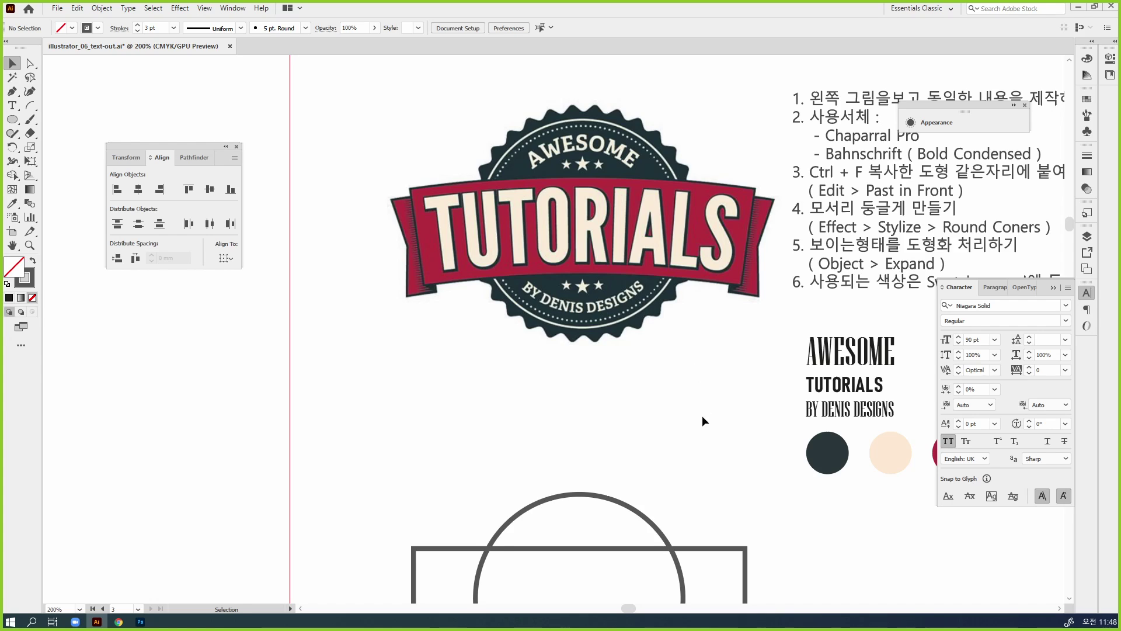
Step: Enlarge the 48.038 mm circle evenly from its centre and paste a copy of the original circle in front at the same place
key("z")
scroll(713, 451, "down", 5)
left_click(683, 468)
left_click_drag(635, 352, 795, 464)
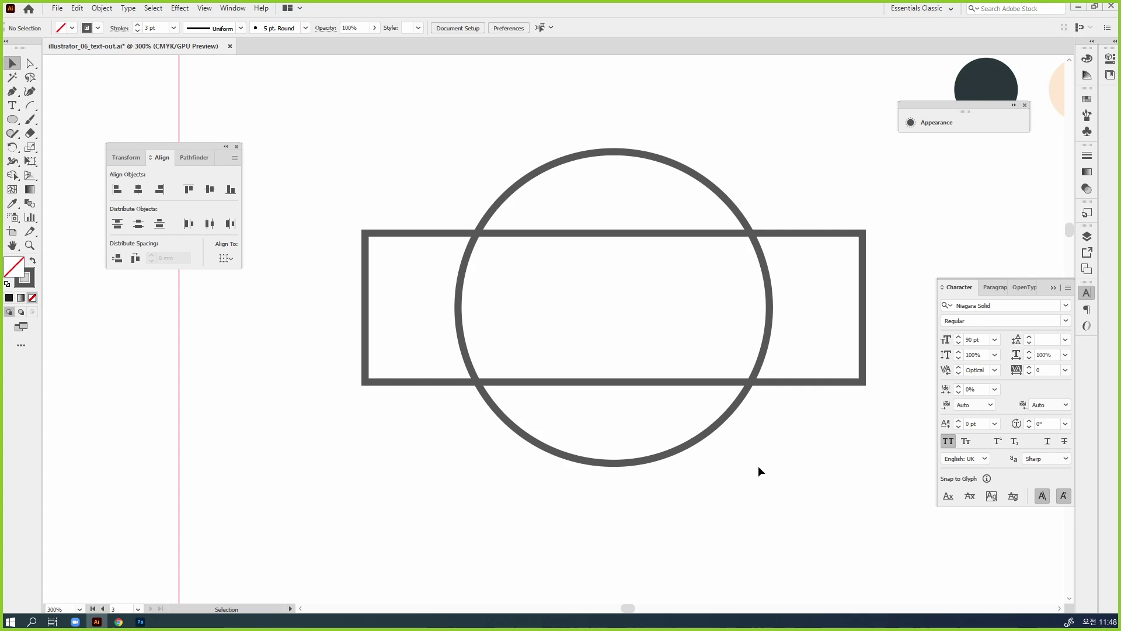
left_click_drag(701, 433, 702, 434)
left_click_drag(766, 479, 757, 392)
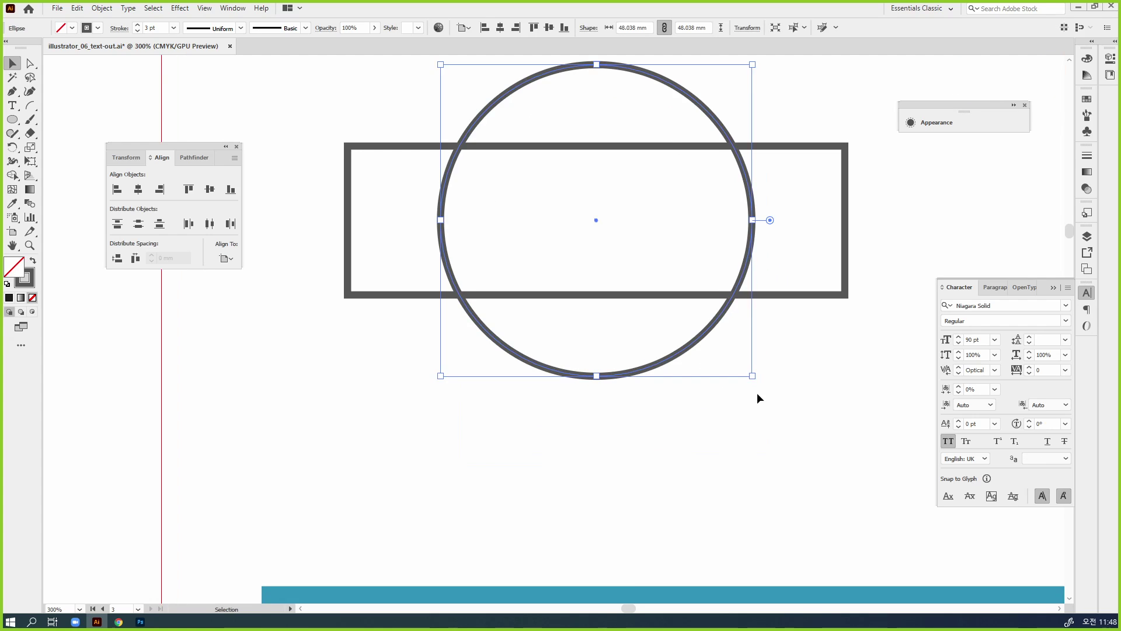
left_click(758, 430)
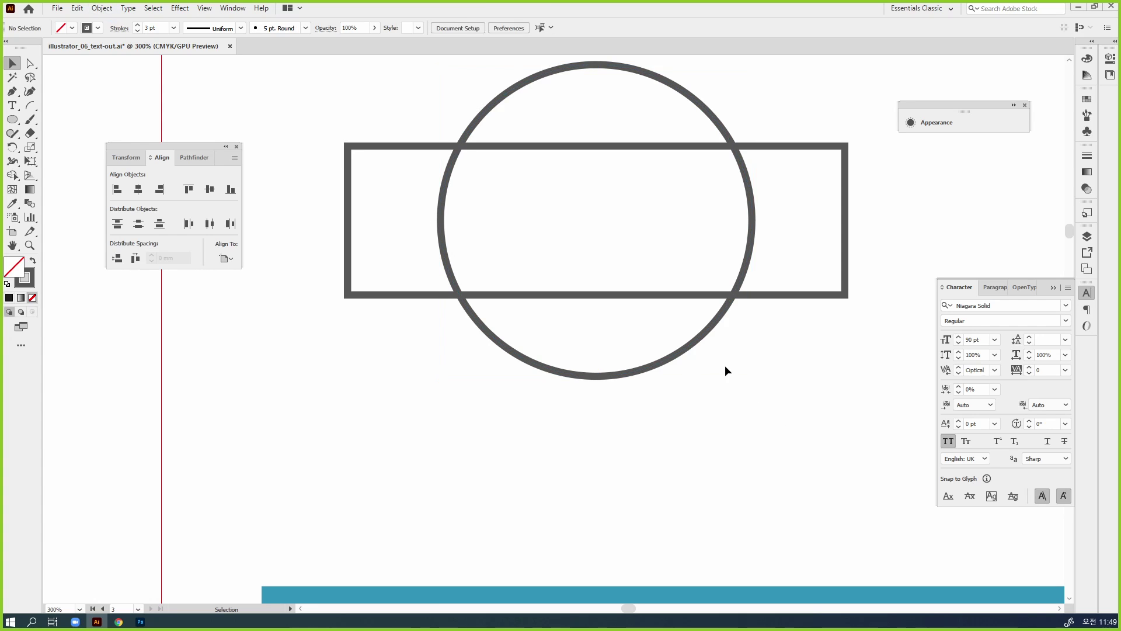
left_click(730, 308)
left_click_drag(755, 219, 794, 219)
left_click(863, 422)
key("ctrl+f")
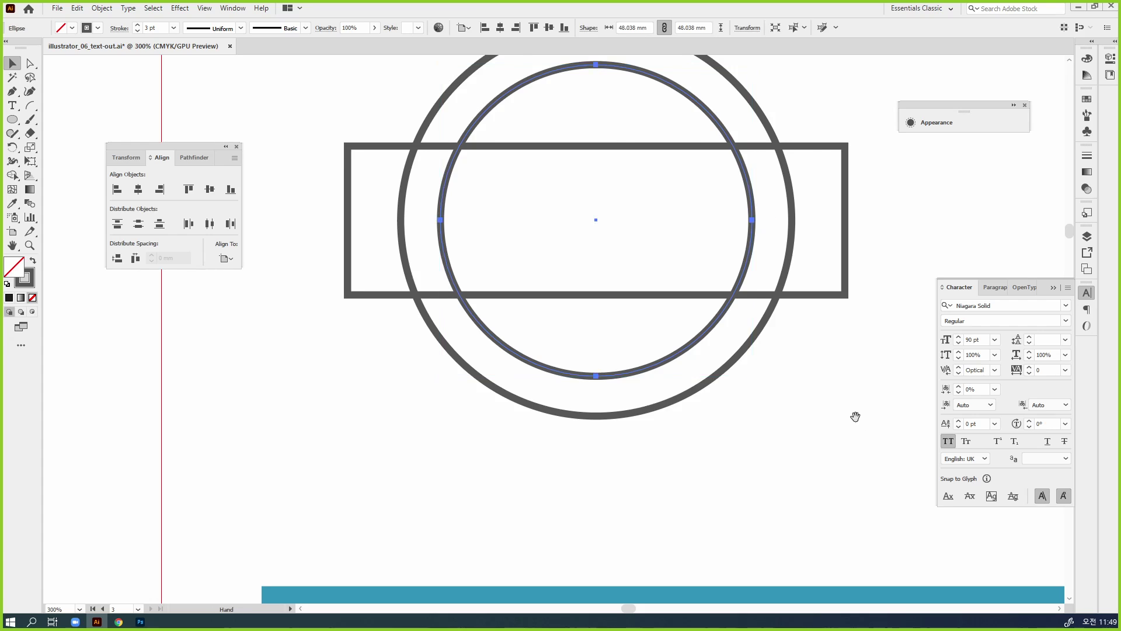
Step: Add a copy of the 48.038 mm circle scaled slightly smaller from the centre, forming a narrow double ring
left_click_drag(856, 417, 877, 437)
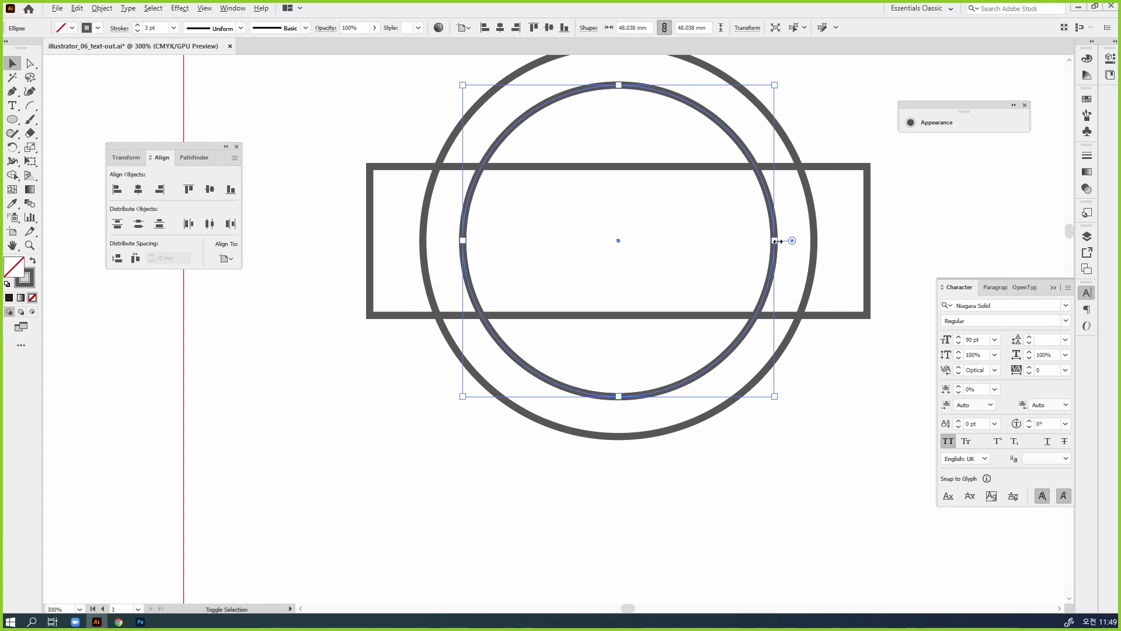
left_click_drag(782, 240, 770, 240)
left_click(890, 437)
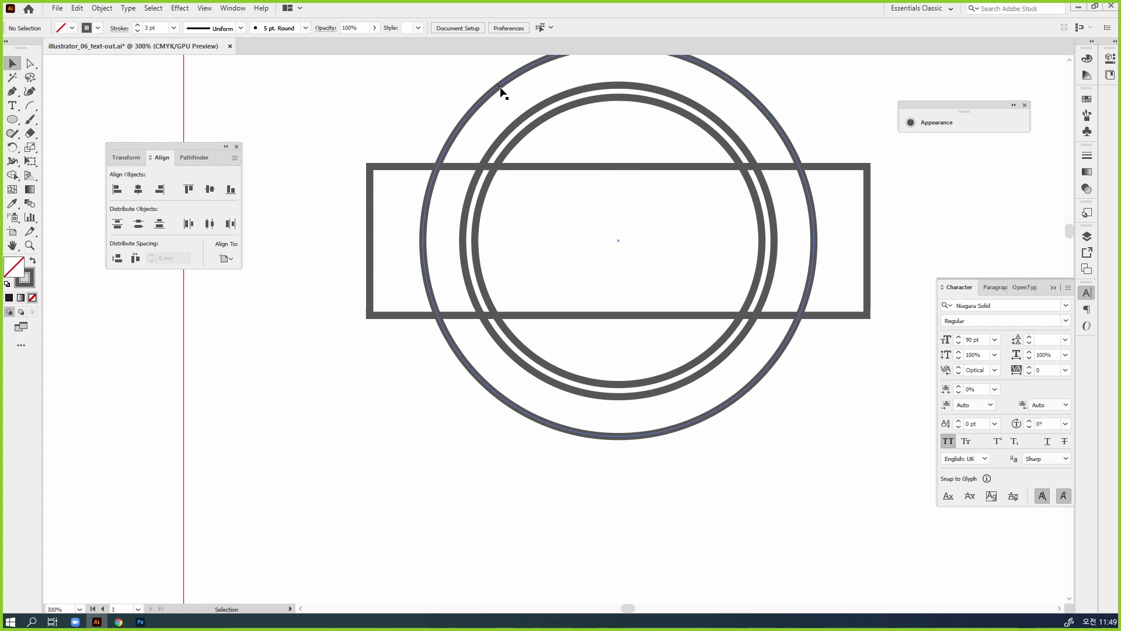
Step: Examine the reference badge's serrated edge and count its points per eighth of the circle to determine the star's point count
left_click_drag(573, 143, 733, 527)
left_click_drag(687, 275, 673, 207)
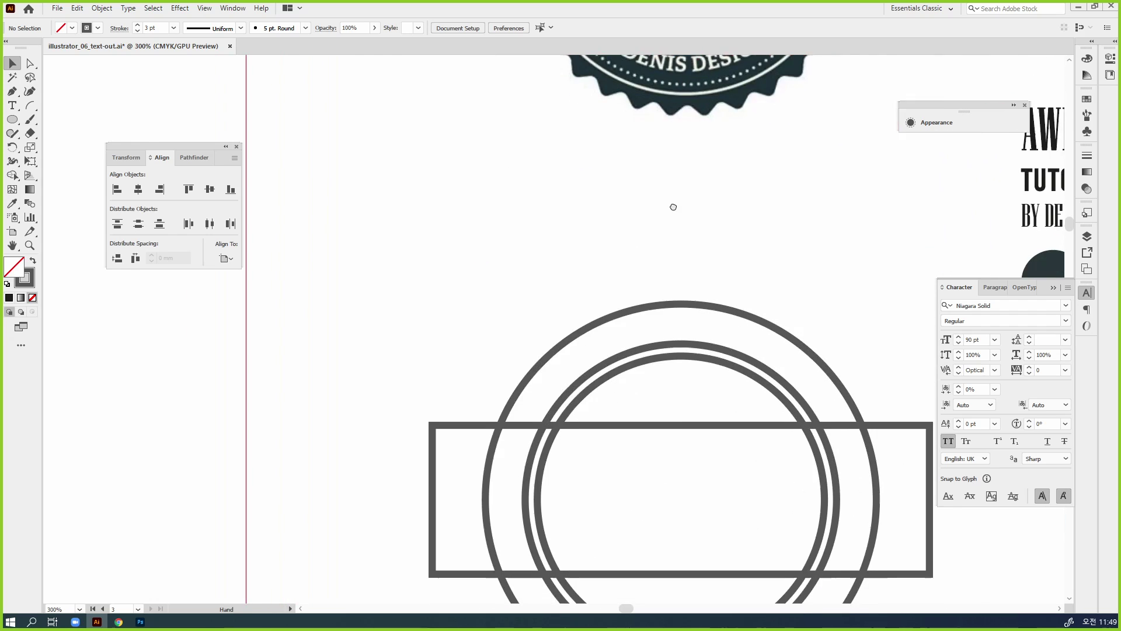
left_click_drag(733, 170, 762, 477)
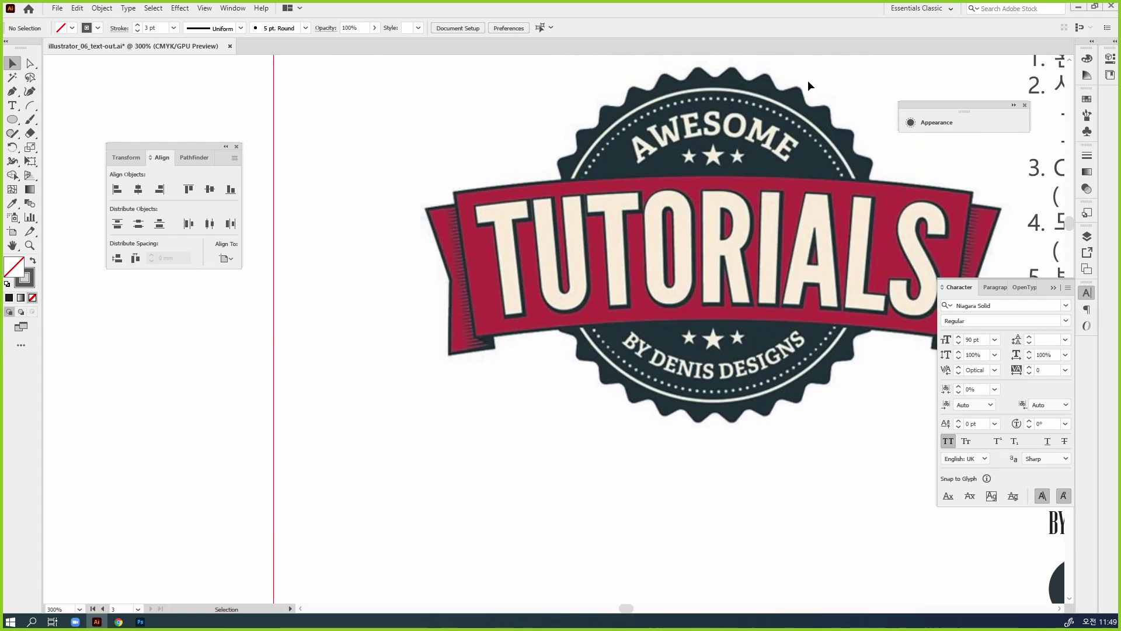
left_click(12, 119)
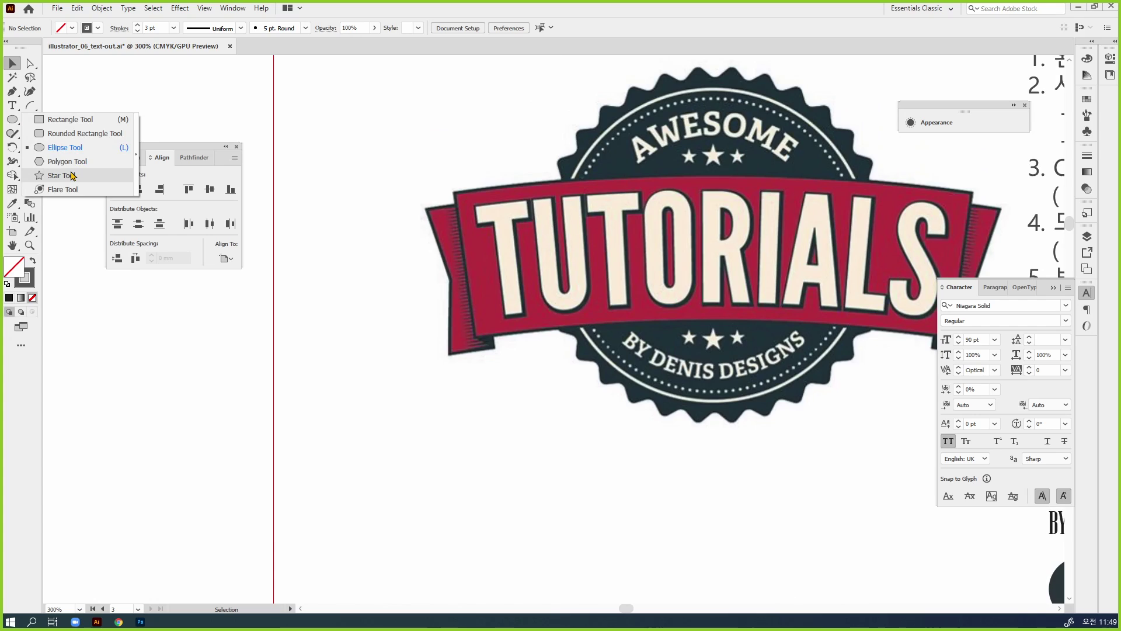
left_click(70, 175)
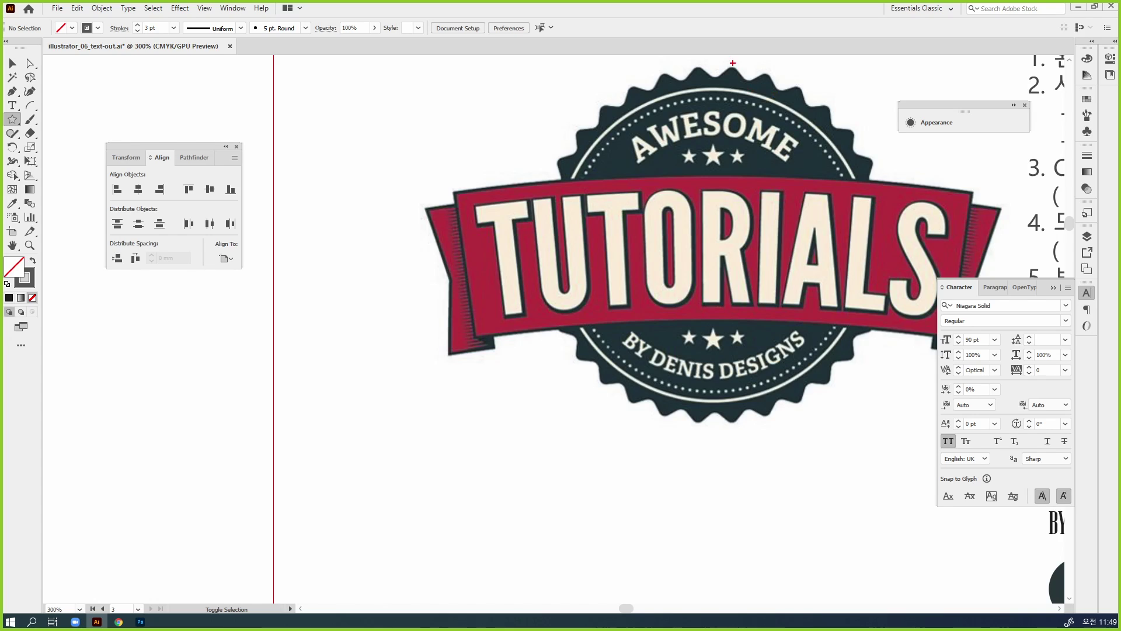
mouse_move(719, 144)
left_mouse_down()
mouse_move(716, 247)
mouse_move(870, 245)
left_mouse_up()
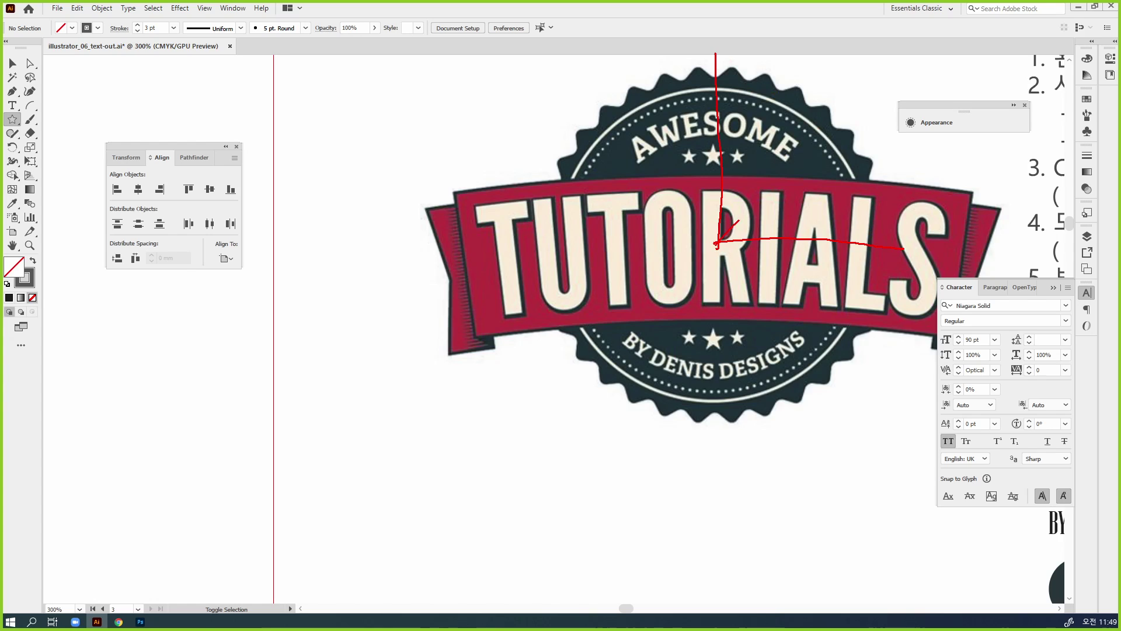
left_click_drag(738, 221, 859, 86)
left_click_drag(835, 102, 810, 130)
mouse_move(840, 49)
left_mouse_down()
mouse_move(853, 65)
mouse_move(842, 74)
left_mouse_up()
left_click_drag(854, 50, 866, 65)
mouse_move(867, 43)
left_mouse_down()
mouse_move(856, 65)
mouse_move(871, 45)
mouse_move(879, 62)
left_mouse_up()
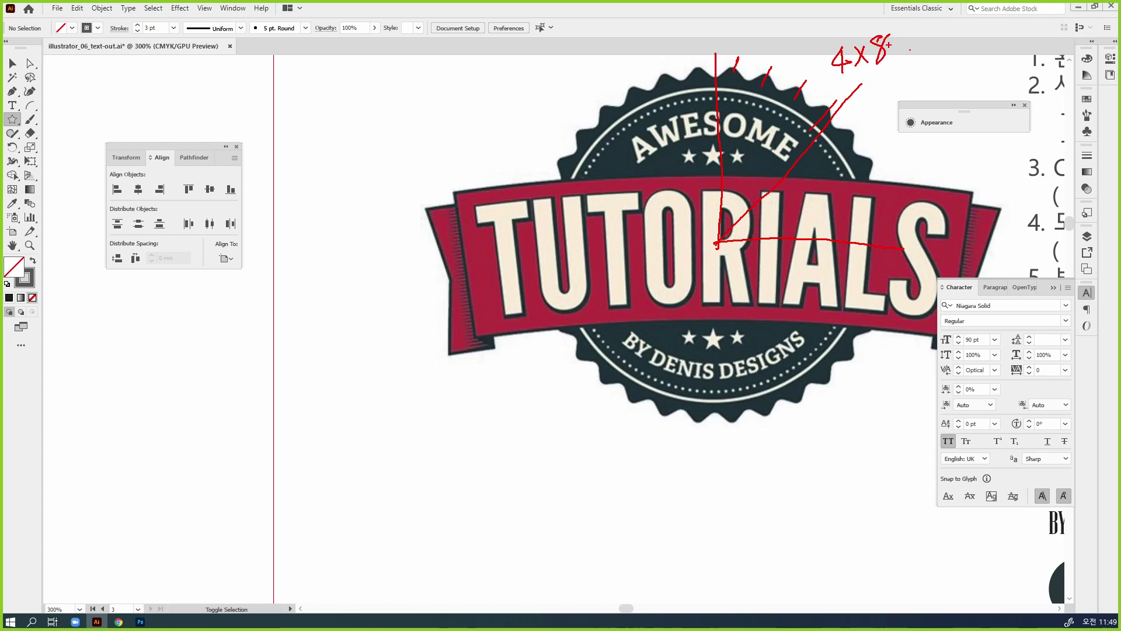
key("Escape")
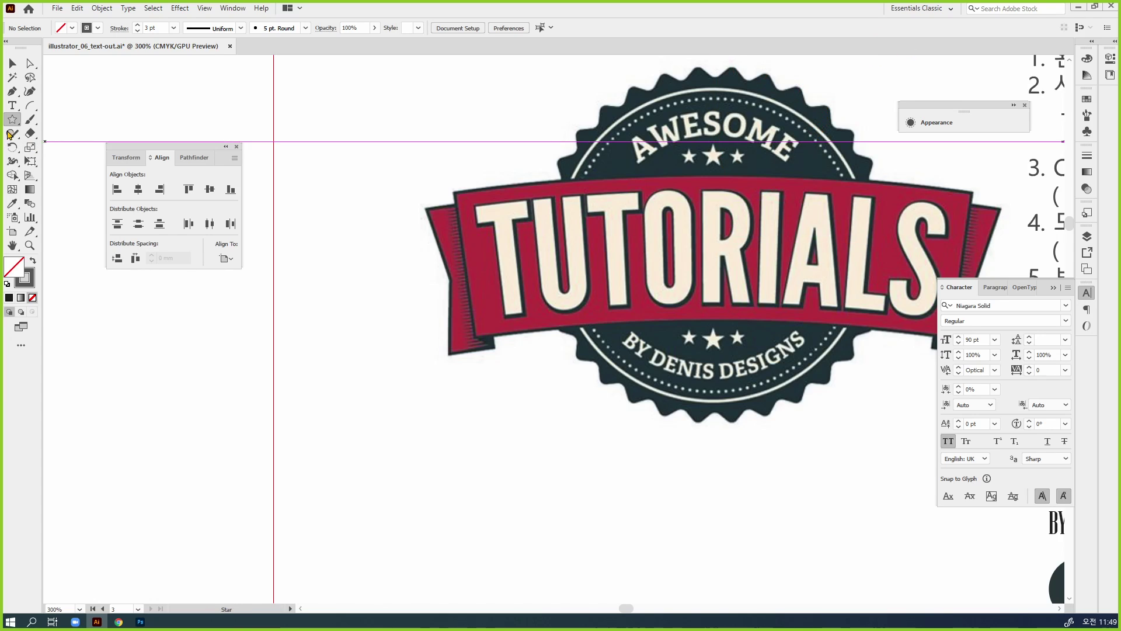
Step: Set the Star tool to 32 points by creating a trial star below the reference badge, and delete that star
scroll(571, 190, "down", 5)
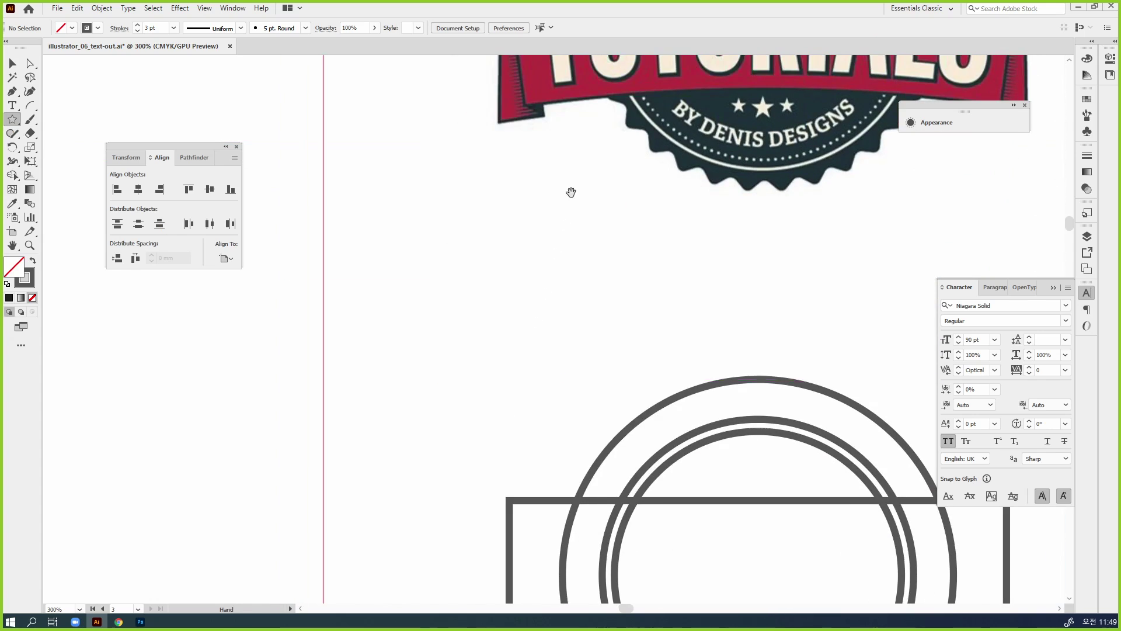
left_click(498, 225)
type("3")
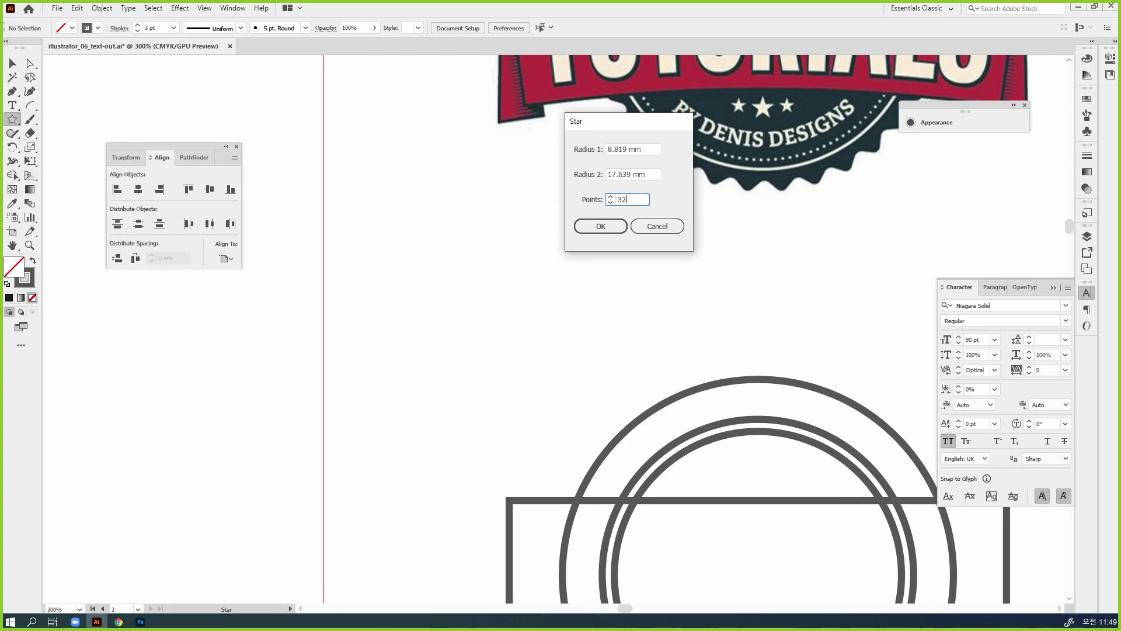
type("2")
left_click(594, 228)
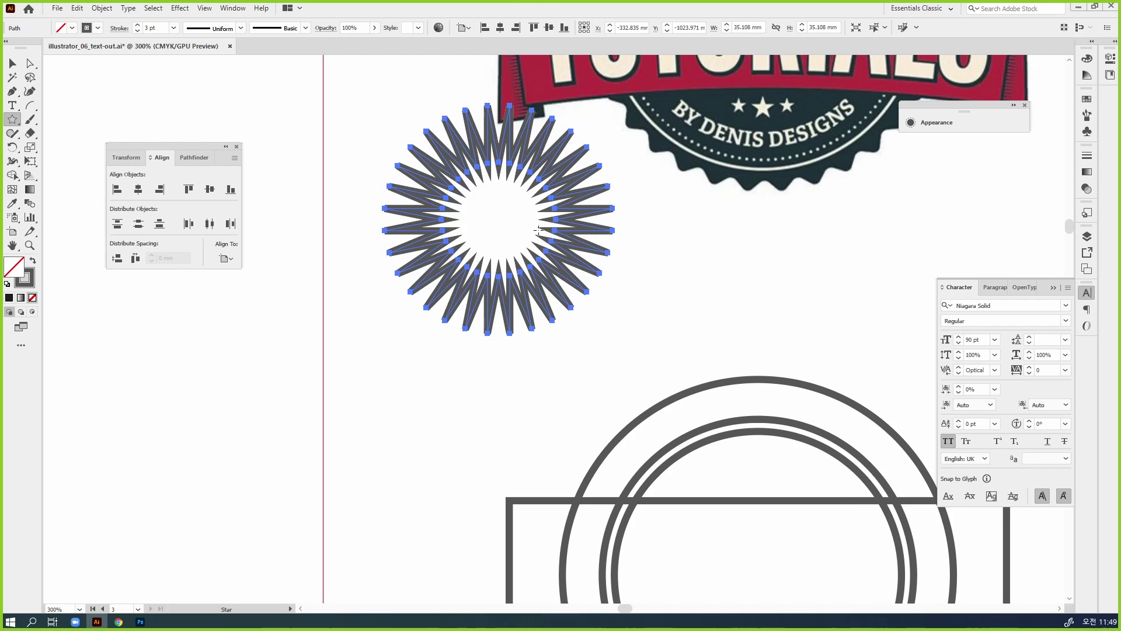
key("Delete")
Step: Swap the fill and stroke colours, and try a filled star about 31 mm wide with shallow points before deleting it
left_click(33, 260)
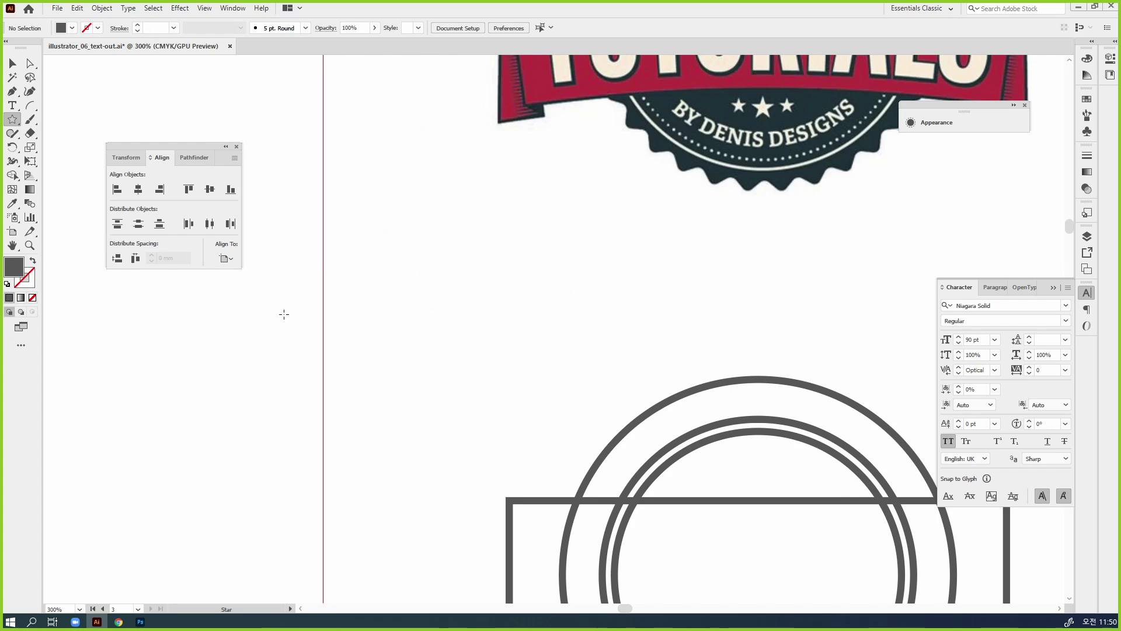
left_click_drag(522, 266, 584, 347)
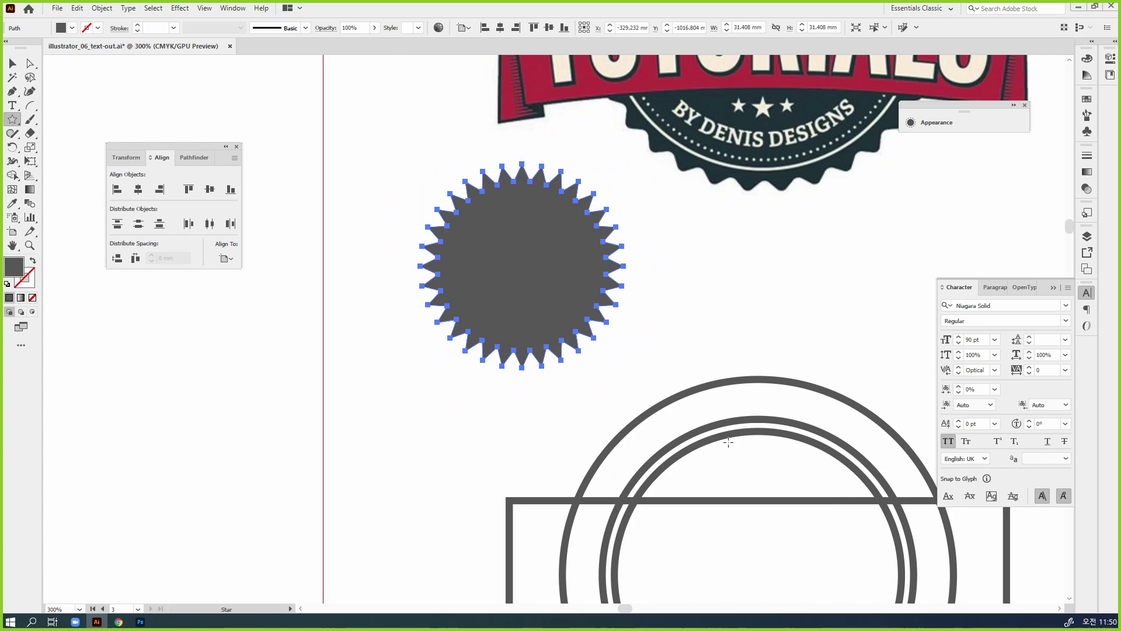
key("v")
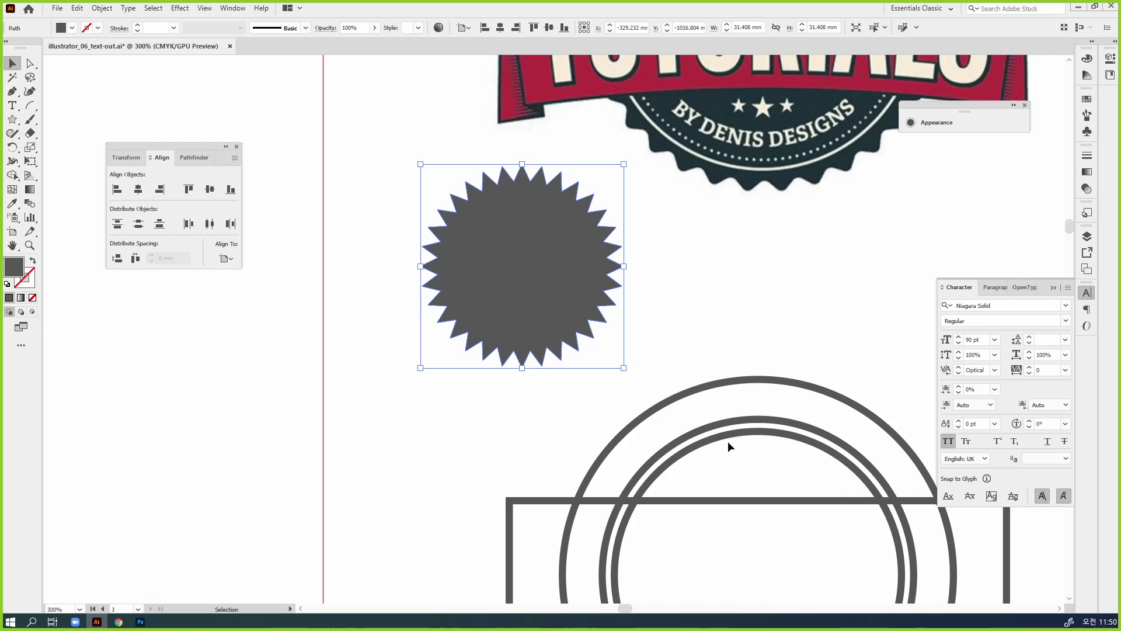
key("Delete")
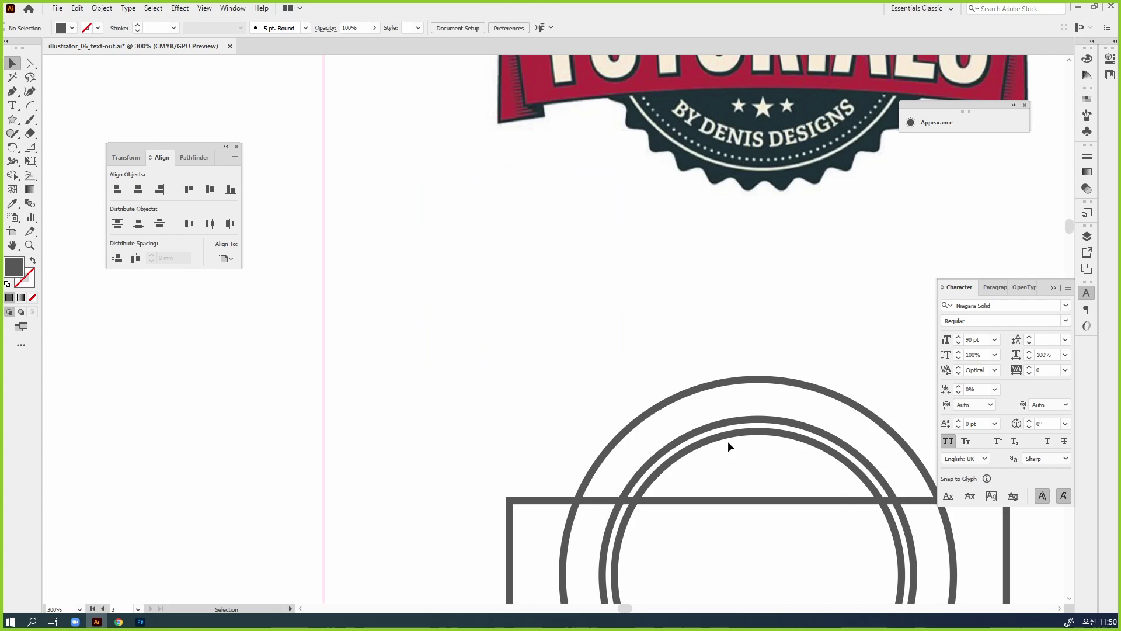
Step: Create a trial 32-point star with radii of 15.704 mm and 13.051 mm beside the badge outlines, and delete it
key("space")
left_click_drag(752, 205, 721, 481)
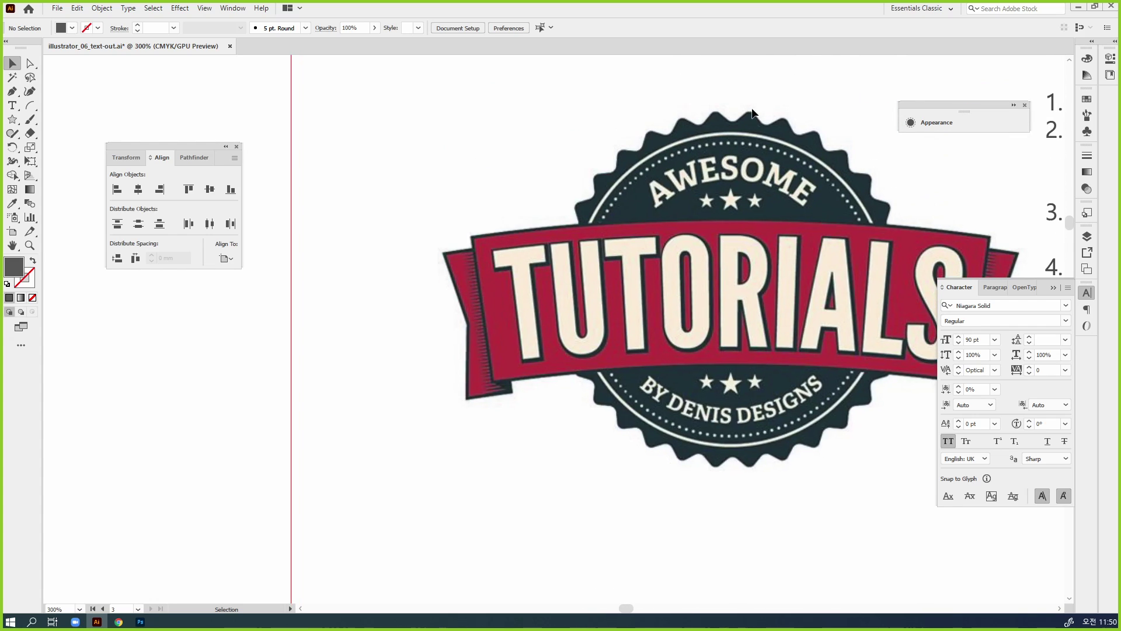
key("space")
left_click_drag(594, 453, 630, 201)
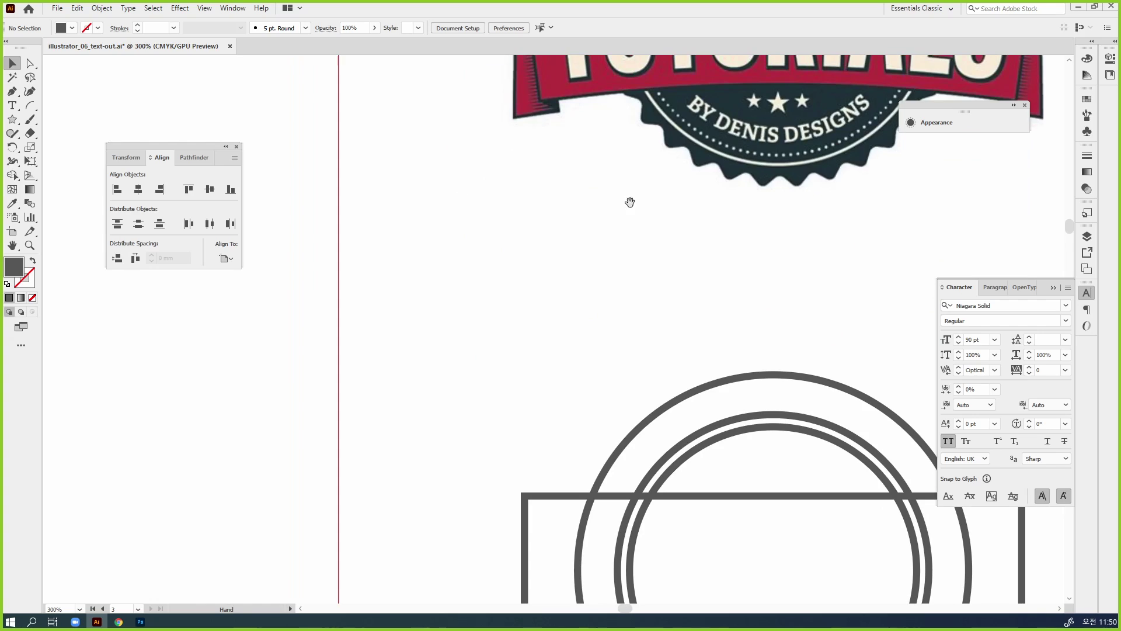
left_click(12, 120)
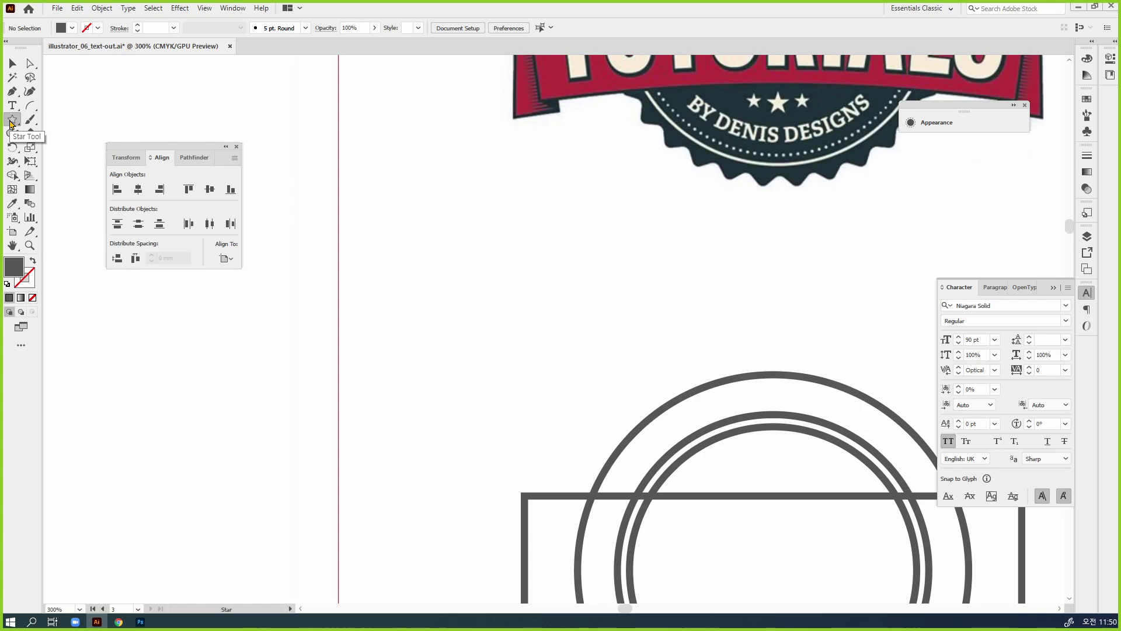
left_click(498, 232)
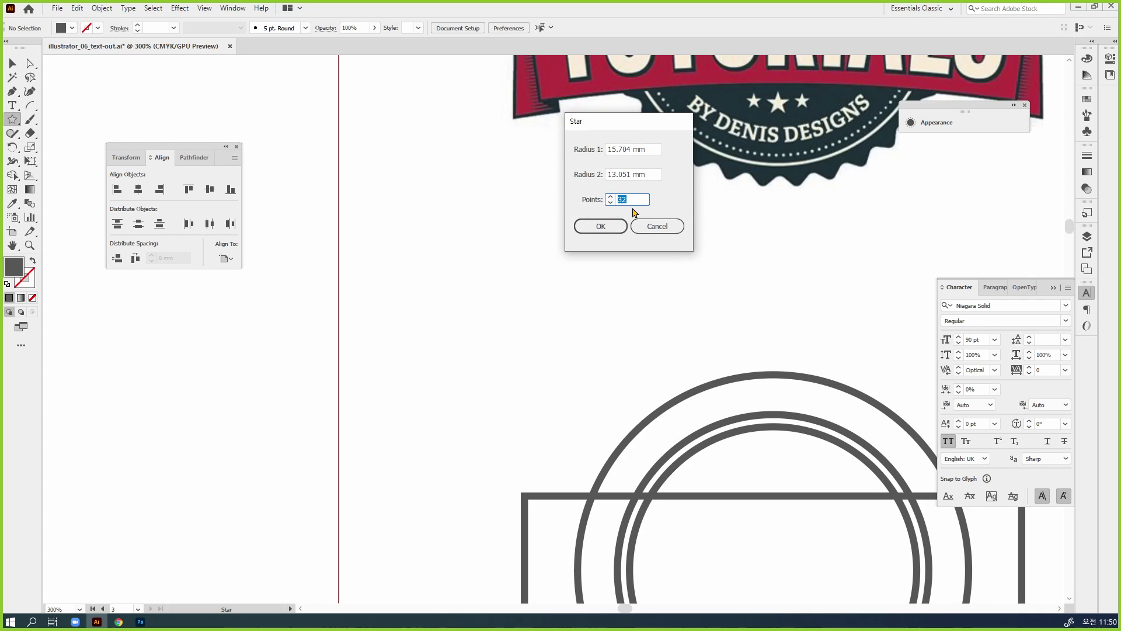
left_click(601, 226)
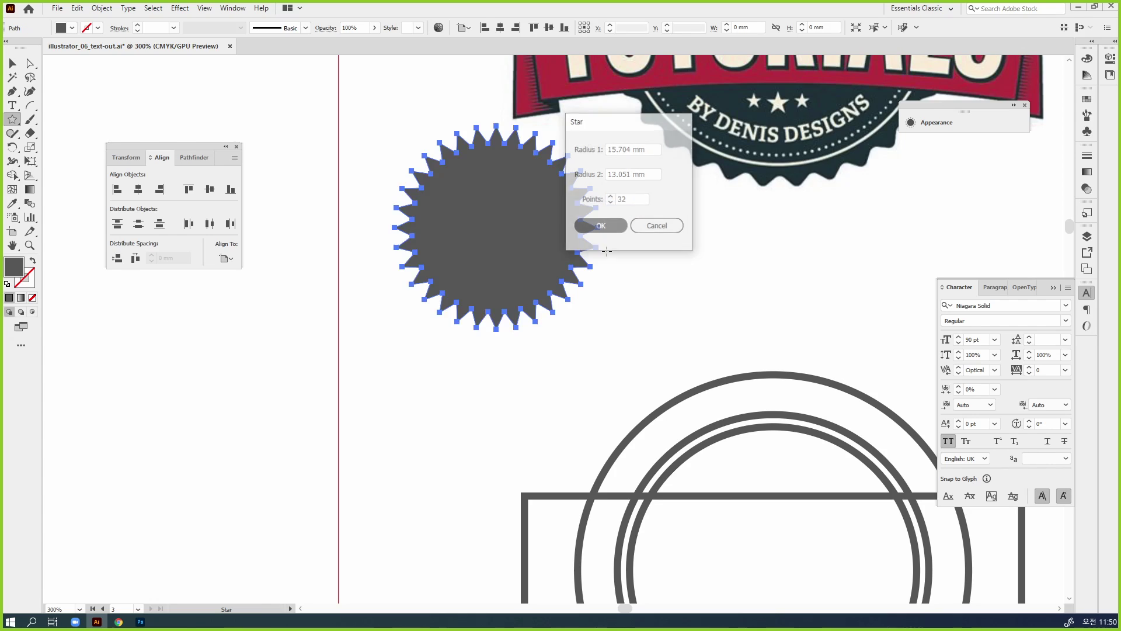
key("Delete")
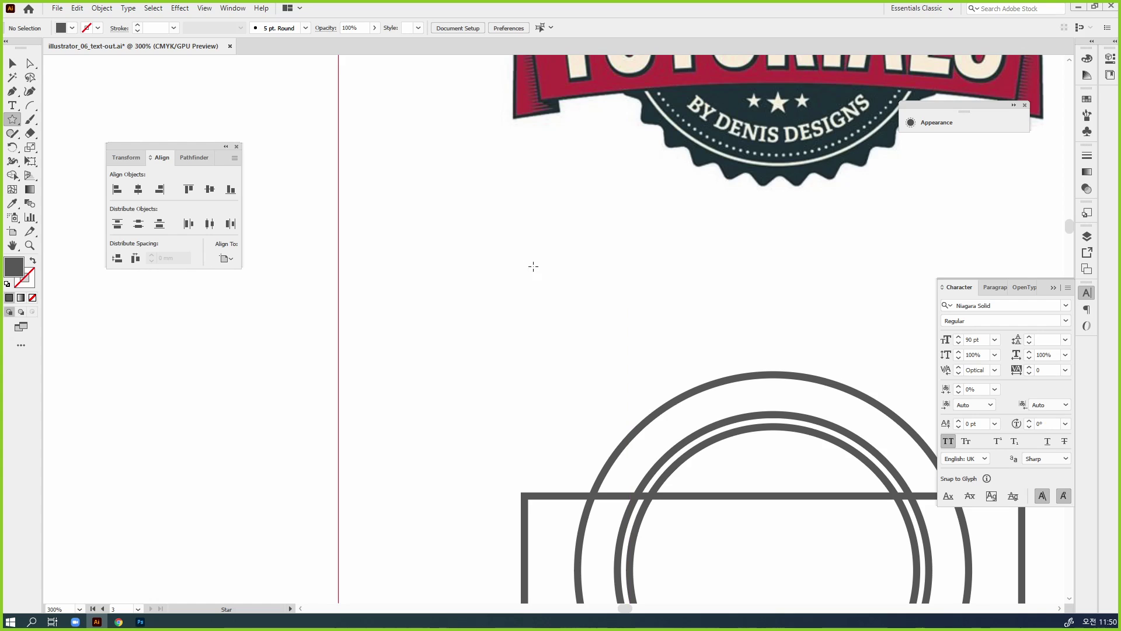
Step: Try drawing larger 32-point stars beside the badge outlines while varying the depth of their points
left_click_drag(508, 268, 636, 374)
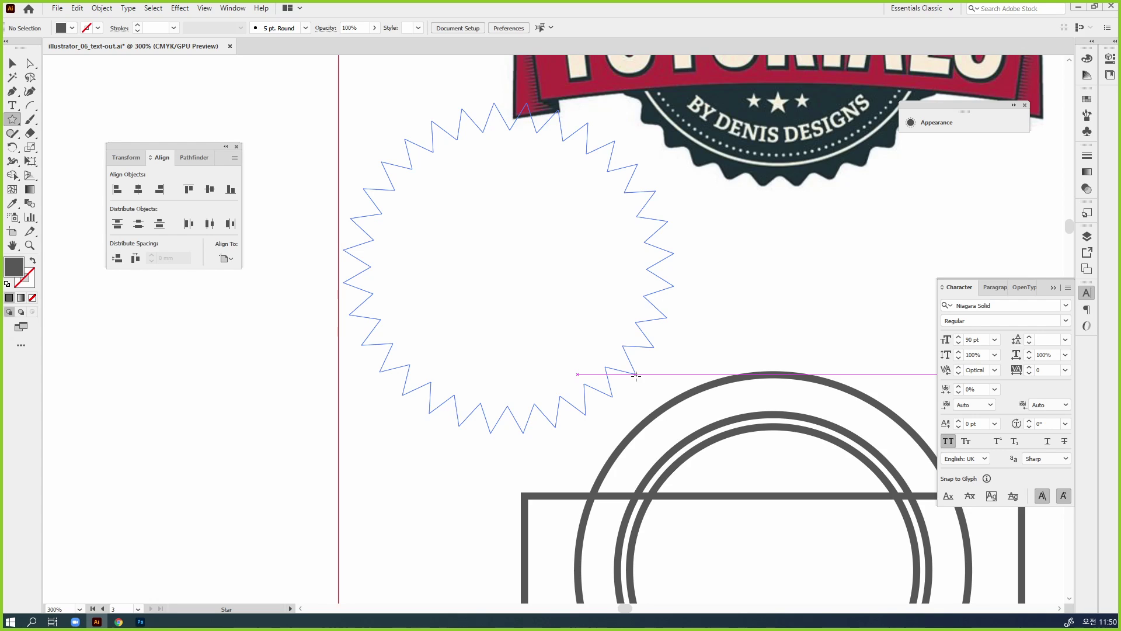
left_click_drag(636, 374, 593, 376)
key("Delete")
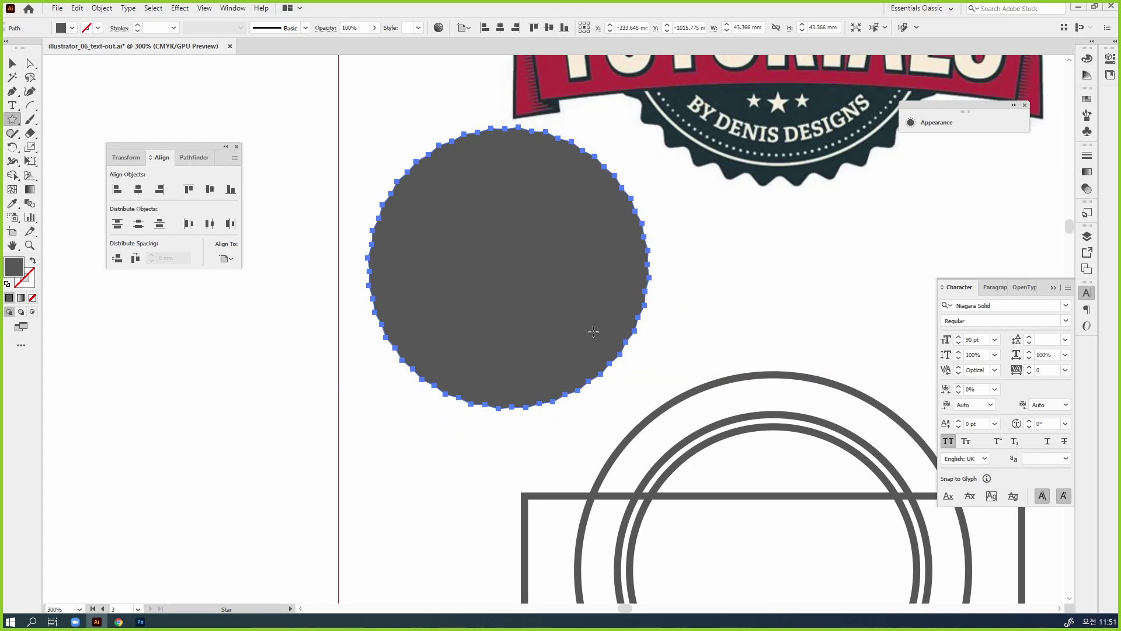
left_click_drag(496, 264, 605, 345)
key("v")
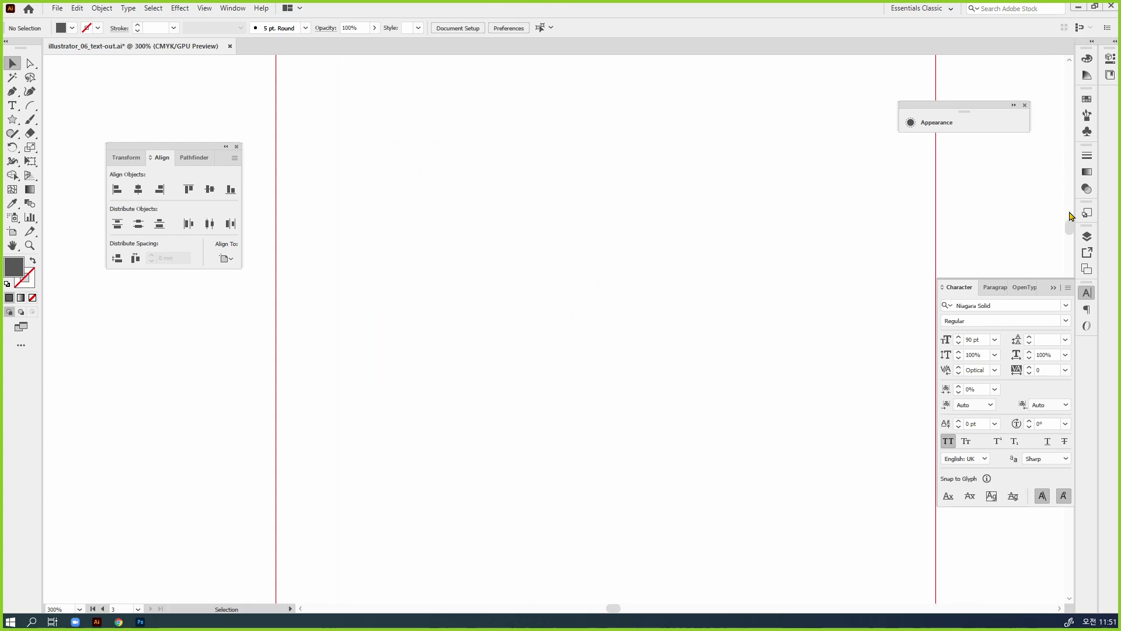
Step: Draw a filled 32-point star about 33 mm wide on the empty artboard and move it toward the artboard's left side
left_click(13, 120)
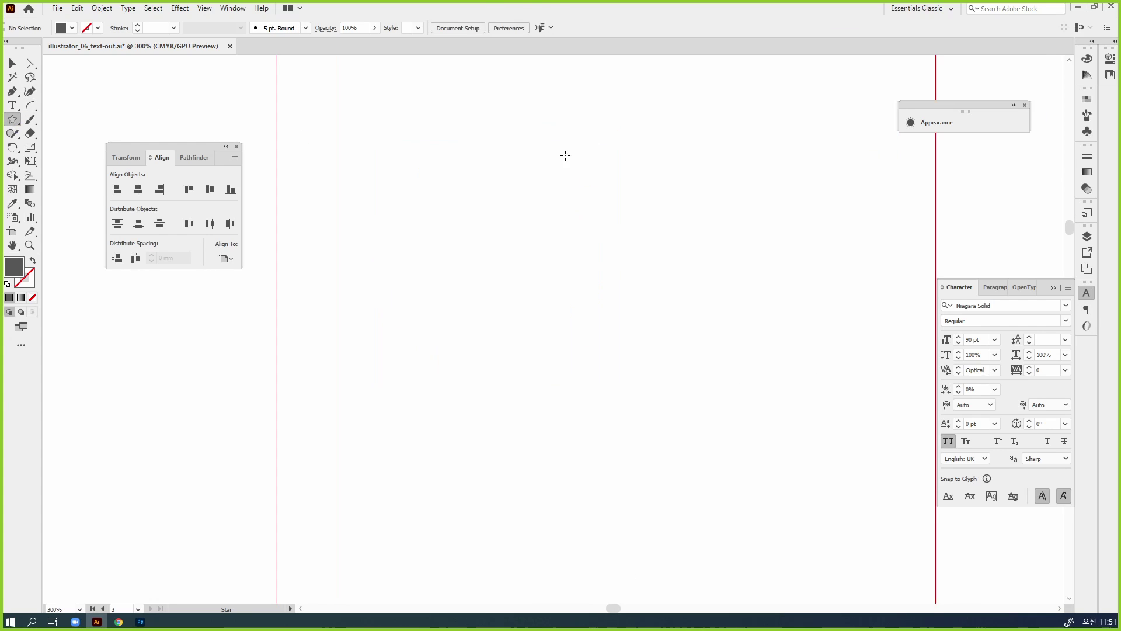
left_click_drag(591, 166, 677, 203)
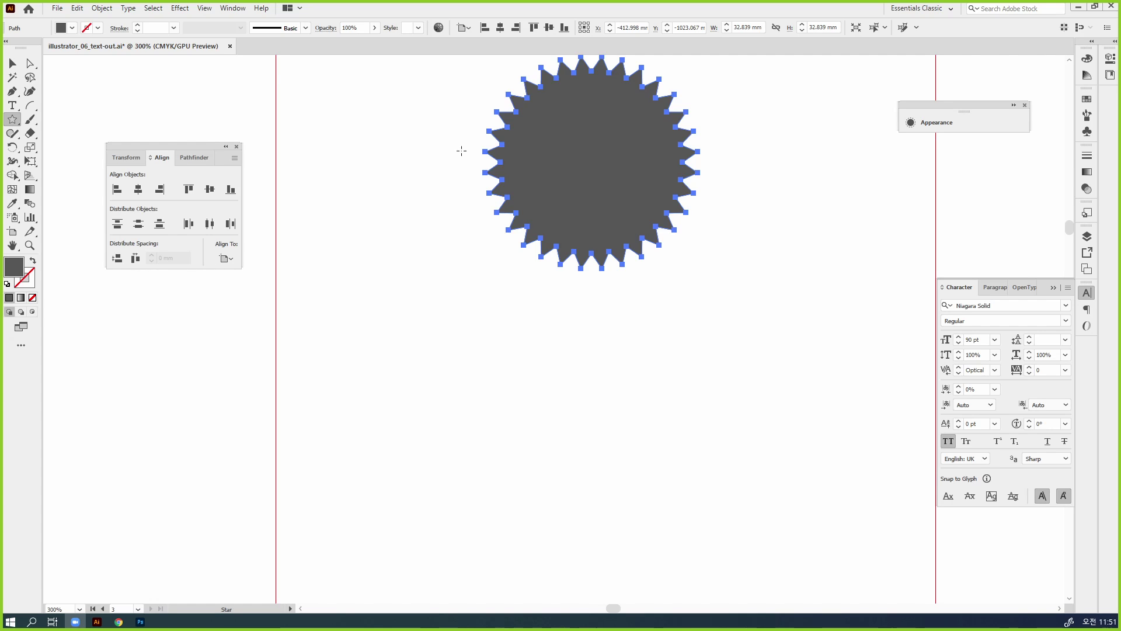
left_click(13, 63)
left_click_drag(616, 183, 480, 218)
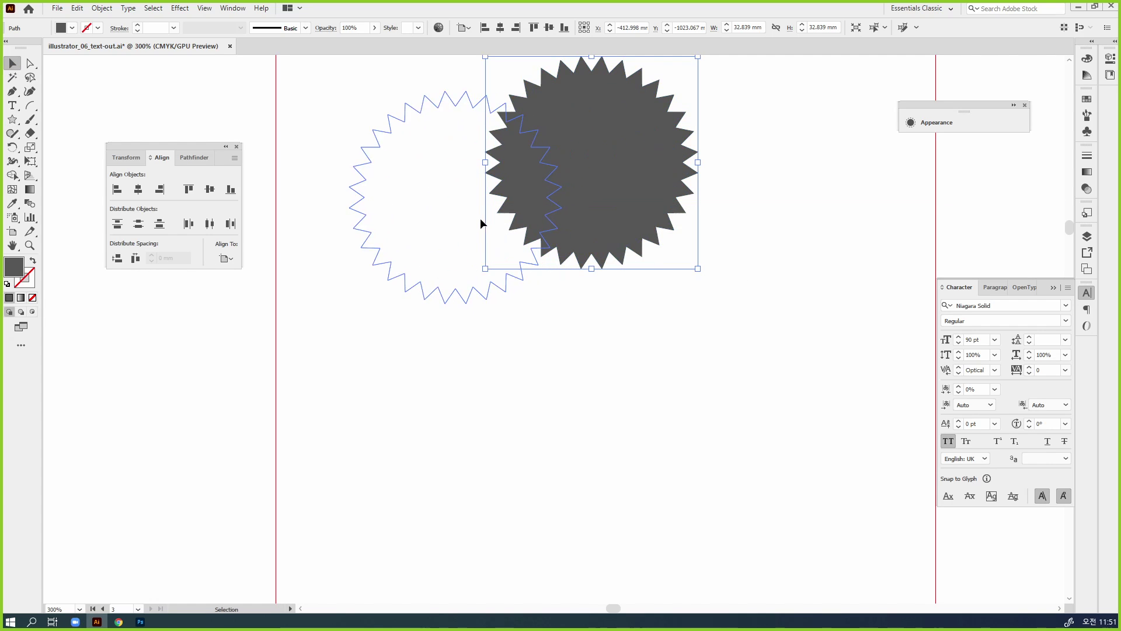
left_click(747, 290)
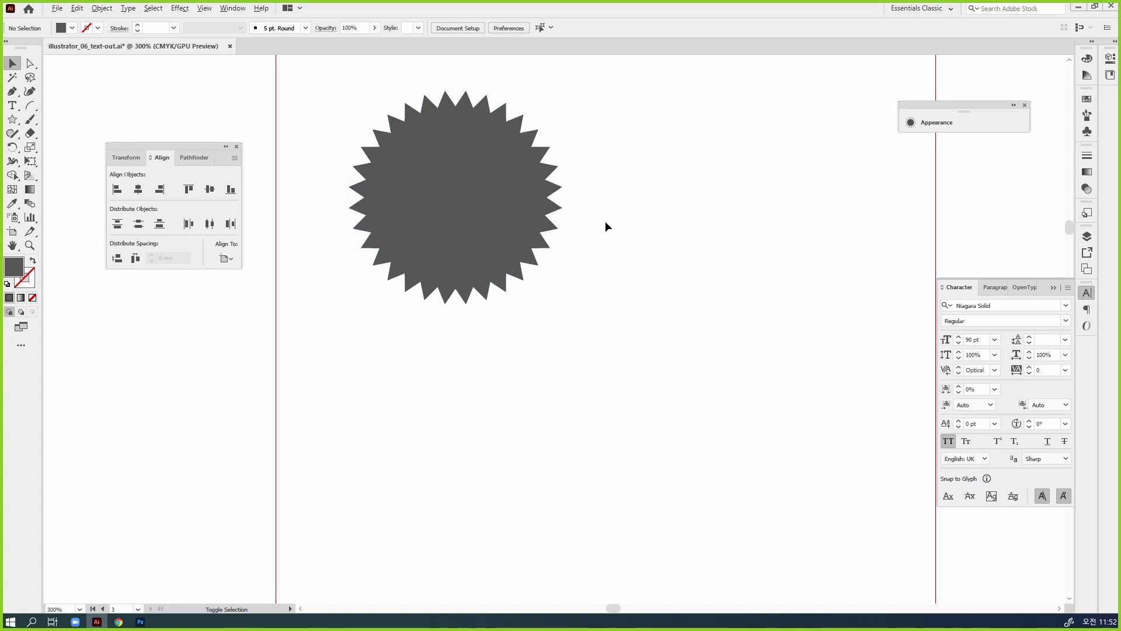
Step: Duplicate the star horizontally to its right and activate Direct Selection on the copy's corner points
left_click(474, 241)
left_click_drag(474, 242, 762, 258)
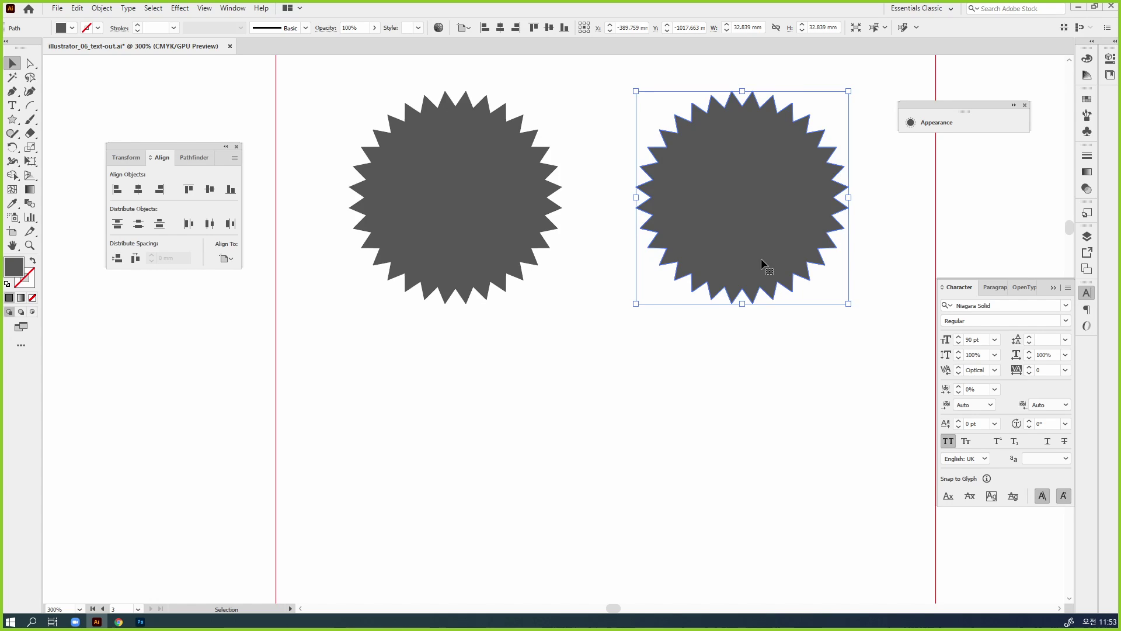
left_click(29, 64)
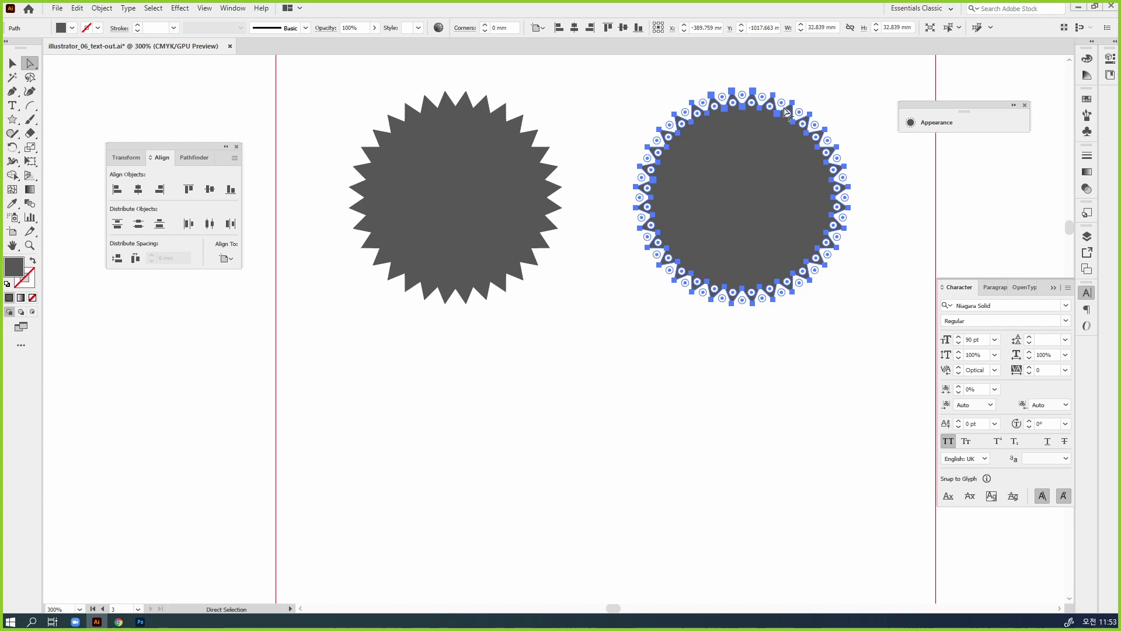
left_click_drag(1110, 58, 1112, 64)
left_click(1111, 62)
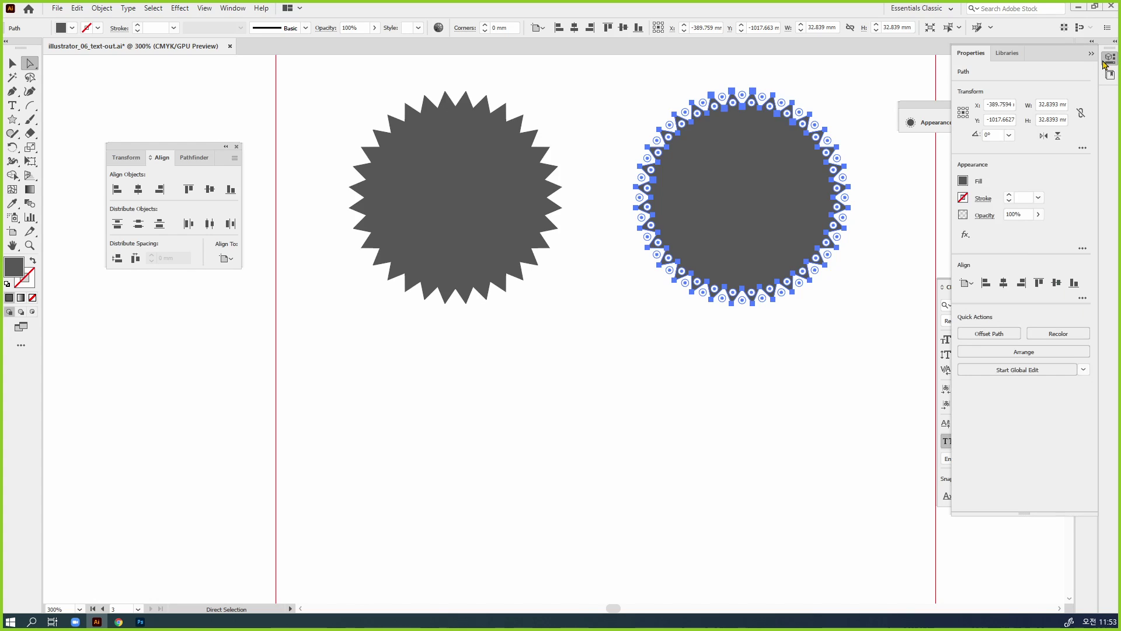
left_click(1082, 149)
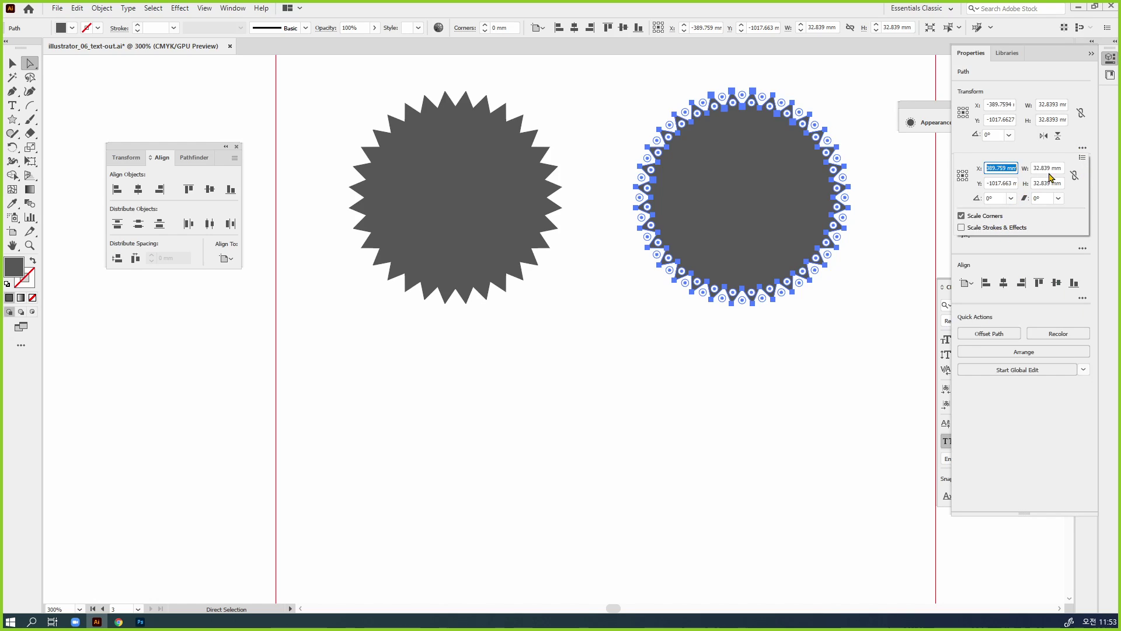
left_click(1082, 149)
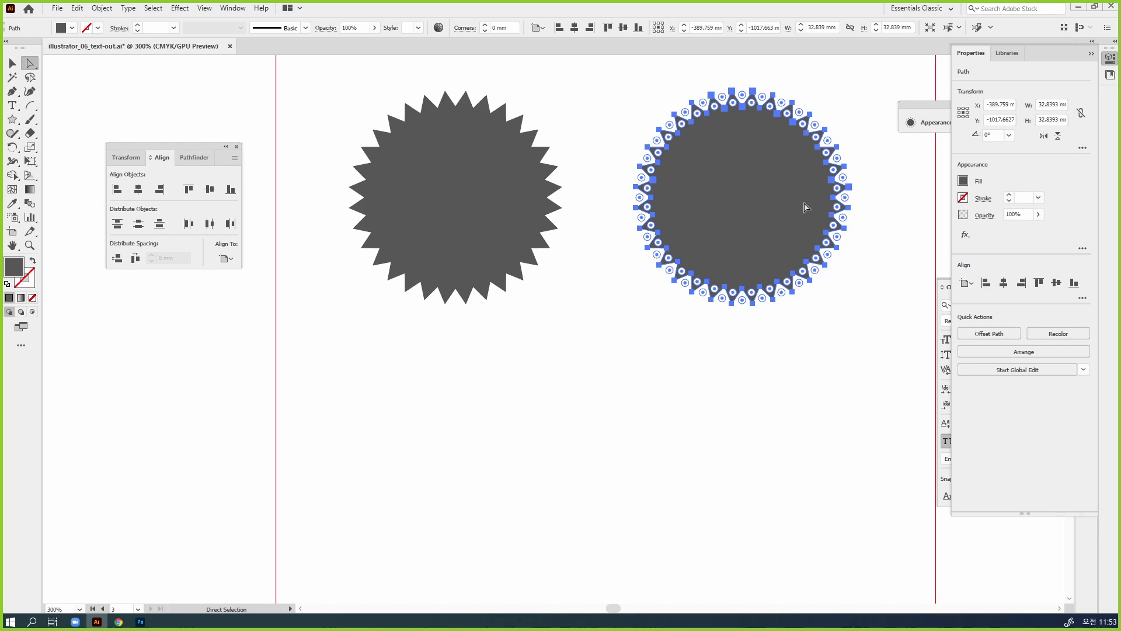
Step: Round all corners of the right-hand star into smooth scallops with the live corner widgets
left_click_drag(715, 110, 788, 220)
key("v")
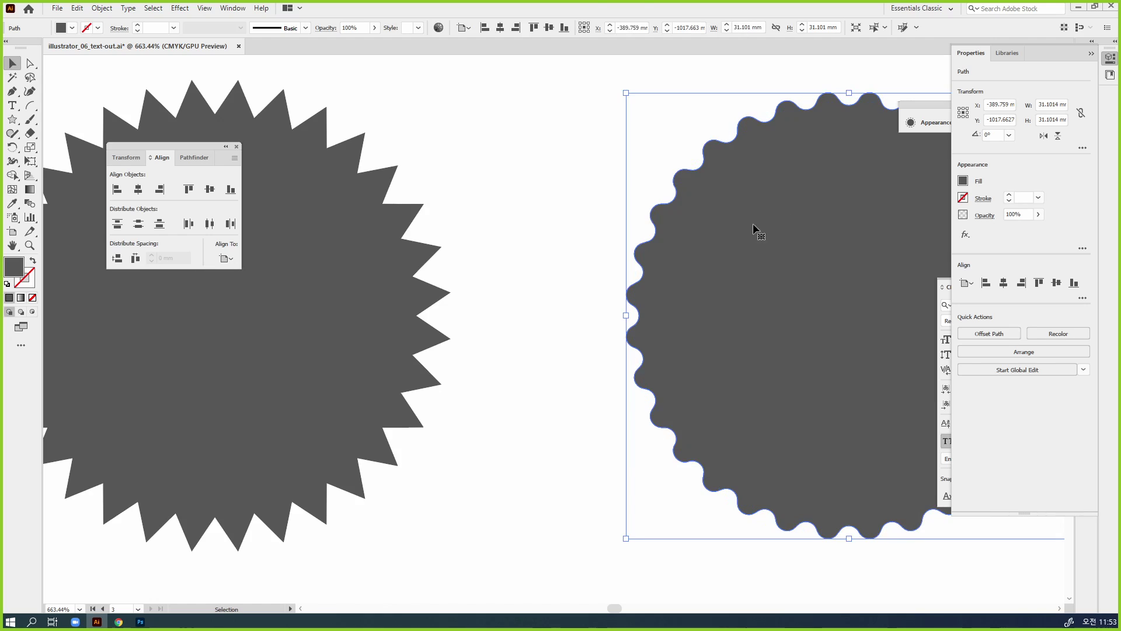
left_click(598, 300)
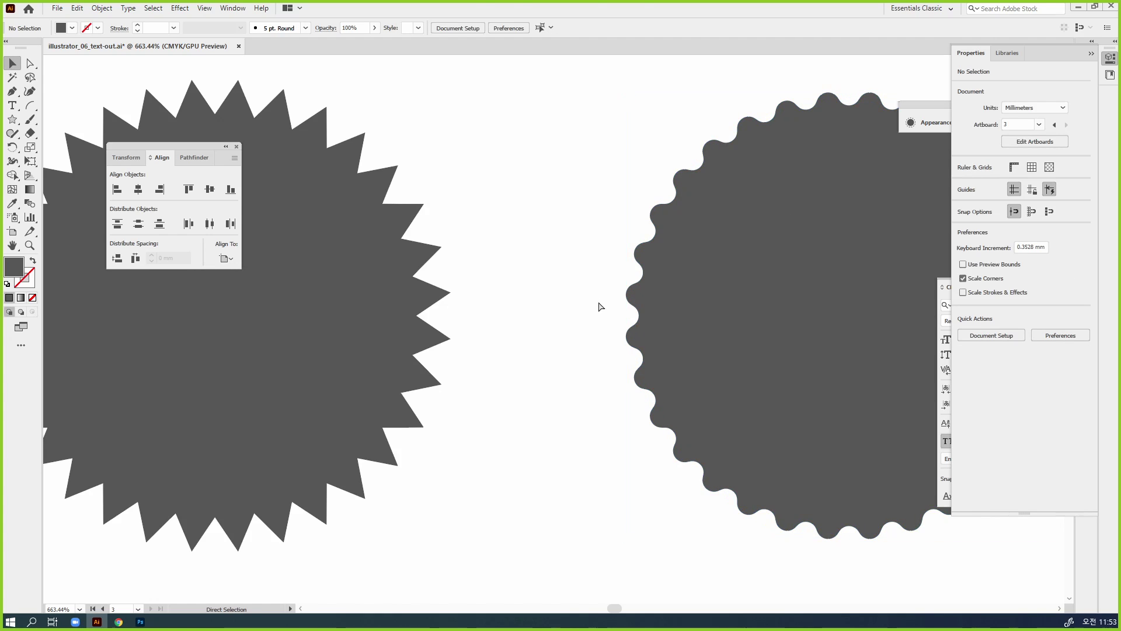
key("ctrl+minus")
key("ctrl+minus")
key("ctrl+minus")
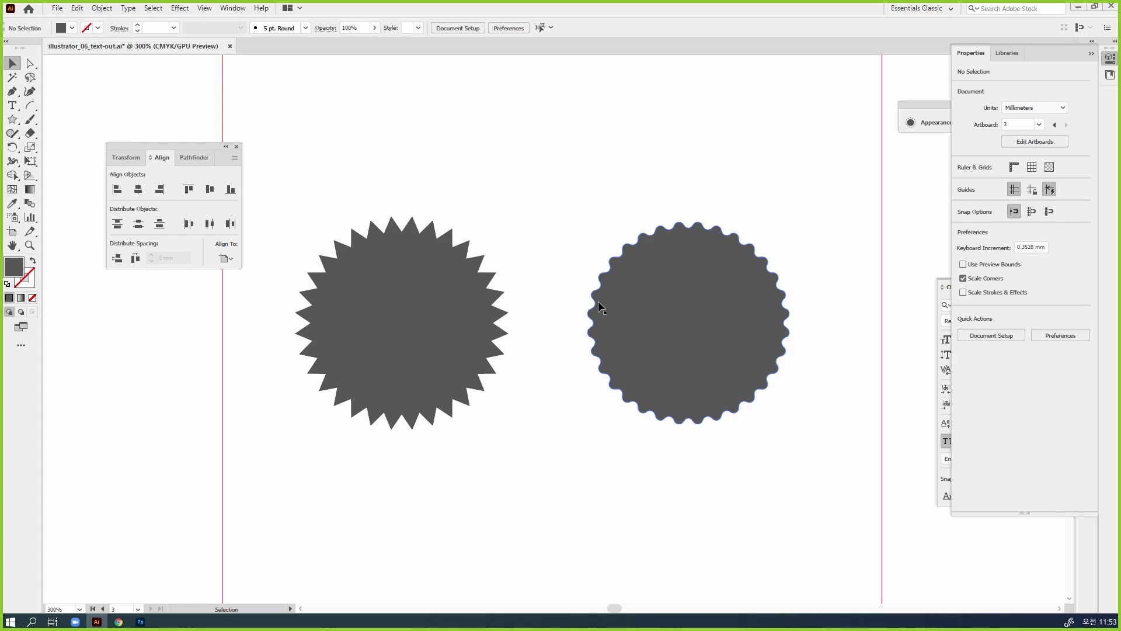
left_click(598, 300)
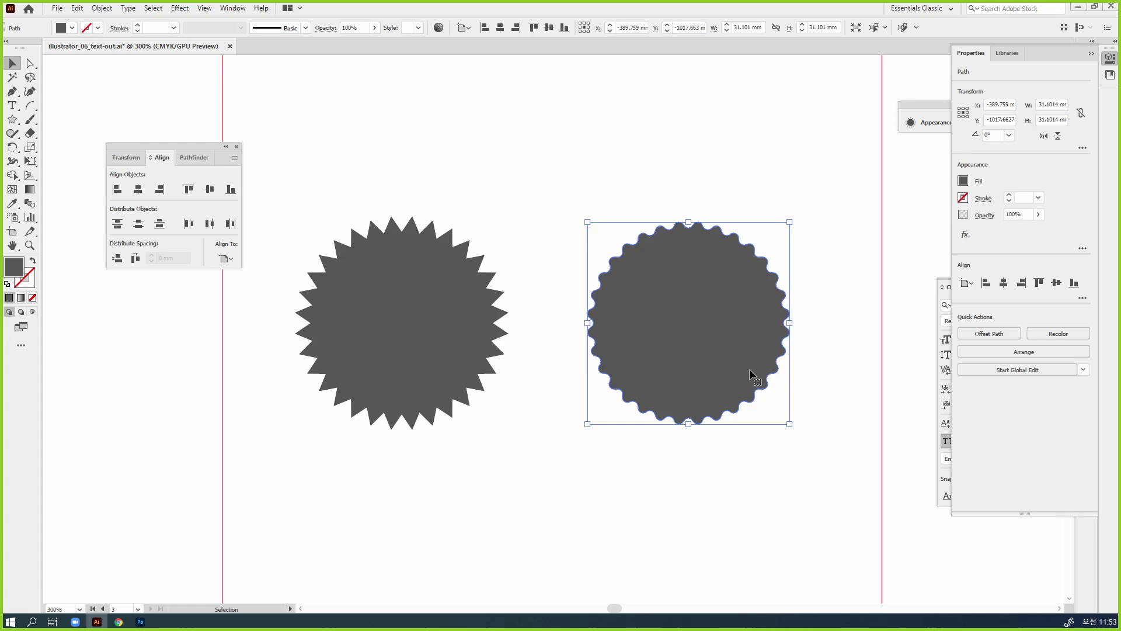
Step: Duplicate the sharp-pointed star vertically below the original, about 40 mm down
mouse_move(729, 412)
left_mouse_down()
mouse_move(708, 203)
mouse_move(736, 372)
left_mouse_up()
key("ctrl+z")
left_click_drag(706, 483, 805, 319)
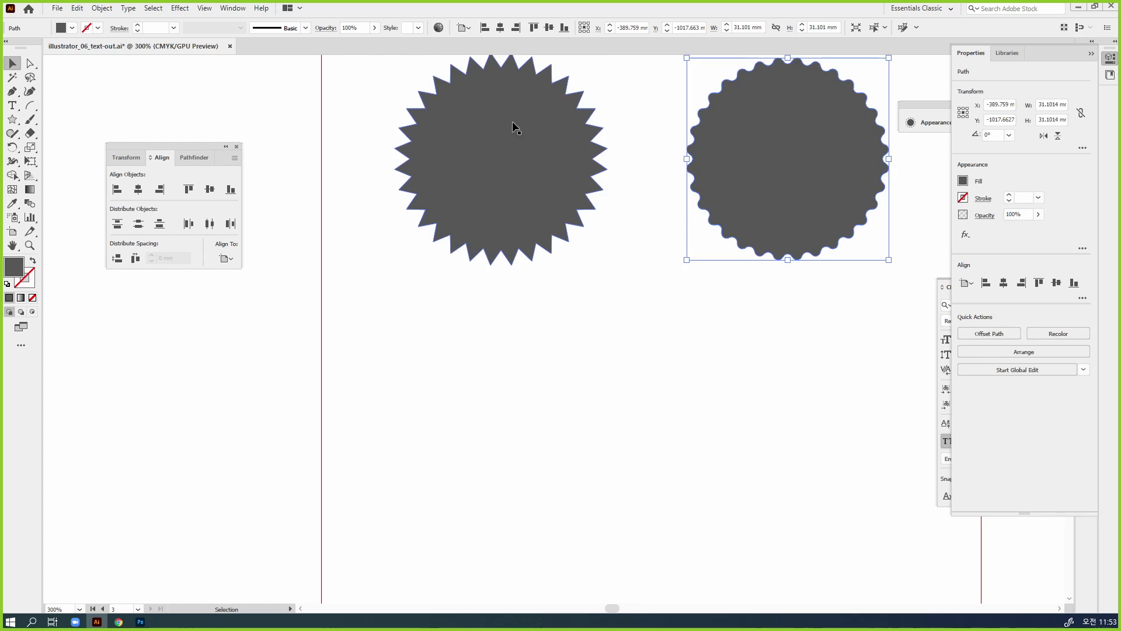
left_click(516, 128)
left_click_drag(516, 129, 526, 396)
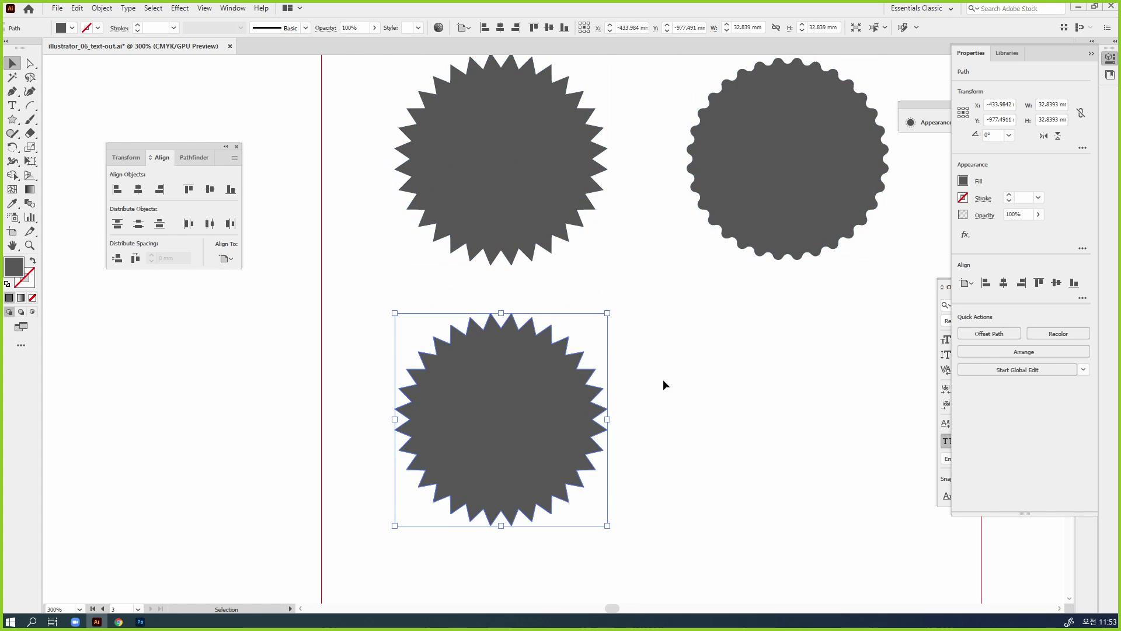
left_click_drag(746, 402, 812, 310)
left_click(733, 314, "ctrl")
left_click_drag(732, 314, 796, 268)
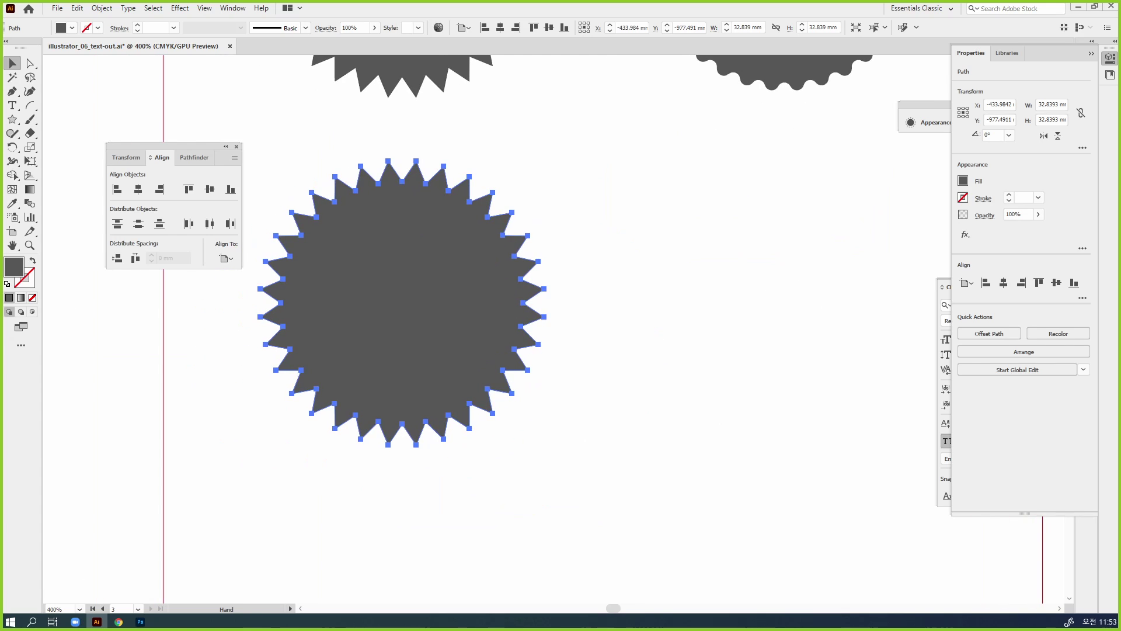
Step: Collapse the Properties panel and place the floating Appearance panel beside the lower star
left_click(1110, 60)
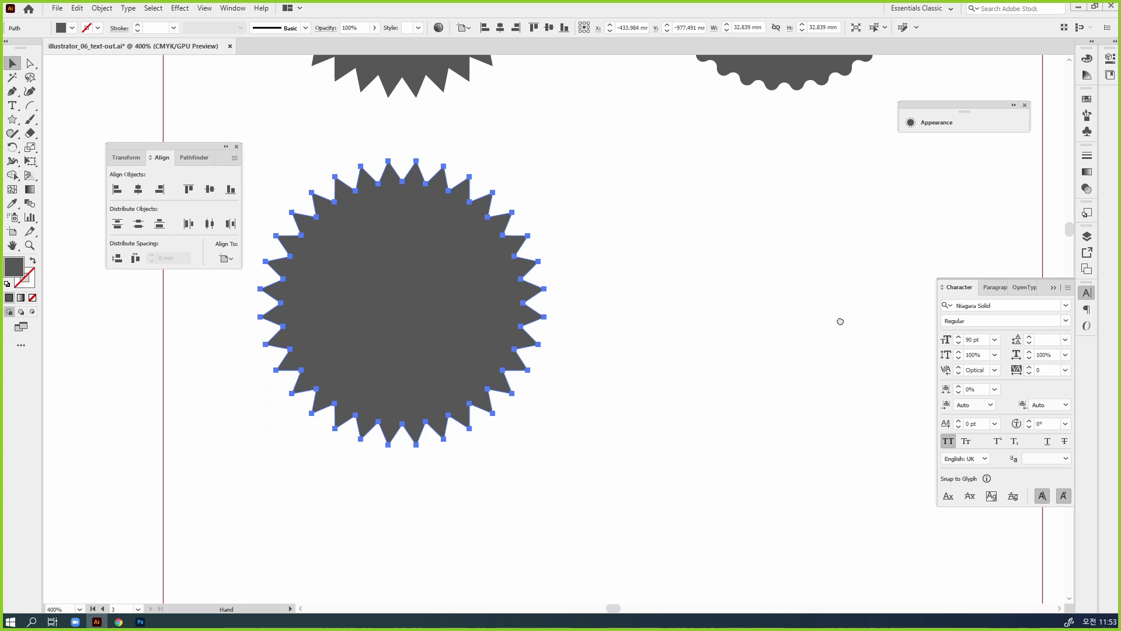
left_click_drag(838, 319, 876, 321)
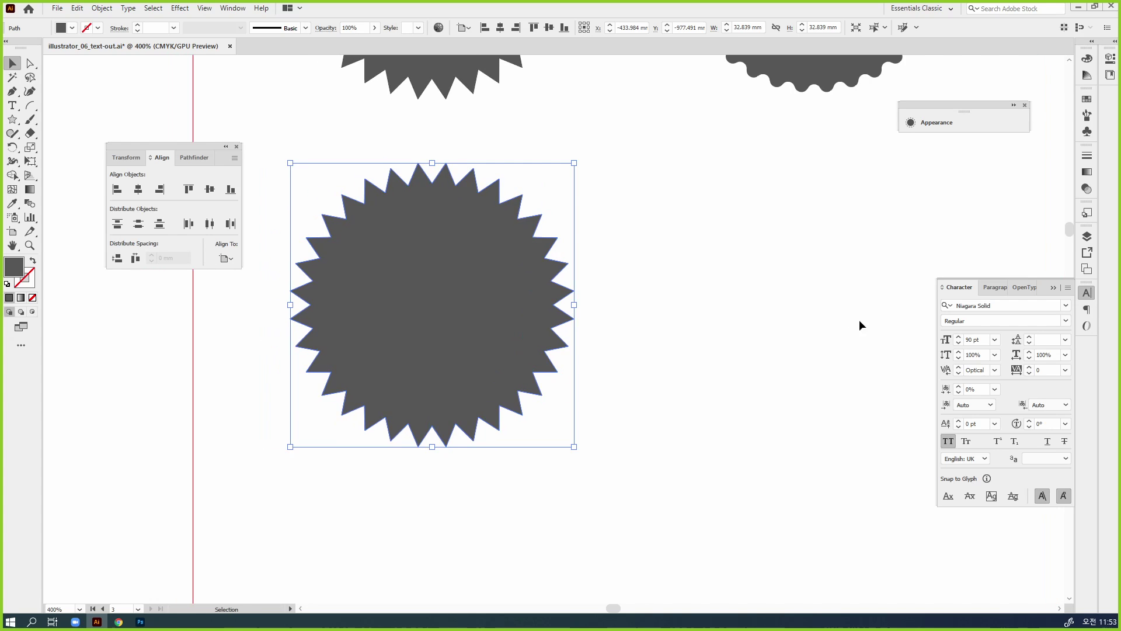
left_click_drag(530, 279, 560, 274)
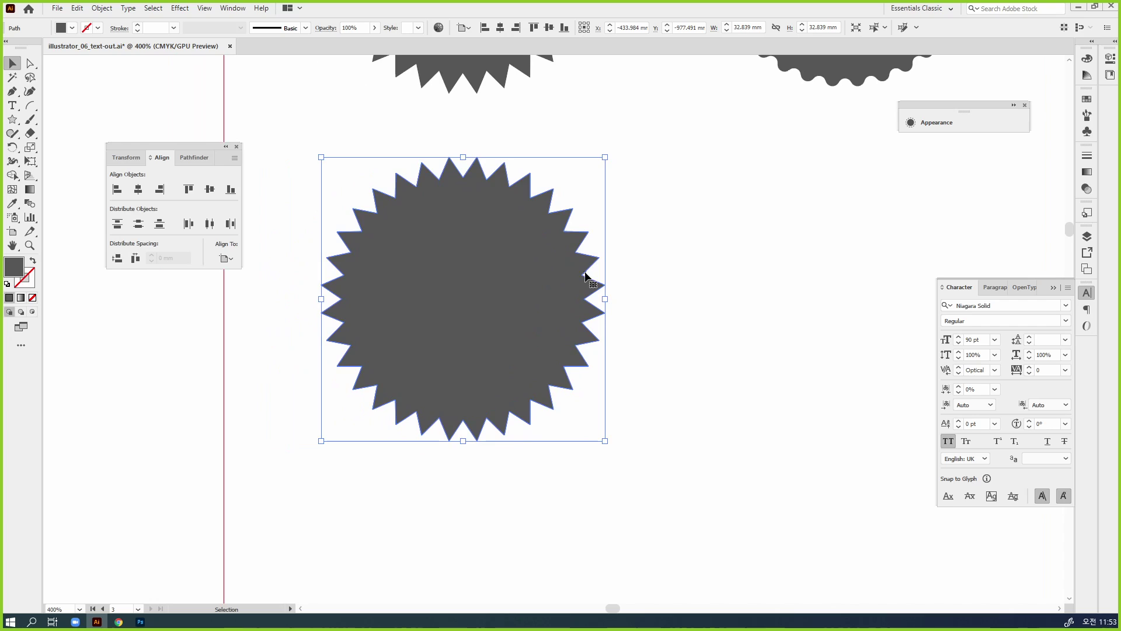
left_click_drag(984, 113, 739, 161)
left_click(713, 175)
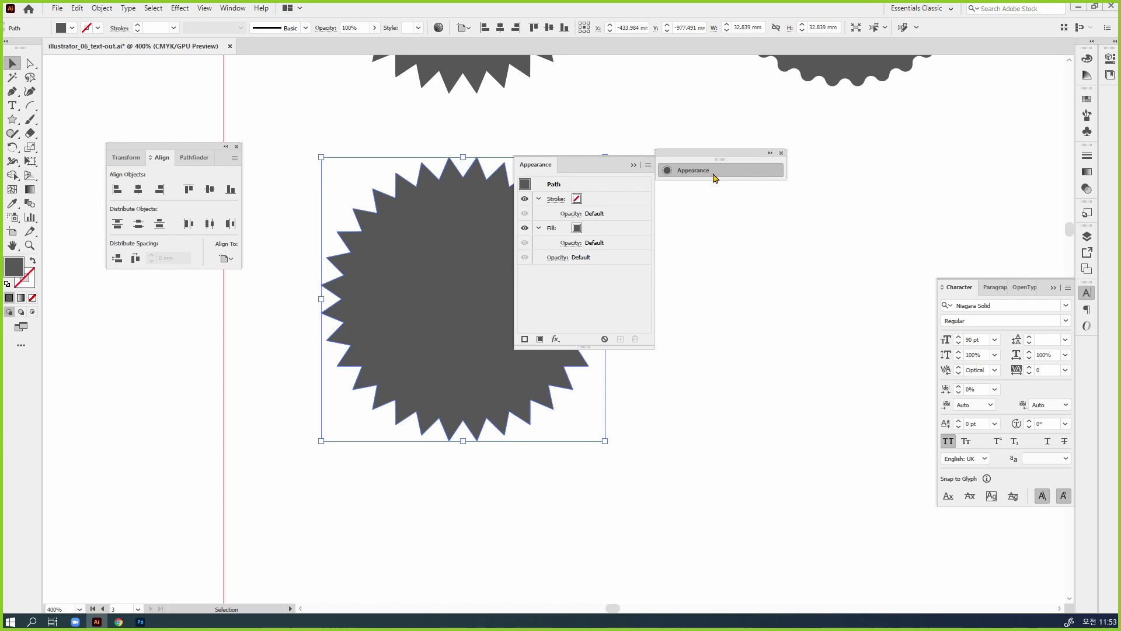
left_click(714, 176)
Step: Apply a Round Corners effect with a 5 mm radius to the lower star
left_click(178, 8)
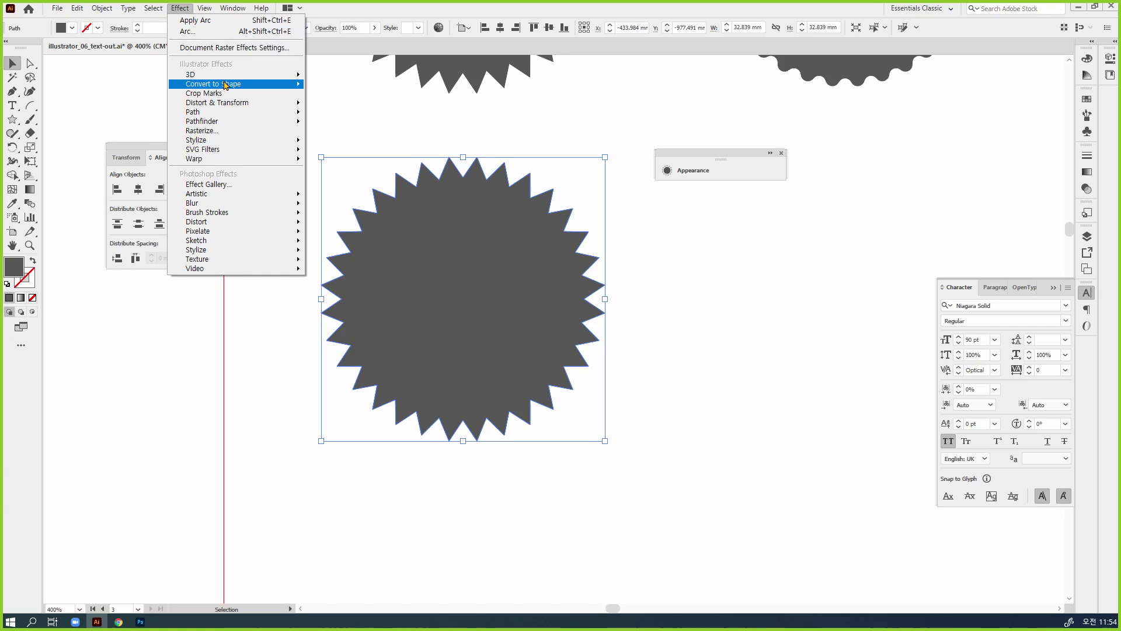
mouse_move(191, 104)
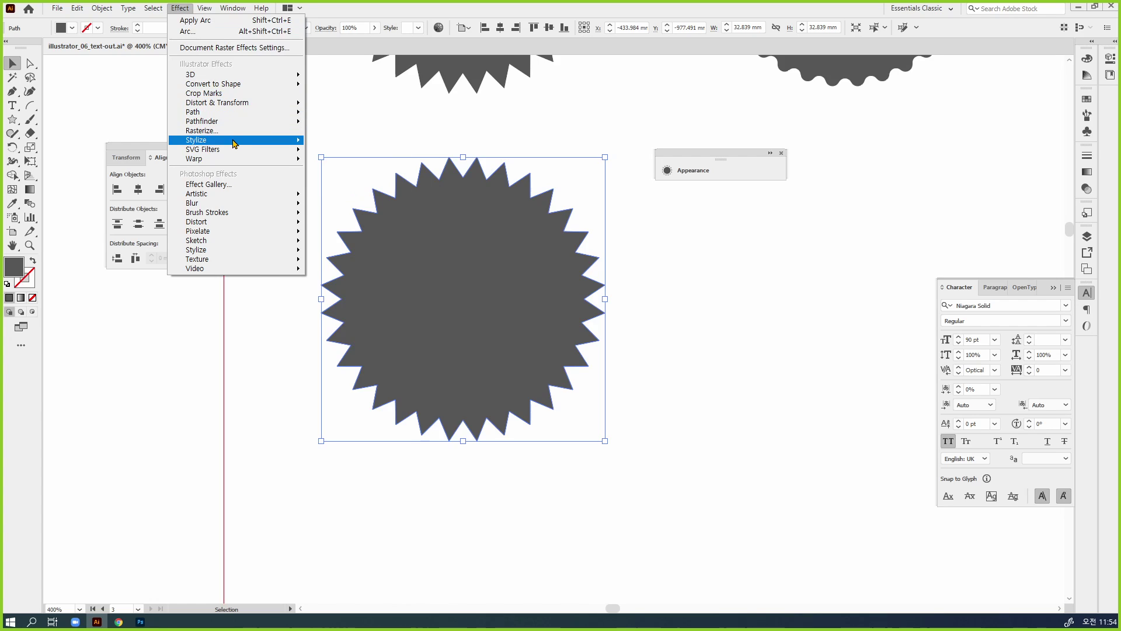
mouse_move(233, 143)
mouse_move(236, 107)
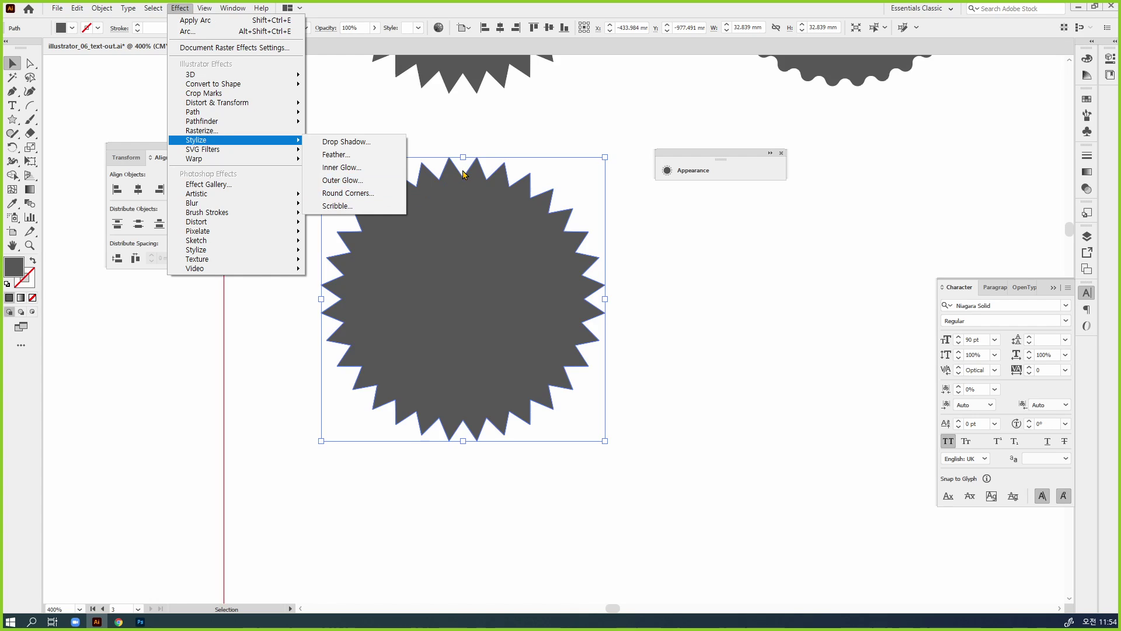
left_click(370, 194)
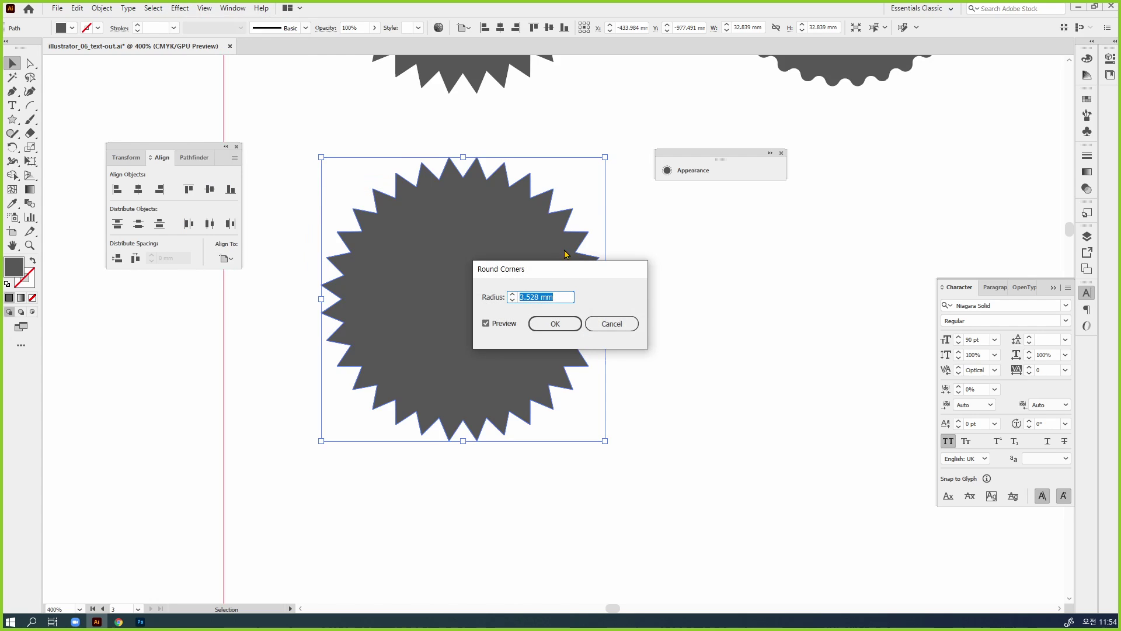
left_click_drag(573, 267, 529, 220)
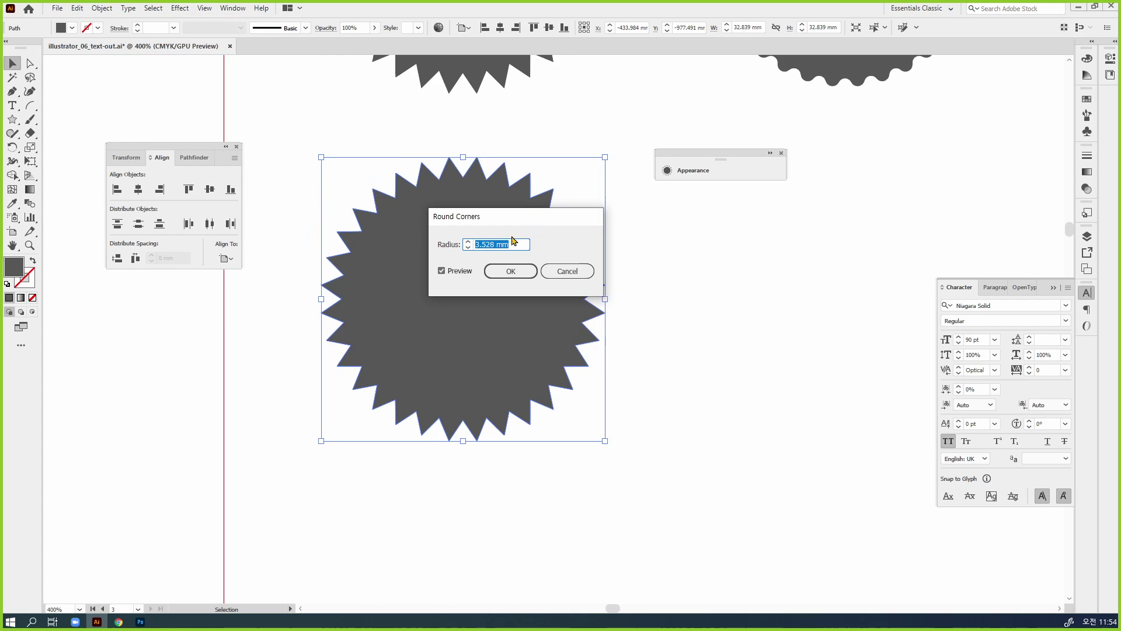
left_click(467, 242)
left_click(467, 242)
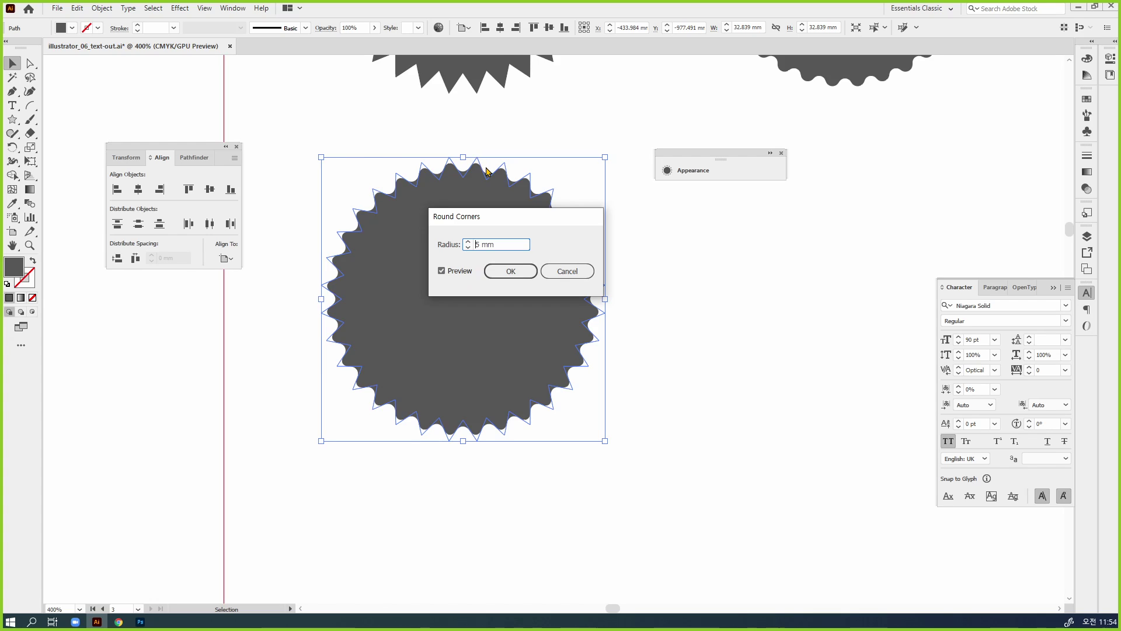
left_click(521, 272)
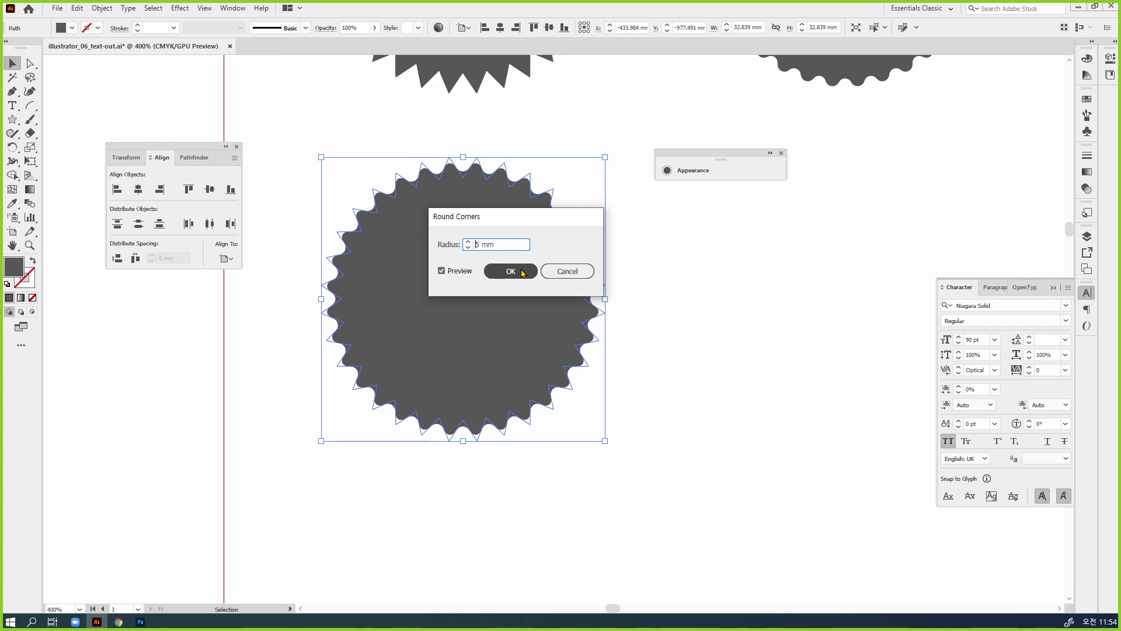
Step: Inspect the lower star's underlying path in Outline view and return to the filled preview
left_click(772, 232)
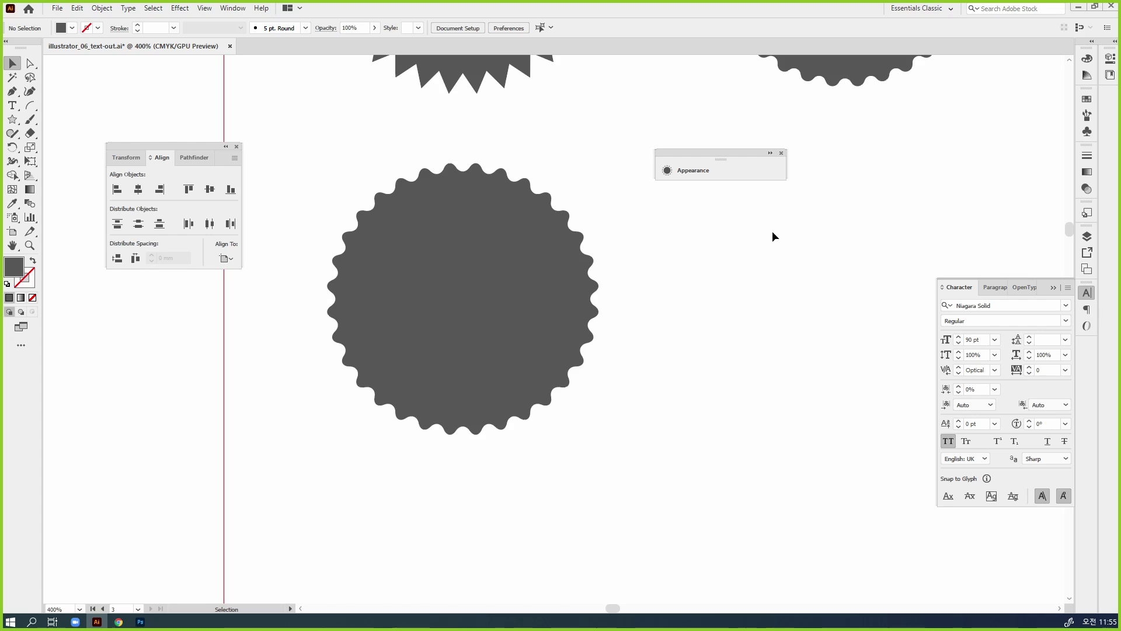
key("a")
key("ctrl+y")
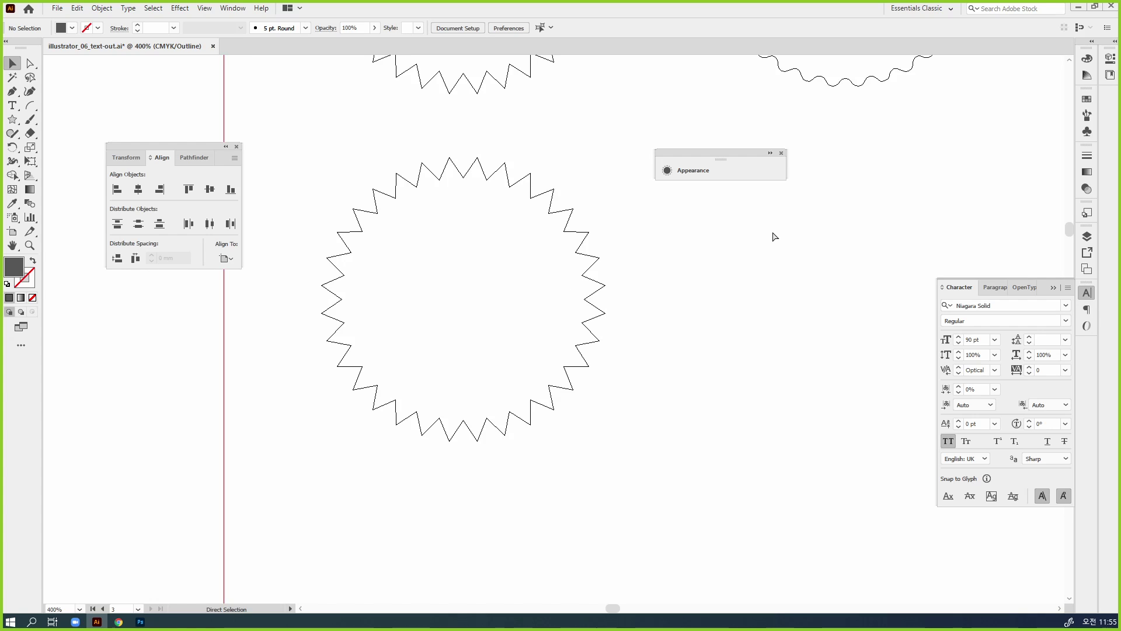
key("ctrl+y")
Step: Edit the lower star's existing Round Corners effect and set its radius to 3 mm
left_click(524, 249)
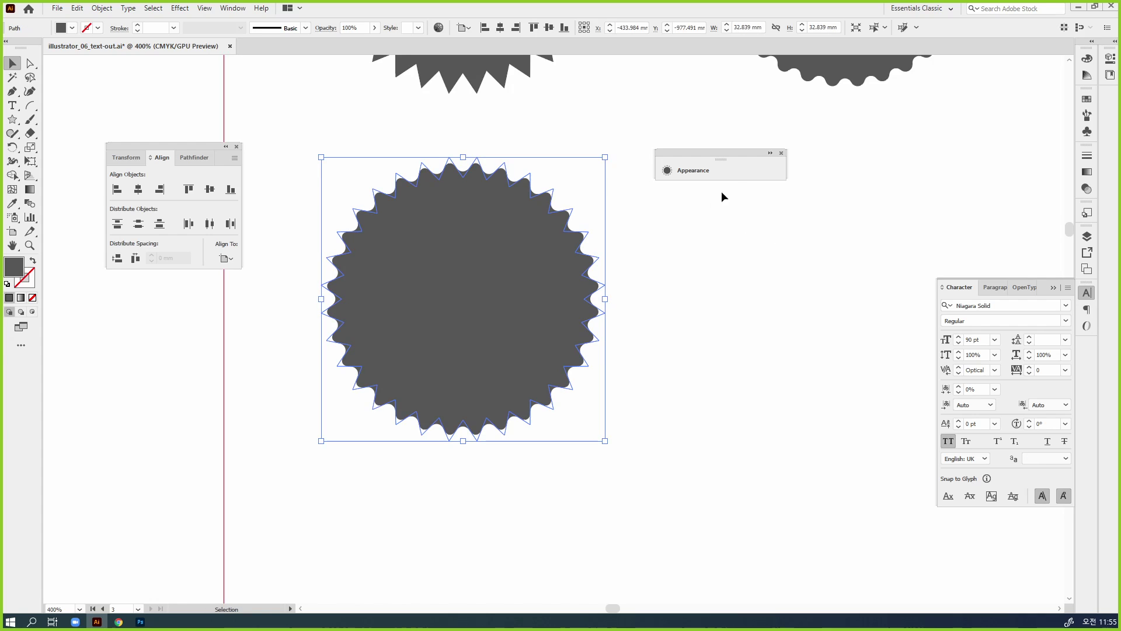
left_click(759, 170)
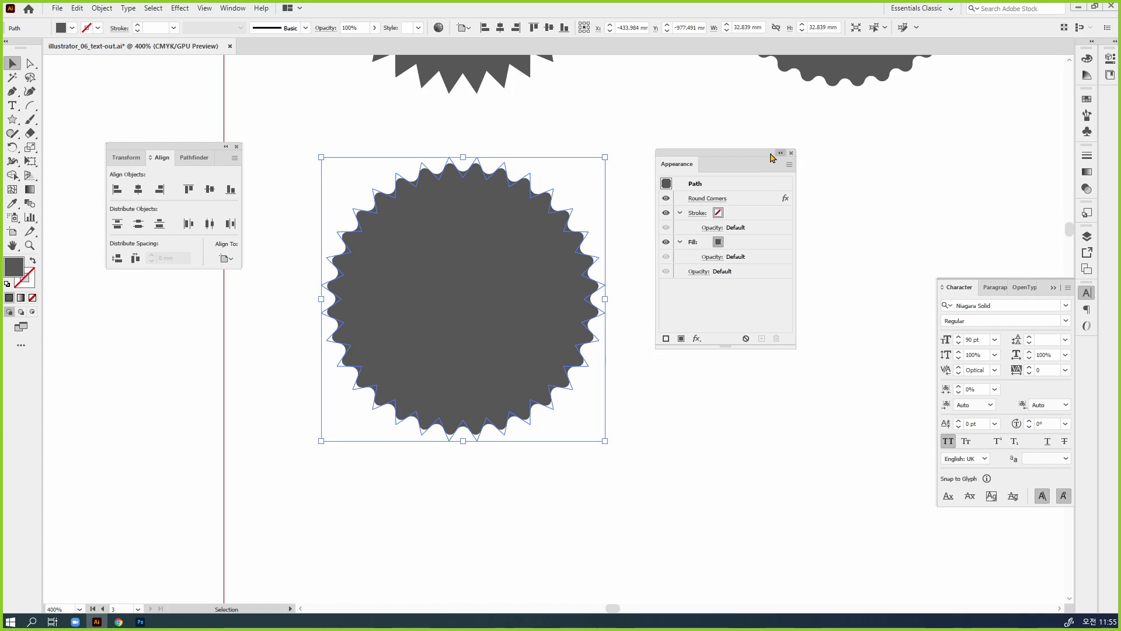
left_click(748, 199)
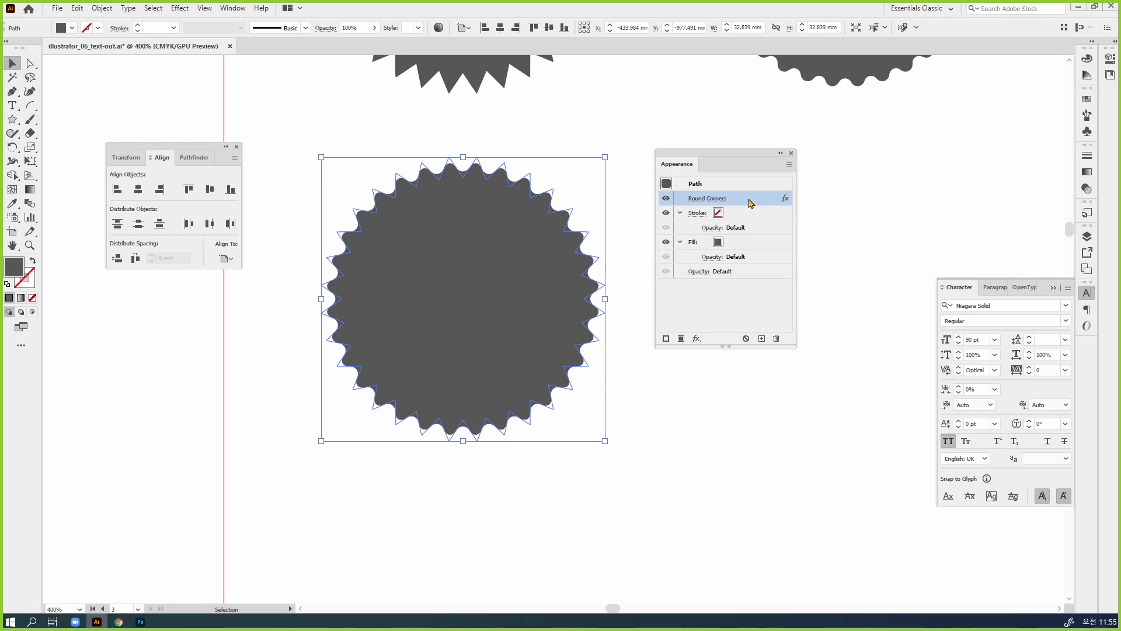
left_click(701, 199)
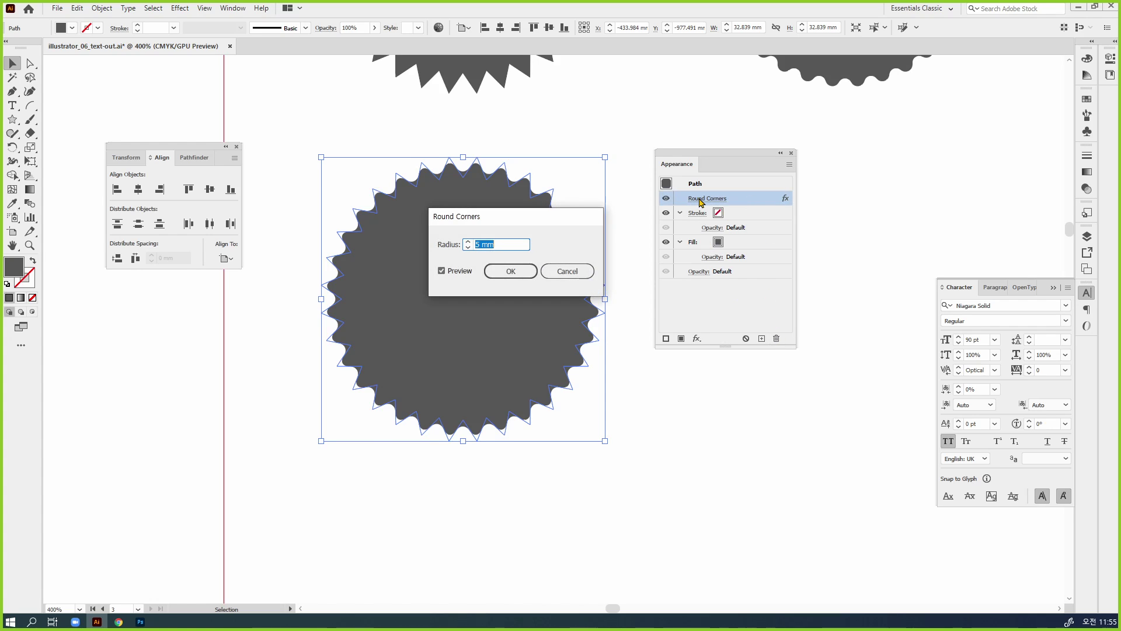
left_click(468, 247)
left_click(468, 248)
left_click(467, 249)
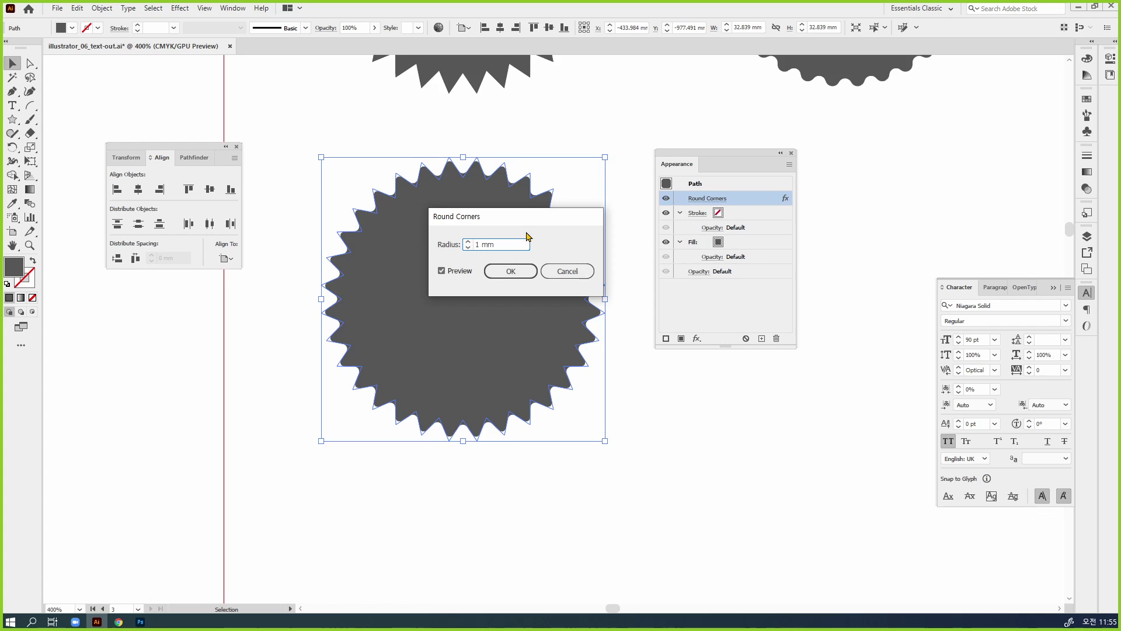
left_click(467, 242)
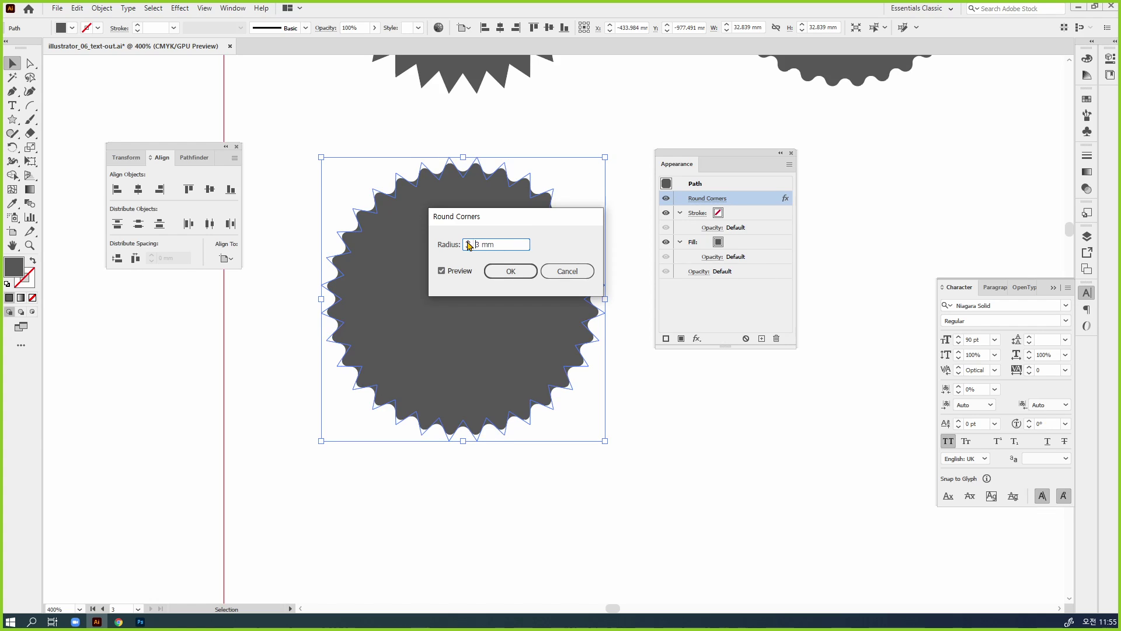
left_click(512, 270)
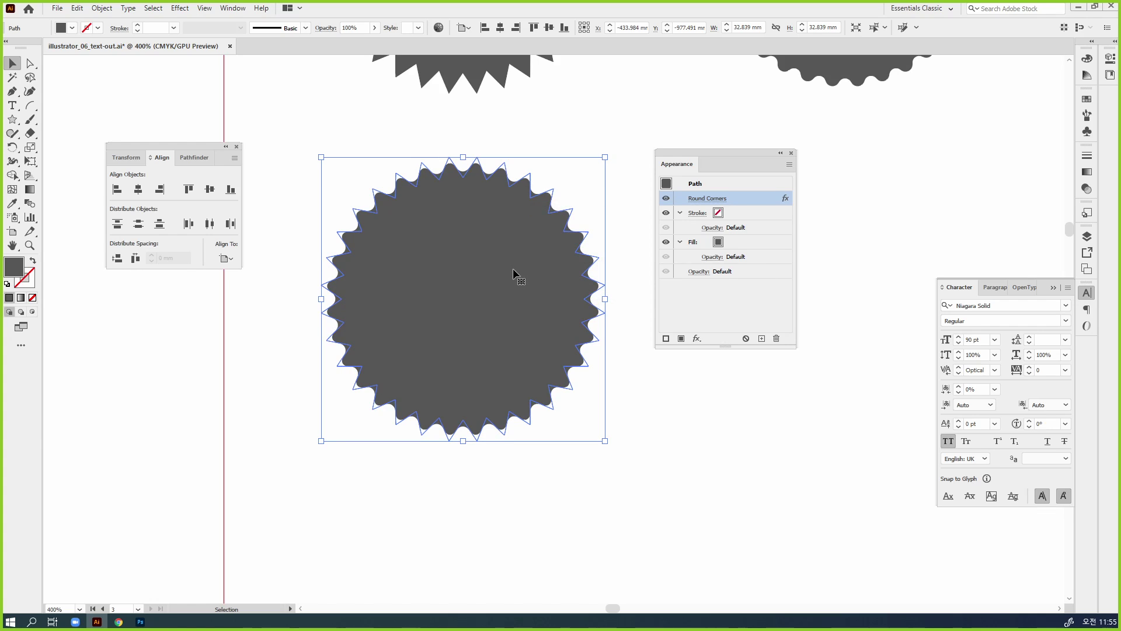
Step: Try expanding the lower star's appearance into a real scalloped path, and undo the expansion
left_click(95, 10)
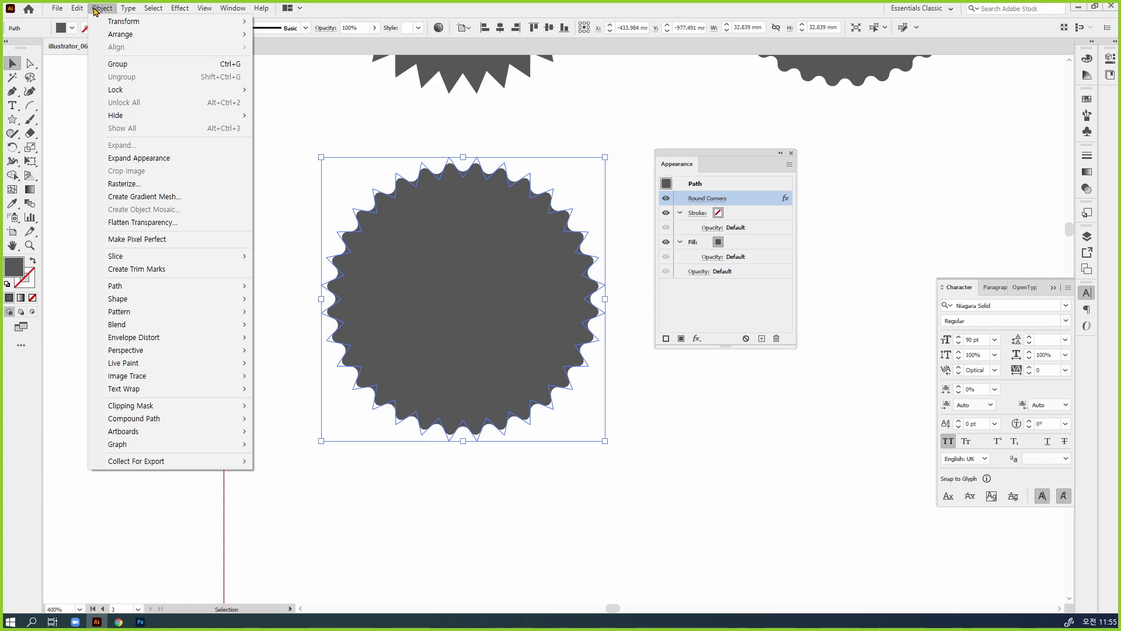
left_click(155, 164)
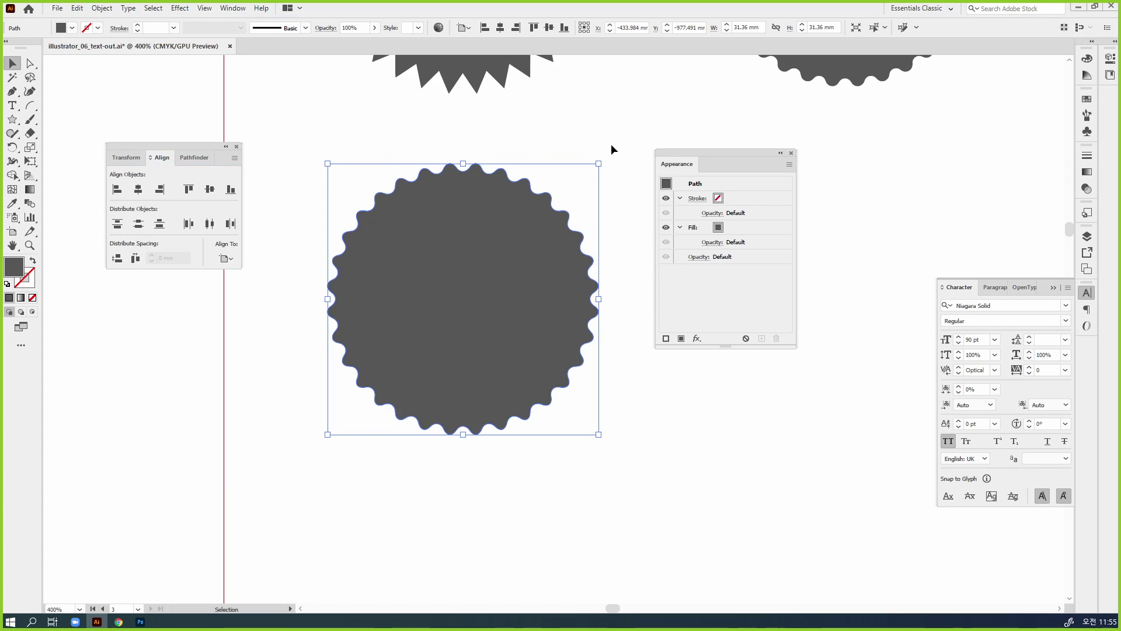
key("ctrl+z")
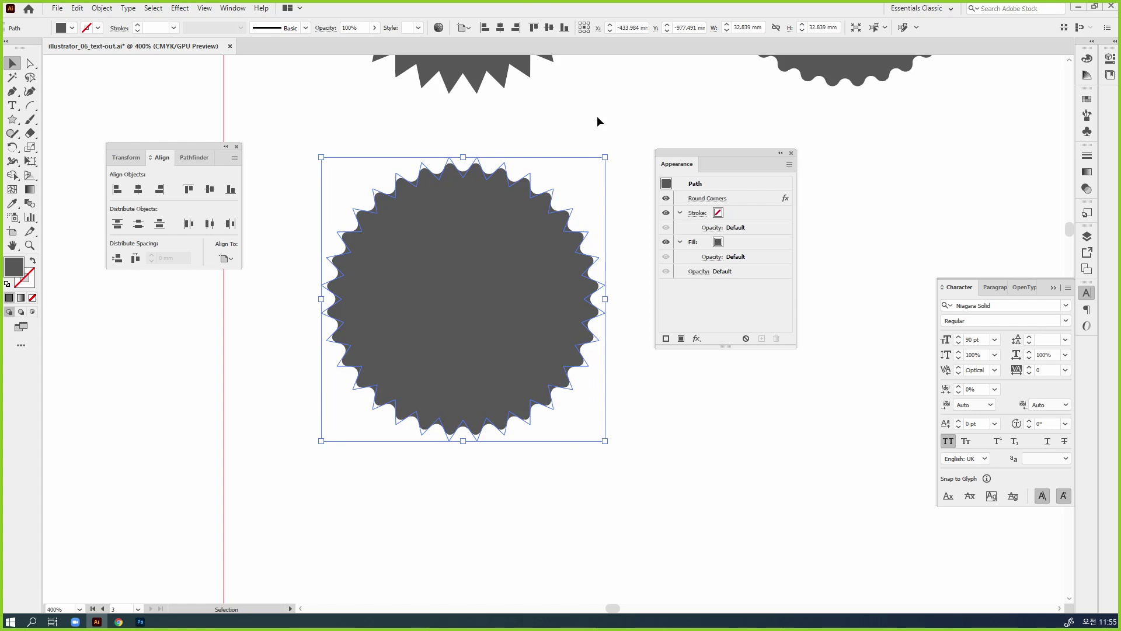
Step: Add a text object reading EFFECT just above the lower scalloped star
left_click(597, 117)
key("t")
left_click(352, 142)
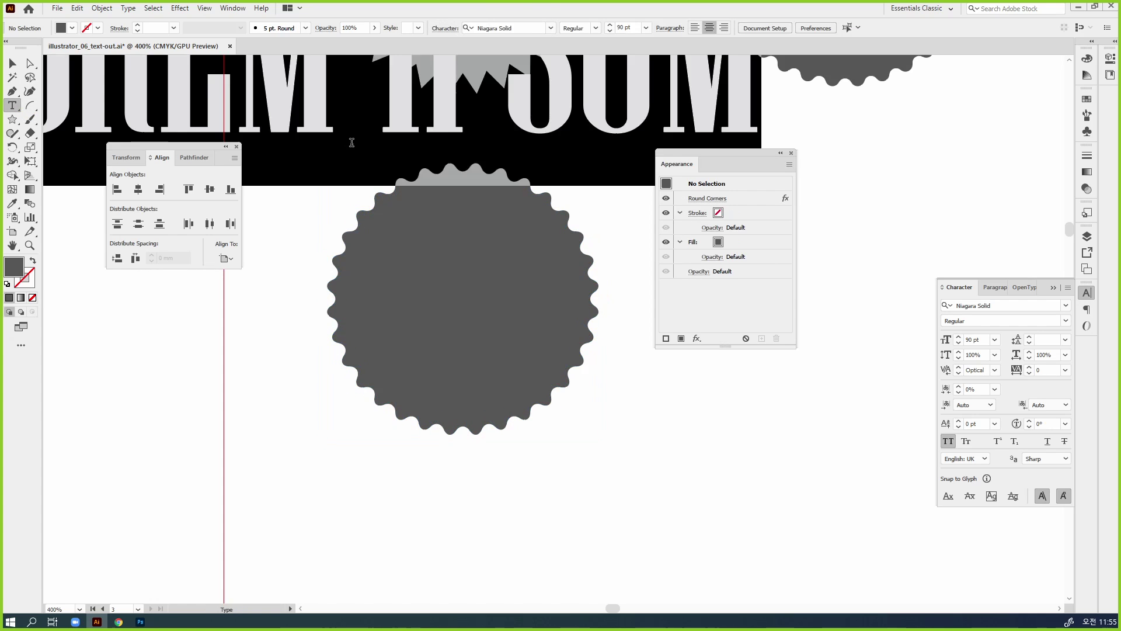
type("EFFEC")
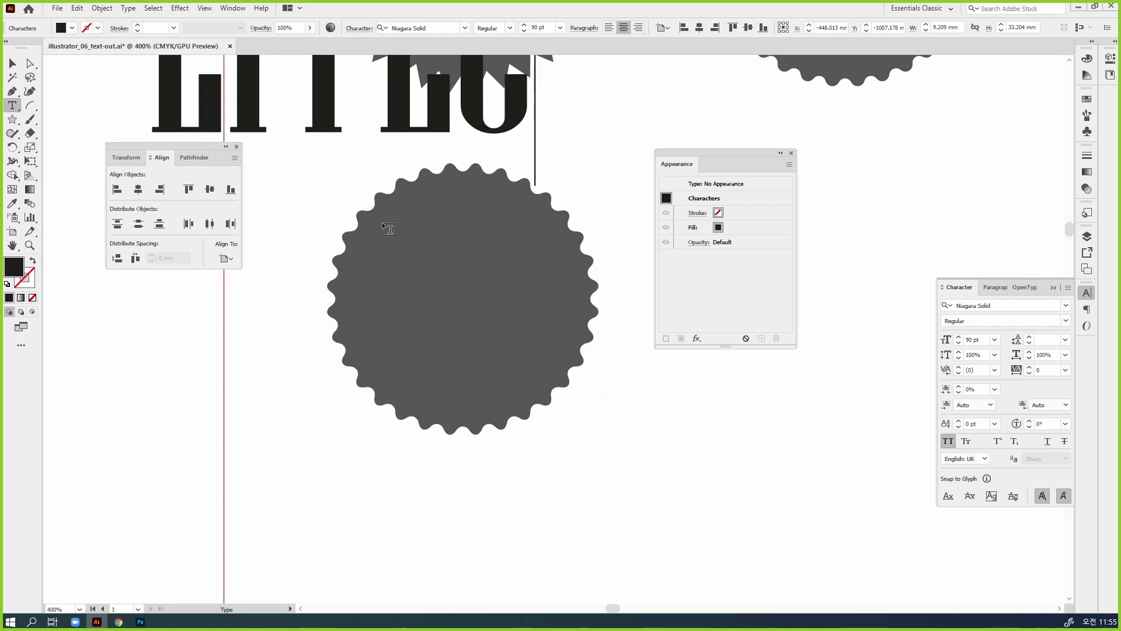
type("T")
key("Escape")
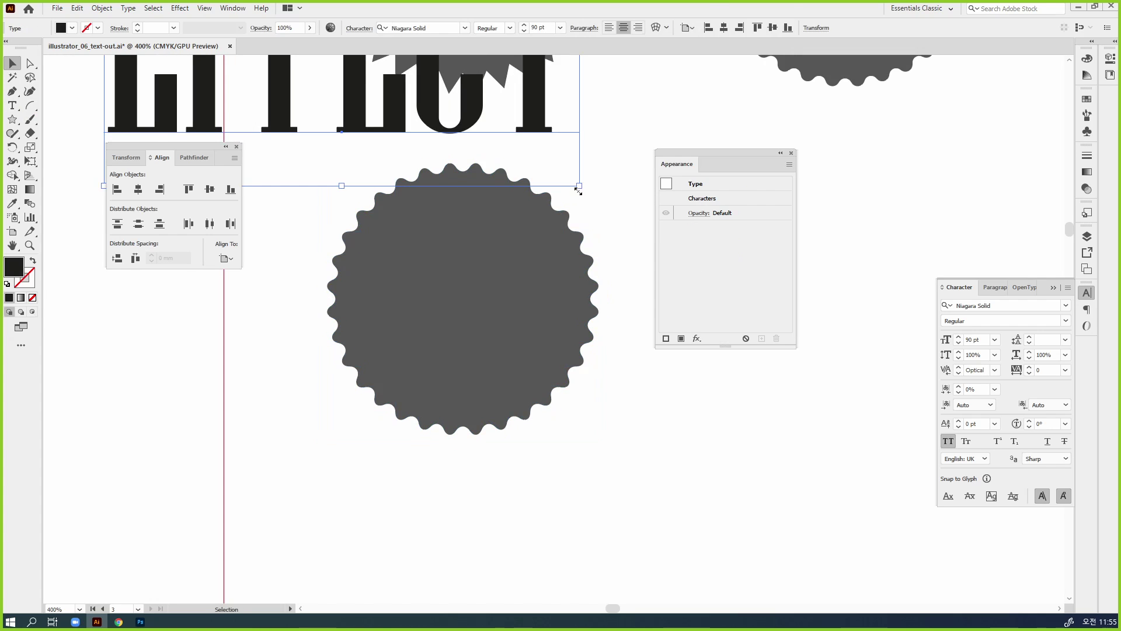
Step: Scale the EFFECT text down to about 22 pt over the star's upper part and sample white as its fill
left_click_drag(578, 189, 468, 248)
key("i")
left_click(644, 411)
key("v")
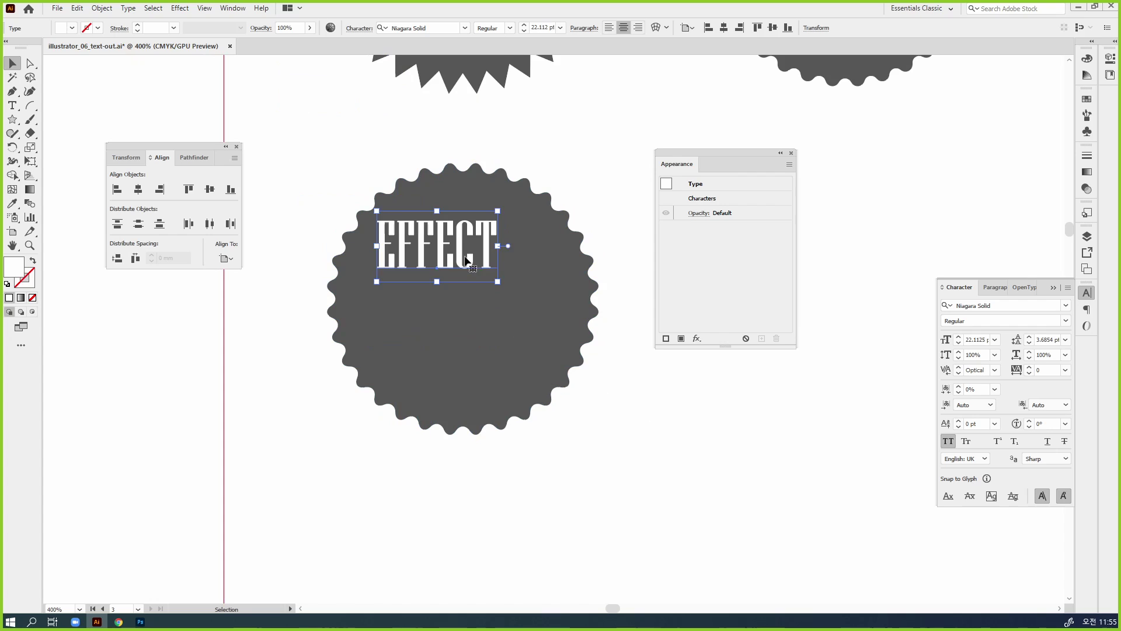
Step: Extend the EFFECT text into three lines reading EFFECT>, STYLE> and ROUND CONER
key("Return")
type(">")
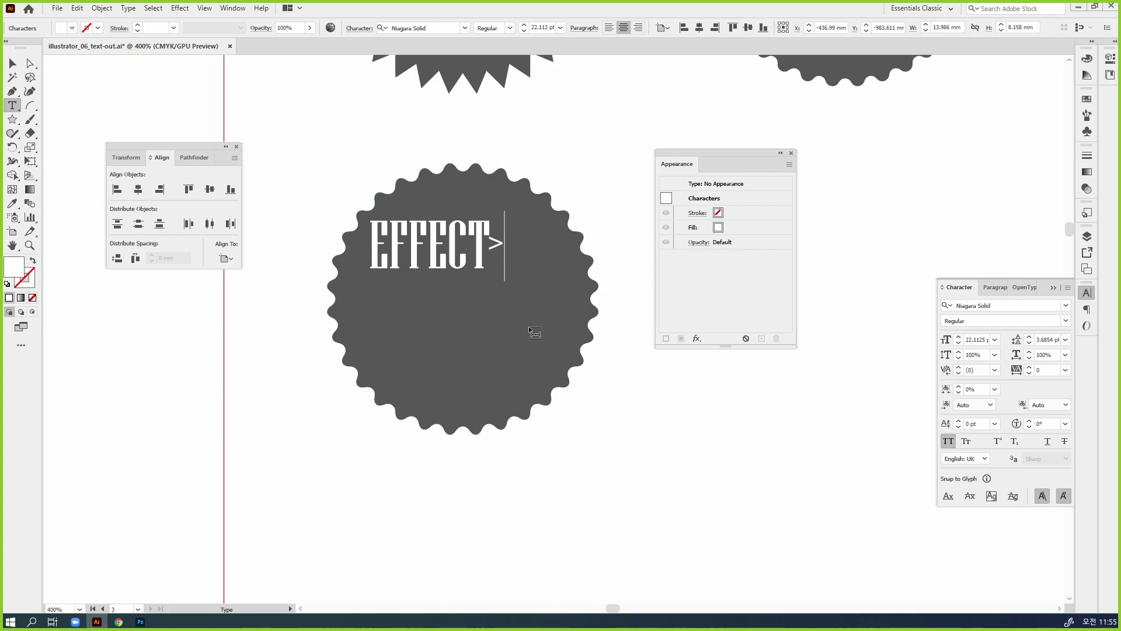
type("STYLE")
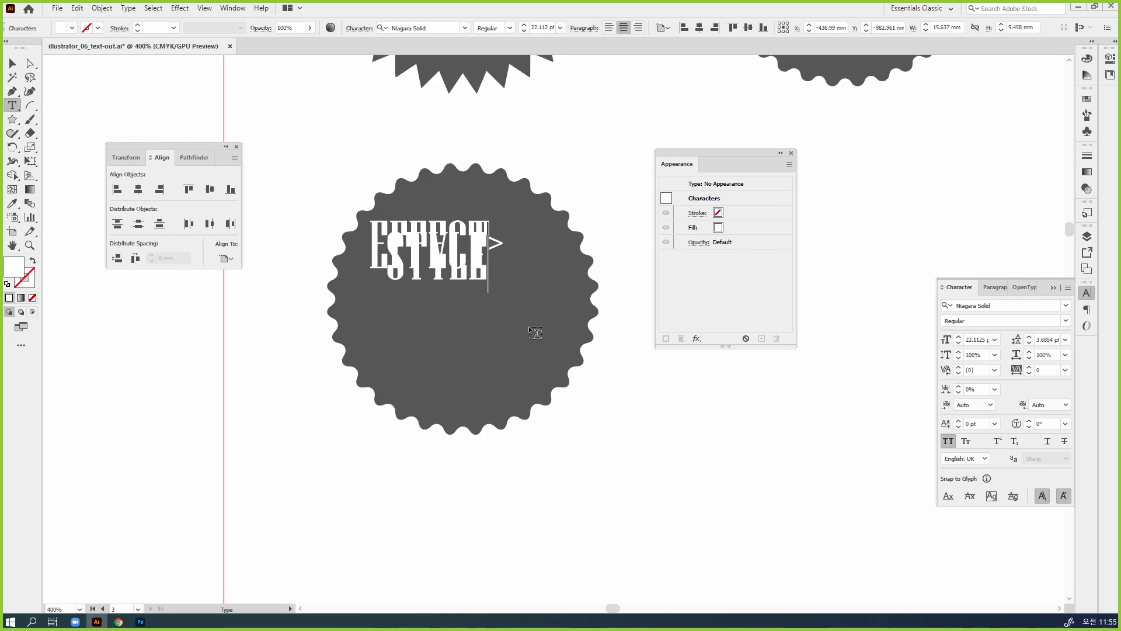
type(">")
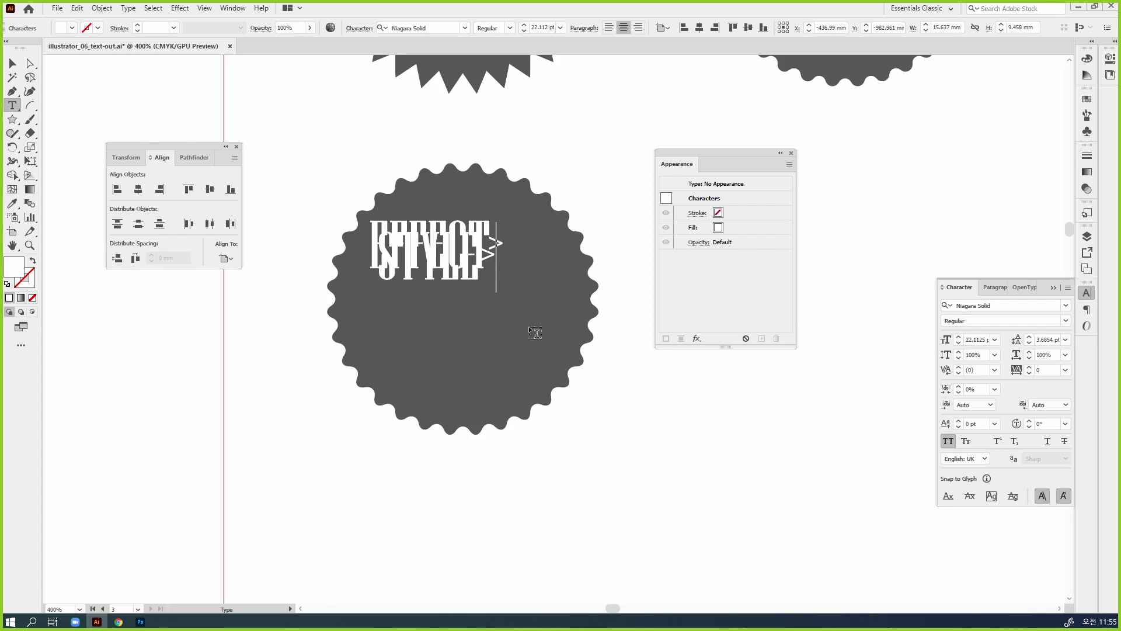
key("Return")
type("TCUND CO")
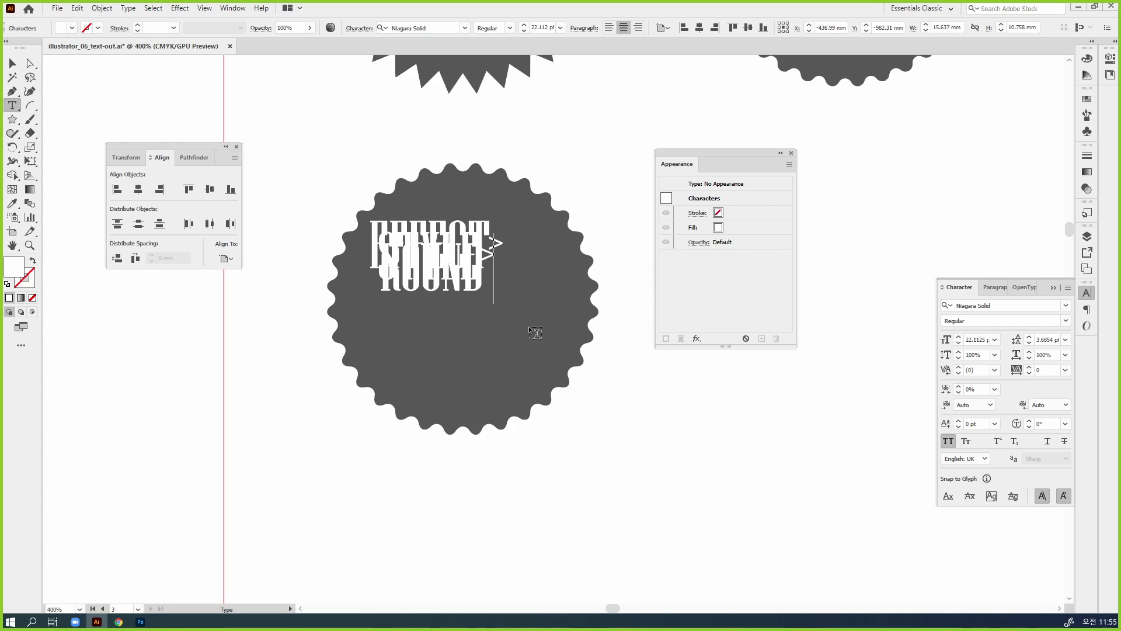
type("NER")
key("Escape")
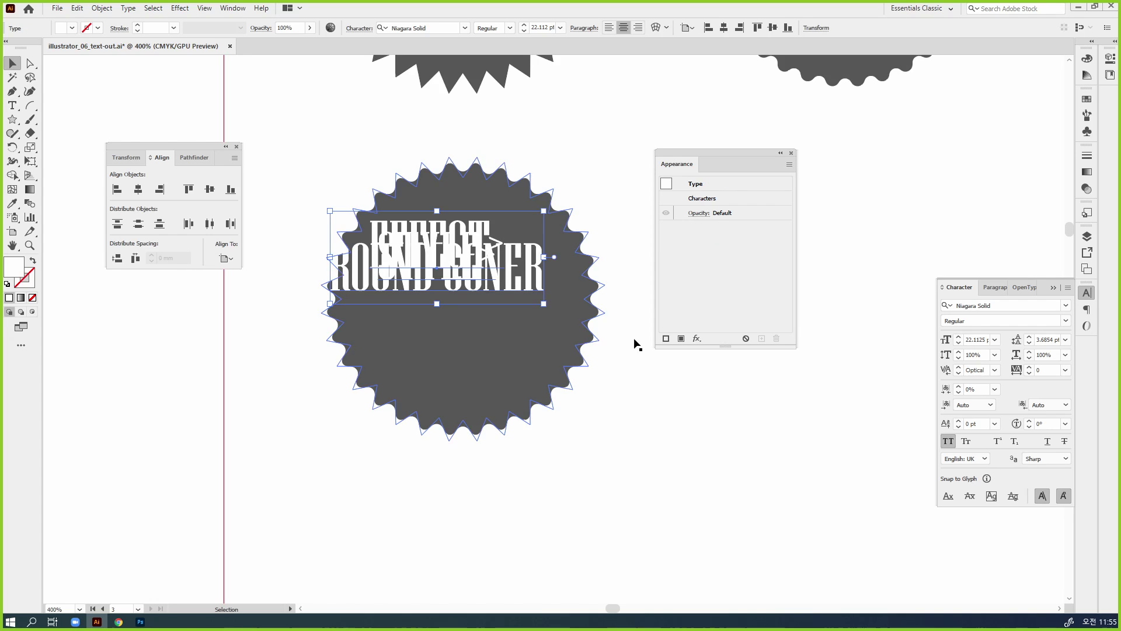
Step: Set the three-line label's leading to Auto and reduce its font size to 14 pt
left_click(1065, 340)
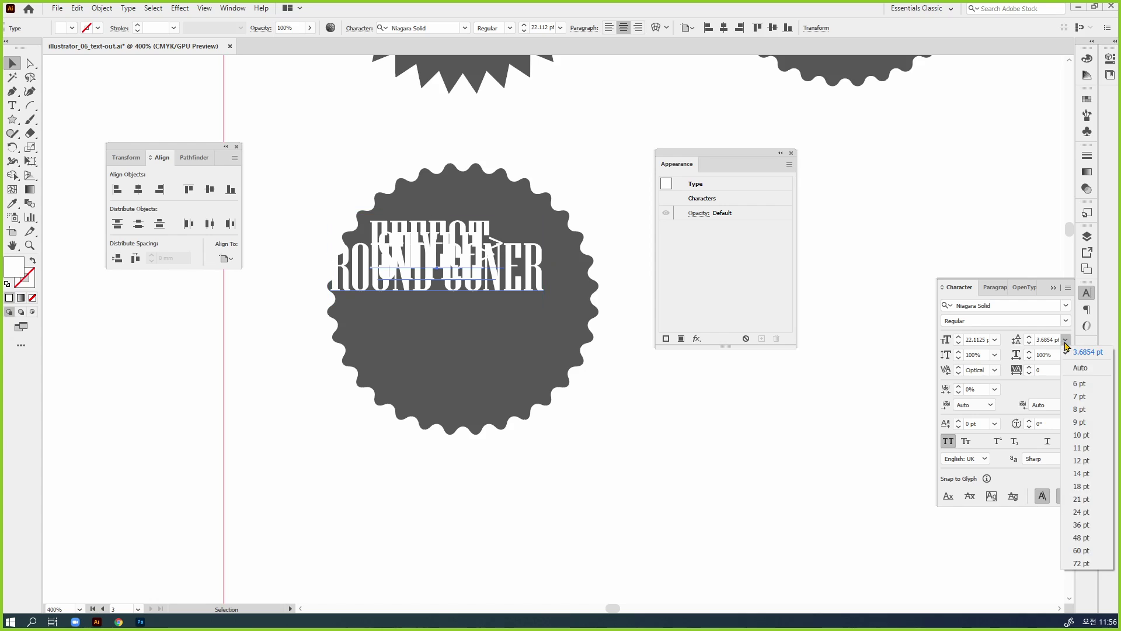
left_click(1081, 368)
left_click(959, 343)
left_click(959, 343)
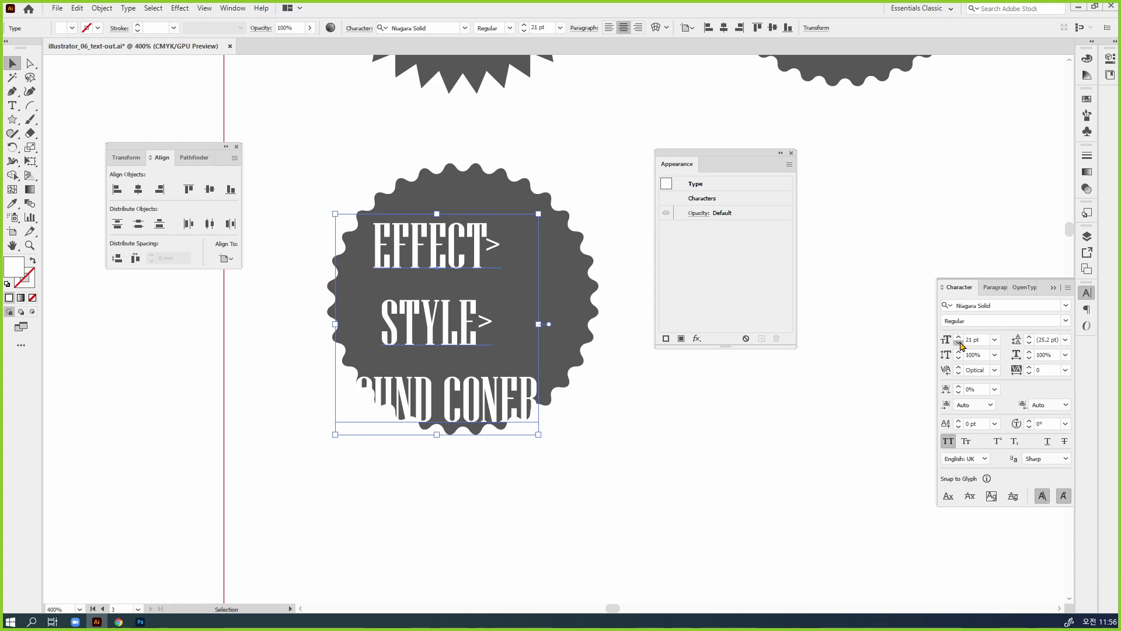
left_click(960, 344)
left_click(959, 343)
left_click(959, 344)
left_click(959, 343)
left_click(959, 344)
left_click(960, 344)
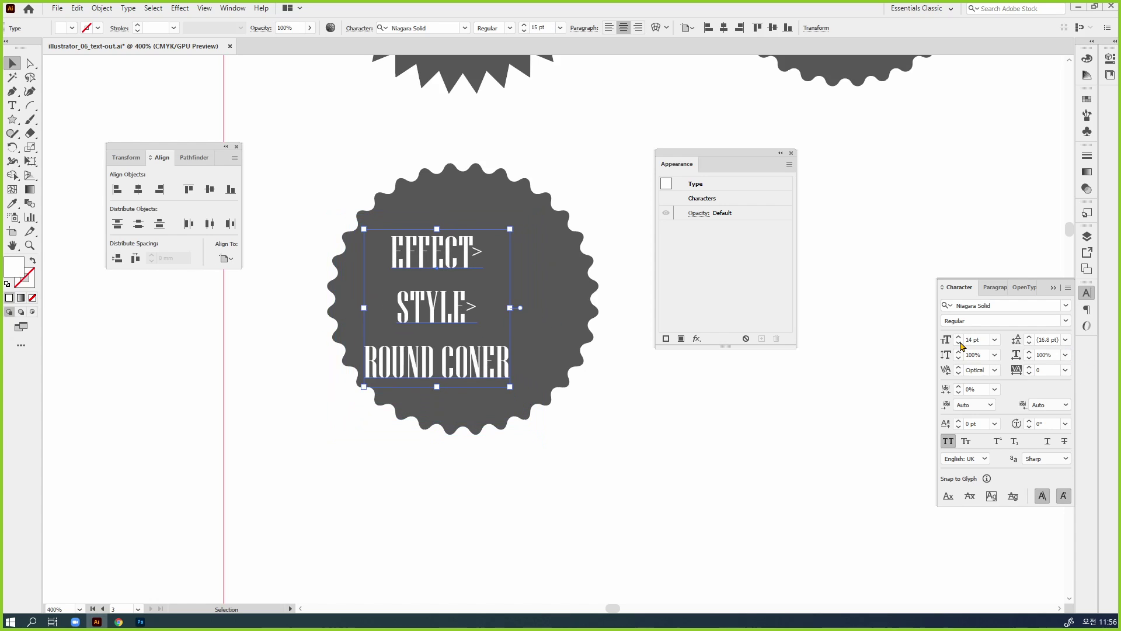
left_click(960, 343)
Step: Left-align the three-line label and move it back to the middle of the scalloped star
left_click(1087, 309)
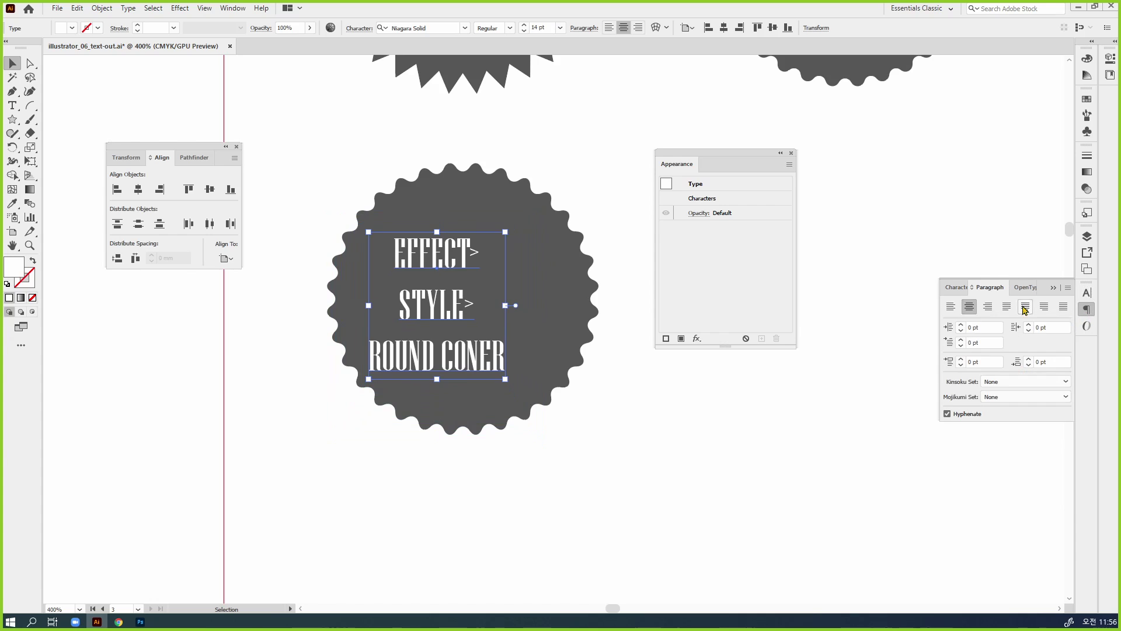
left_click(950, 307)
left_click_drag(527, 360, 488, 355)
left_click(707, 479)
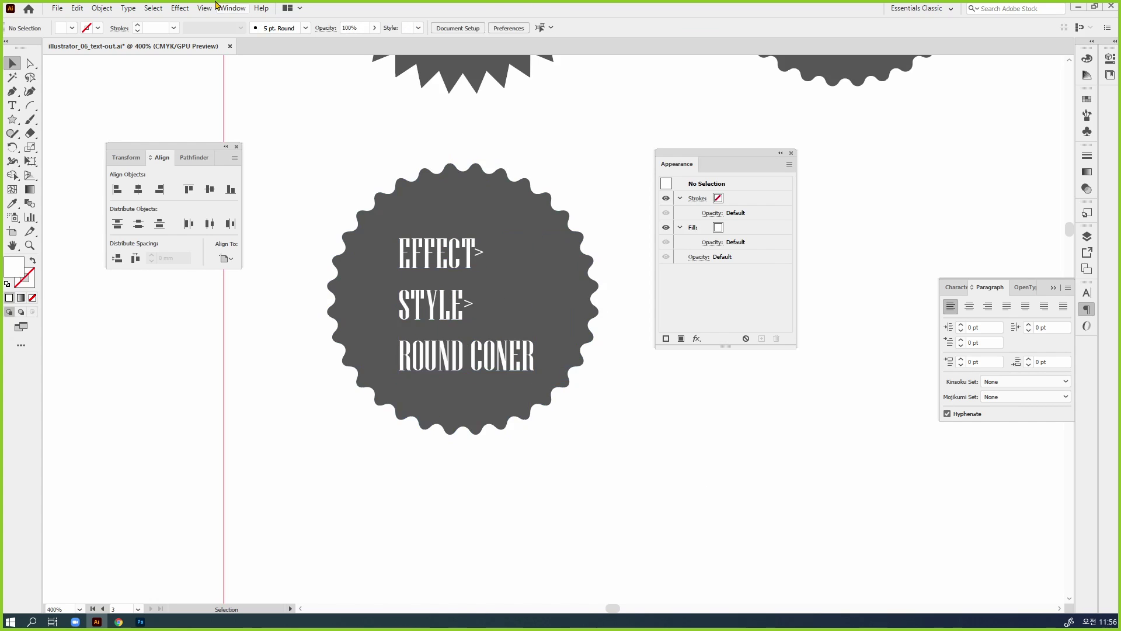
Step: Check the names of the Stylize effects, including Round Corners, without applying any
left_click(180, 7)
mouse_move(204, 141)
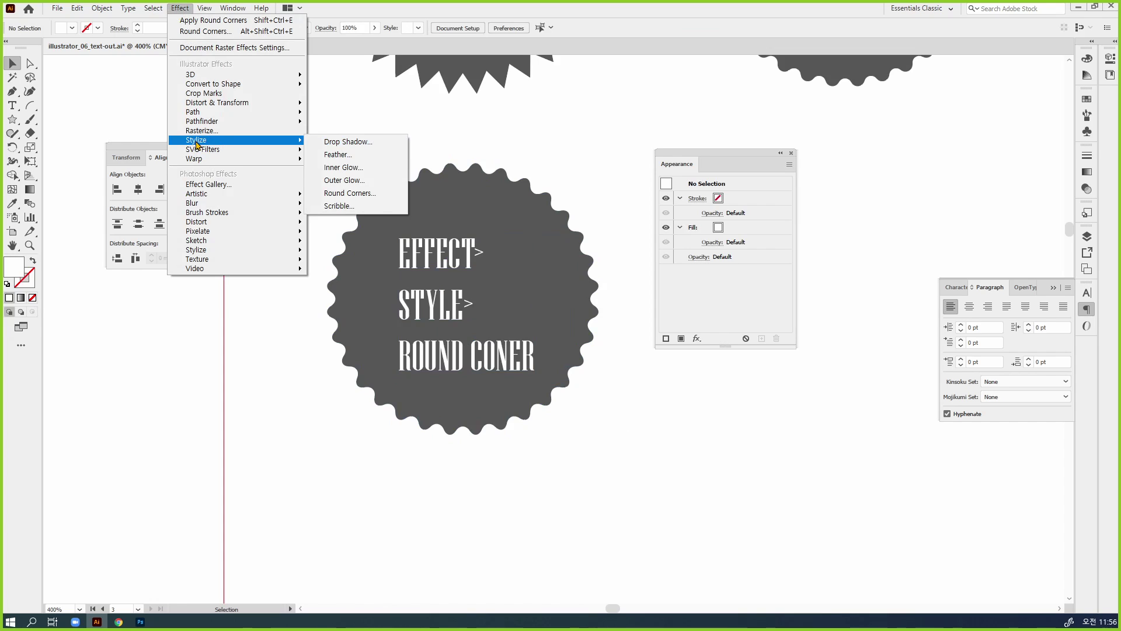
left_click(700, 460)
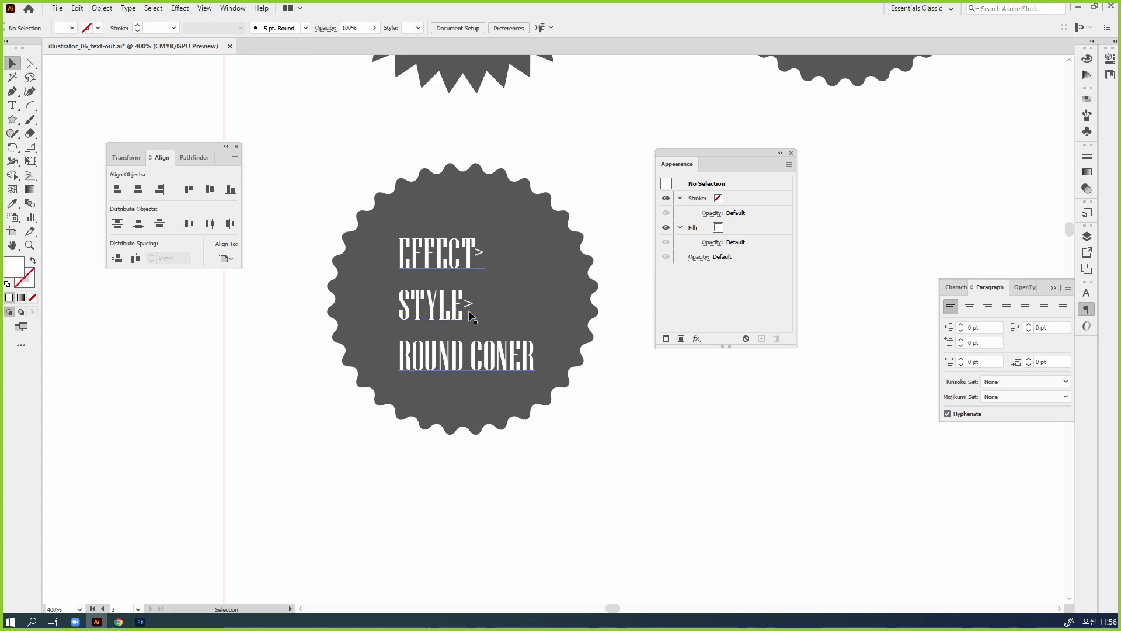
Step: Hide the paragraph settings and move the Appearance panel below the Align panel to free the canvas beside the star
left_click_drag(717, 455, 640, 432)
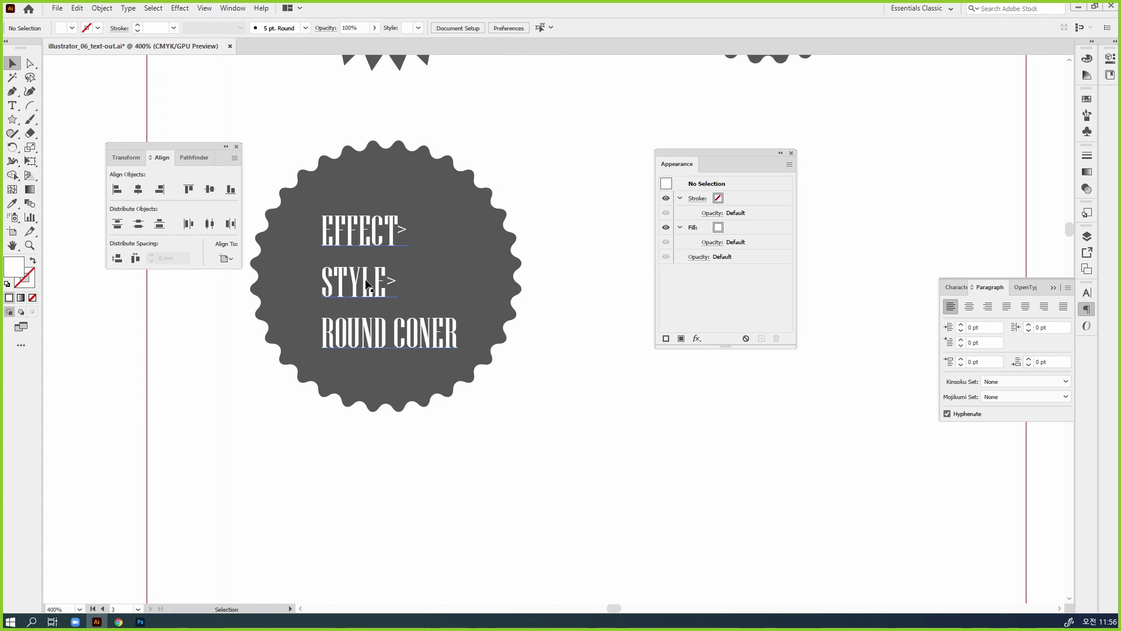
left_click(1086, 310)
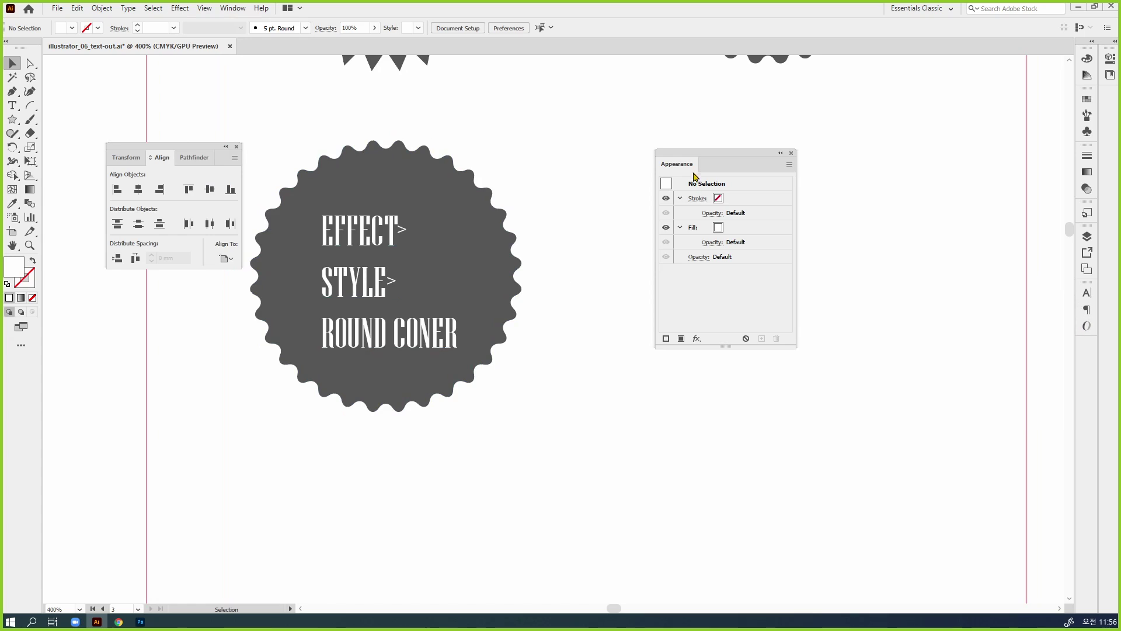
left_click_drag(703, 153, 99, 329)
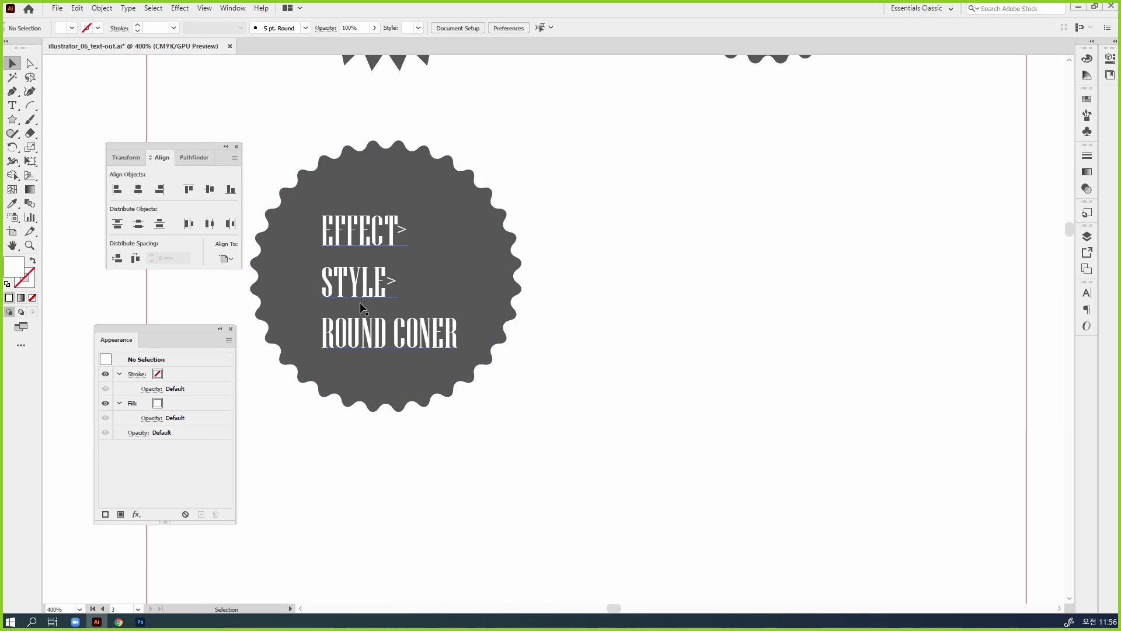
Step: Correct the label's second line to read STYLIZE> and deselect the text
double_click(377, 295)
left_click(175, 8)
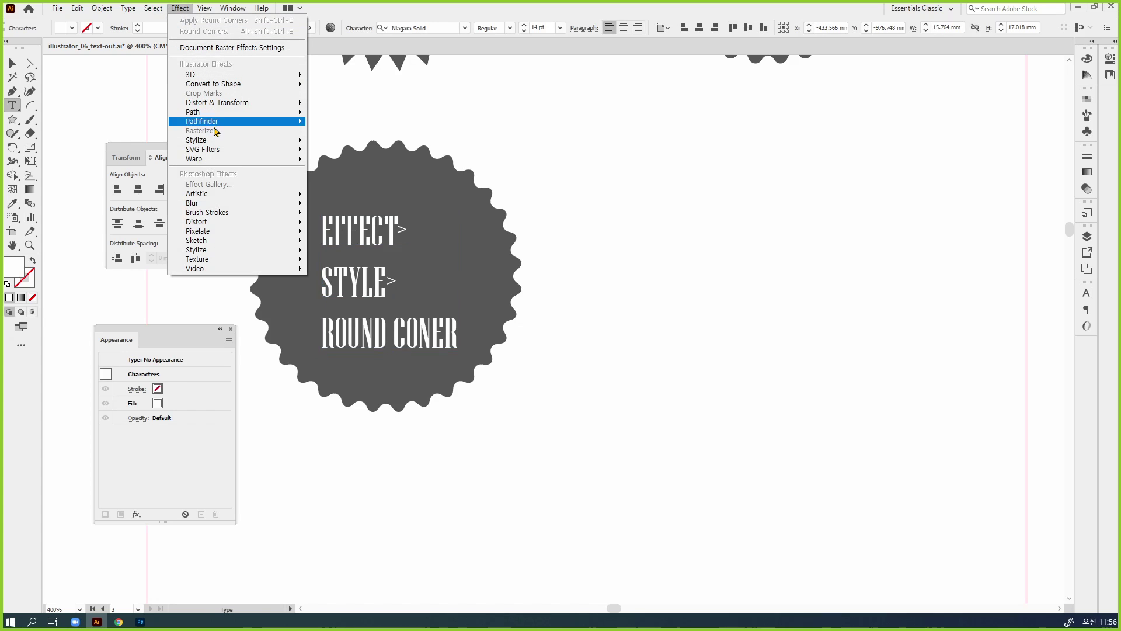
left_click(380, 289)
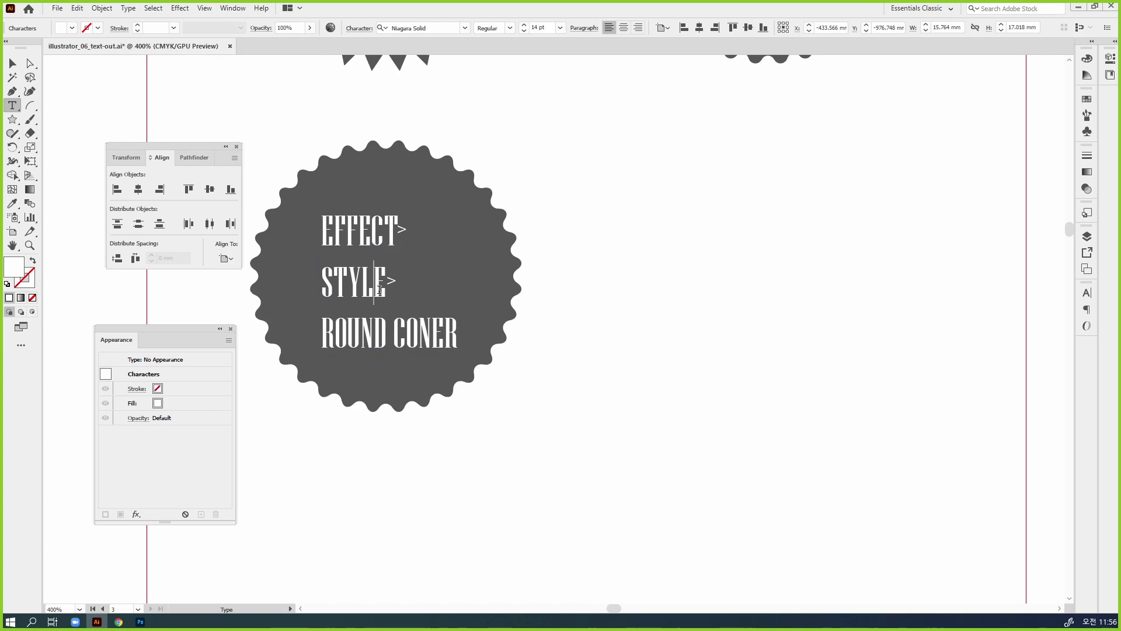
key("BackSpace")
type("IZ")
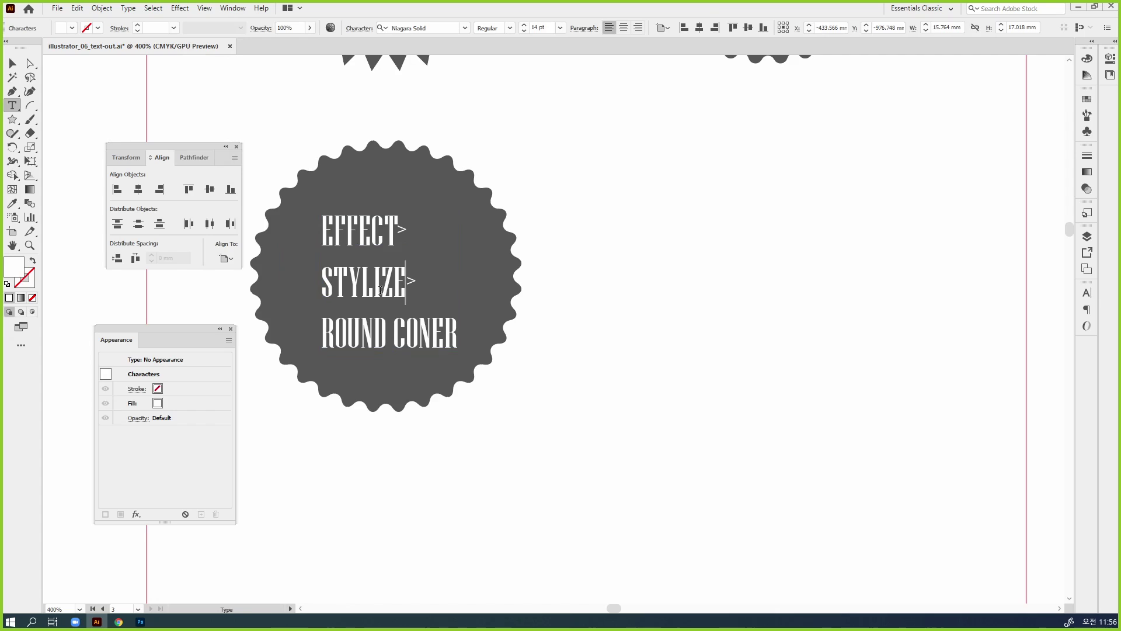
key("Escape")
left_click(605, 433)
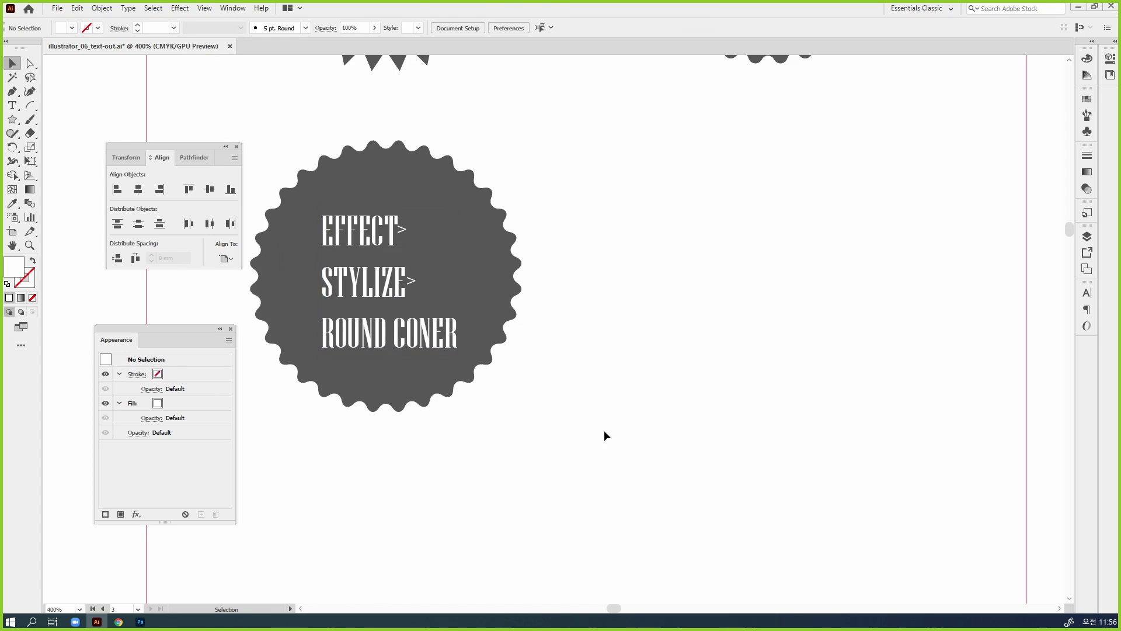
Step: Duplicate the scalloped star beside the original and remove the Round Corners effect from the copy
left_click_drag(417, 407, 745, 416)
left_click(190, 375)
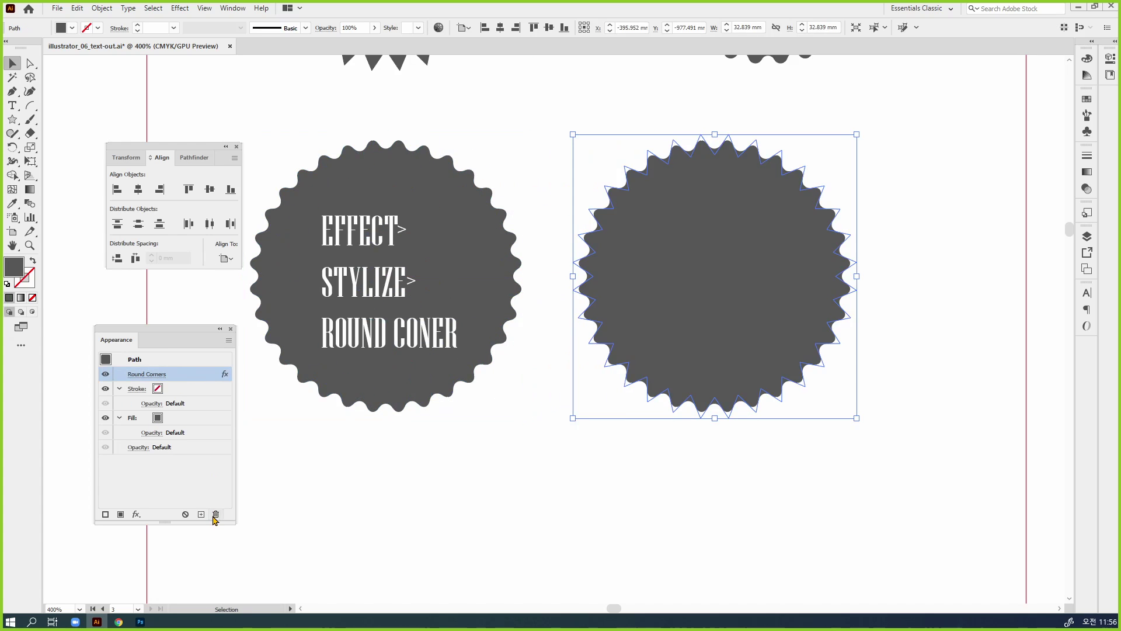
left_click(215, 514)
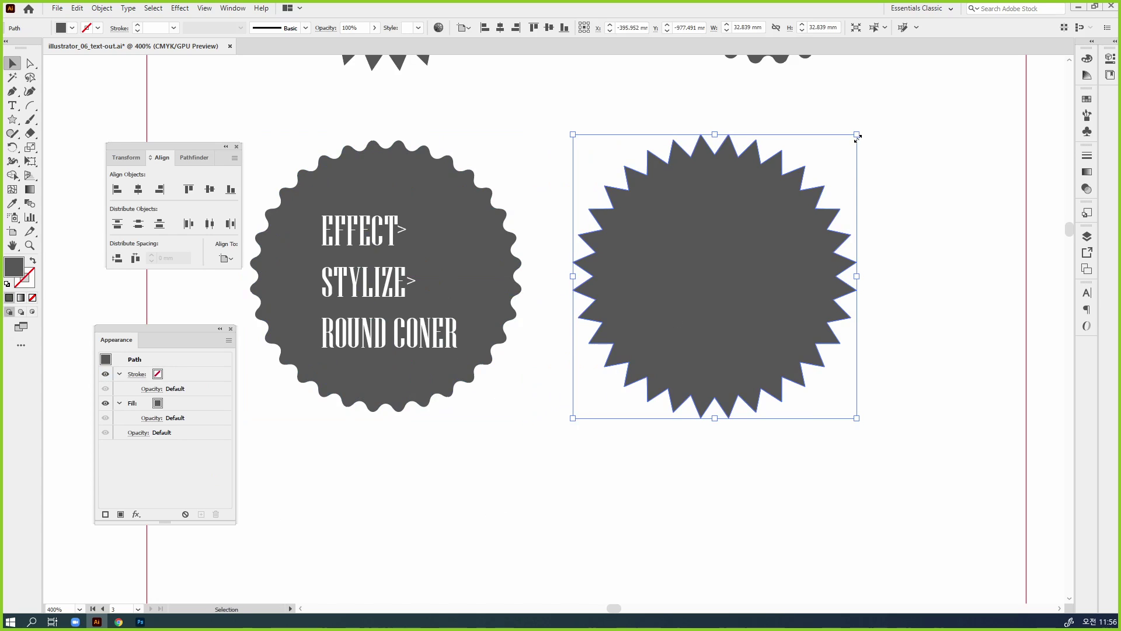
Step: Shrink the copied star about its centre to about 26.8 mm wide and give it a 9 pt stroke
left_click_drag(857, 136, 830, 161)
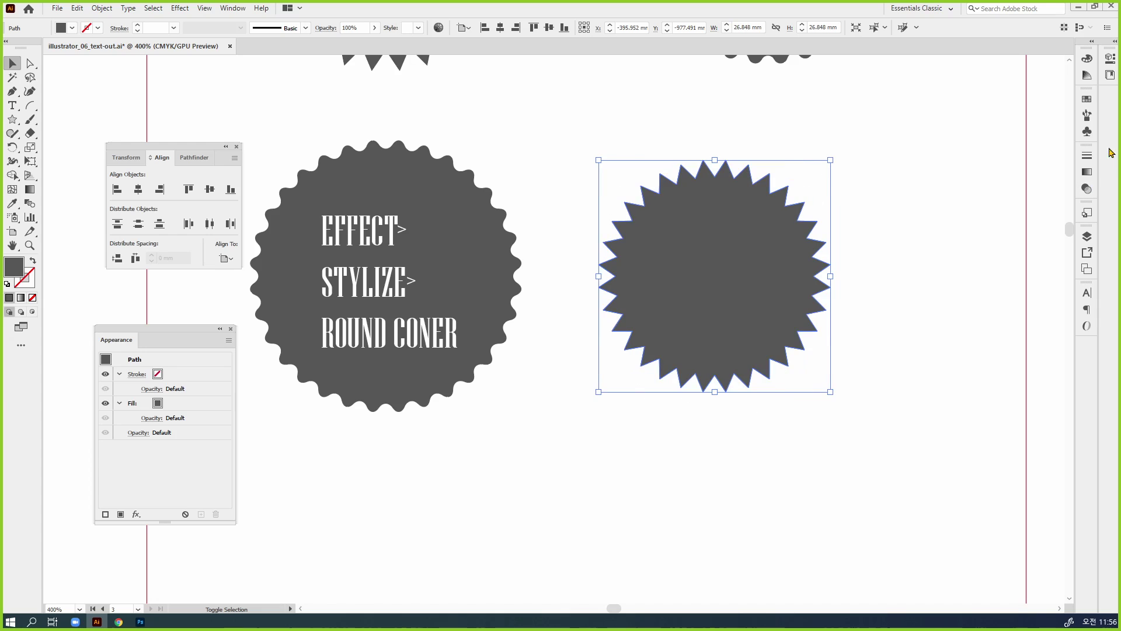
left_click(1087, 156)
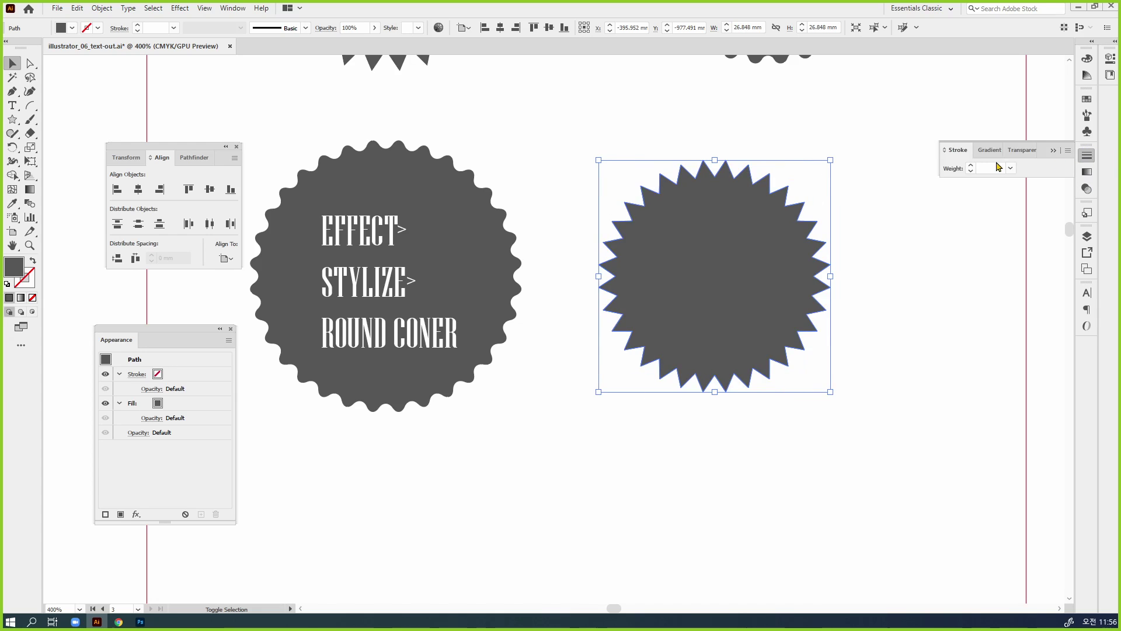
left_click(1067, 151)
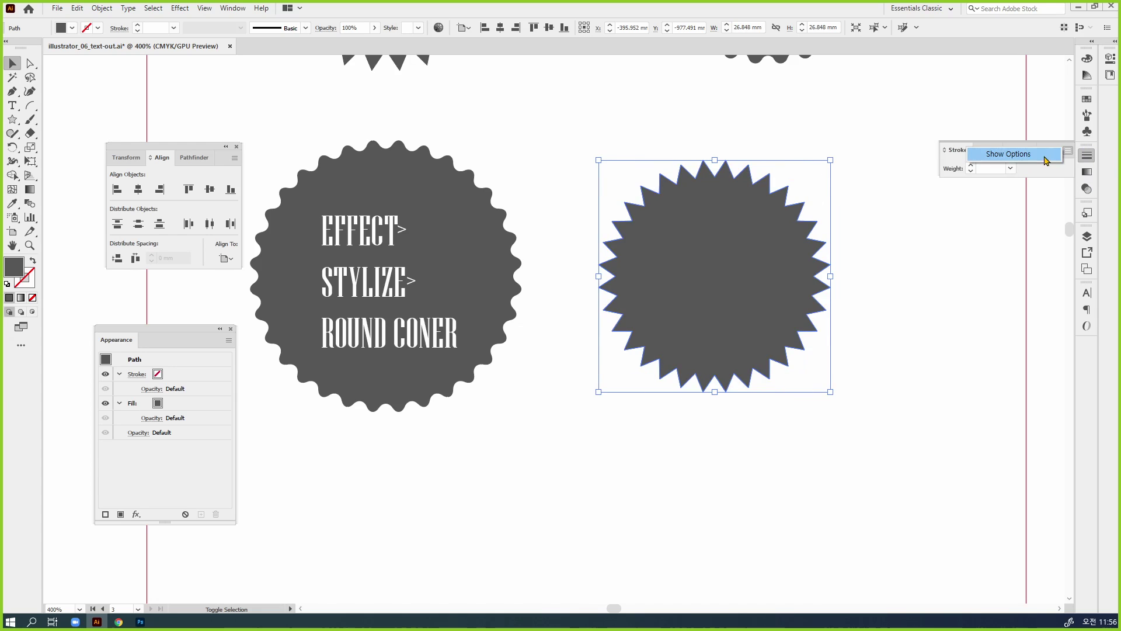
left_click(1046, 160)
left_click(984, 168)
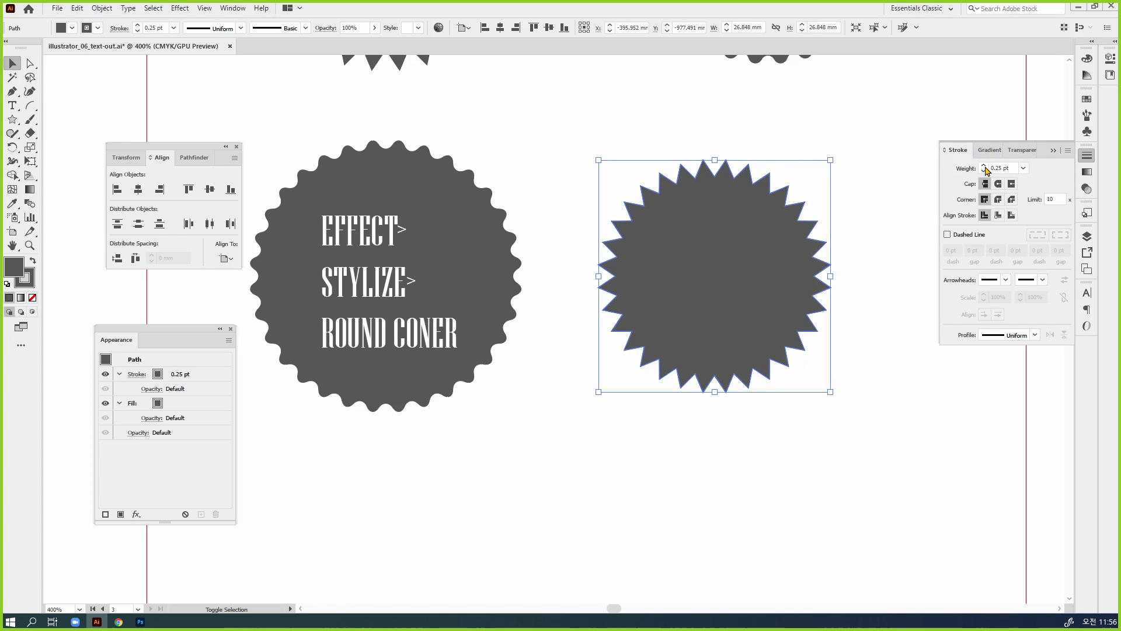
left_click(984, 168)
left_click(984, 167)
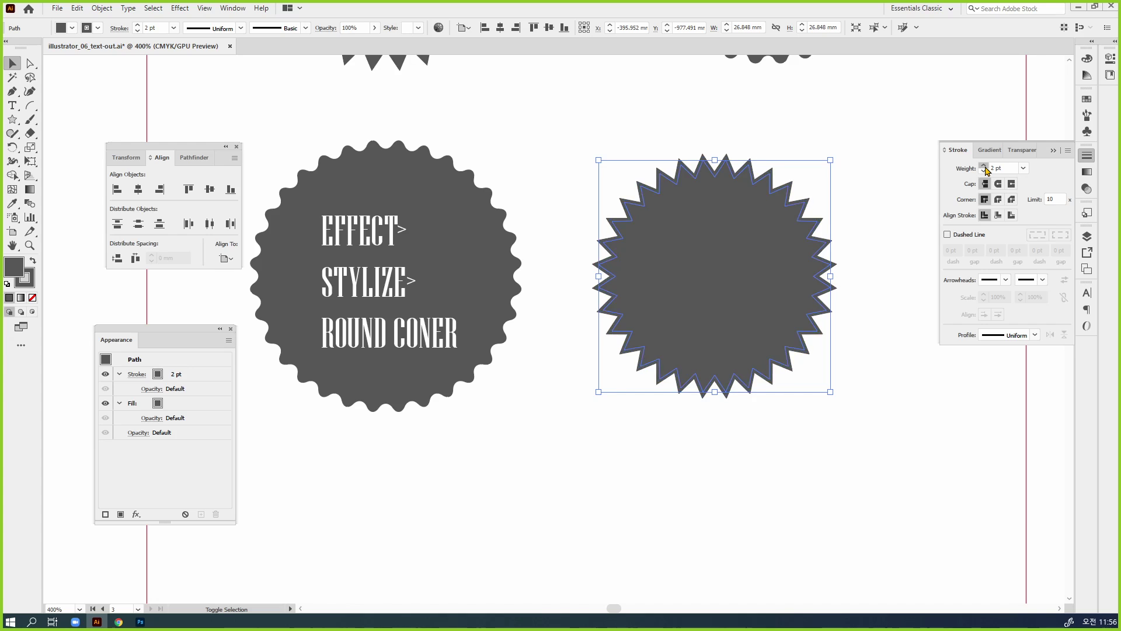
left_click(985, 168)
left_click(984, 168)
left_click(984, 168)
left_click(984, 167)
left_click(985, 167)
left_click(985, 168)
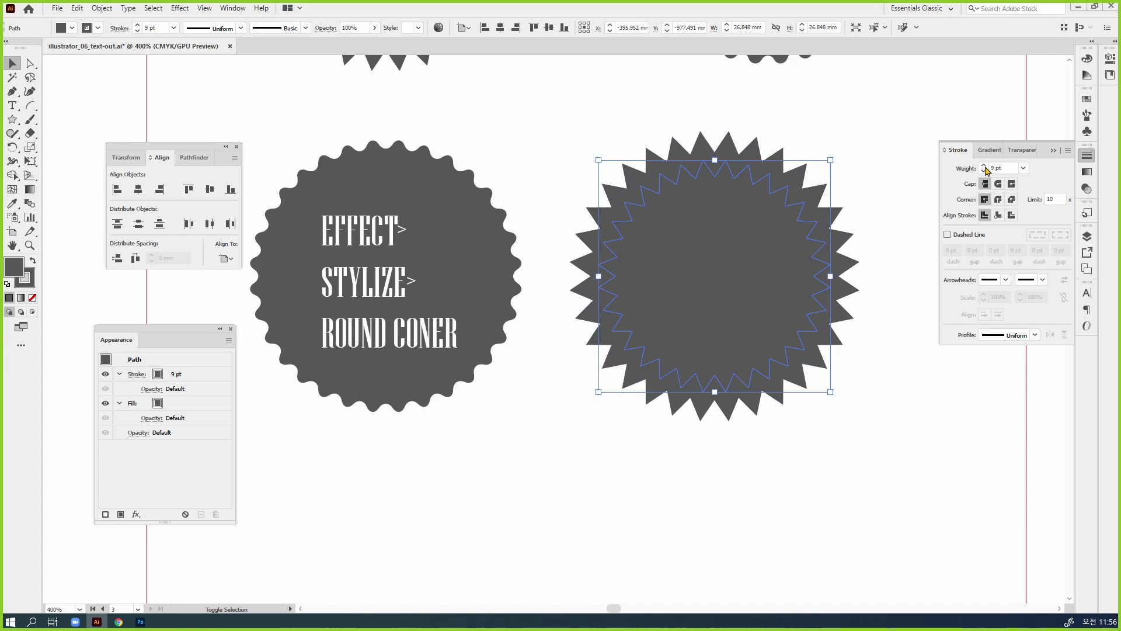
Step: Give the copied star's stroke round joins, reduce its weight to 2 pt and align it to the outside
left_click(998, 199)
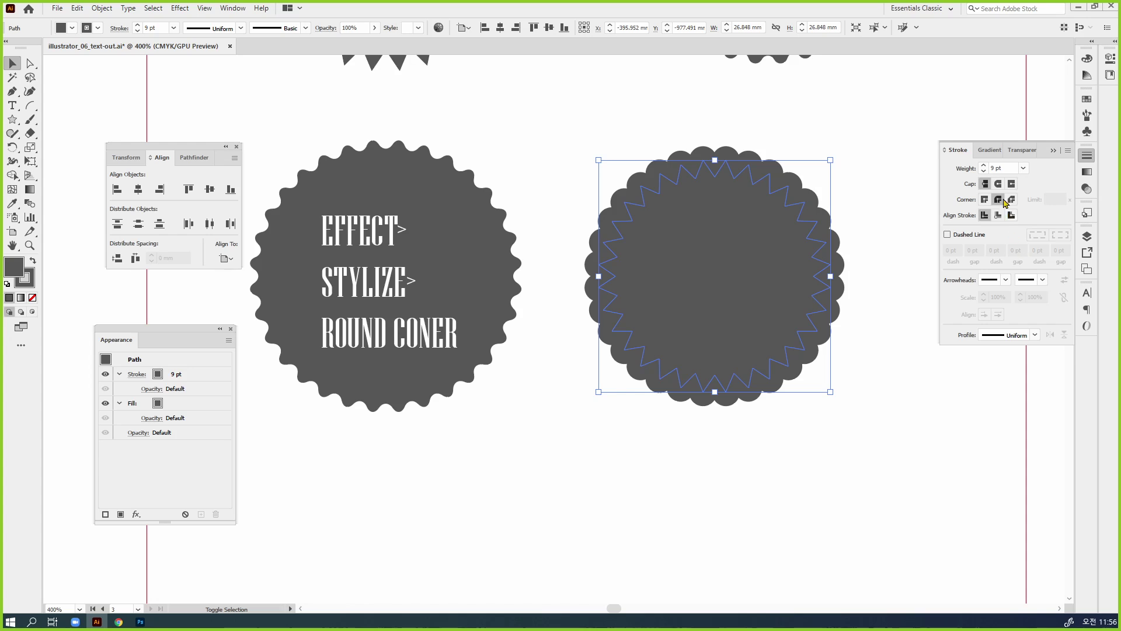
left_click(984, 172)
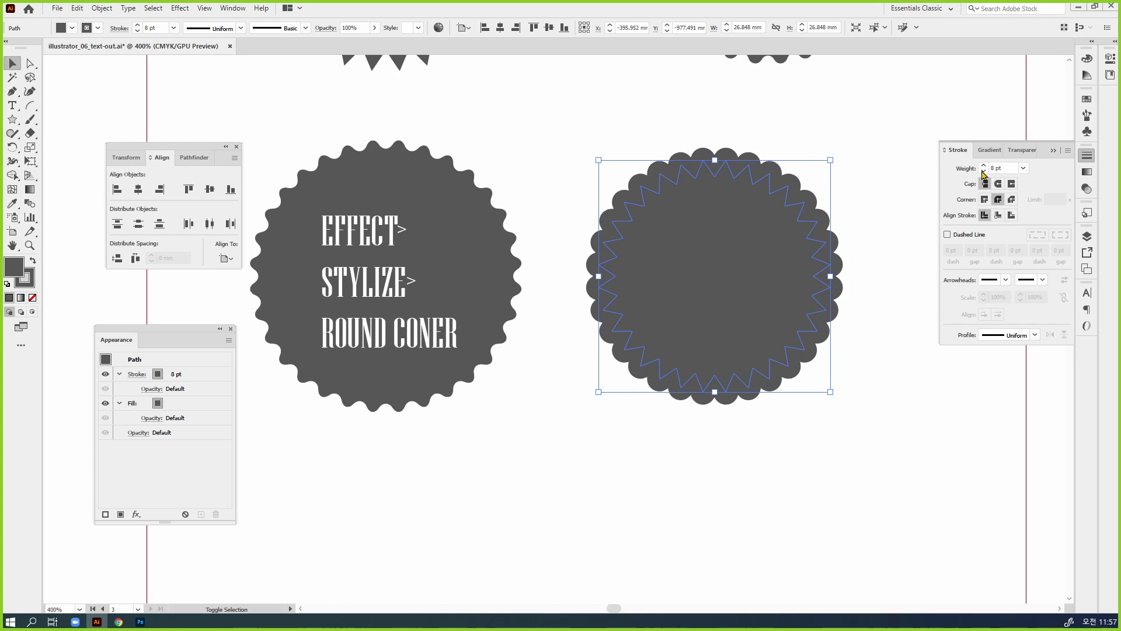
left_click(985, 172)
left_click(984, 172)
left_click(984, 172)
left_click(983, 172)
left_click(984, 172)
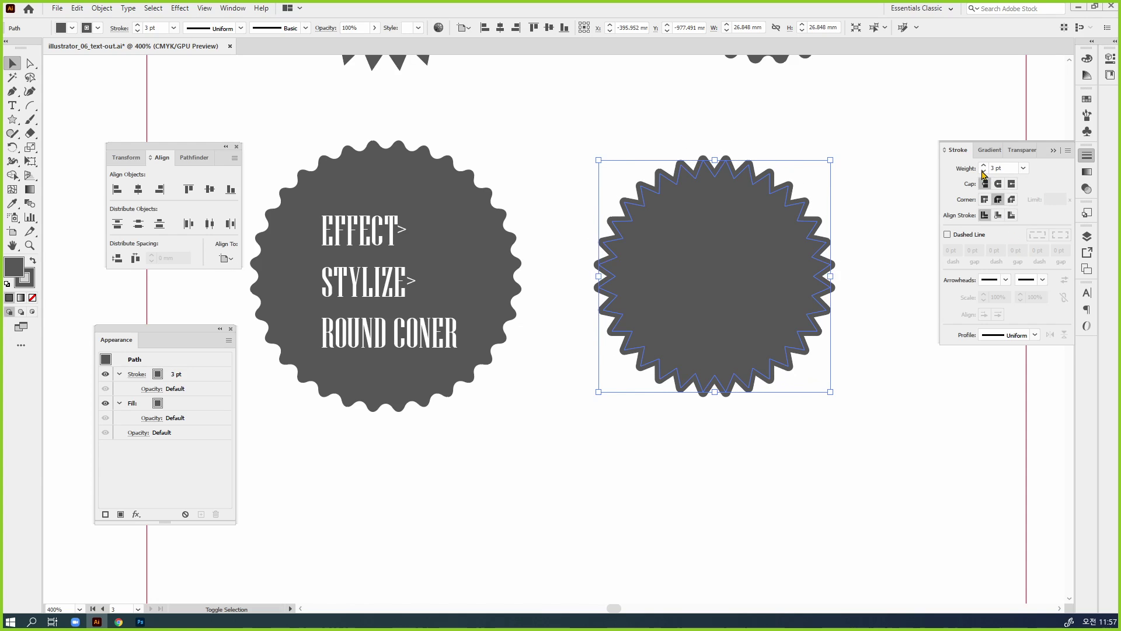
left_click(984, 173)
left_click(1011, 215)
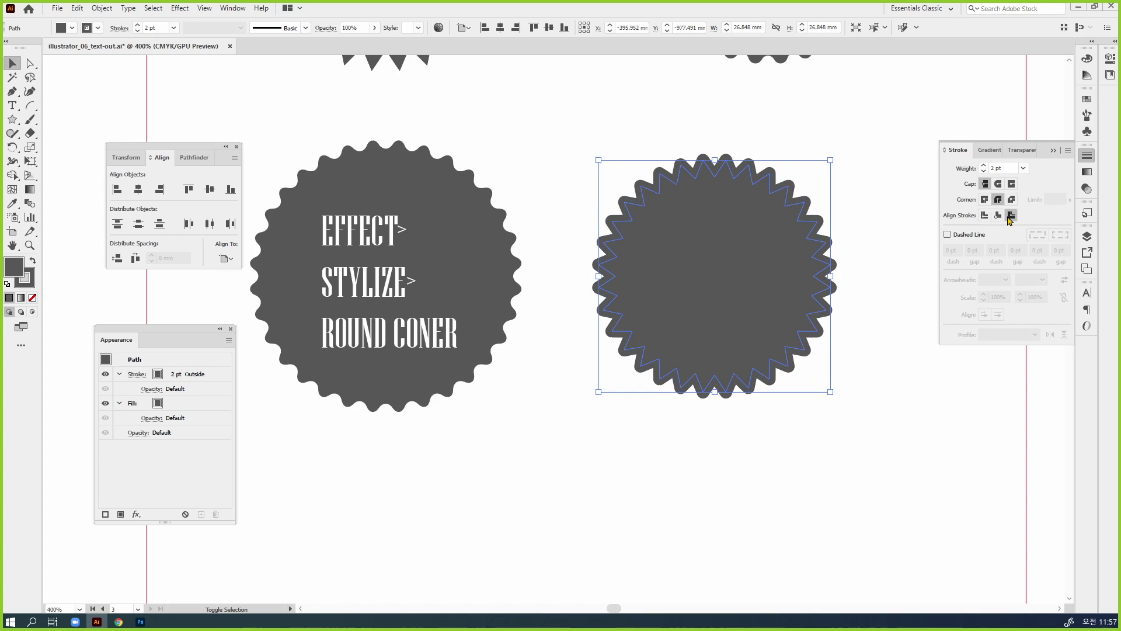
Step: Compare inside, outside and centre stroke alignment on the copied star, leaving the stroke centred with a 3 pt weight, and deselect the star
left_click(997, 215)
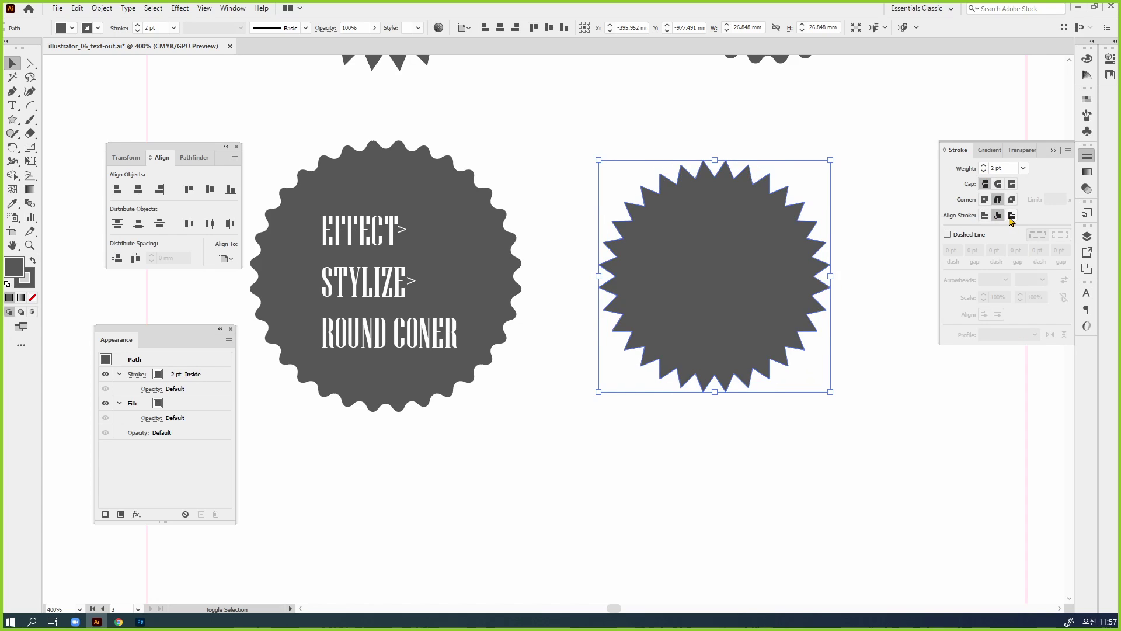
left_click(1011, 215)
left_click(985, 216)
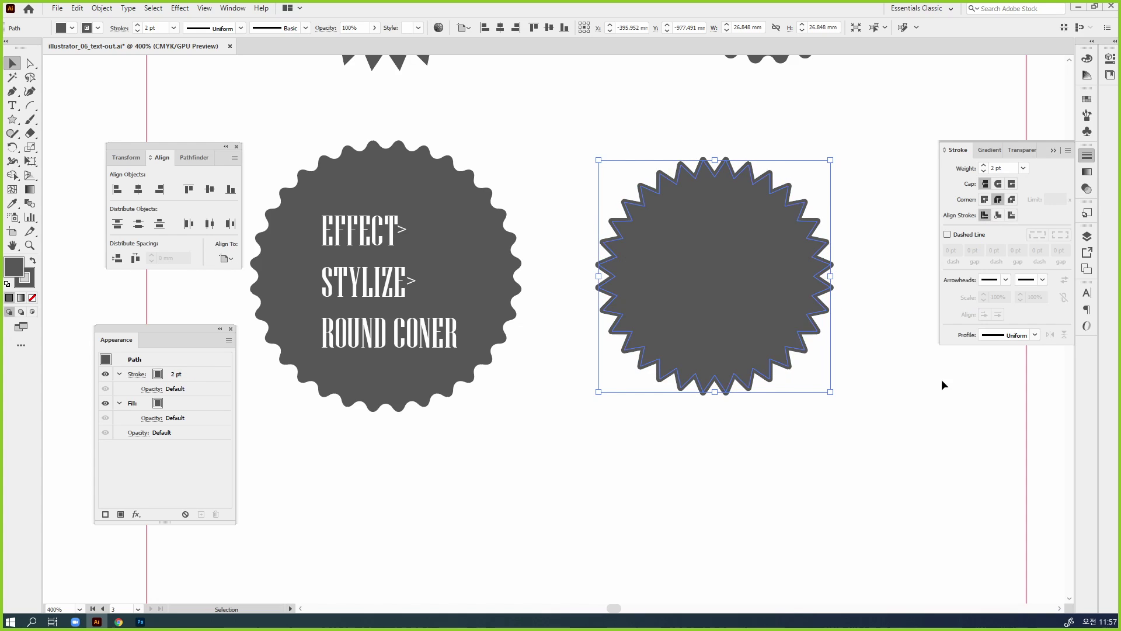
left_click(984, 166)
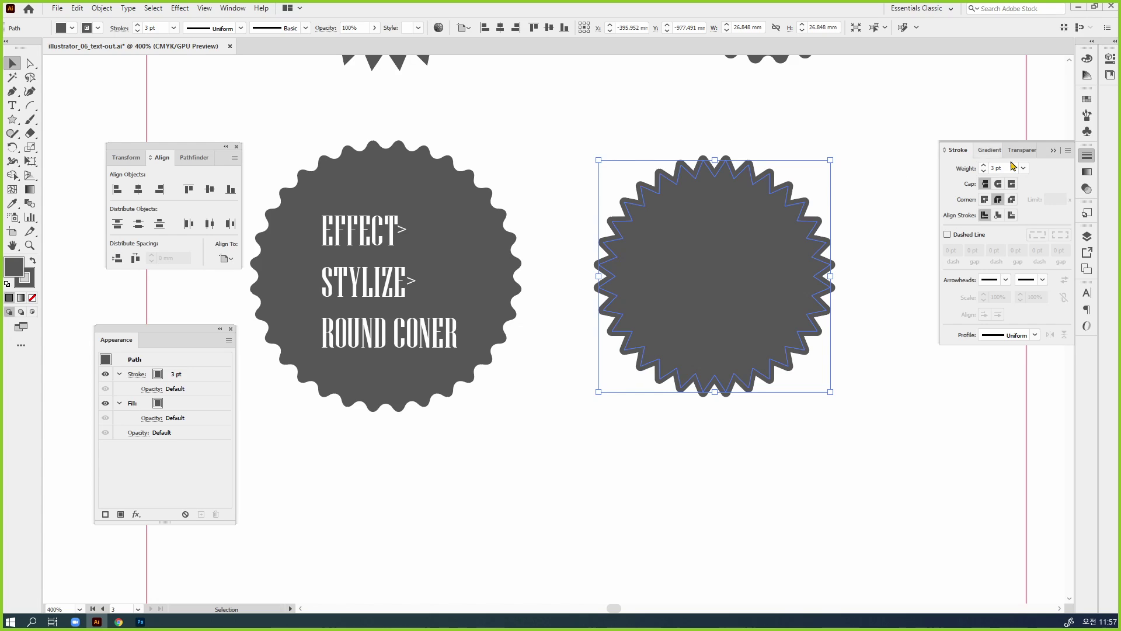
left_click(1087, 155)
left_click(887, 474)
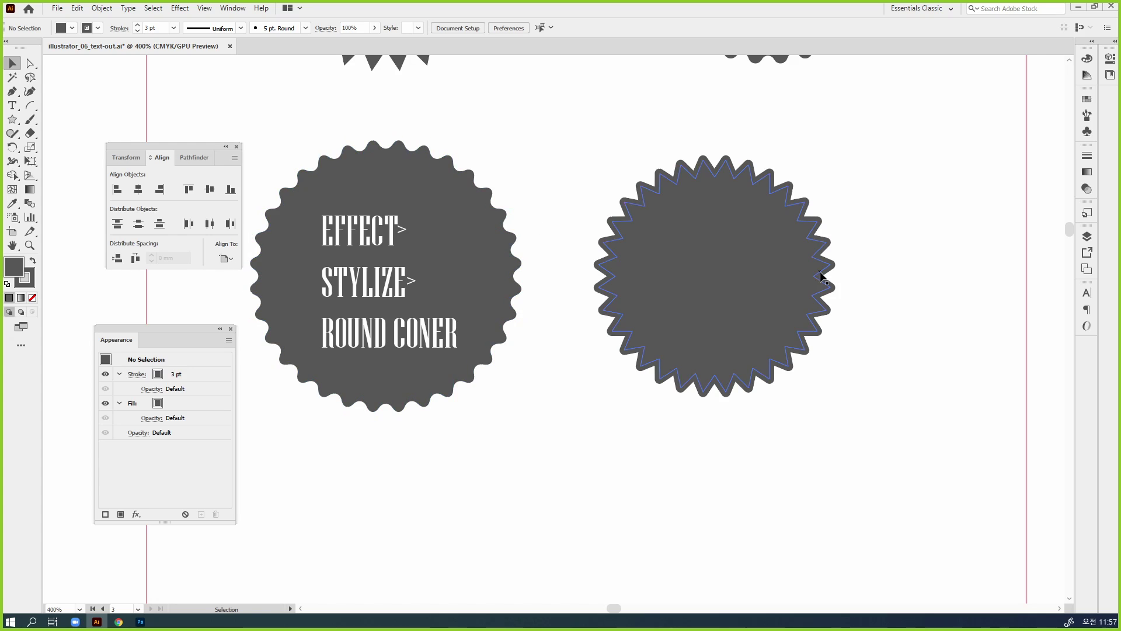
Step: Remove the copied star's stroke and make its fill the active colour attribute
left_click_drag(746, 260, 718, 267)
left_click(780, 278)
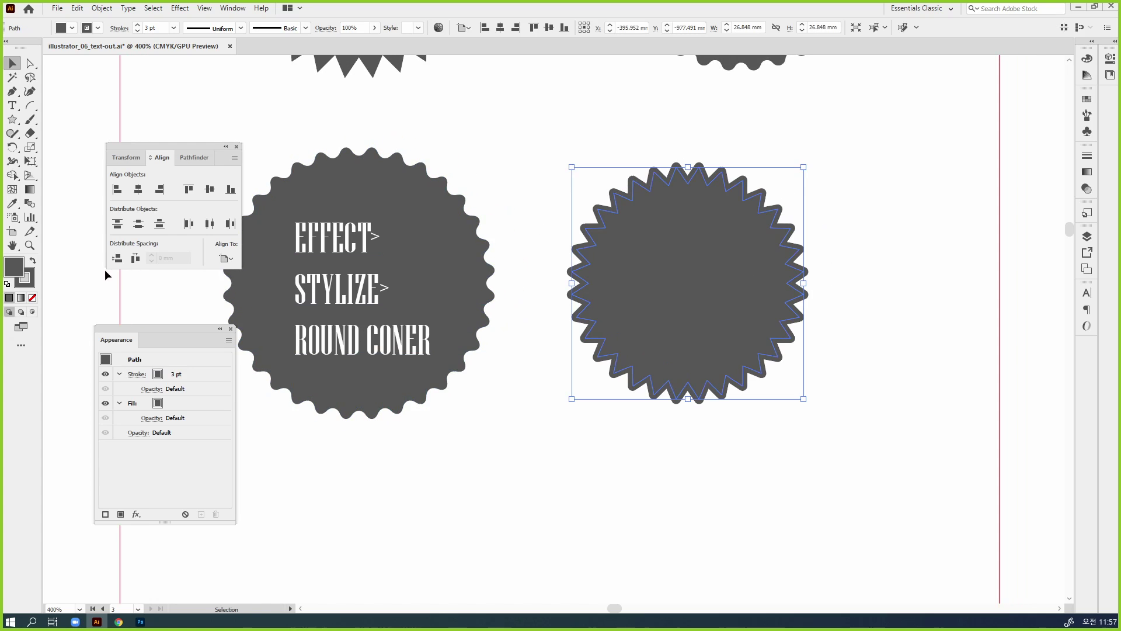
left_click(21, 286)
left_click(32, 297)
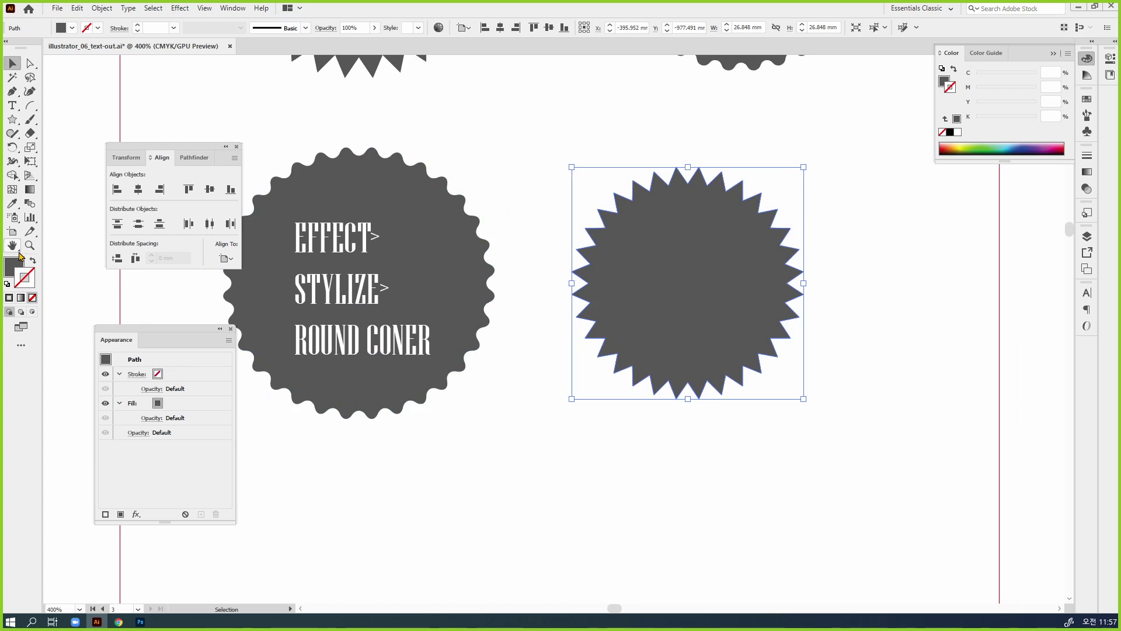
left_click(9, 271)
Step: Preview an Offset Path of 1 mm with Round joins on the star and cancel it
left_click(745, 240)
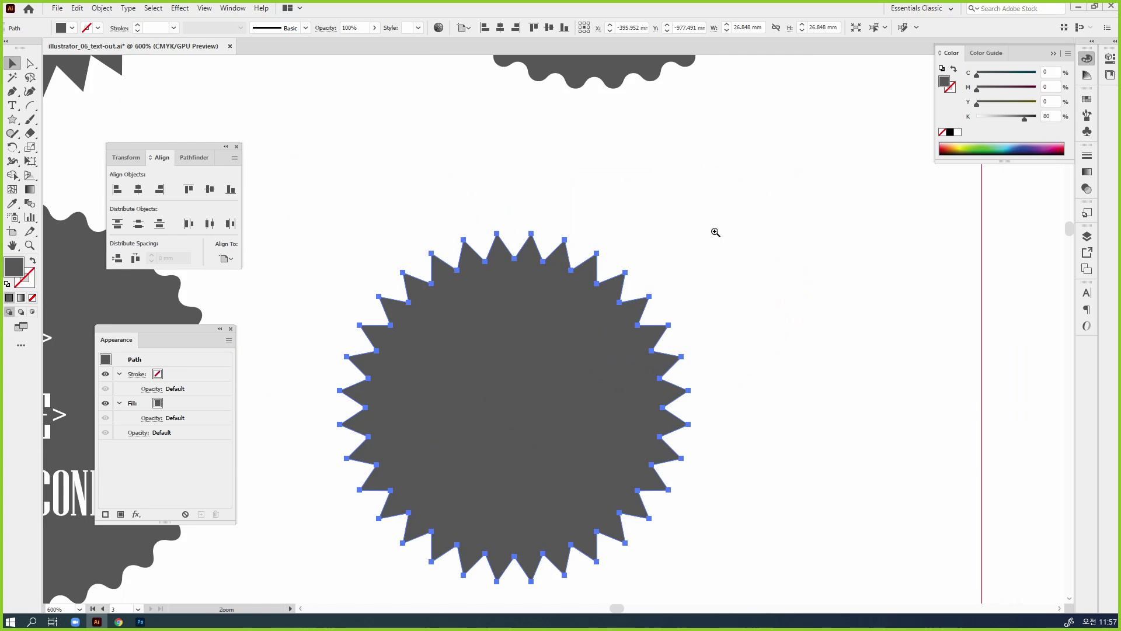
key("v")
left_click_drag(458, 296, 643, 295)
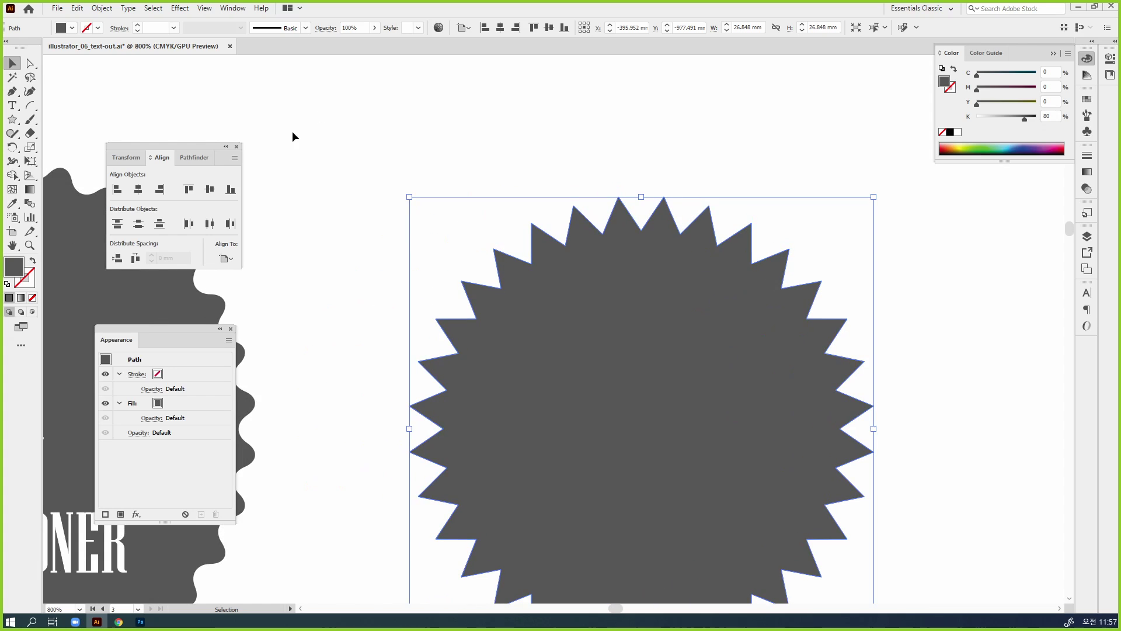
scroll(683, 304, "down", 3)
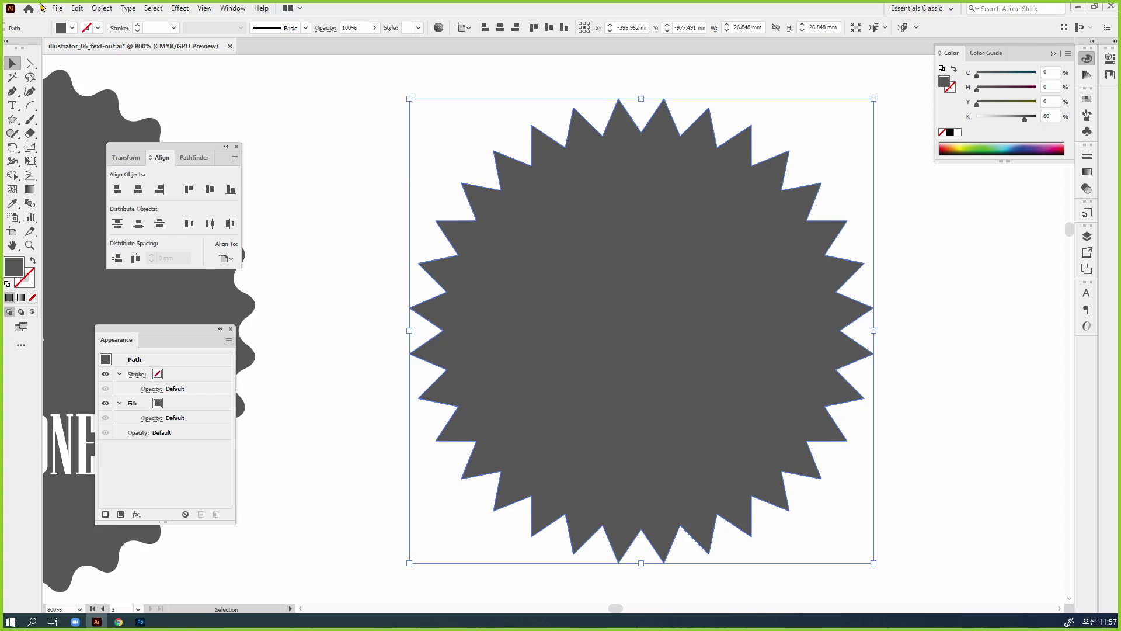
left_click(99, 7)
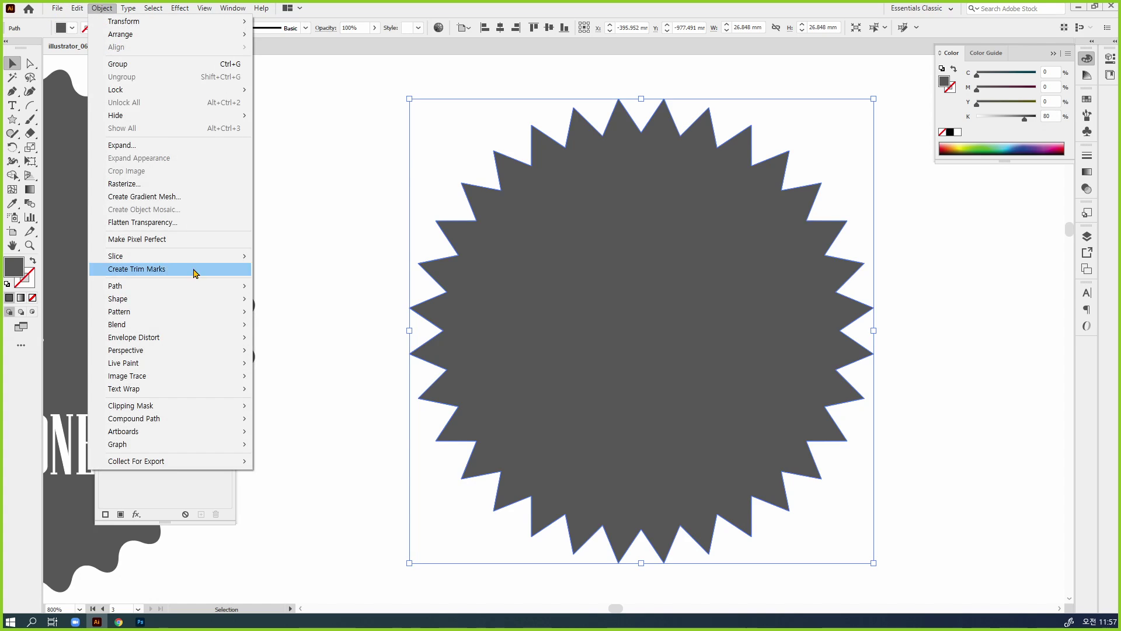
mouse_move(195, 286)
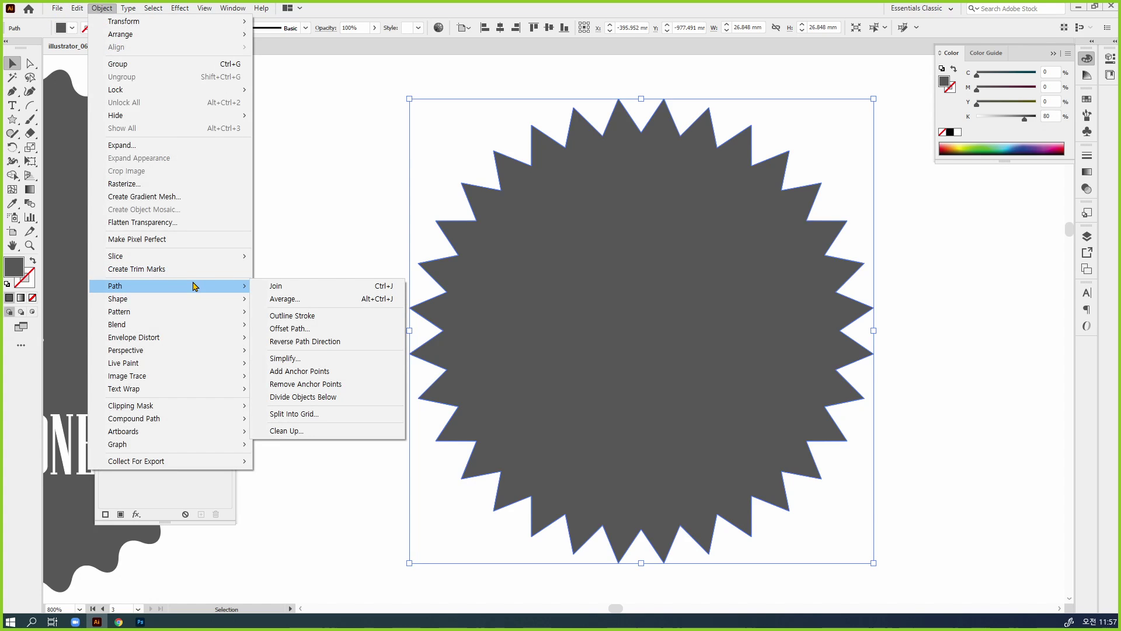
left_click(339, 331)
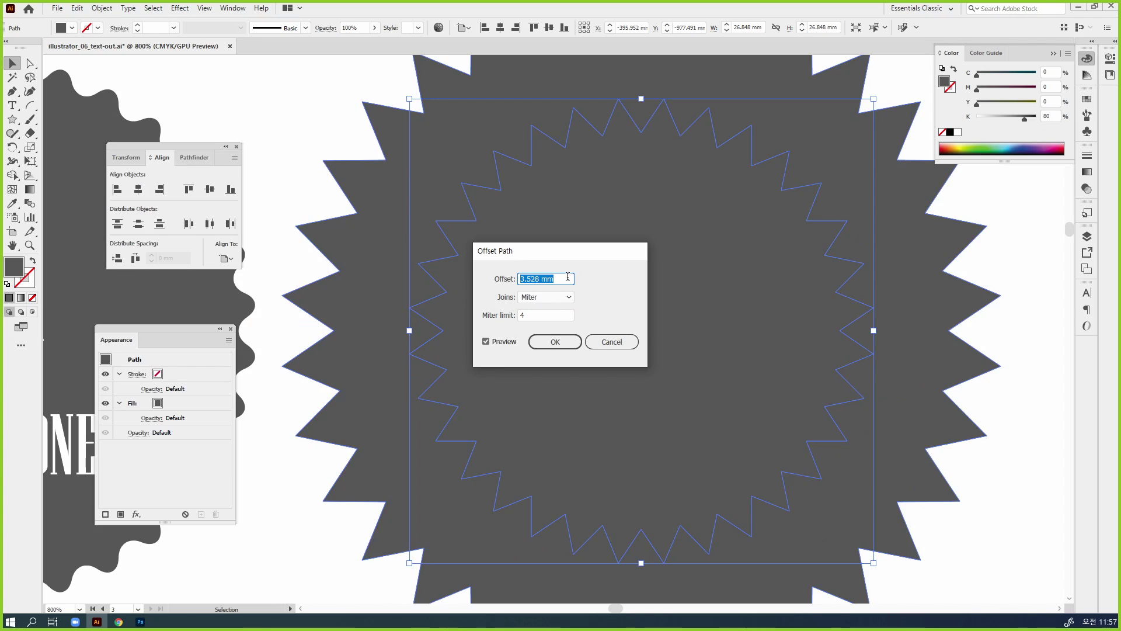
type("1")
key("Tab")
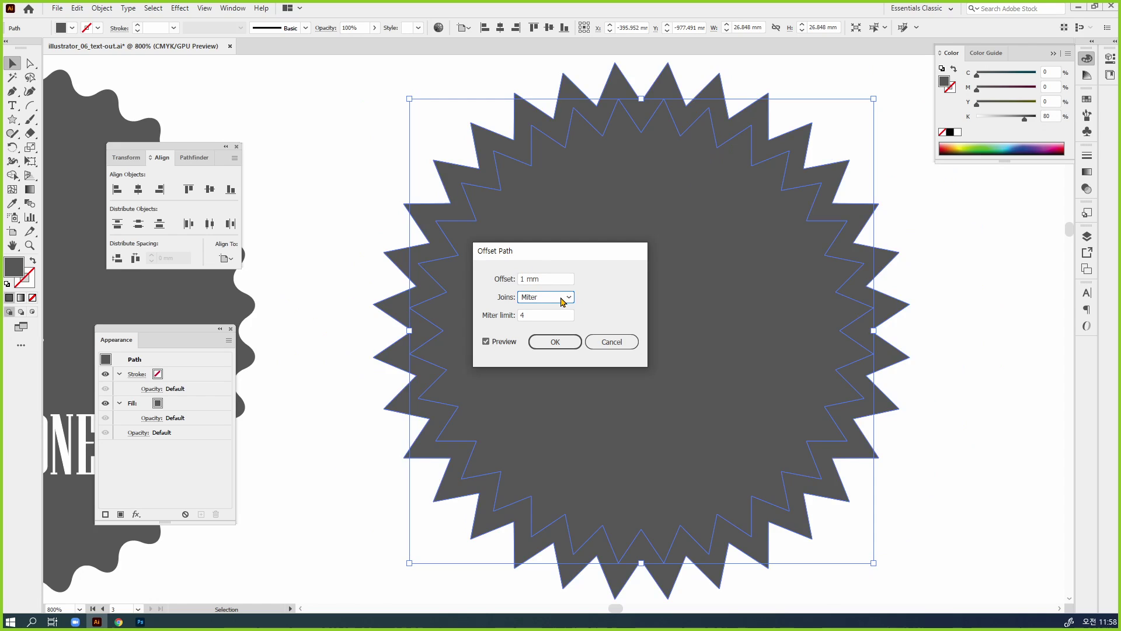
left_click(563, 299)
left_click(565, 318)
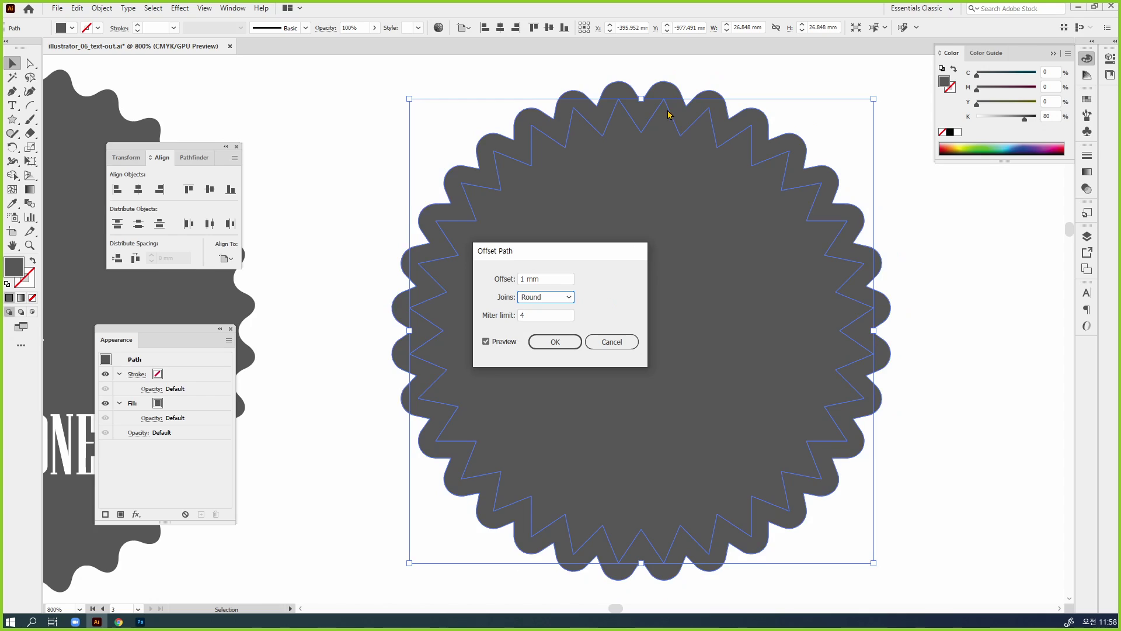
left_click_drag(589, 245, 595, 170)
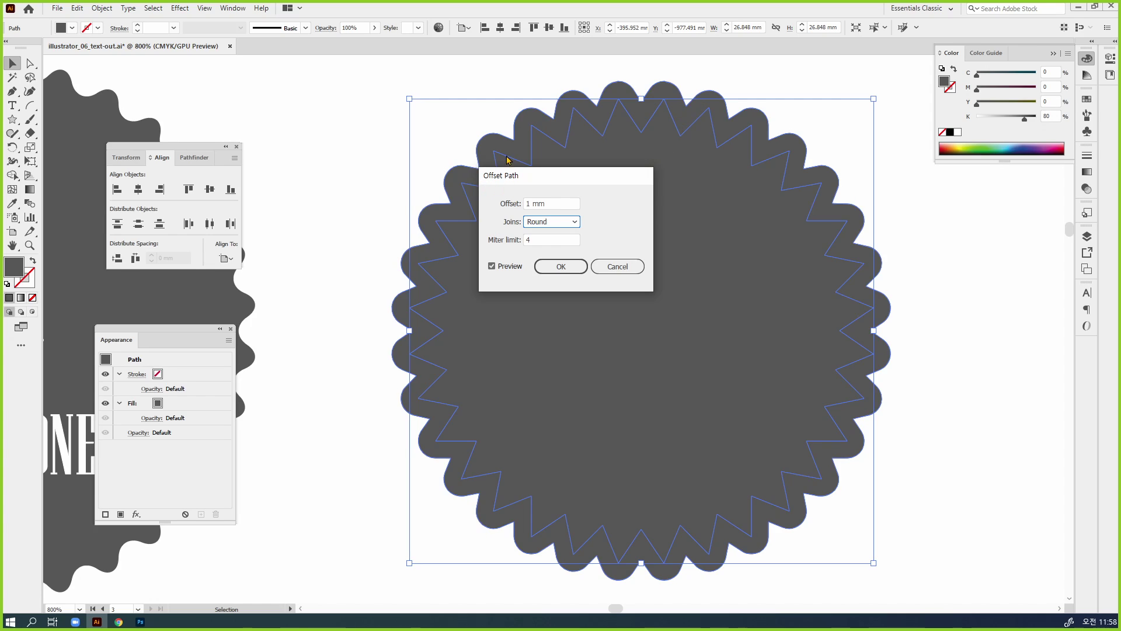
left_click(618, 266)
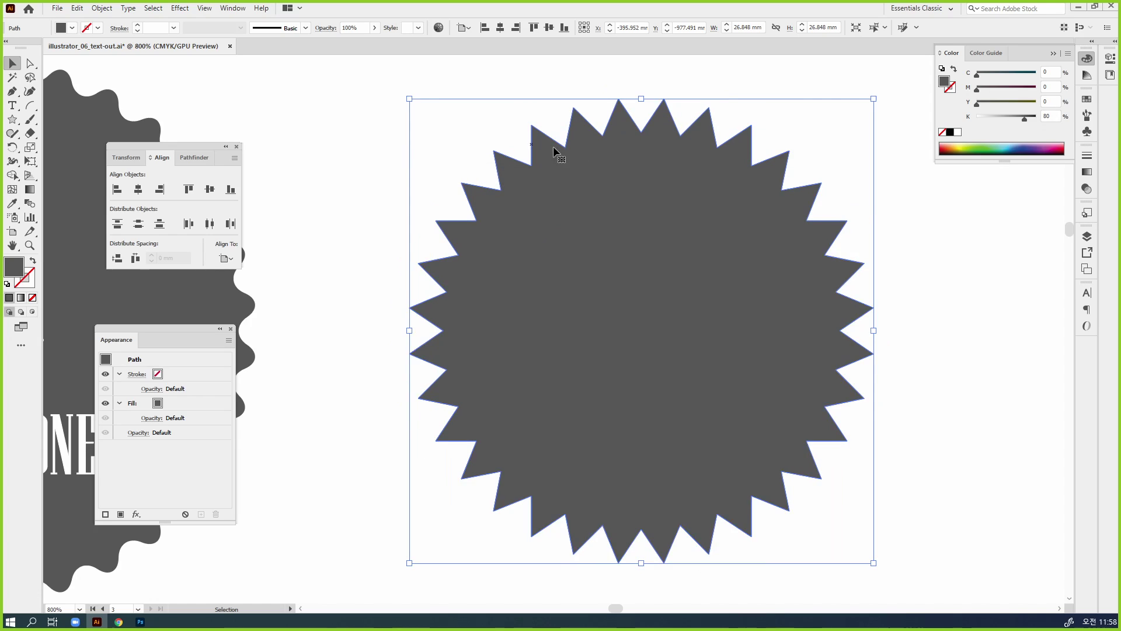
Step: Add an anchor point on each side of the tip of the right one of the star's two topmost teeth
key("z")
left_click(667, 124)
left_click(564, 334)
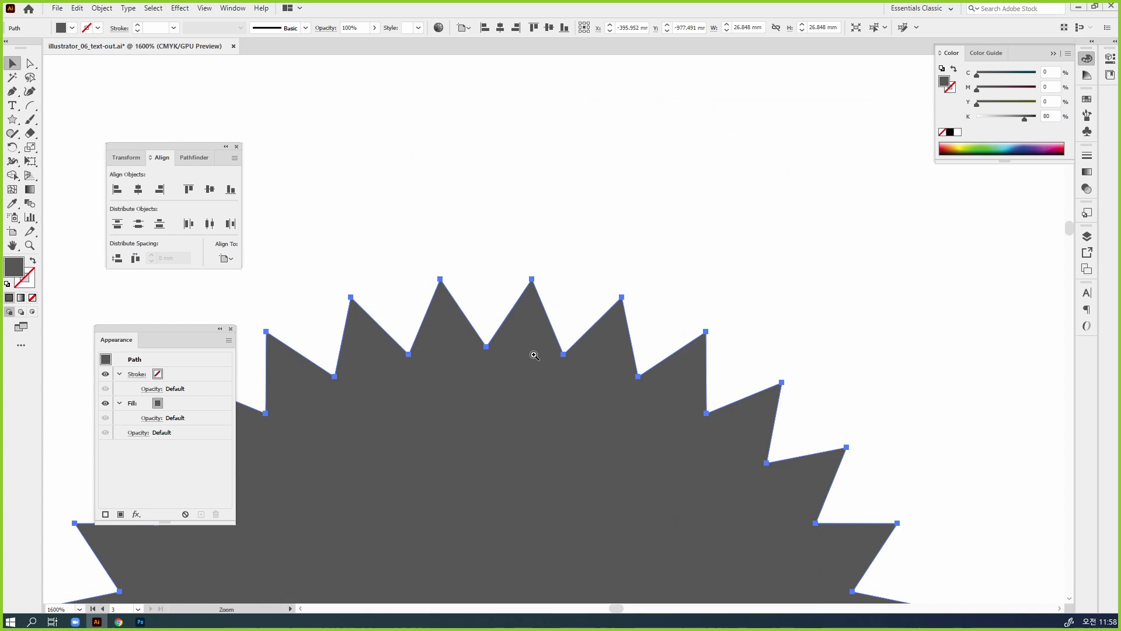
left_click(533, 355)
left_click_drag(534, 355, 664, 284)
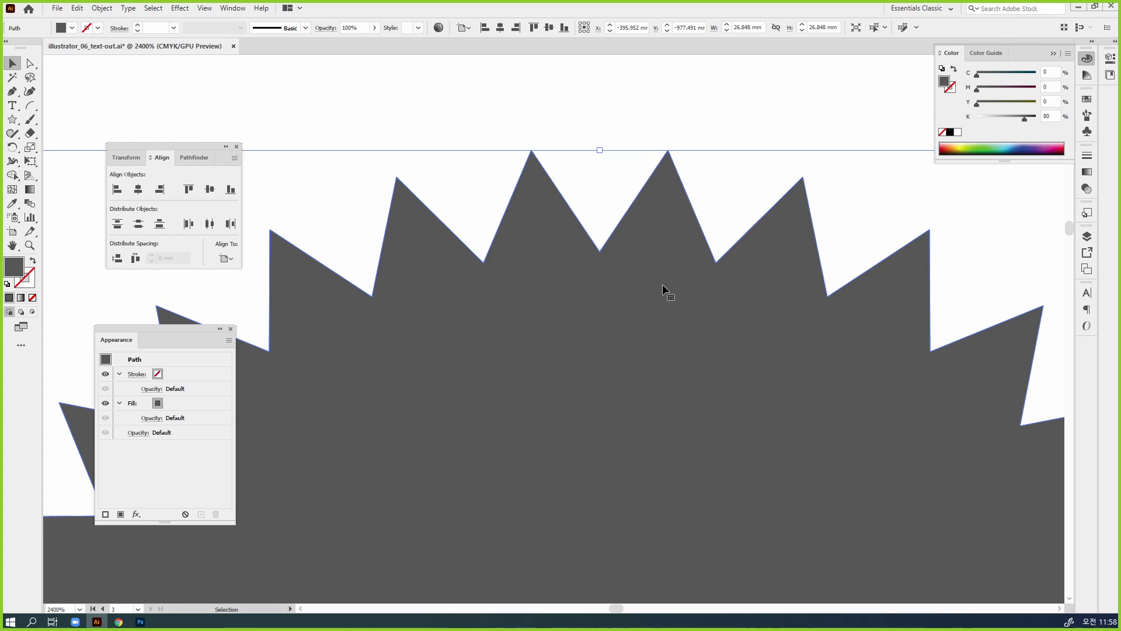
key("p")
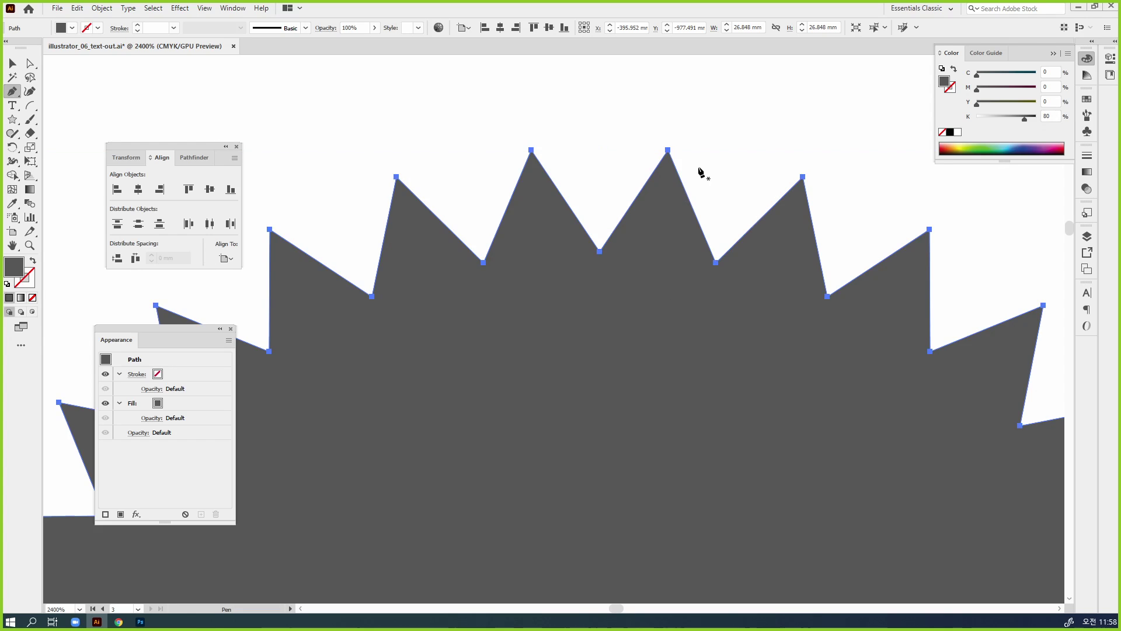
left_click(644, 186)
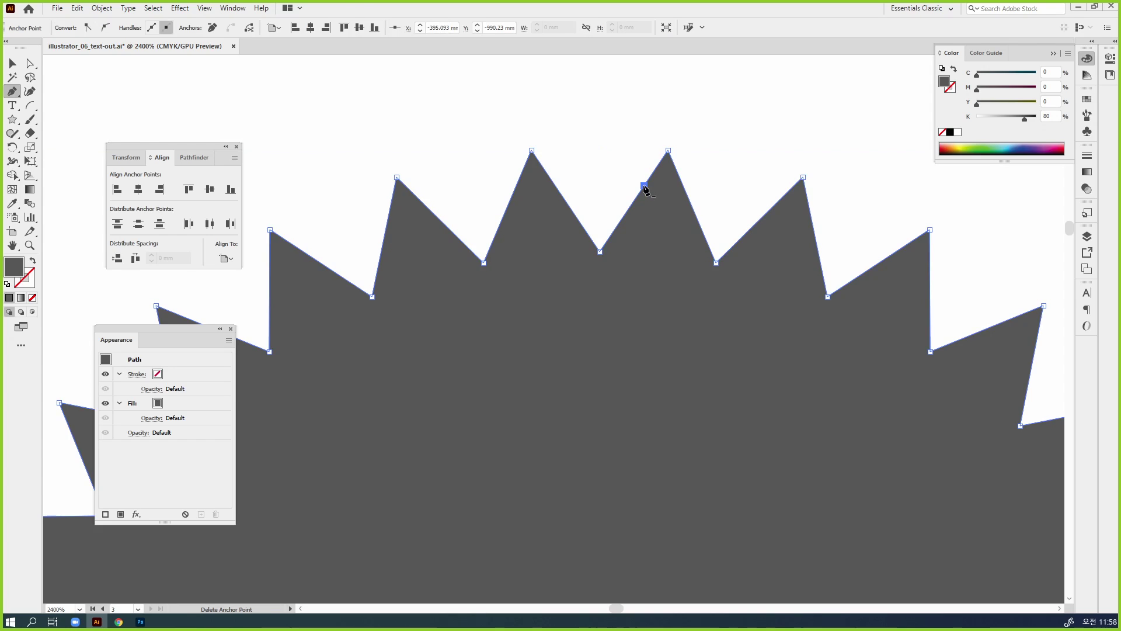
left_click(684, 187)
Step: Convert the two added anchor points beside the tooth's tip to smooth points
left_click(644, 186, "ctrl+shift")
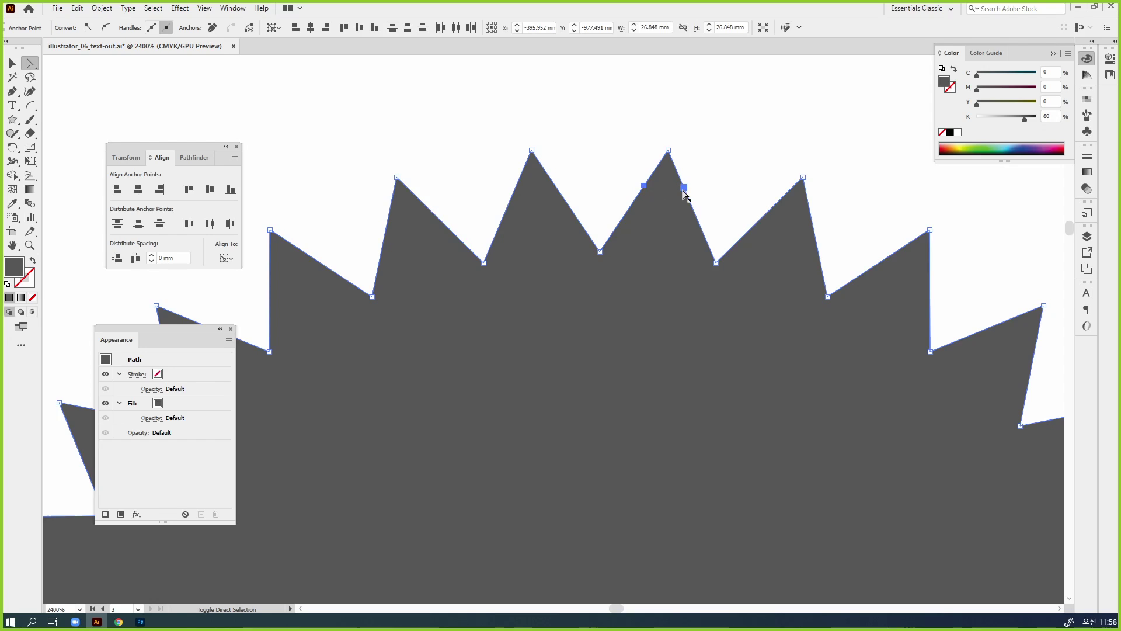
key("a")
left_click(106, 28)
left_click(633, 175)
left_click(644, 188)
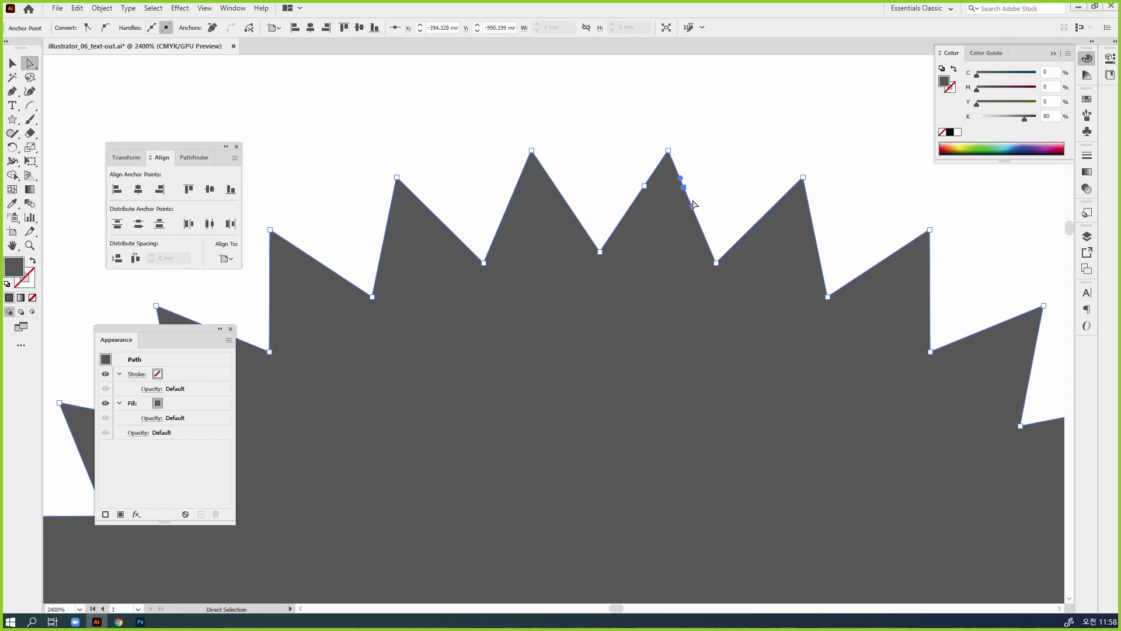
Step: Delete the tooth's sharp tip anchor so the two smooth points form a rounded end, and deselect the path
left_click(665, 148)
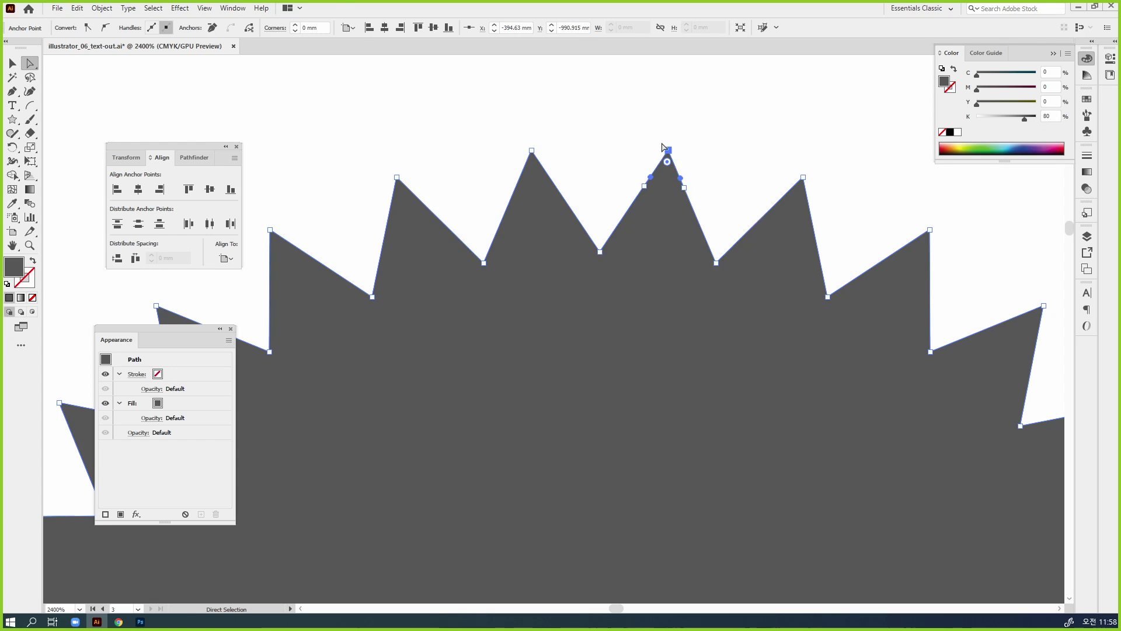
key("p")
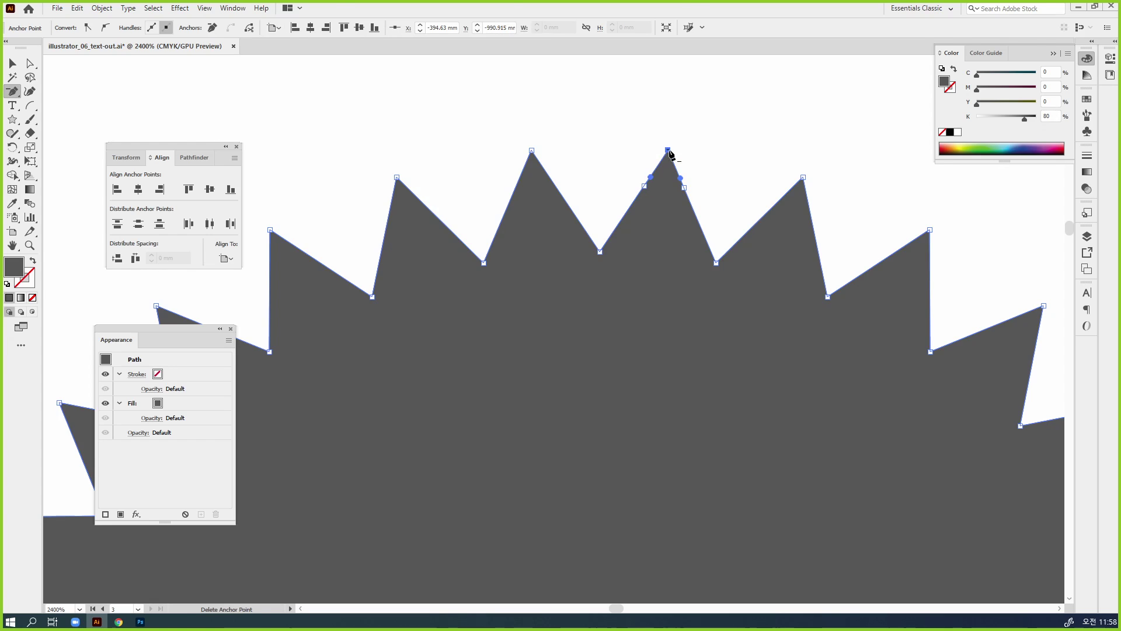
left_click(668, 150)
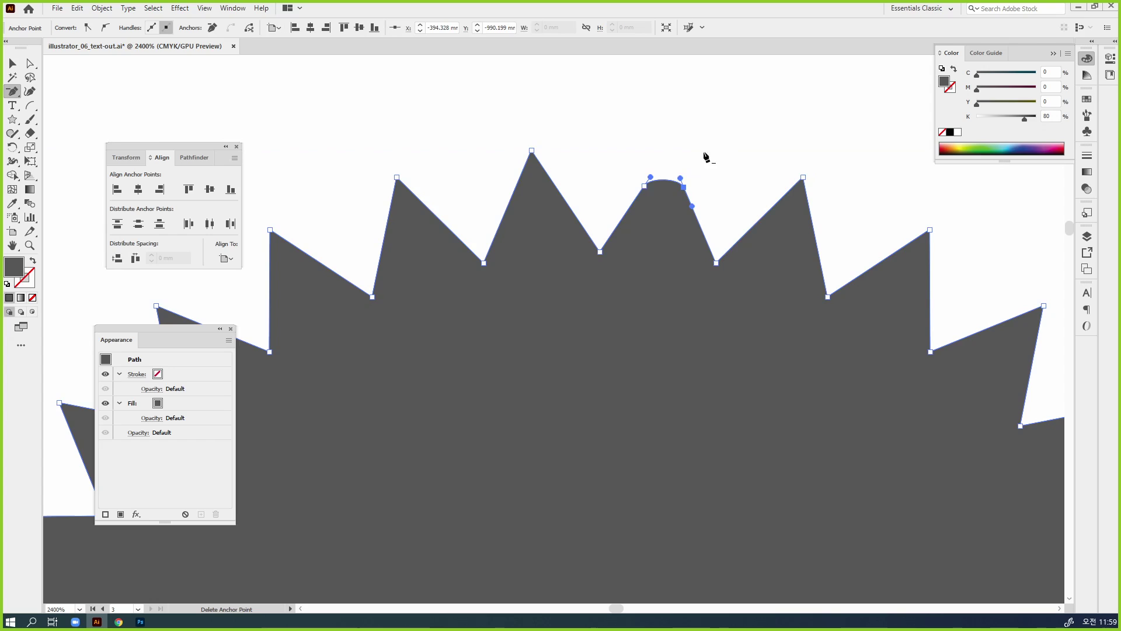
key("a")
left_click(717, 136)
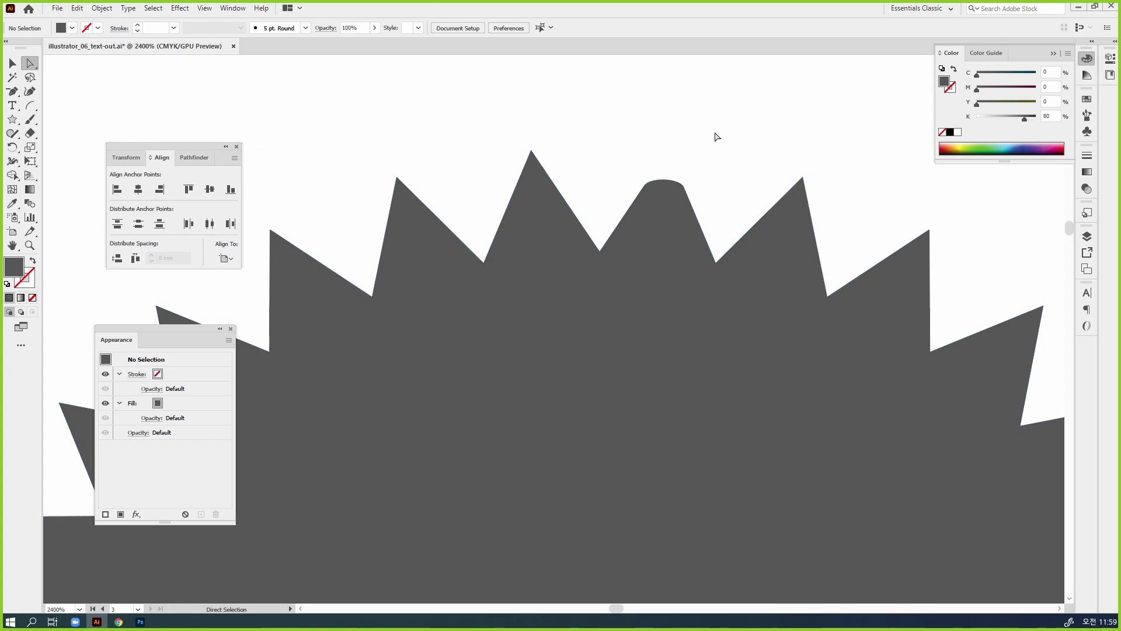
Step: Reshape the rounded tooth tip into a fuller arc using its direction handles and deselect it
left_click(665, 179)
left_click_drag(667, 184, 635, 209)
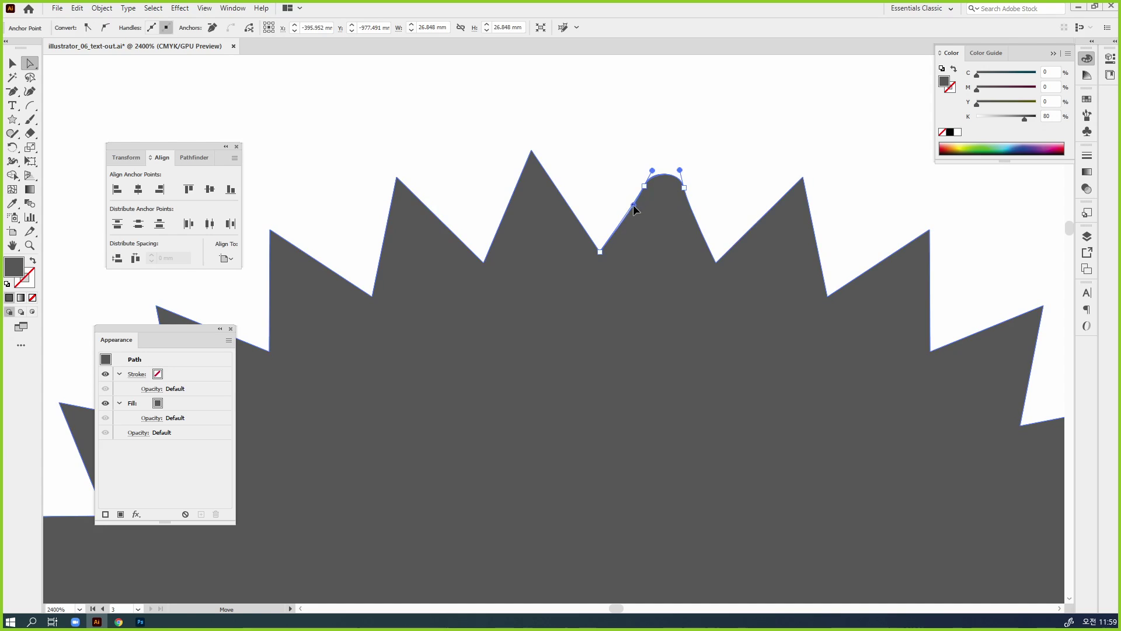
left_click(687, 195)
left_click(734, 203)
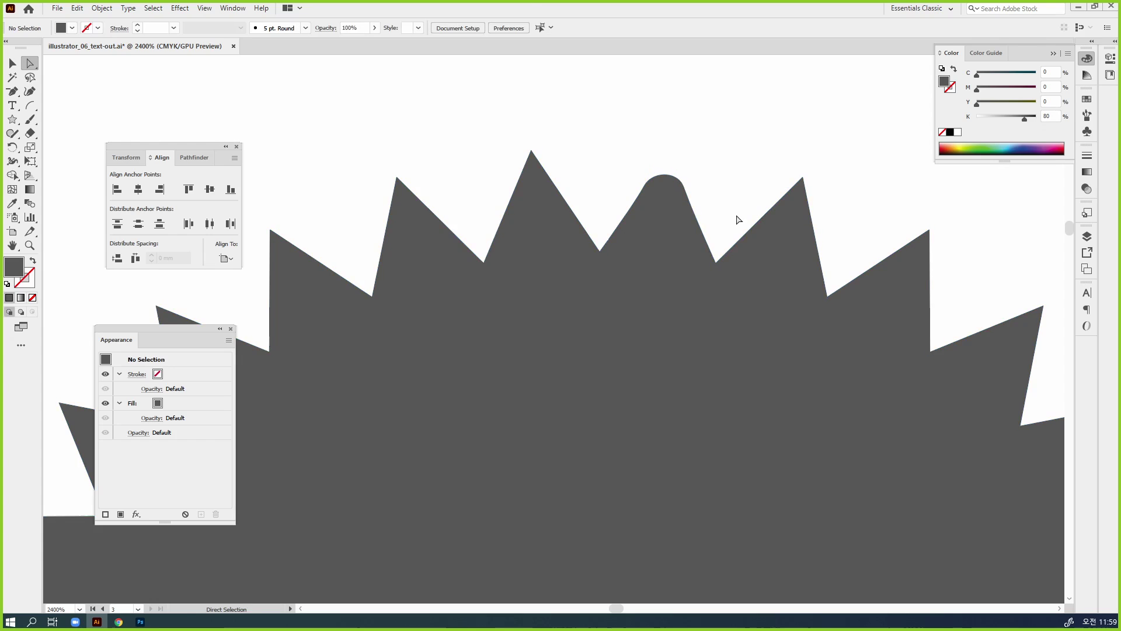
Step: Add an anchor point on each side of the valley immediately right of the rounded tooth
left_click_drag(738, 220, 715, 178)
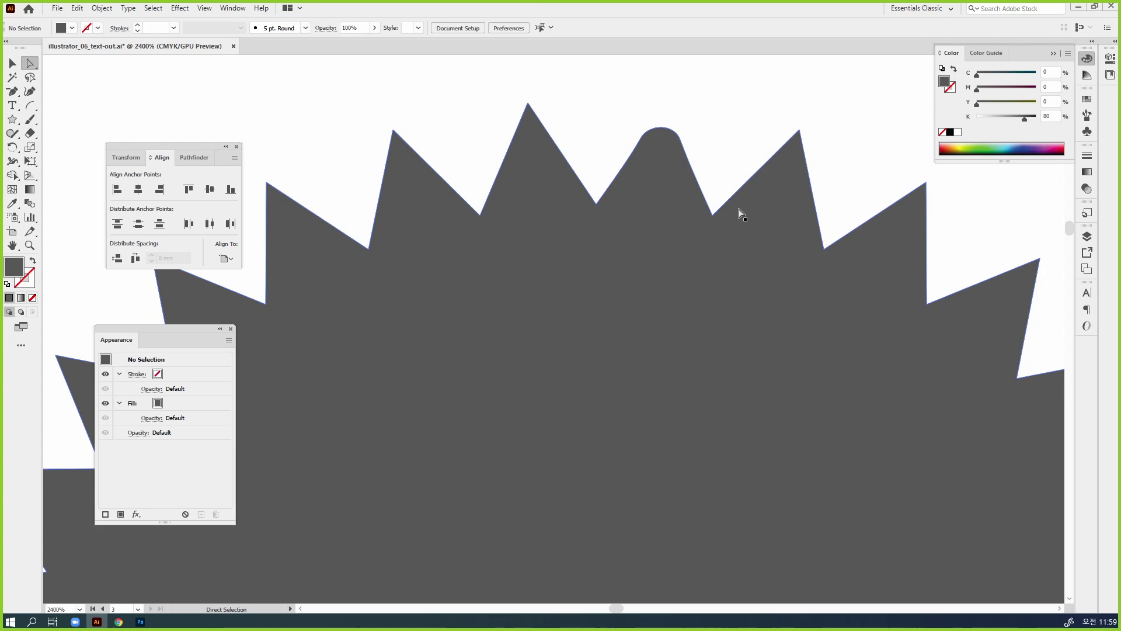
key("plus")
left_click(736, 192)
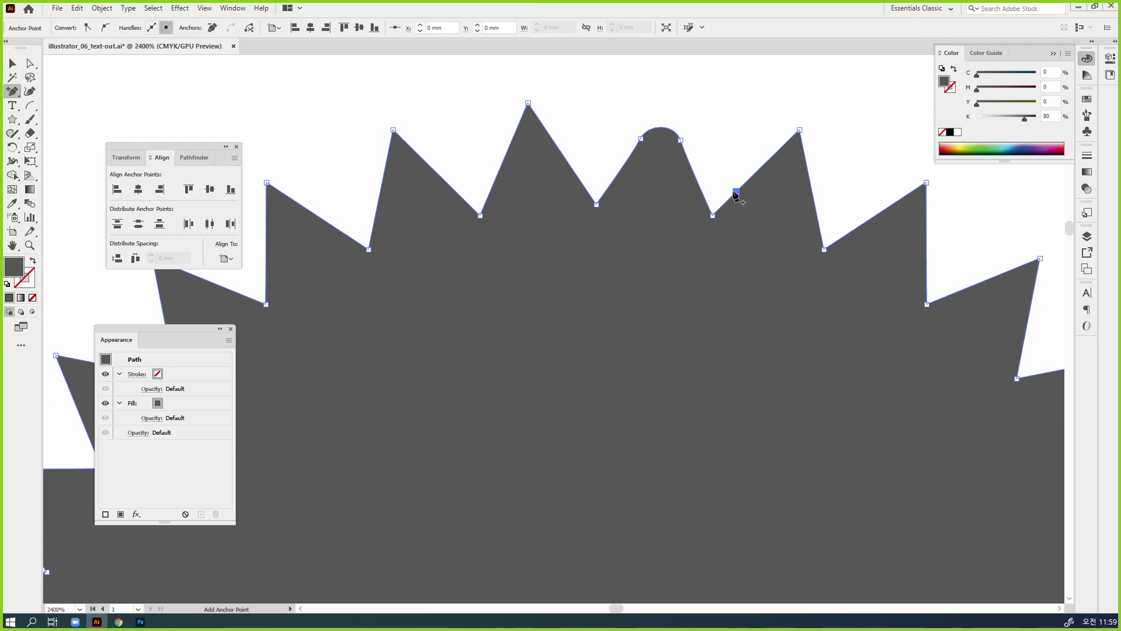
left_click(701, 188)
left_click(707, 203)
Step: Convert the valley's two added anchors to smooth points and delete the sharp anchor between them
key("a")
left_click(736, 191)
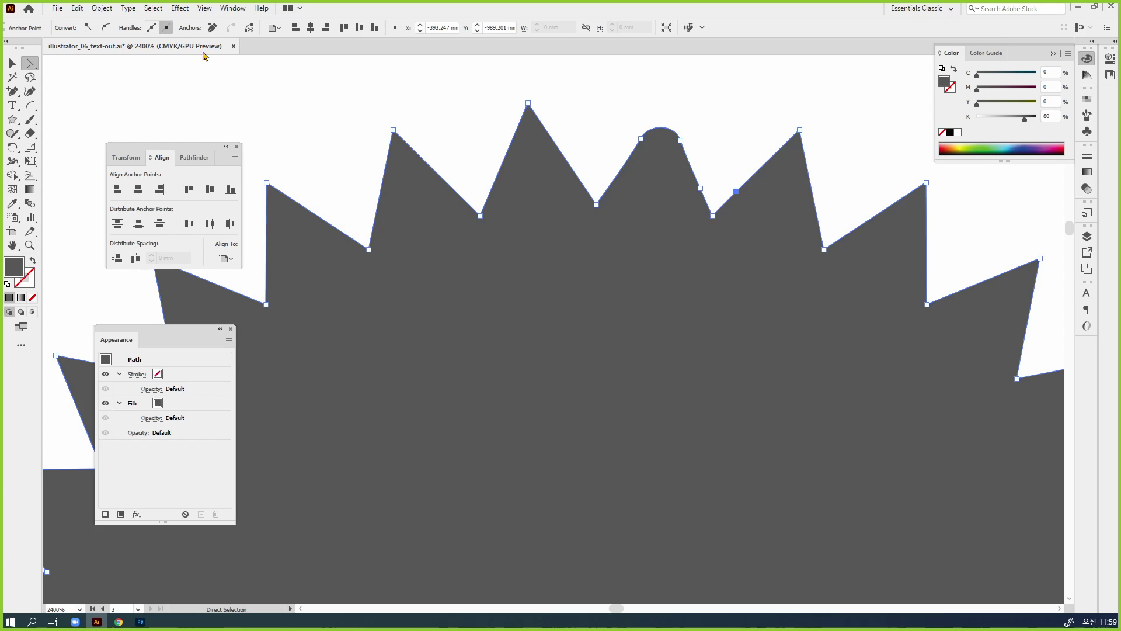
key("minus")
left_click(713, 216)
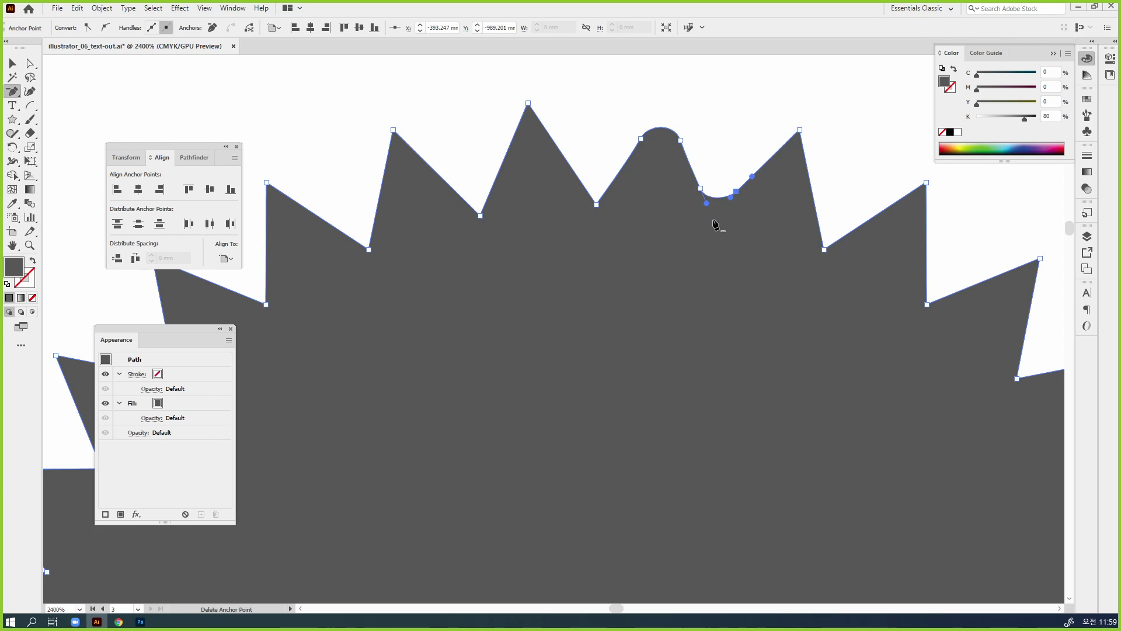
Step: Deepen the rounded valley's curve using its direction handles and deselect the path
key("a")
left_click(724, 166)
left_click(722, 197)
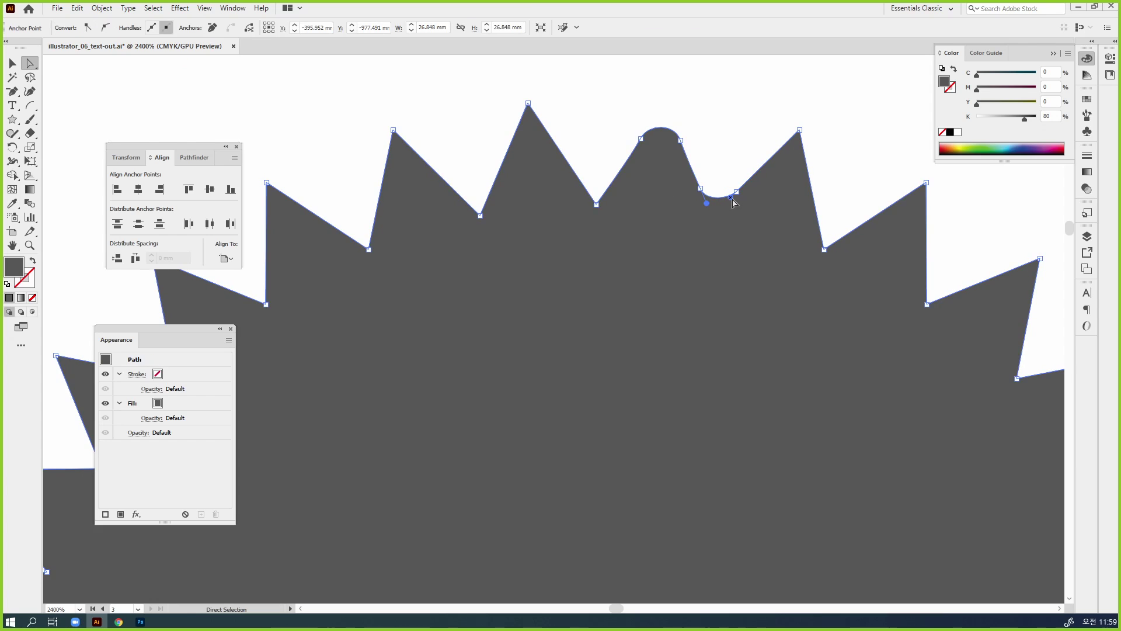
left_click(730, 199)
left_click(722, 205)
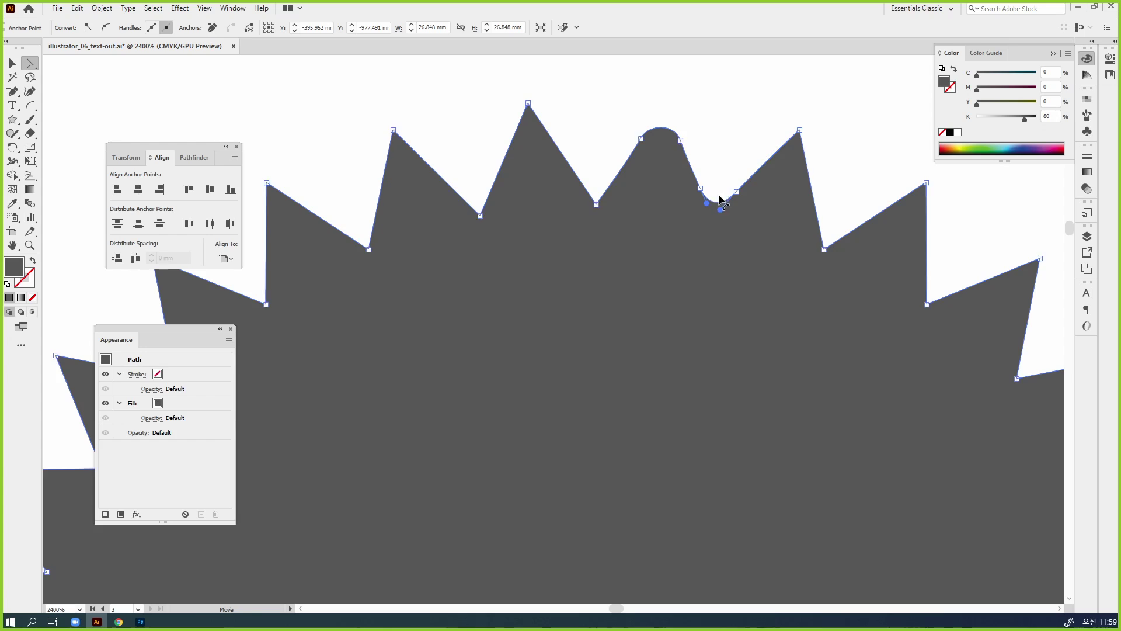
left_click(721, 173)
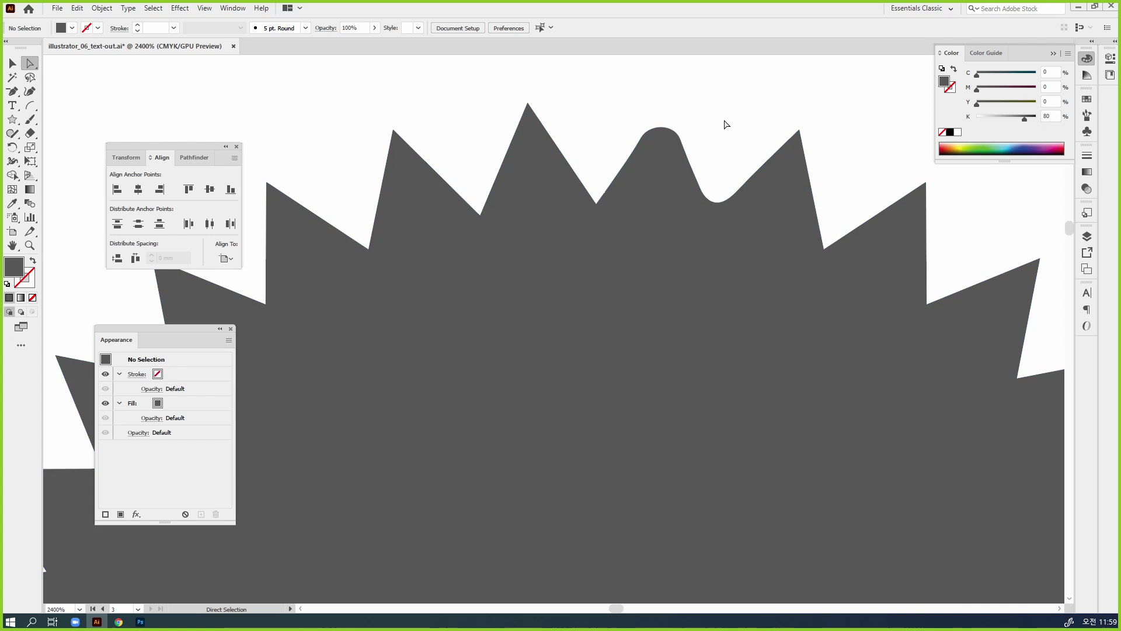
Step: In outline view, draw a circle about 1 mm in diameter inside the valley right of the spiky badge's two lowest teeth's first notch, touching both sides
key("ctrl+minus")
key("ctrl+minus")
key("ctrl+minus")
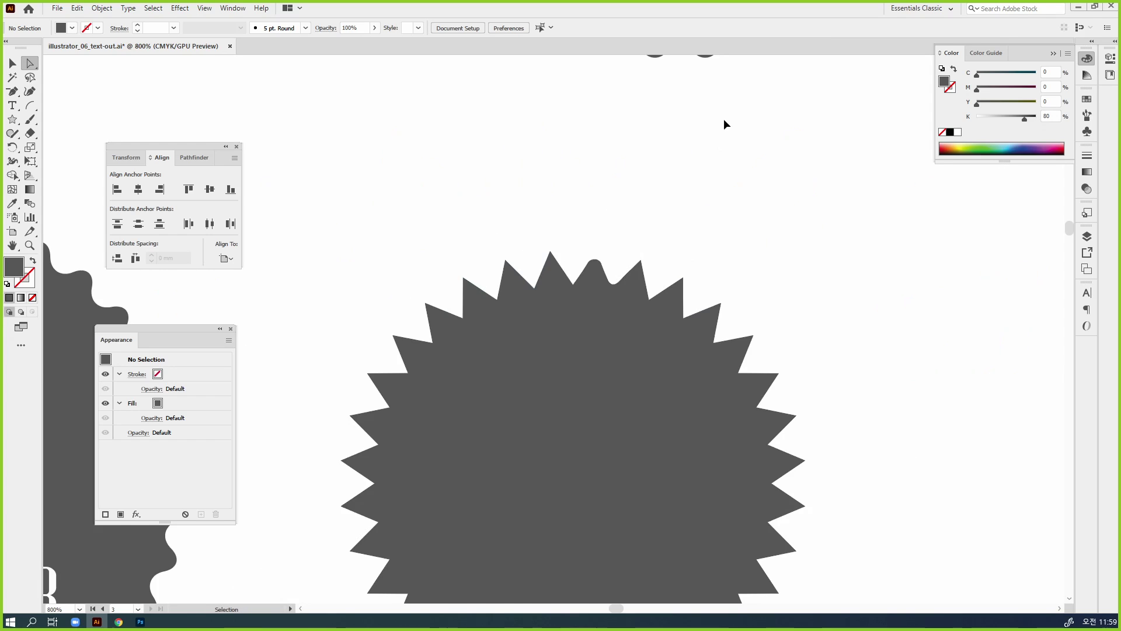
key("ctrl+minus")
key("ctrl+minus")
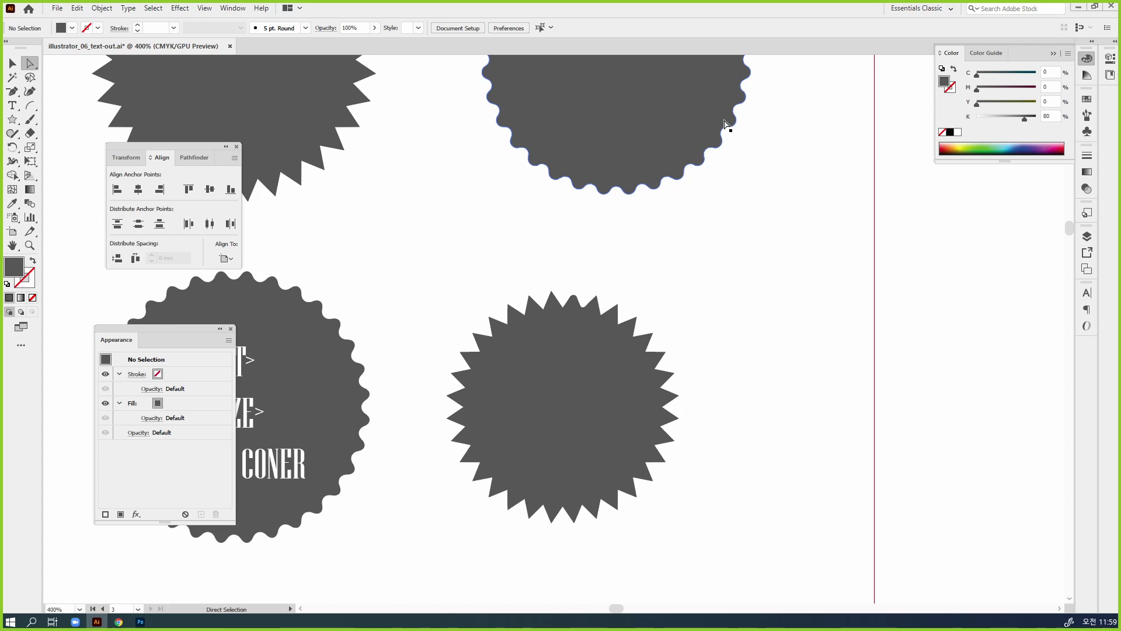
key("v")
left_click_drag(728, 348, 769, 230)
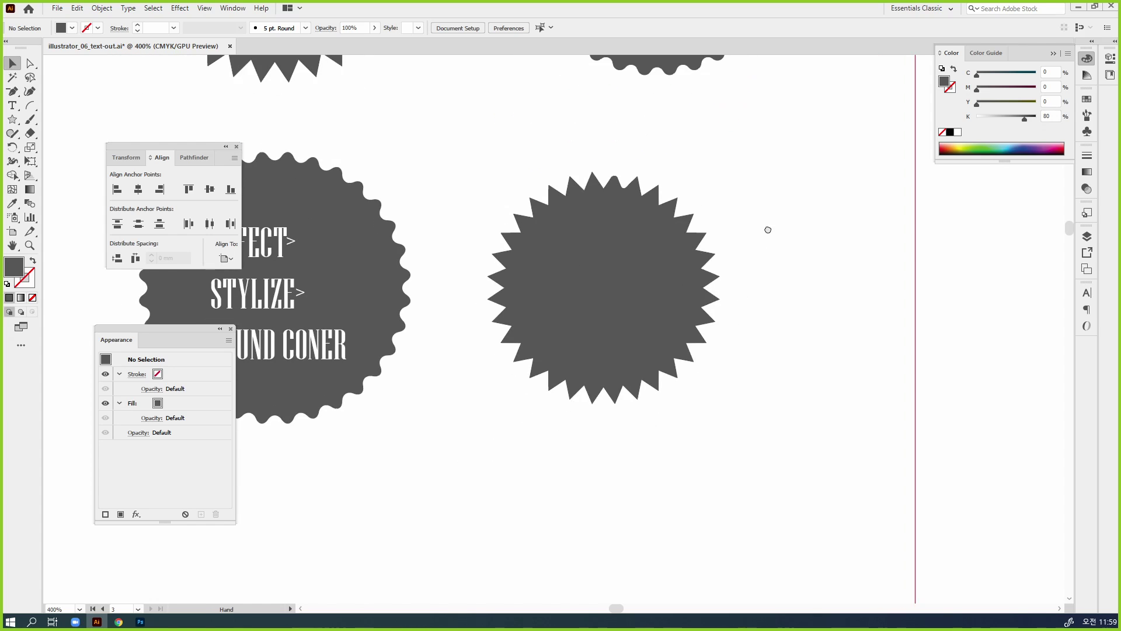
left_click(671, 367, "ctrl")
left_click(674, 368, "ctrl")
left_click(676, 368, "ctrl")
left_click_drag(476, 289, 978, 390)
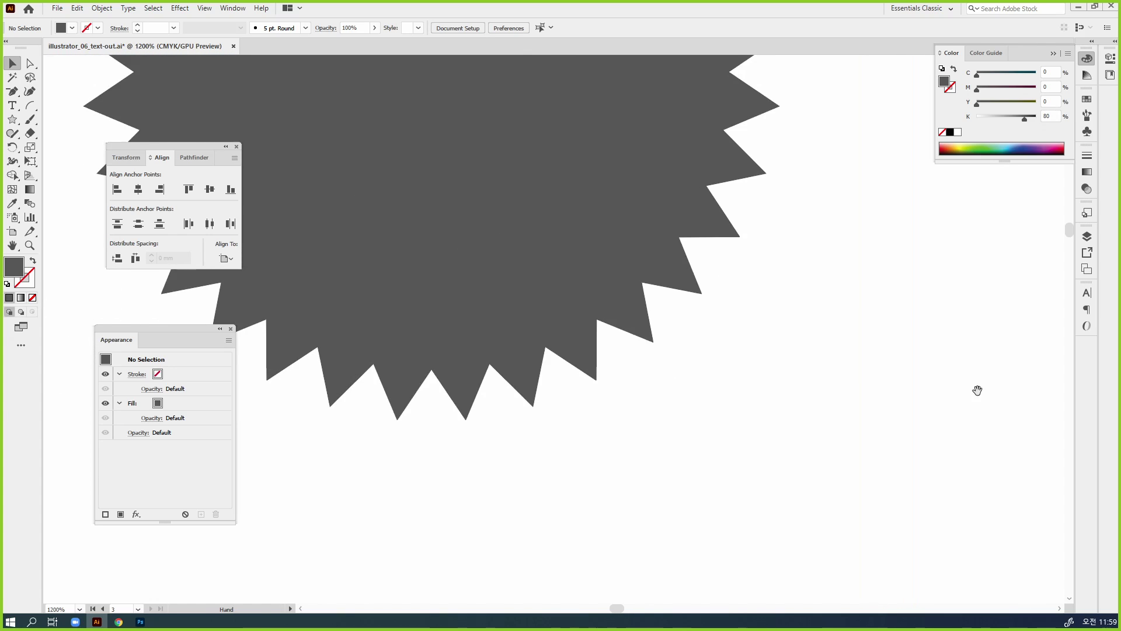
left_click(649, 340, "ctrl")
left_click_drag(524, 328, 827, 318)
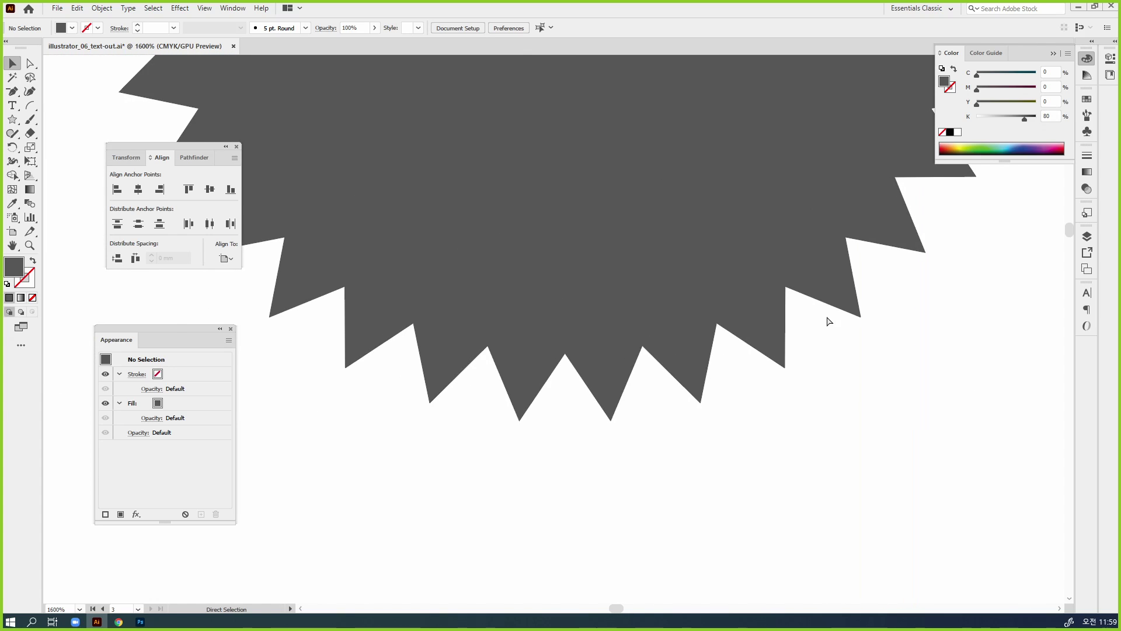
key("ctrl+y")
left_click_drag(613, 354, 704, 441)
left_click_drag(640, 393, 779, 494)
left_click_drag(13, 119, 91, 148)
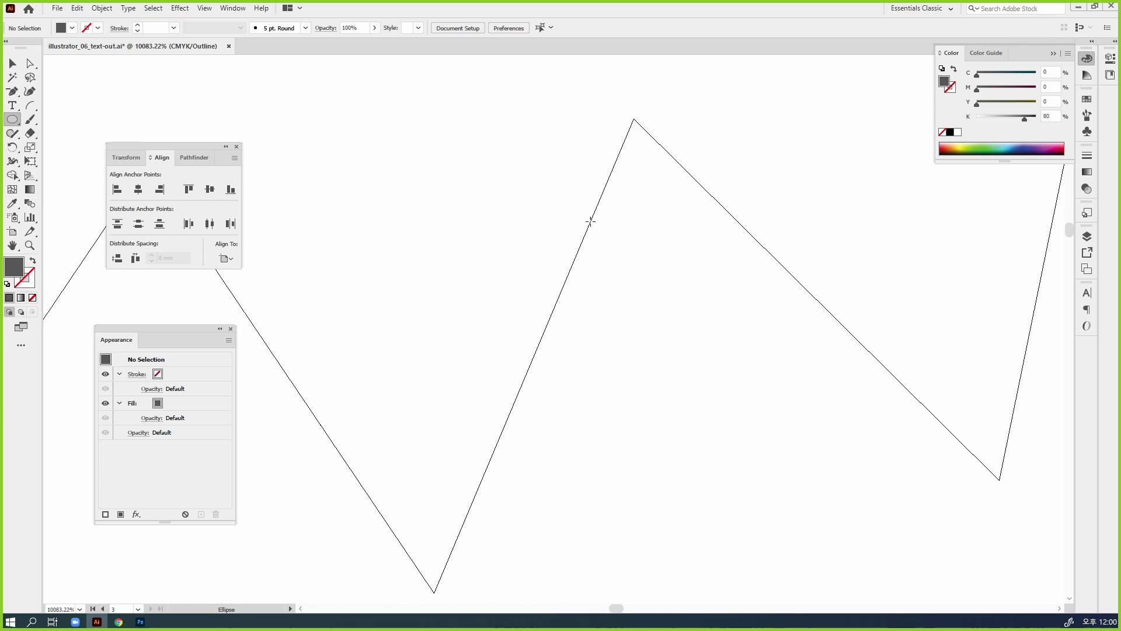
left_click_drag(590, 221, 759, 420)
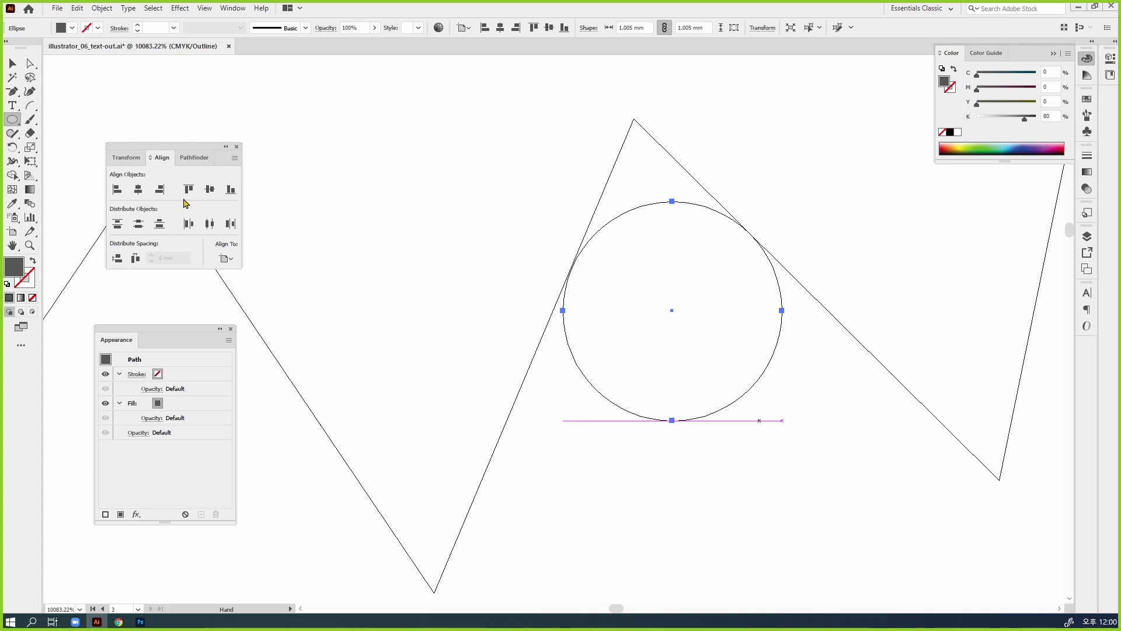
Step: Draw two short line segments crossing the points where the circle meets the valley's left and right sides
left_click(29, 104)
left_click(73, 108)
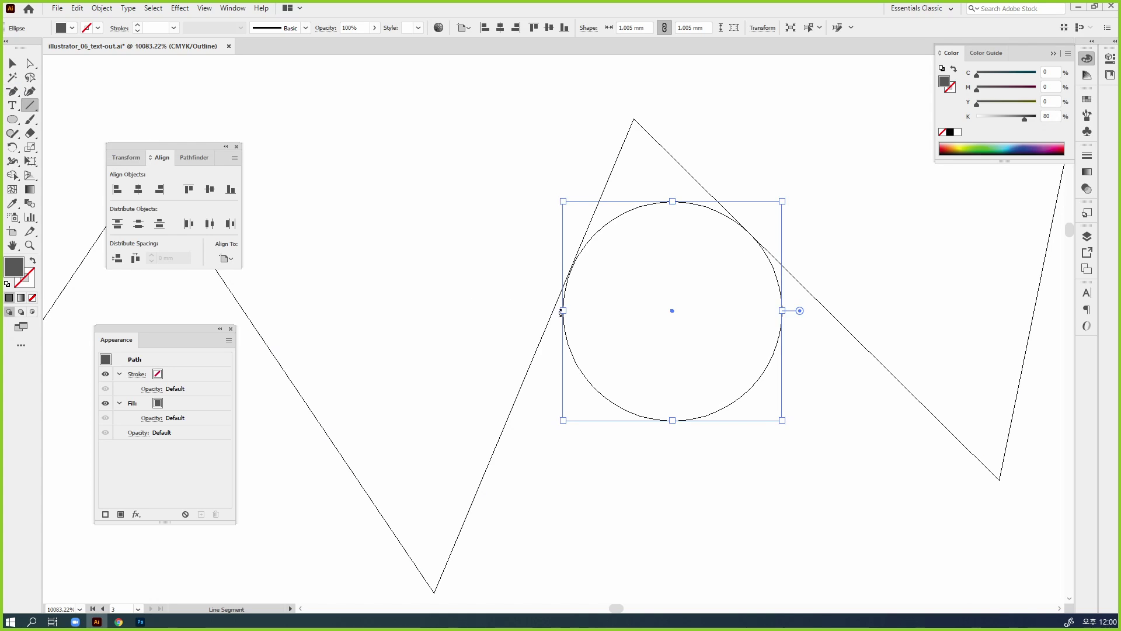
left_click_drag(586, 286, 559, 261)
left_click_drag(736, 238, 771, 208)
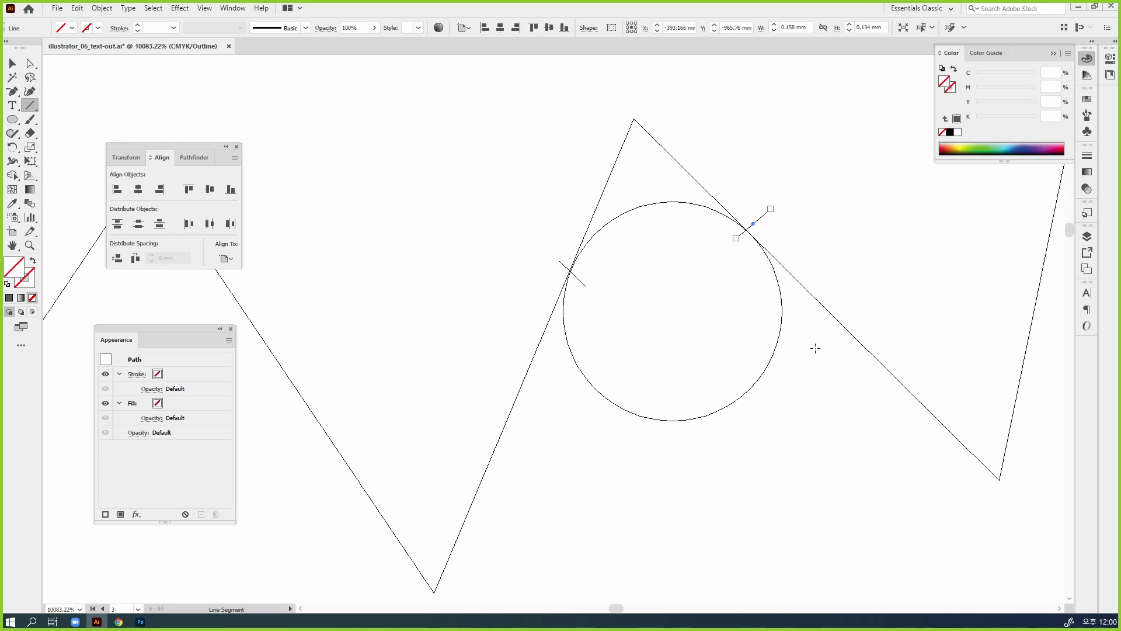
Step: Divide the badge, circle and two short lines with Pathfinder, ungroup the pieces and deselect them
key("v")
left_click(818, 415)
left_click_drag(839, 443, 545, 163)
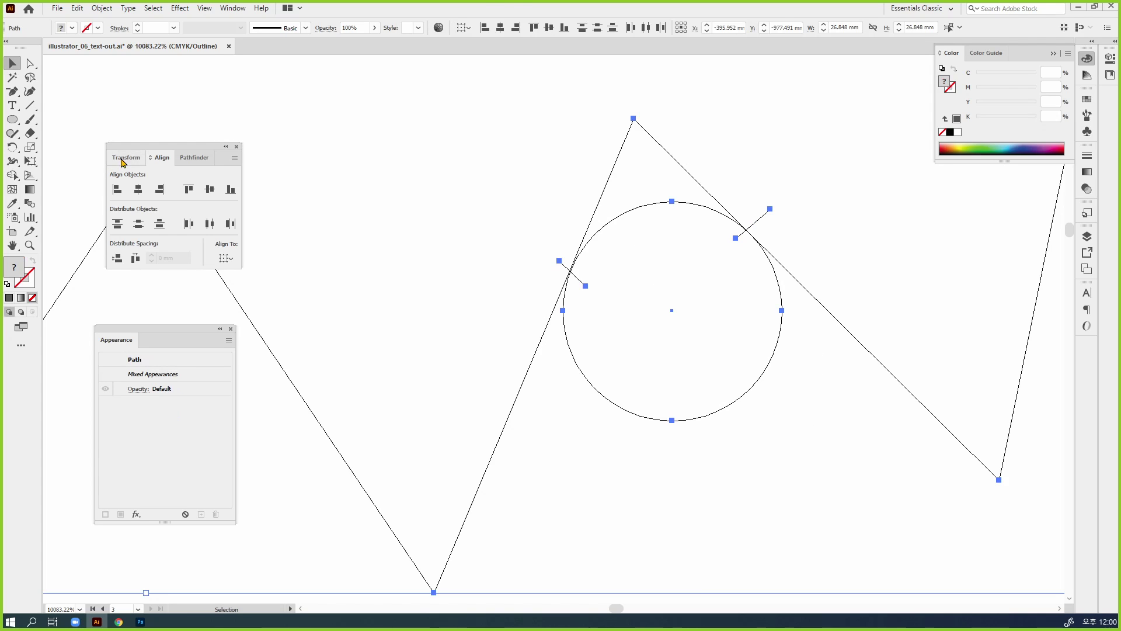
left_click(194, 157)
left_click_drag(191, 150, 551, 106)
left_click(479, 176)
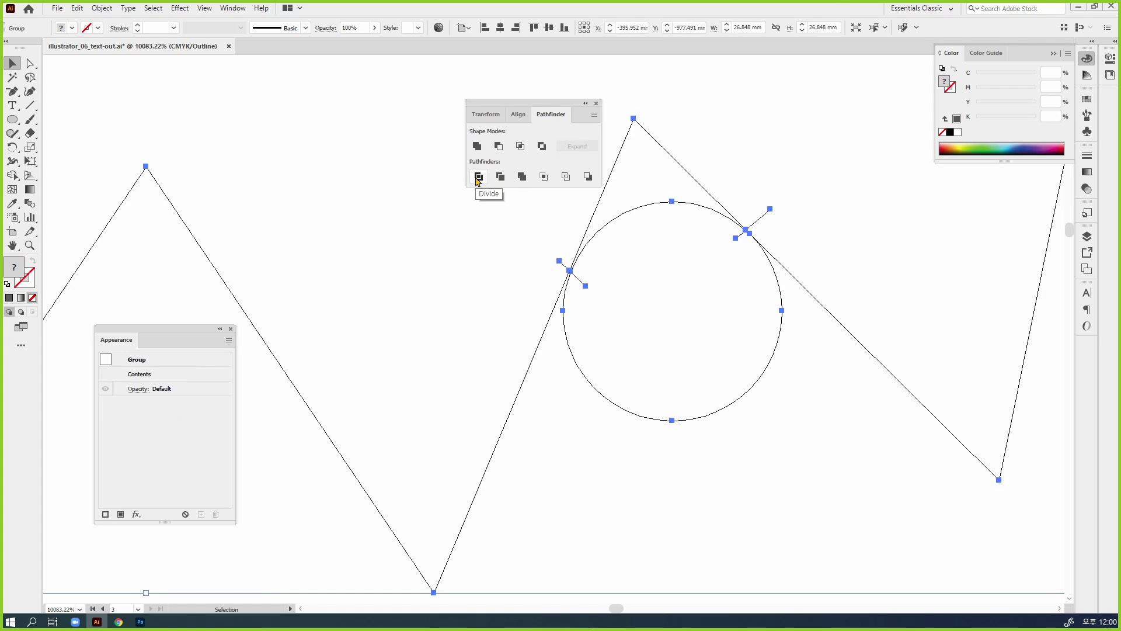
right_click(513, 241)
left_click(564, 337)
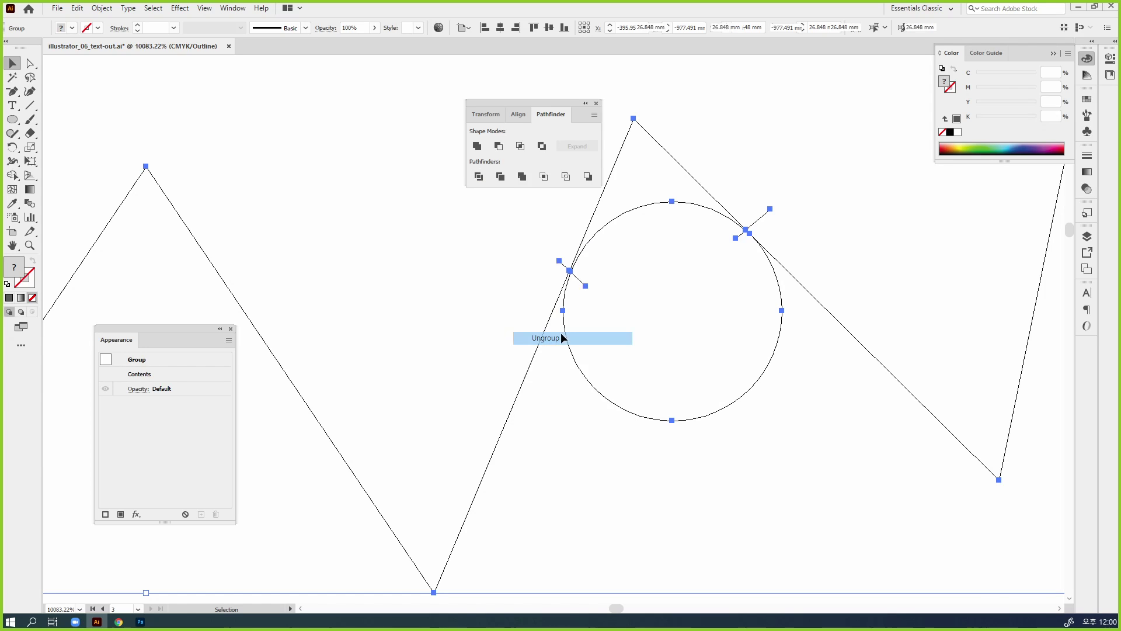
left_click(727, 450)
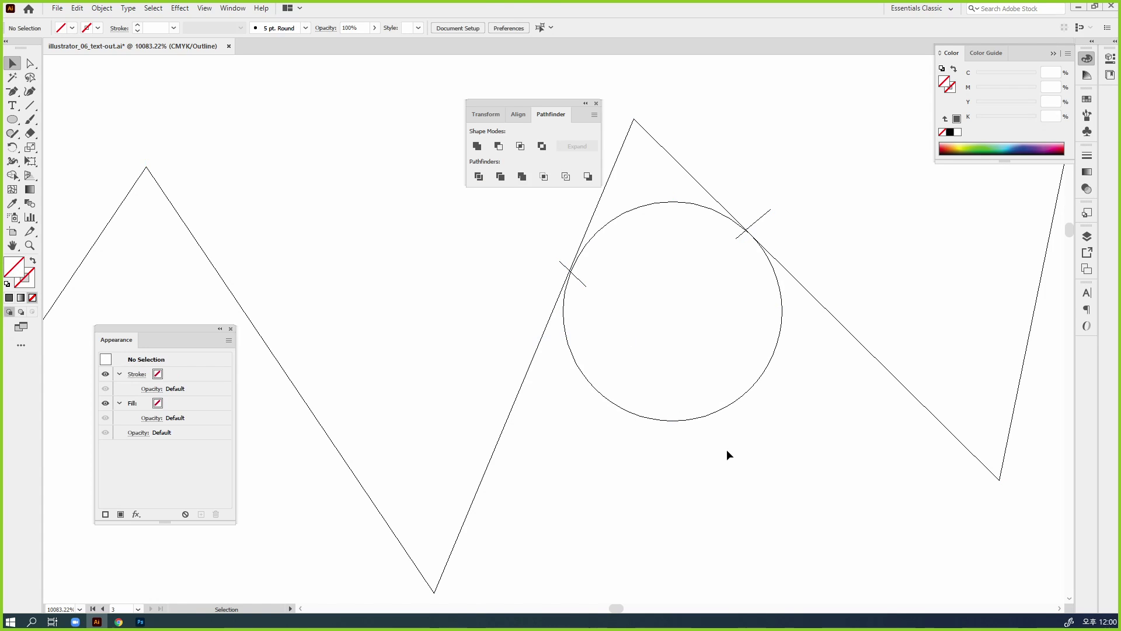
Step: Return to preview view and delete the leftover lower part of the circle outside the badge
key("ctrl+y")
left_click_drag(707, 371, 717, 418)
key("Delete")
Step: Fill the piece above the arc with the badge's gray using the Eyedropper and unite it with the badge
left_click(644, 201)
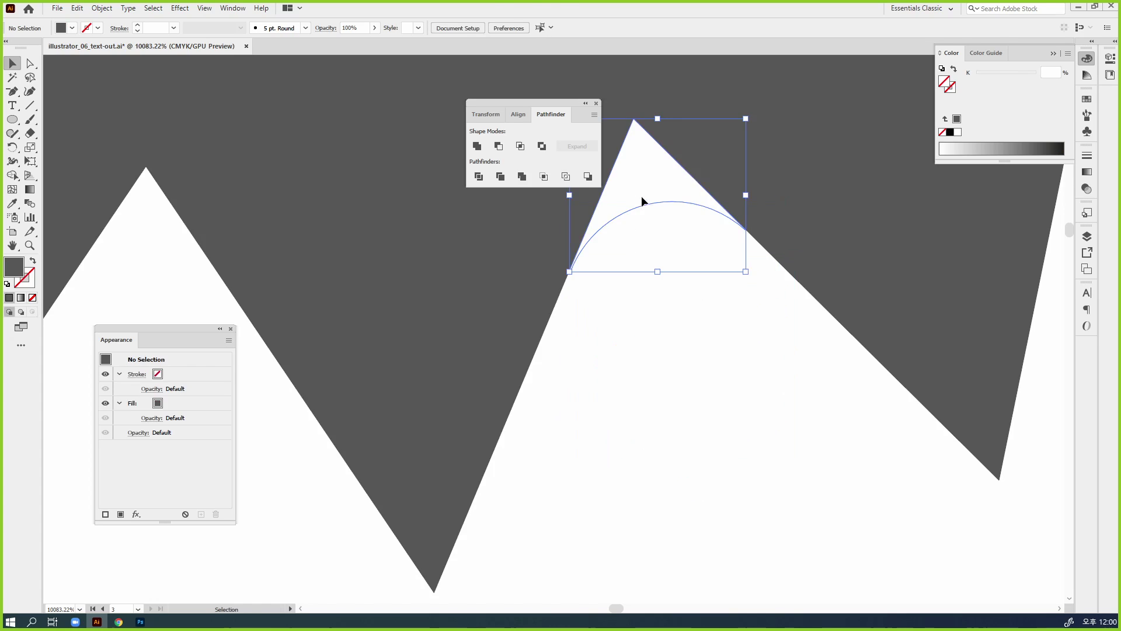
key("i")
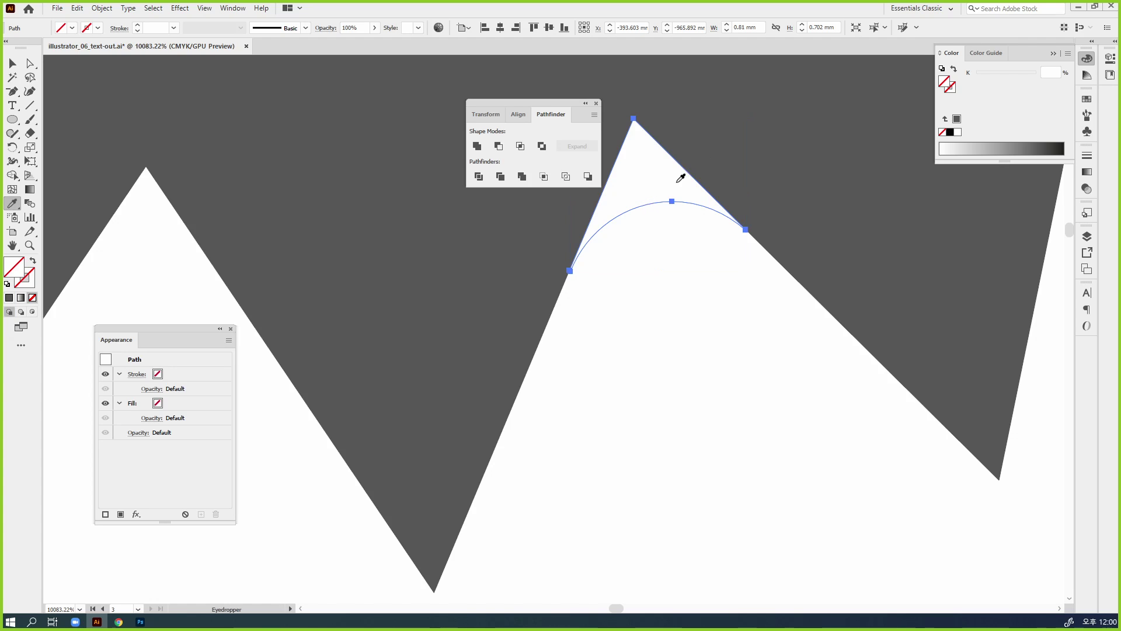
left_click(731, 143)
key("v")
left_click(812, 213, "shift")
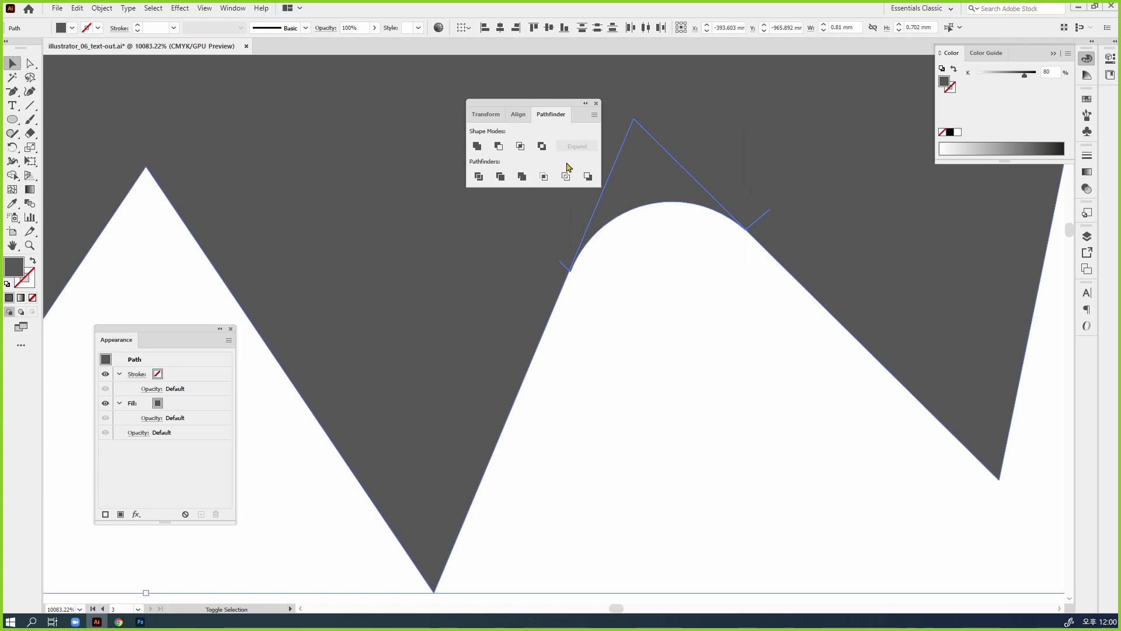
left_click(477, 146)
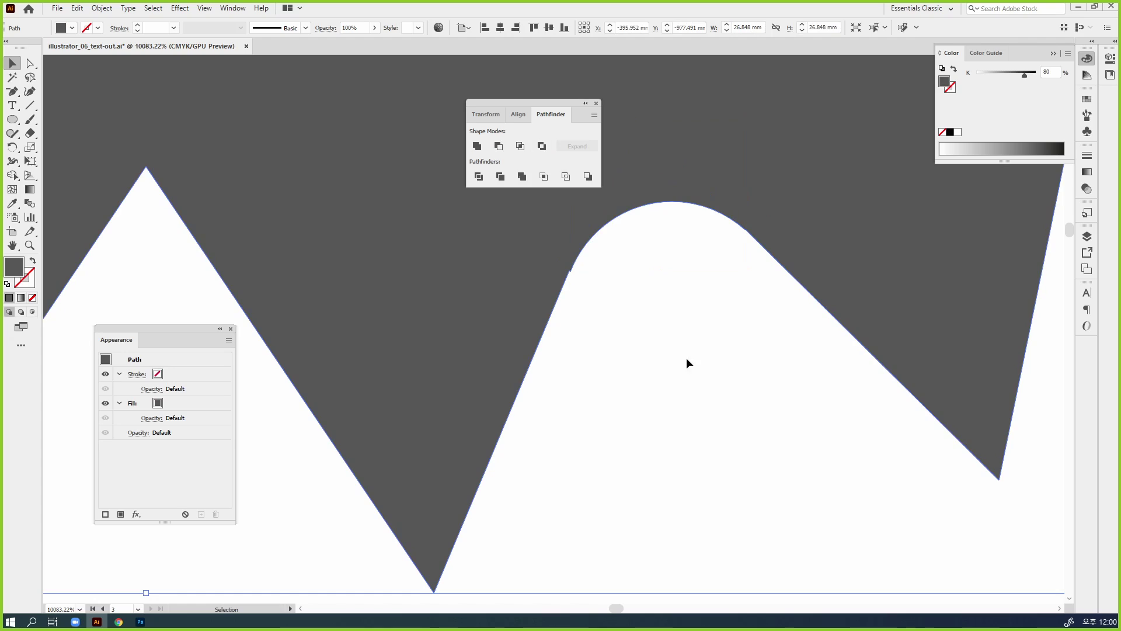
Step: In outline view, delete the extra anchor point where the rounded valley meets its left straight side
key("a")
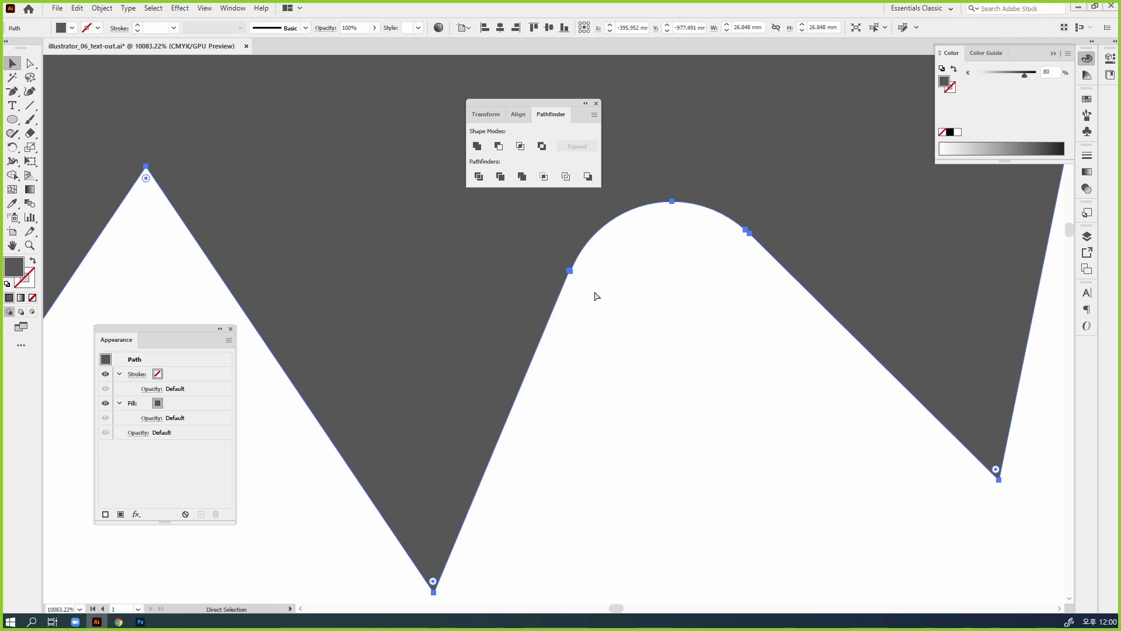
key("ctrl+y")
key("v")
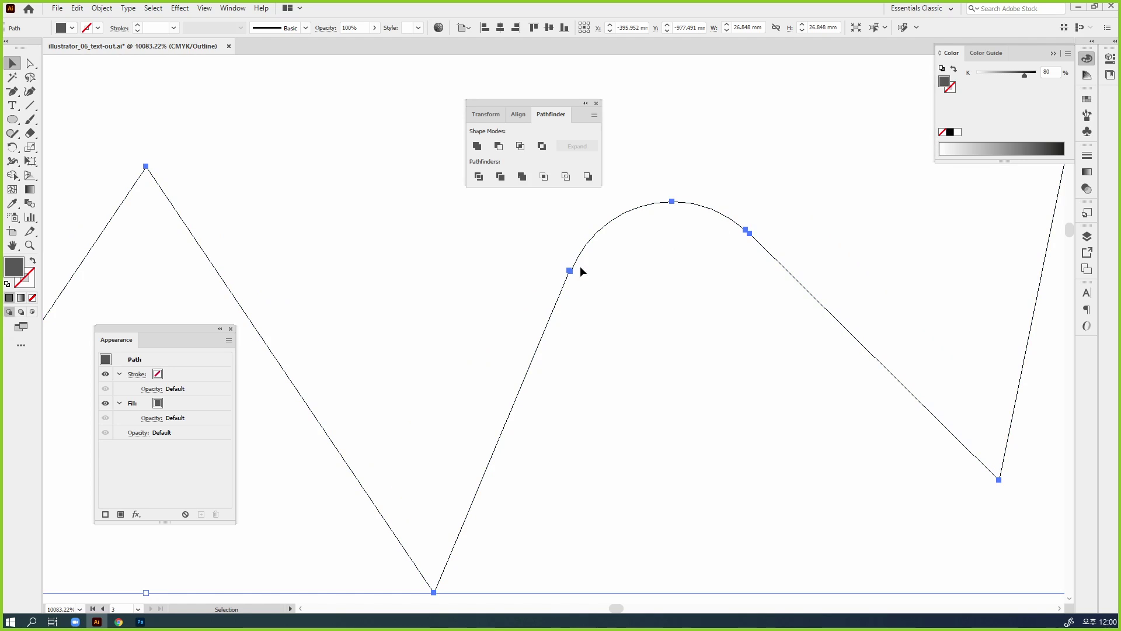
left_click_drag(543, 250, 631, 310)
key("p")
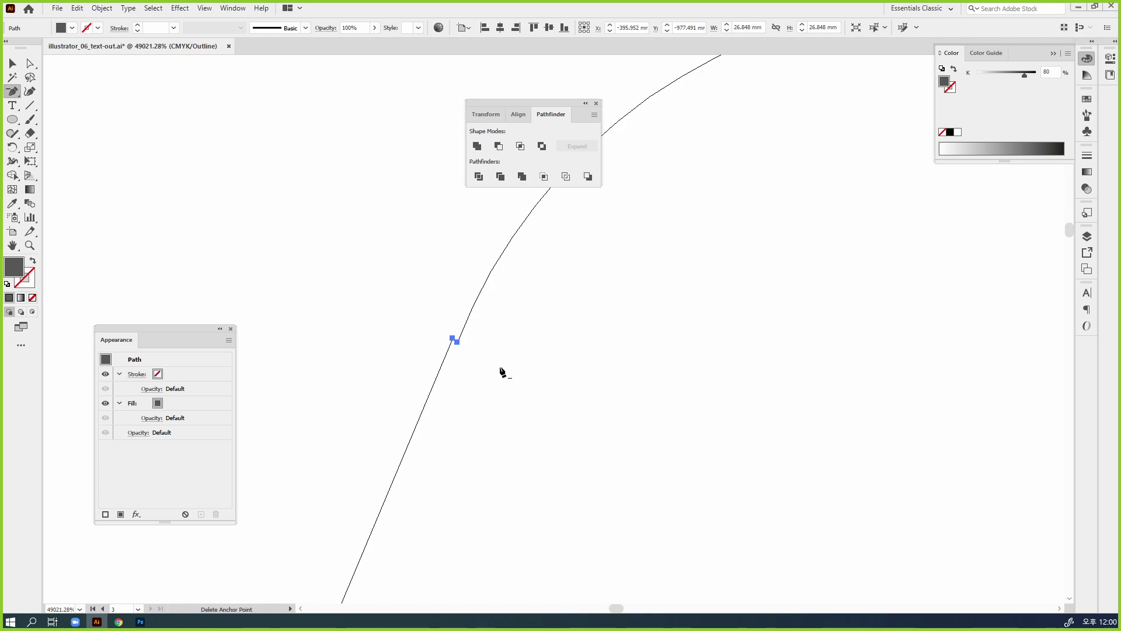
left_click(453, 339)
Step: Delete the extra anchor points where the rounded valley meets its right straight side
left_click_drag(922, 259, 544, 433)
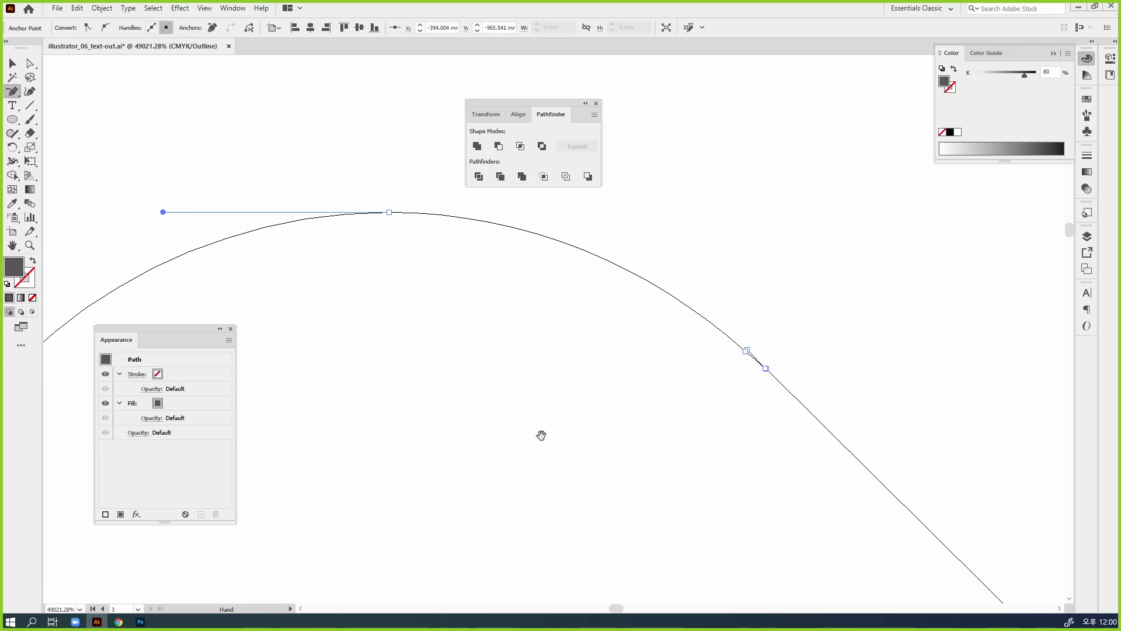
left_click(766, 370)
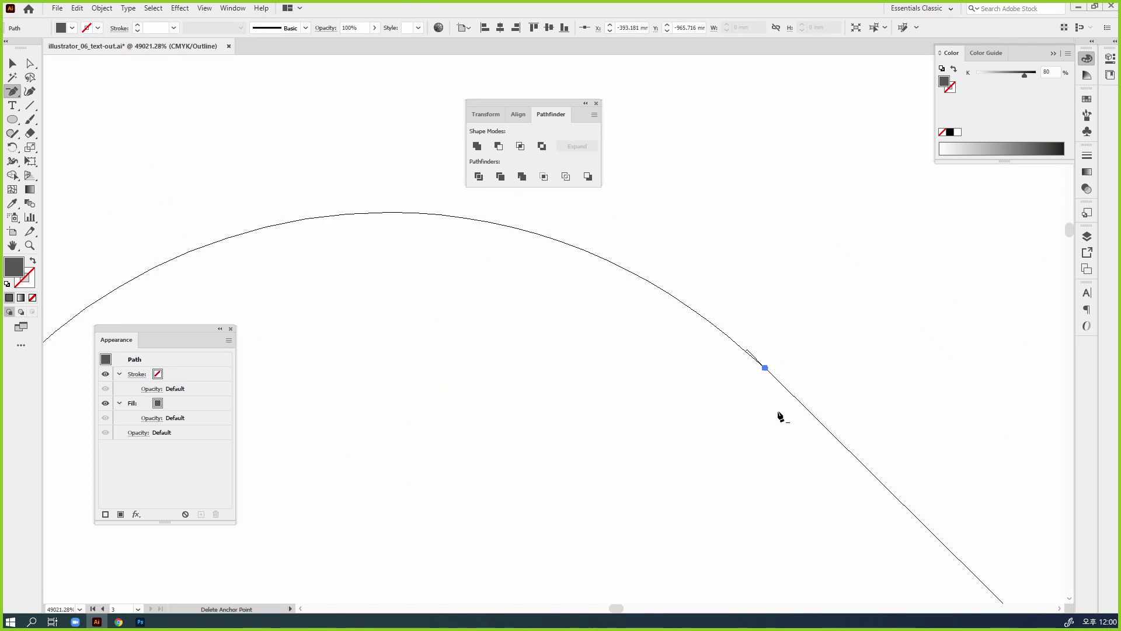
left_click(747, 351)
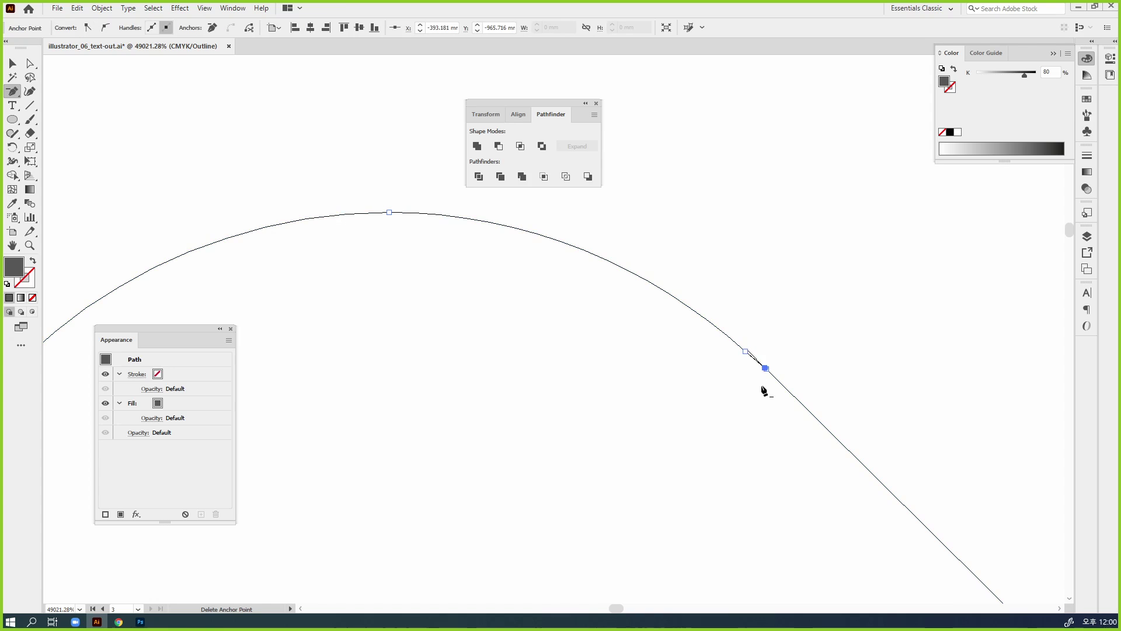
left_click(746, 352)
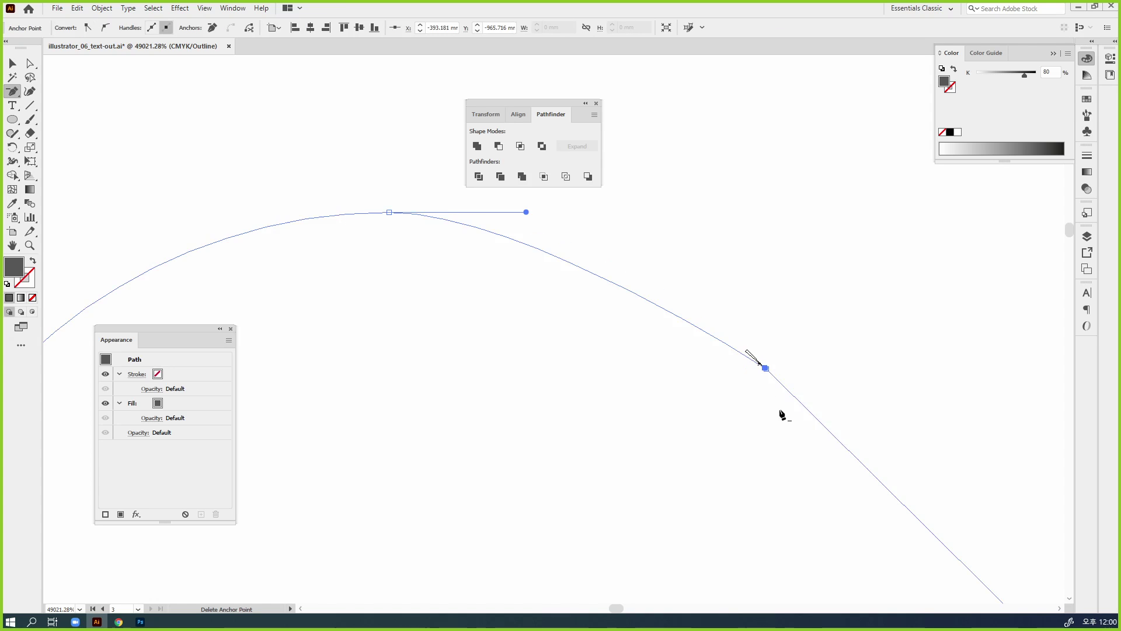
left_click(746, 352)
left_click(747, 352)
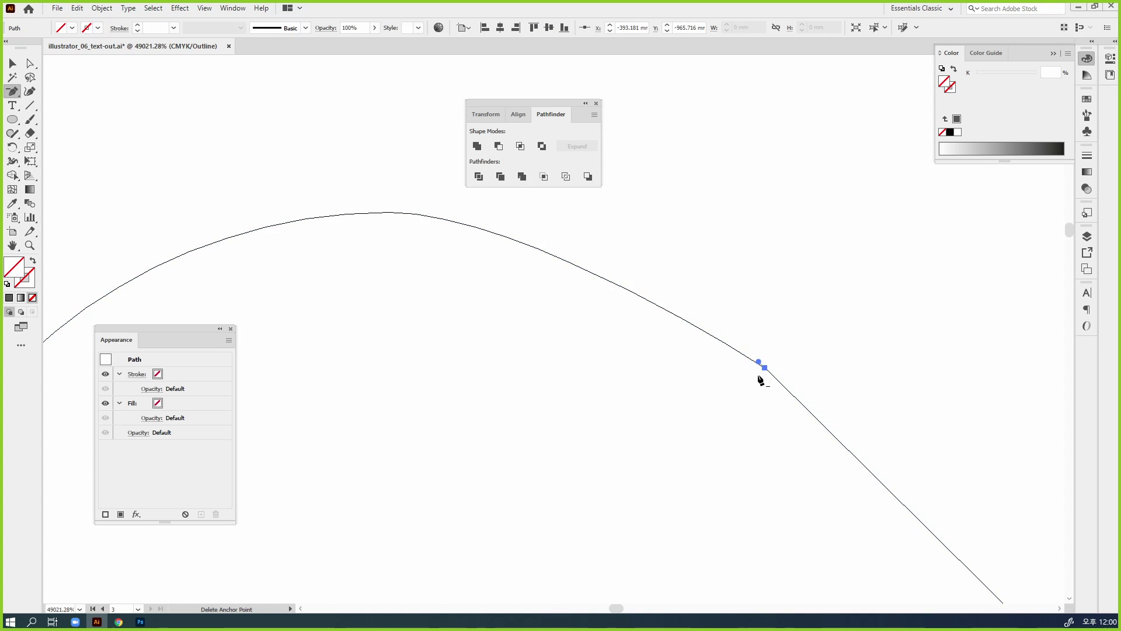
Step: Inspect the remaining anchors and handles at the rounded valley's right junction and deselect them
key("a")
left_click_drag(758, 362, 834, 349)
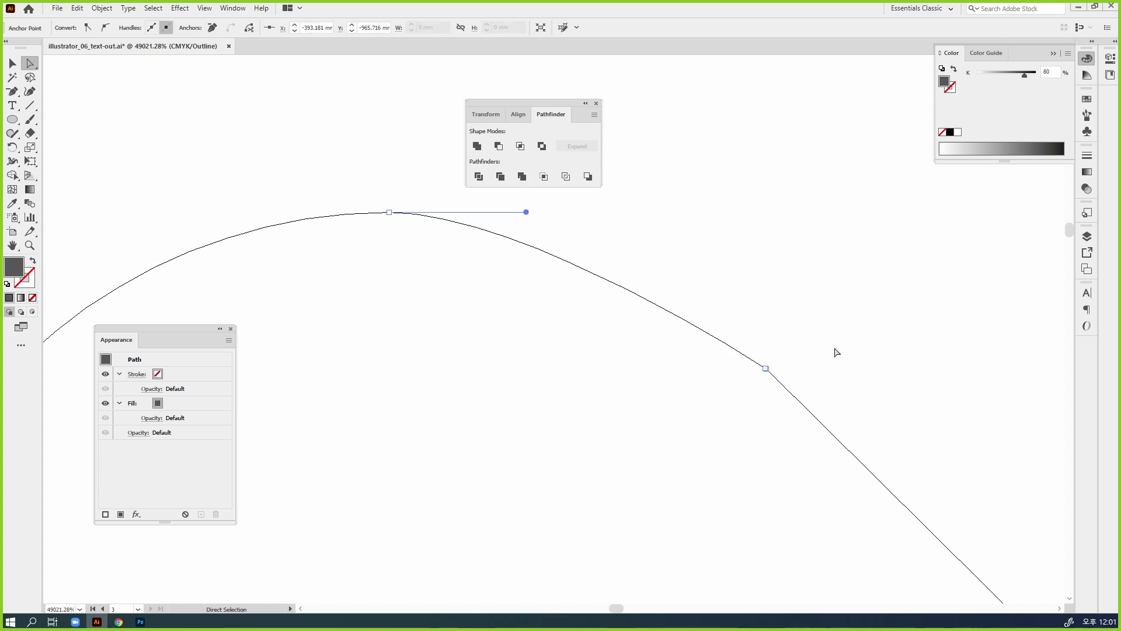
left_click(751, 408)
left_click_drag(751, 410, 774, 344)
left_click_drag(794, 418, 841, 396)
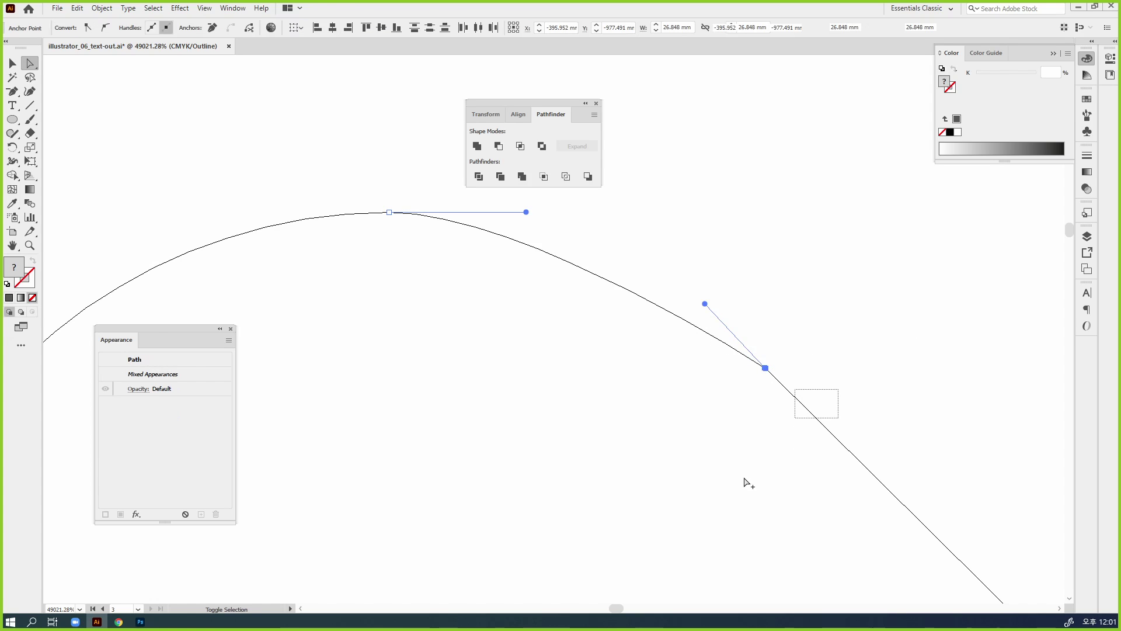
left_click(684, 426)
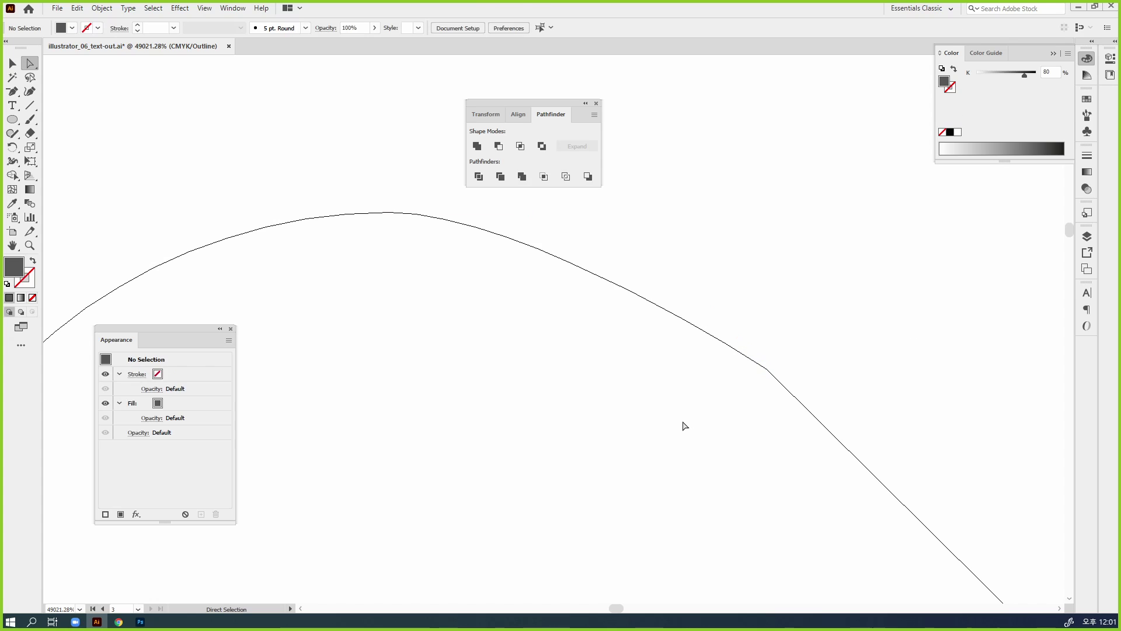
Step: Pull apart the overlapping anchors at the right junction, delete the extra one and nudge the remaining anchor slightly downward
left_click(719, 343)
mouse_move(766, 372)
left_mouse_down()
mouse_move(763, 343)
mouse_move(767, 363)
left_mouse_up()
key("p")
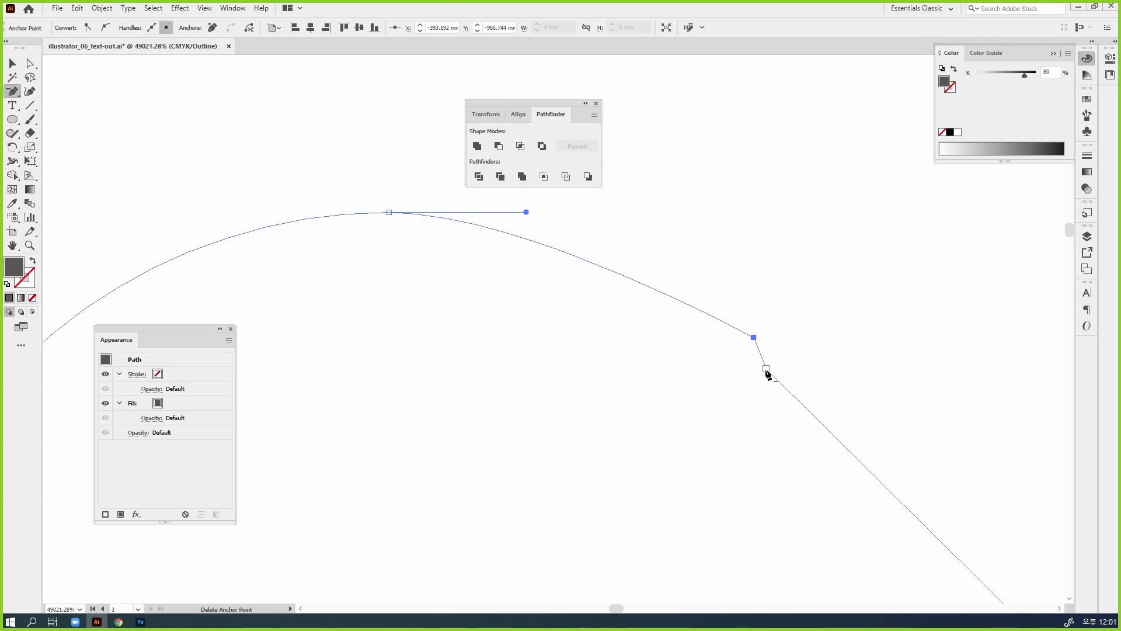
left_click(766, 369)
key("a")
left_click(753, 338)
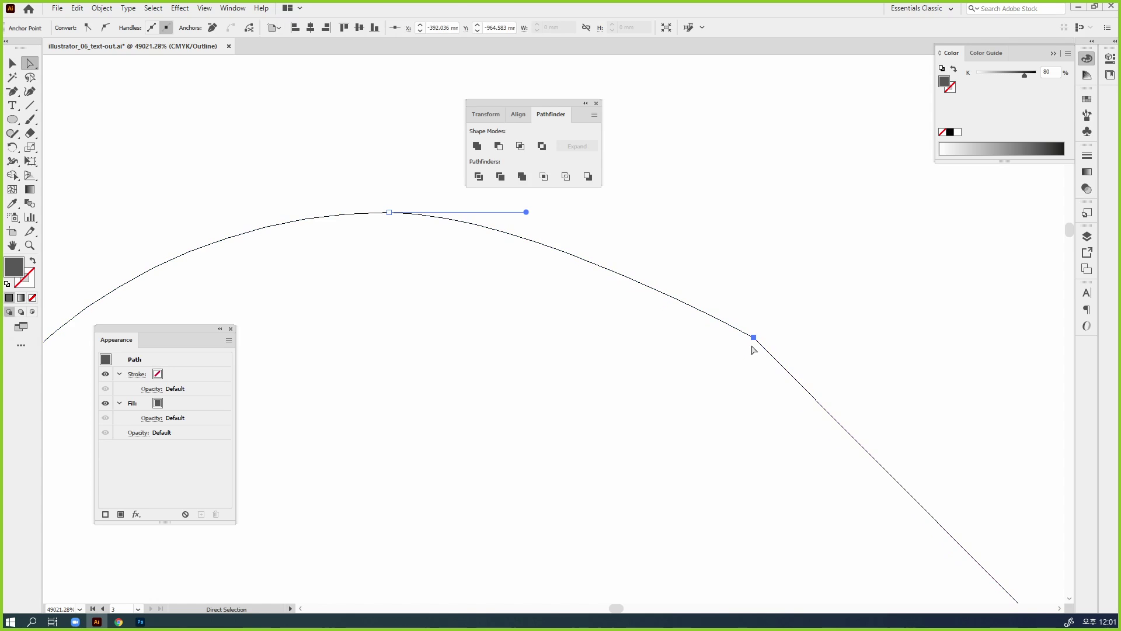
left_click_drag(753, 339, 753, 356)
left_click(749, 400)
Step: Examine the rounded valley's shape against the neighboring sharp teeth in preview view
key("ctrl+minus")
key("ctrl+minus")
key("ctrl+minus")
key("ctrl+minus")
key("ctrl+minus")
key("ctrl+minus")
key("ctrl+minus")
key("ctrl+minus")
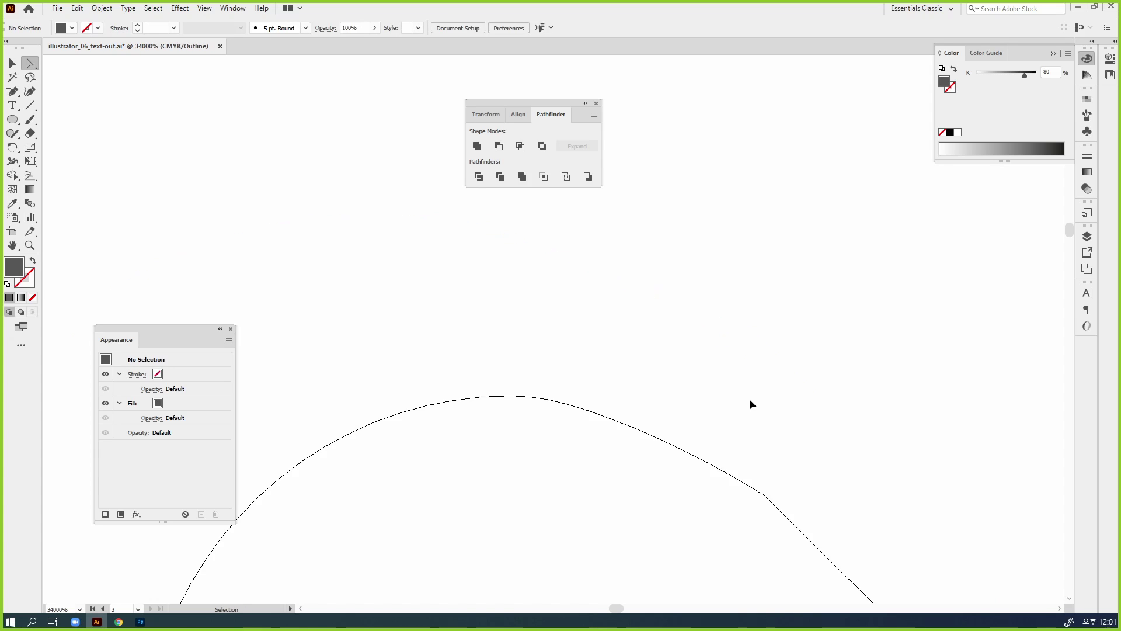
key("ctrl+y")
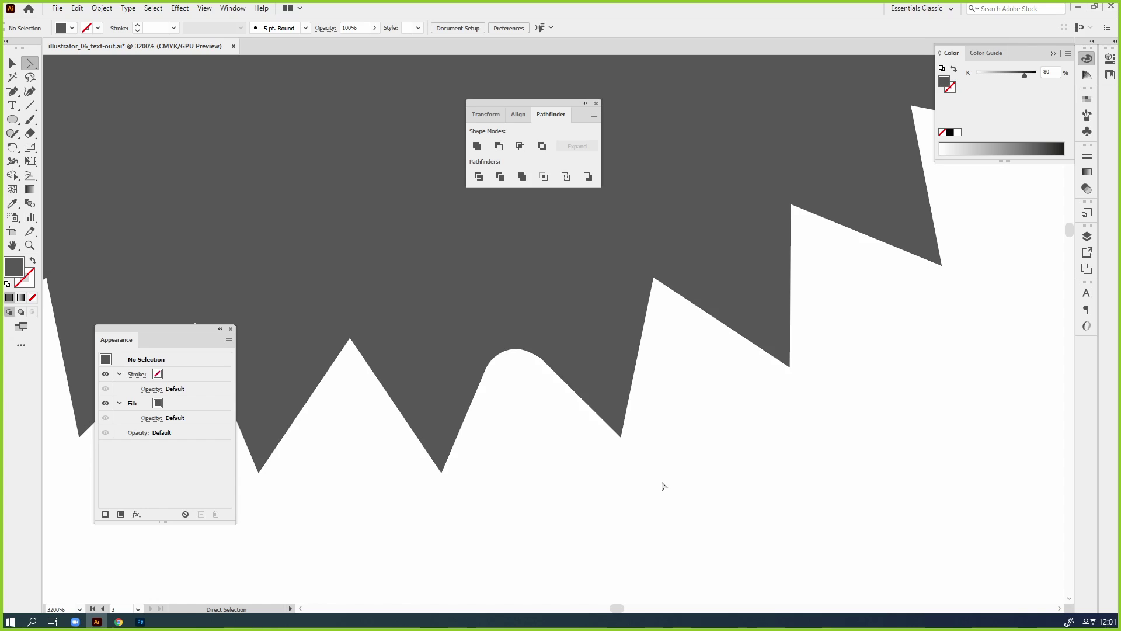
Step: Review the manually edited badge beside the other badge versions with the Pathfinder panel moved clear of them
key("ctrl+minus")
key("ctrl+minus")
key("ctrl+minus")
key("ctrl+minus")
key("ctrl+minus")
key("ctrl+minus")
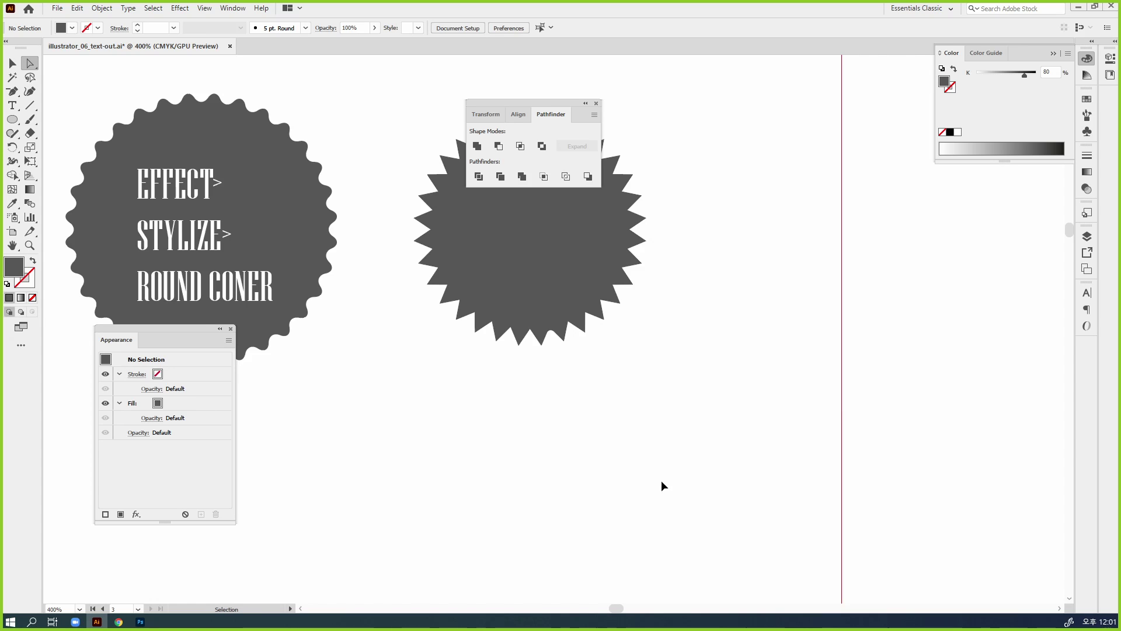
key("ctrl+minus")
left_click_drag(609, 390, 786, 415)
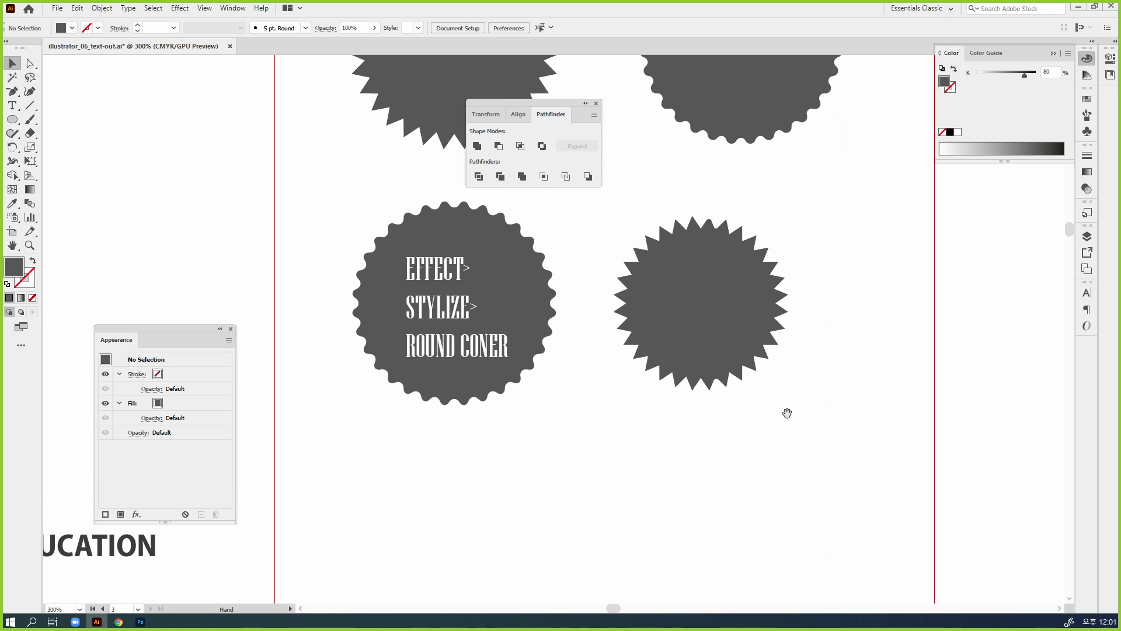
left_click_drag(566, 103, 284, 176)
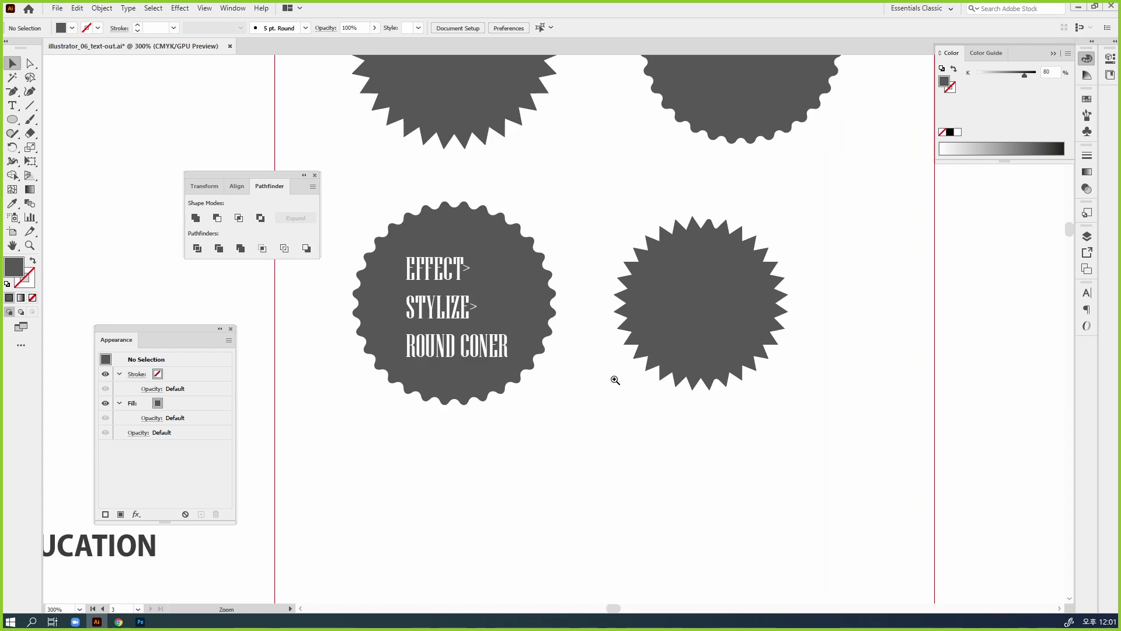
Step: Swap the fill and stroke of the outermost circle in the ring-and-rectangle line drawing so it becomes a solid shape
key("ctrl+plus")
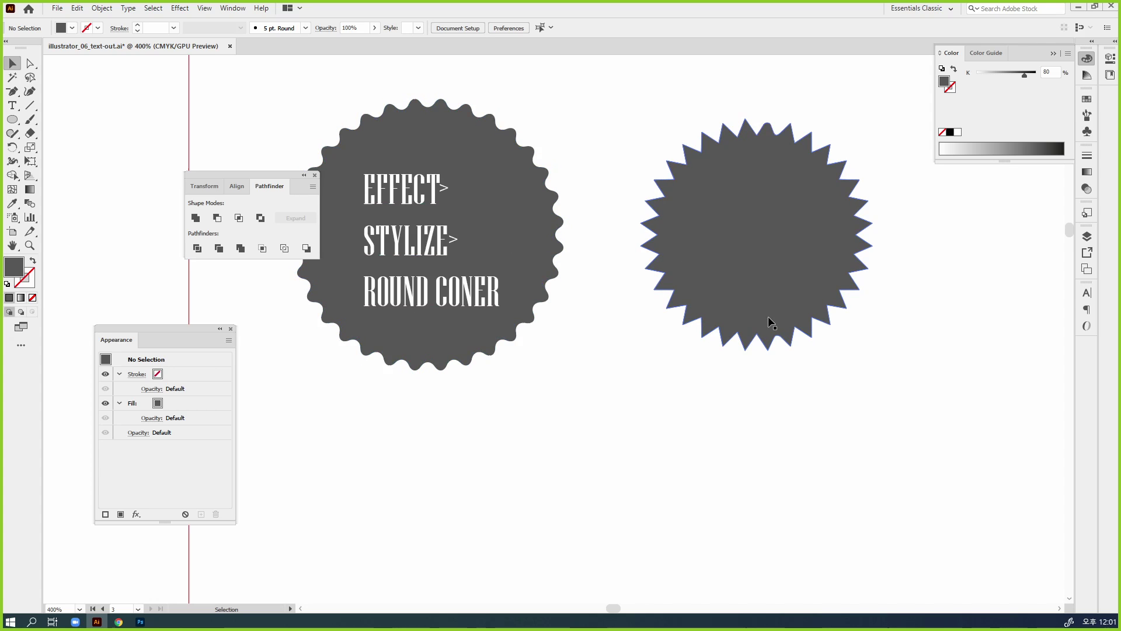
key("ctrl+minus")
key("ctrl+minus")
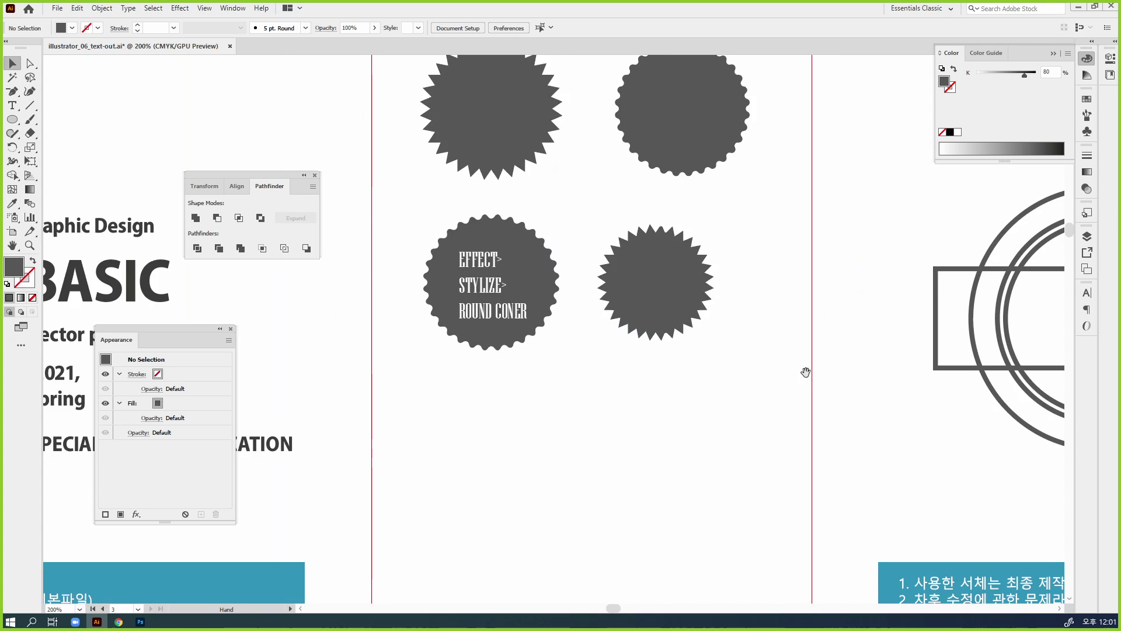
left_click_drag(807, 371, 578, 388)
key("ctrl+plus")
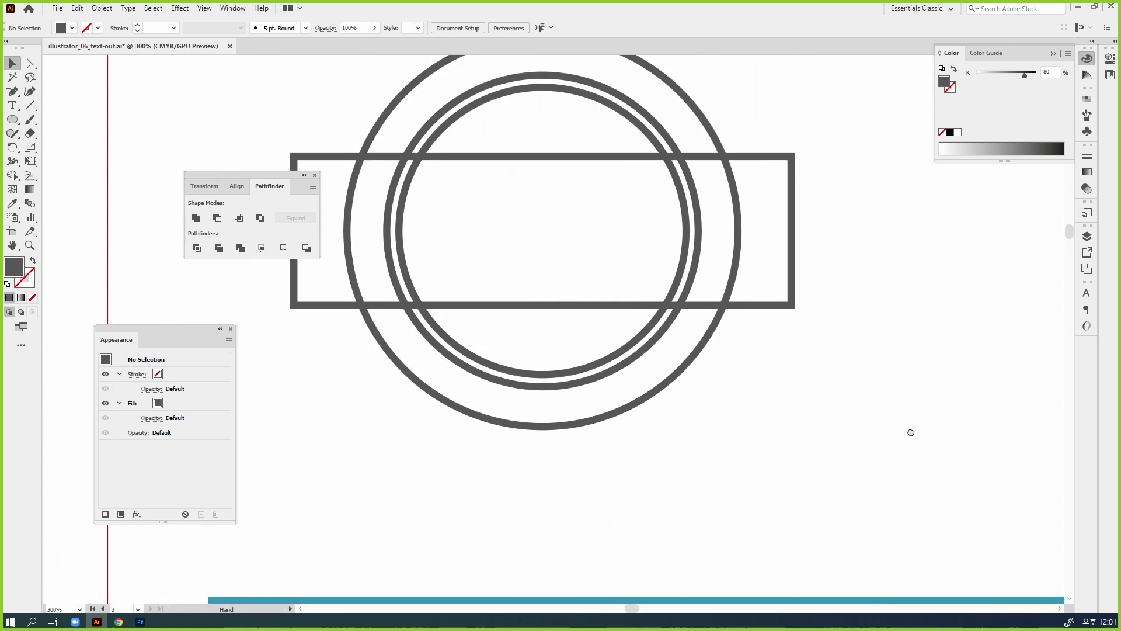
left_click_drag(911, 431, 991, 469)
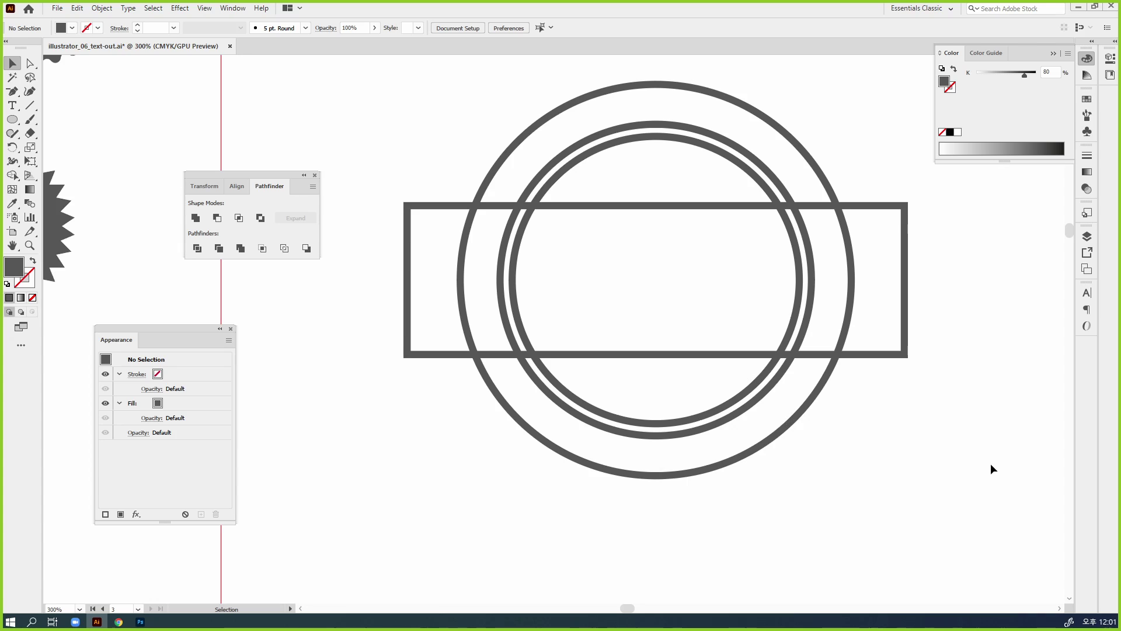
left_click(781, 431)
key("shift+x")
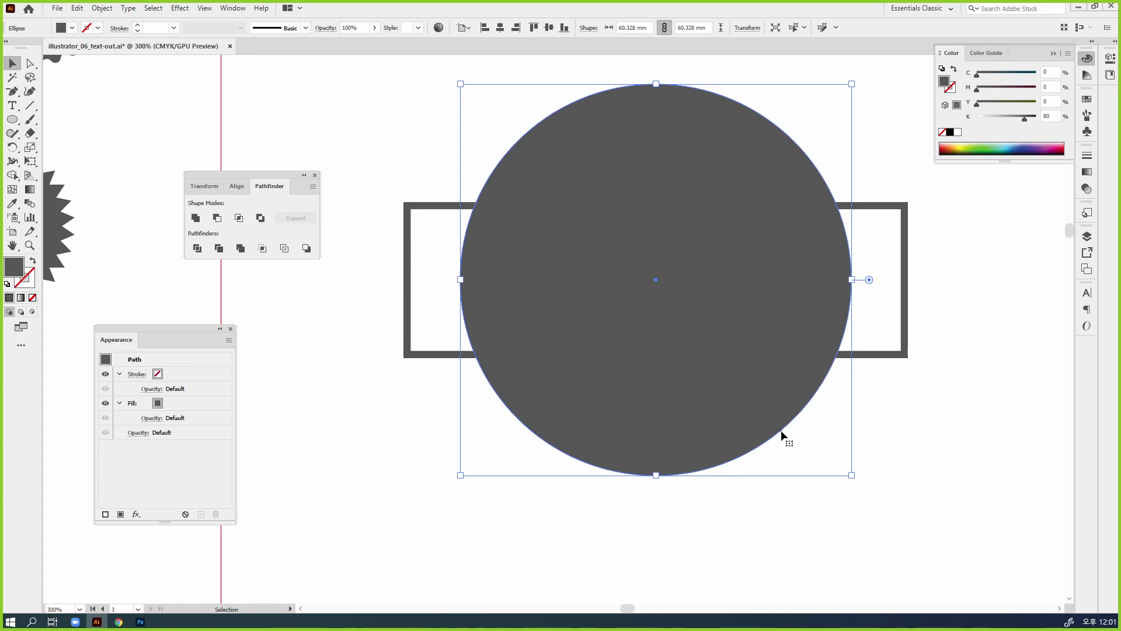
Step: Recolor the filled outer circle light blue with 63% cyan and 0% black
left_click_drag(1025, 119, 1010, 119)
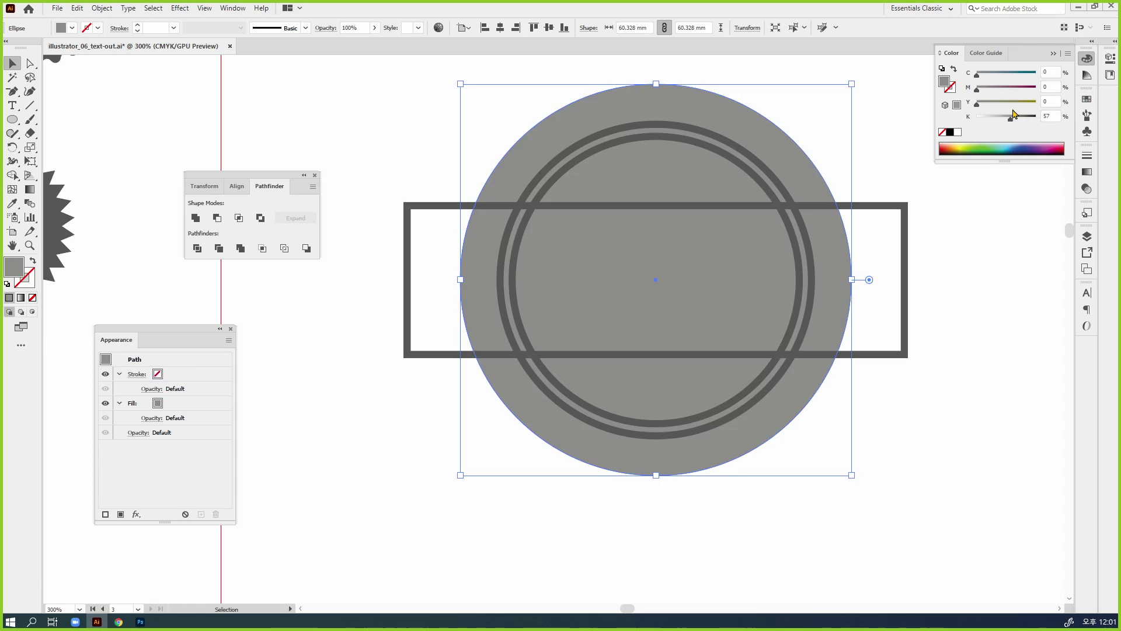
left_click(1015, 75)
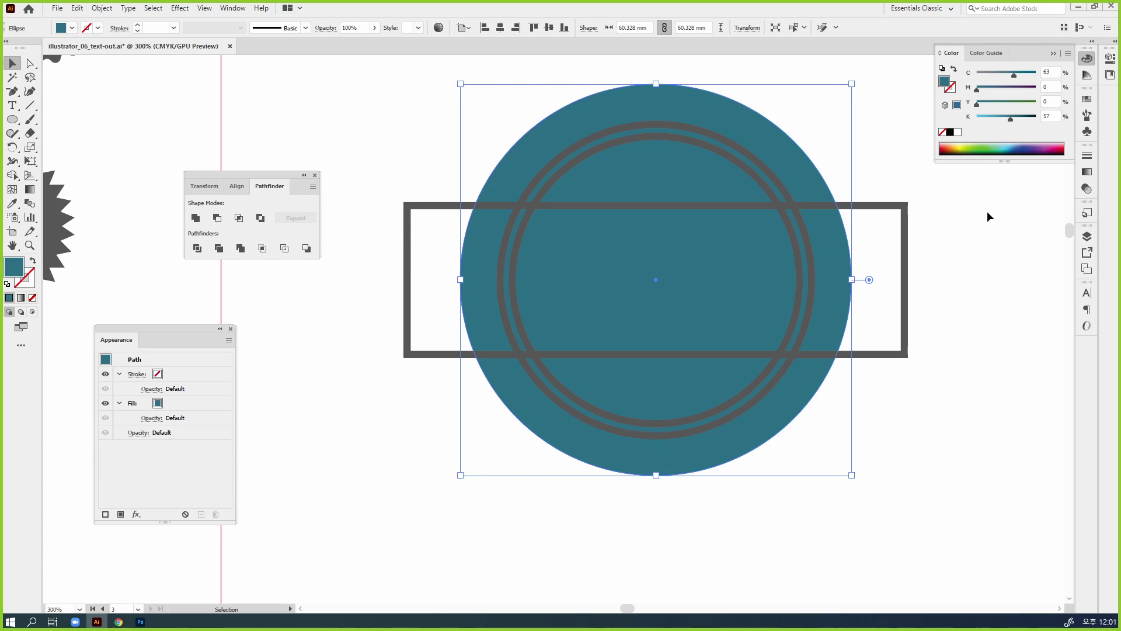
left_click_drag(1011, 119, 975, 119)
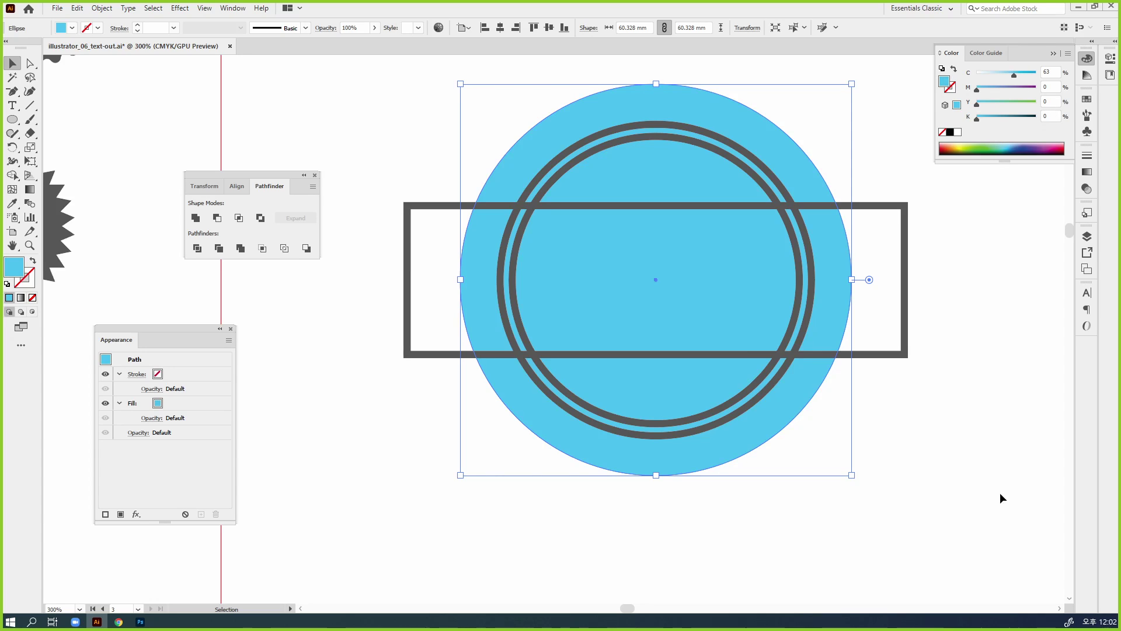
Step: Try a Zig Zag effect with corner points on the filled circle, raising the ridges per segment to 32
left_click(178, 12)
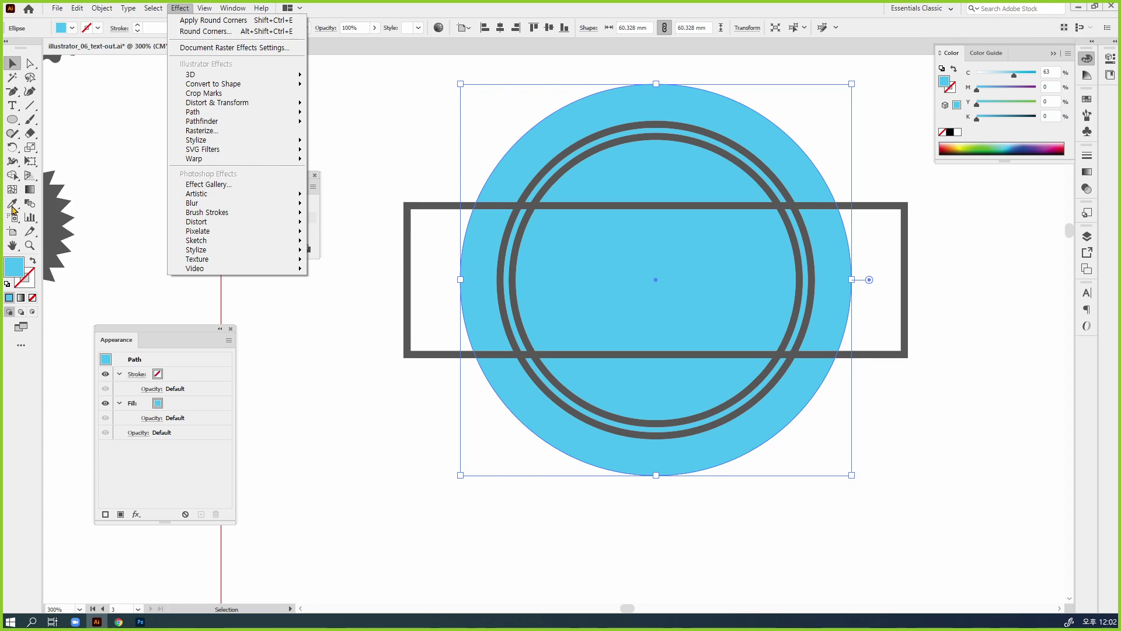
mouse_move(193, 106)
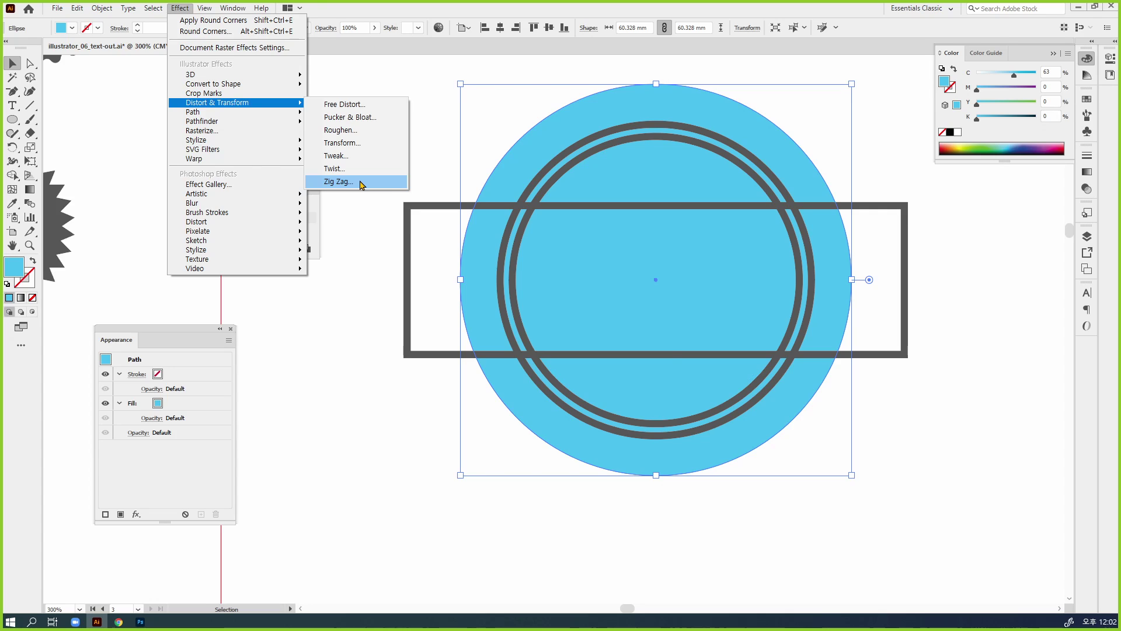
left_click(338, 182)
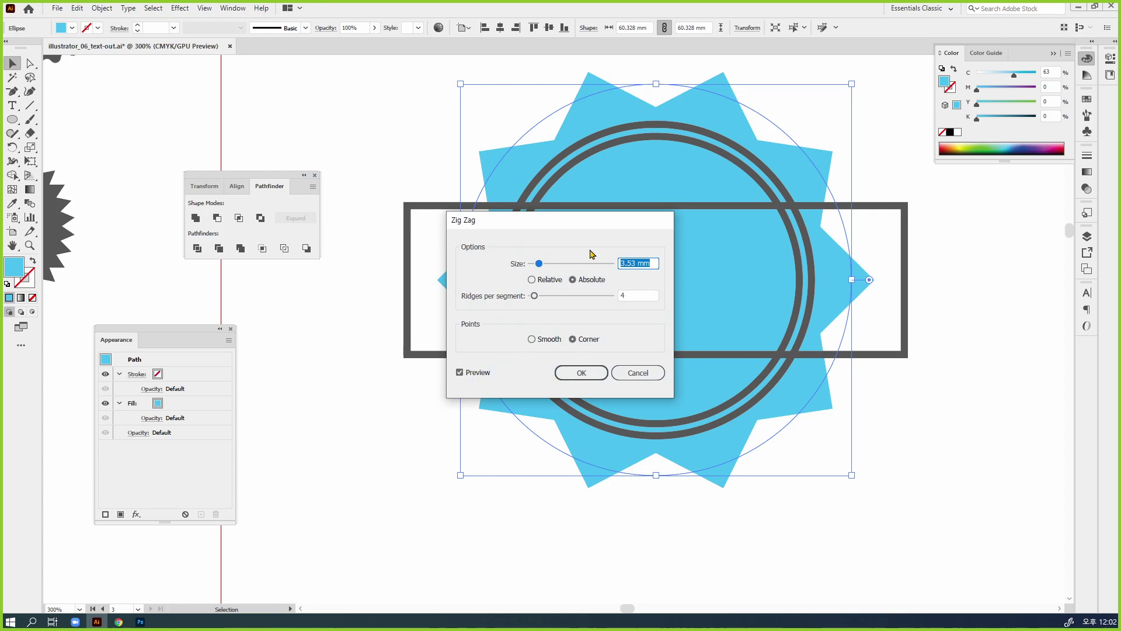
left_click(632, 295)
key("Up")
key("Up")
key("Up")
key("Up")
key("Up")
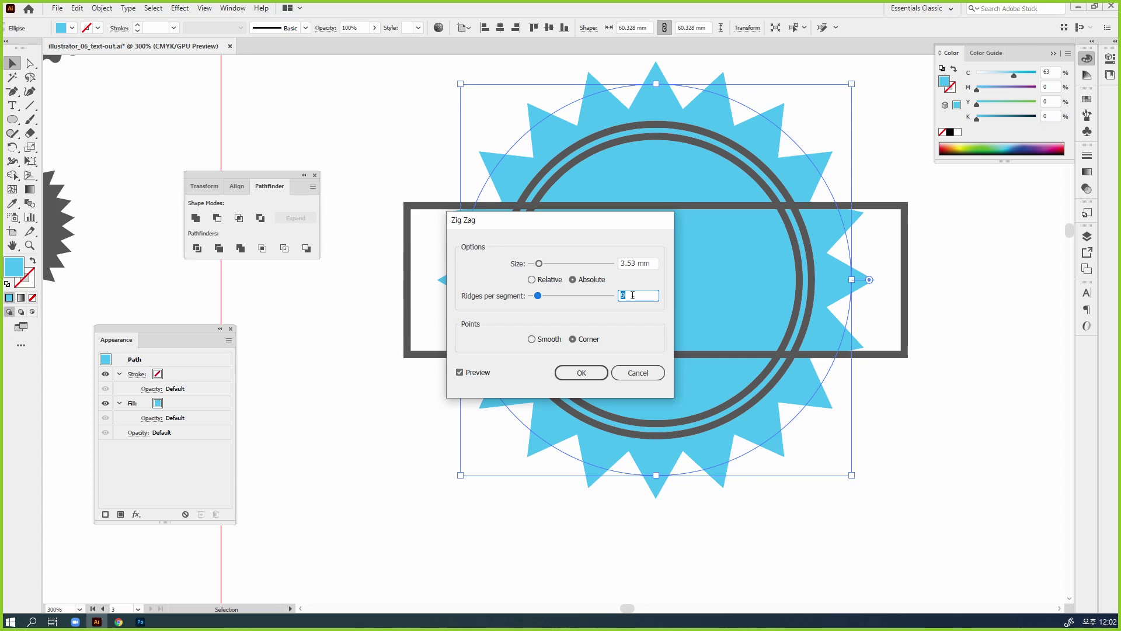
key("Up")
key("Up")
key("Up")
key("Up")
key("Up")
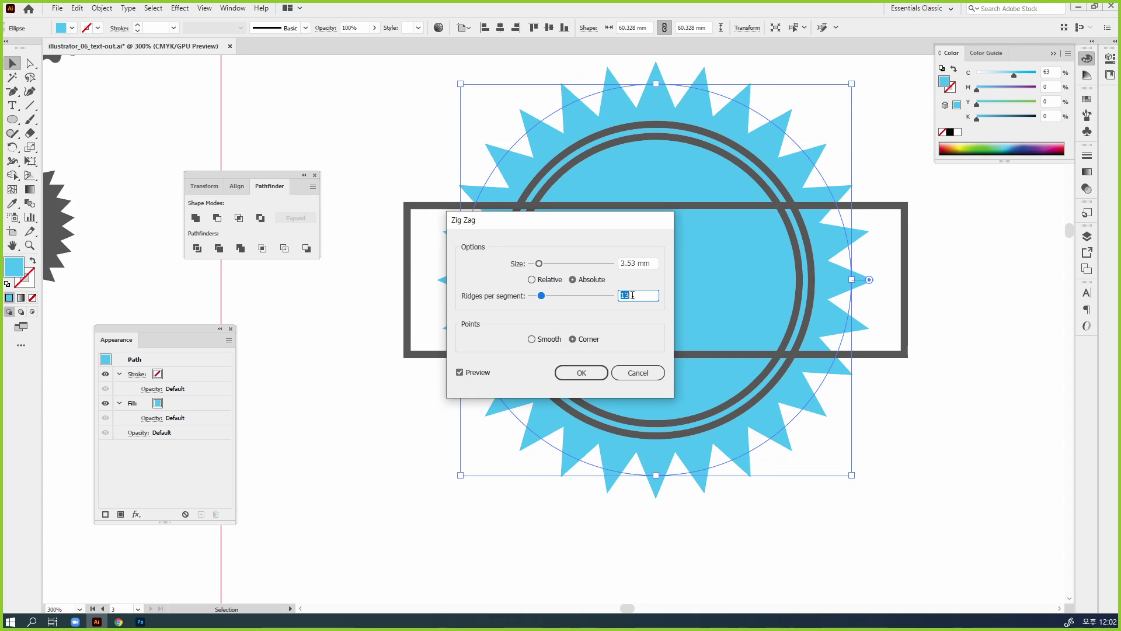
key("Up")
key("Up")
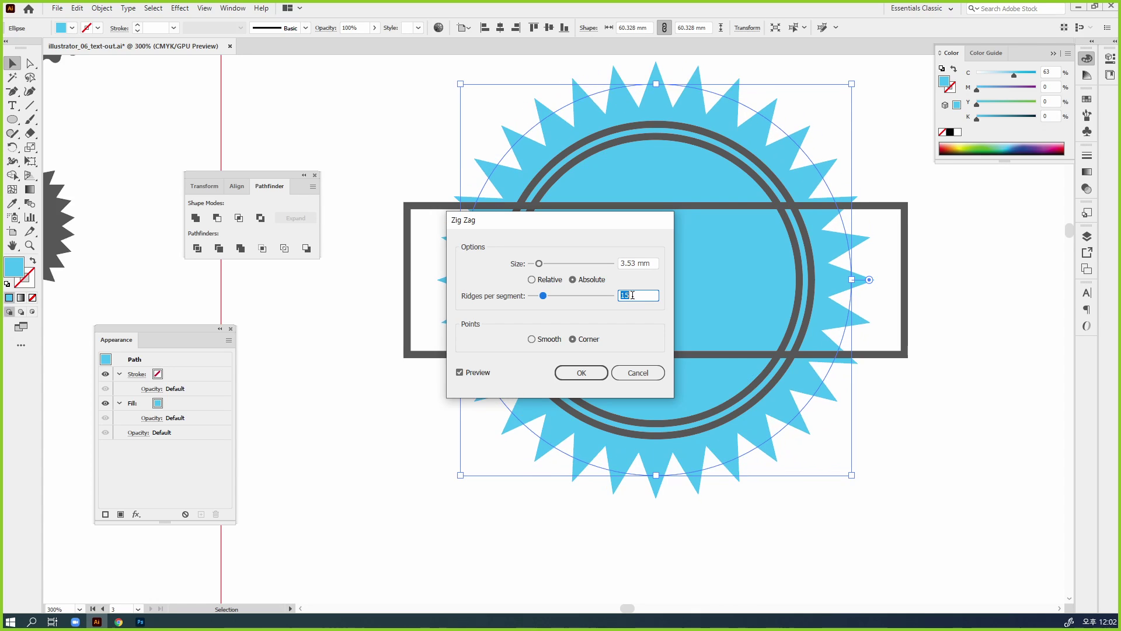
key("Up")
key("Up")
key("Up")
key("Up")
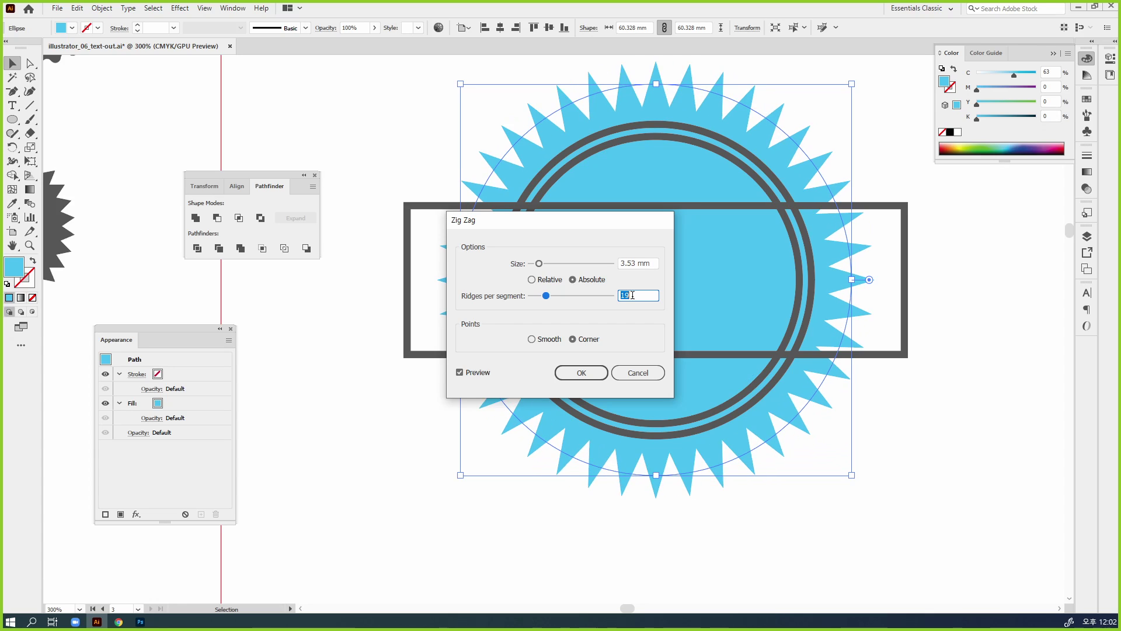
key("Up")
key("Up")
key("Up")
key("Up")
key("Up")
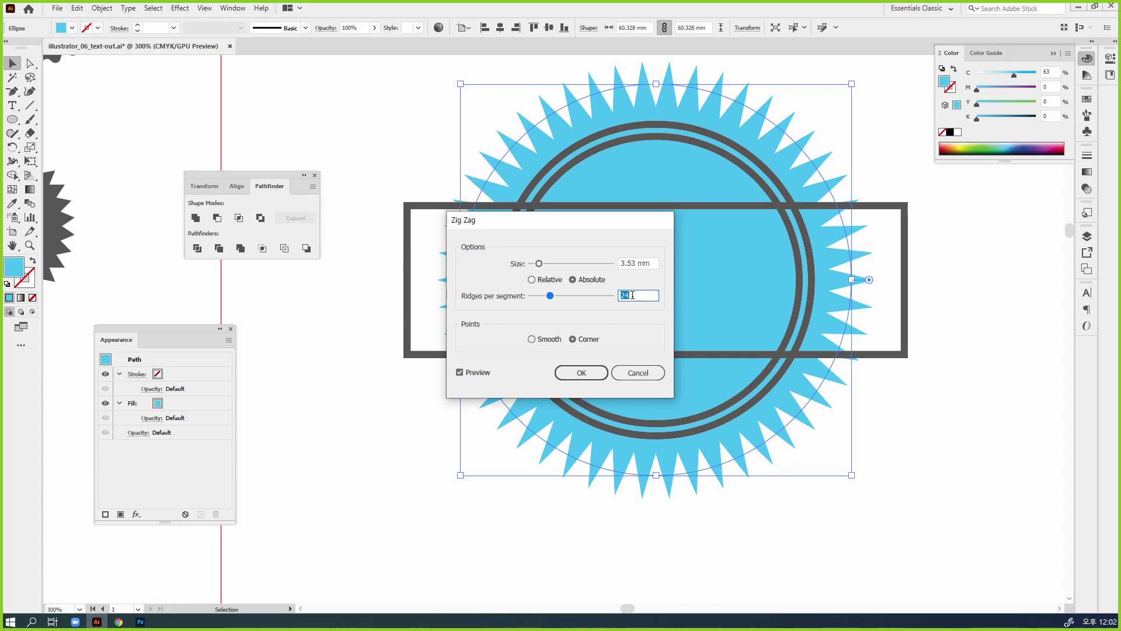
key("Up")
key("Up")
key("Up")
key("Up")
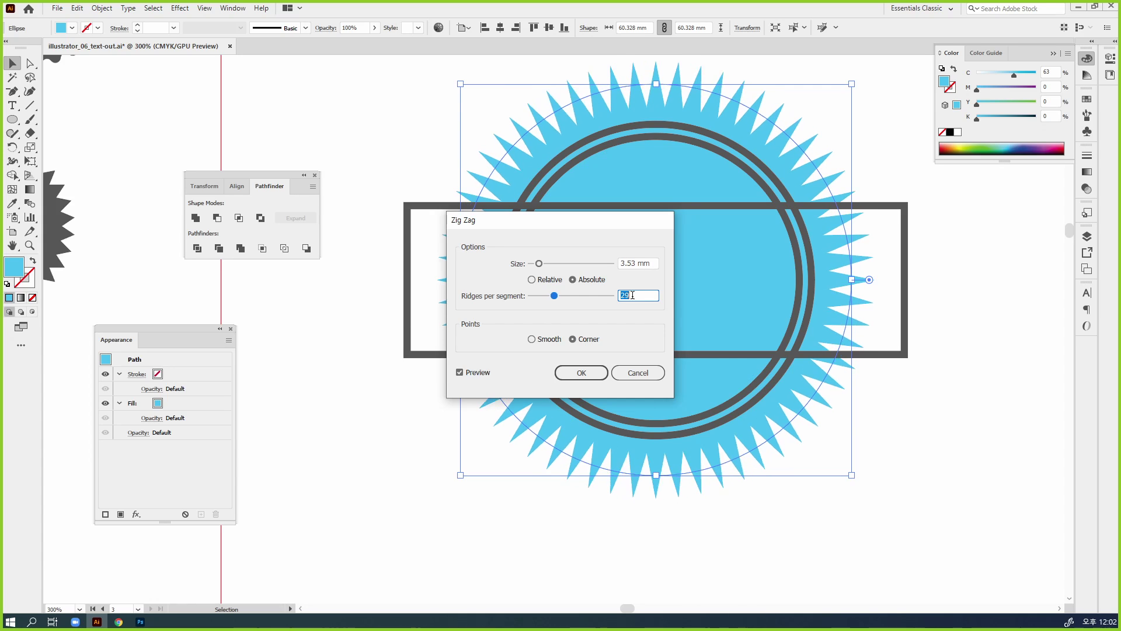
key("Up")
key("Up")
key("Up")
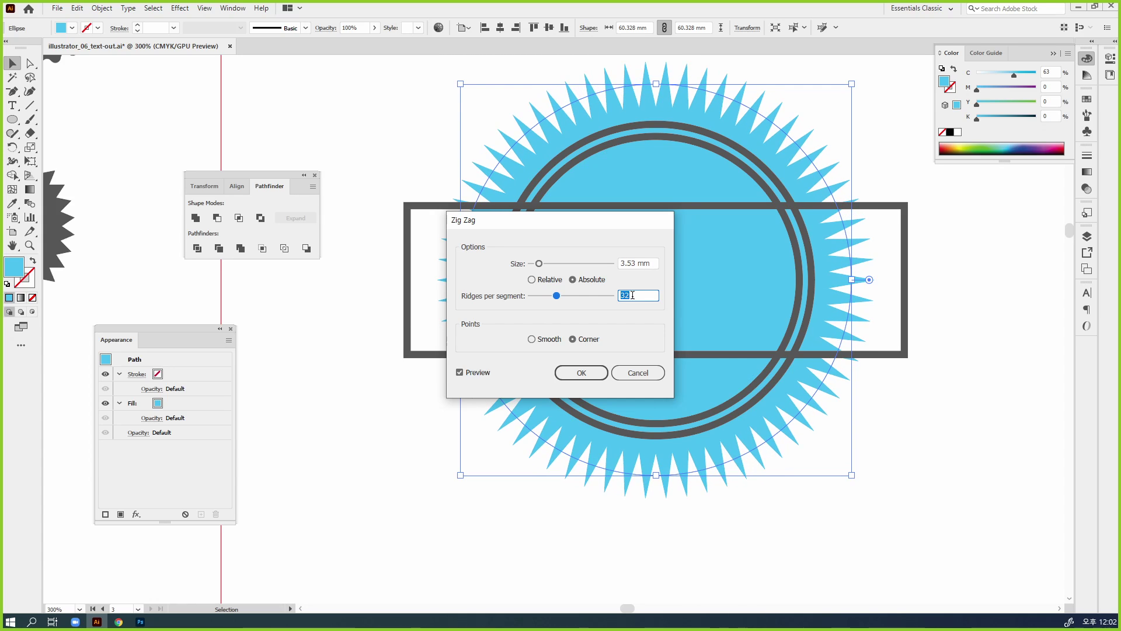
Step: Reduce the previewed Zig Zag effect to 16 ridges per segment
key("Down")
key("Down")
key("Down")
key("Down")
key("Down")
key("Down")
key("Down")
key("Down")
key("Down")
key("Down")
key("Down")
key("Down")
key("Down")
key("Down")
key("Down")
key("Down")
key("Down")
key("Down")
key("Down")
key("Down")
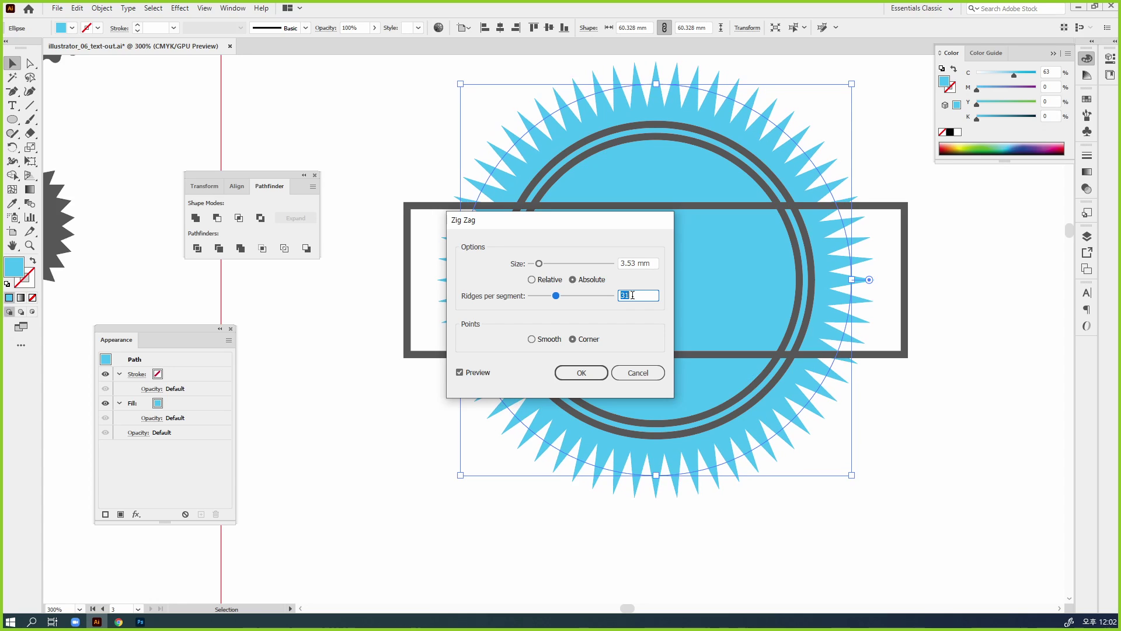
key("Up")
key("Up")
key("Up")
key("Up")
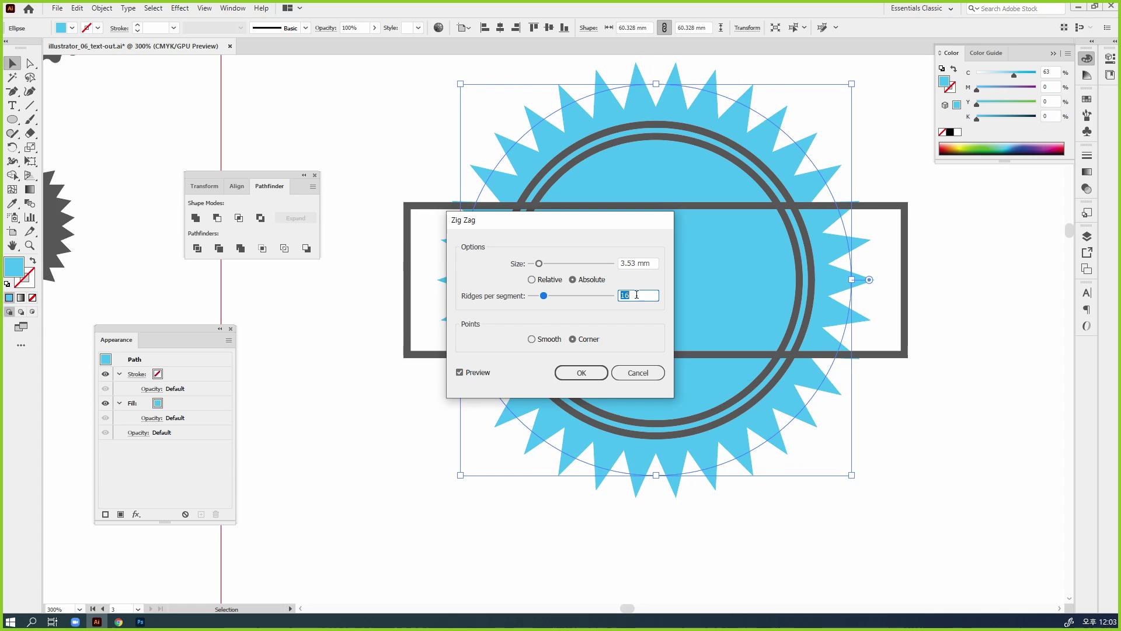
Step: Try Zig Zag sizes of 0 mm and 2 mm on the circle, and cancel the effect
left_click(634, 259)
key("Down")
key("Down")
key("Down")
key("Down")
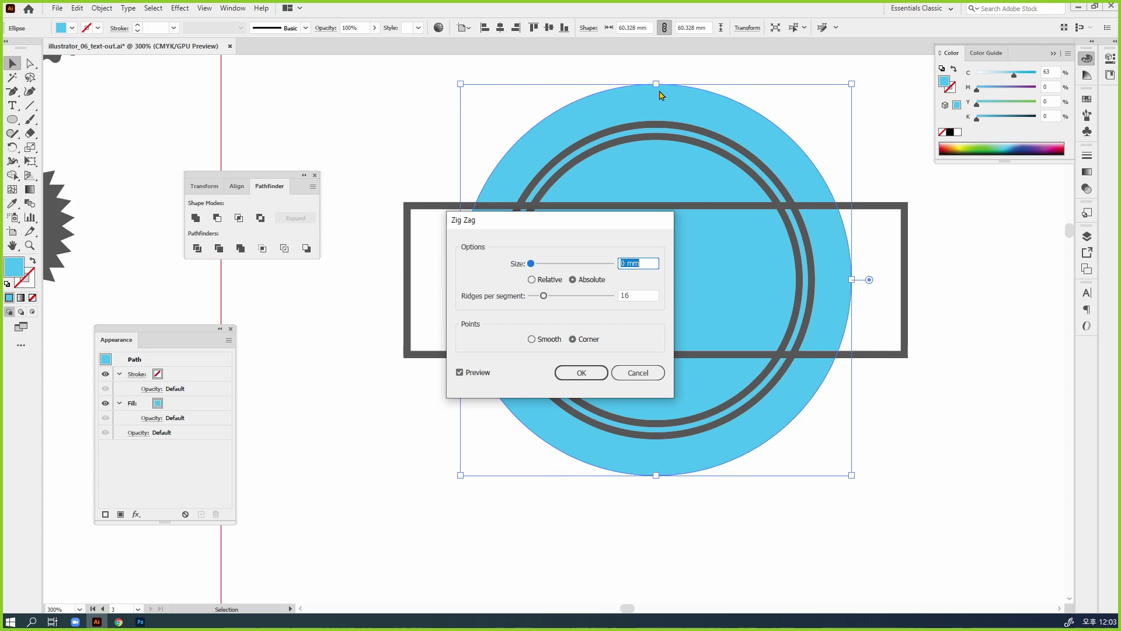
key("Up")
key("Up")
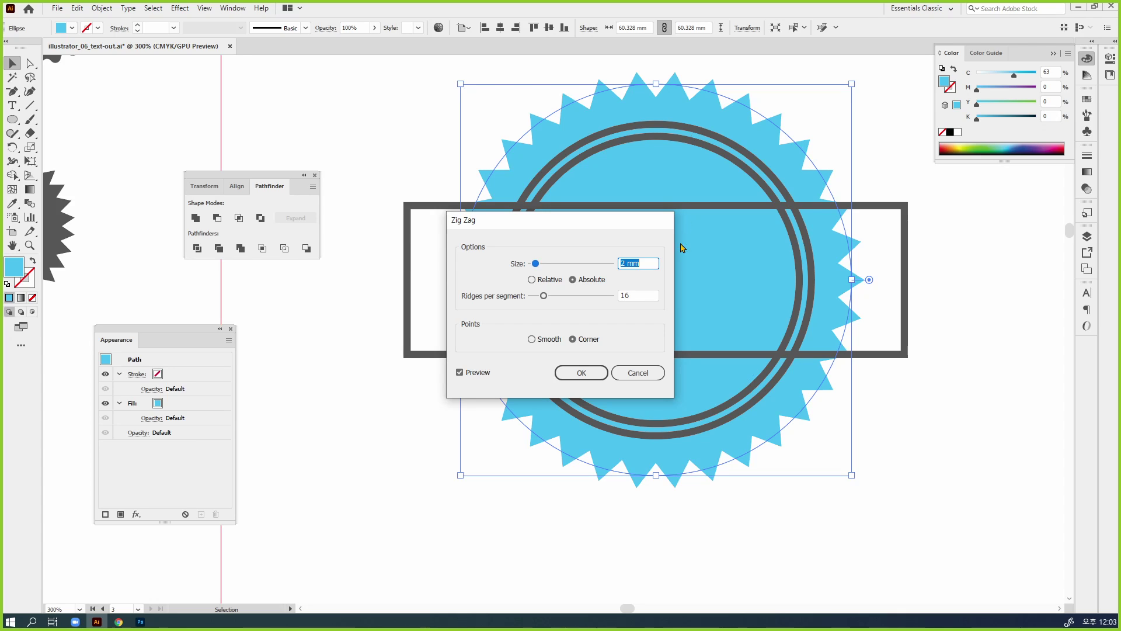
left_click(639, 372)
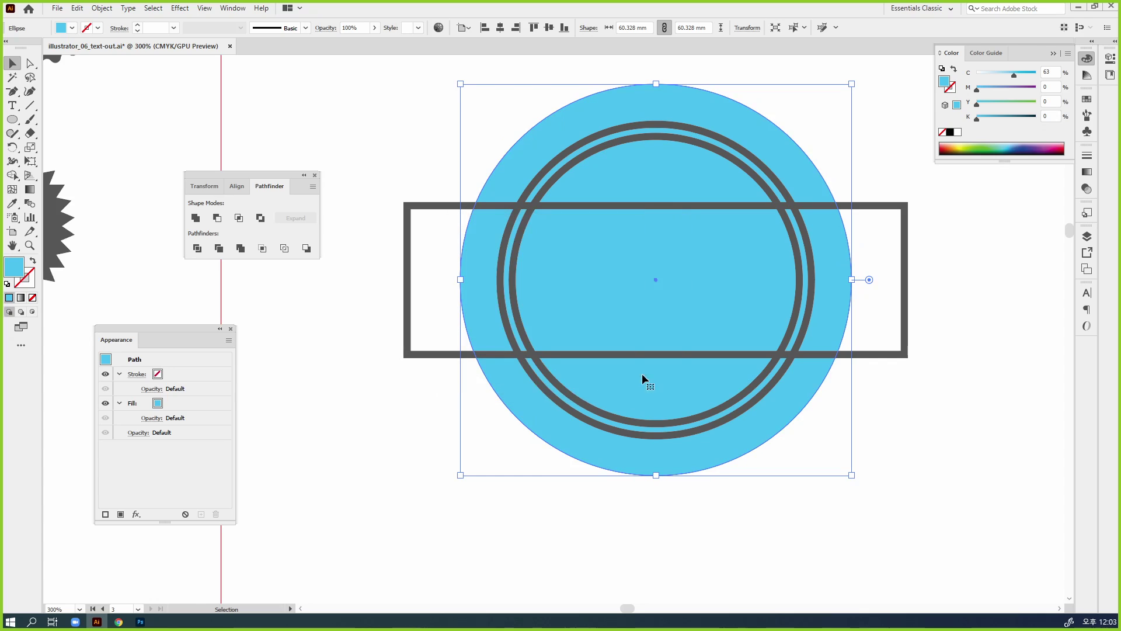
Step: Swap the circle's blue fill to its stroke and start a Zig Zag effect with smooth points, comparing them with corner points
left_click(33, 260)
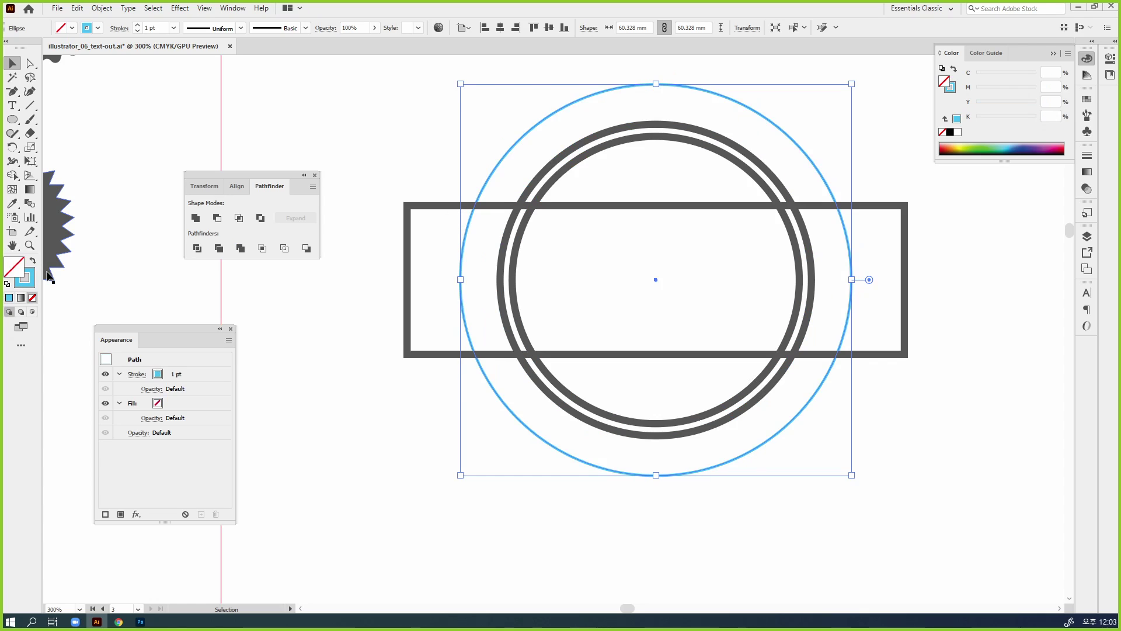
left_click(180, 8)
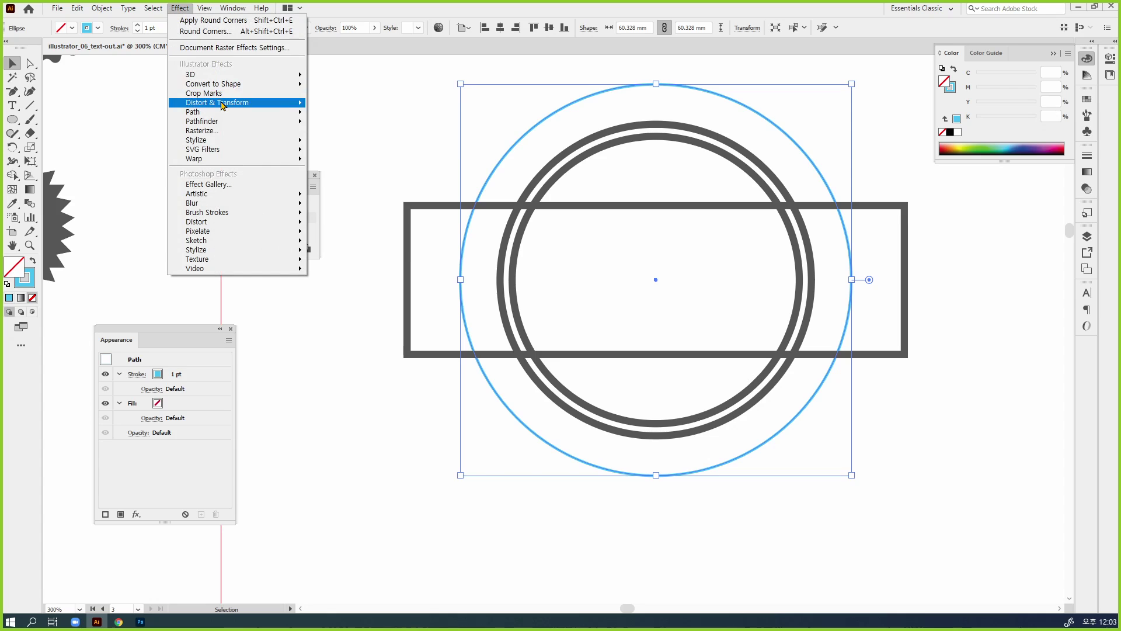
mouse_move(223, 105)
left_click(376, 182)
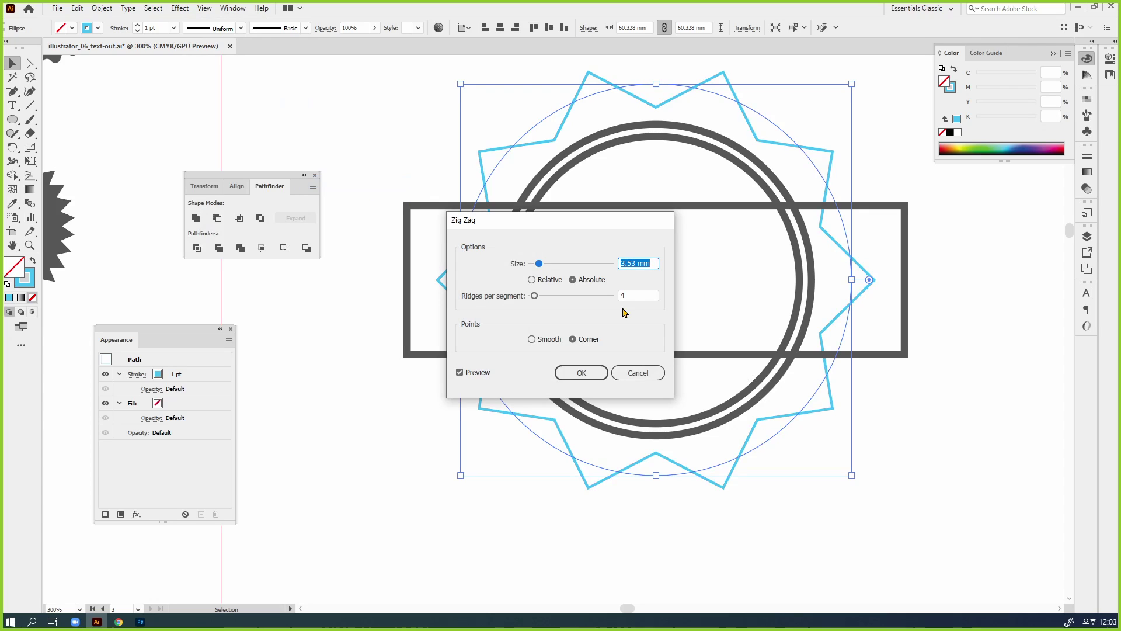
left_click(546, 341)
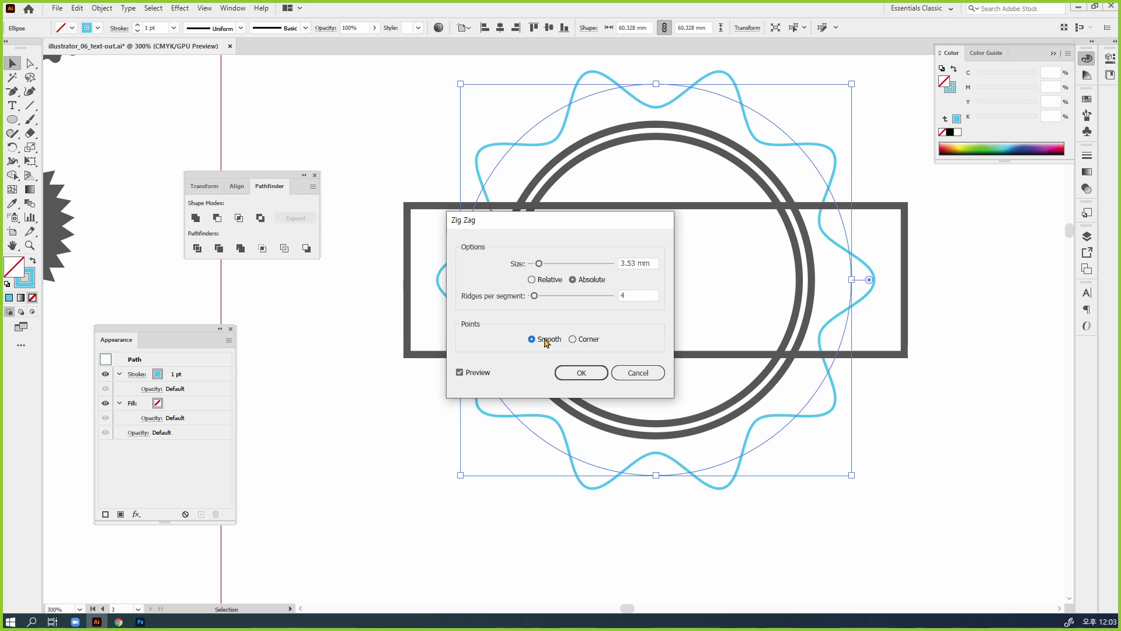
left_click(580, 345)
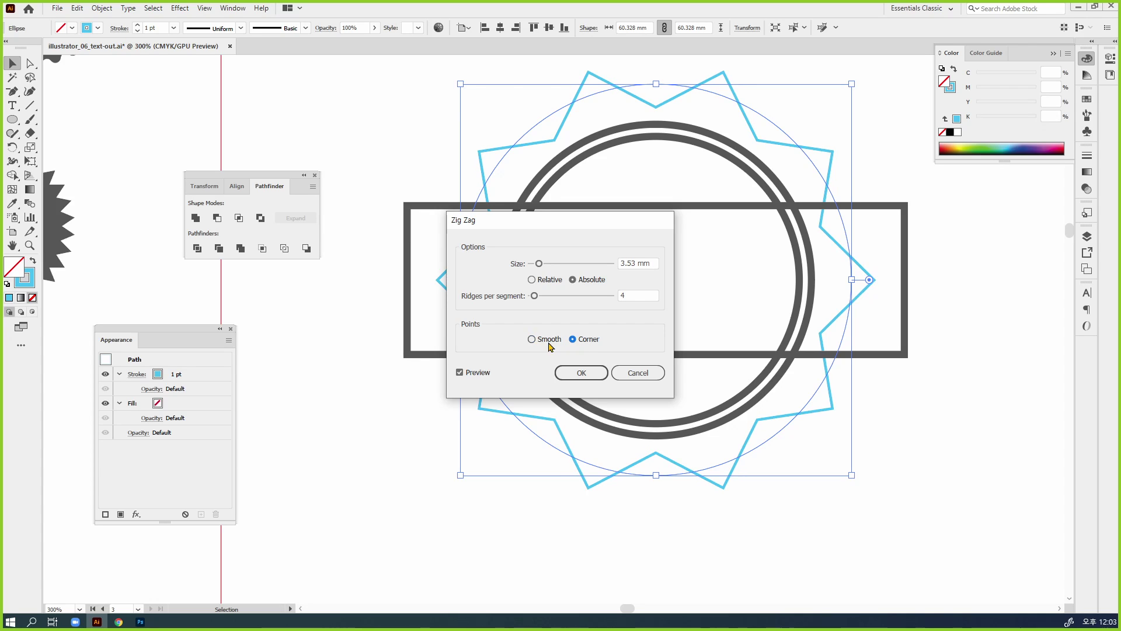
left_click(548, 345)
Step: Set the Zig Zag effect to 16 ridges per segment
left_click(636, 296)
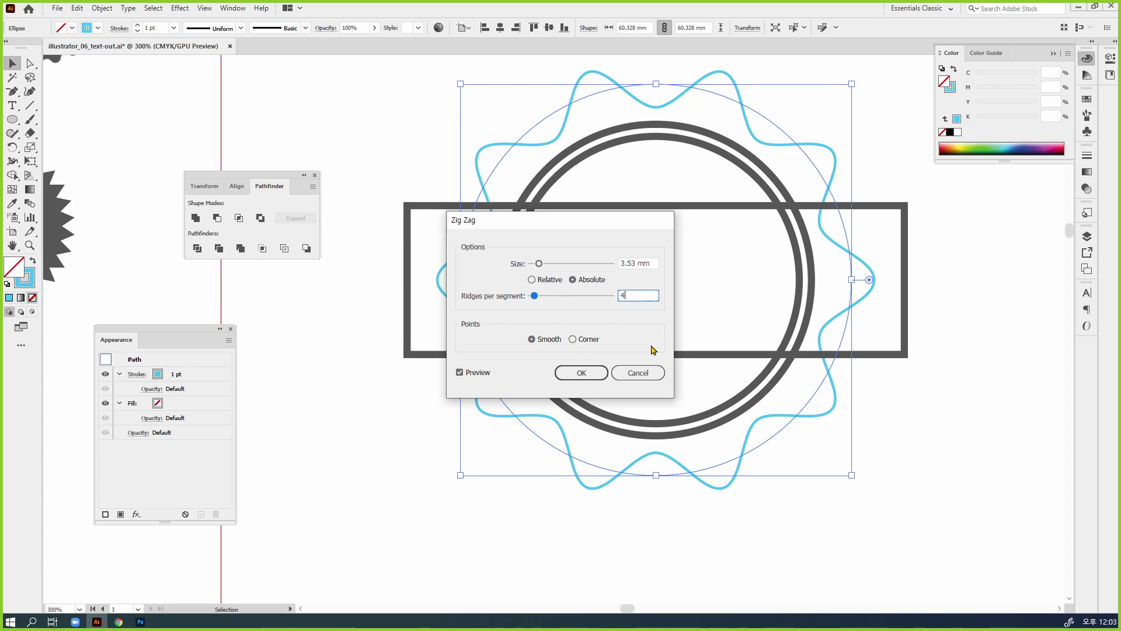
key("Up")
key("Up")
key("Up")
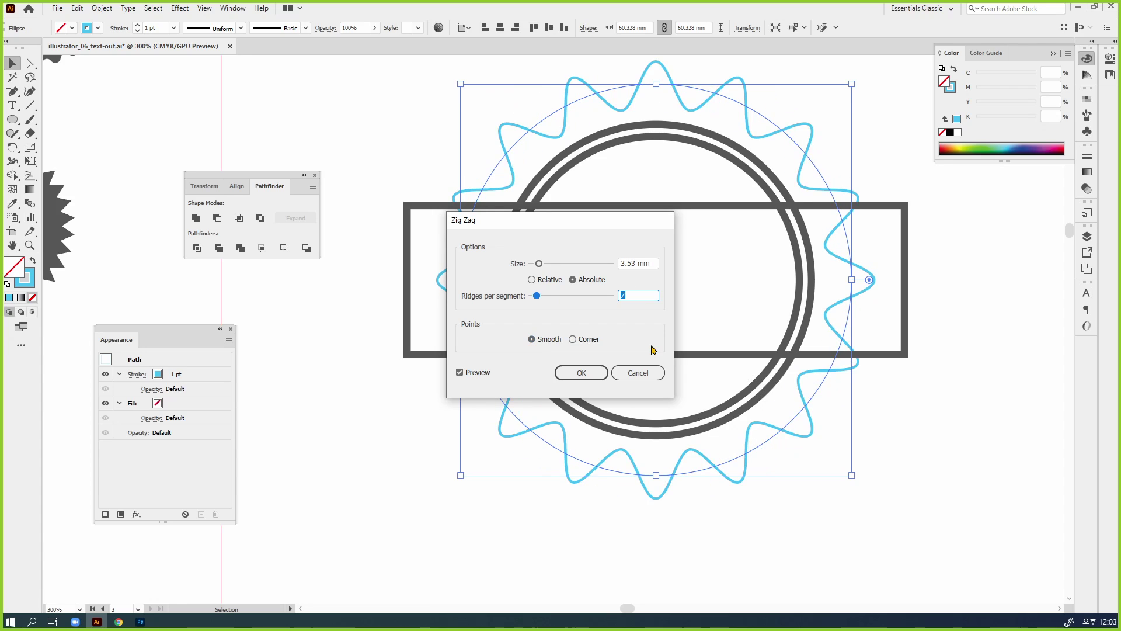
key("Up")
key("Up")
key("Up")
key("Up")
key("Up")
key("Up")
key("Up")
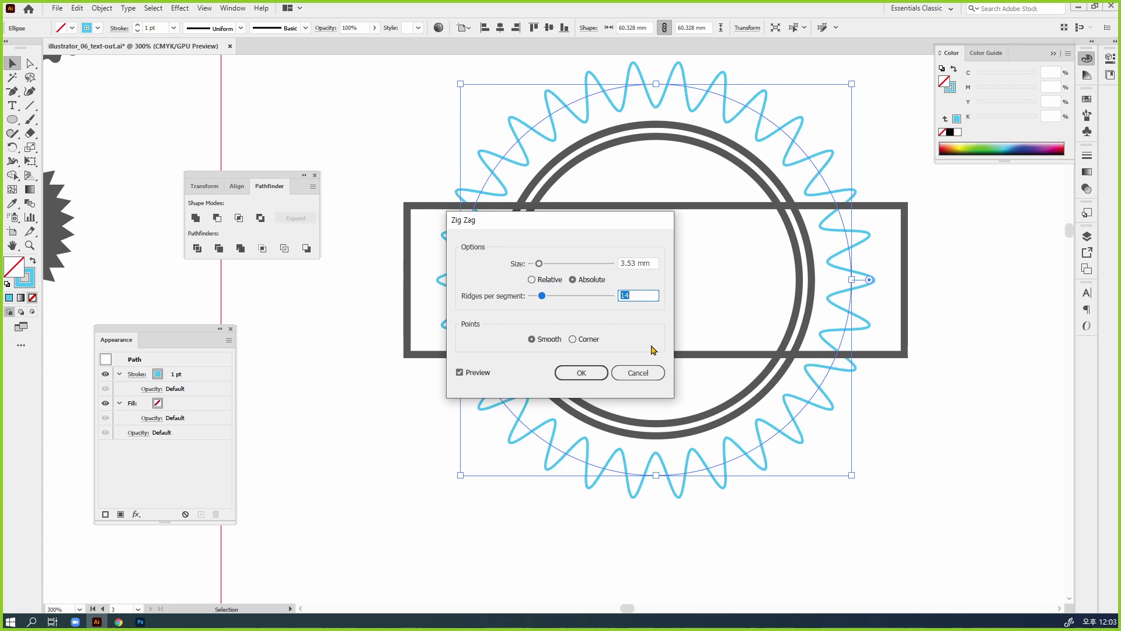
key("Up")
key("Up")
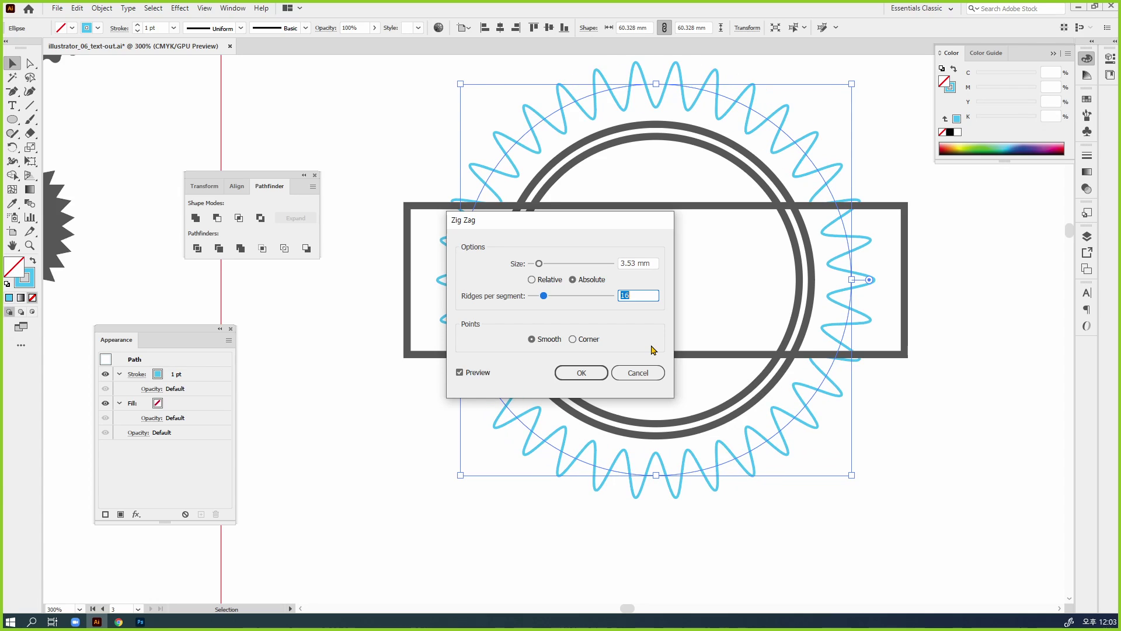
Step: Set the Zig Zag size to 1 mm and choose smooth points after comparing with corner points
double_click(633, 263)
type("1")
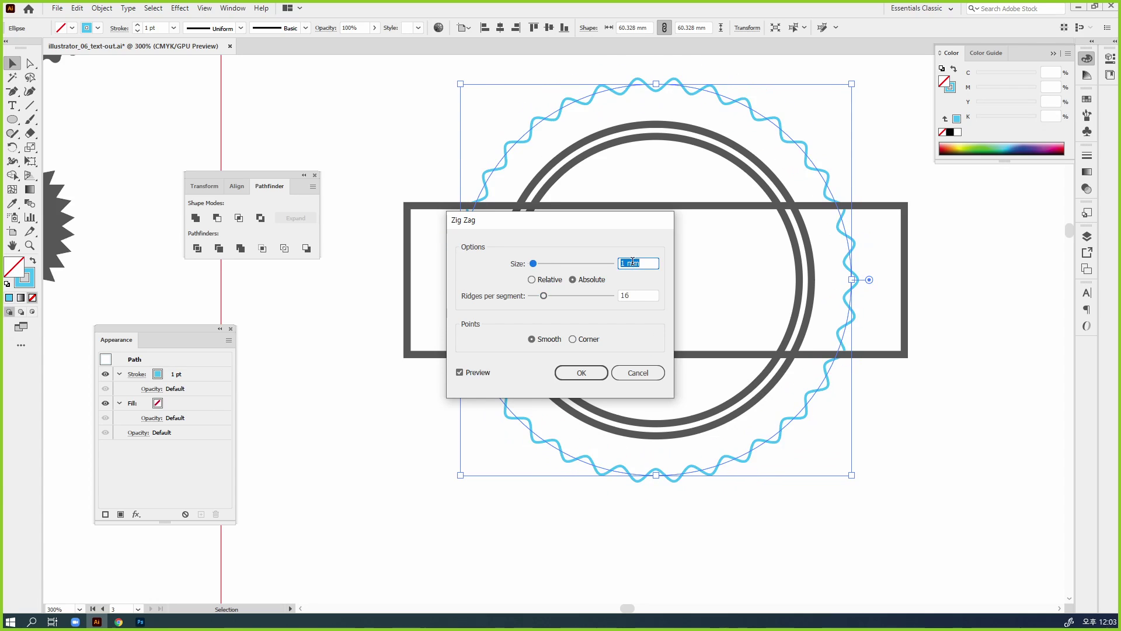
left_click(573, 341)
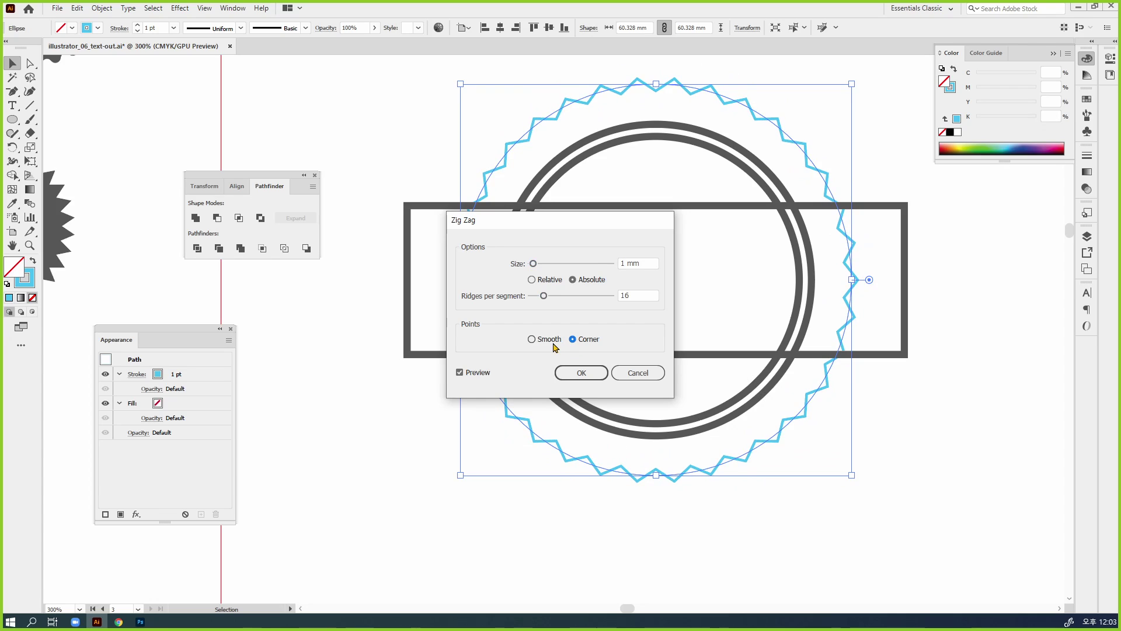
left_click(555, 343)
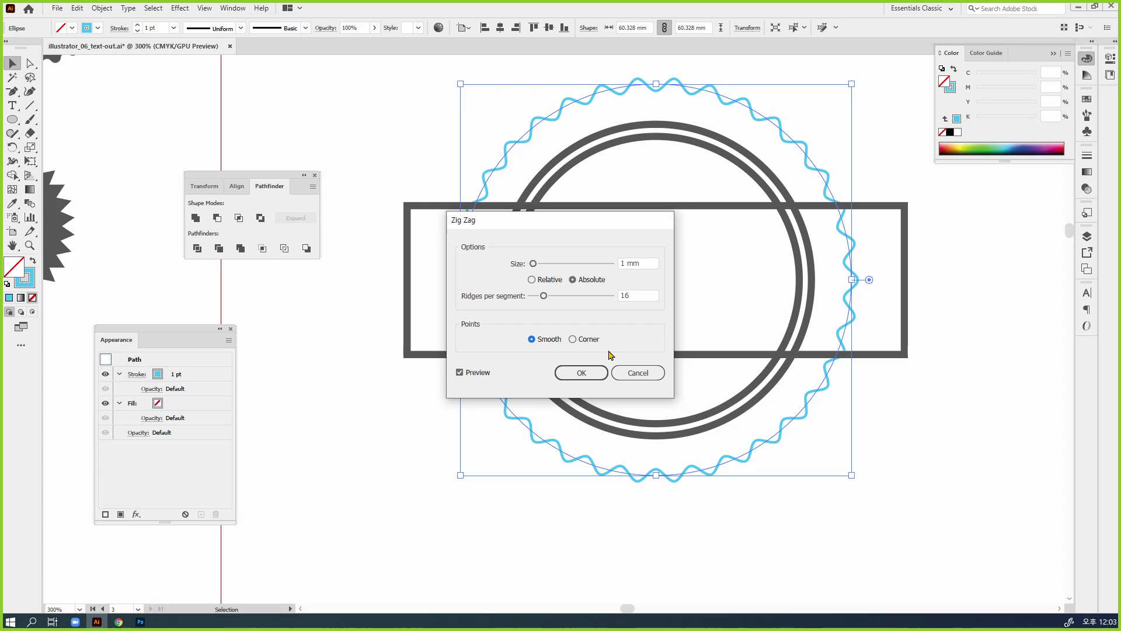
Step: Apply the Zig Zag effect, swap the circle's blue stroke to its fill, and check the live path in outline view
left_click(582, 373)
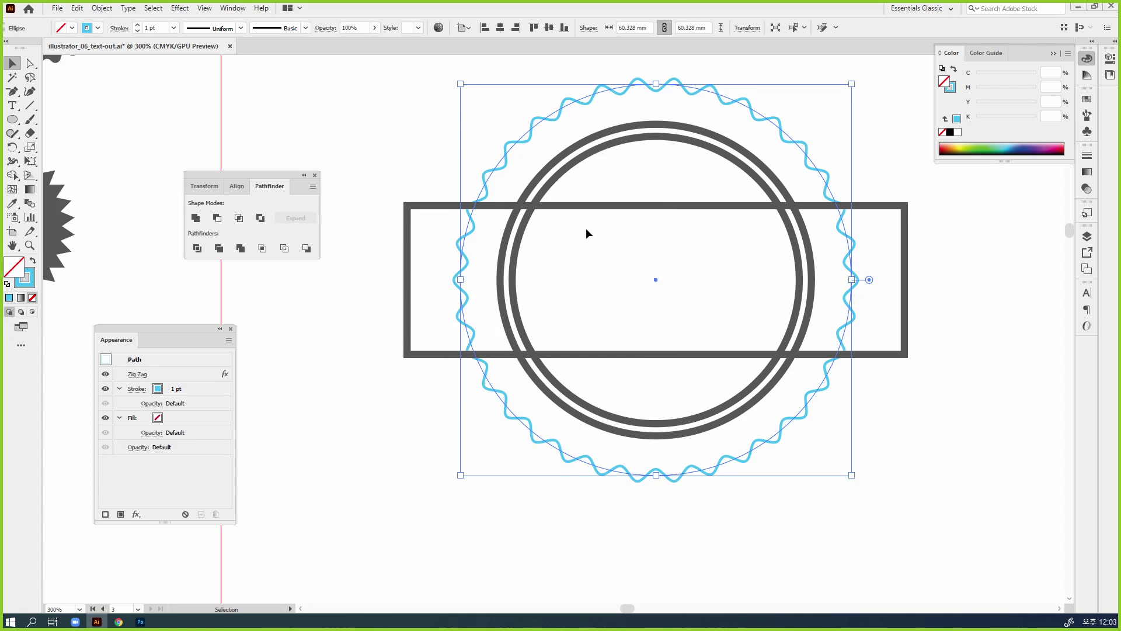
left_click(32, 262)
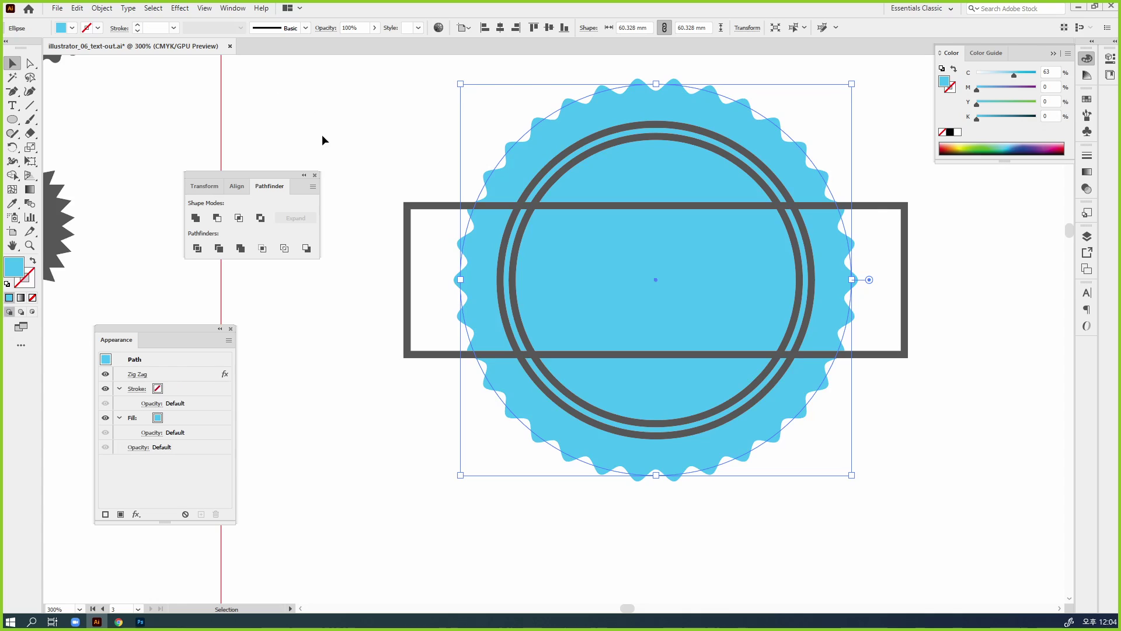
key("ctrl+y")
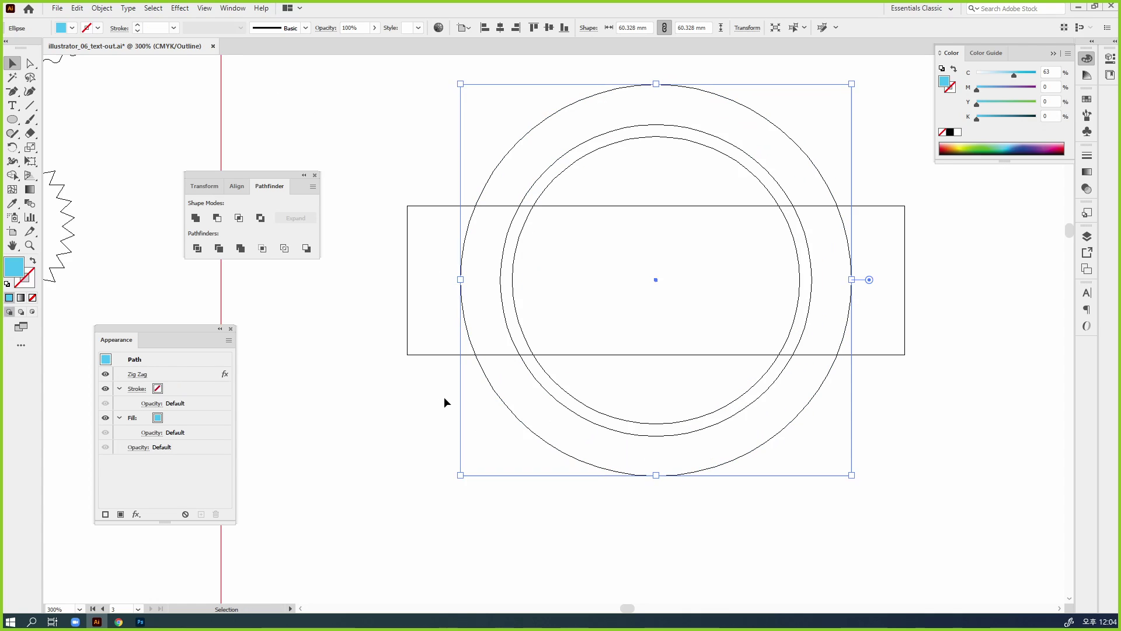
key("ctrl+y")
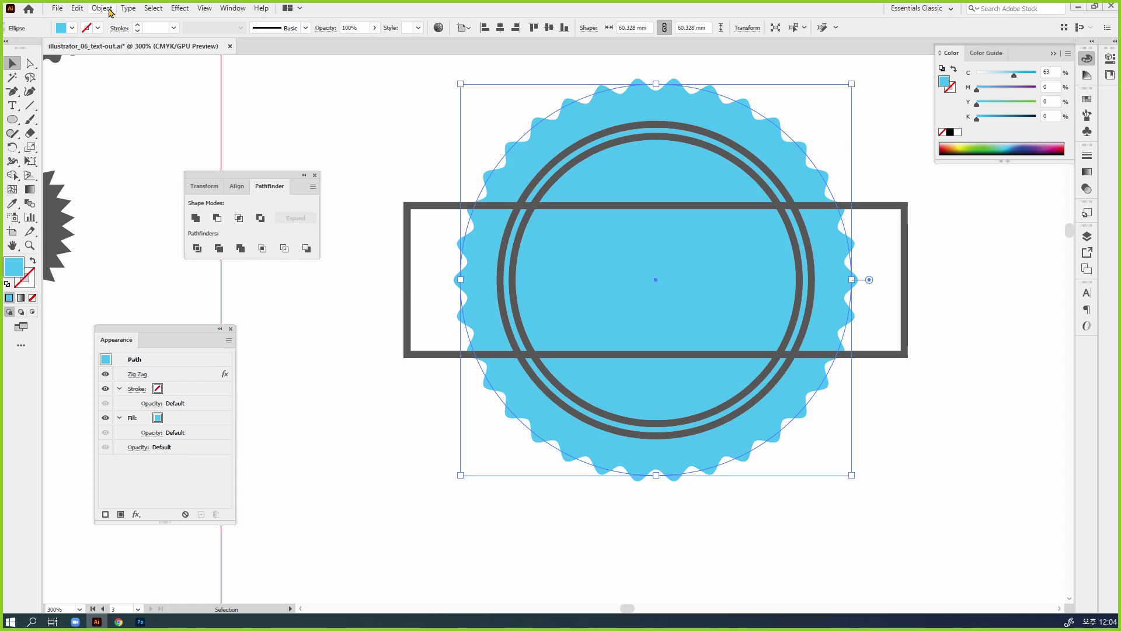
Step: Expand the appearance of the blue zigzag circle and check its new anchor points in outline view
left_click(102, 9)
left_click(171, 158)
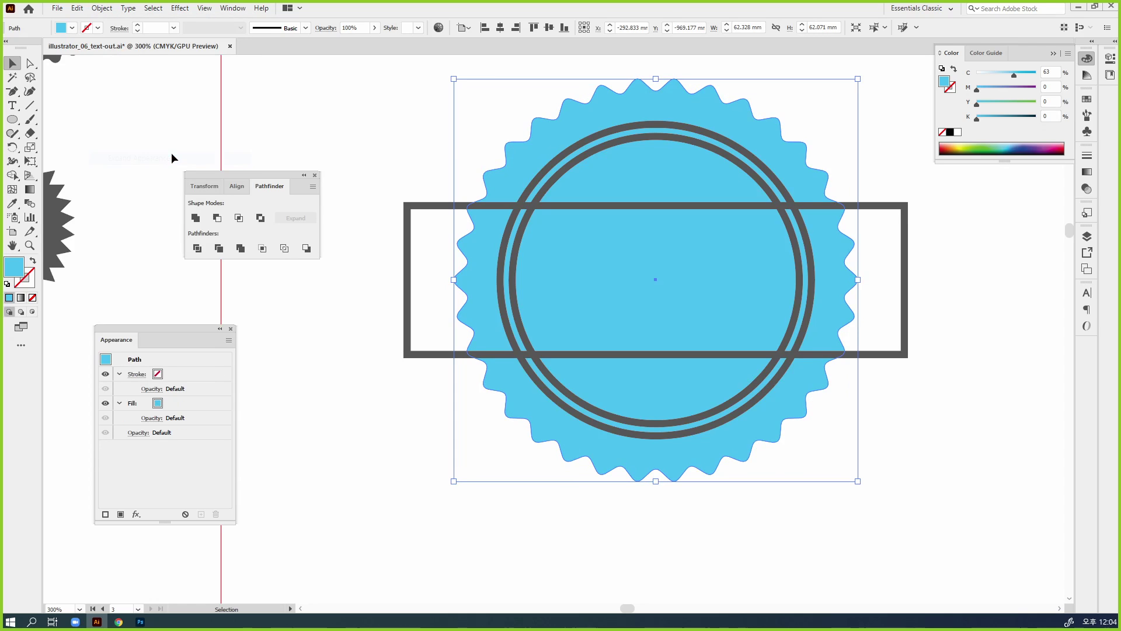
key("ctrl+y")
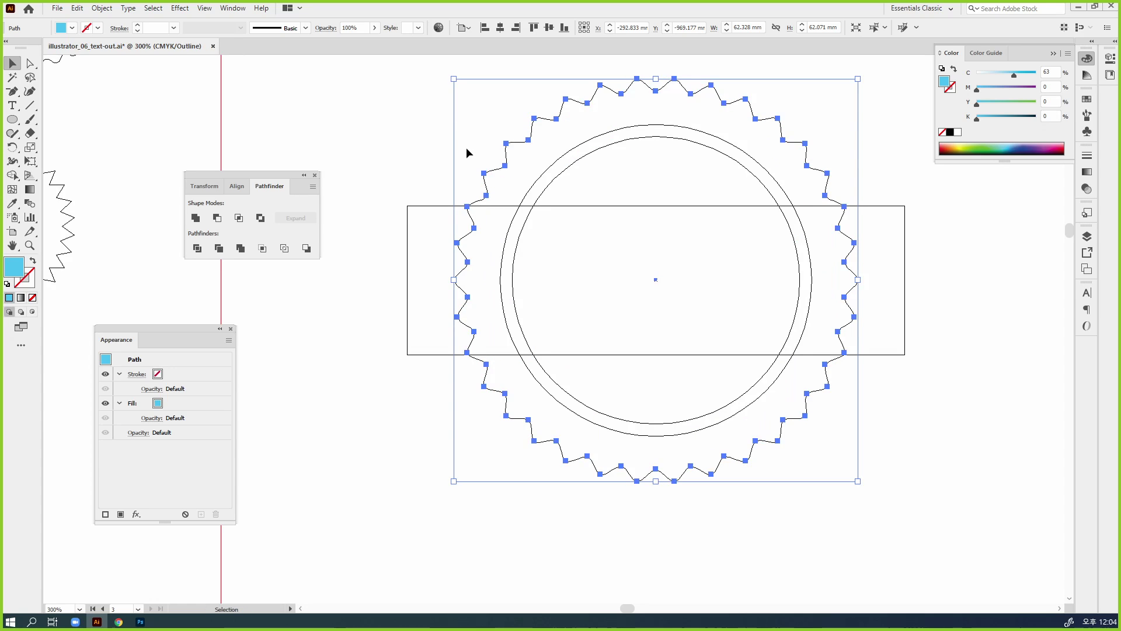
key("ctrl+y")
key("ctrl+minus")
key("ctrl+minus")
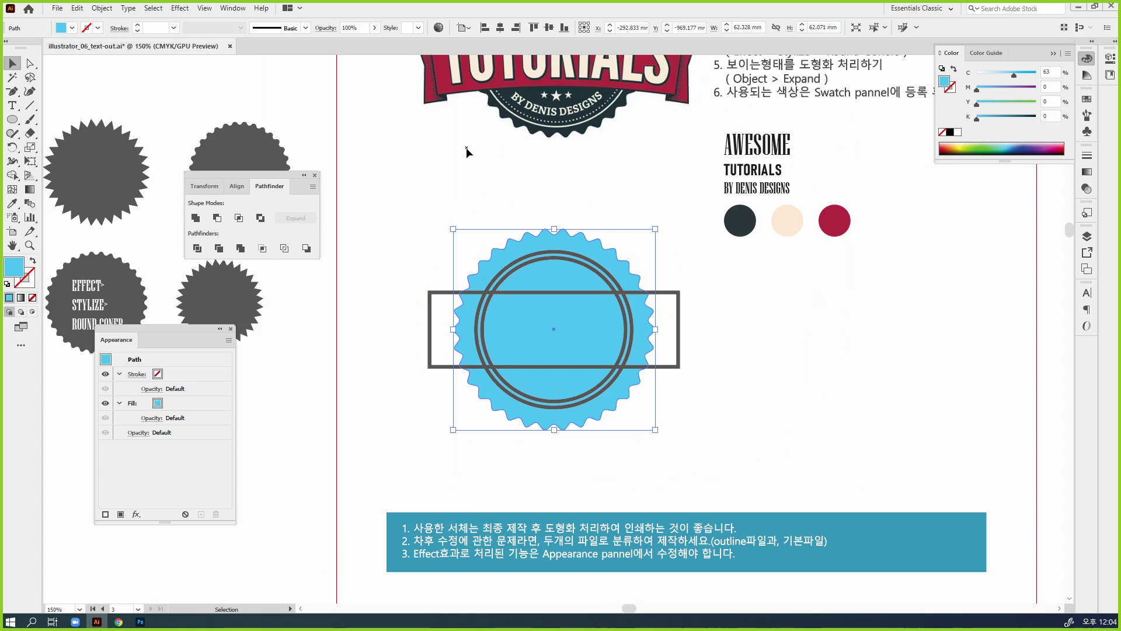
Step: Examine the four gray scalloped sample shapes and the effects listed in their appearance
left_click(466, 147)
left_click_drag(416, 217, 702, 205)
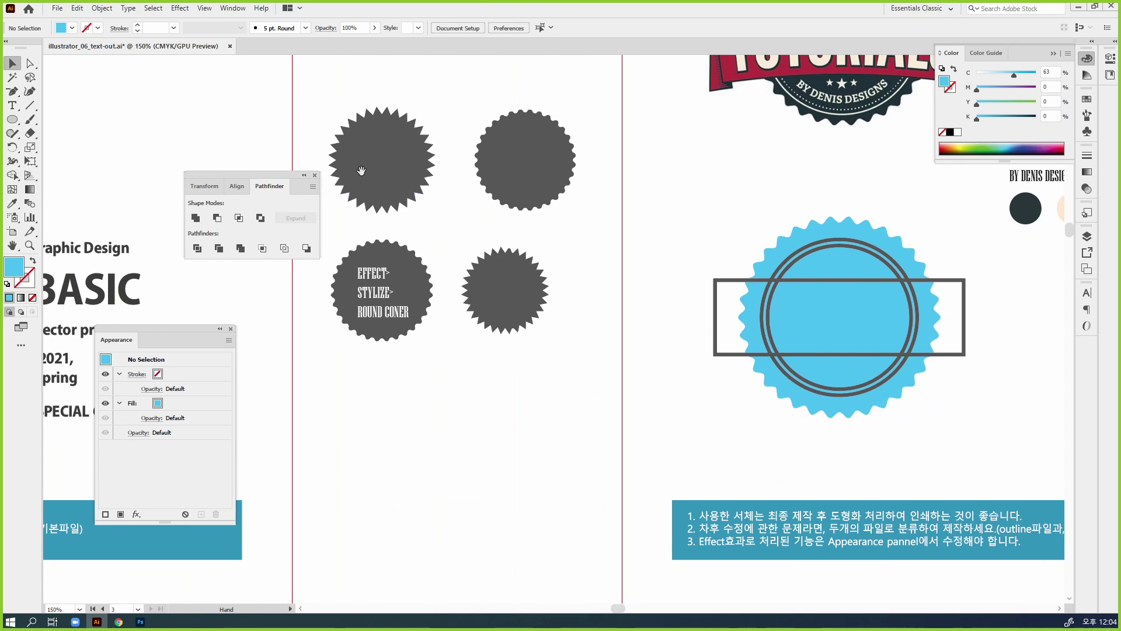
left_click(403, 167)
left_click(501, 153)
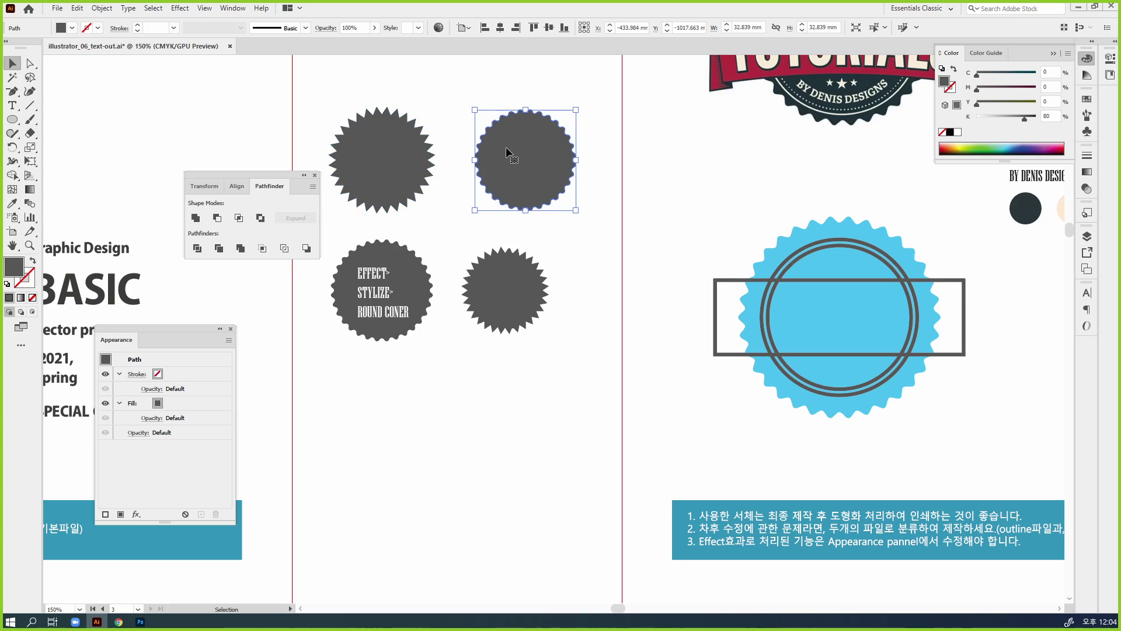
left_click(412, 298)
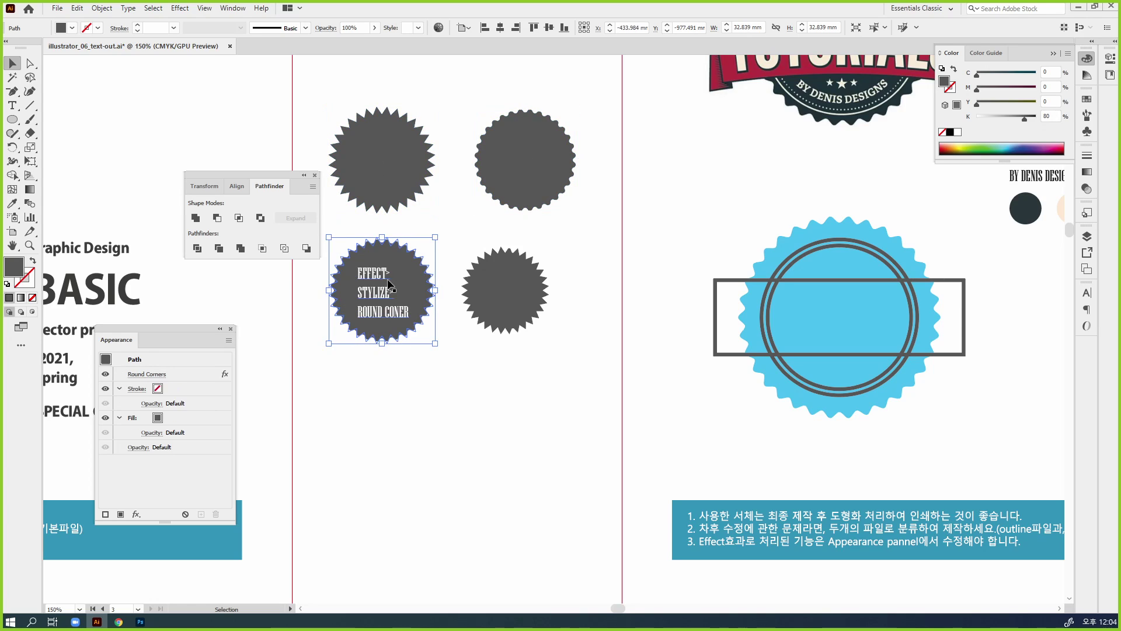
left_click(460, 398)
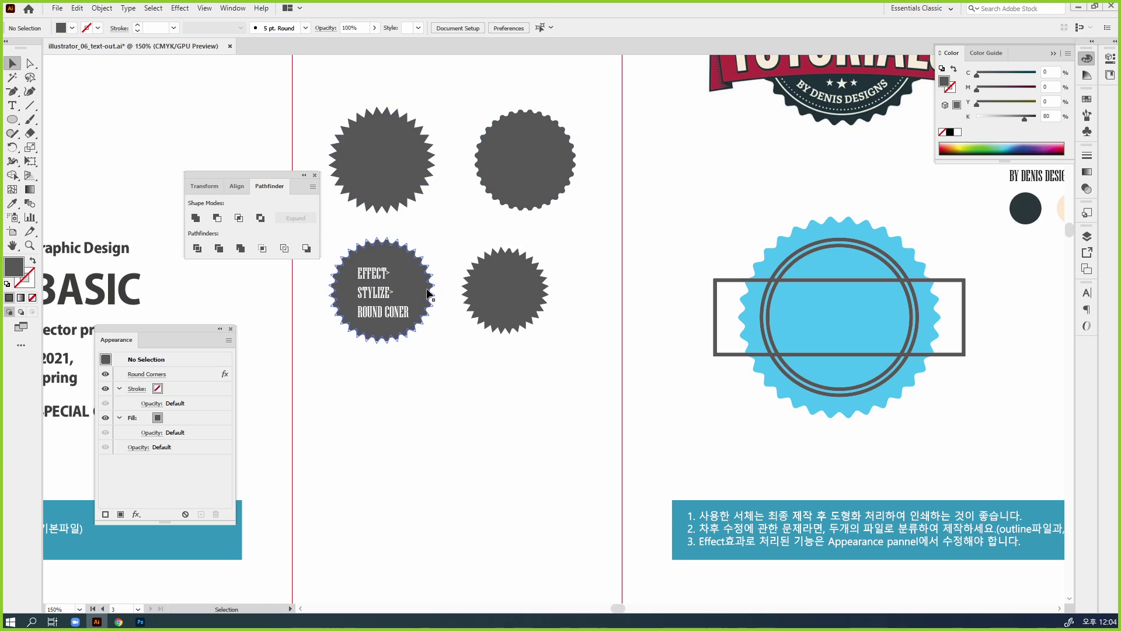
left_click(501, 288)
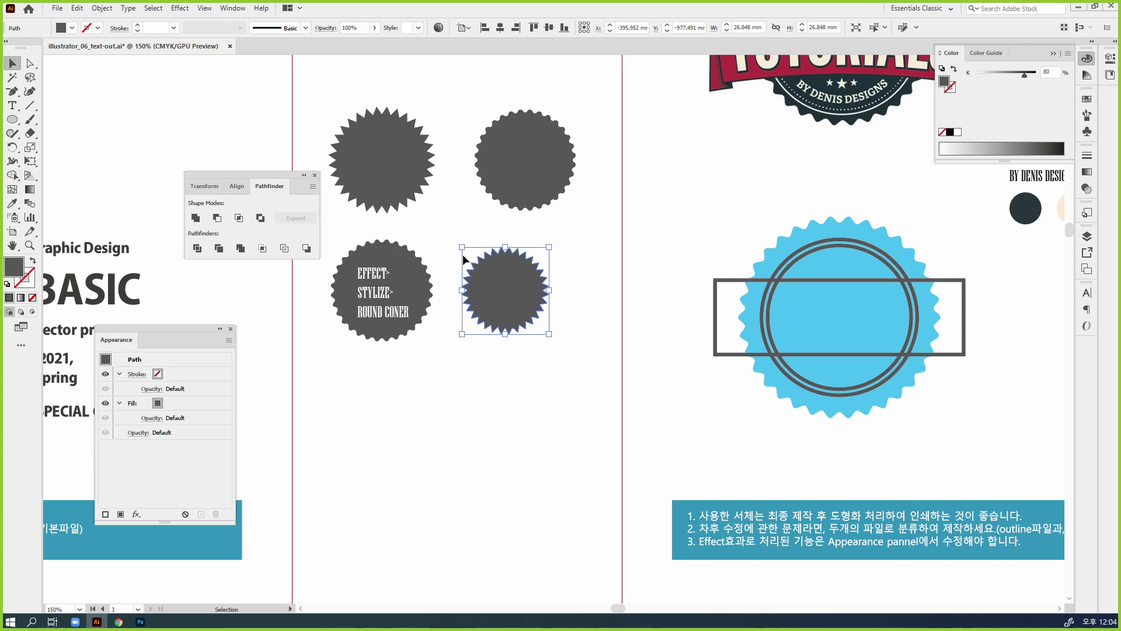
Step: Scale the blue scalloped badge shape down slightly around its center so it sits closer to the rings
left_click(826, 400)
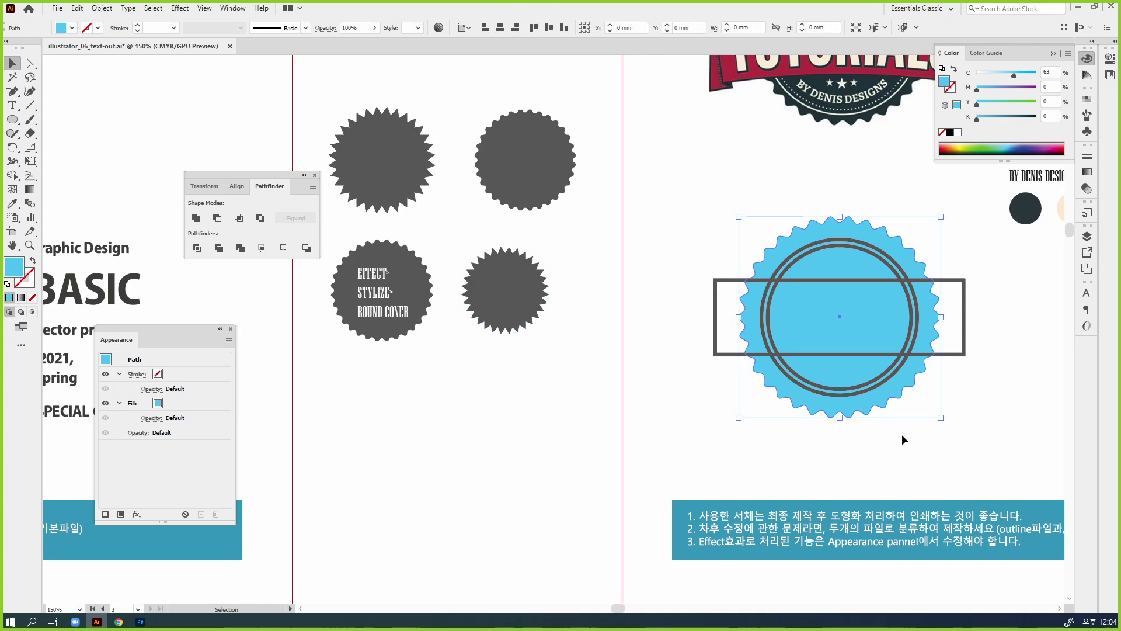
left_click_drag(940, 436, 840, 393)
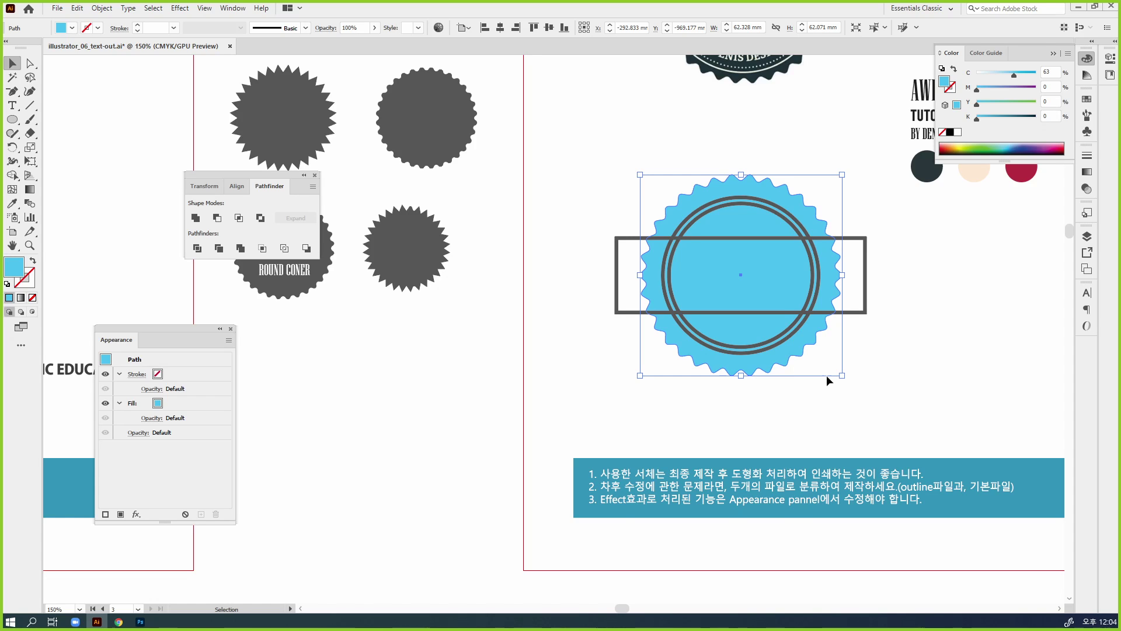
left_click_drag(792, 327, 800, 402)
left_click(783, 346, "ctrl")
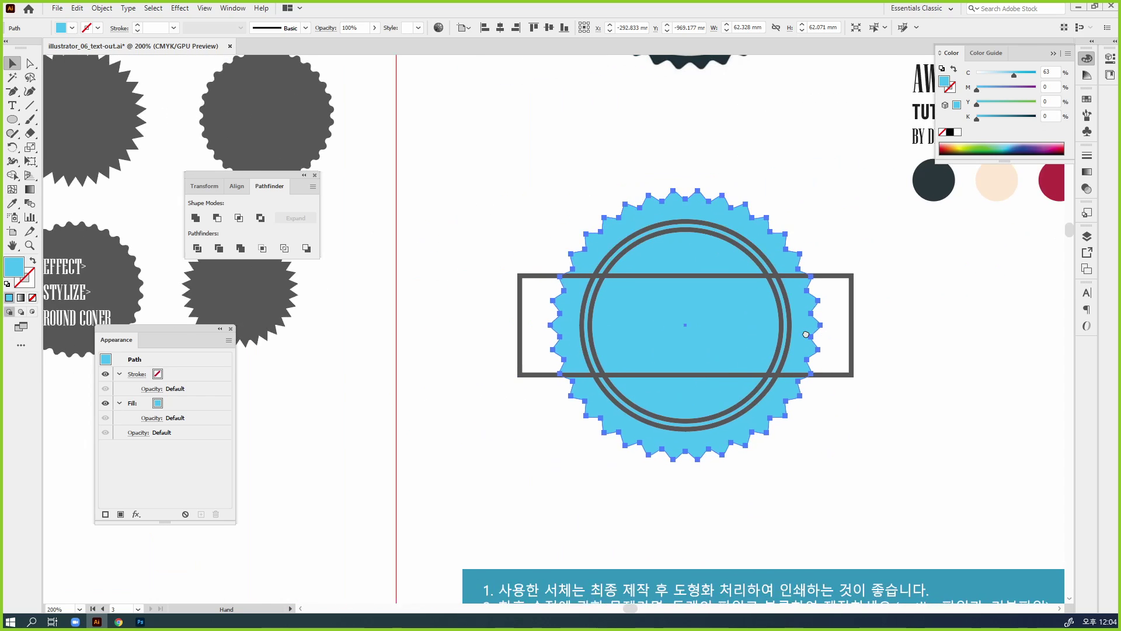
left_click_drag(831, 190, 817, 204)
left_click(924, 359)
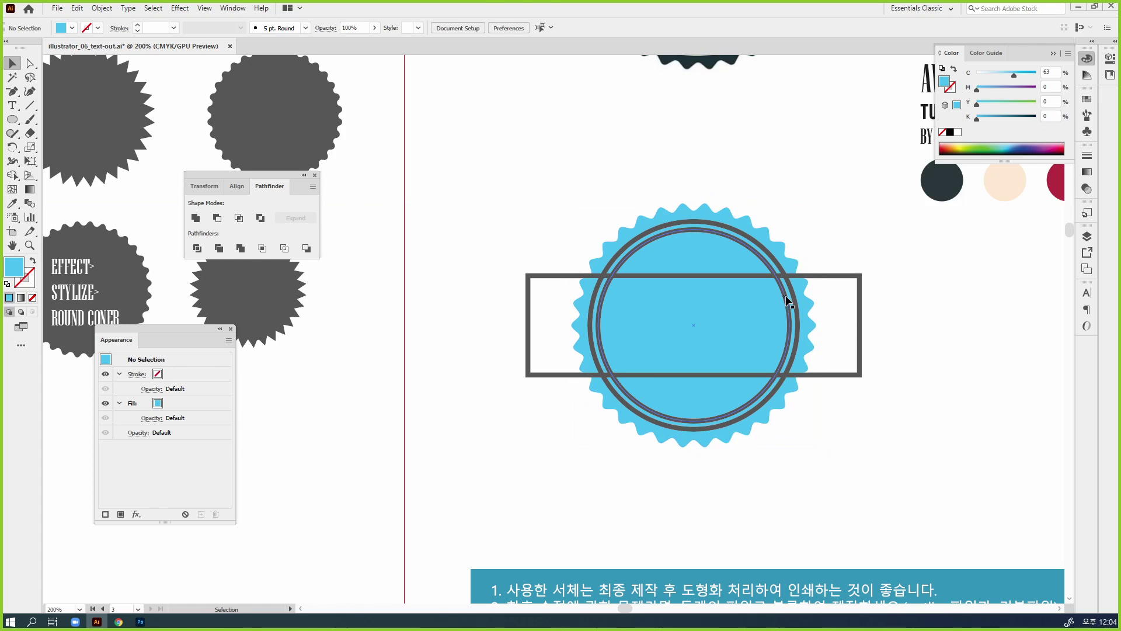
Step: Set the outer ring's stroke weight to 2 pt
left_click(795, 300)
left_click_drag(763, 168, 771, 268)
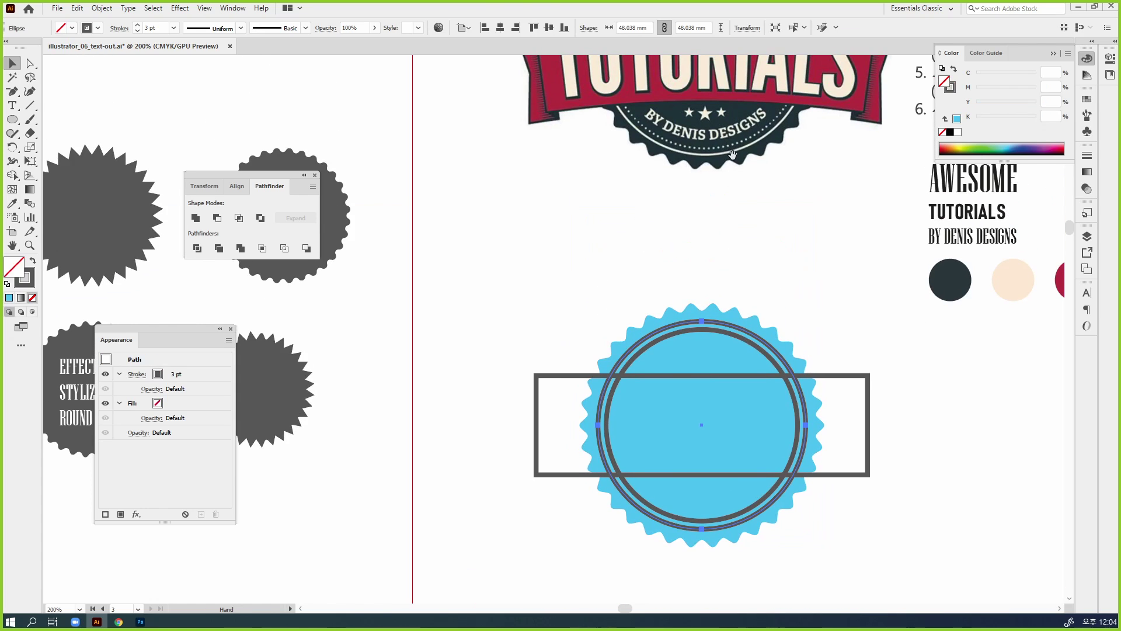
left_click(1087, 155)
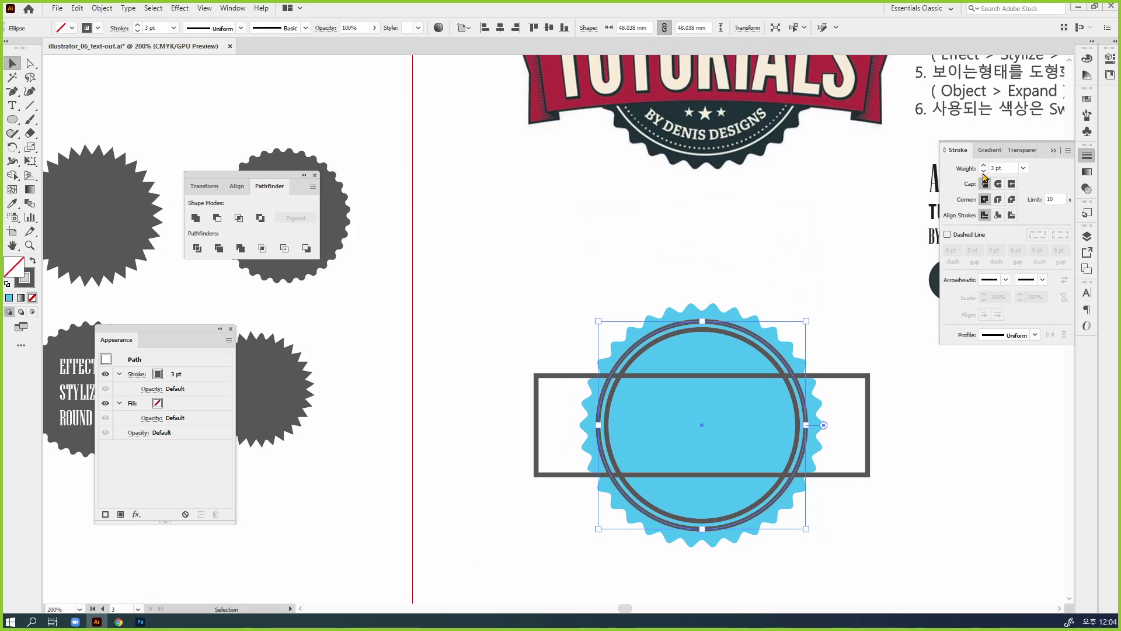
left_click(985, 171)
left_click(985, 171)
left_click(984, 165)
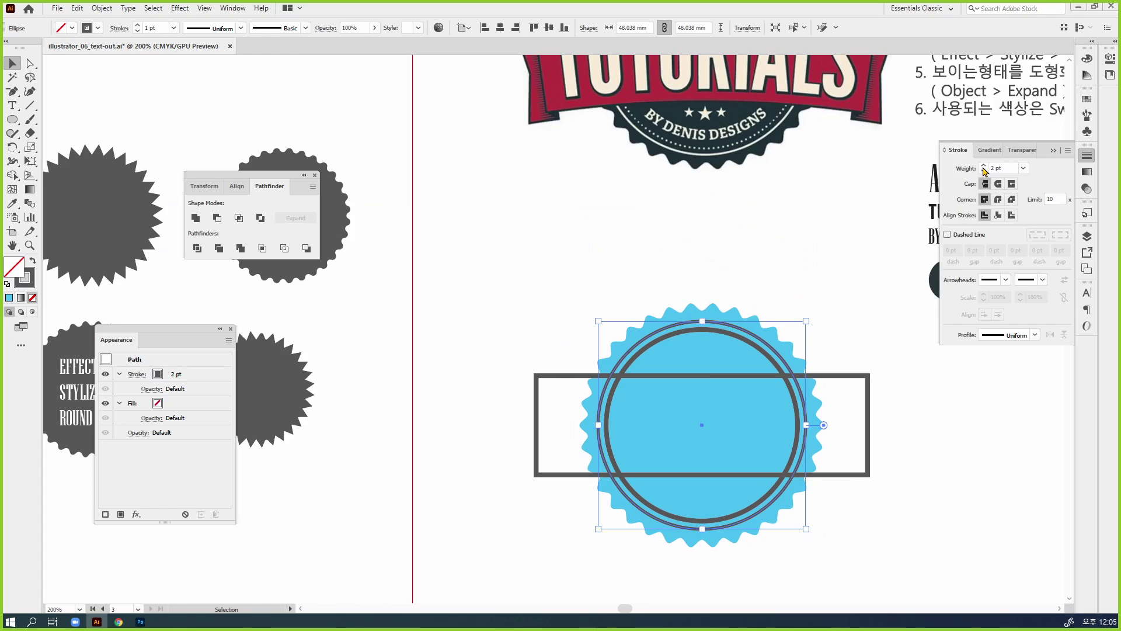
Step: Set the inner ring's stroke weight to 1 pt and turn on a dashed line
left_click(766, 354)
left_click(766, 354)
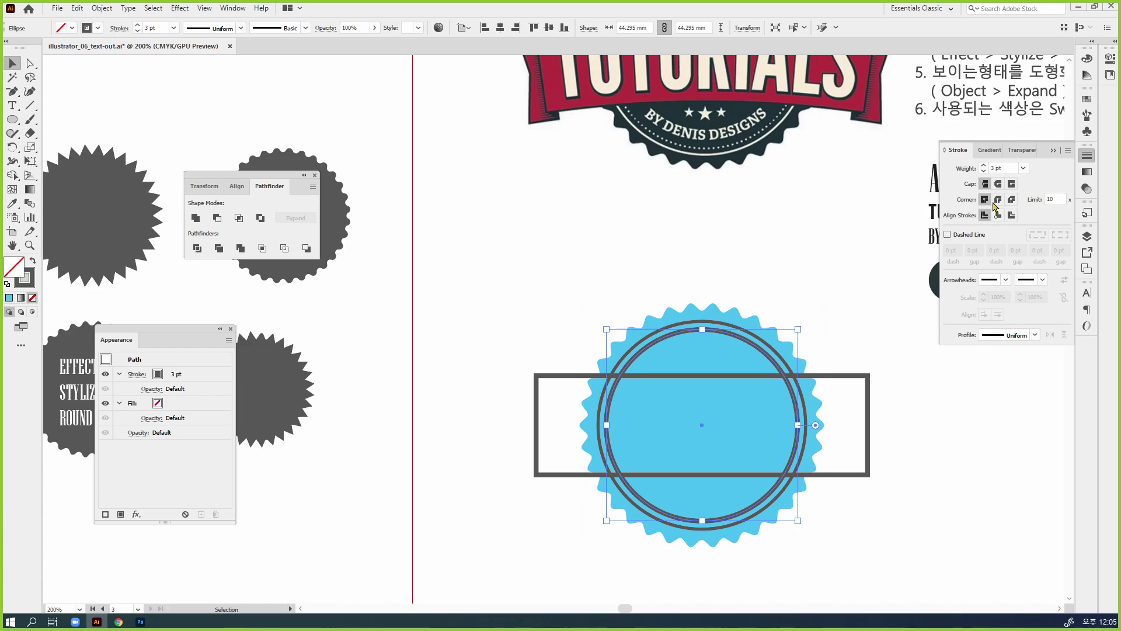
left_click(985, 171)
left_click(984, 173)
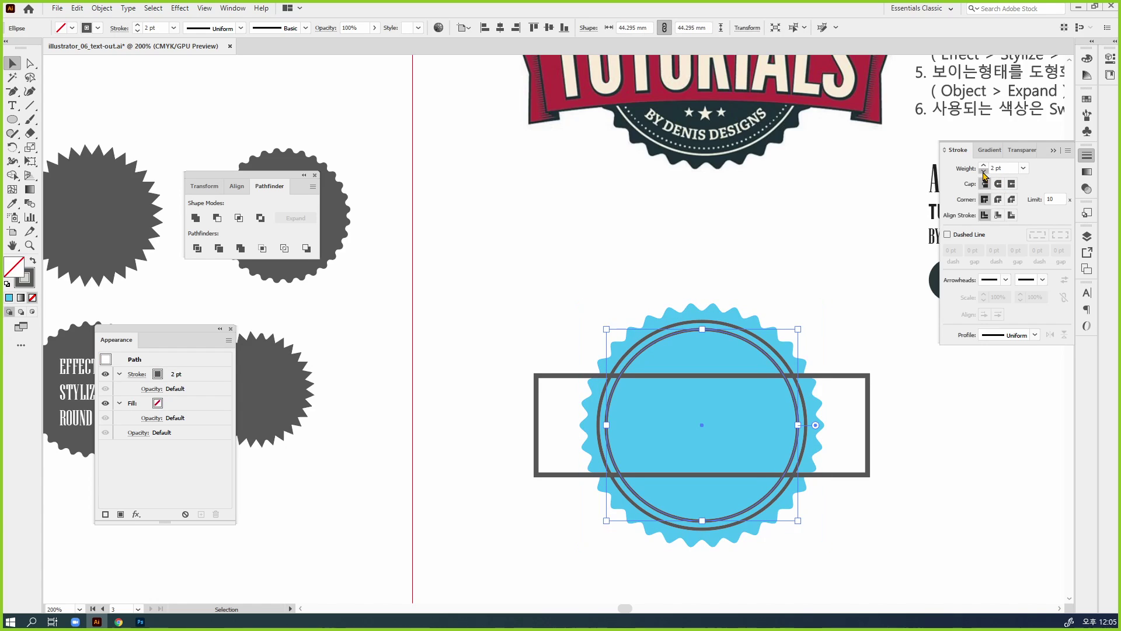
left_click(959, 235)
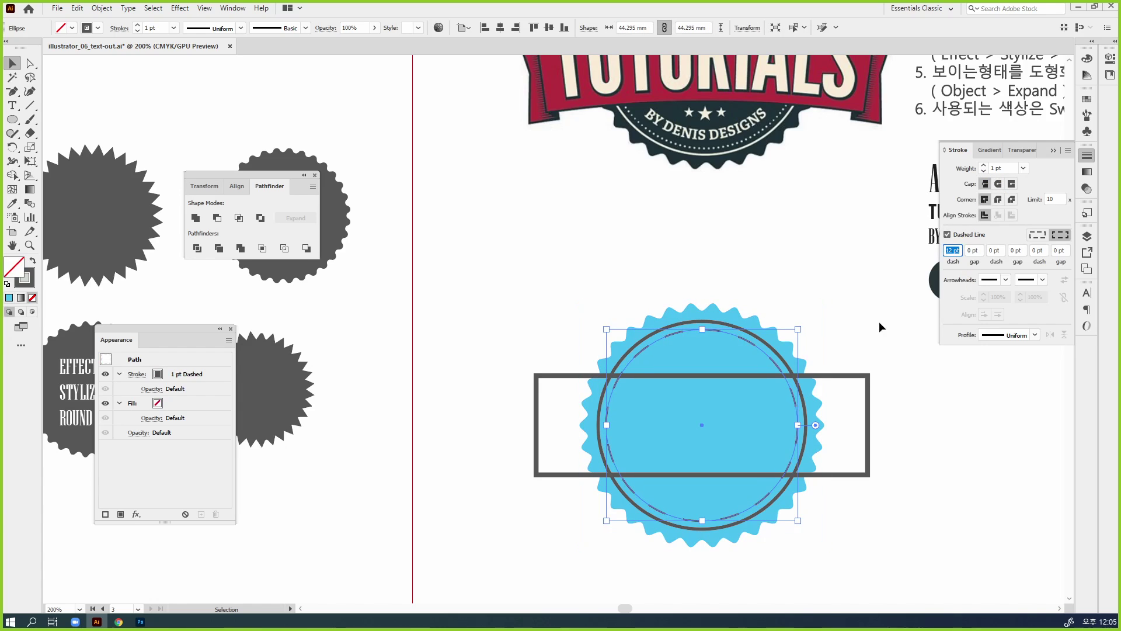
Step: Turn the inner ring's dashes into dots with a 0 pt dash, a round cap and a 1 pt gap
left_click(804, 389, "ctrl")
left_click(620, 408, "ctrl")
left_click_drag(525, 369, 811, 434)
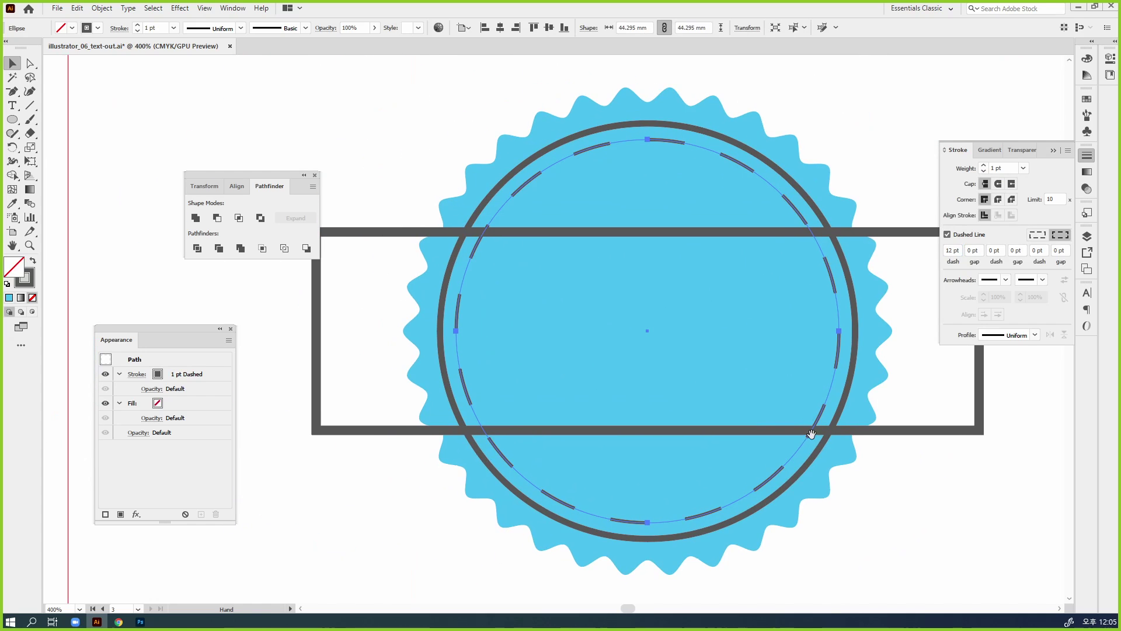
left_click(952, 250)
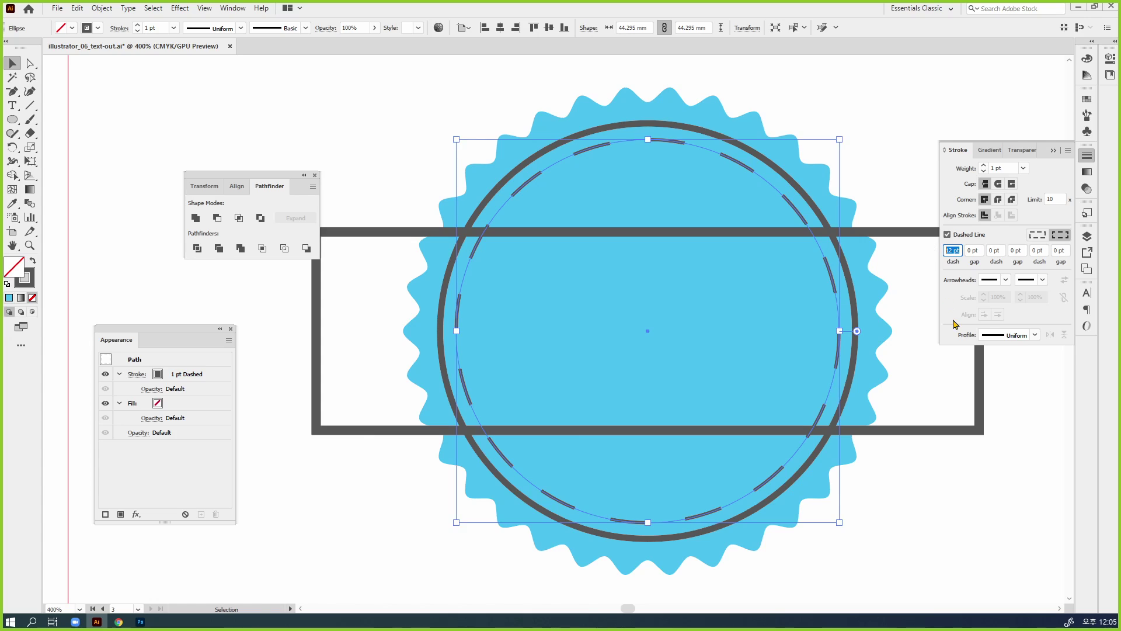
type("0")
left_click(998, 185)
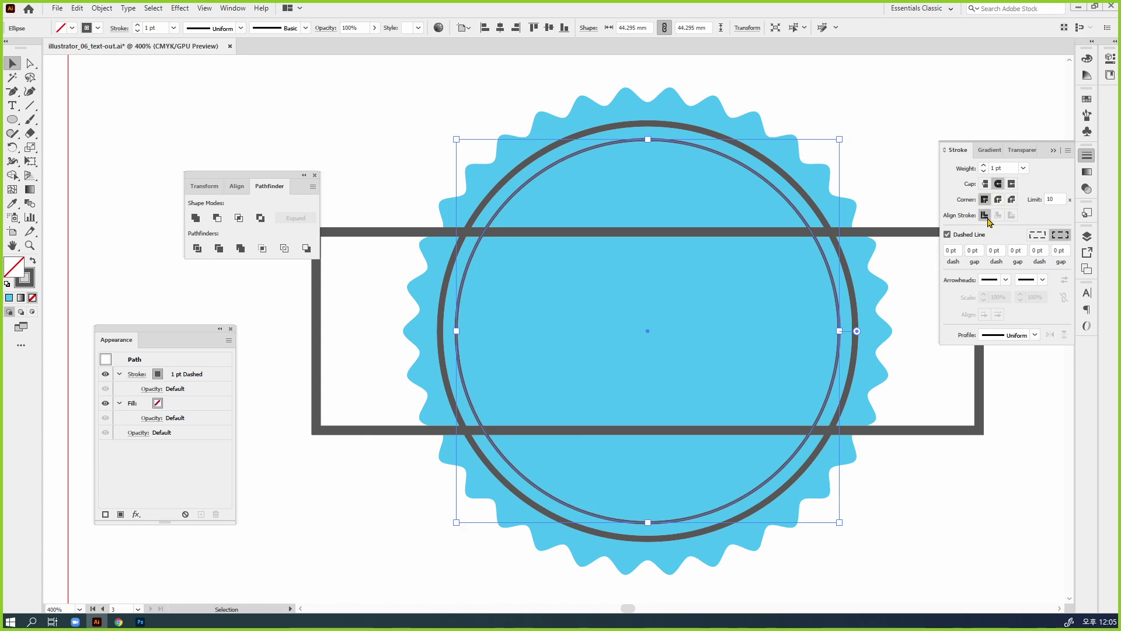
left_click(982, 250)
type("1")
key("Return")
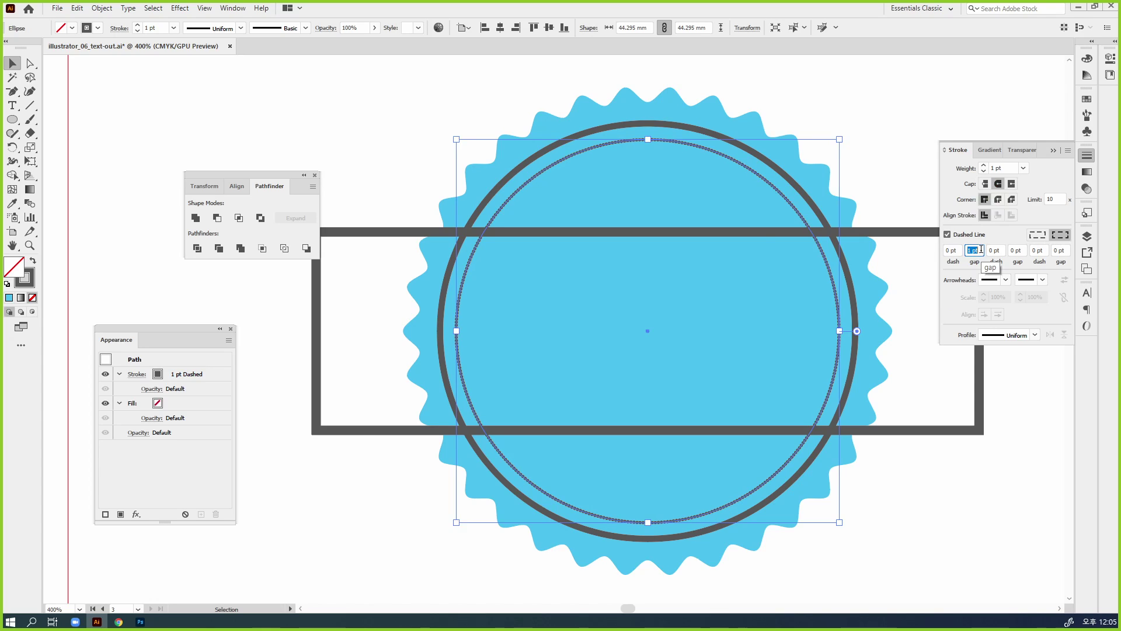
Step: Widen the dot spacing on the inner ring by setting its dash gap to 3 pt
key("BackSpace")
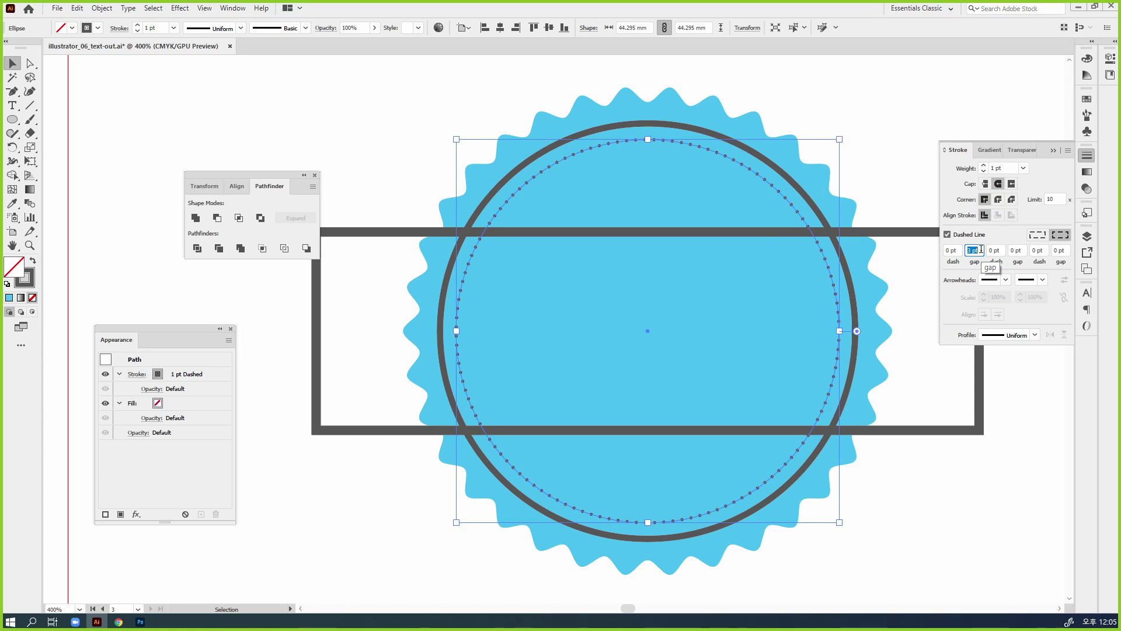
left_click(885, 128)
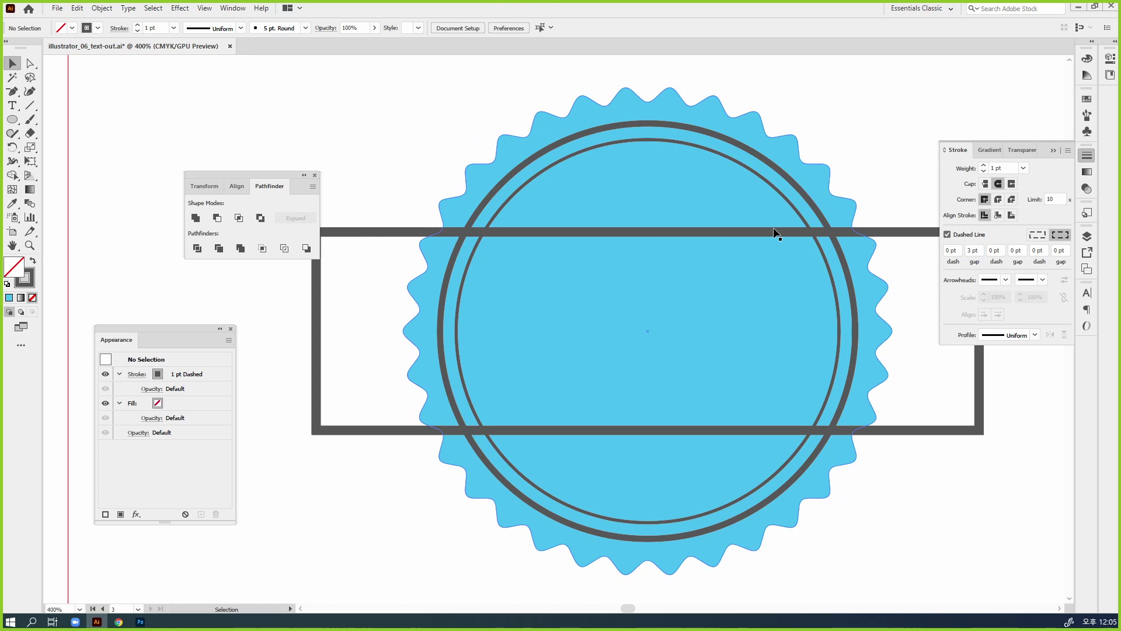
left_click(799, 221)
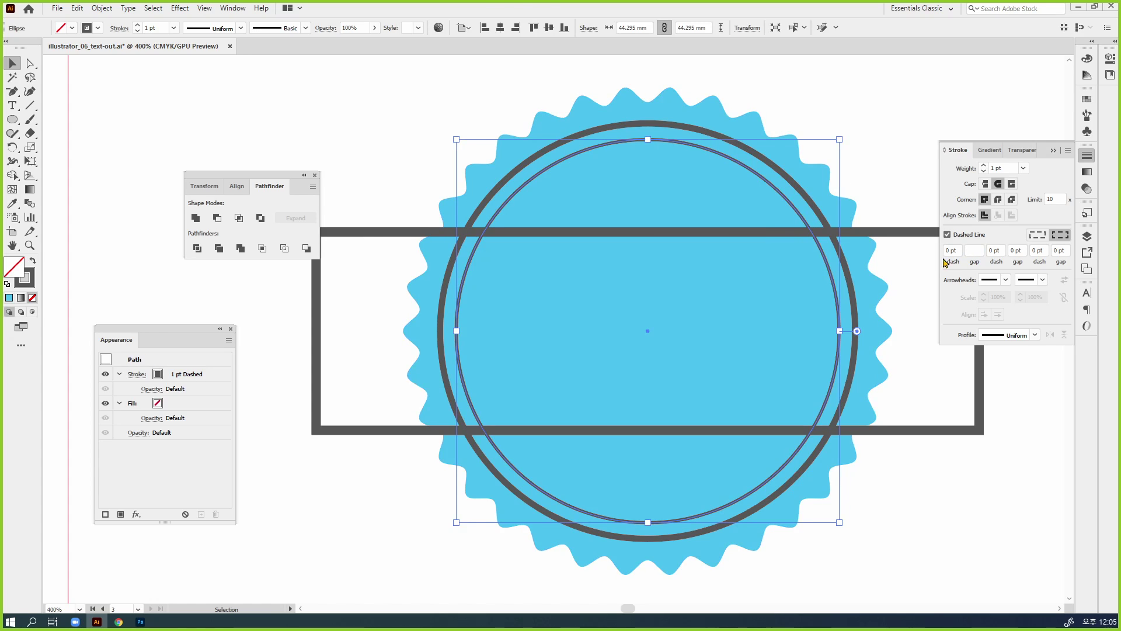
left_click(974, 251)
type("3")
key("Up")
key("Down")
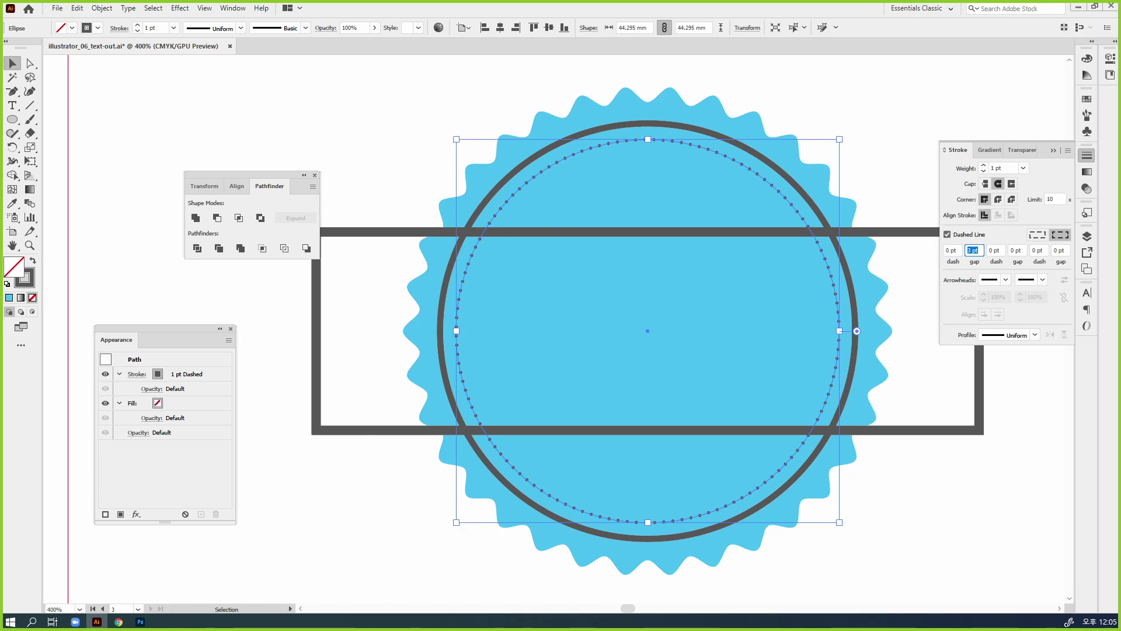
left_click(976, 270)
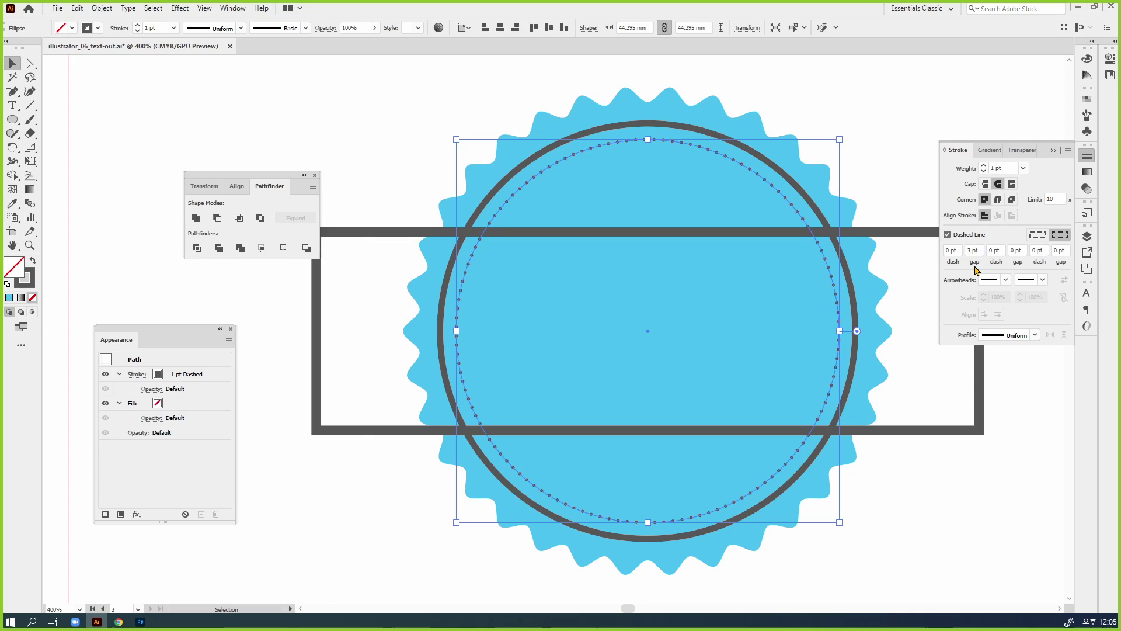
Step: Check the outer ring and dotted inner ring without selection edges, and compare the badge with the reference artwork above
left_click(891, 144)
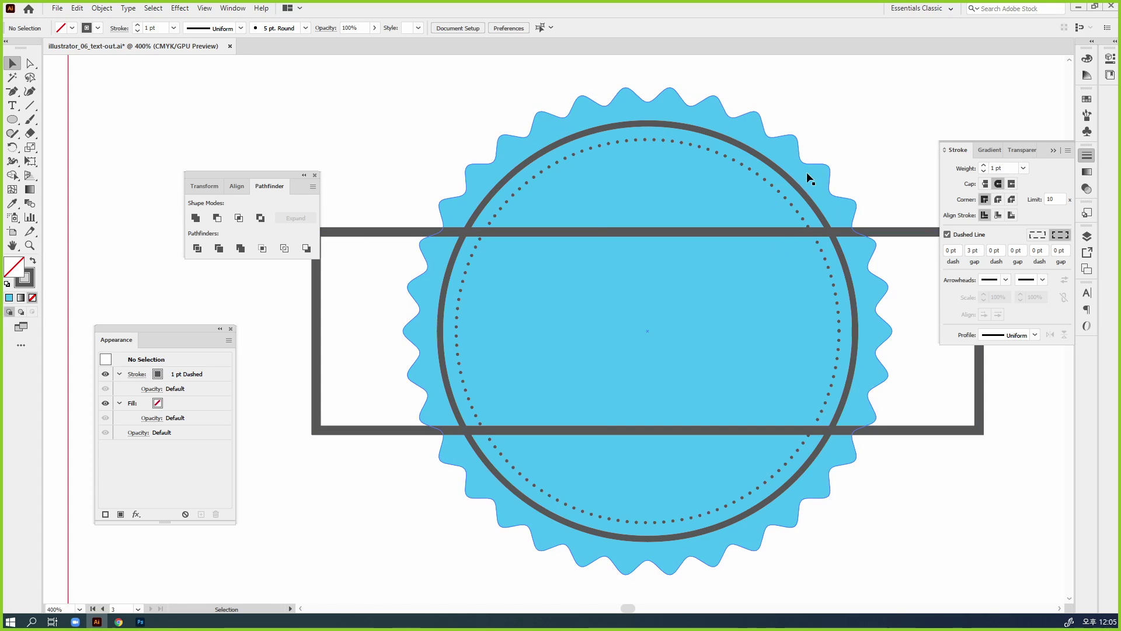
left_click(774, 181)
left_click(771, 182, "shift")
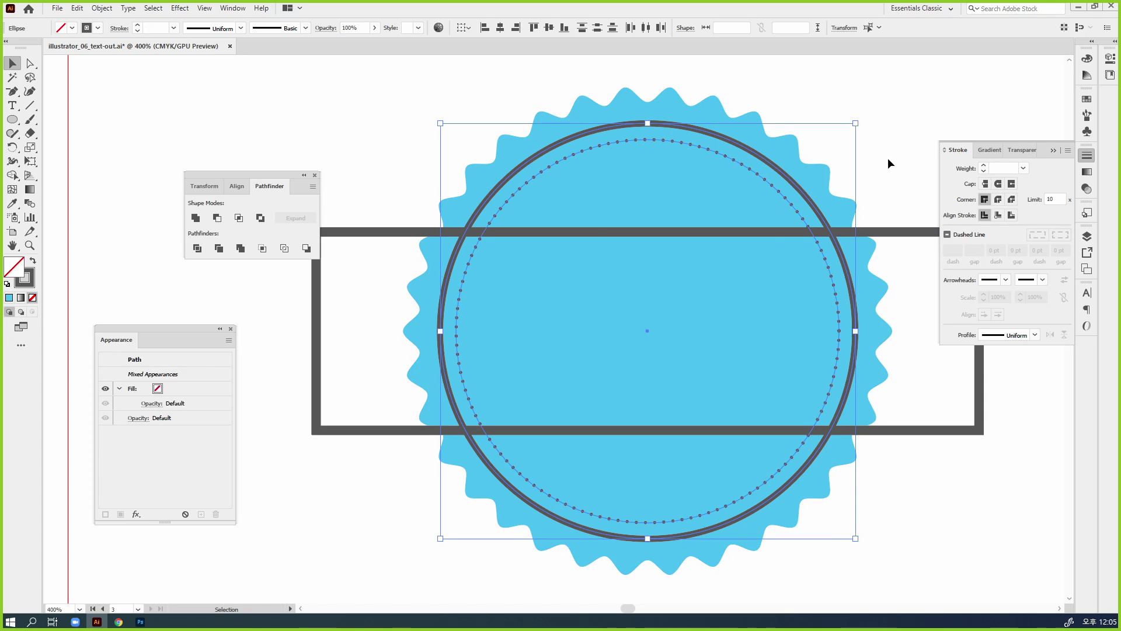
key("ctrl+h")
left_click(887, 158)
key("ctrl+minus")
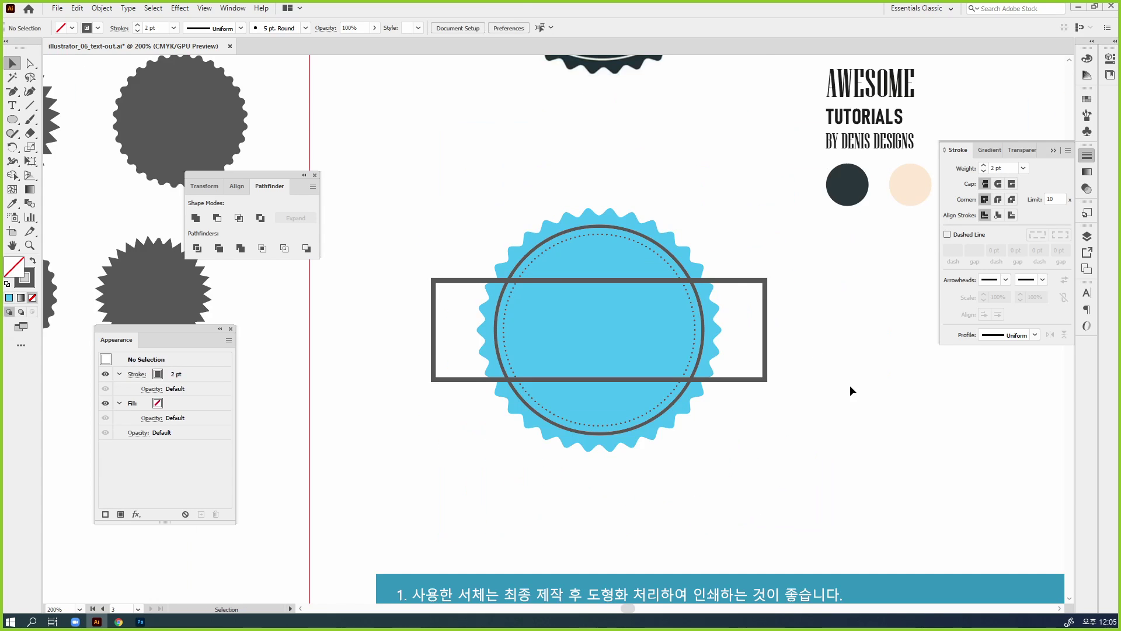
left_click_drag(751, 233, 805, 485)
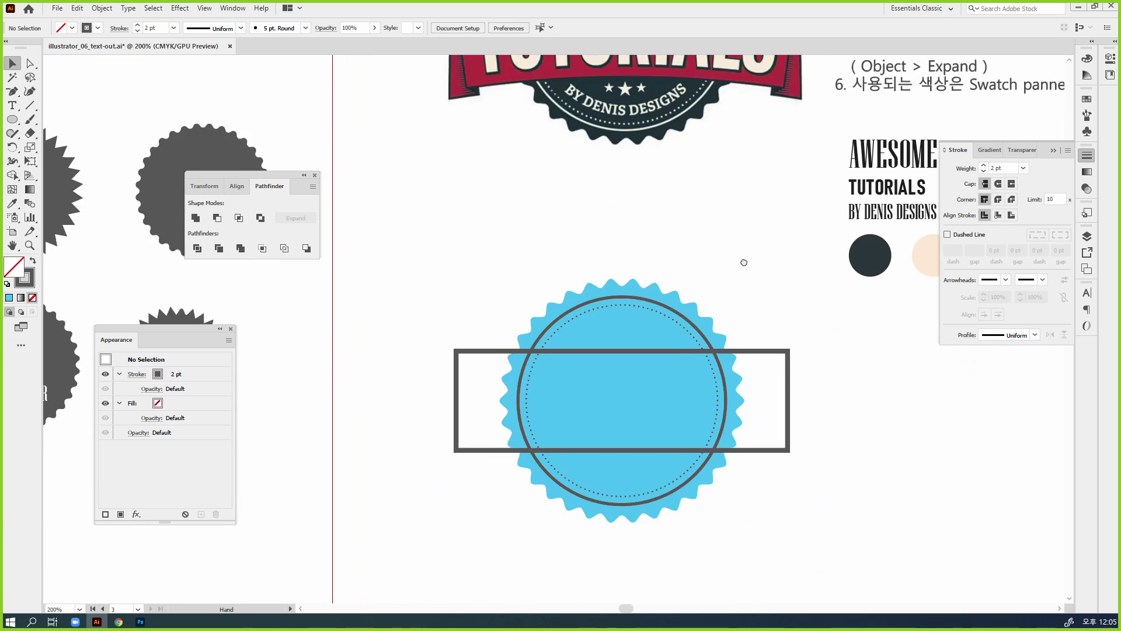
Step: Set the Star tool to 5 points, placing a trial star above the badge and removing it
left_click_drag(769, 526, 741, 258)
left_click(654, 389)
left_click_drag(583, 364, 668, 412)
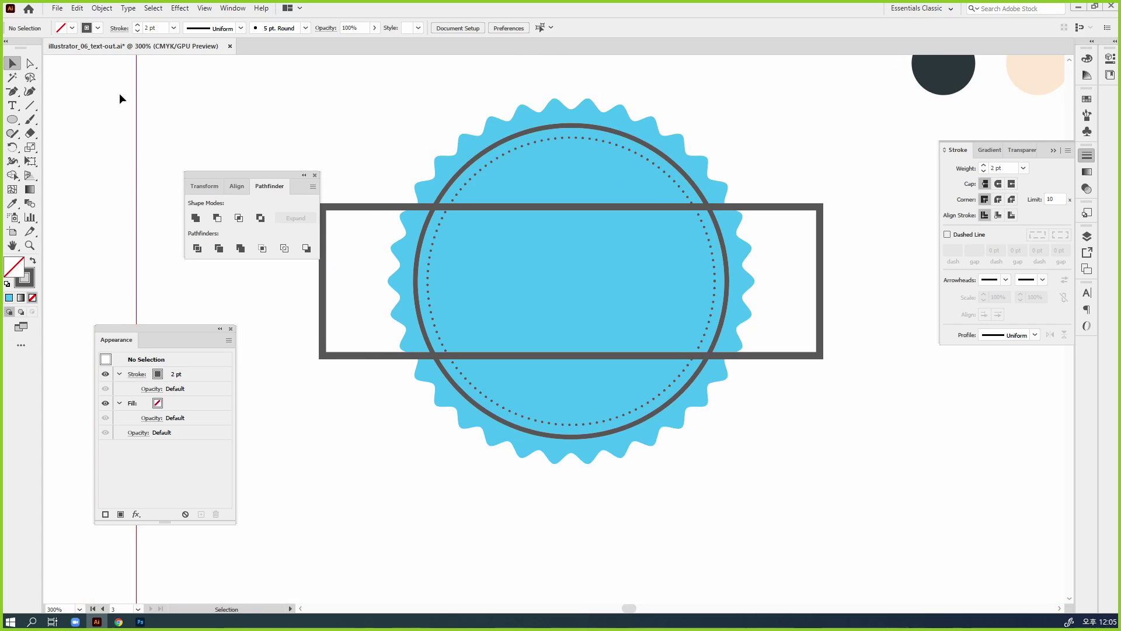
left_click_drag(12, 121, 77, 173)
scroll(436, 162, "up", 3)
left_click_drag(580, 114, 594, 128)
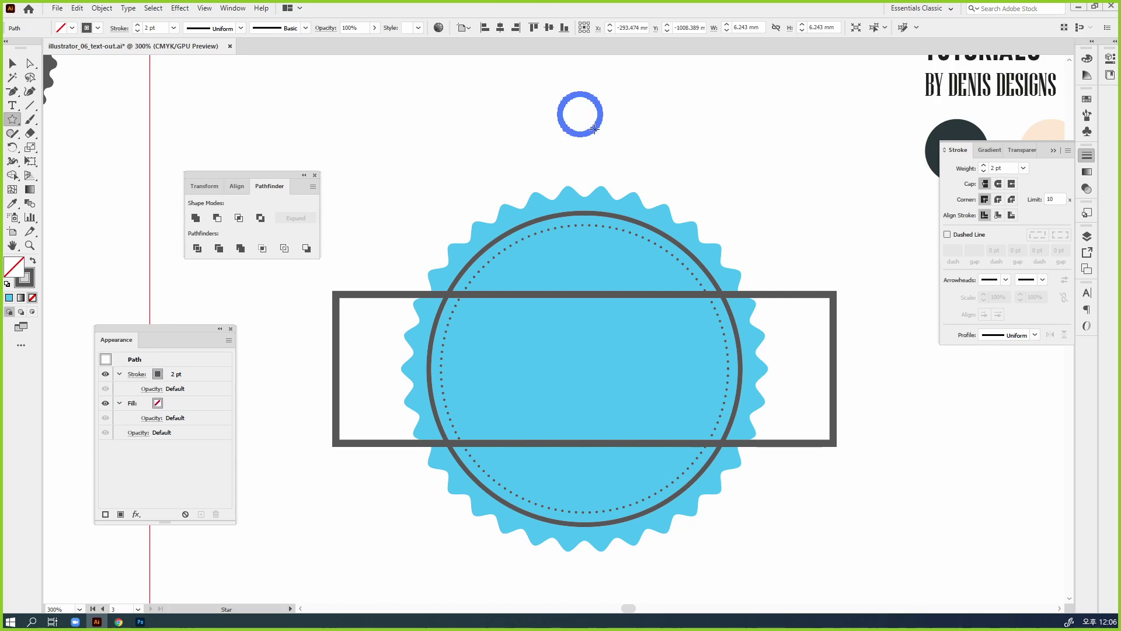
key("ctrl+z")
left_click(594, 119)
type("5")
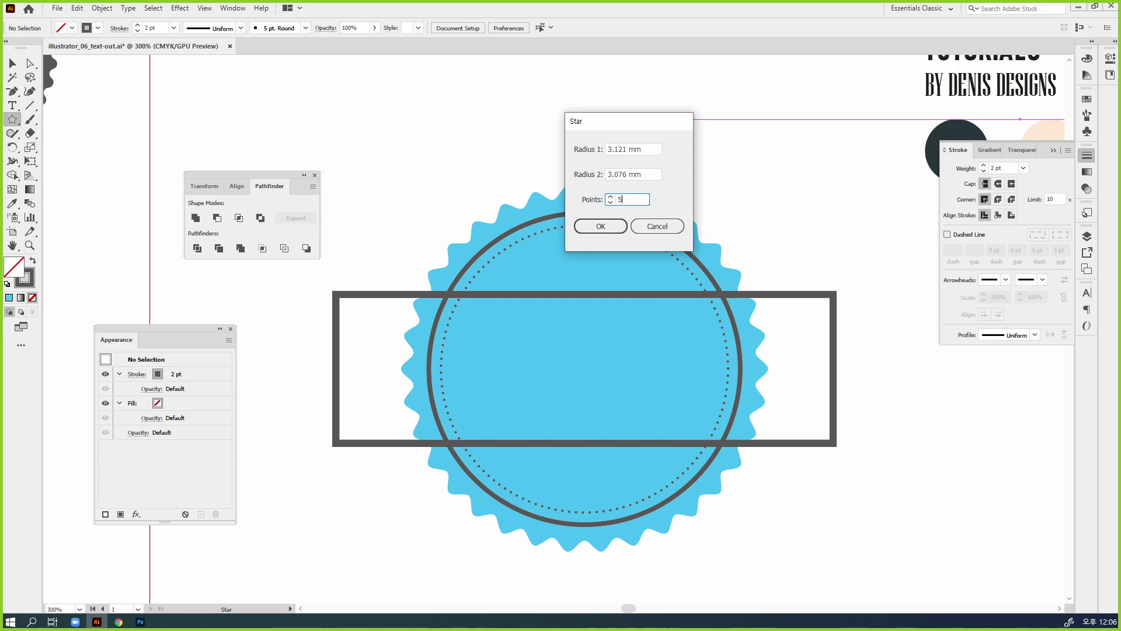
left_click(615, 225)
key("ctrl+z")
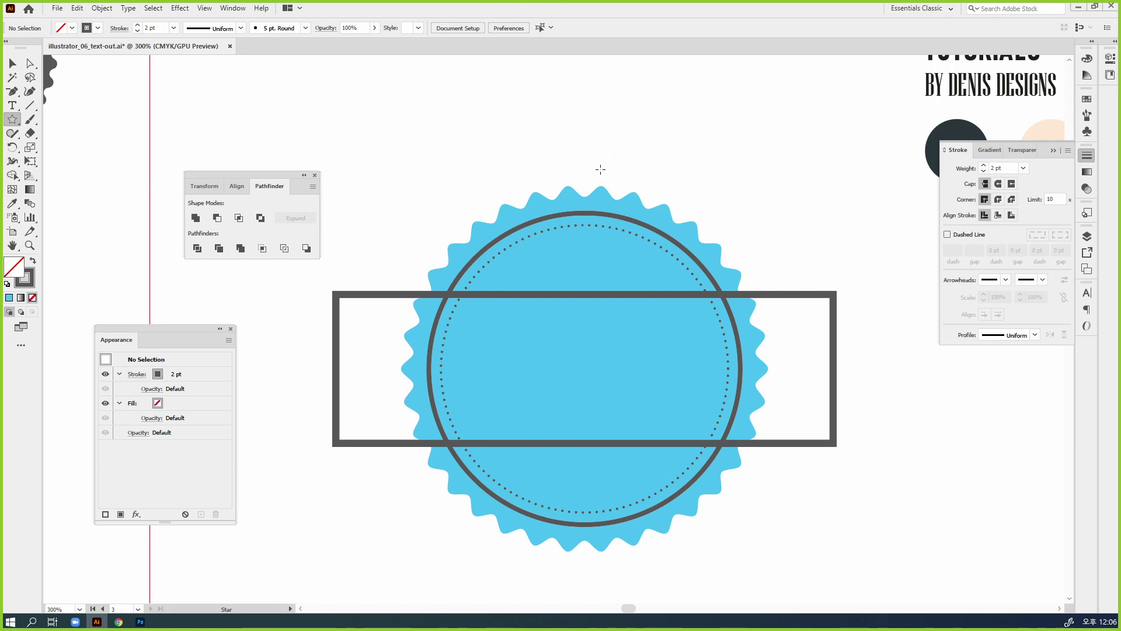
Step: Create a solid grey five-pointed star about 9.8 mm wide above the badge and duplicate it twice in an evenly spaced row
mouse_move(584, 106)
left_mouse_down()
mouse_move(618, 138)
mouse_move(527, 123)
mouse_move(597, 124)
left_mouse_up()
key("shift+x")
key("ctrl+shift+a")
key("v")
key("ctrl+d")
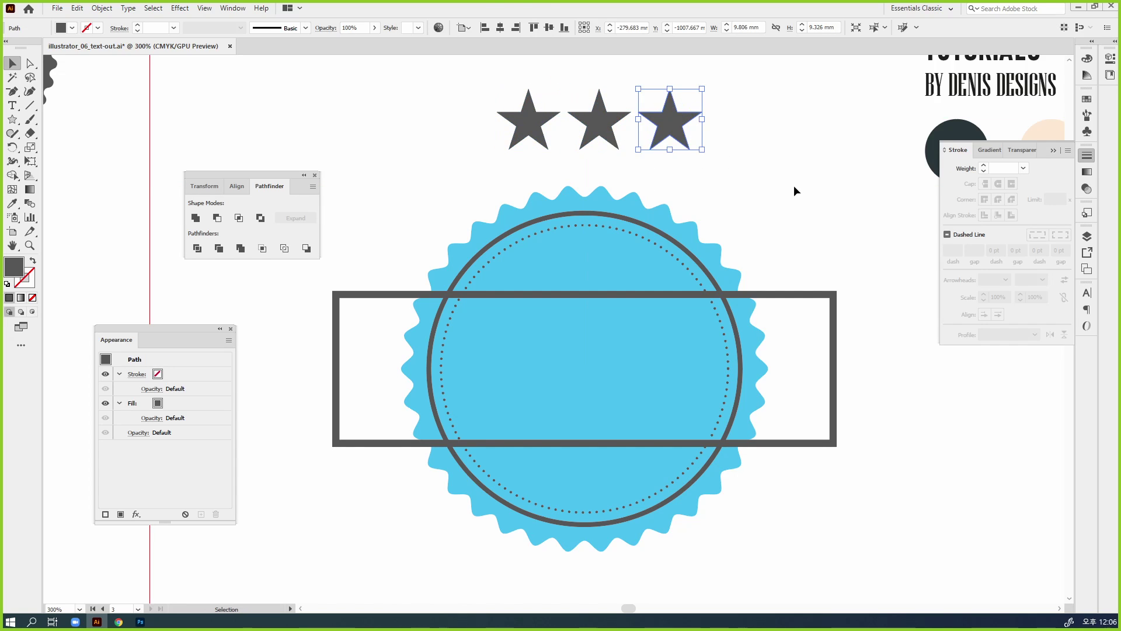
key("ctrl+shift+a")
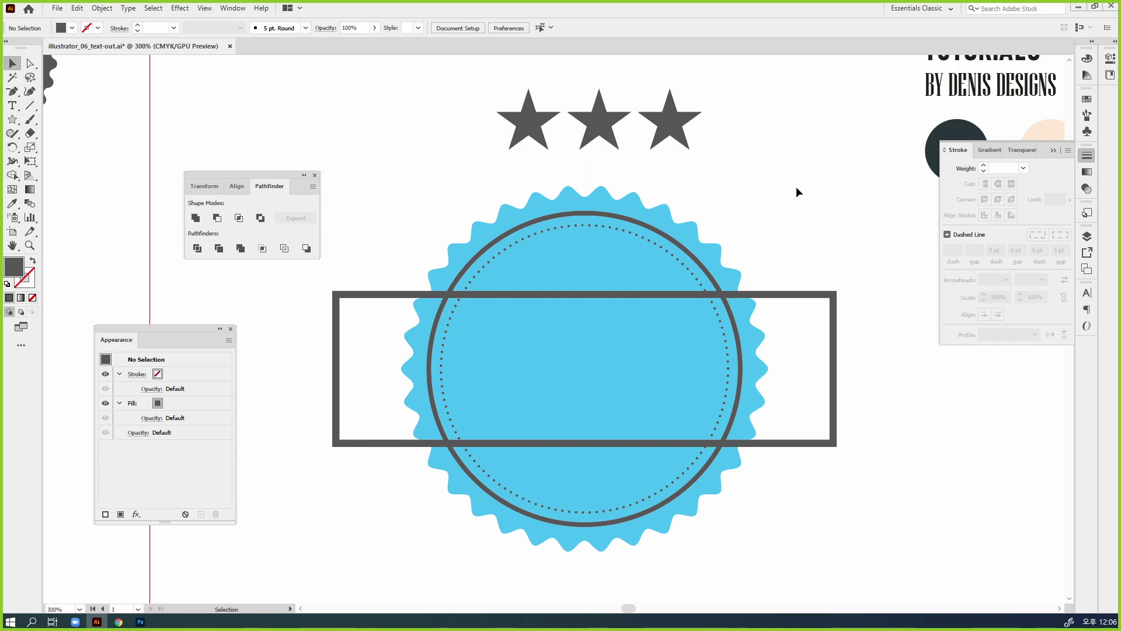
Step: Try enlarging the middle star about its centre, compare the row with the reference stars, and undo the enlargement
left_click(608, 129)
left_click_drag(631, 151, 645, 162)
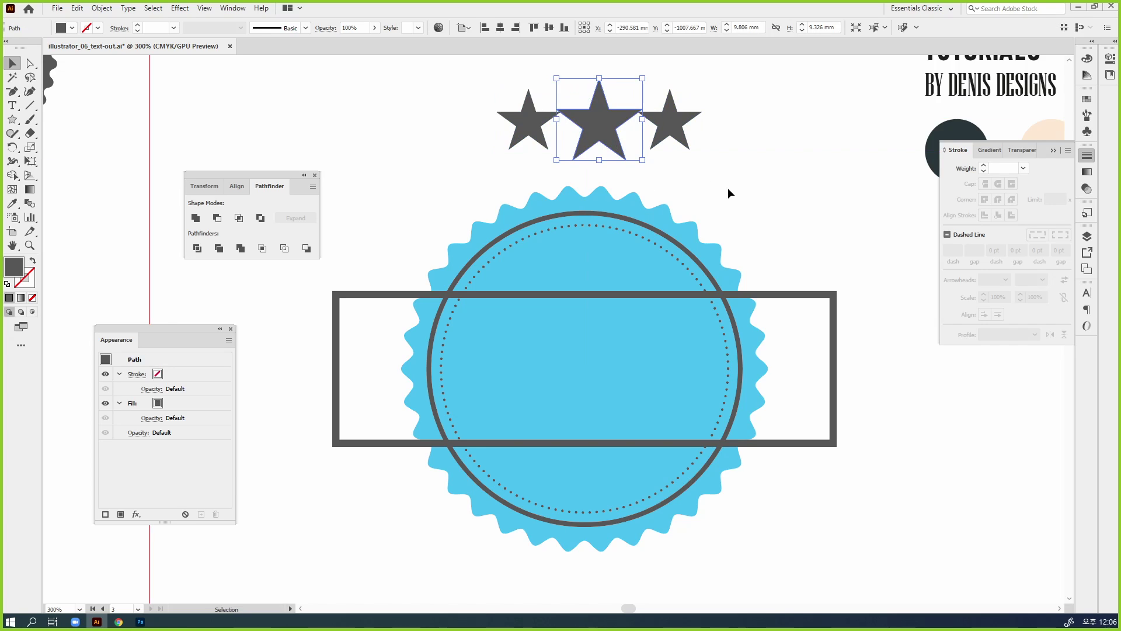
left_click(729, 192)
left_click_drag(738, 125, 780, 407)
left_click_drag(637, 201, 702, 431)
left_click_drag(719, 477, 715, 133)
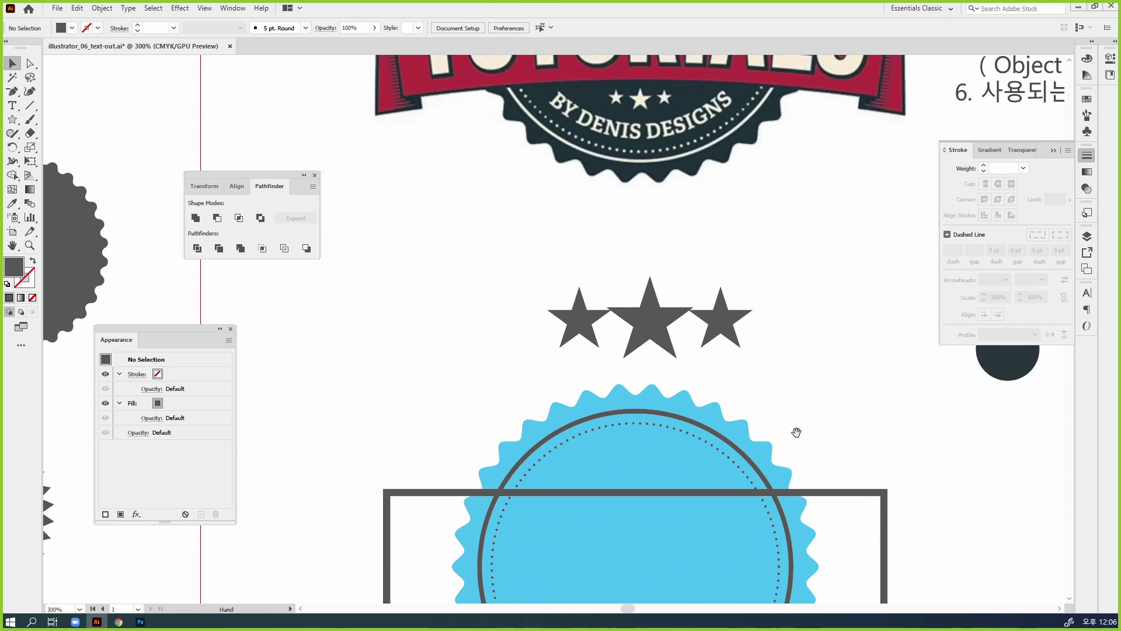
left_click_drag(796, 431, 783, 372)
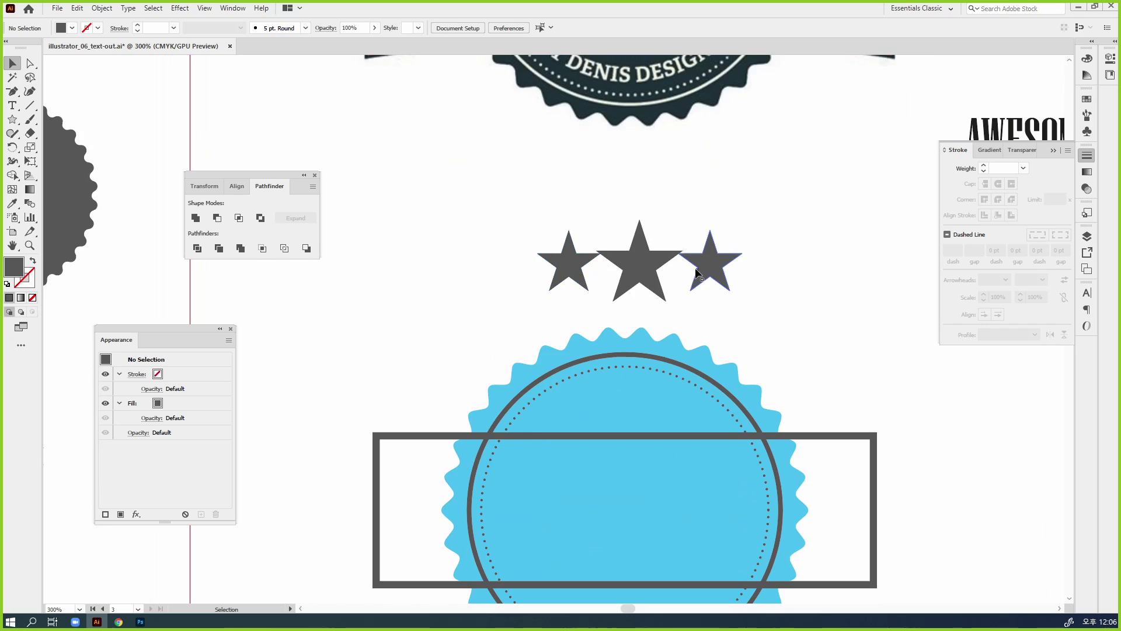
key("ctrl+z")
Step: Replace the second and third stars with wider-spaced copies of the first, and enlarge the middle star about its centre to about 13.8 mm wide
left_click(716, 270, "shift")
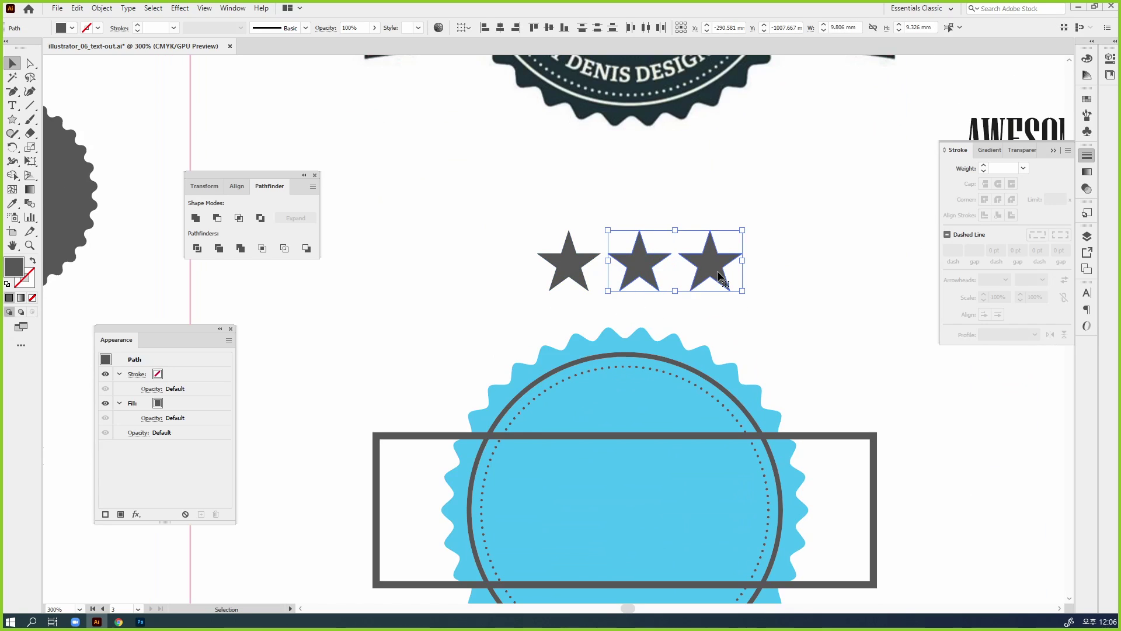
key("Delete")
left_click_drag(577, 267, 655, 268)
key("ctrl+d")
left_click(666, 257)
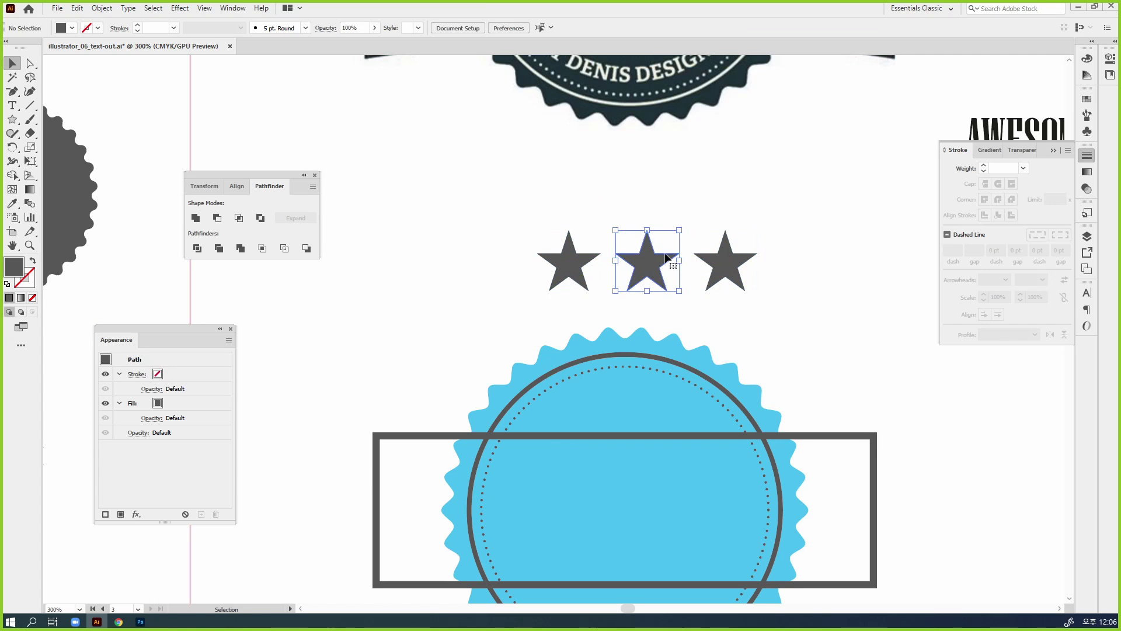
left_click_drag(696, 218, 696, 218)
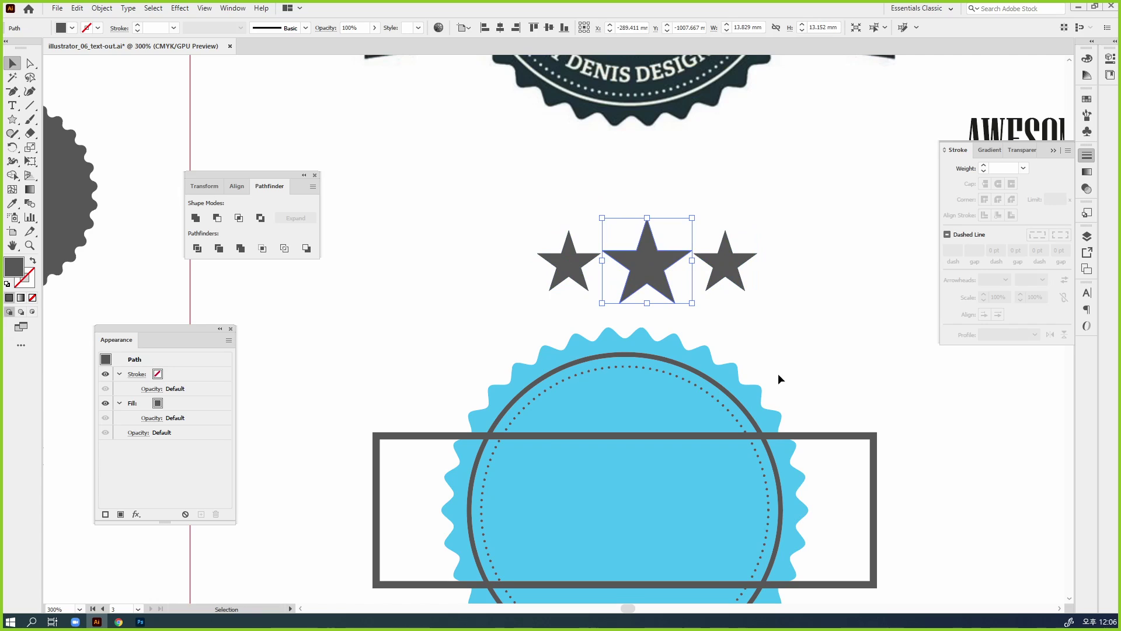
Step: Distribute the three stars horizontally with 3 mm spacing, using the large middle star as the key object
left_click_drag(738, 298, 503, 257)
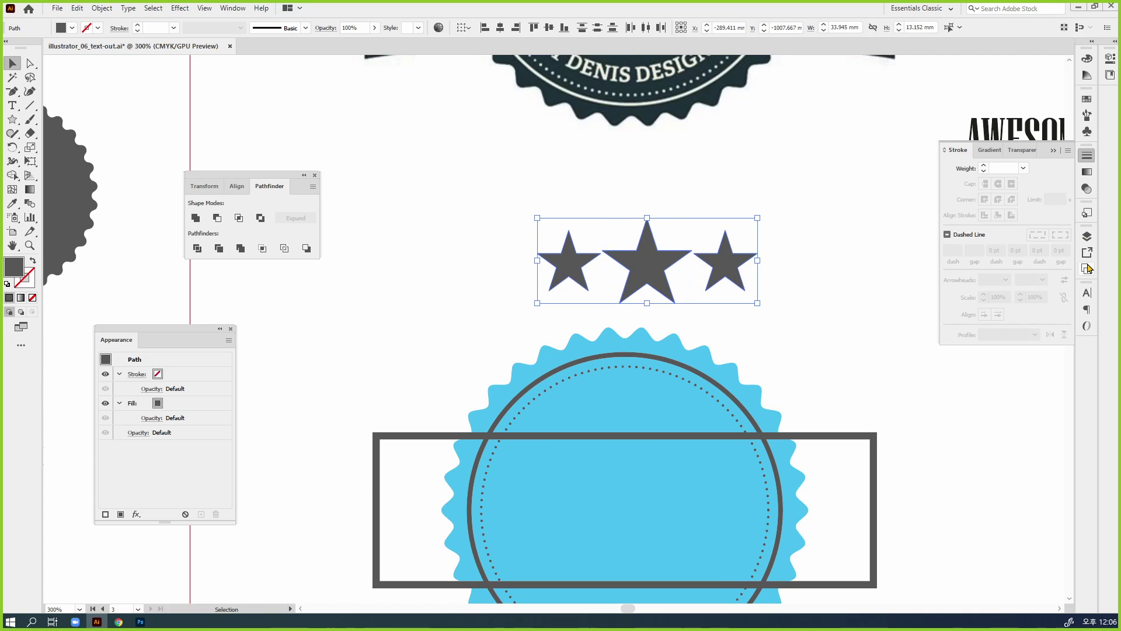
left_click_drag(279, 181, 473, 151)
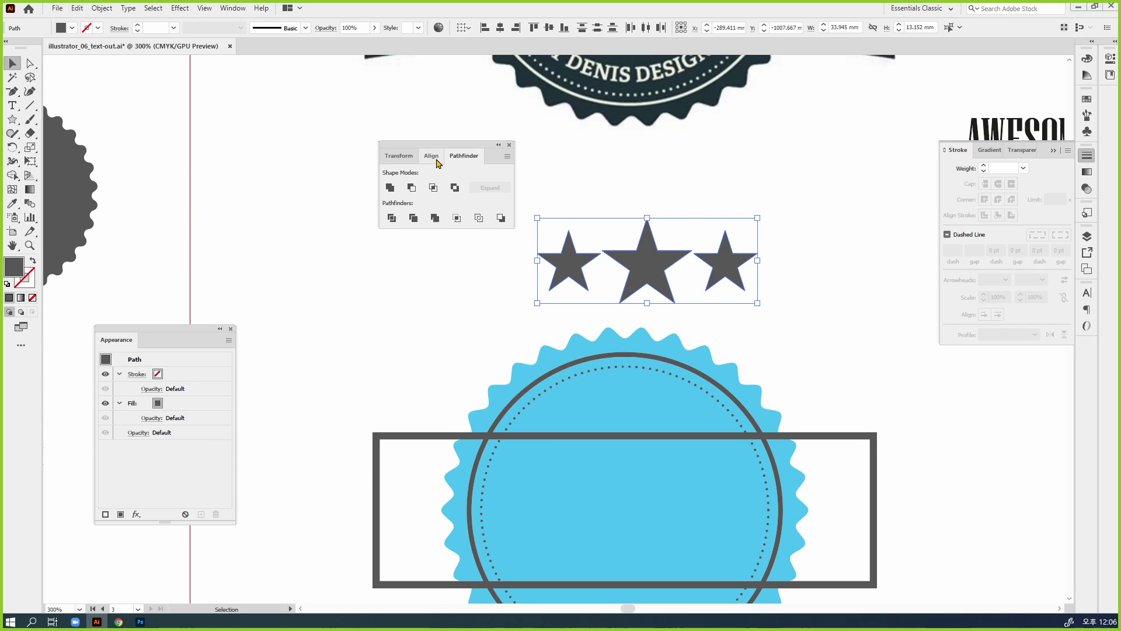
left_click(433, 155)
left_click(652, 281)
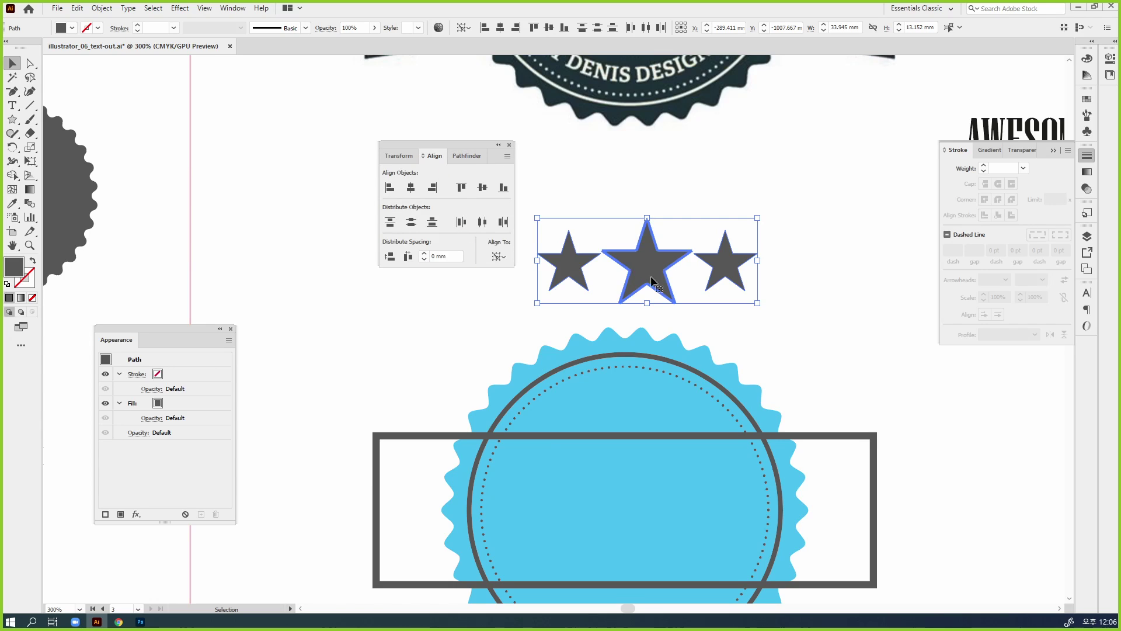
type("3")
left_click(408, 257)
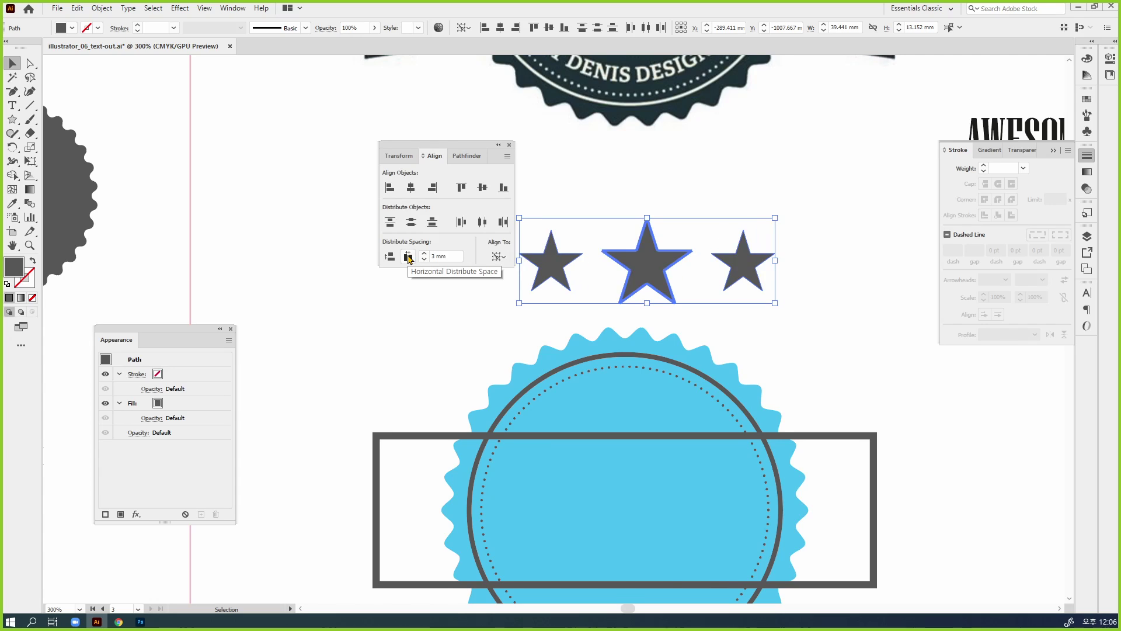
Step: Group the three stars and scale the group down to about 27.5 mm wide, keeping it above the badge
left_click_drag(472, 150, 285, 162)
key("ctrl+g")
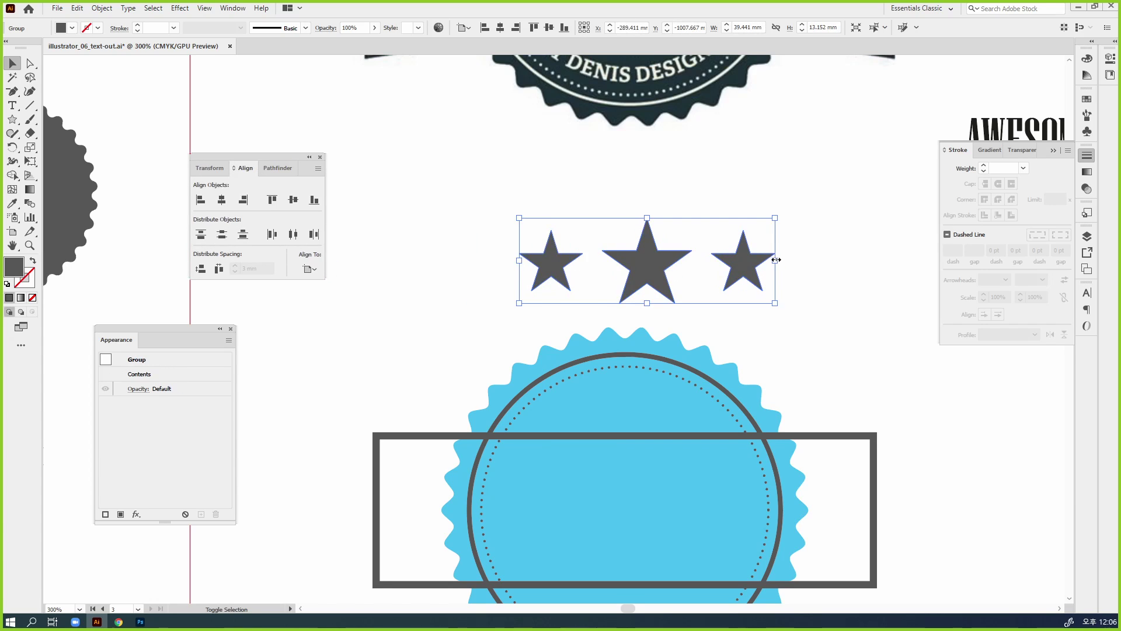
left_click_drag(775, 260, 700, 269)
left_click(756, 295)
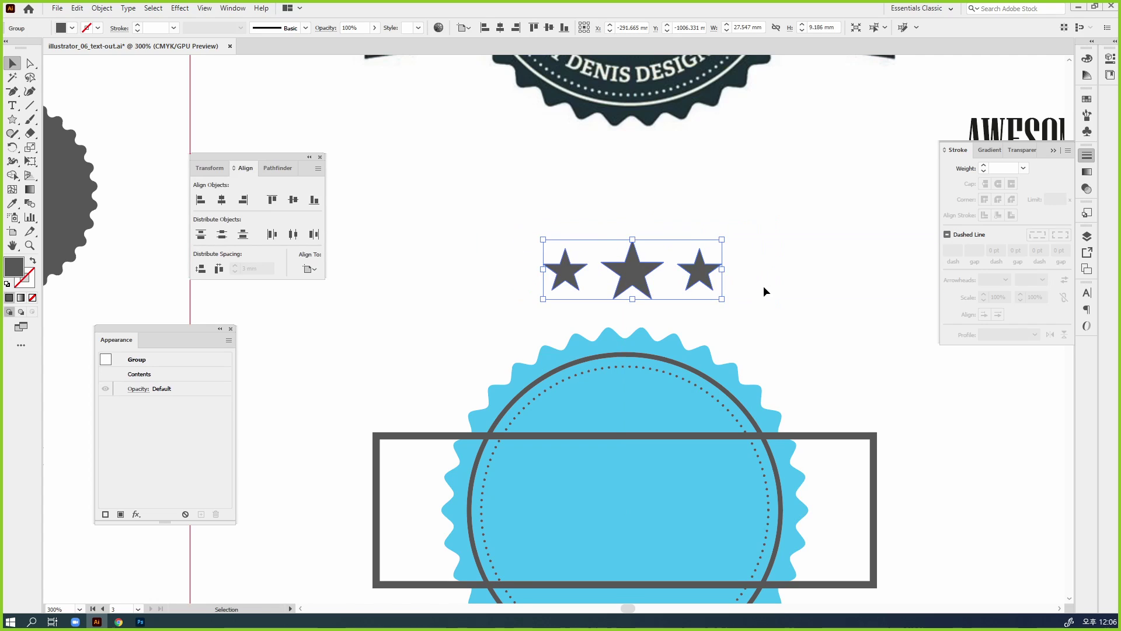
key("ctrl+minus")
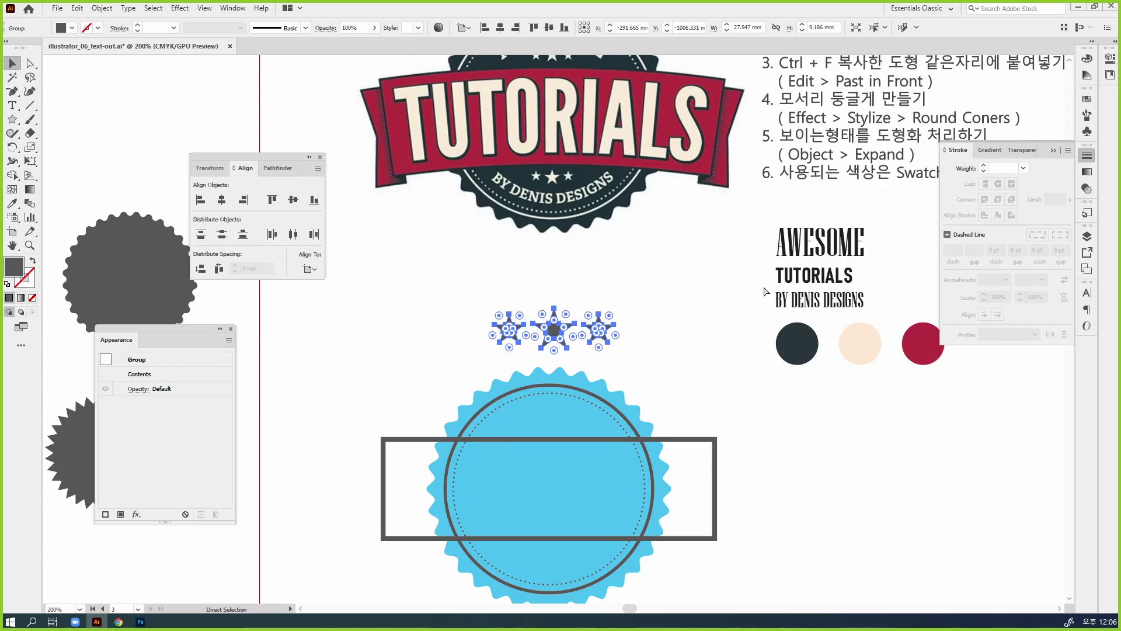
left_click(988, 459)
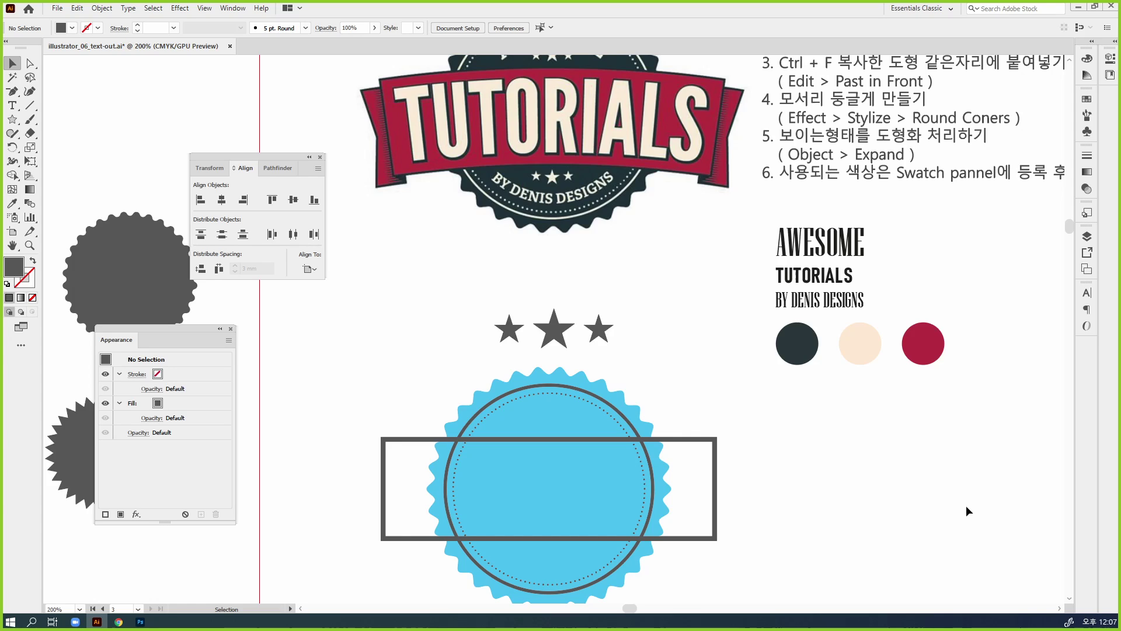
Step: Make a smaller concentric copy of the badge's solid outer ring, sized to sit inside the dotted ring
left_click_drag(866, 492, 886, 460)
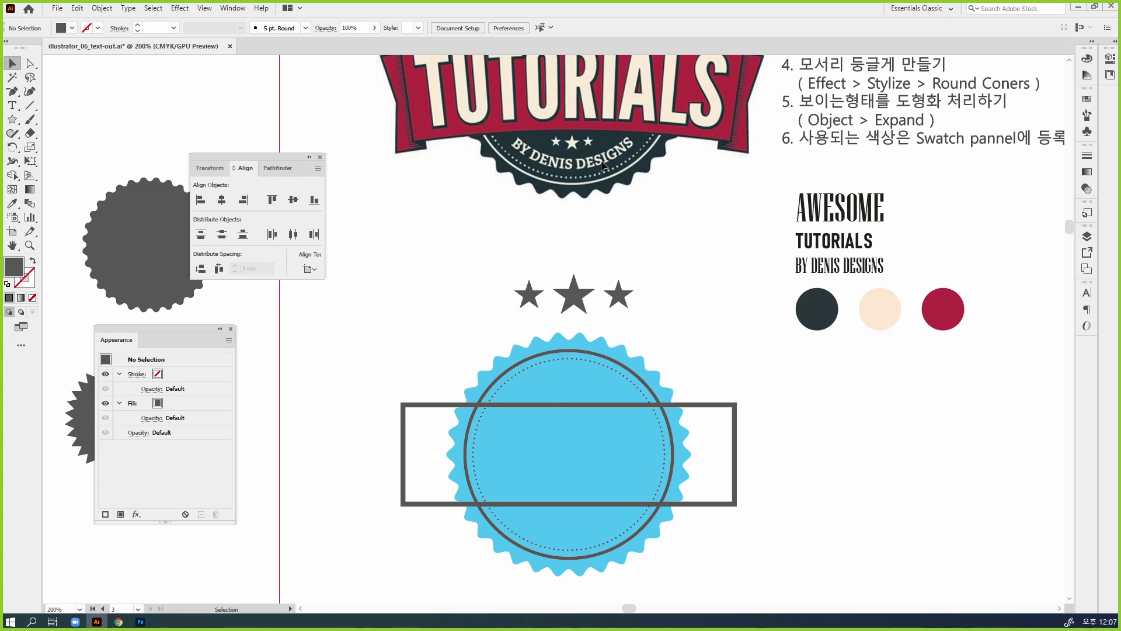
left_click_drag(726, 169, 752, 341)
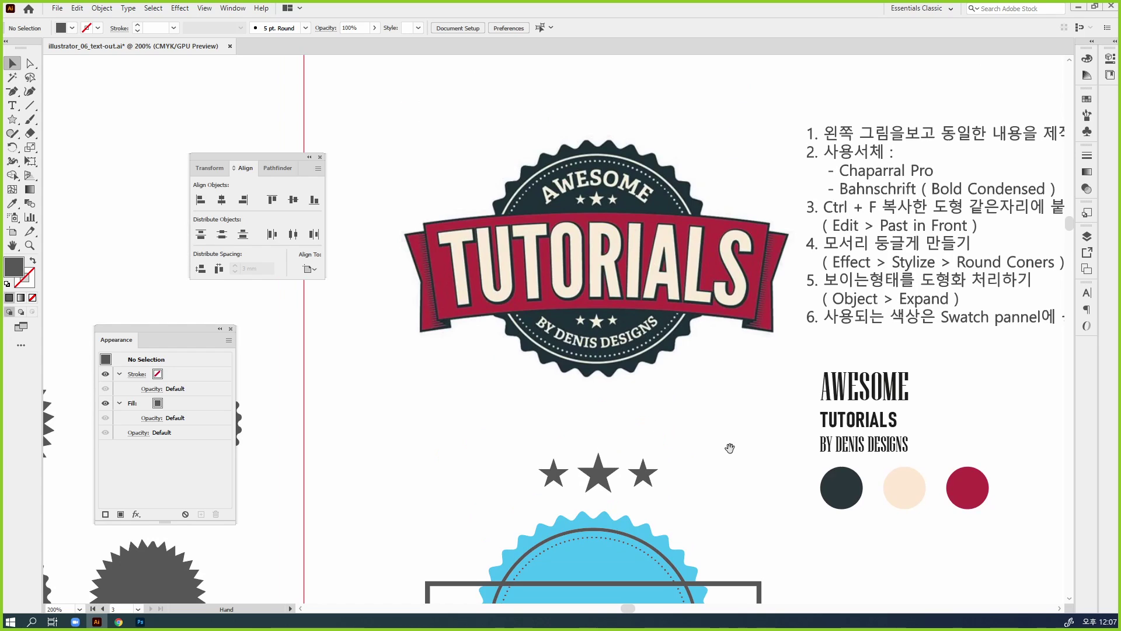
left_click_drag(730, 447, 790, 186)
left_click(690, 393, "ctrl")
left_click_drag(682, 361, 795, 353)
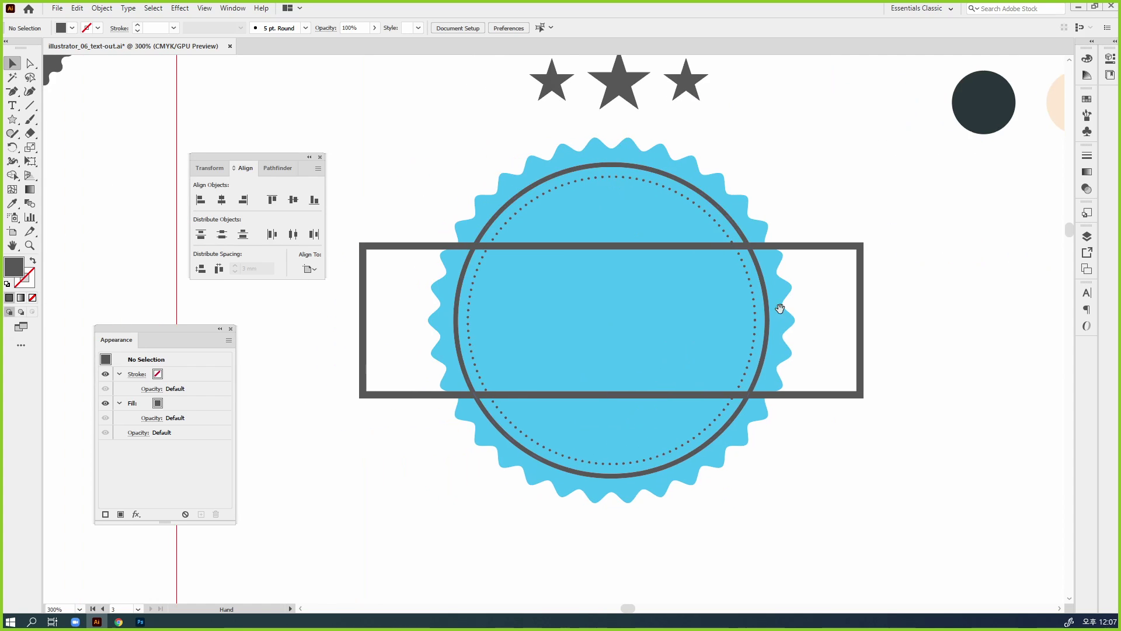
left_click(746, 240)
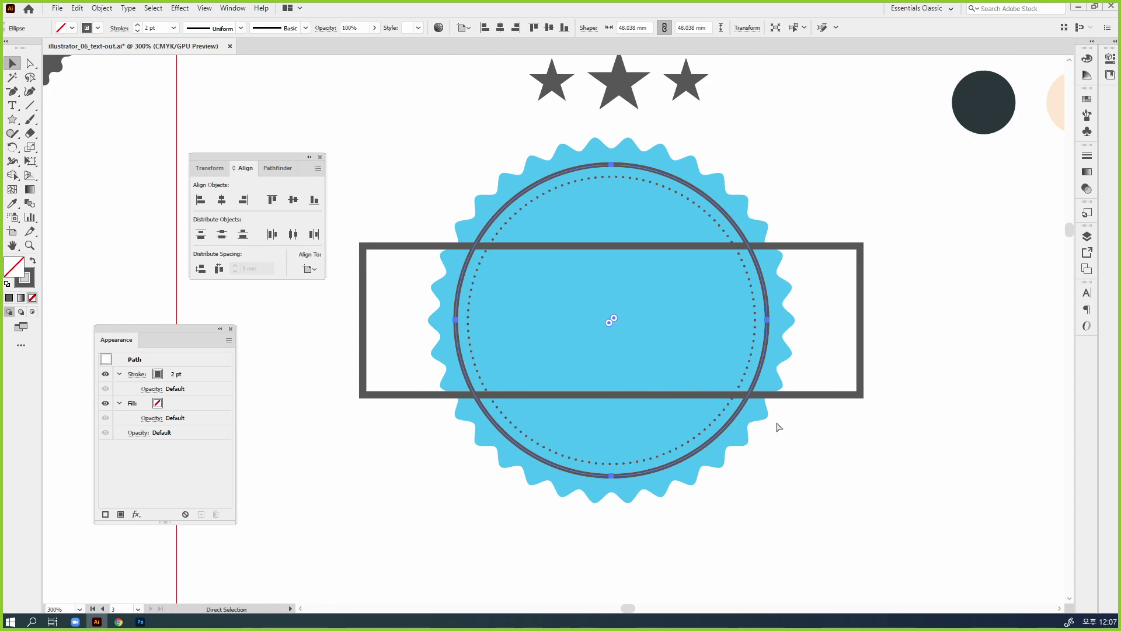
left_click_drag(769, 319, 735, 325)
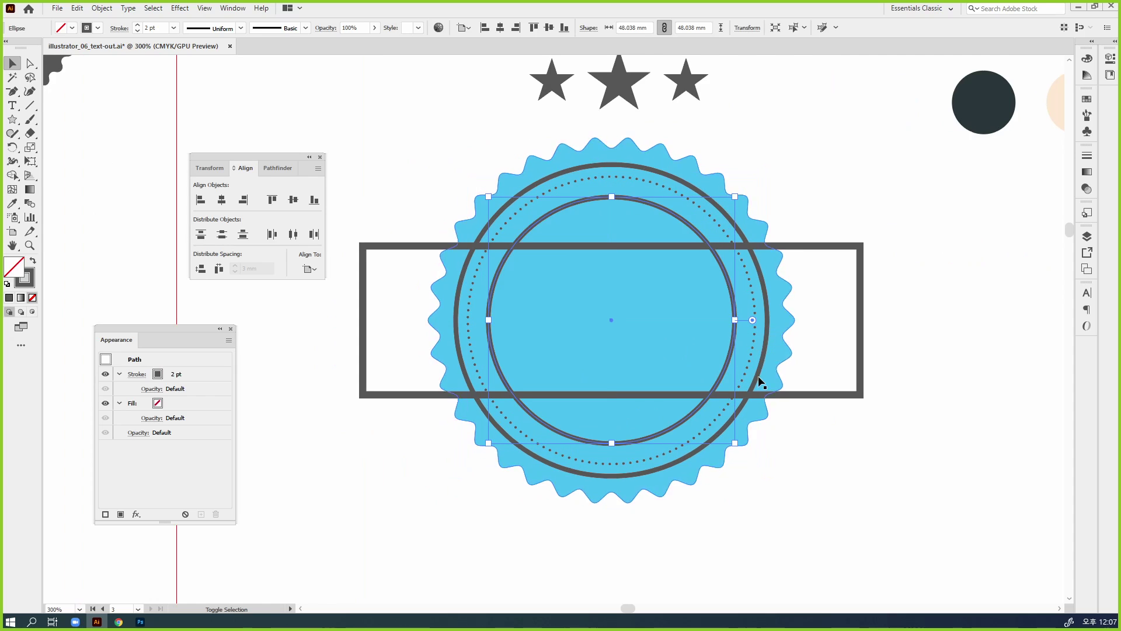
left_click(828, 478)
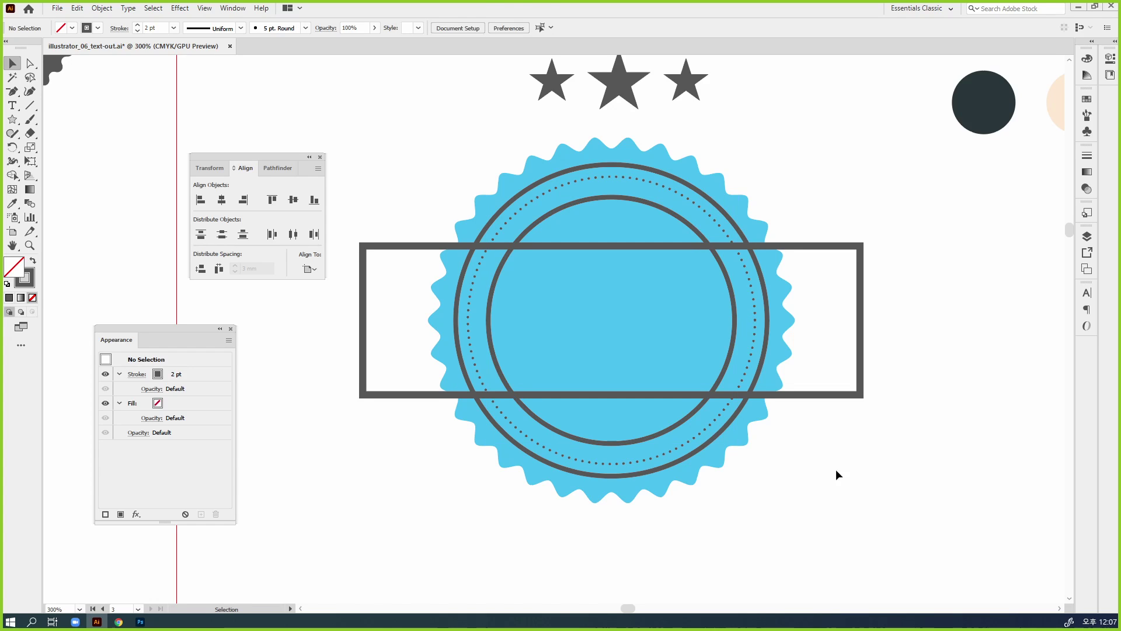
left_click_drag(846, 462, 850, 483)
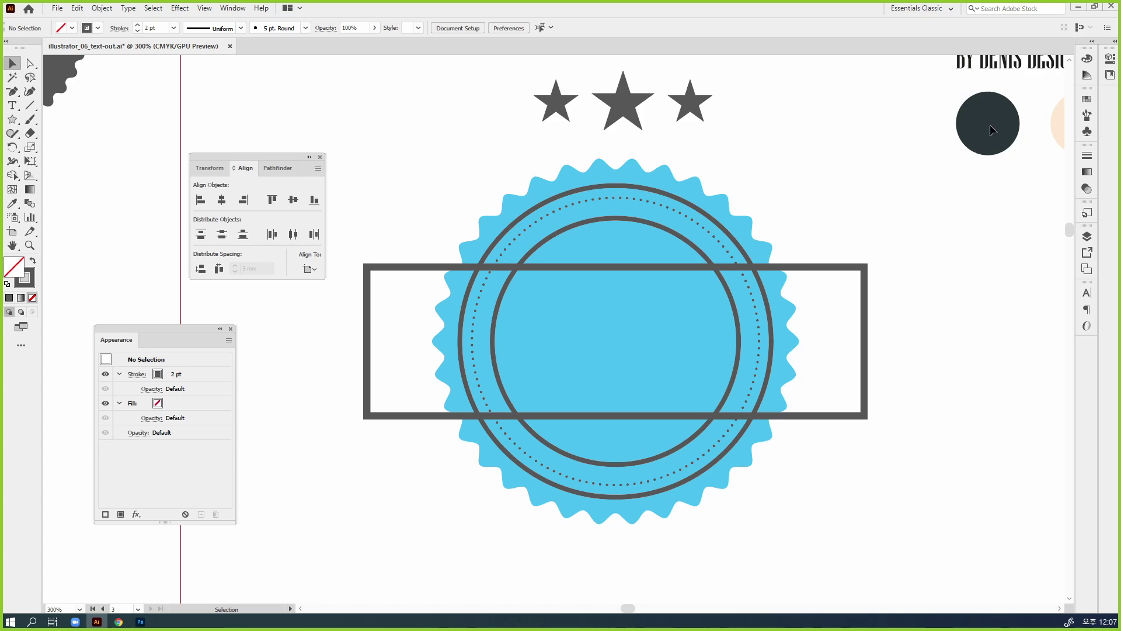
Step: Try recolouring the blue scalloped base with the dark navy sampled from the colour circle
left_click(756, 234)
key("i")
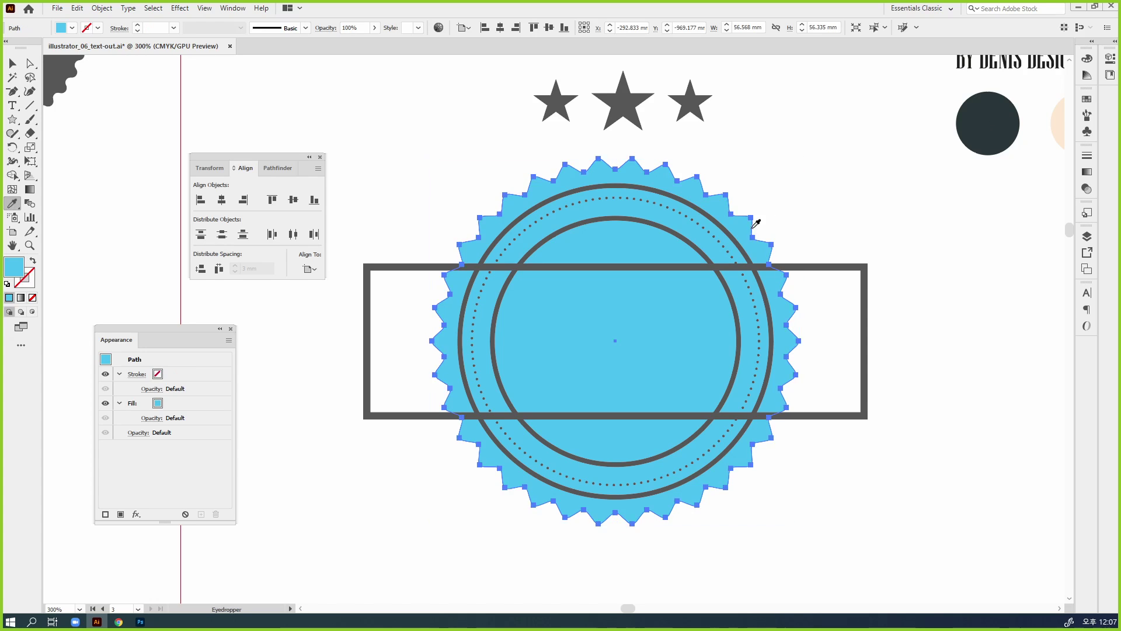
left_click(986, 124)
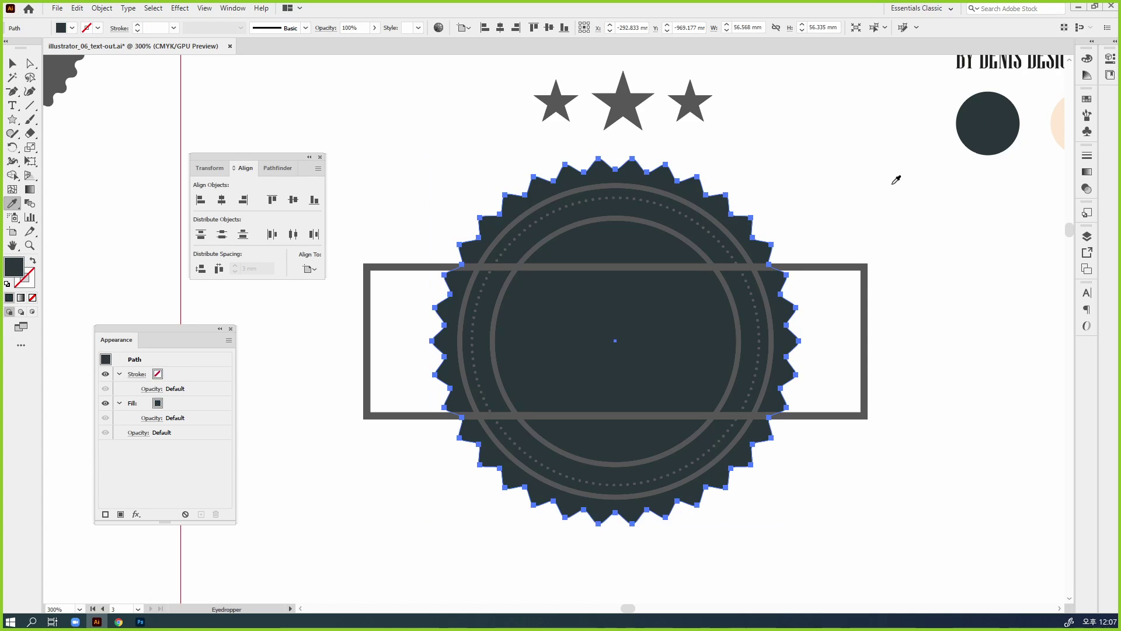
key("v")
left_click(783, 192)
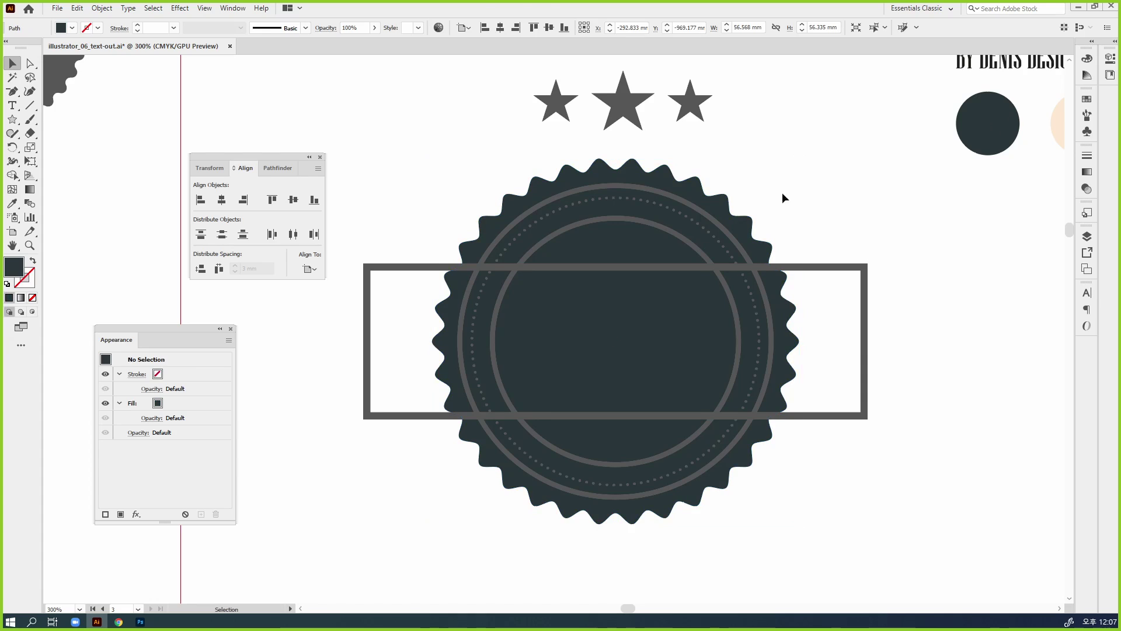
Step: Try recolouring the solid outer ring by sampling the cream circle and swapping the colour from fill to stroke
left_click(726, 230)
key("i")
left_click(1057, 109)
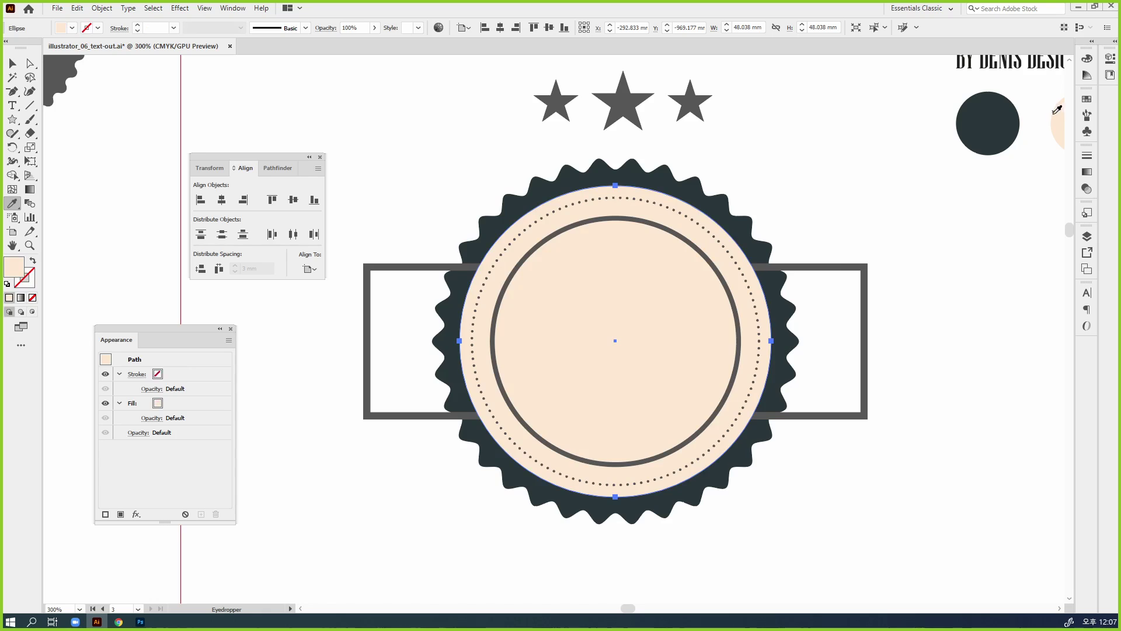
left_click(32, 260)
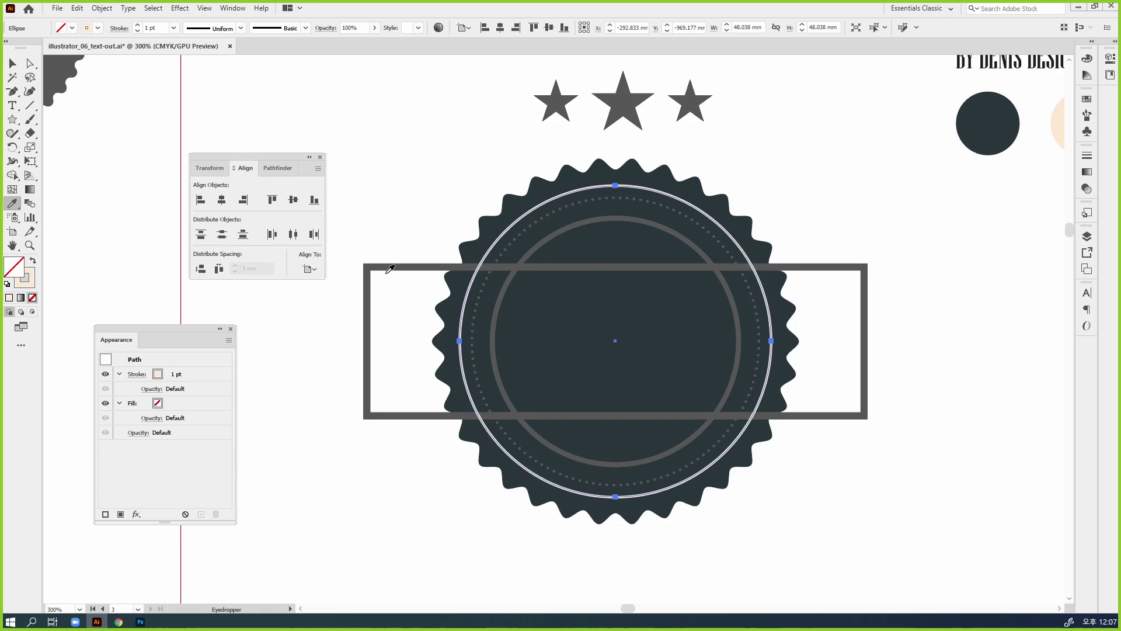
key("v")
Step: Try applying the sampled cream colour to the dotted ring and swapping it from fill to stroke
left_click(714, 236)
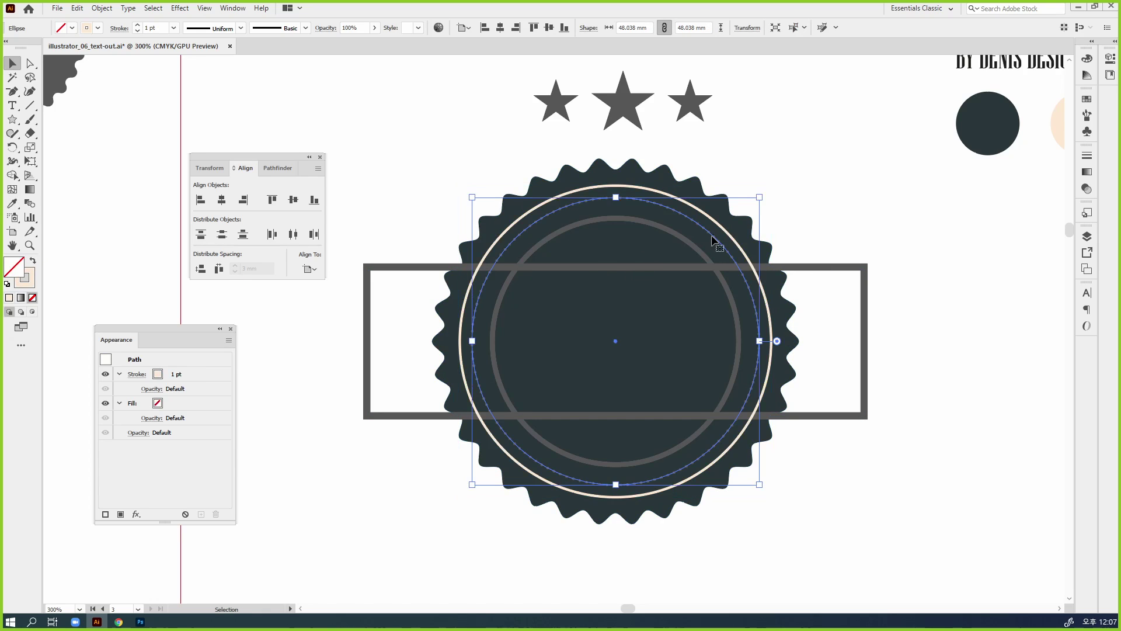
key("i")
left_click(1058, 124)
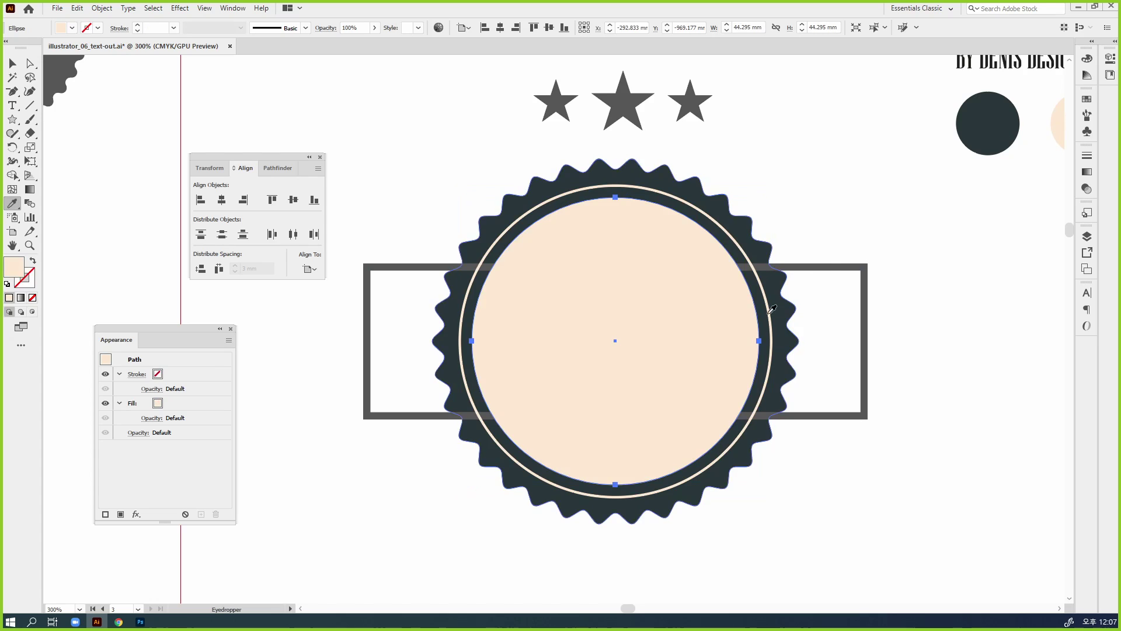
key("shift+x")
key("v")
left_click(933, 380)
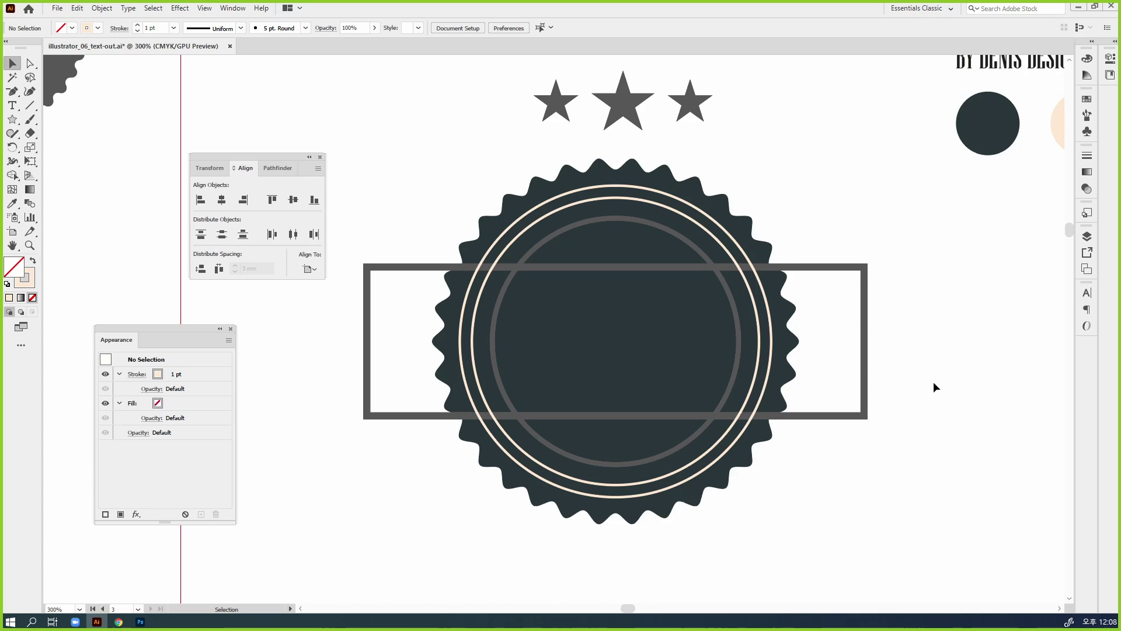
Step: Undo the recolouring of the dotted ring, the outer ring and the scalloped base
key("ctrl+z")
key("ctrl+z")
key("ctrl+z")
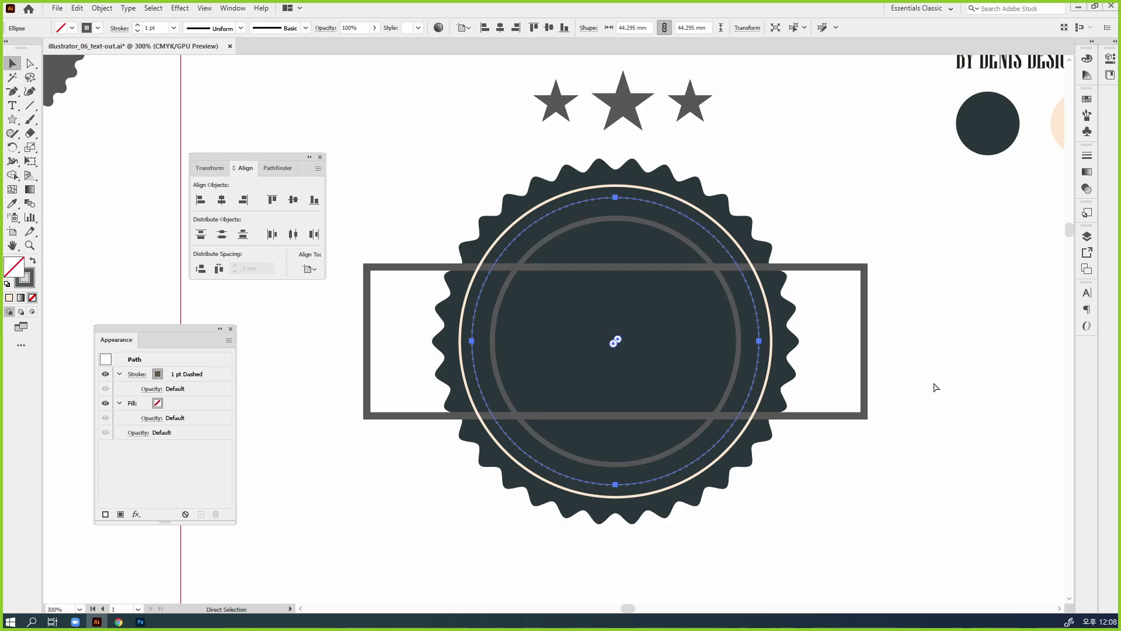
key("ctrl+z")
key("ctrl+z")
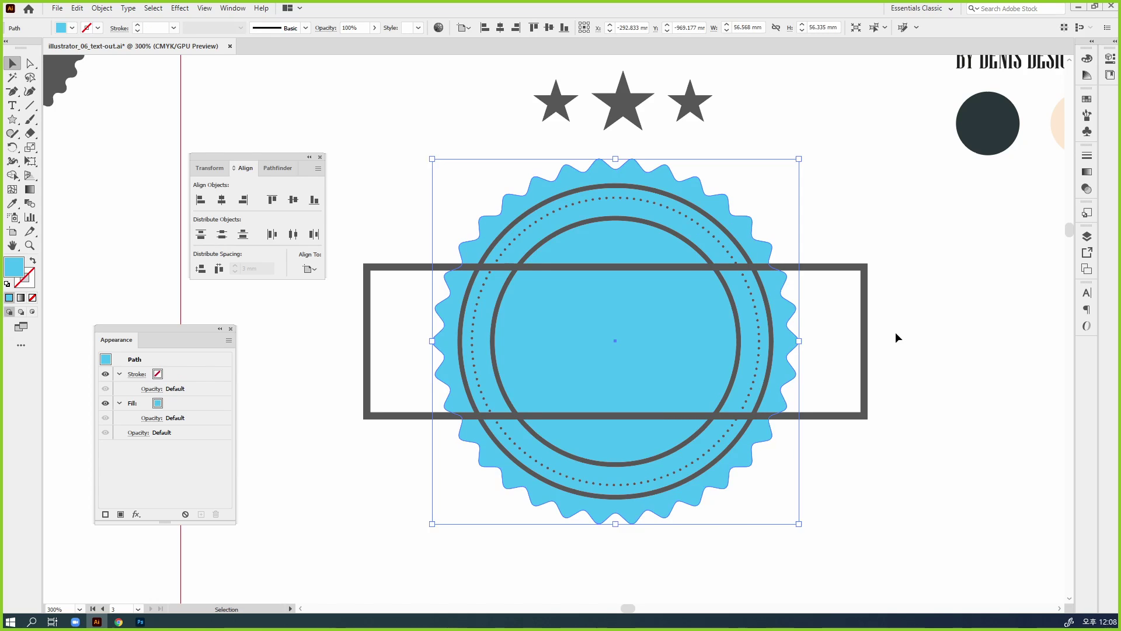
Step: Dock the Transform, Align and Pathfinder panels collapsed, and float an expanded, enlarged Swatches panel over the artwork
left_click(947, 340)
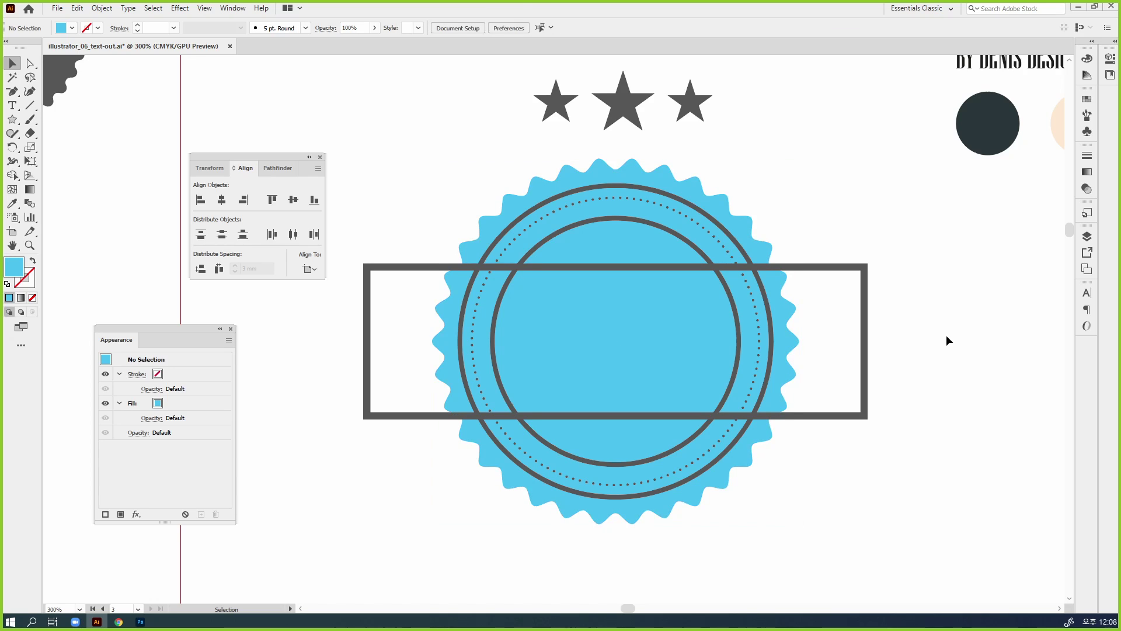
key("space")
left_click_drag(966, 328, 729, 376)
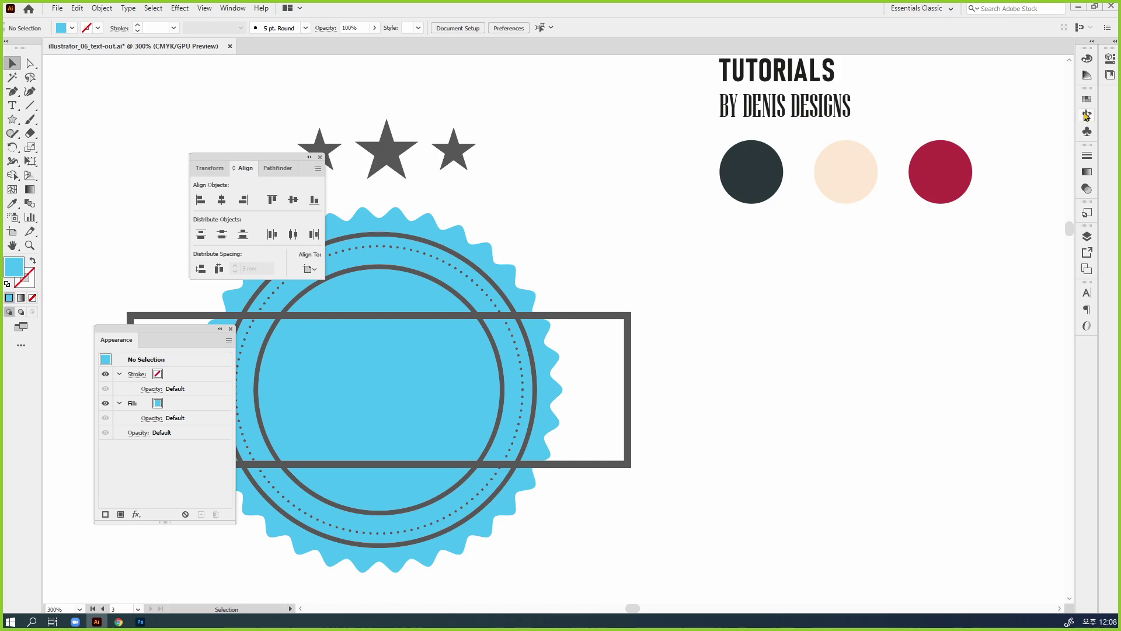
left_click_drag(1087, 99, 811, 232)
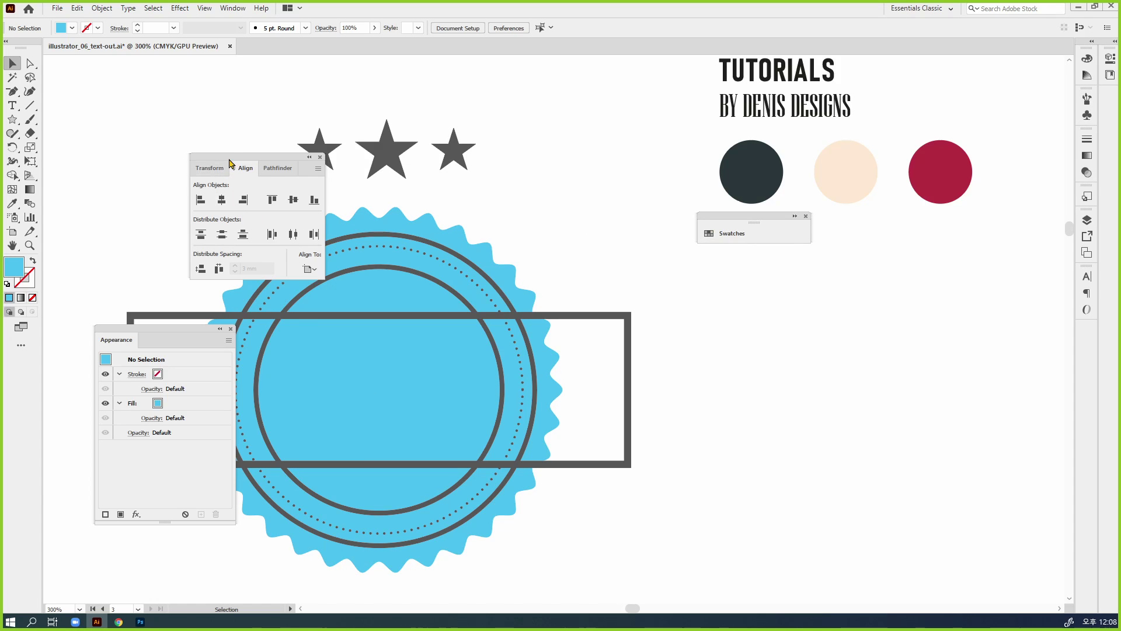
left_click_drag(230, 164, 1068, 51)
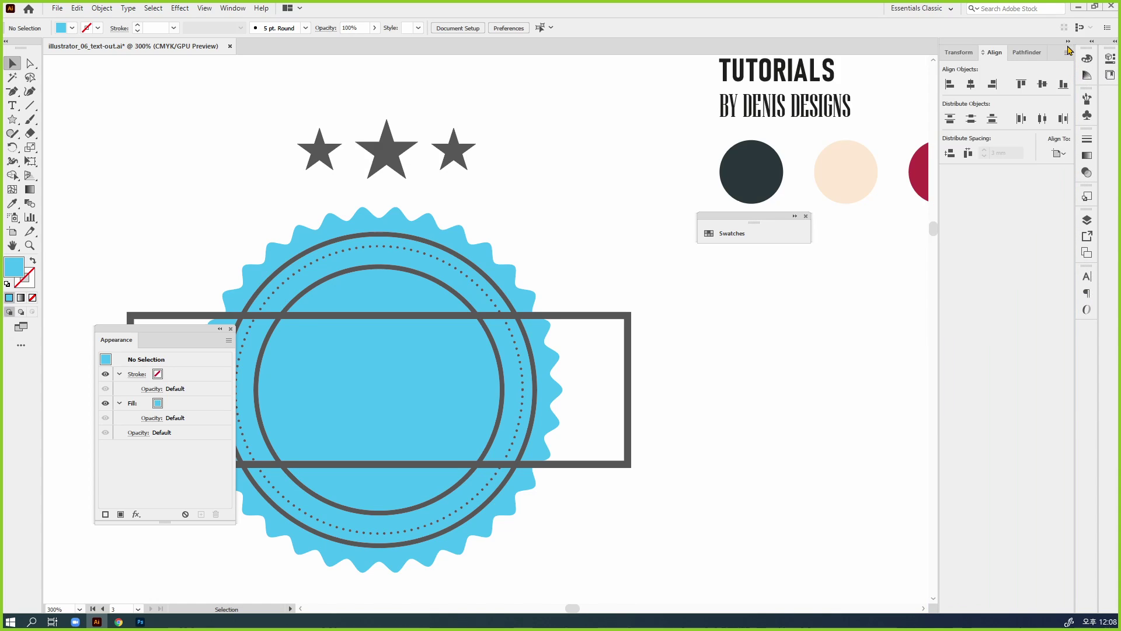
left_click(1068, 40)
left_click(795, 216)
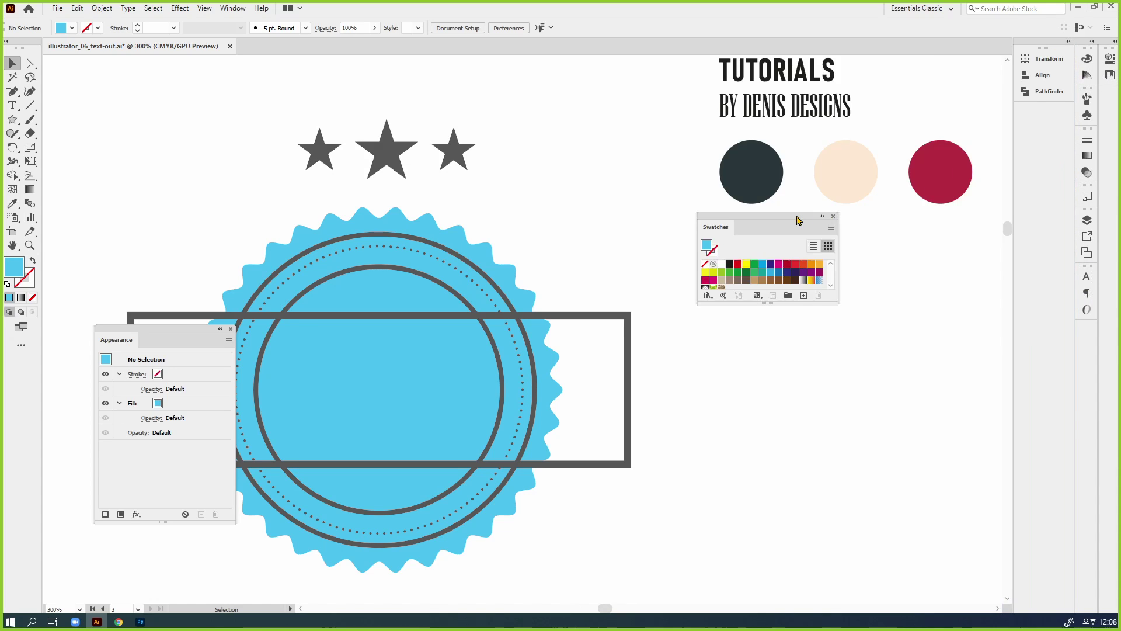
left_click_drag(835, 302, 894, 390)
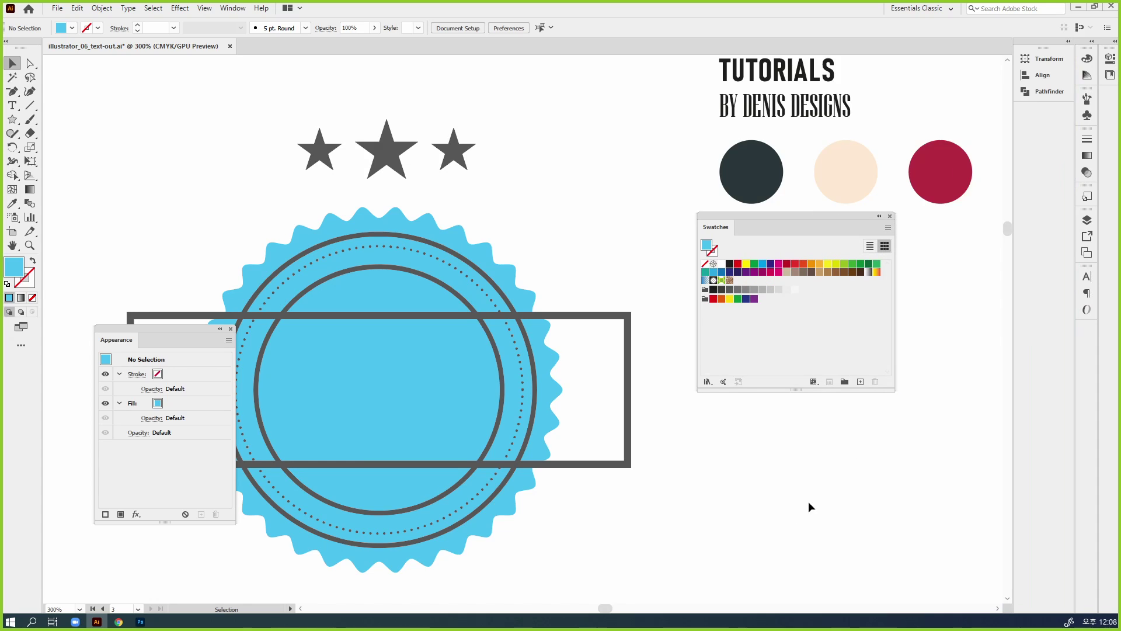
Step: Select the blue scalloped badge shape and try a red fill swatch before filling it with the tan swatch
left_click_drag(808, 506, 842, 398)
left_click(441, 245)
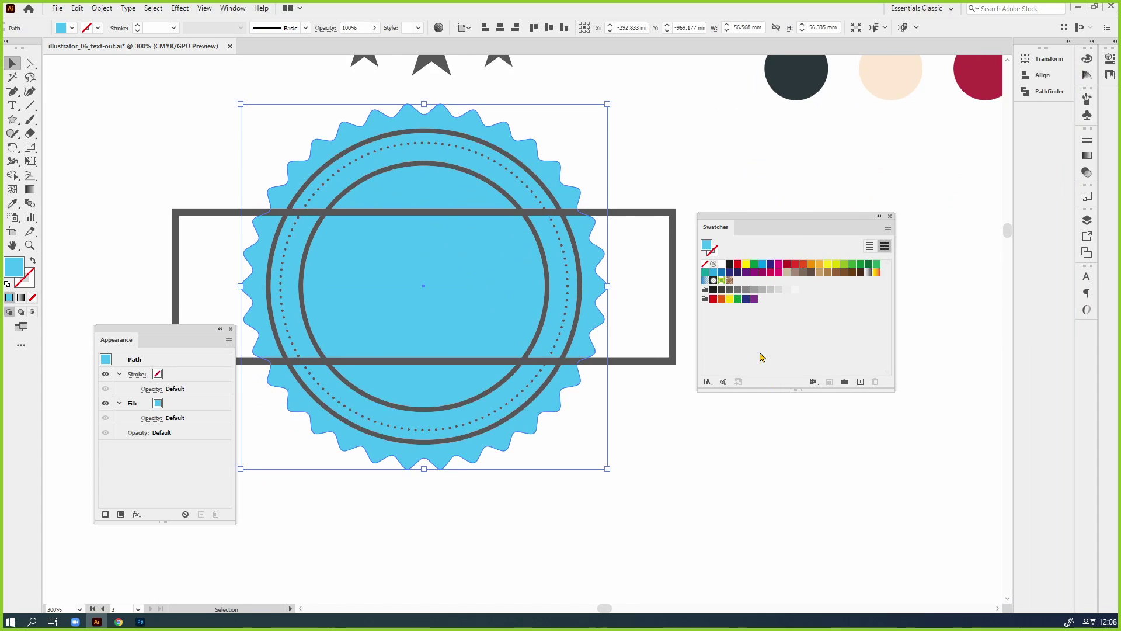
left_click(752, 273)
left_click(779, 272)
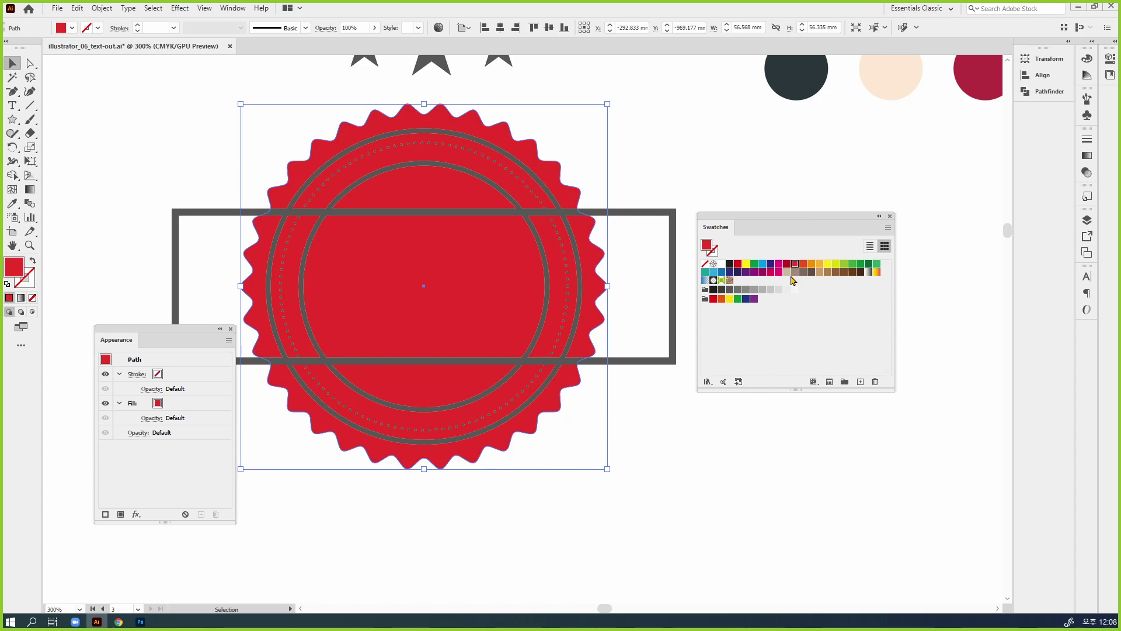
left_click(787, 272)
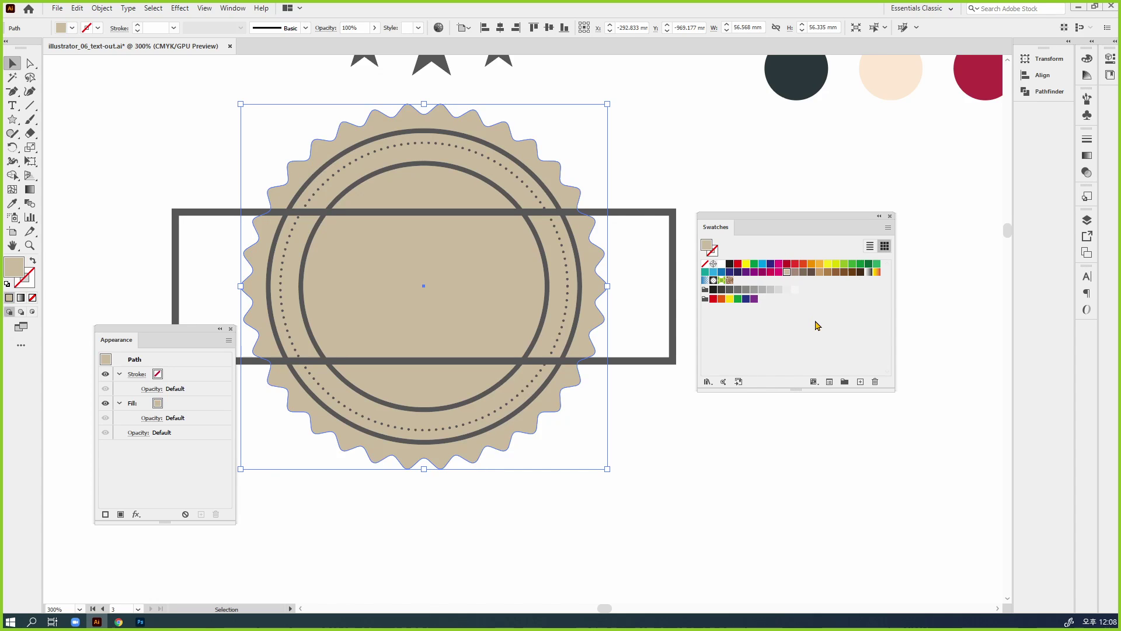
Step: Try yellow, purple (C=75 M=100 Y=0 K=0) and blue gradient swatches on the scalloped badge's stroke
left_click(712, 251)
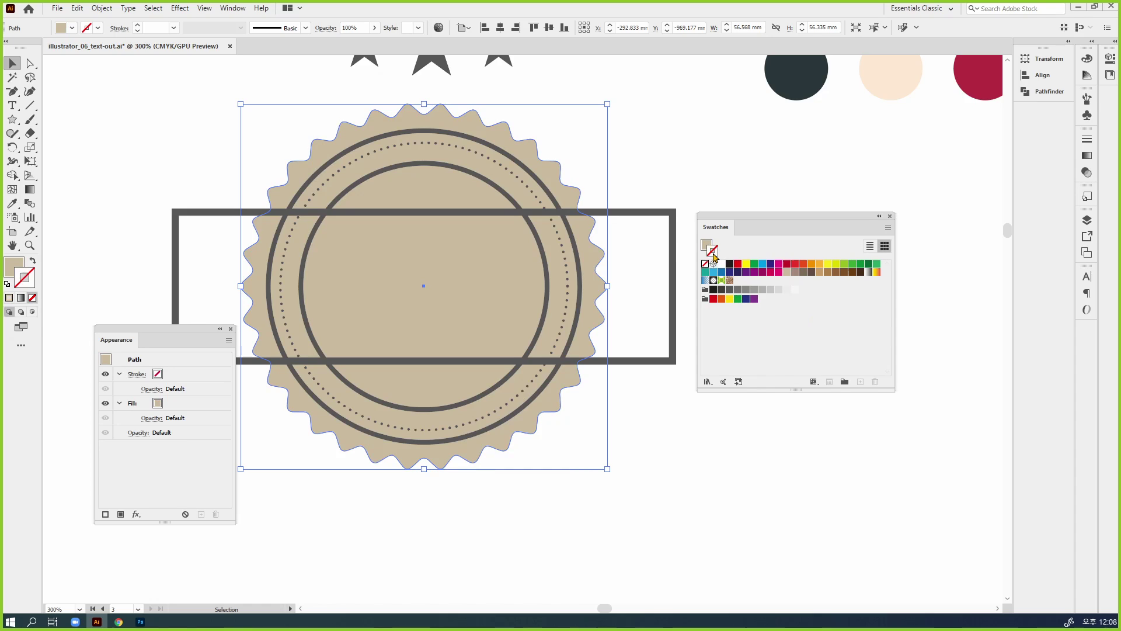
left_click(730, 299)
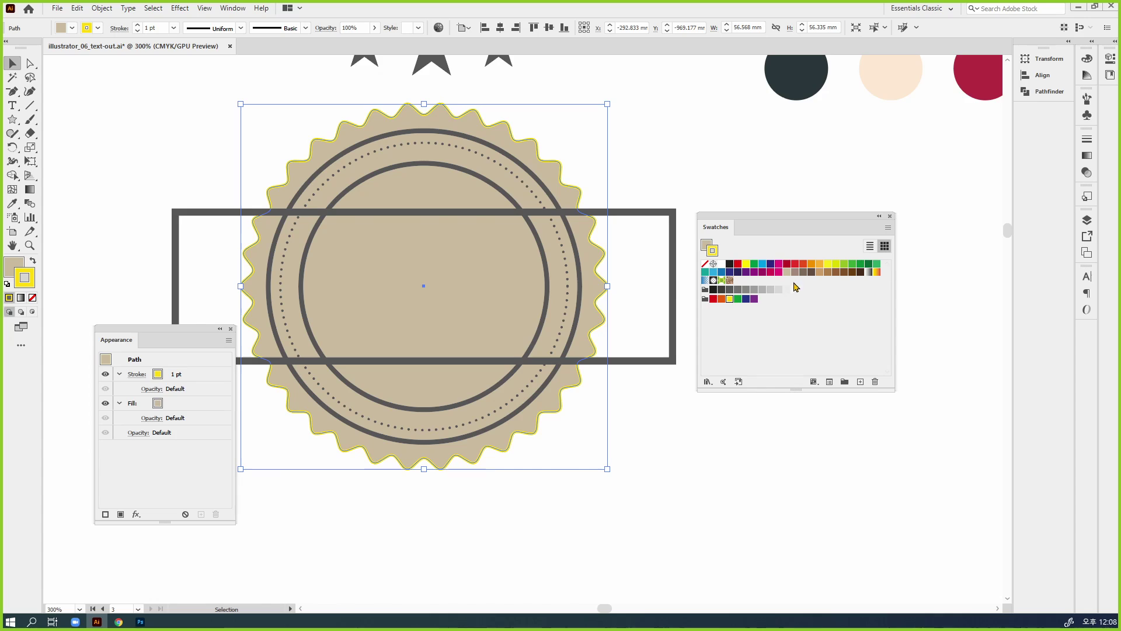
left_click(747, 272)
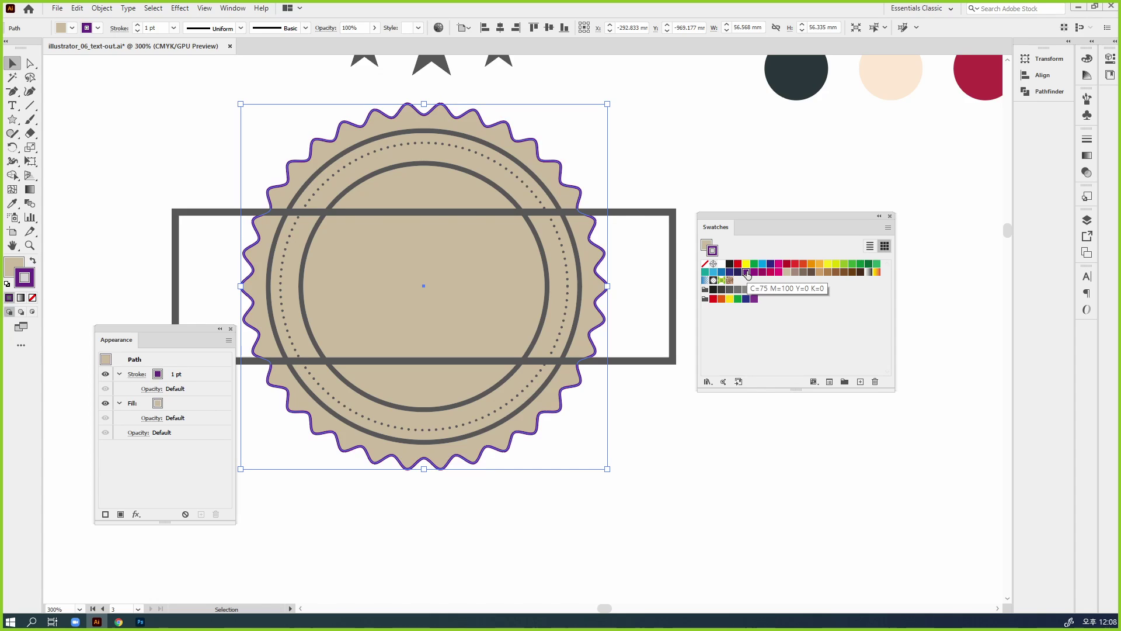
left_click(704, 281)
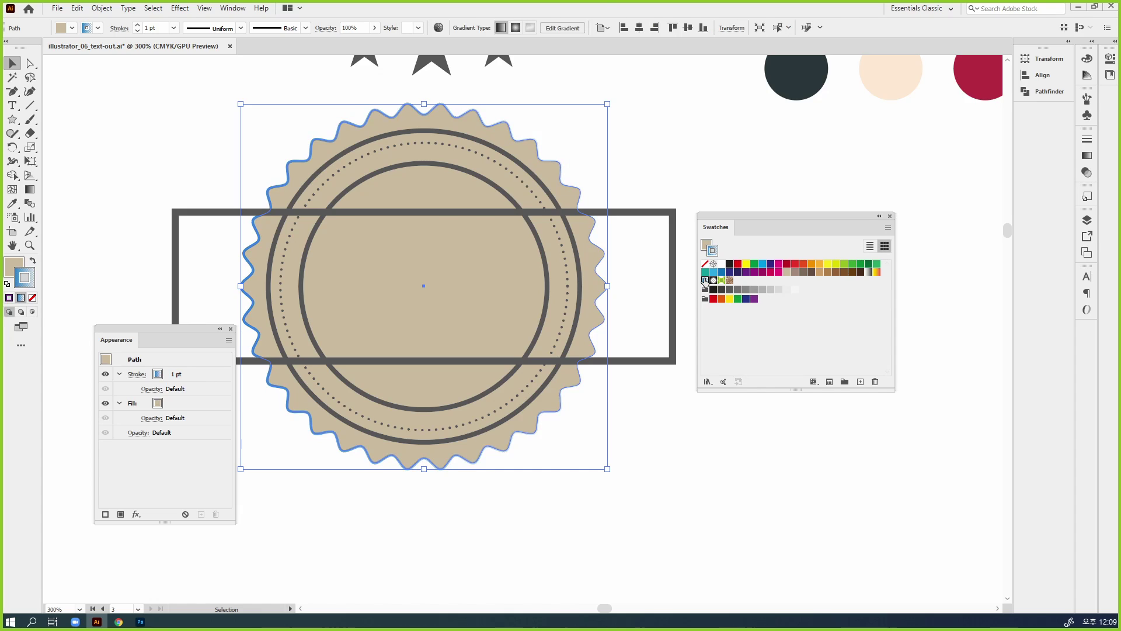
Step: Fill the scalloped badge with the blue gradient swatch and set its stroke to none
key("x")
left_click(705, 281)
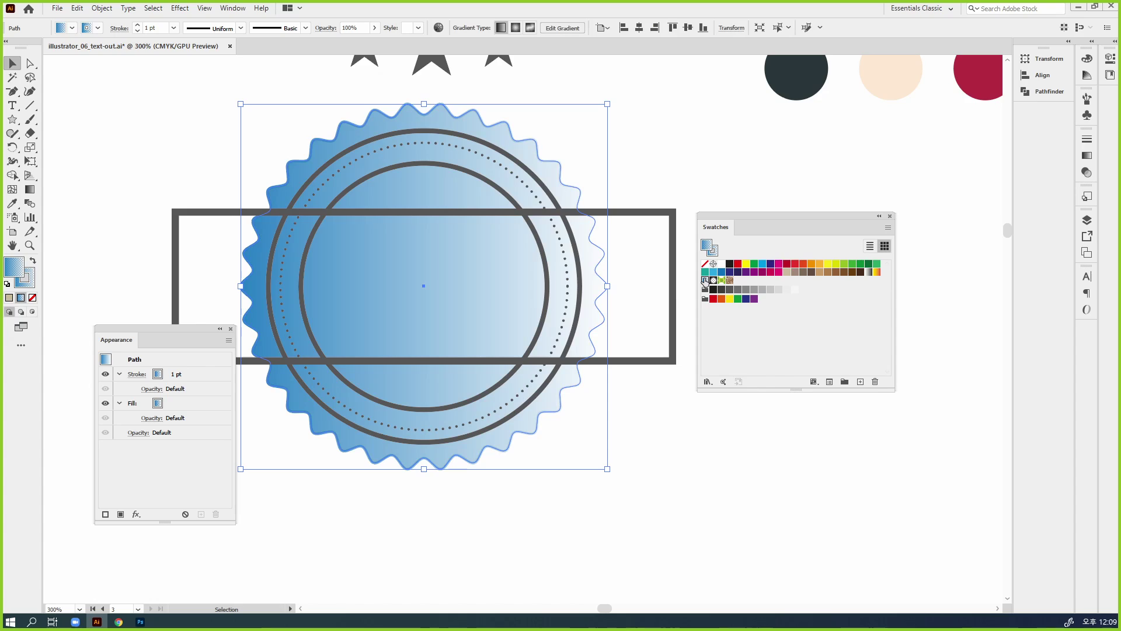
key("x")
key("slash")
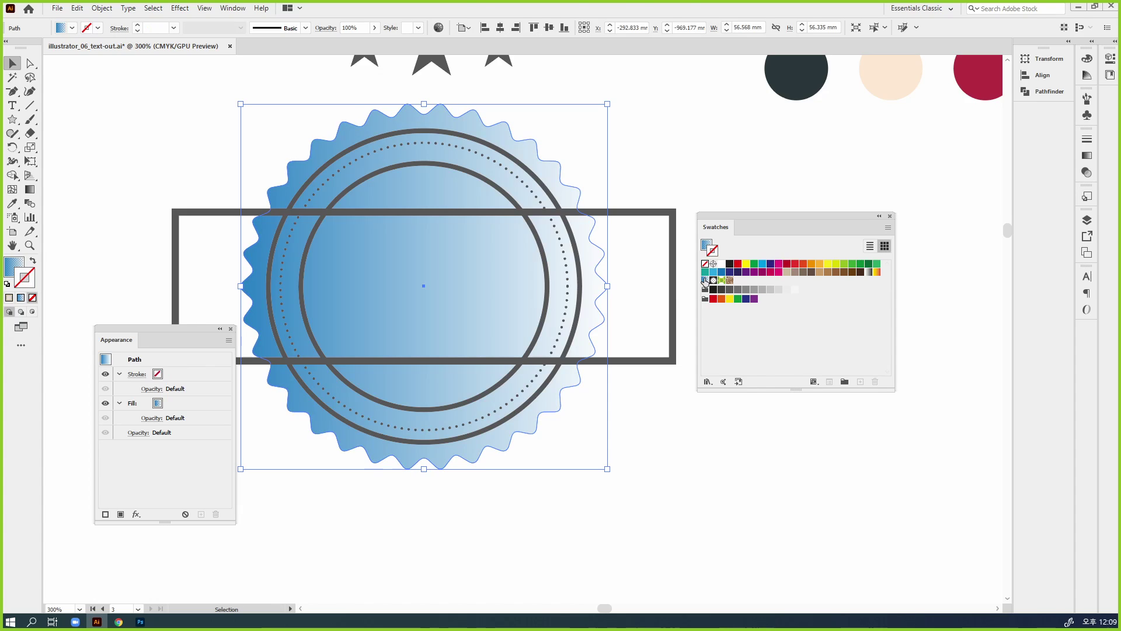
Step: Try black as the scalloped badge's fill, set the fill to the tan swatch and deselect the badge
left_click(730, 263)
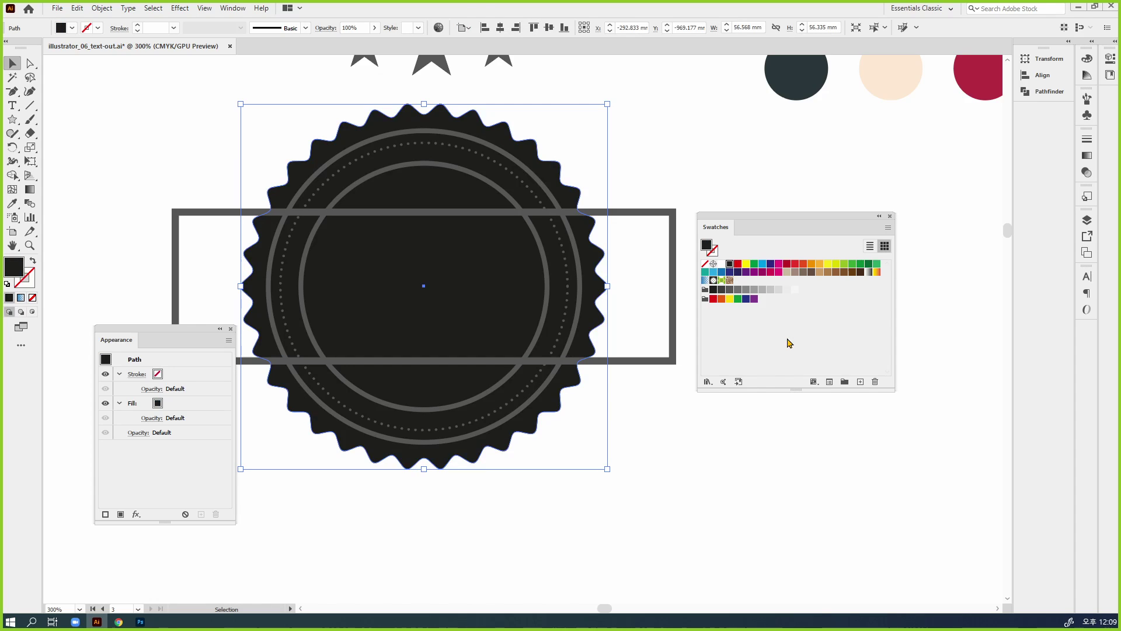
left_click(787, 271)
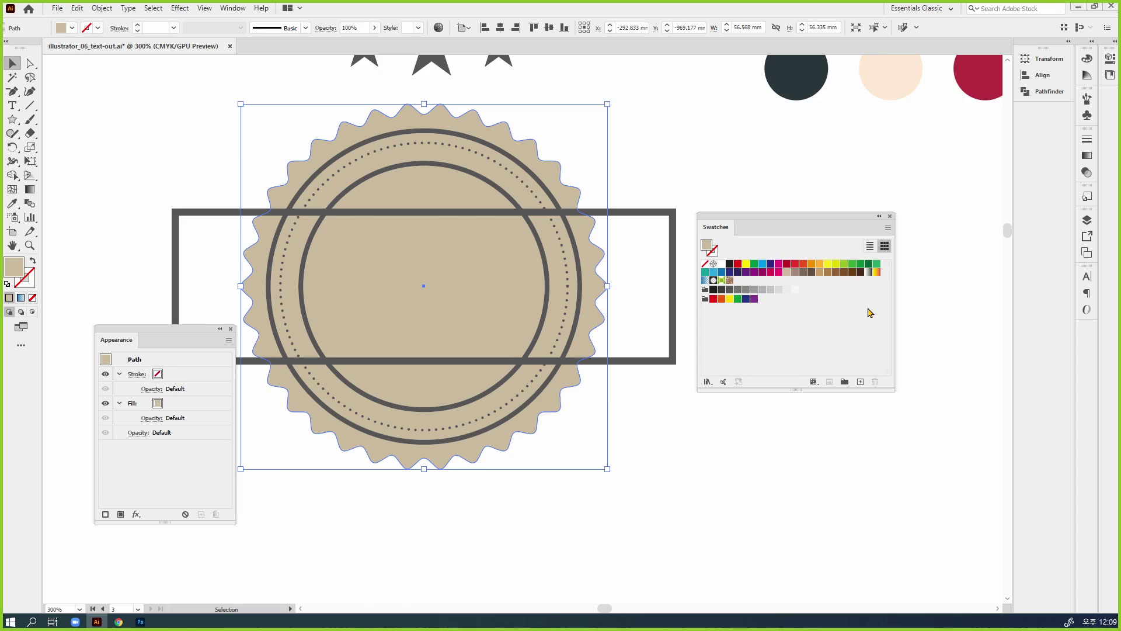
left_click(799, 146)
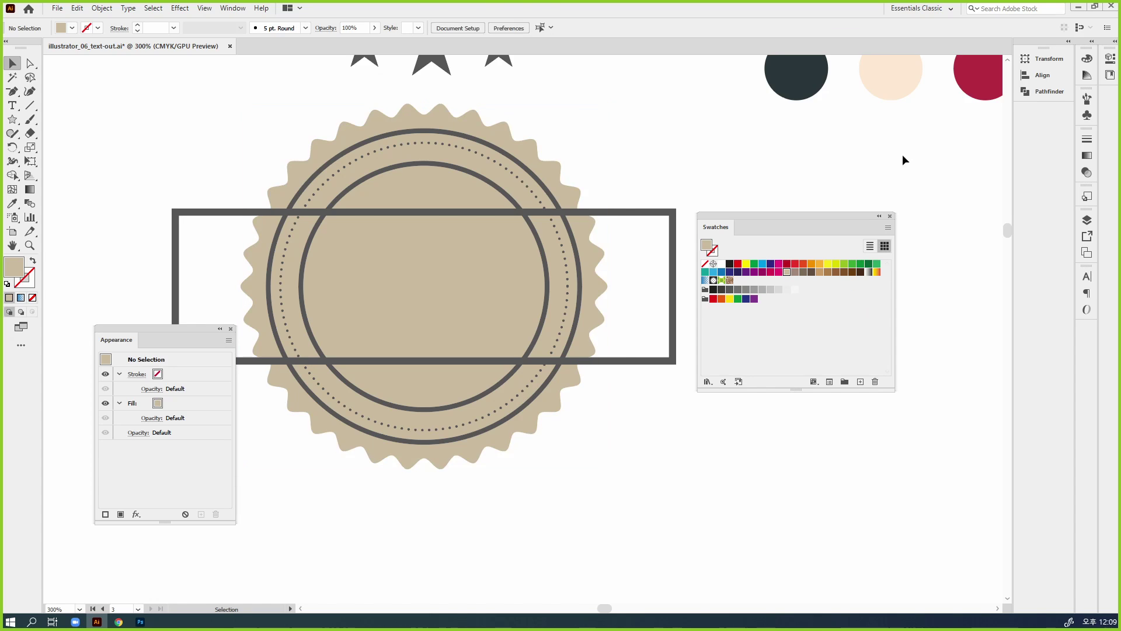
Step: Draw a pentagon about 14.5 mm wide below the colour circles, sample the dark circle's colour onto it and add it as a pattern swatch
left_click_drag(911, 148, 674, 194)
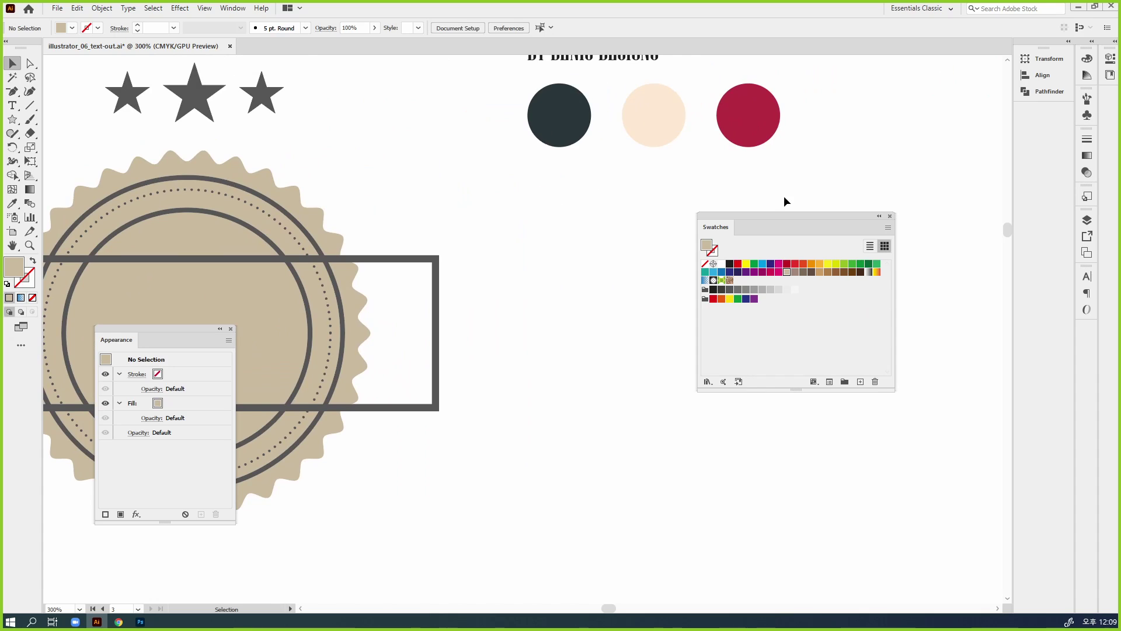
left_click_drag(786, 217, 858, 154)
left_click(12, 119)
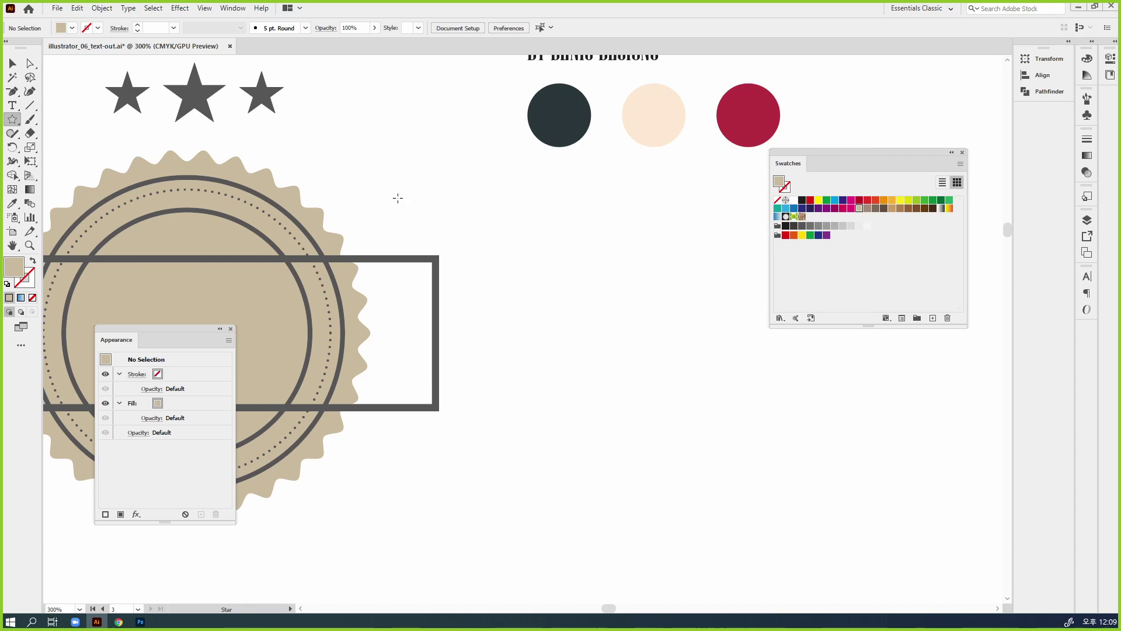
left_click_drag(527, 181, 834, 261)
key("i")
left_click(569, 117)
key("v")
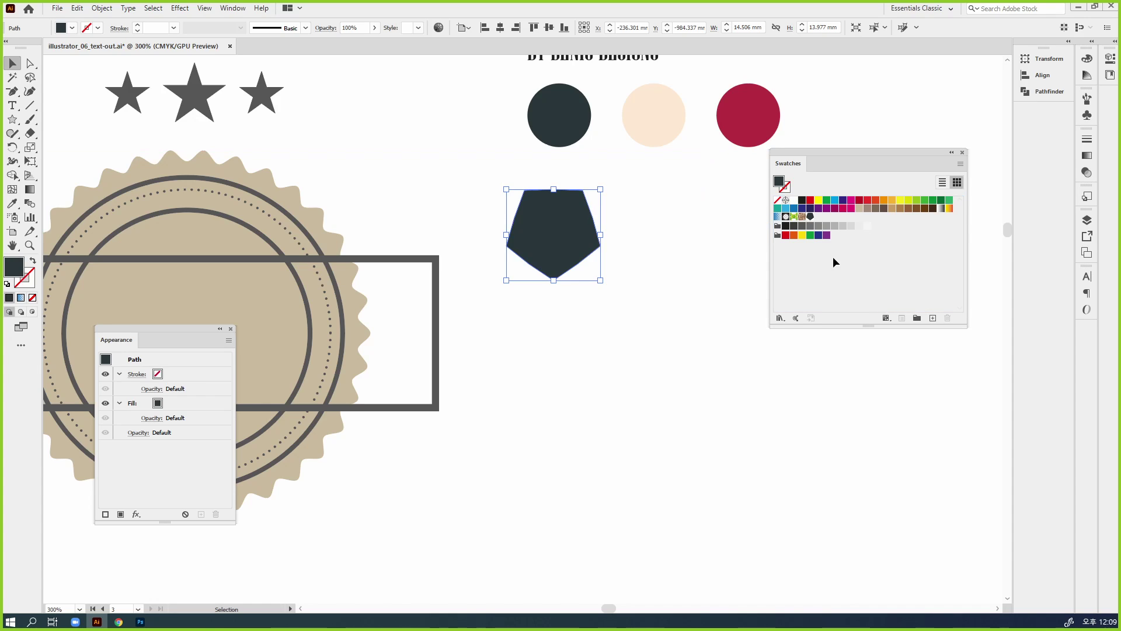
Step: Fill the pentagon with its own pattern swatch, enlarge it to about 62 × 46 mm and delete it
left_click(811, 218)
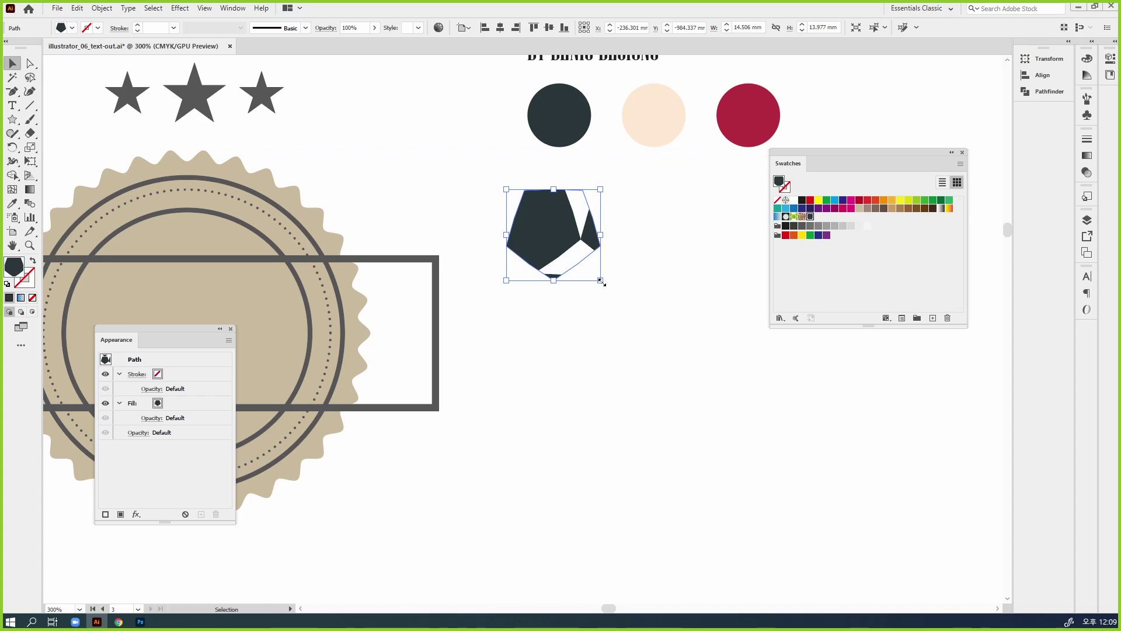
left_click_drag(601, 281, 908, 491)
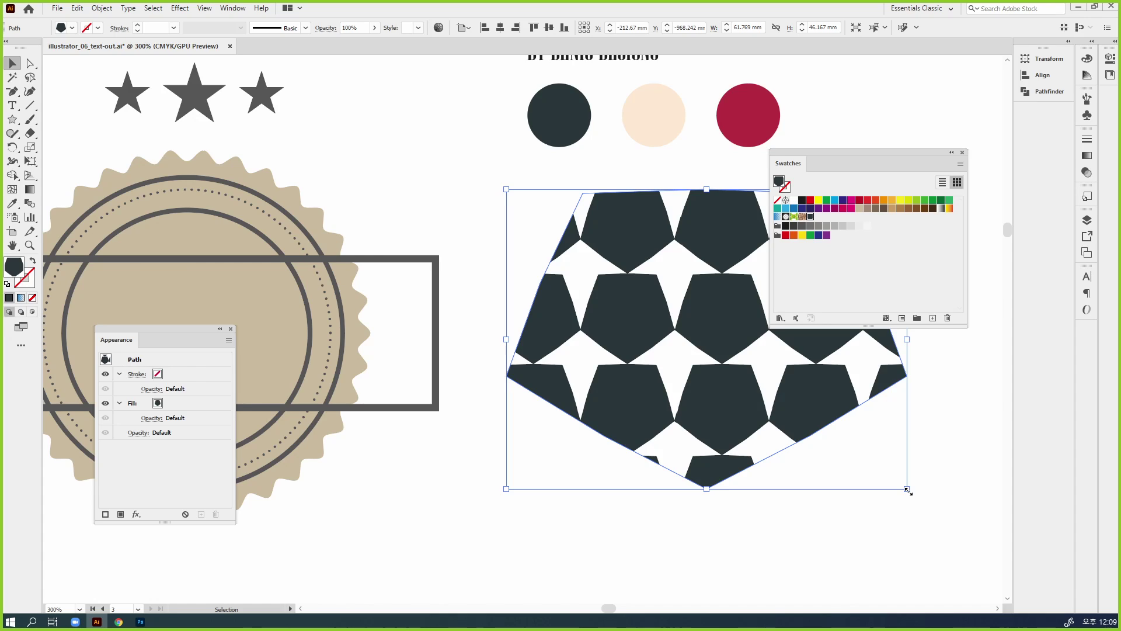
key("Delete")
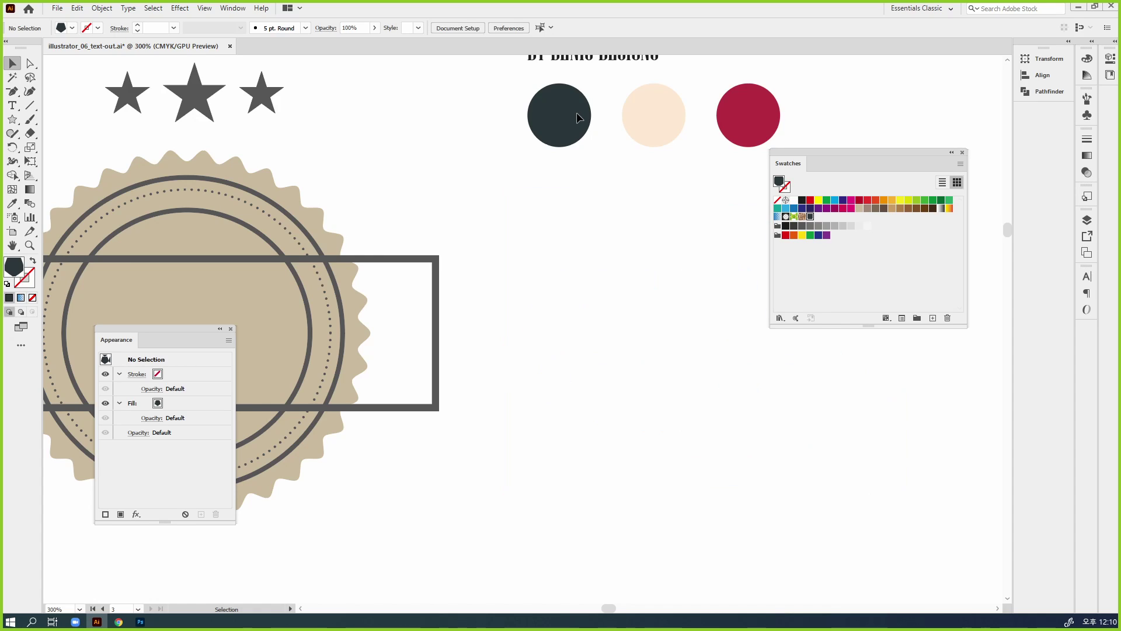
Step: Save the current pattern fill as another swatch, and delete both pentagon pattern swatches
left_click(933, 319)
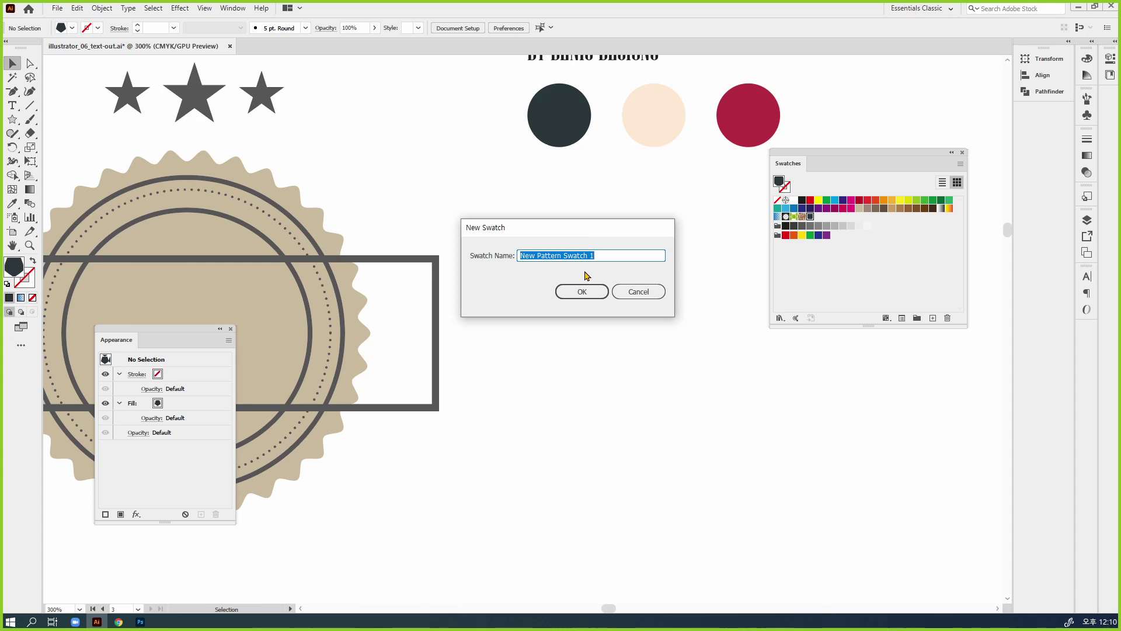
left_click(590, 297)
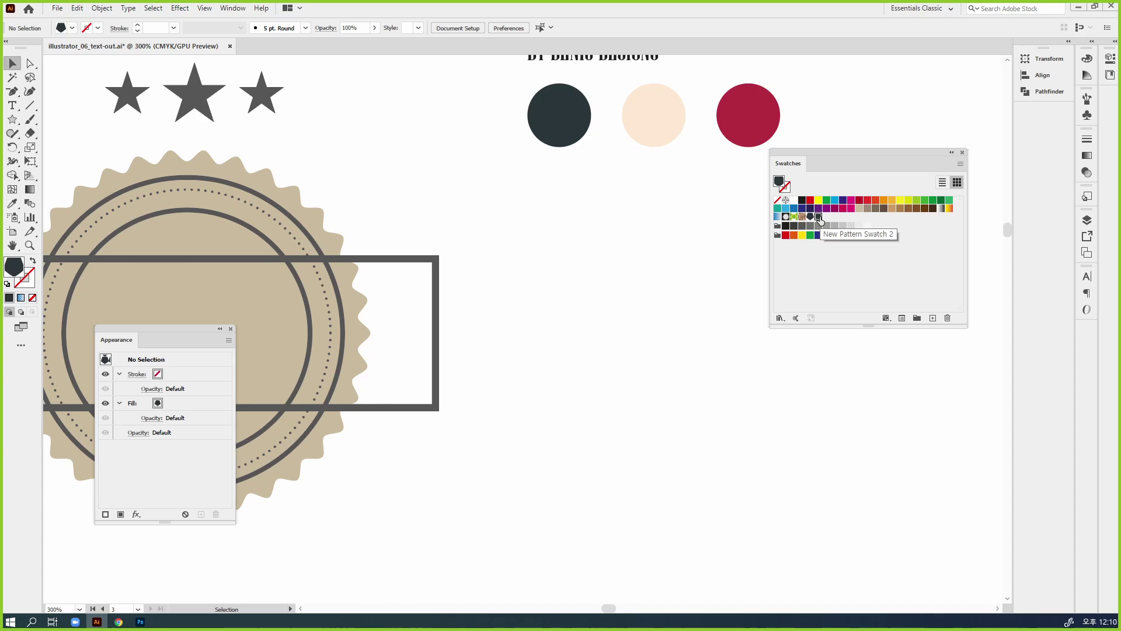
left_click(947, 318)
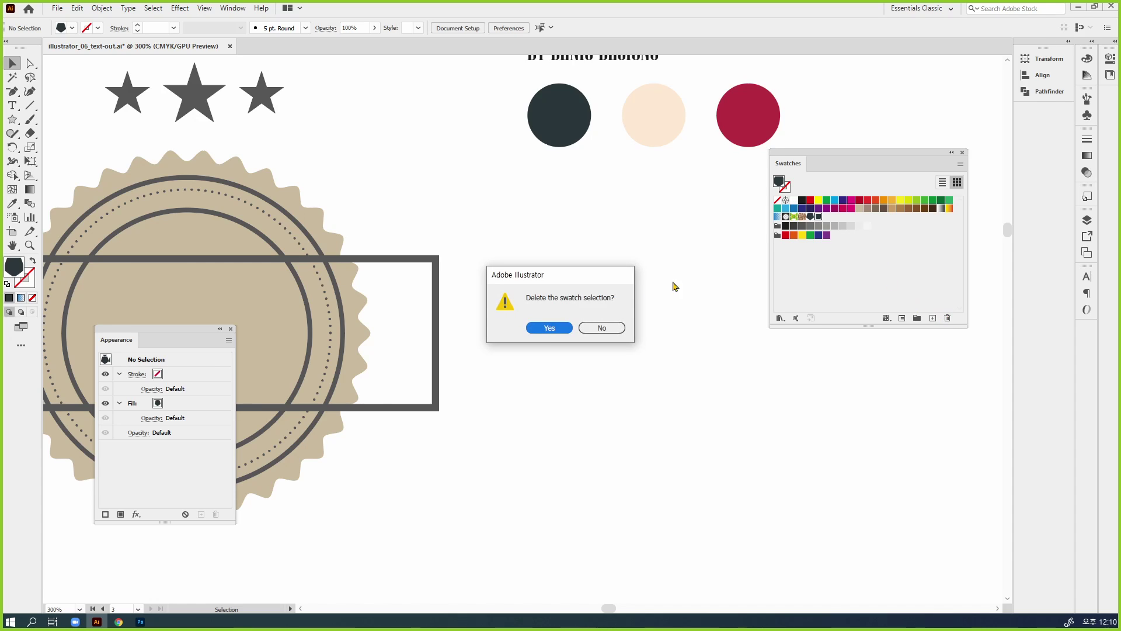
left_click(548, 327)
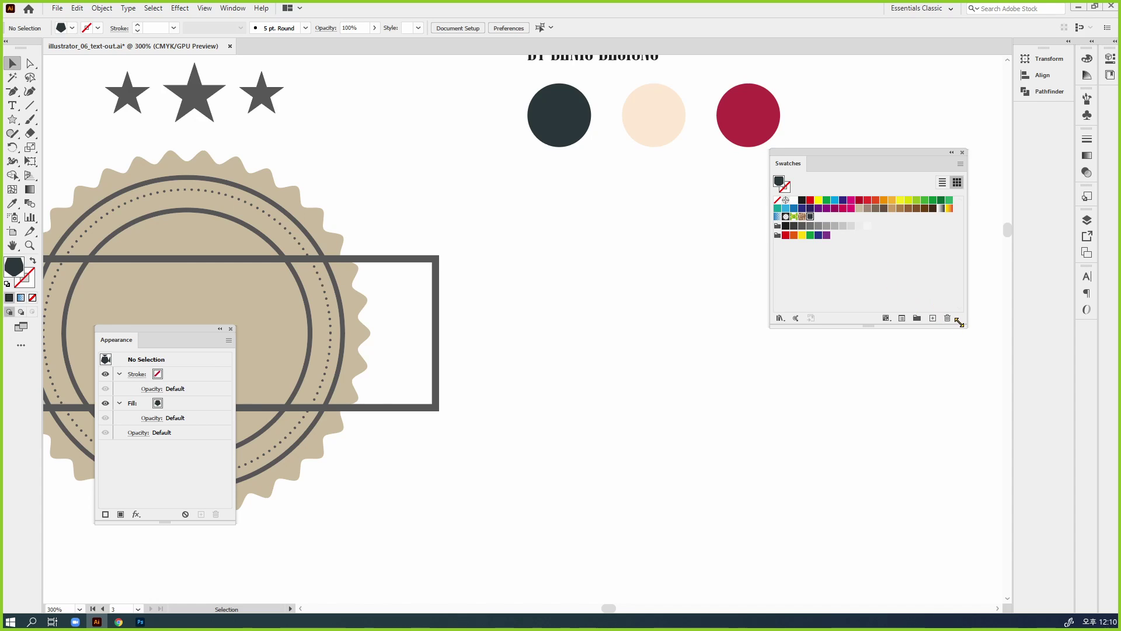
left_click(947, 318)
left_click(550, 327)
Step: Draw a square of about 8.4 mm below the dark circle and fill it with that circle's sampled colour
left_click_drag(12, 119, 52, 115)
mouse_move(516, 189)
left_mouse_down()
mouse_move(572, 242)
mouse_move(566, 234)
mouse_move(683, 220)
left_mouse_up()
key("i")
left_click(567, 125)
key("v")
Step: Add two copies of the dark square in a row and fill them with colours sampled from the cream and crimson circles
key("i")
left_click(665, 110)
key("v")
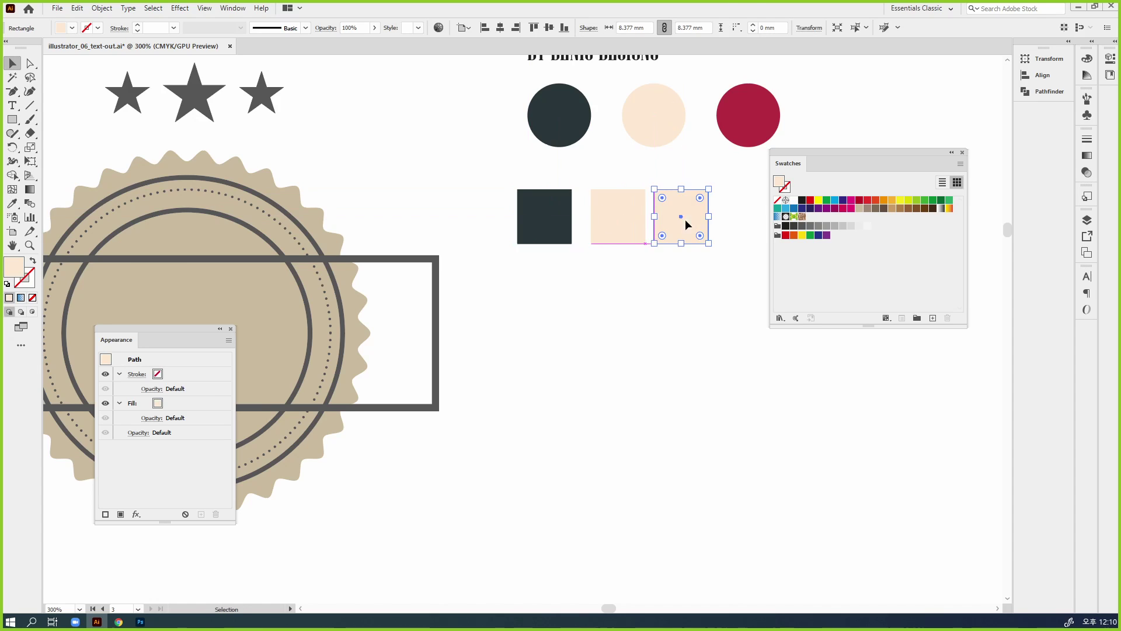
key("i")
left_click(755, 110)
key("v")
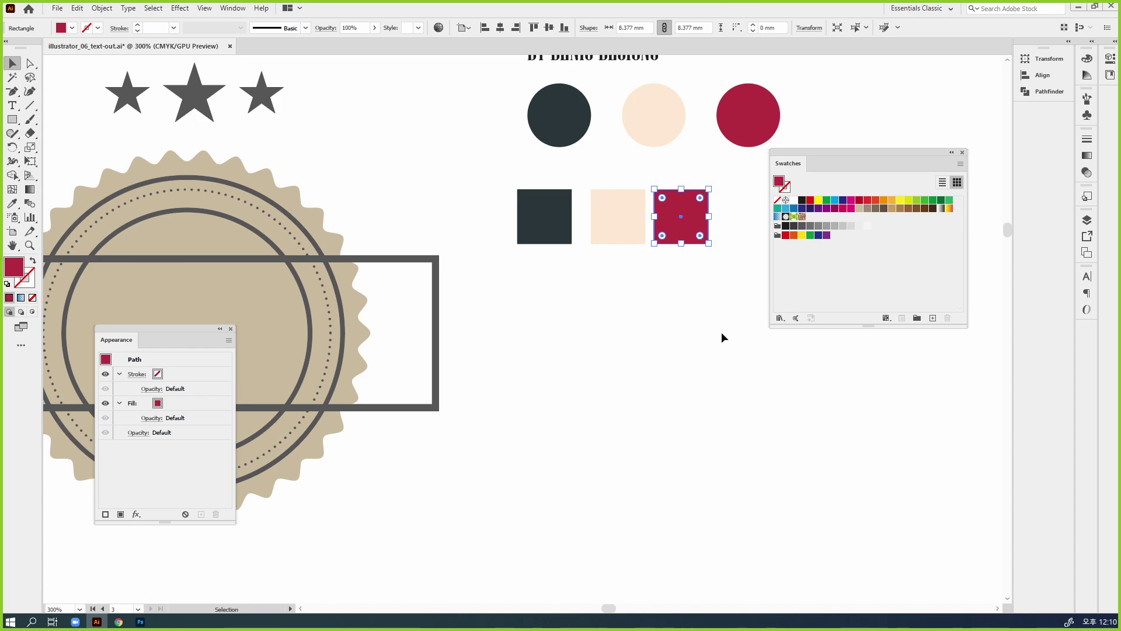
Step: Move the crimson square slightly away from the cream one to even out the gaps between the three squares
left_click(722, 346)
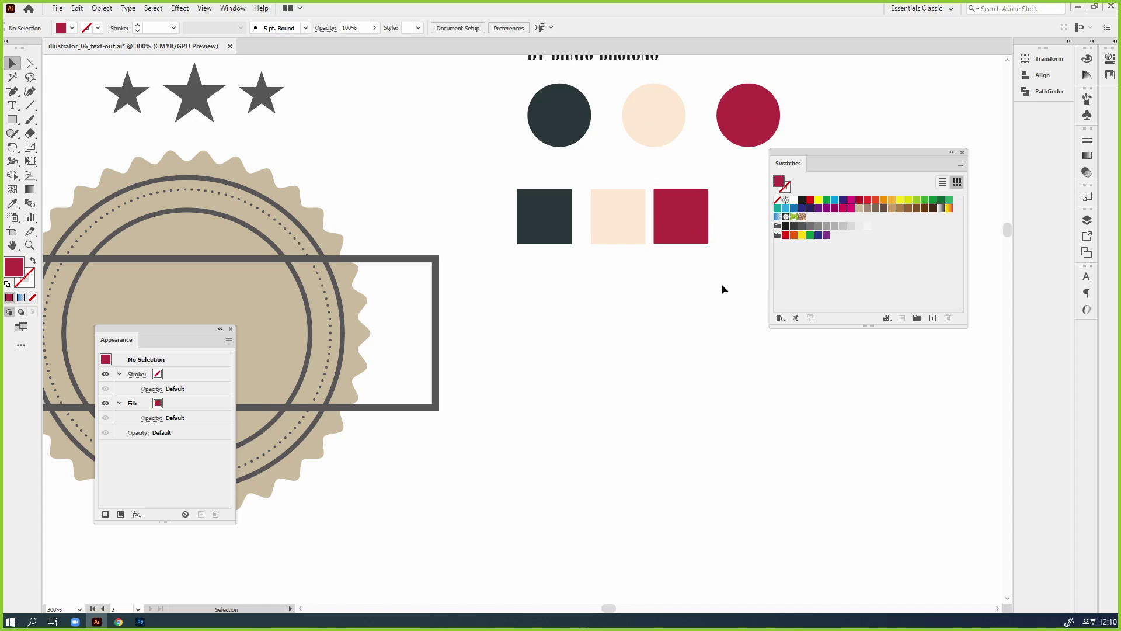
left_click_drag(668, 236, 678, 226)
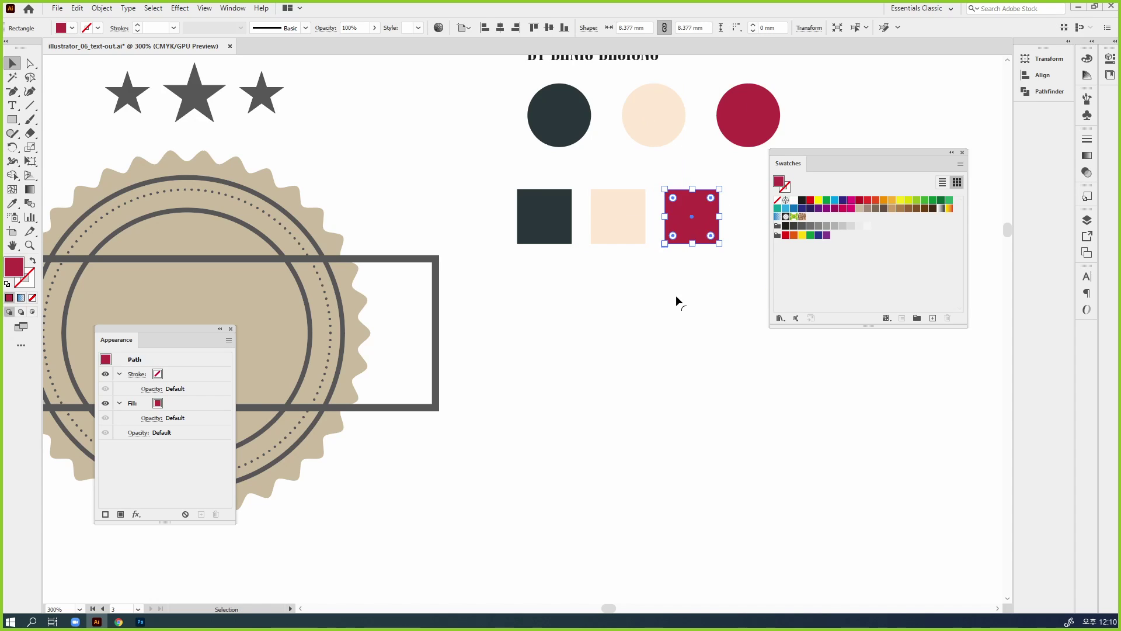
left_click(675, 296)
Step: Create a colour group named emblum from the selected dark, cream and crimson squares, using selected artwork as the source
left_click(525, 198)
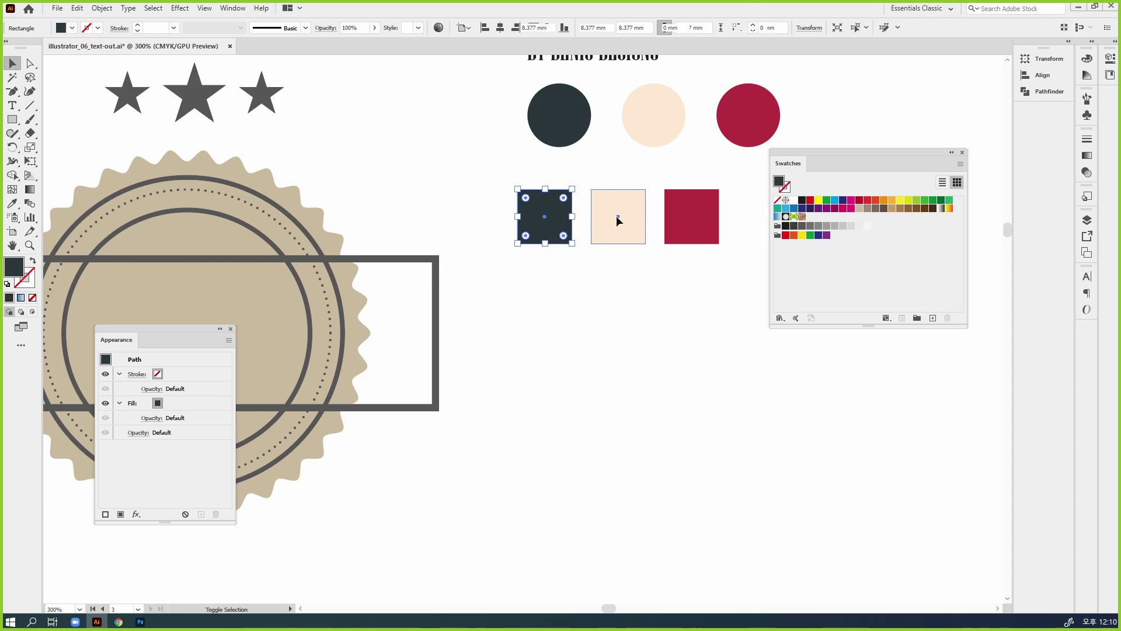
left_click(618, 219, "shift")
left_click(693, 219, "shift")
left_click(684, 248, "ctrl")
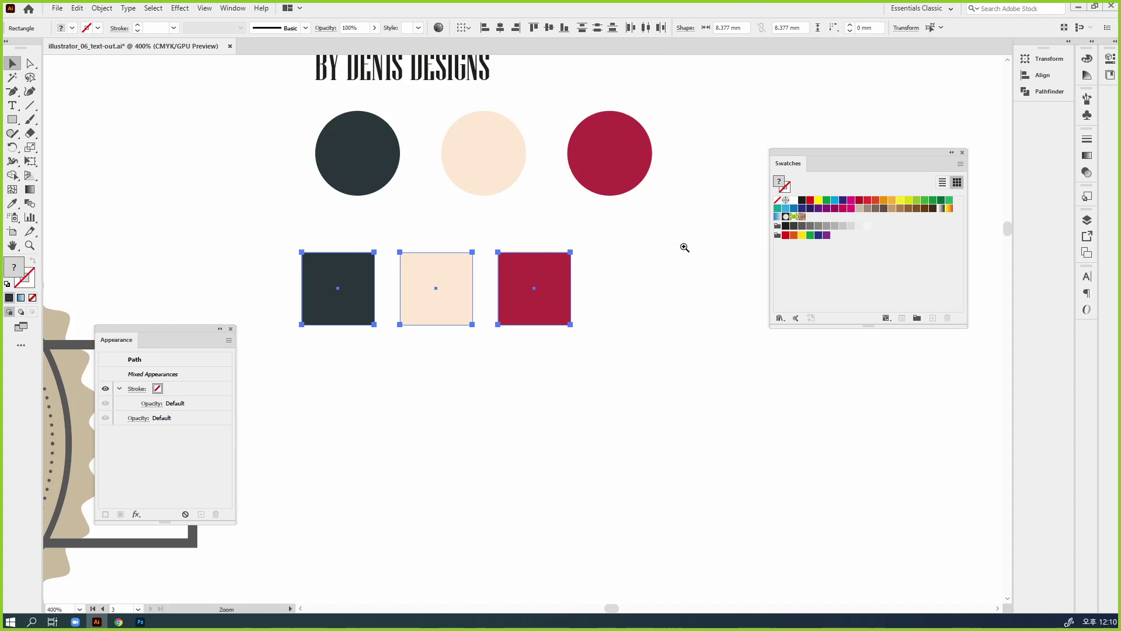
left_click(460, 346, "ctrl")
left_click_drag(435, 360, 413, 293)
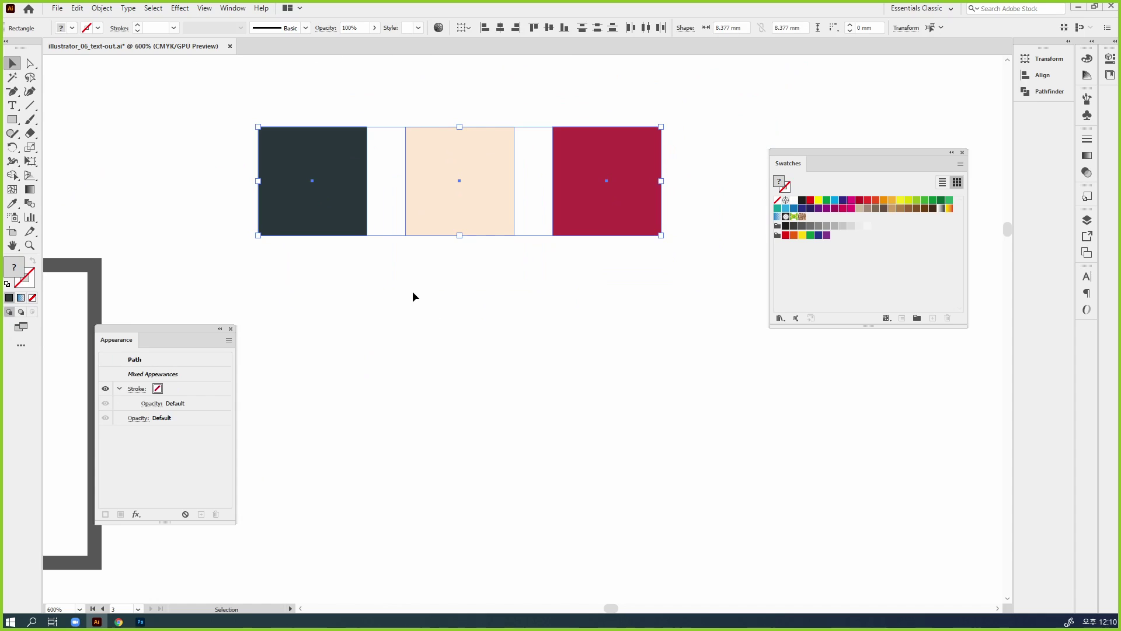
left_click_drag(827, 155, 761, 106)
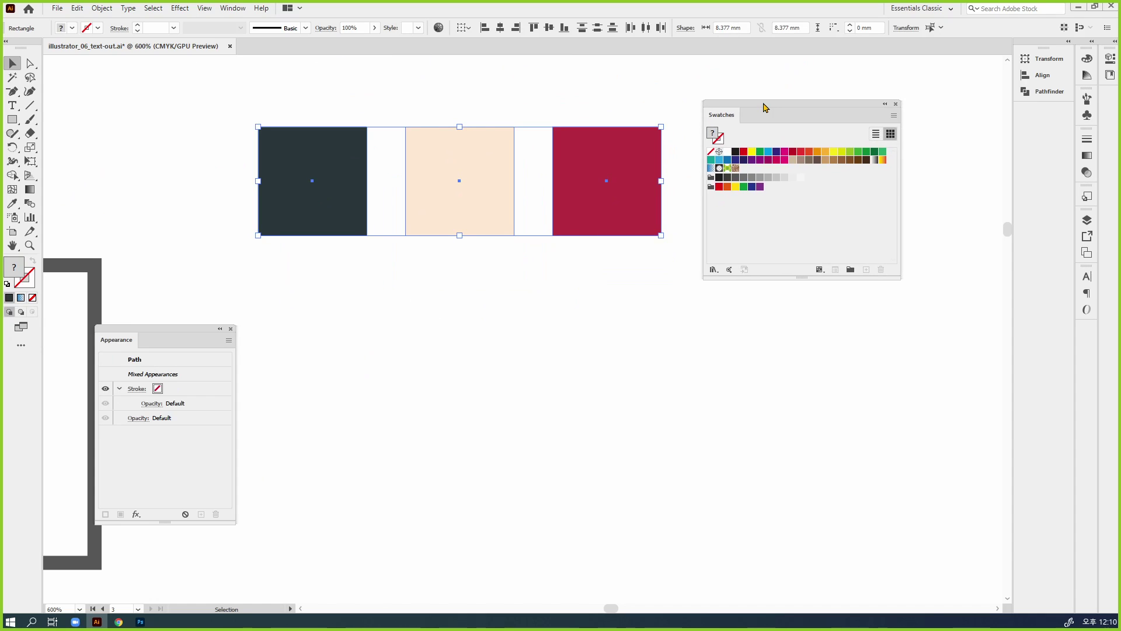
left_click(851, 270)
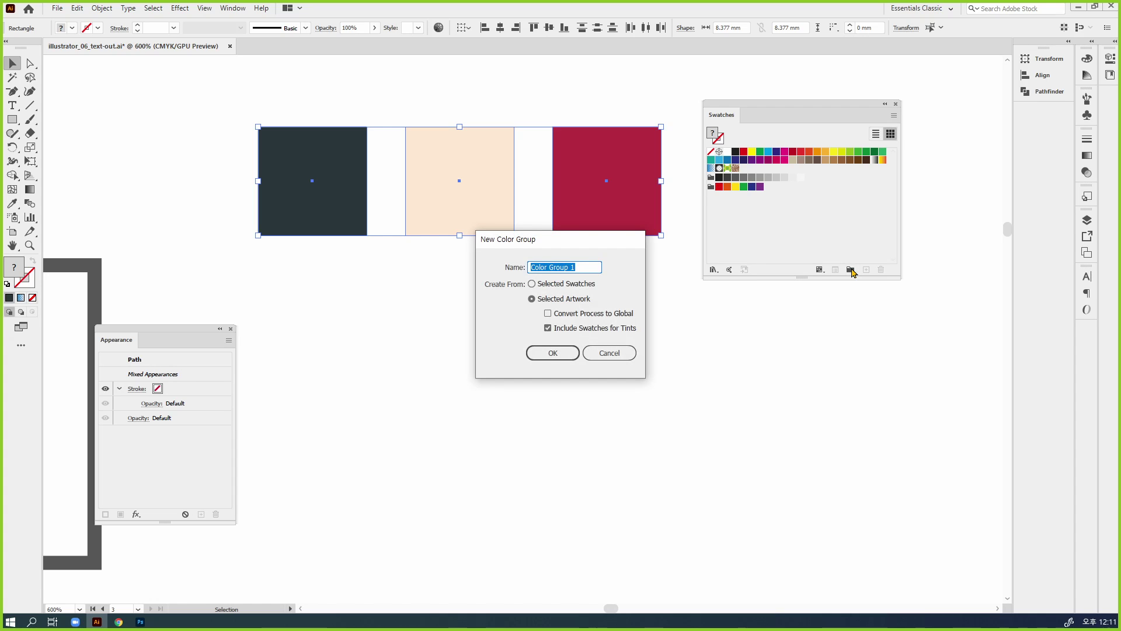
type("emblum")
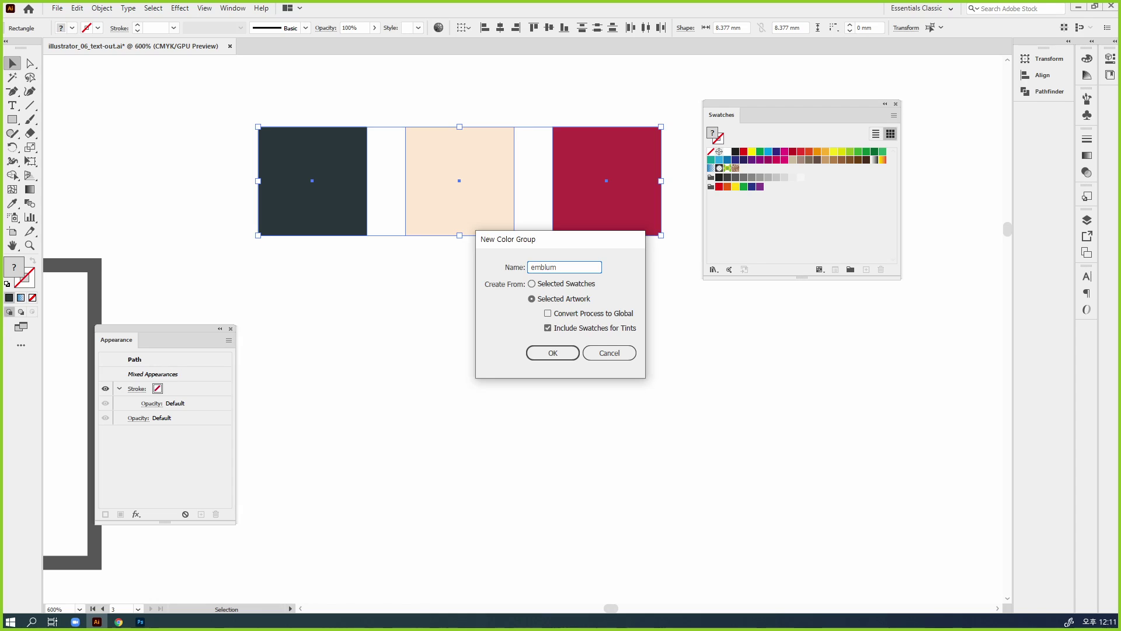
left_click(562, 286)
left_click(575, 299)
left_click(559, 356)
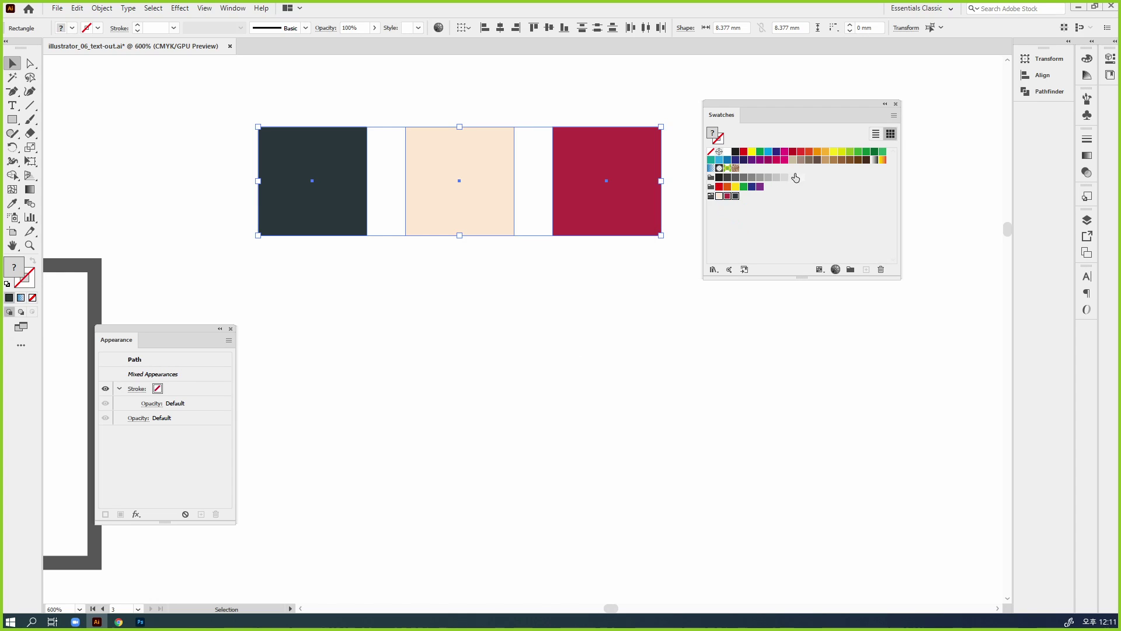
Step: Show the swatches as large thumbnails and enlarge the Swatches panel so that all of them fit
left_click(894, 116)
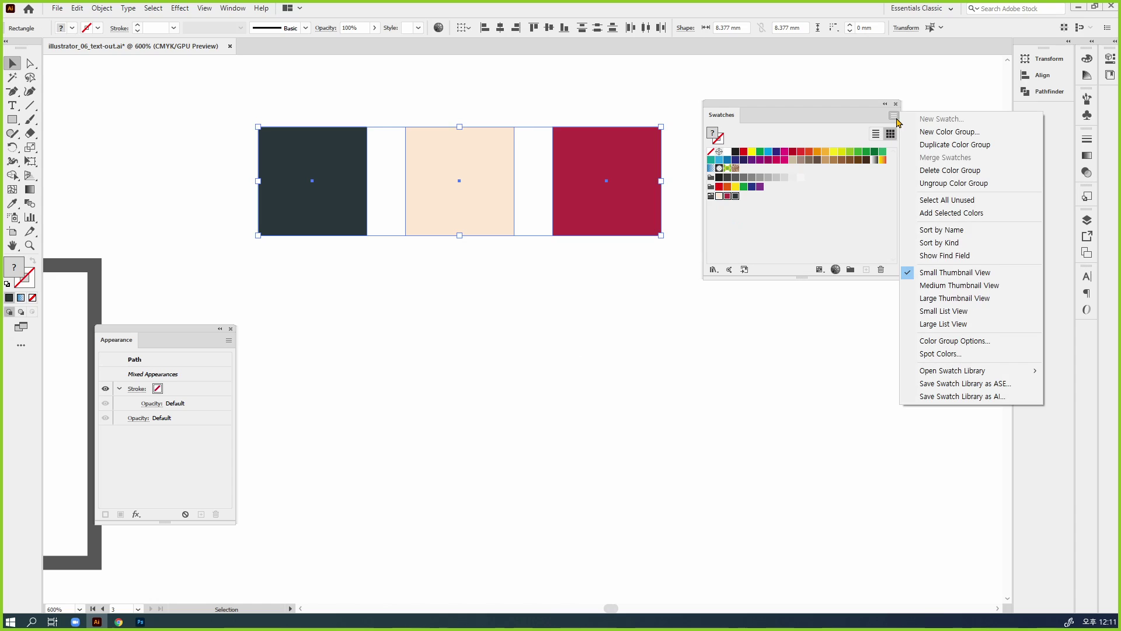
left_click(982, 299)
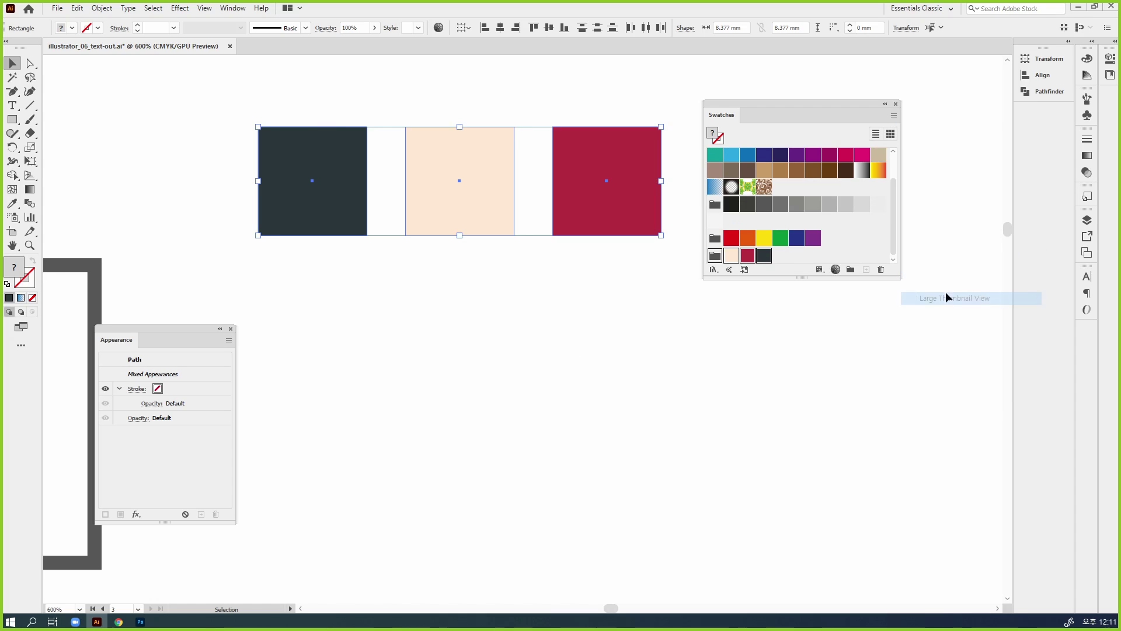
left_click_drag(801, 278, 802, 382)
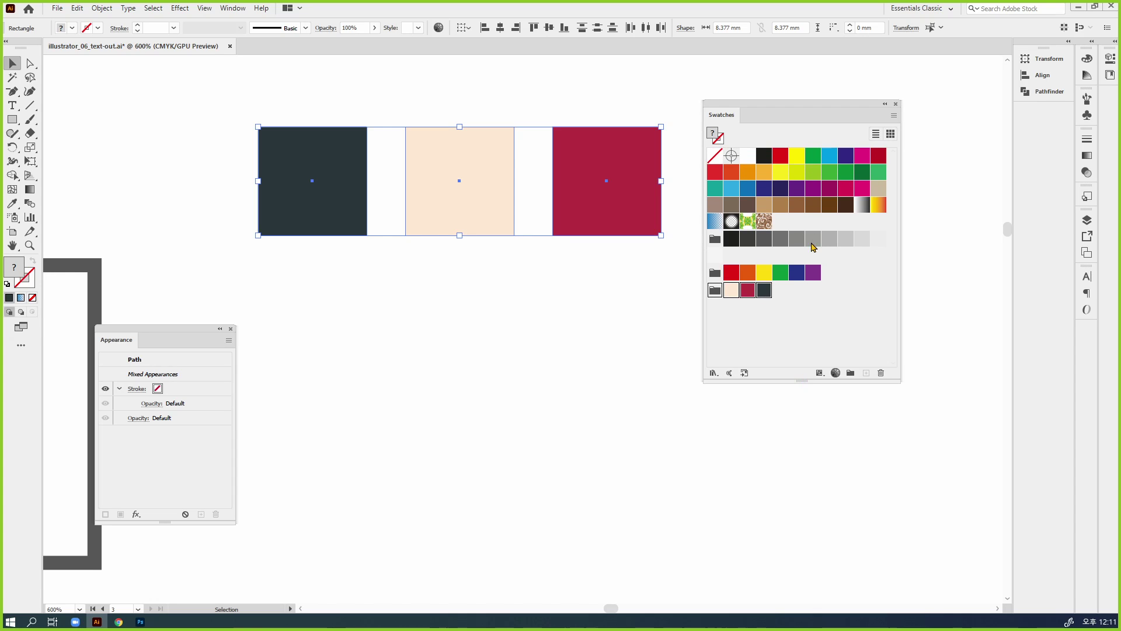
Step: Show the swatches as a list, and switch them back to large thumbnails
left_click(876, 136)
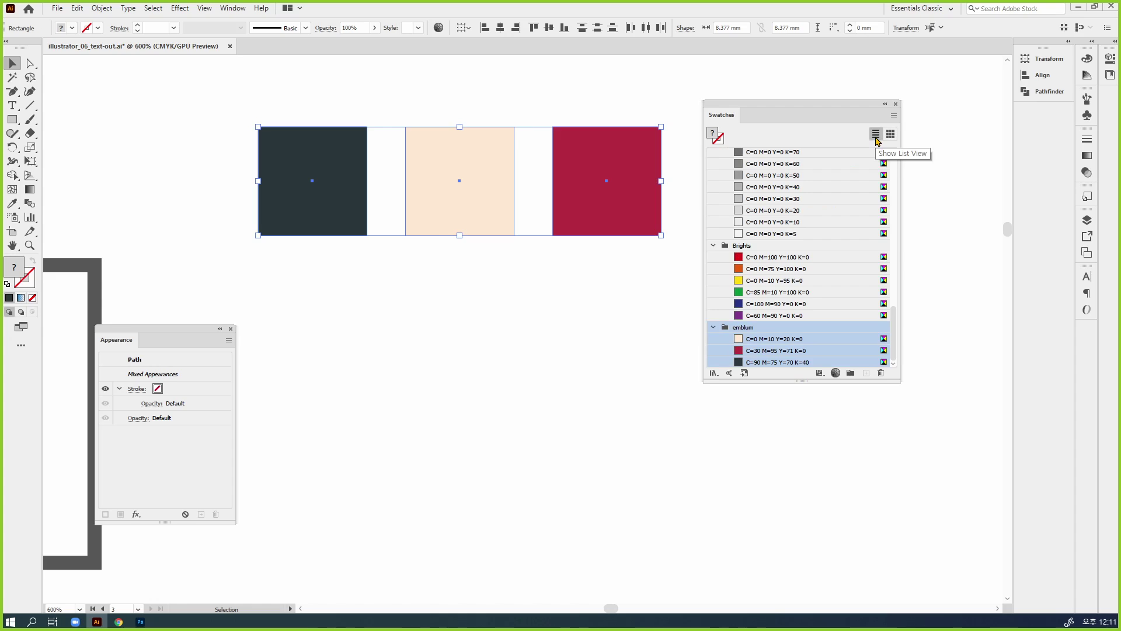
left_click(891, 135)
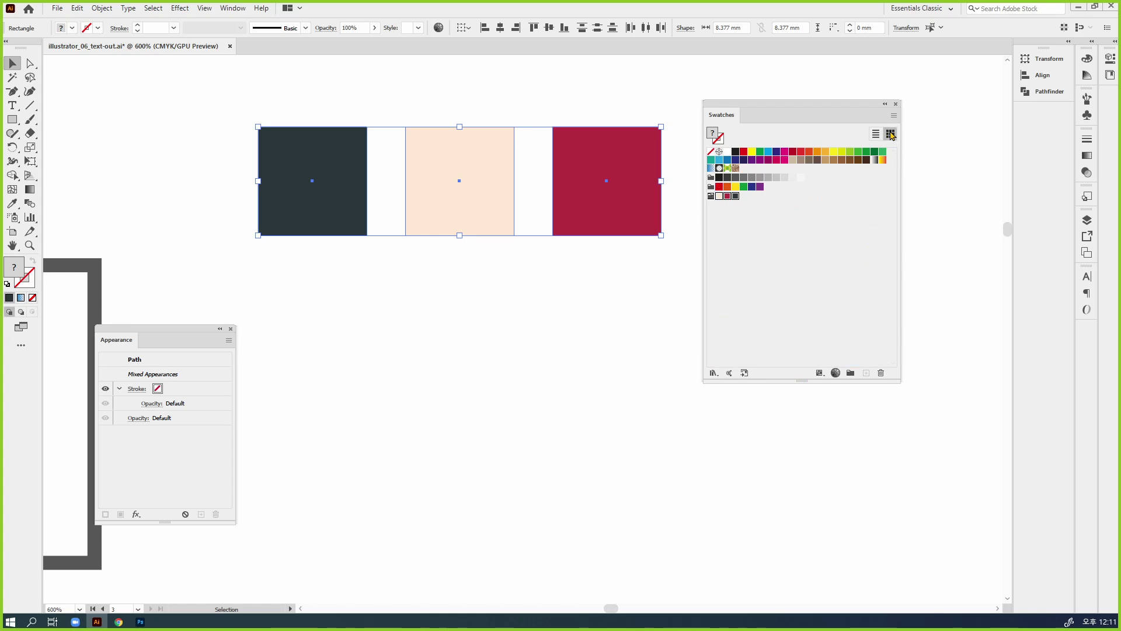
left_click(894, 115)
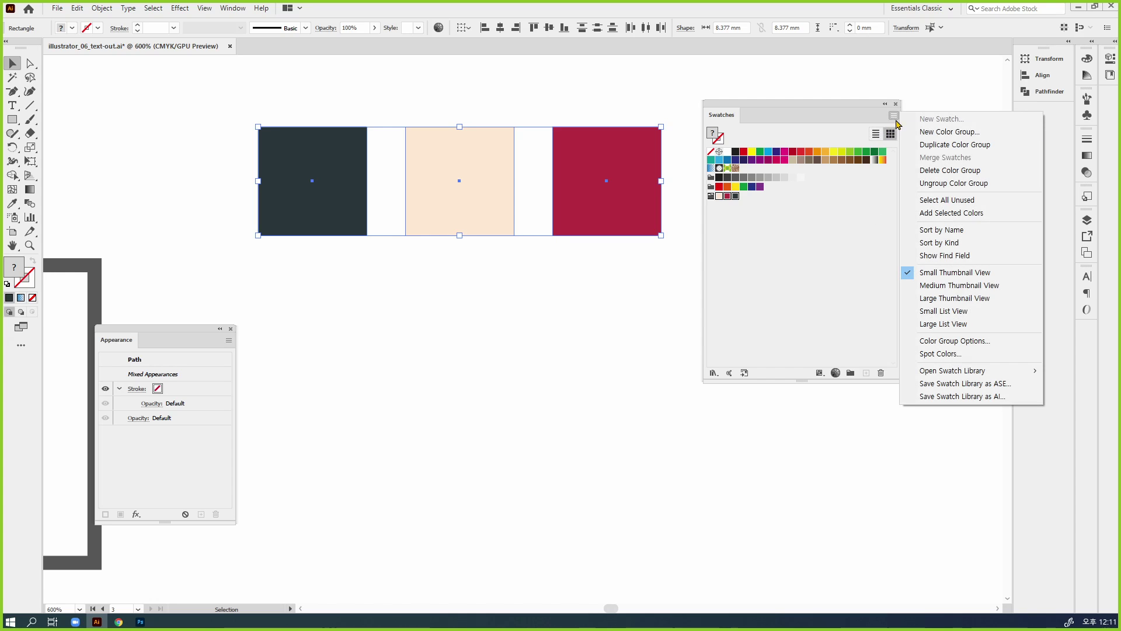
left_click(960, 302)
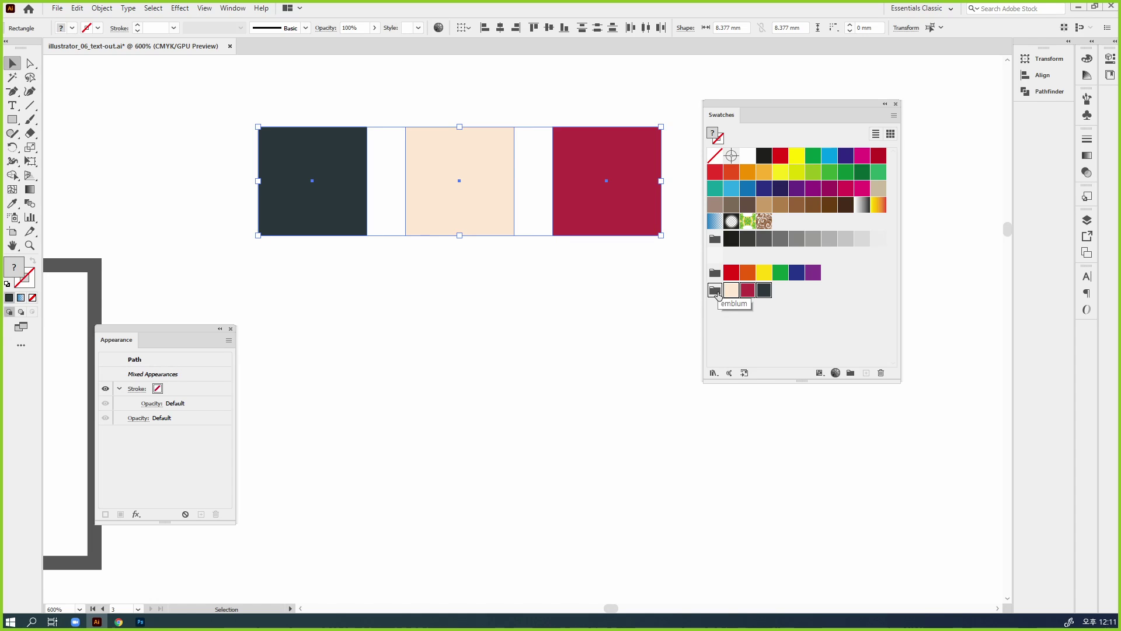
Step: Deselect the three squares and pick the dark swatch in the emblum colour group
left_click(803, 320)
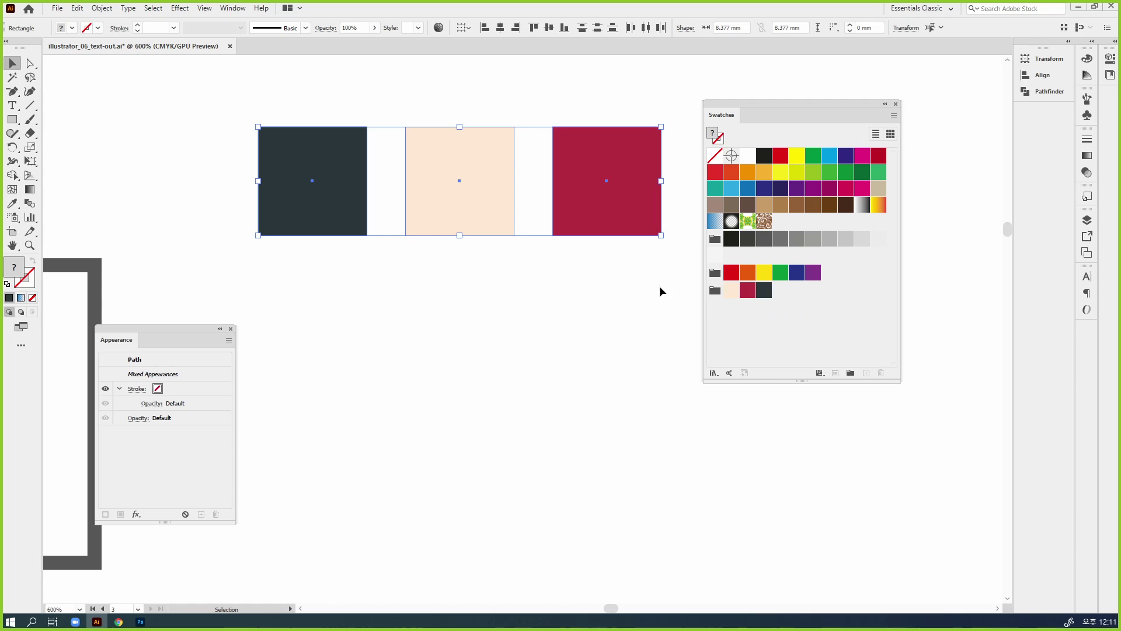
left_click(460, 282)
left_click_drag(766, 291, 774, 296)
left_click_drag(866, 209, 774, 295)
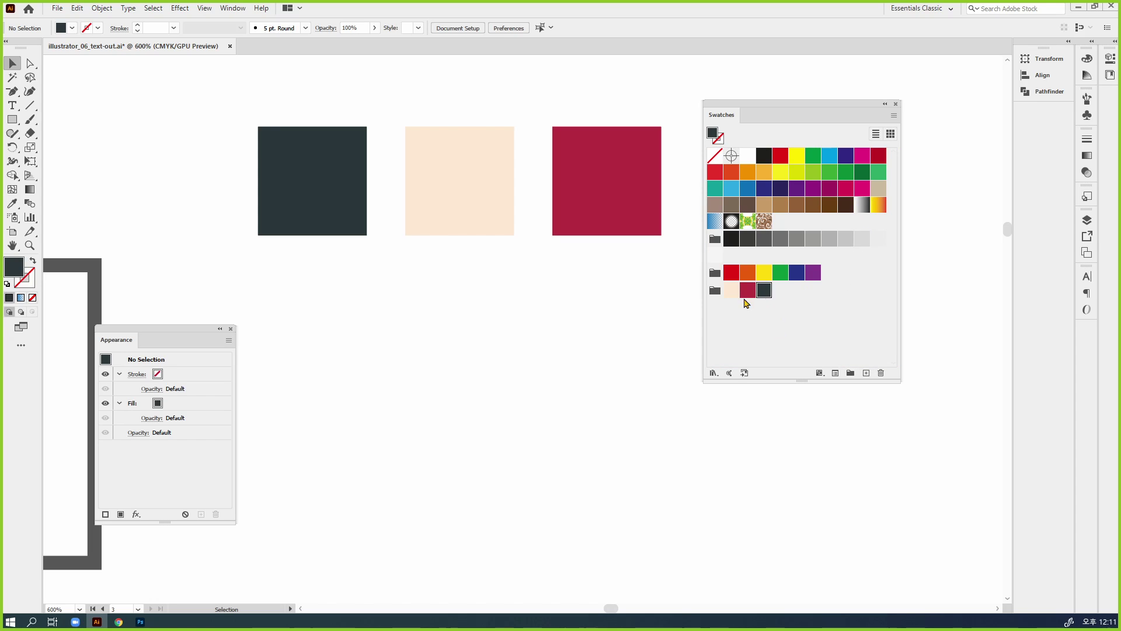
left_click(734, 303)
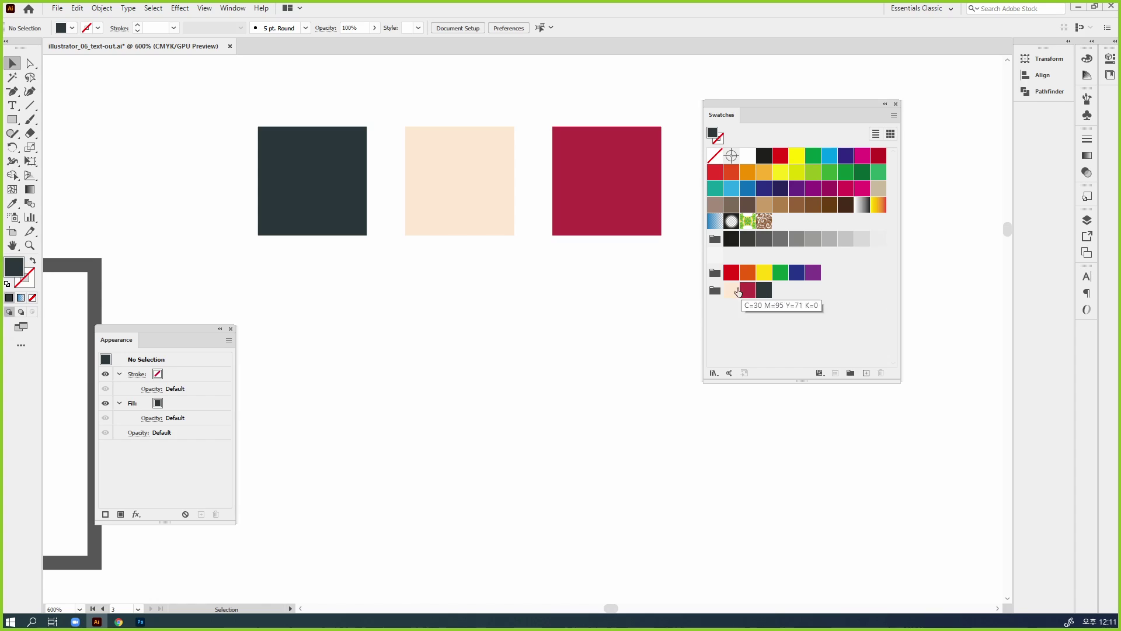
left_click(764, 290)
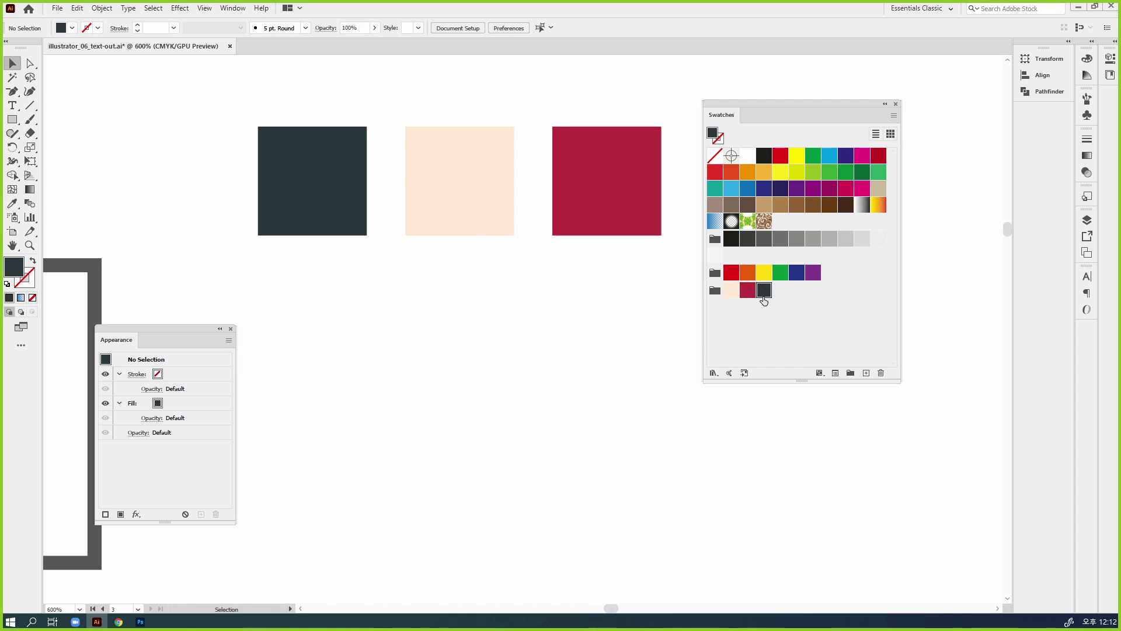
Step: Fill the scalloped badge with the dark swatch from the emblum group
key("ctrl+minus")
key("ctrl+minus")
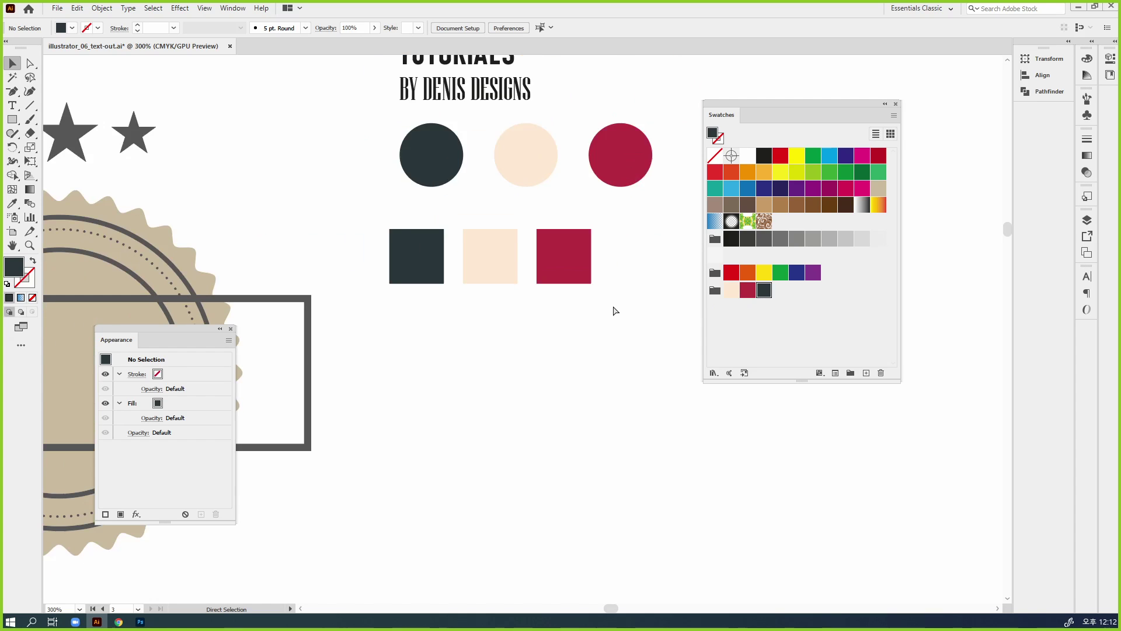
scroll(621, 325, "left", 5)
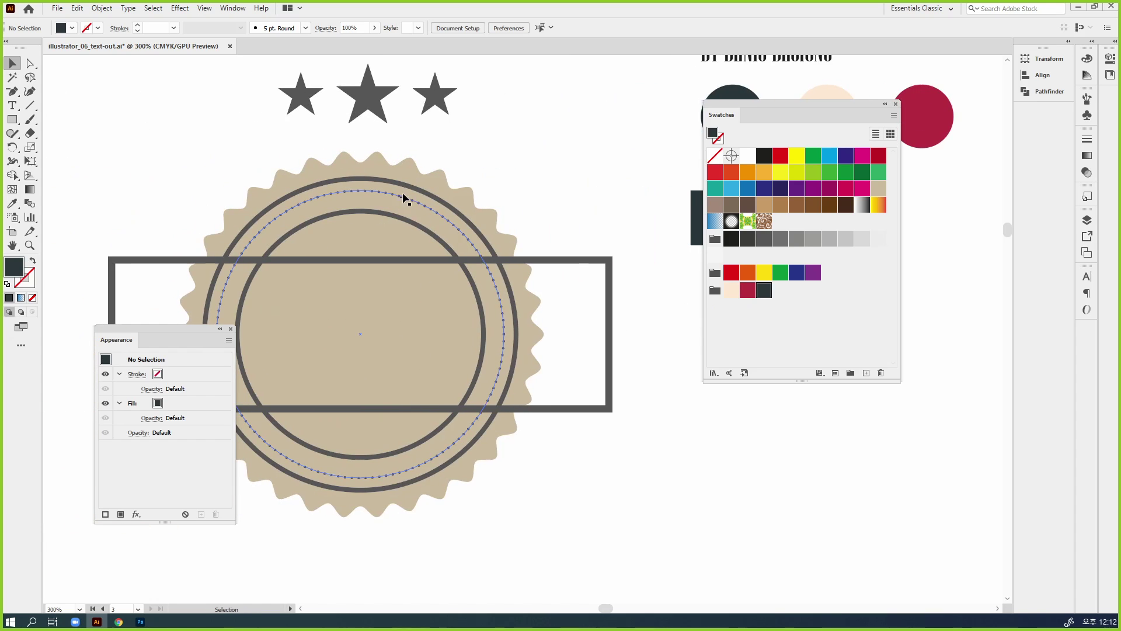
left_click(440, 177)
left_click(765, 292)
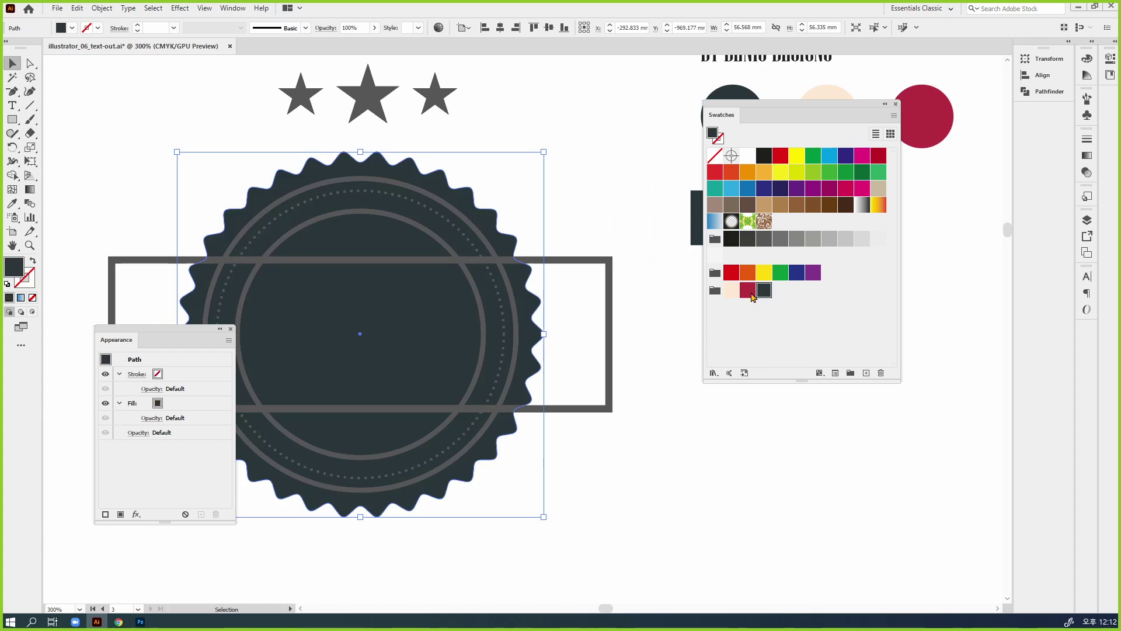
Step: Colour the strokes of the badge's outer ring and dotted circle with the cream emblum swatch
left_click(480, 242)
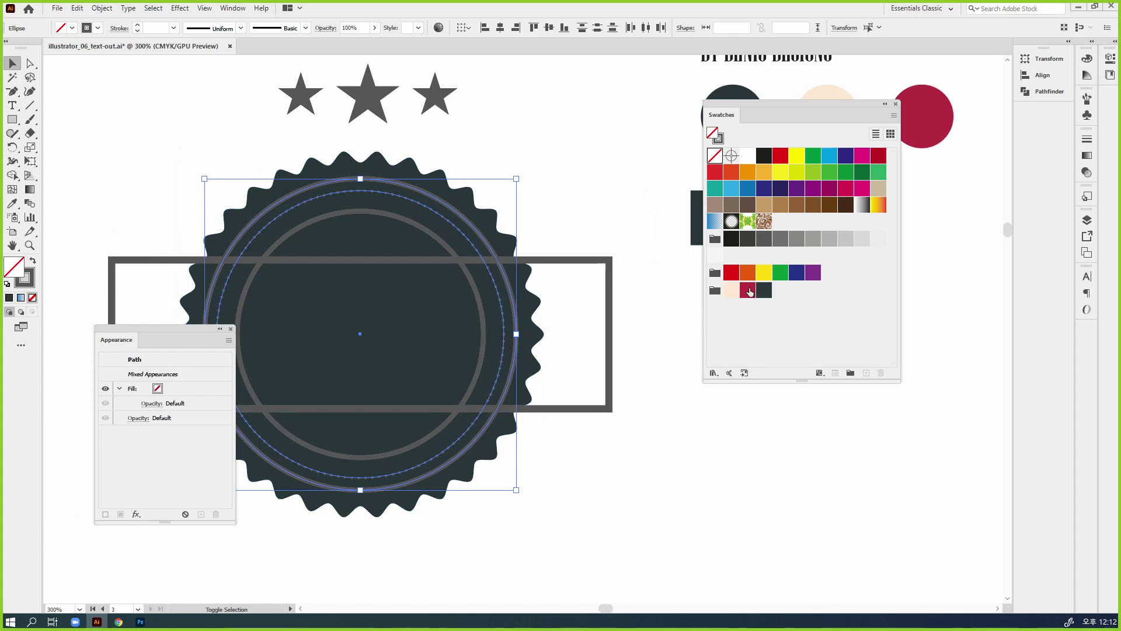
left_click(731, 291)
left_click(653, 352)
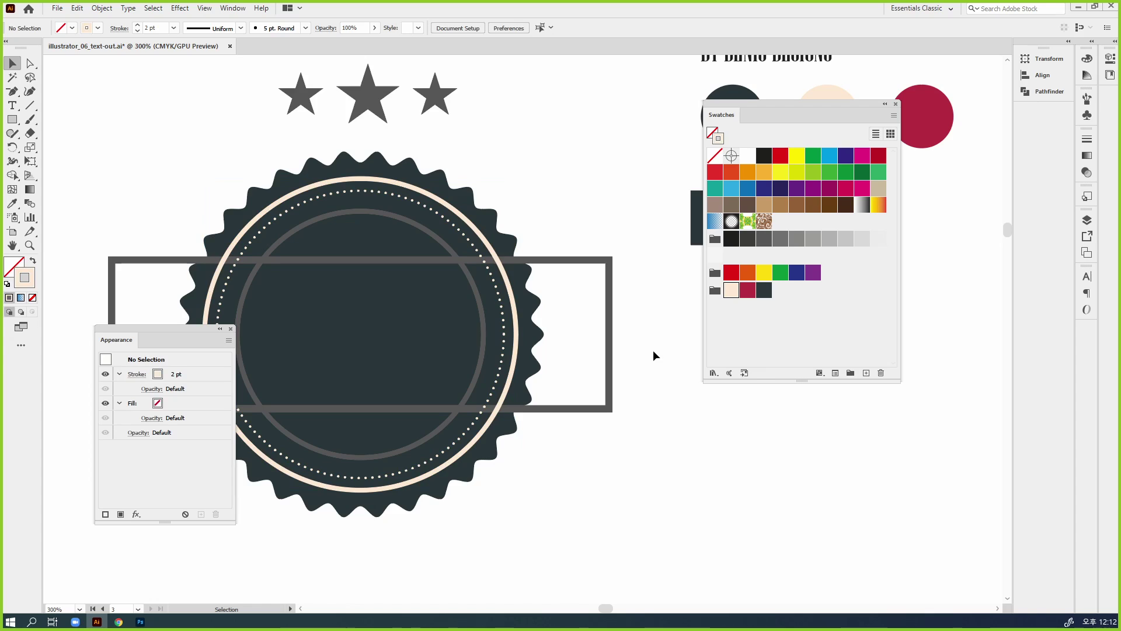
Step: Create another colour group from the dark, cream and crimson squares, keeping the default name and options
left_click_drag(670, 253, 402, 247)
left_click(593, 273, "ctrl")
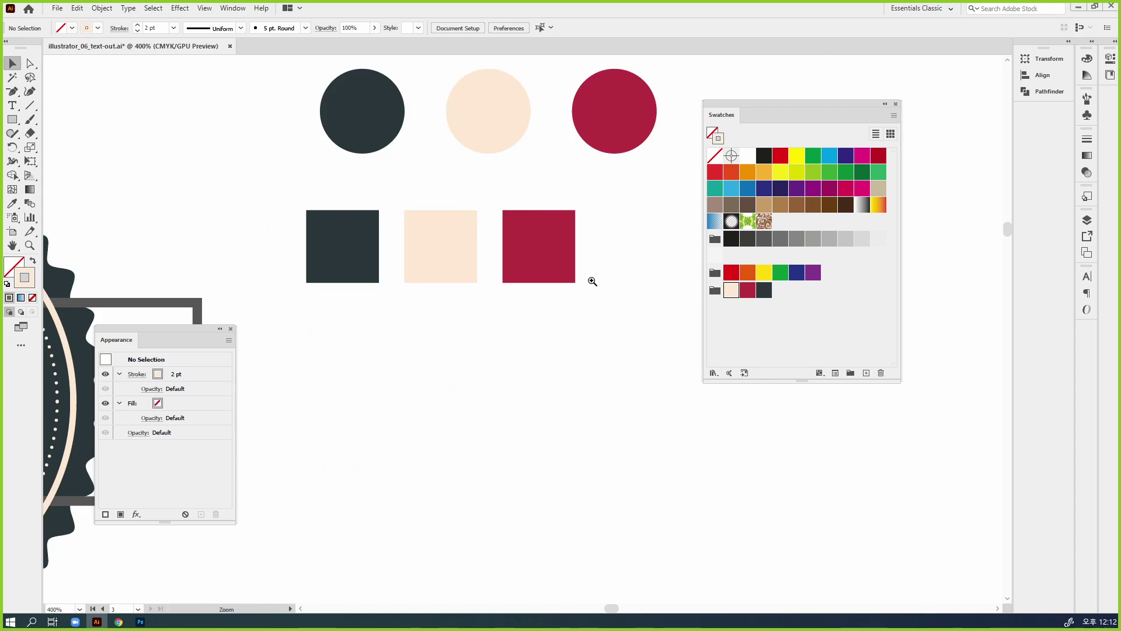
left_click_drag(516, 343, 547, 284)
left_click(386, 190)
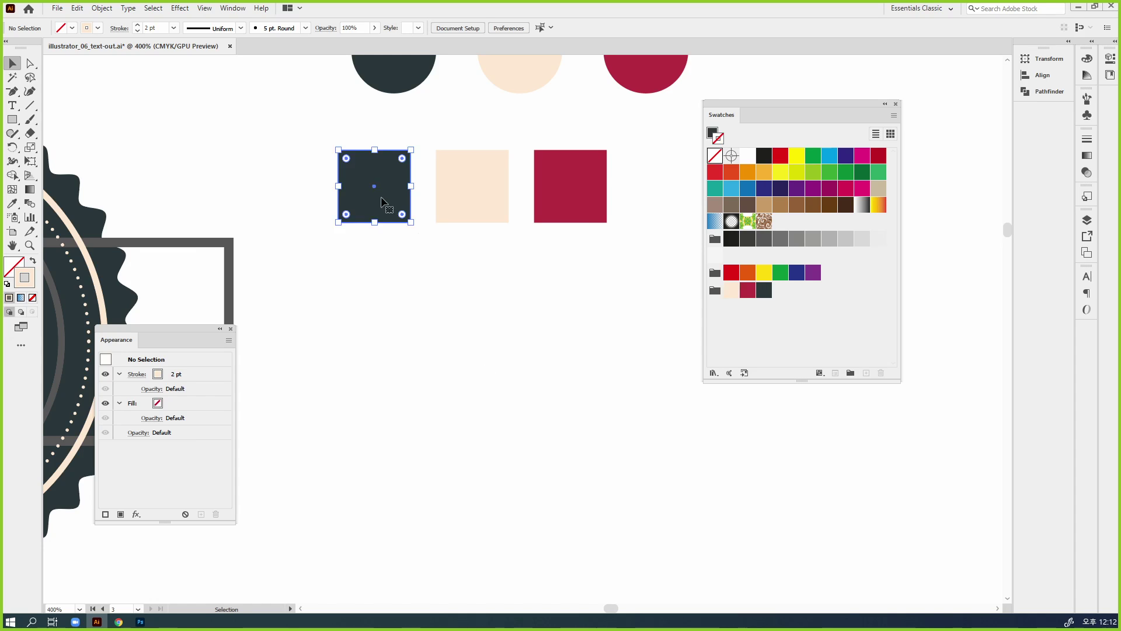
left_click(483, 198, "shift")
left_click(571, 201, "shift")
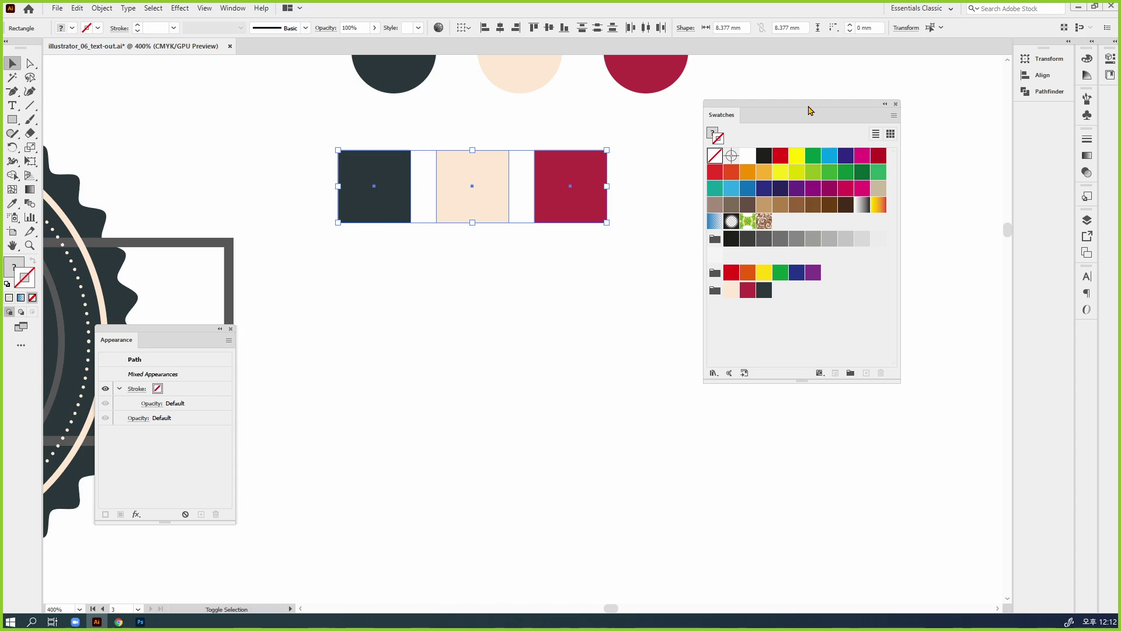
left_click_drag(811, 105, 817, 46)
left_click(524, 272)
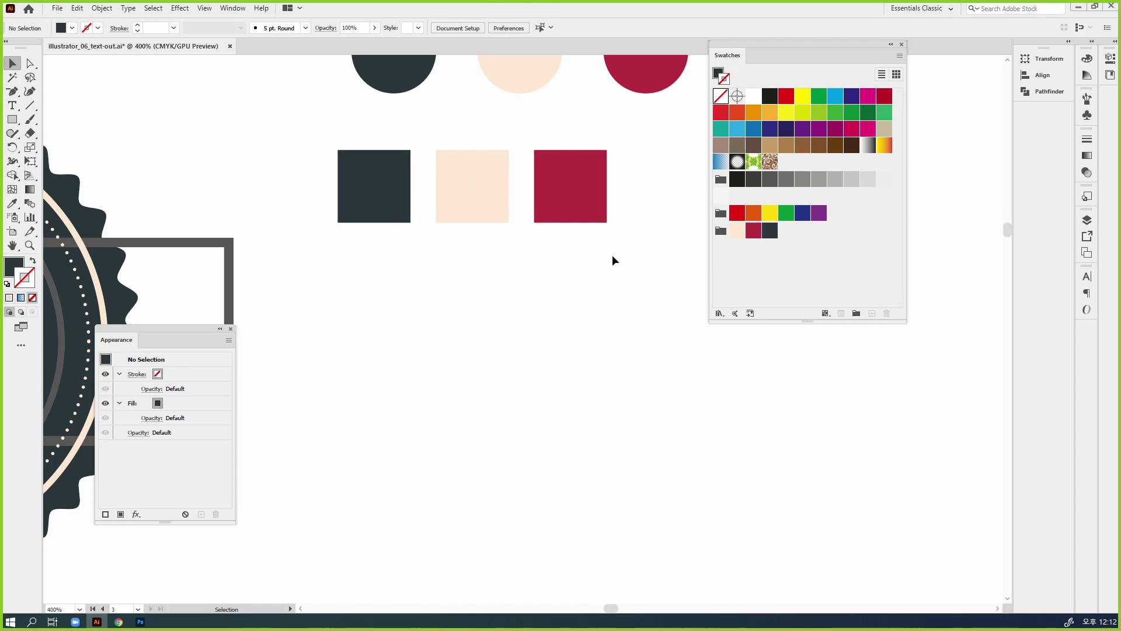
left_click_drag(612, 254, 383, 182)
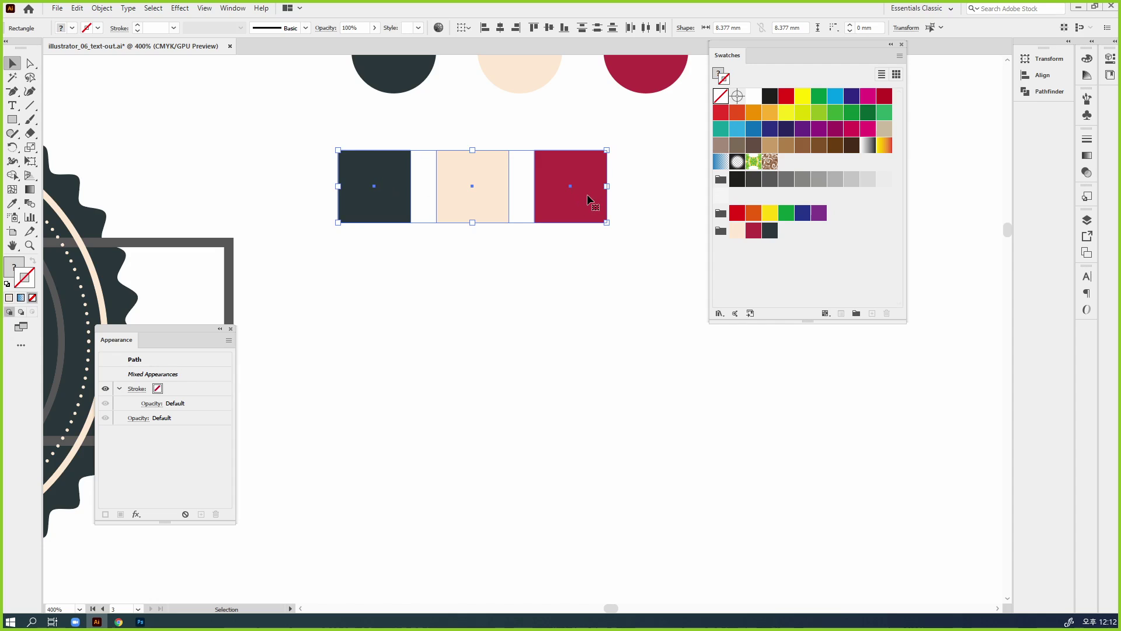
left_click(856, 314)
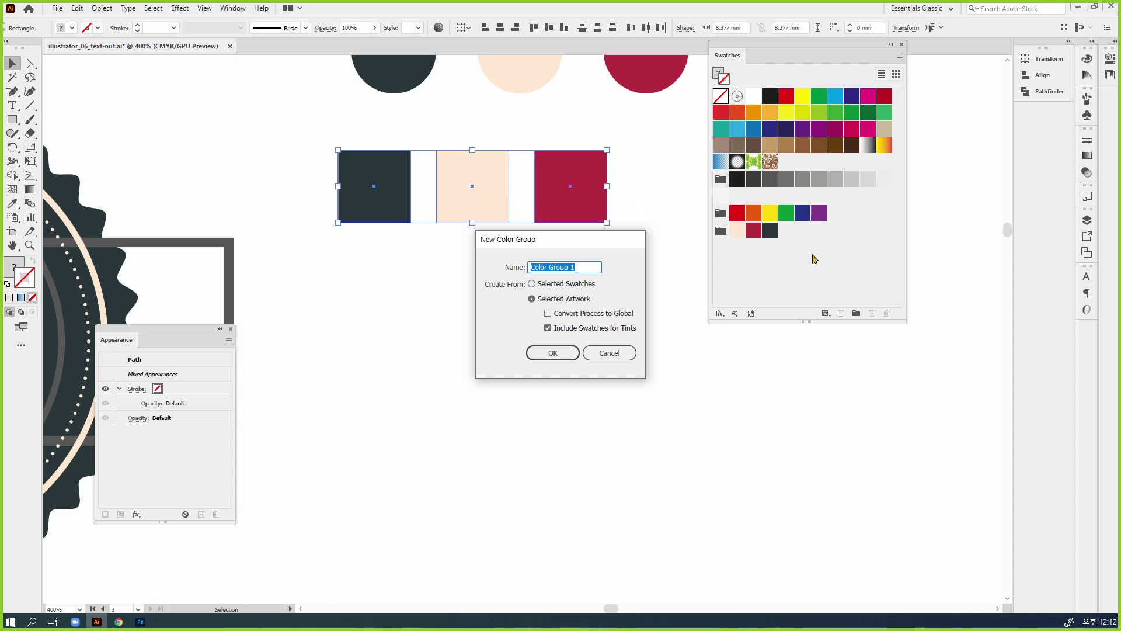
left_click(552, 351)
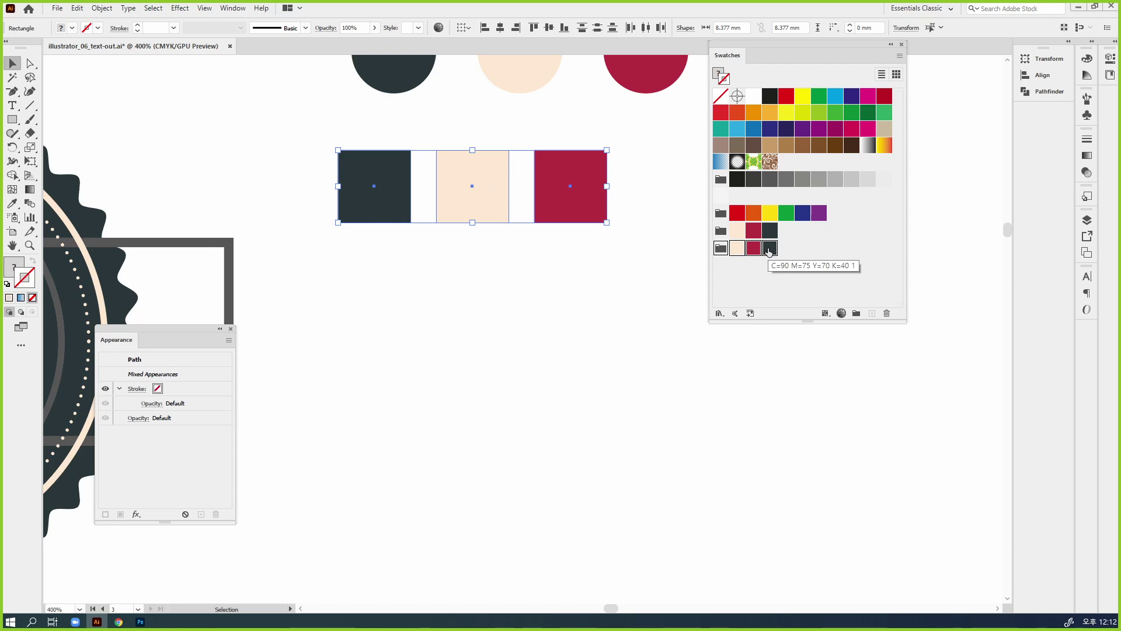
Step: Delete the duplicate colour group and deselect the three squares
left_click(886, 313)
left_click(548, 325)
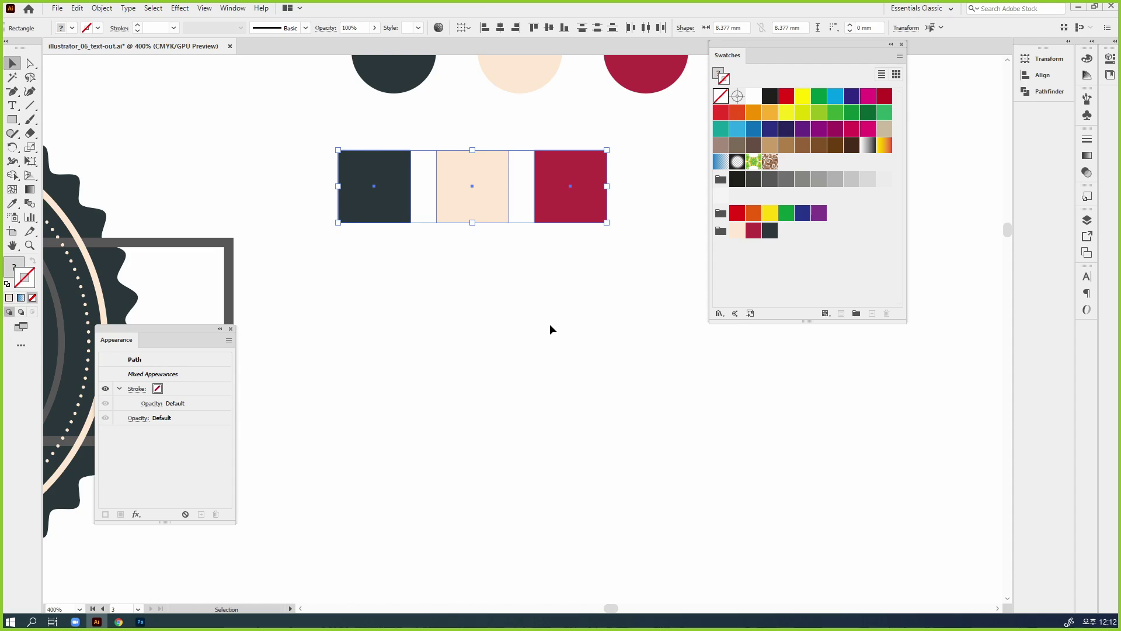
left_click(550, 327)
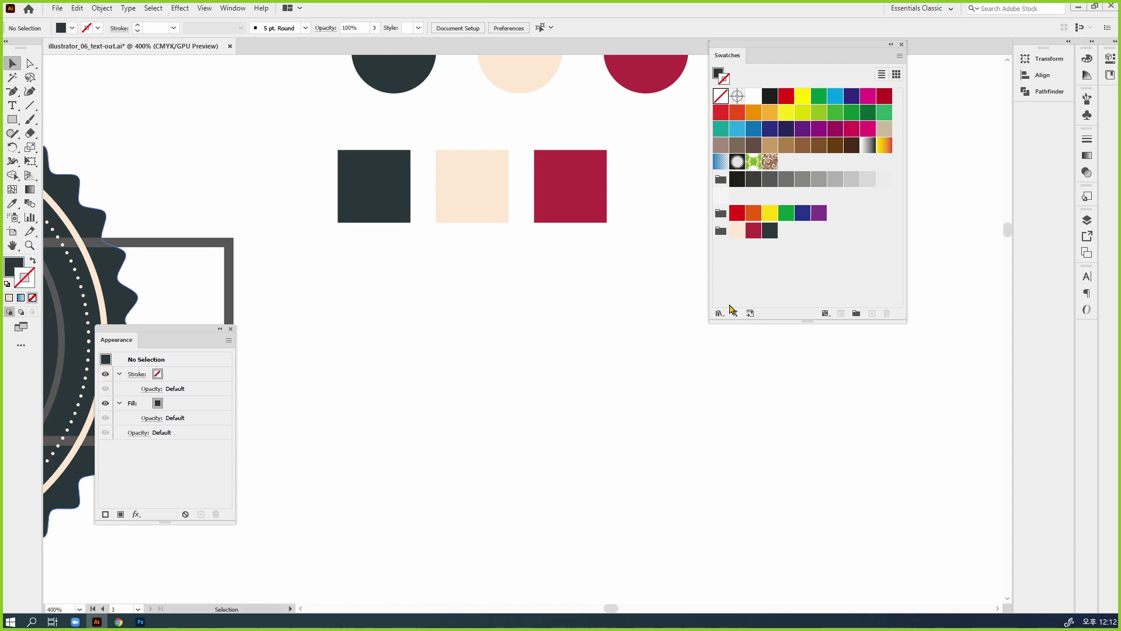
Step: Save the swatch library as the exchange file illustrator_06_text-out.ase on the desktop, accepting the warning
left_click(783, 279)
left_click(900, 57)
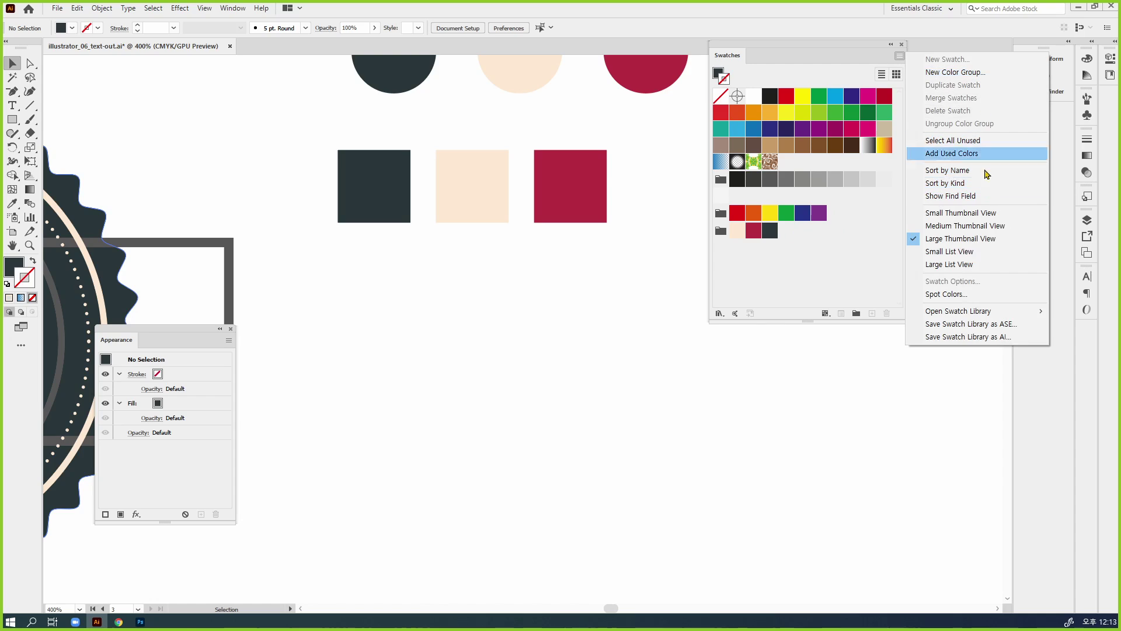
left_click(1022, 328)
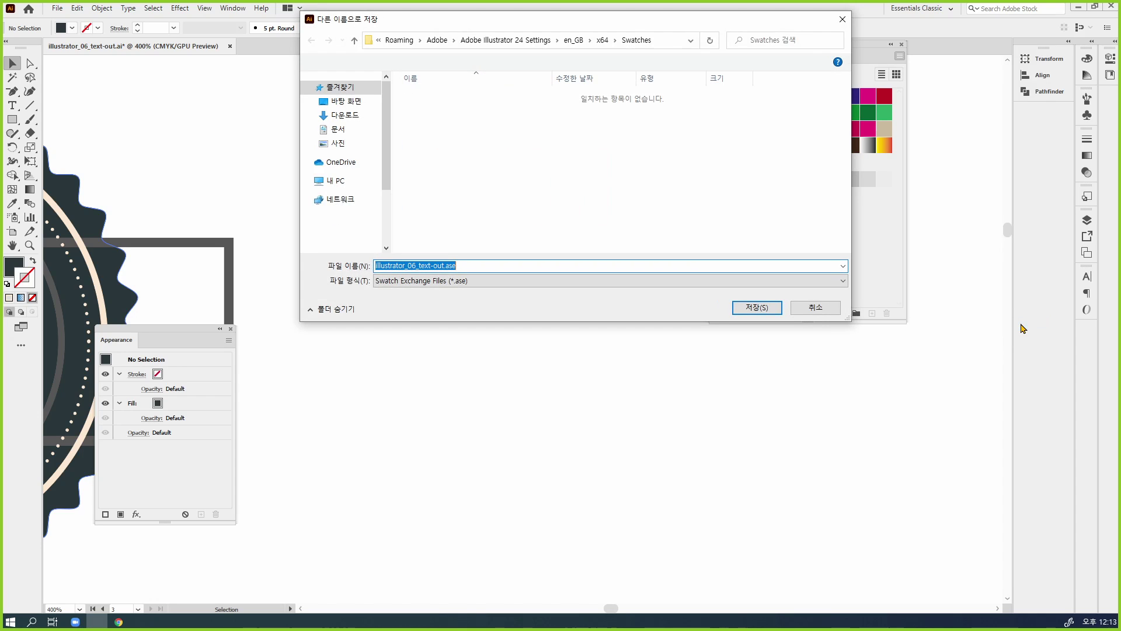
left_click(350, 104)
left_click(734, 306)
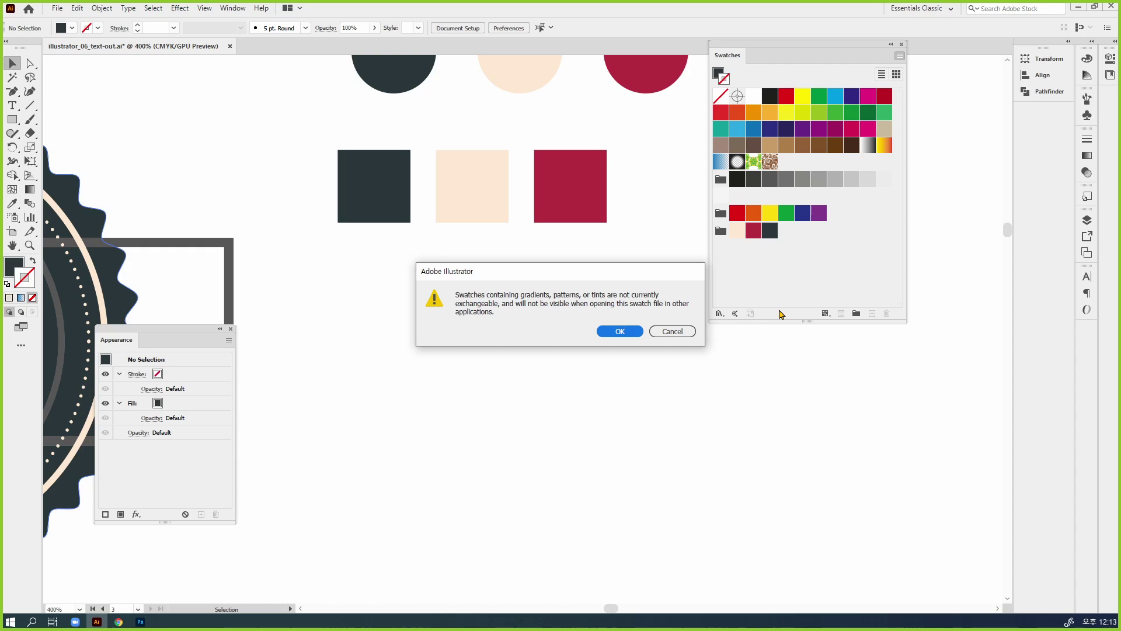
left_click(623, 333)
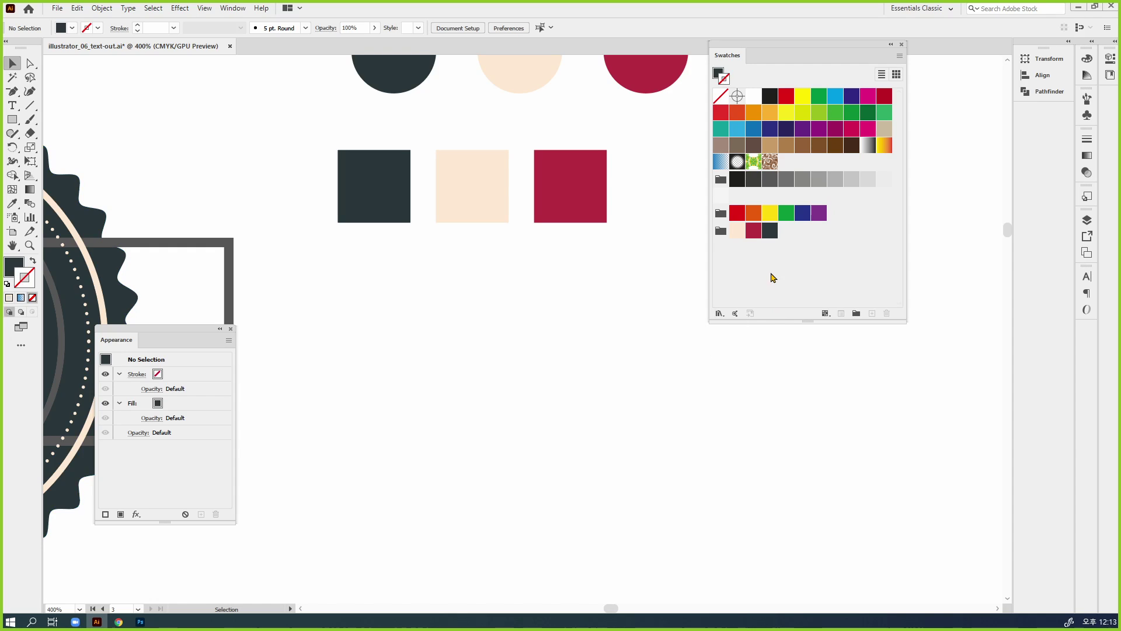
left_click(721, 231)
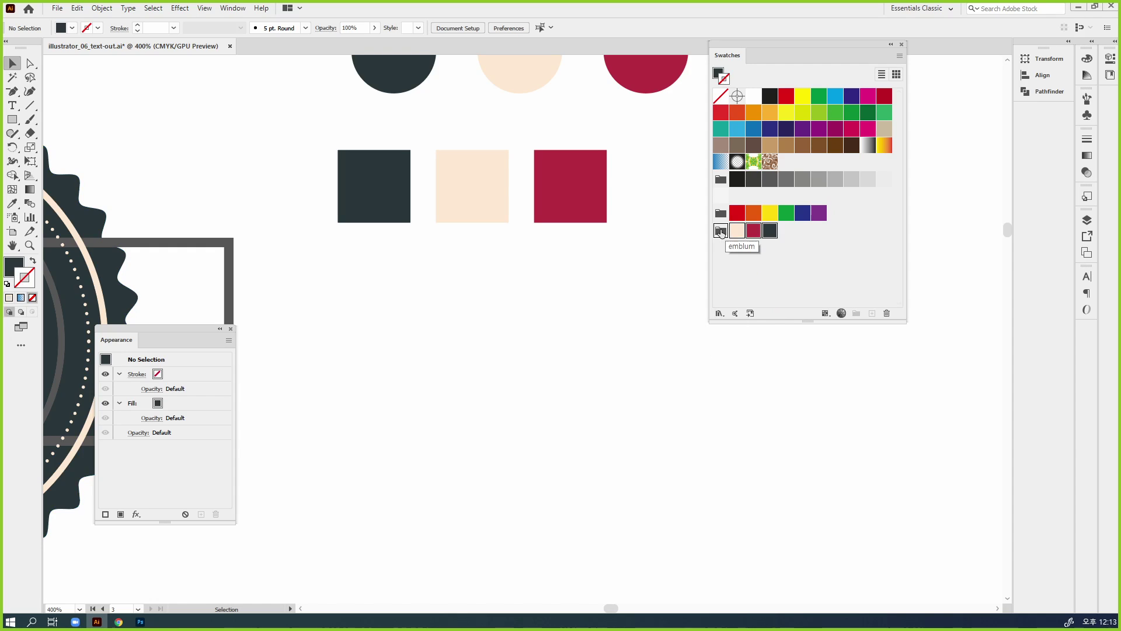
left_click(899, 56)
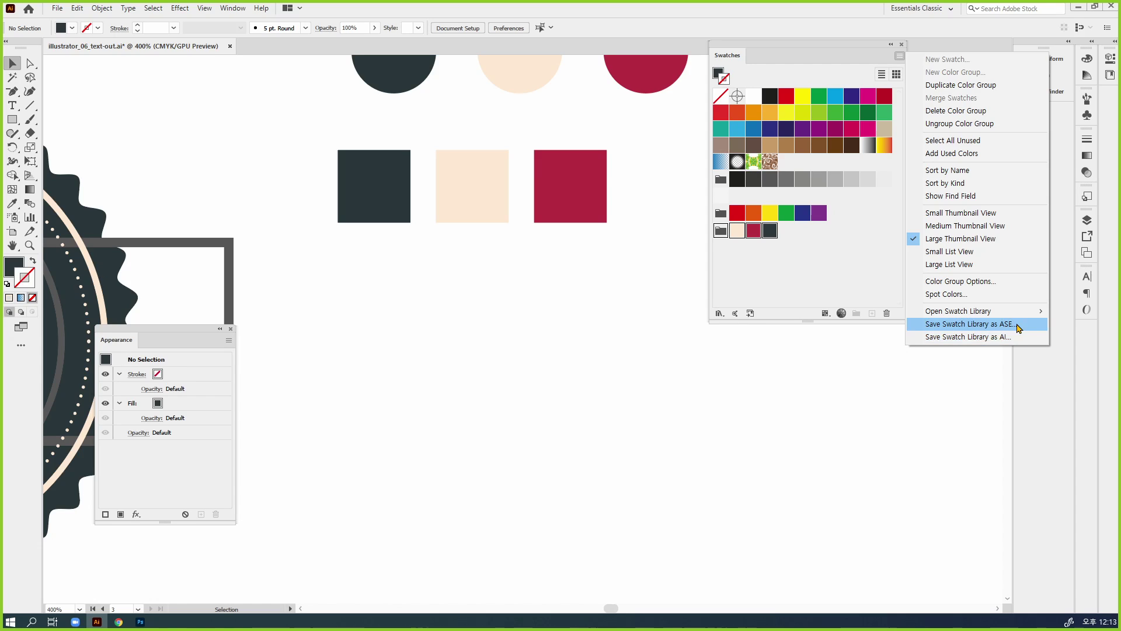
left_click(885, 282)
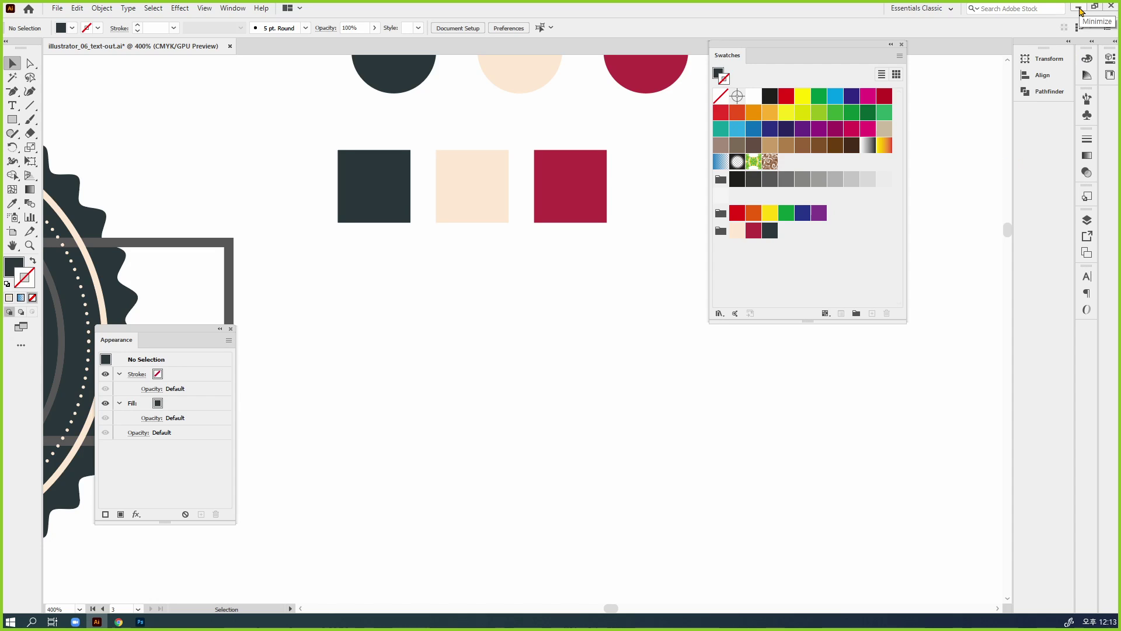
Step: Open the desktop folder in File Explorer and locate the exported file illustrator_06_text-out.ase
key("super+e")
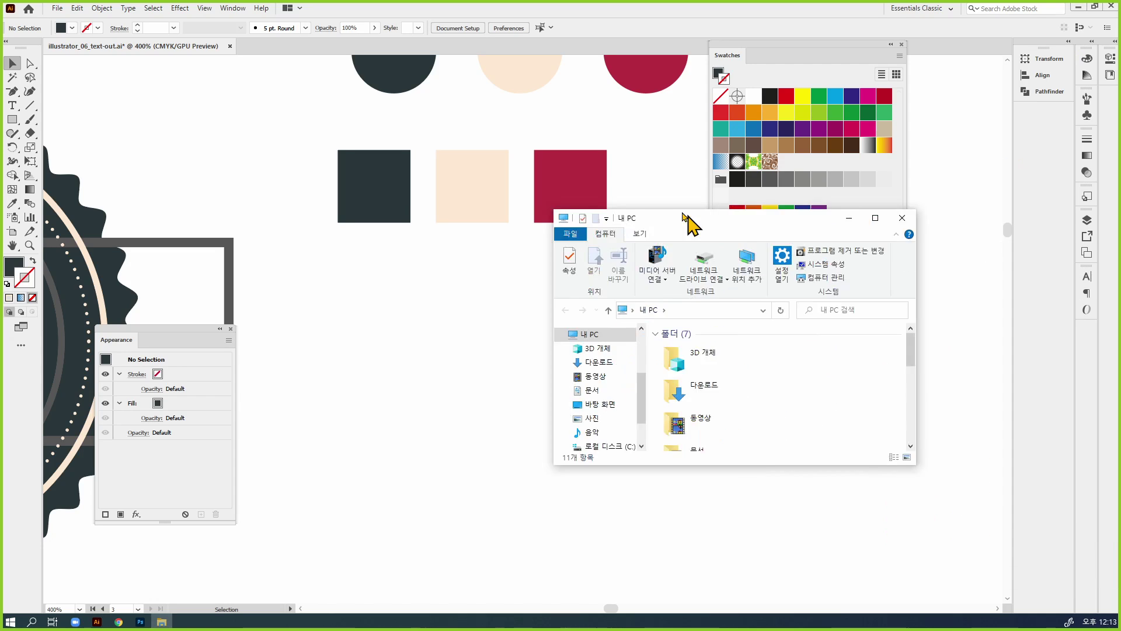
left_click_drag(686, 217, 597, 199)
left_click(515, 388)
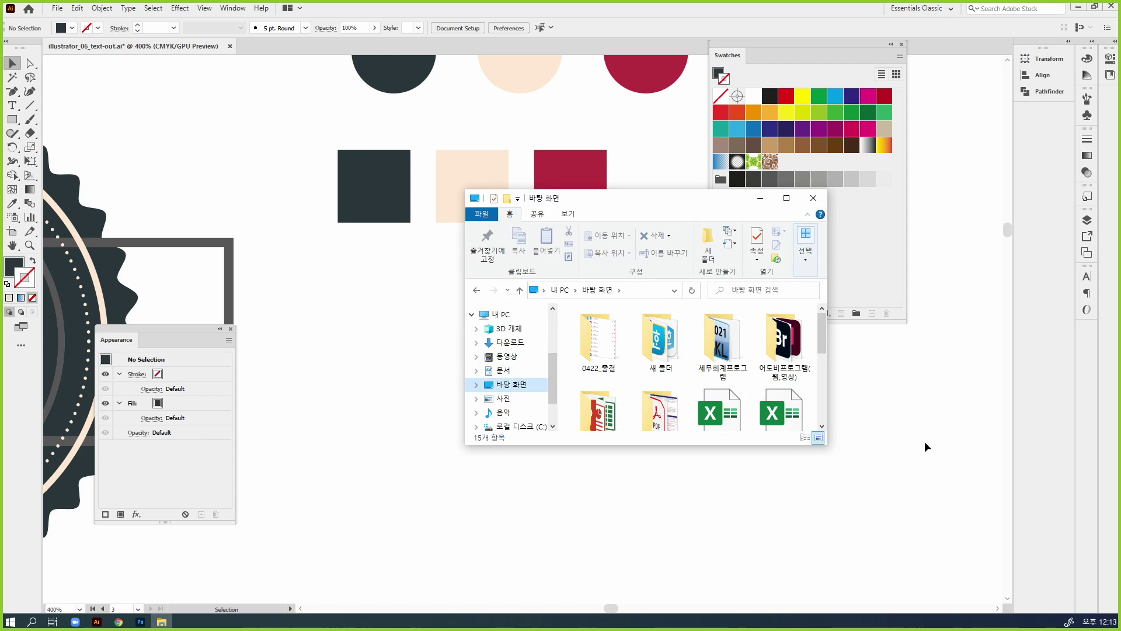
left_click_drag(826, 444, 1015, 585)
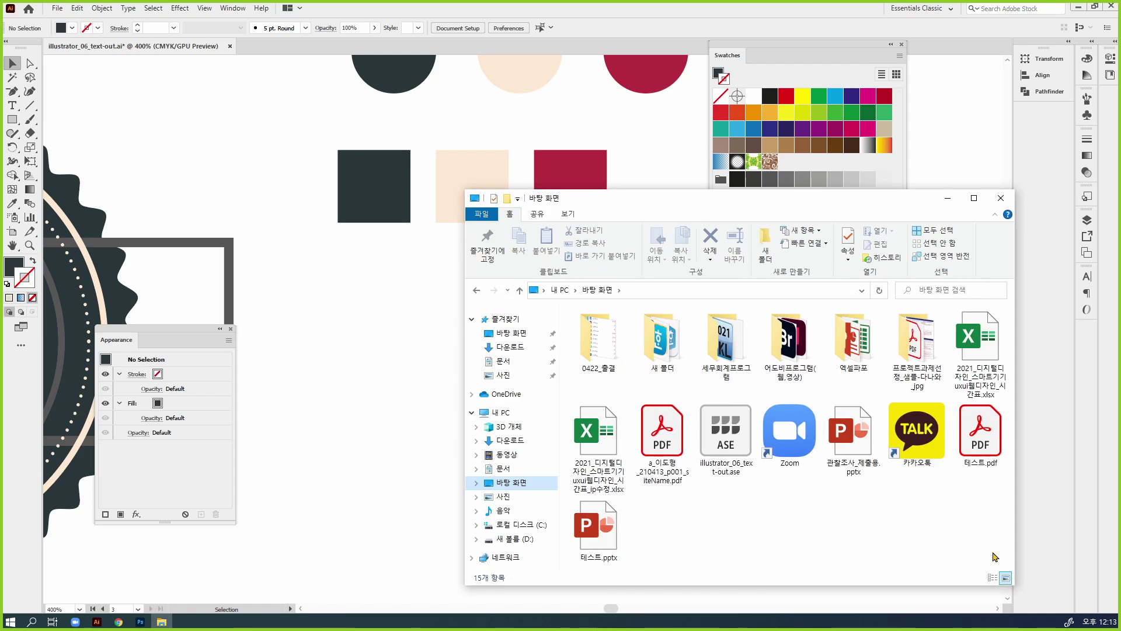
double_click(744, 480)
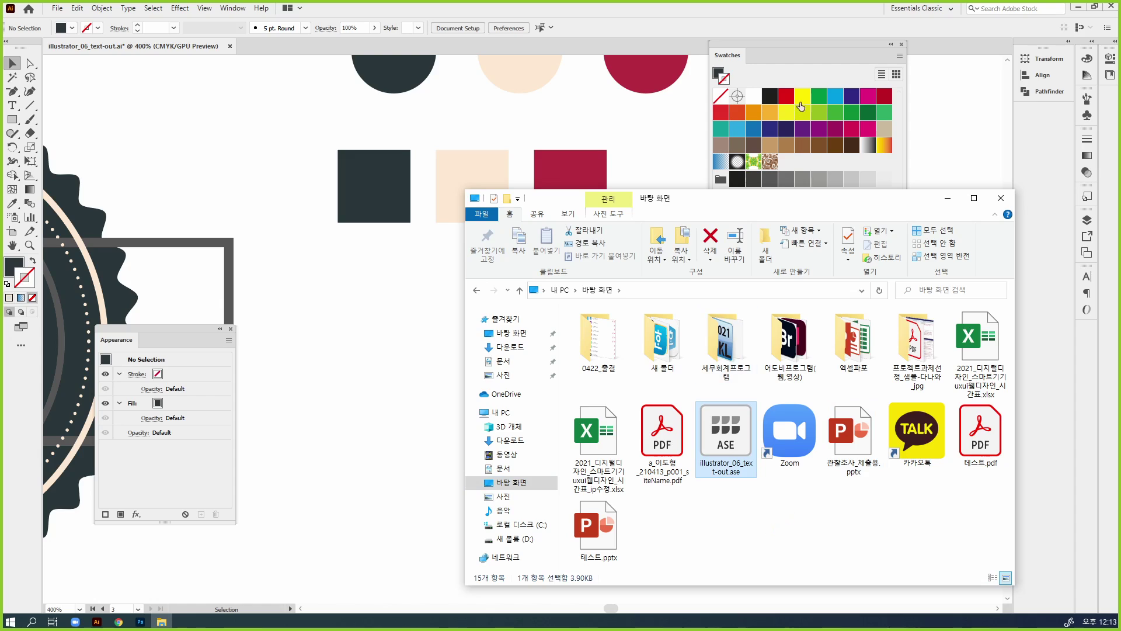
left_click(900, 56)
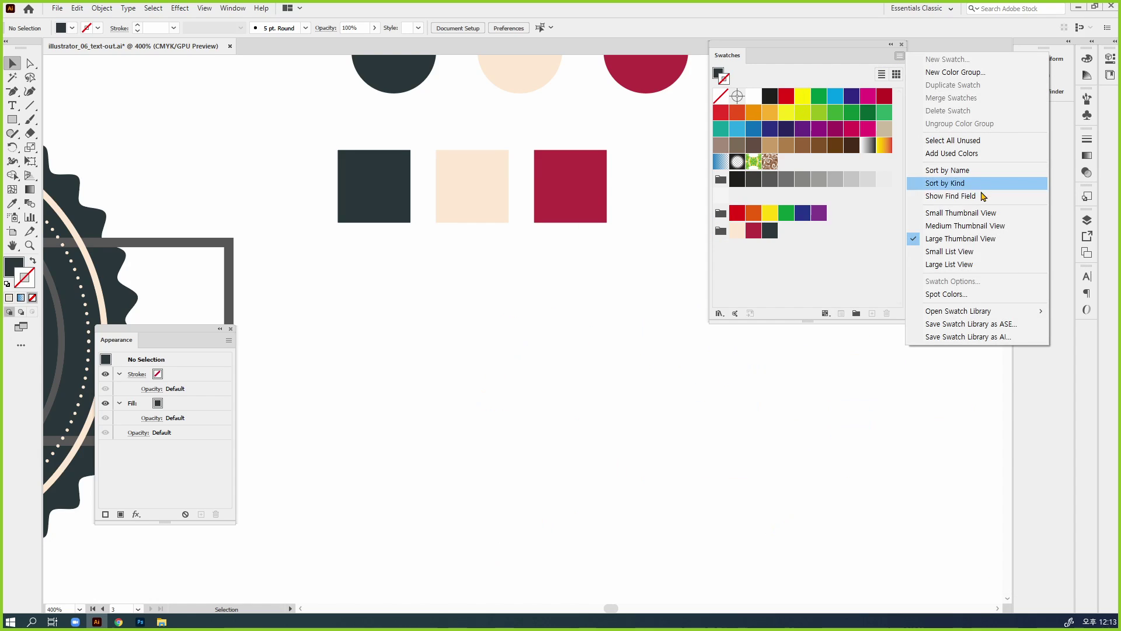
mouse_move(979, 314)
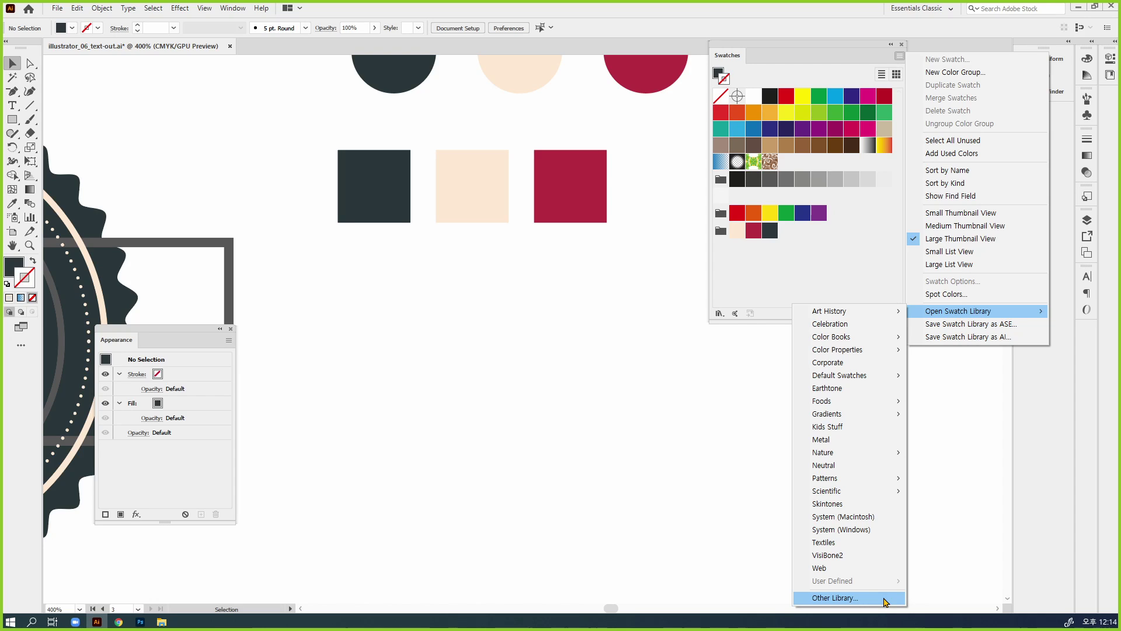
left_click(479, 457)
Step: Move the Swatches panel aside so that it is clear of the scalloped badge
key("ctrl+minus")
key("ctrl+minus")
key("space")
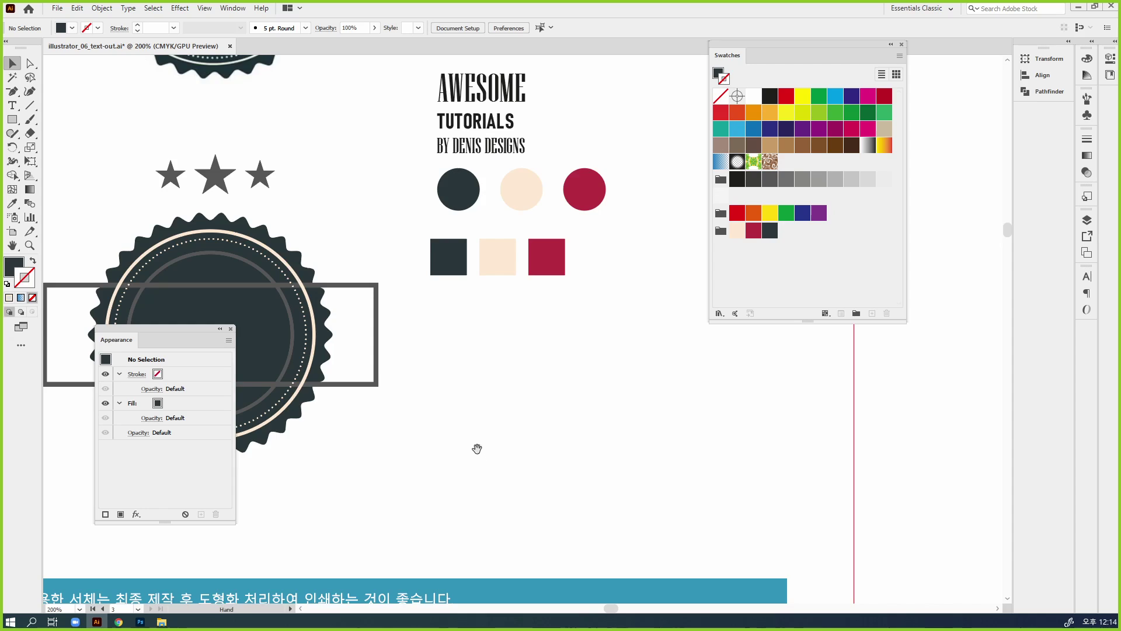
left_click_drag(477, 449, 741, 367)
left_click_drag(775, 55, 948, 128)
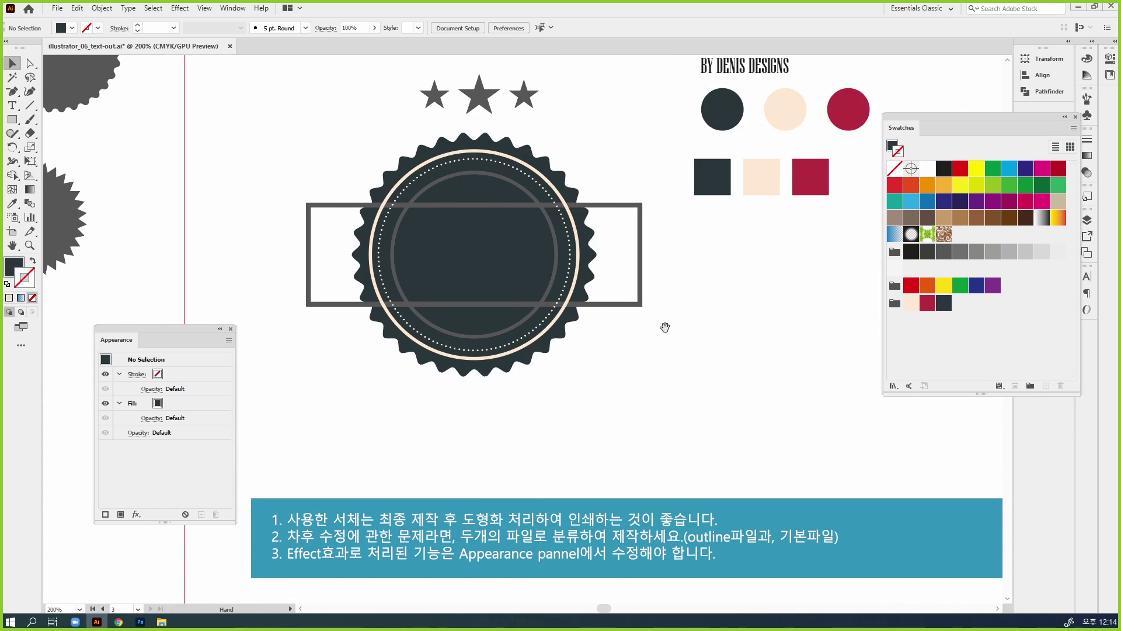
left_click_drag(665, 327, 802, 323)
left_click(679, 253, "ctrl")
left_click_drag(496, 285, 617, 275)
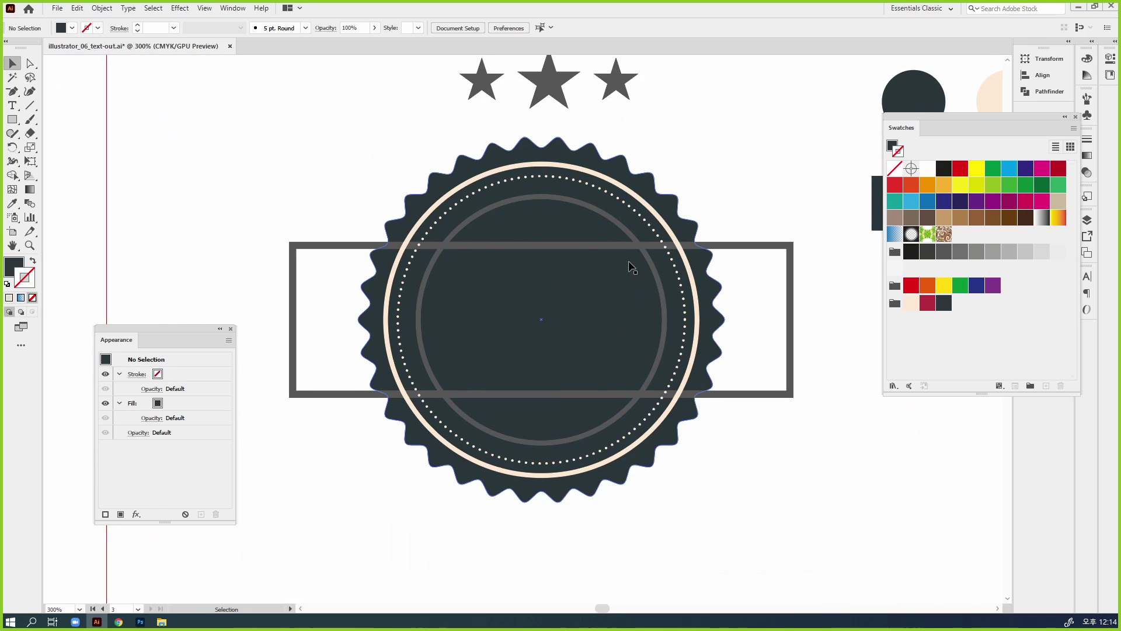
Step: Delete the inner ring, the scalloped badge with its outer ring, and the dotted circle around the banner rectangle
left_click(652, 244)
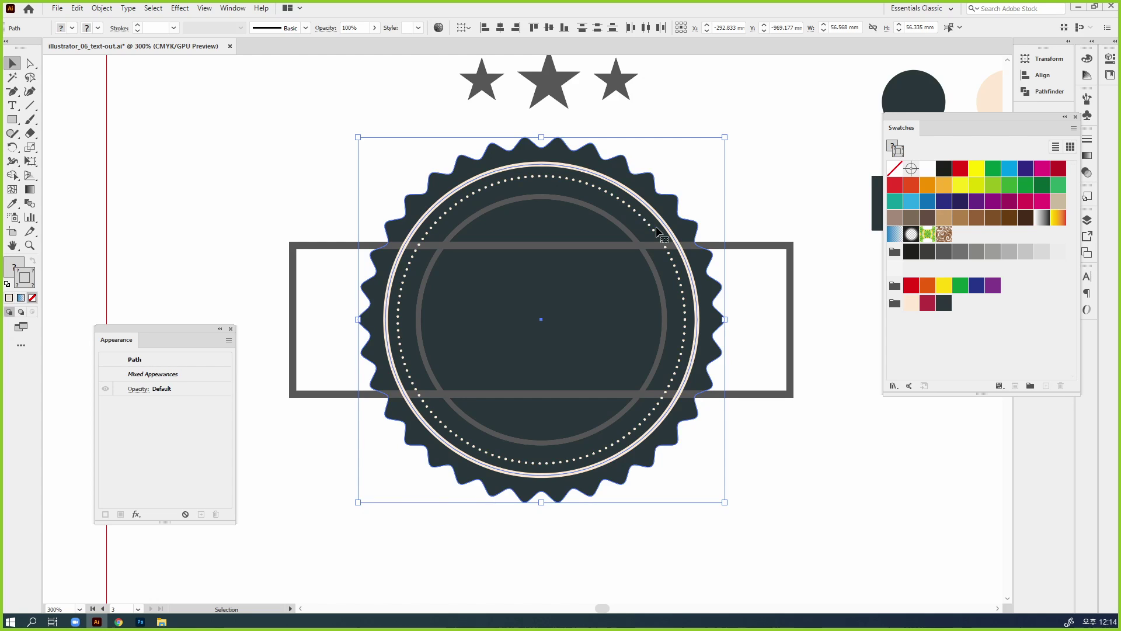
key("a")
left_click(817, 244)
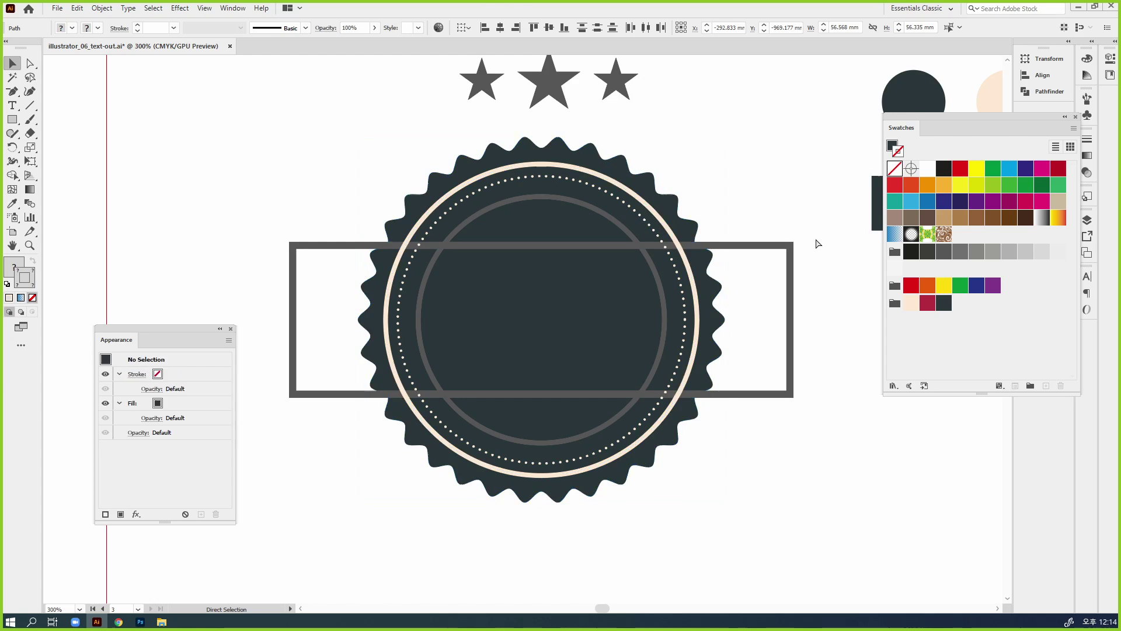
left_click_drag(806, 271, 829, 236)
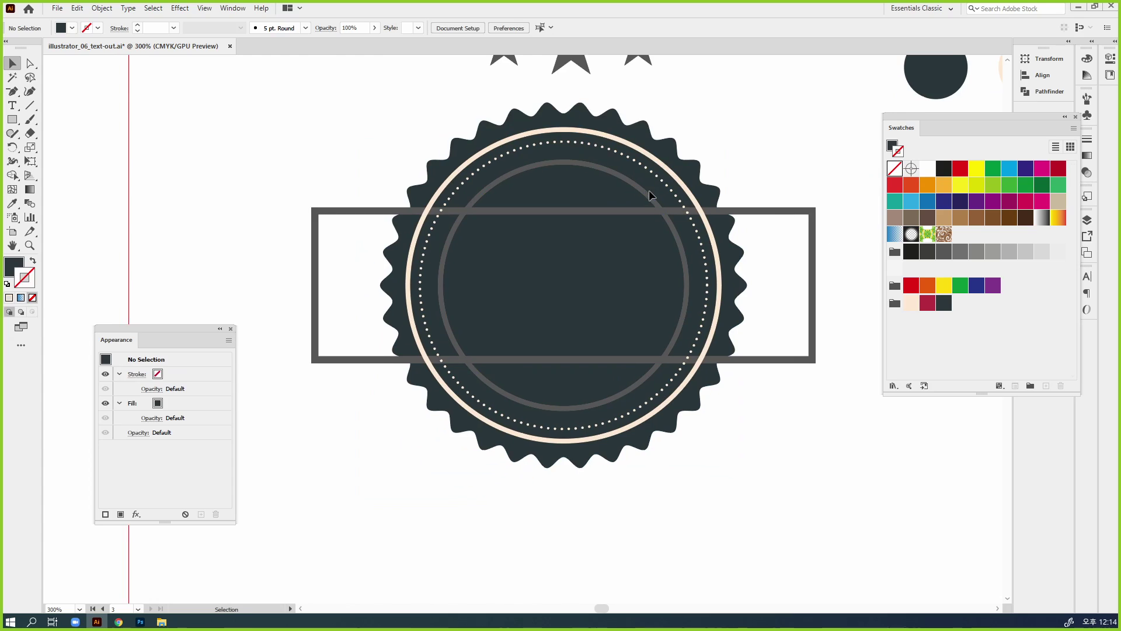
key("a")
left_click(647, 198)
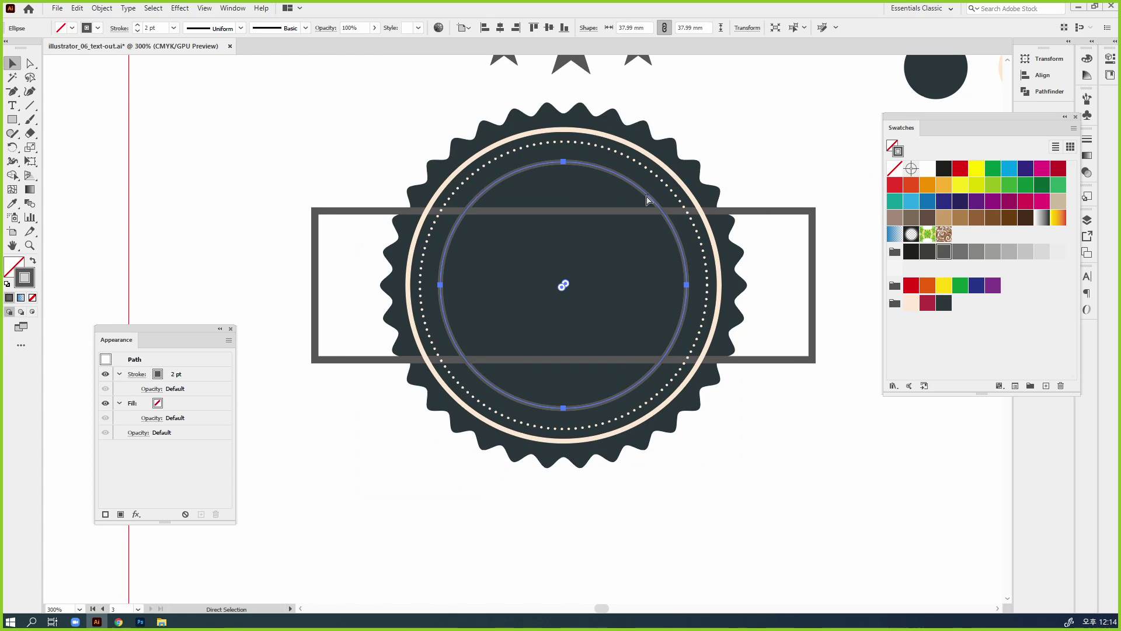
key("Delete")
key("ctrl+alt+2")
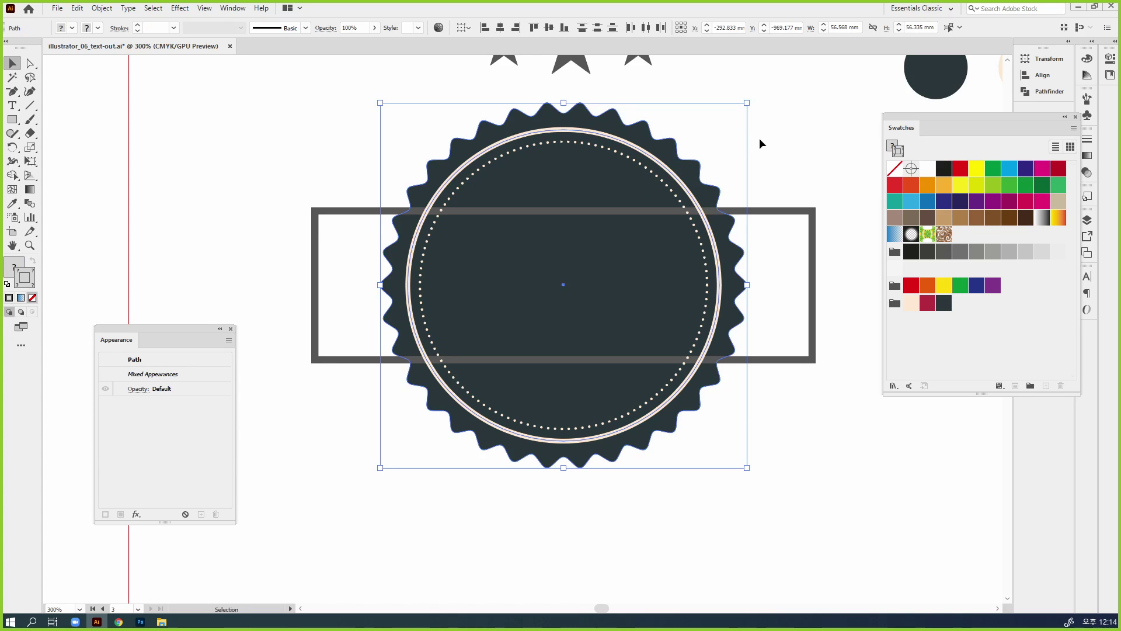
key("Delete")
left_click(620, 151)
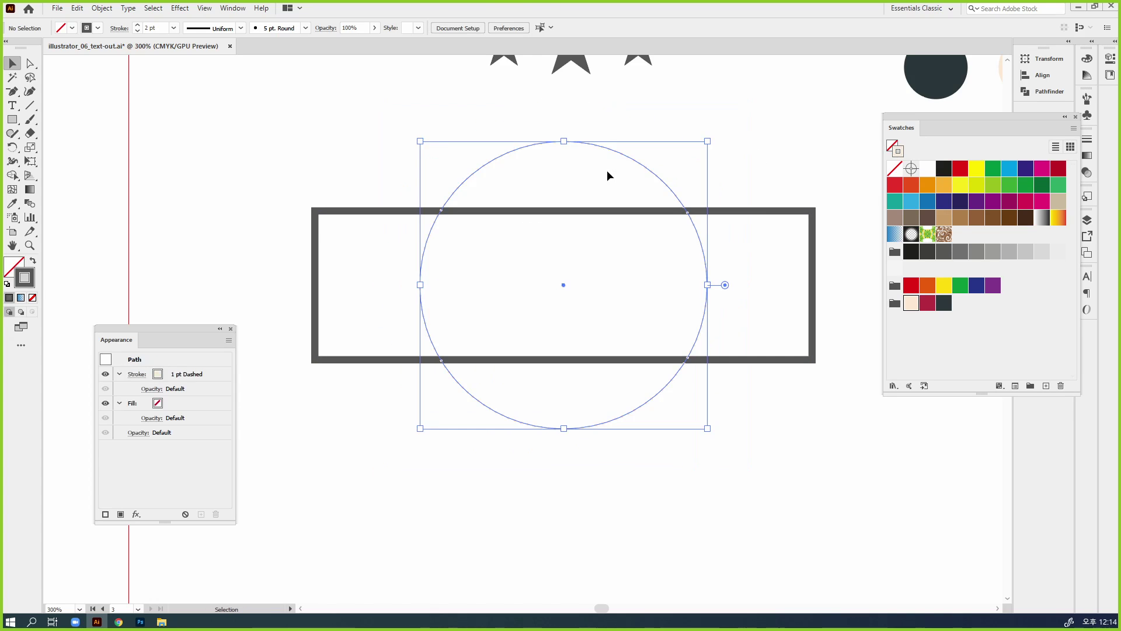
key("Delete")
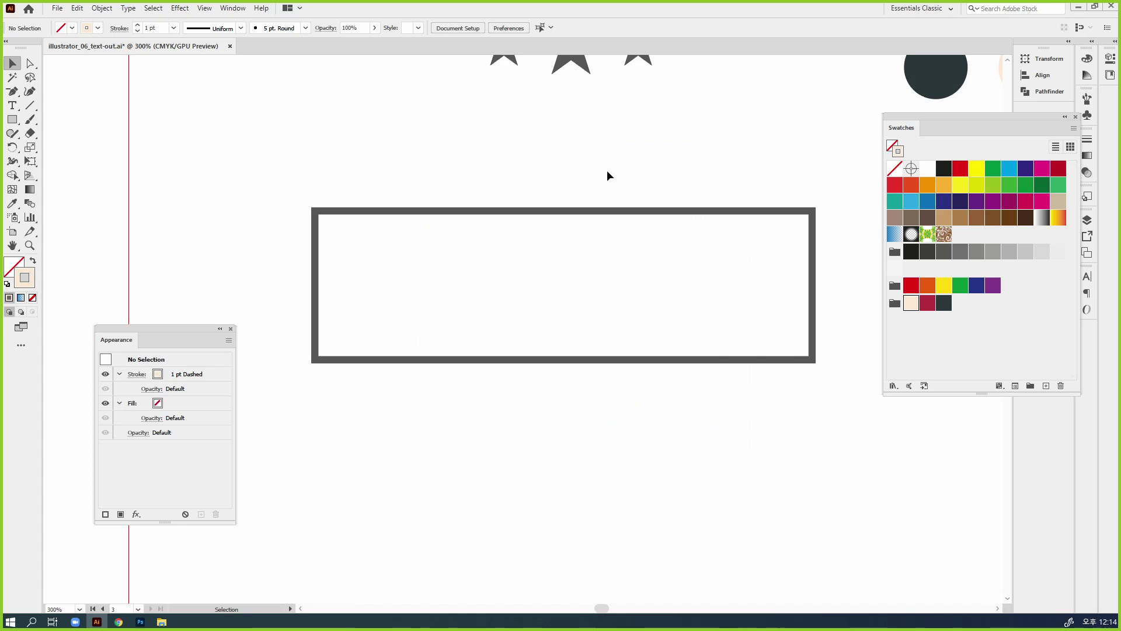
Step: Select the grey outlined rectangle and examine the TUTORIALS ribbon in the reference emblem
left_click(583, 212)
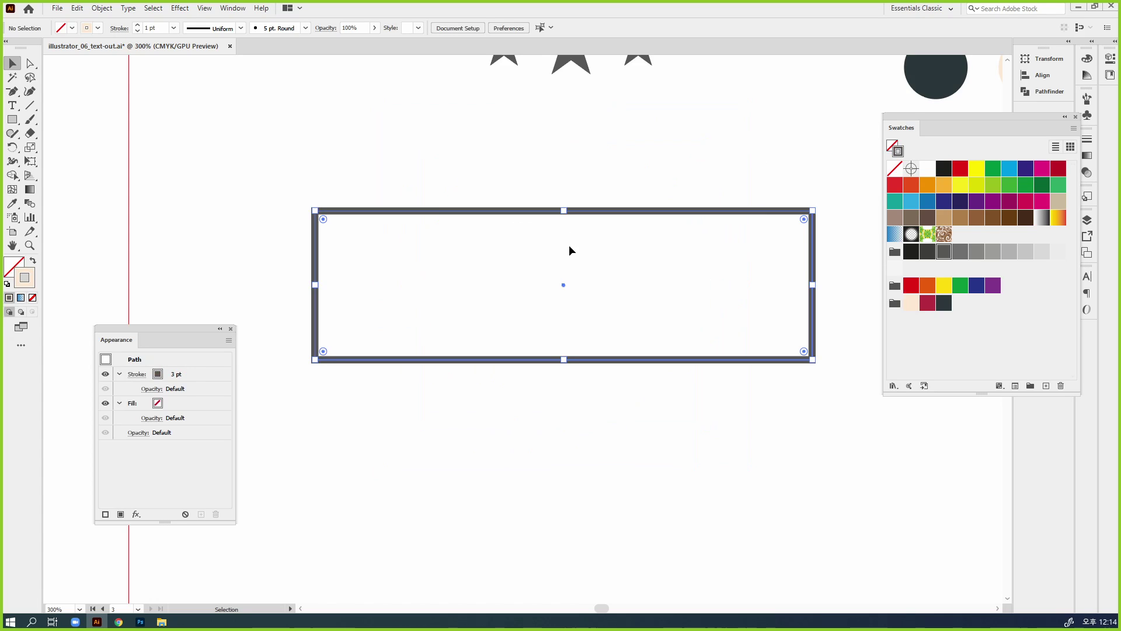
key("space")
left_click_drag(569, 245, 569, 288)
left_click_drag(606, 125, 598, 437)
left_click_drag(559, 245, 549, 322)
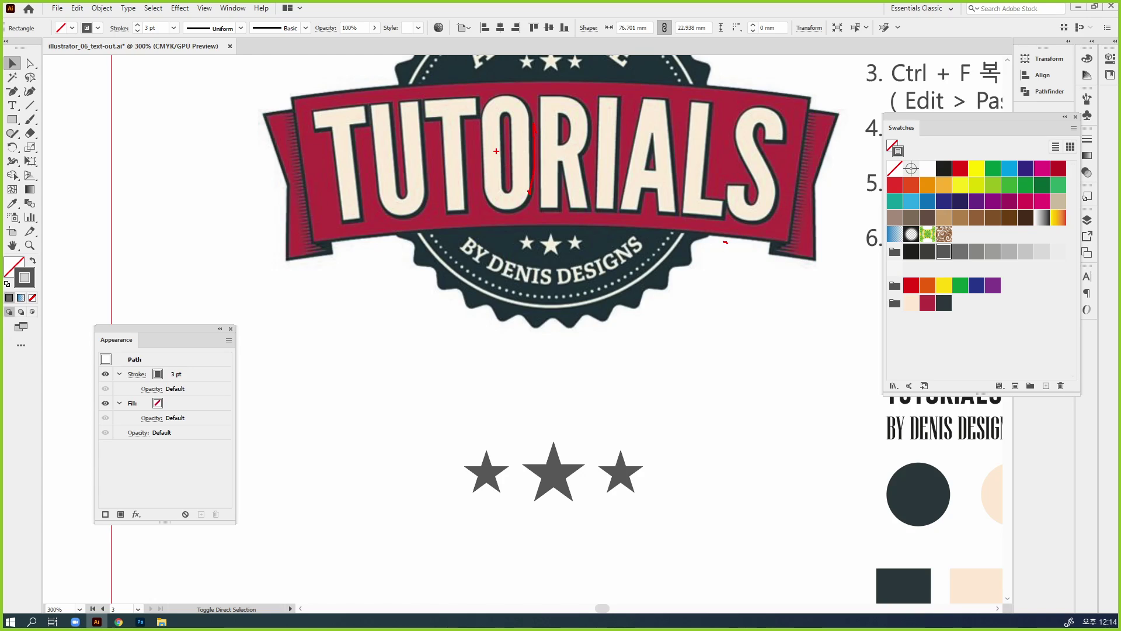
left_click_drag(482, 129, 490, 200)
key("Escape")
mouse_move(565, 450)
left_mouse_down()
mouse_move(566, 208)
mouse_move(584, 13)
left_mouse_up()
left_click_drag(562, 250, 565, 183)
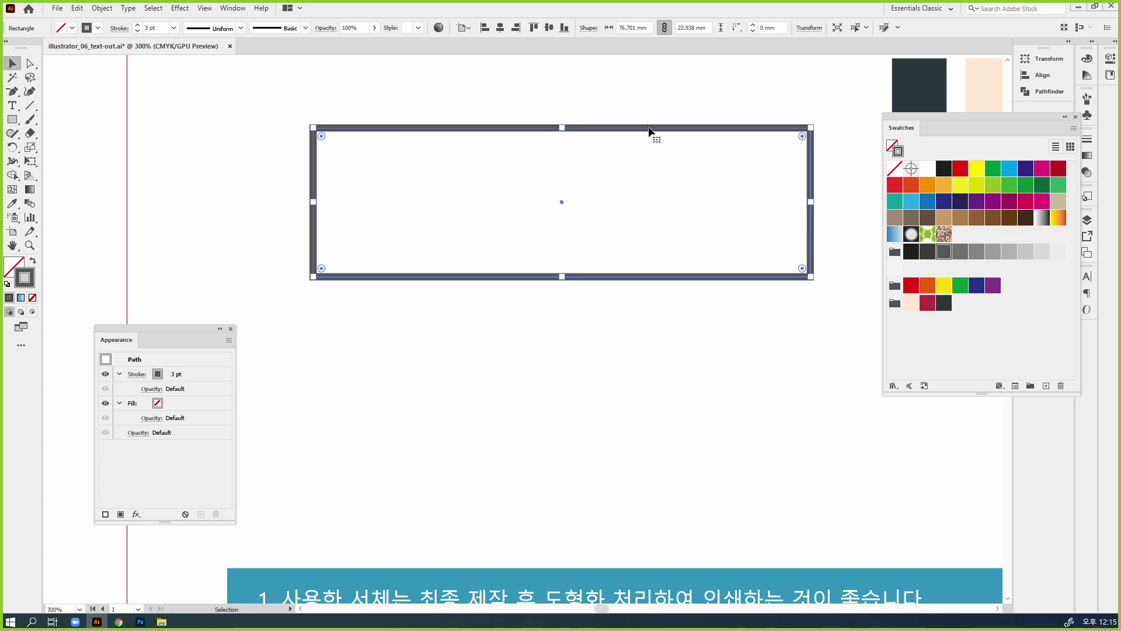
Step: Duplicate the outlined rectangle straight below itself and swap the copy's fill and stroke
left_click_drag(649, 132, 656, 307)
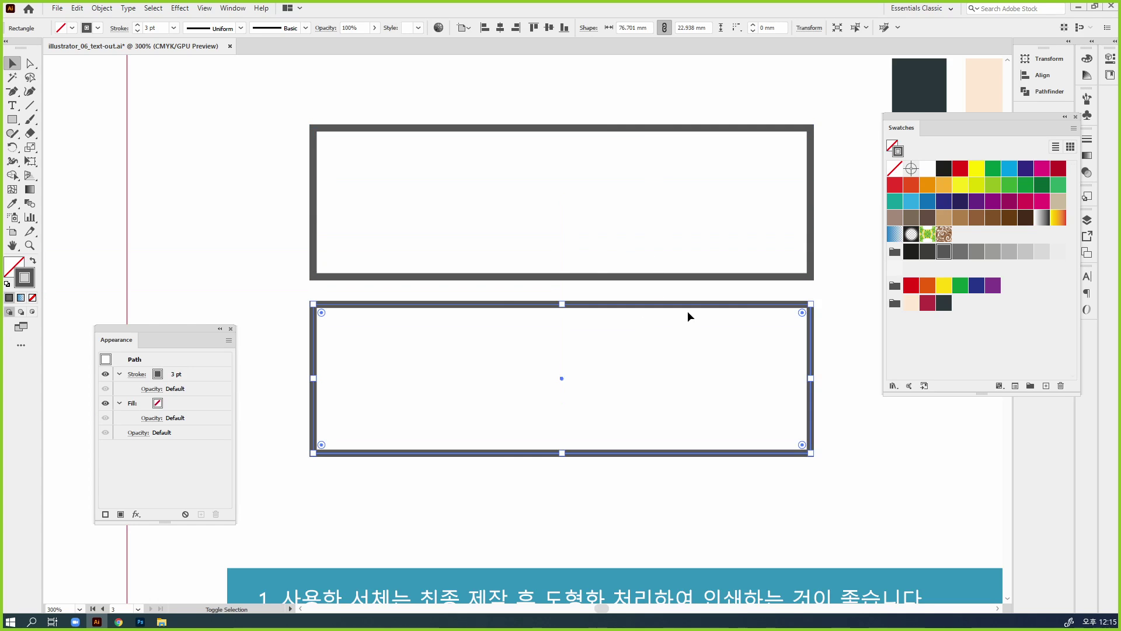
key("shift+x")
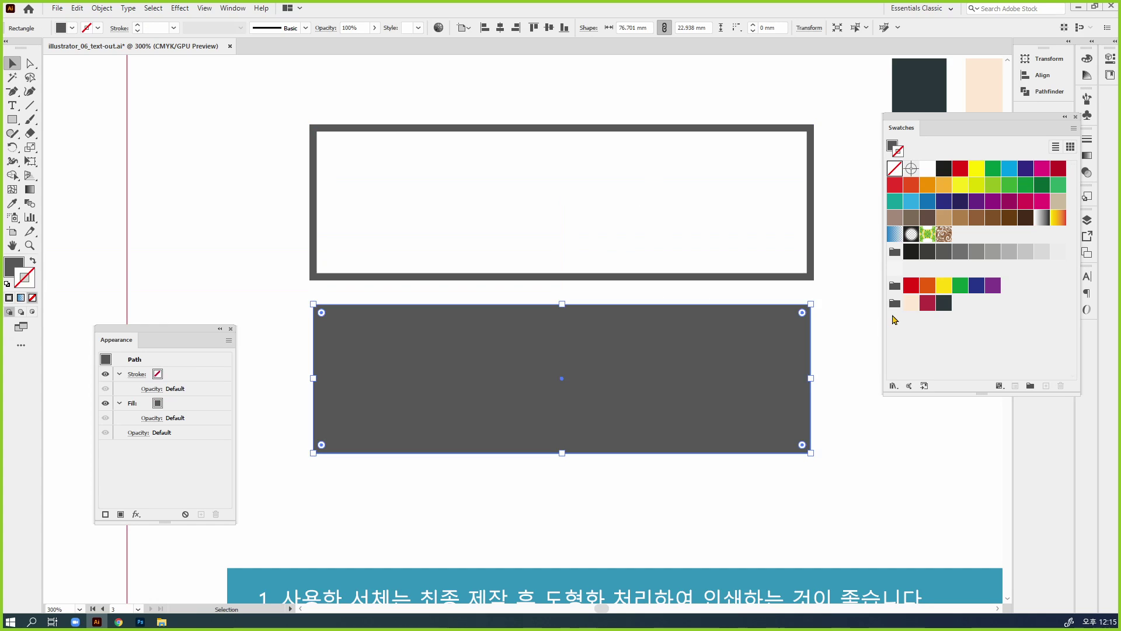
Step: Narrow the filled copy from its right side to about 14.6 mm wide and shift it slightly left
key("space")
left_click_drag(666, 398, 672, 320)
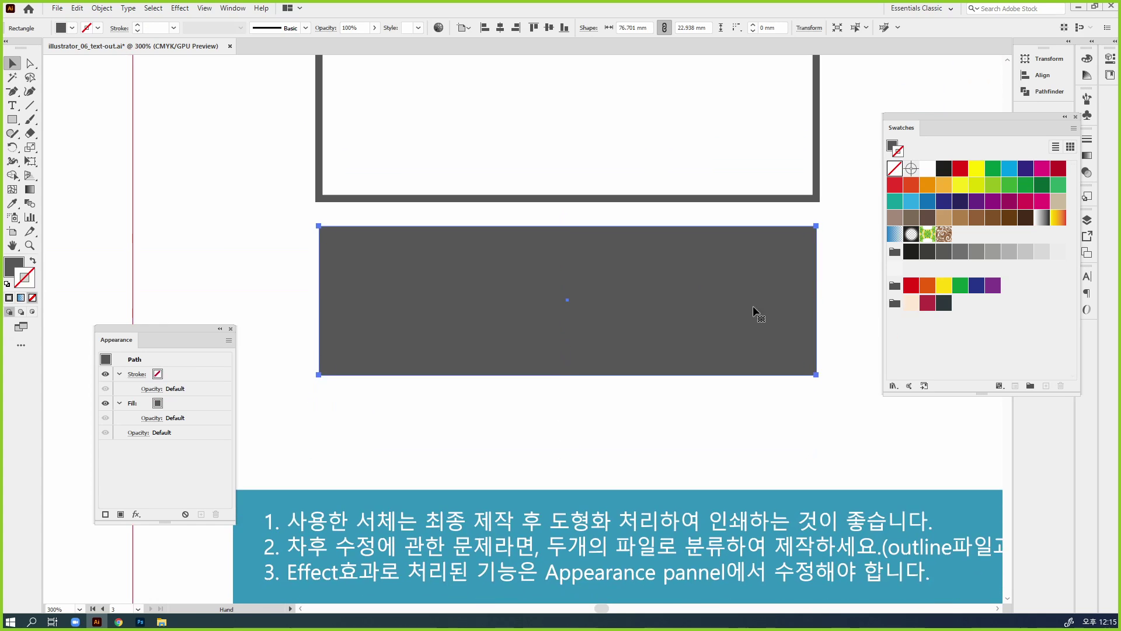
left_click_drag(816, 300, 414, 294)
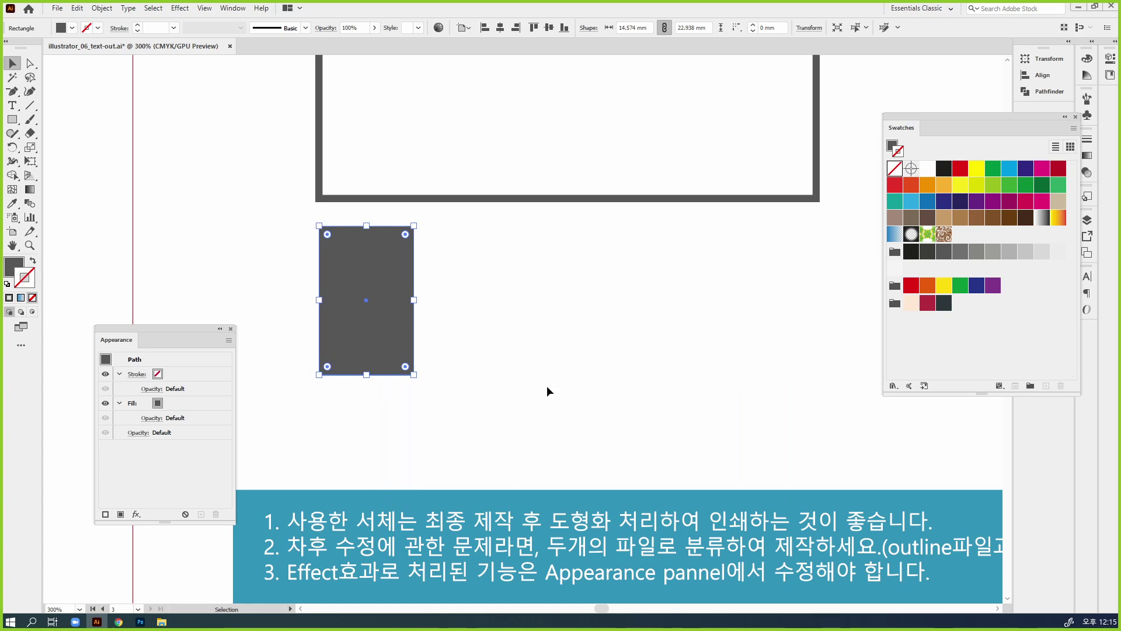
left_click_drag(363, 303, 329, 317)
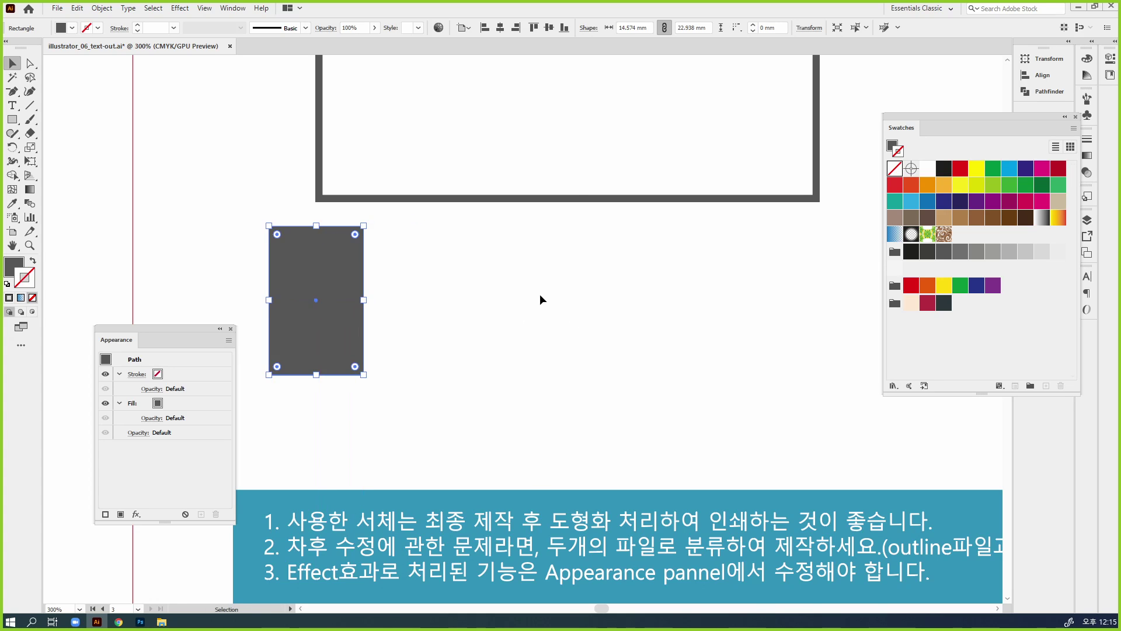
Step: Move the small filled rectangle straight up over the outlined rectangle's left end and give it a yellow stroke
left_click_drag(576, 193, 609, 584)
left_click_drag(368, 85, 366, 191)
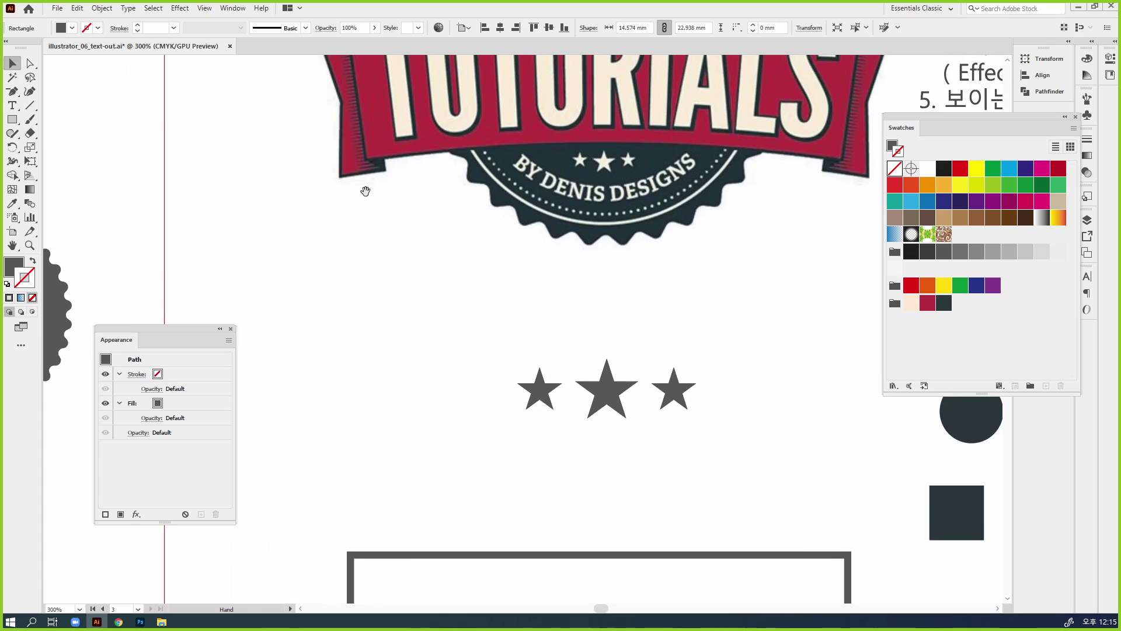
left_click_drag(530, 477, 547, 72)
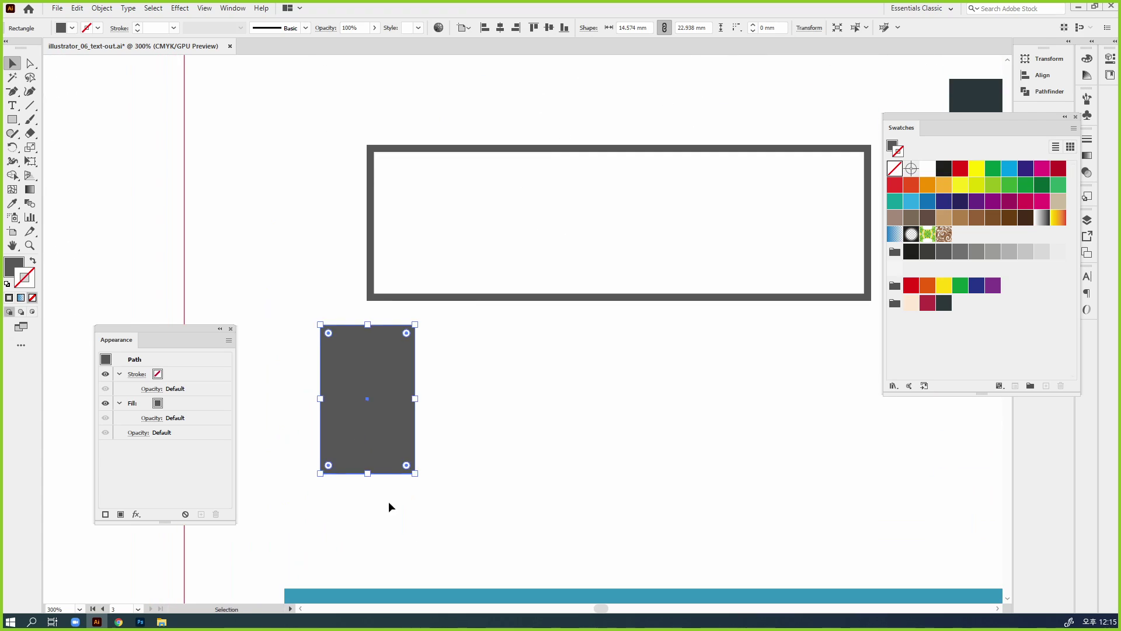
left_click_drag(391, 466, 395, 321)
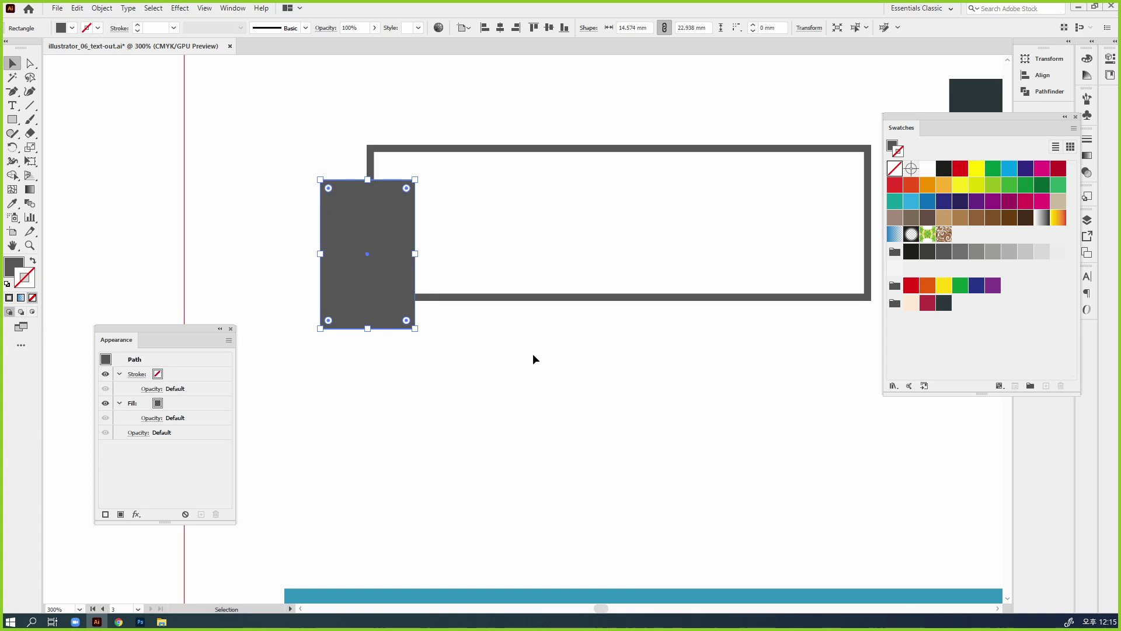
left_click(959, 185)
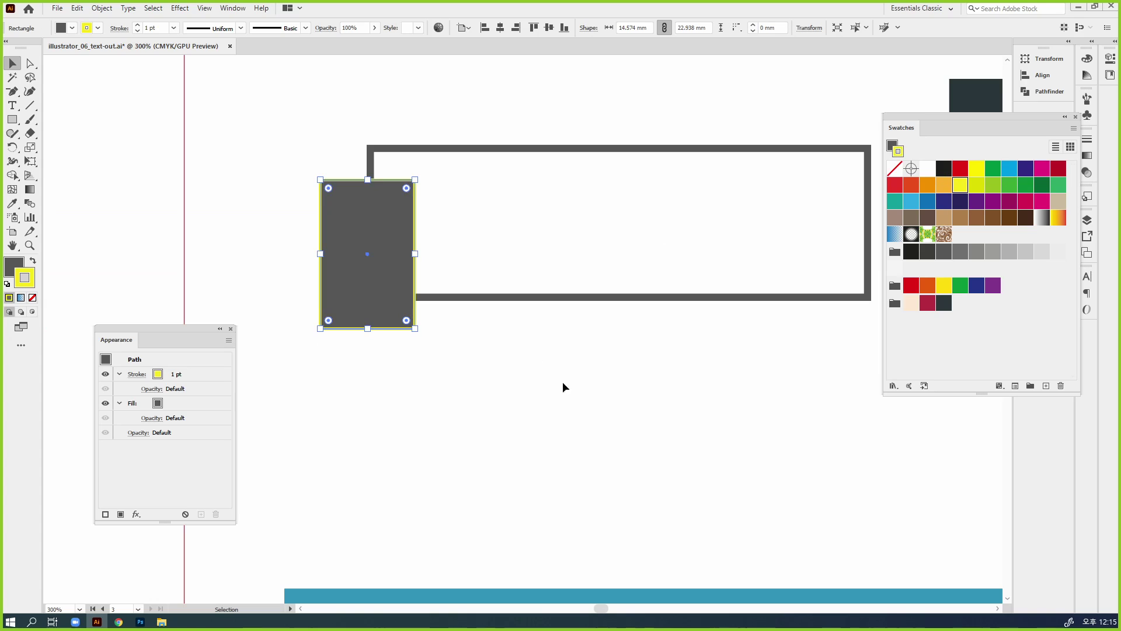
Step: Give the small rectangle a yellow fill with no stroke and send it behind the grey outlined rectangle
key("shift+x")
key("slash")
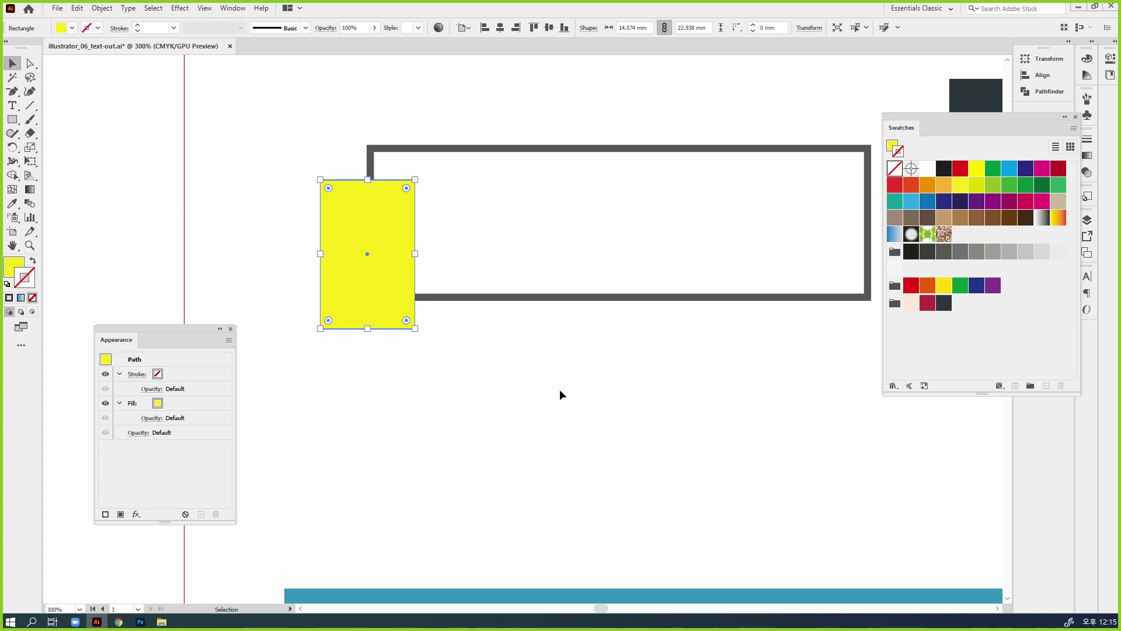
left_click(552, 388)
left_click(334, 271)
key("ctrl+bracketleft")
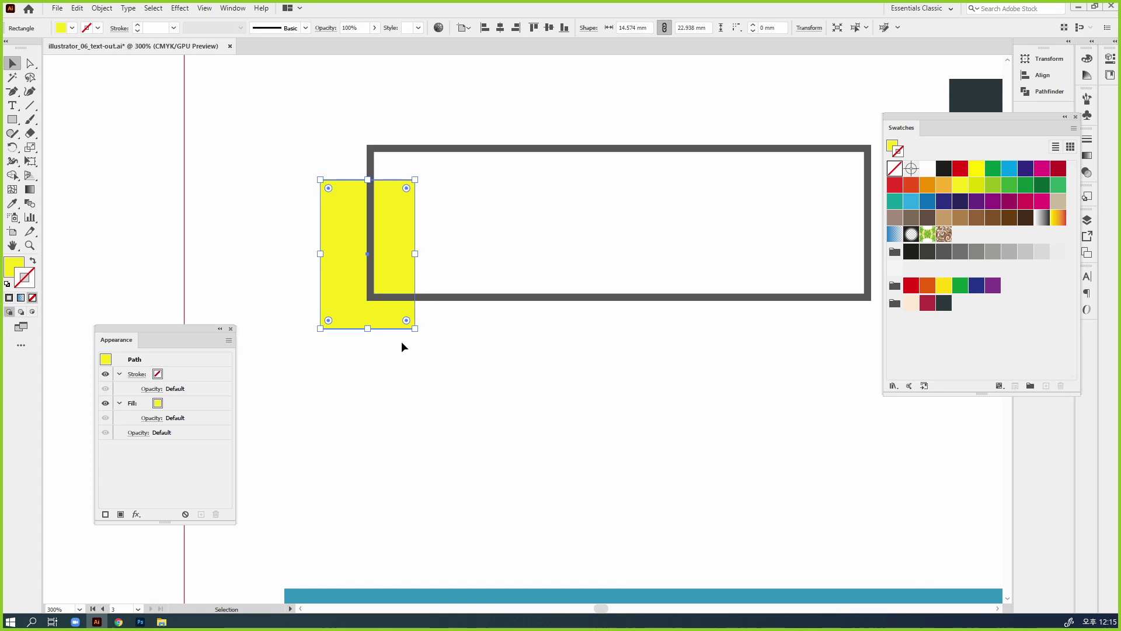
Step: Notch the yellow rectangle's left edge by adding an anchor point, distributing it vertically centred between the corners and pulling it inward
key("plus")
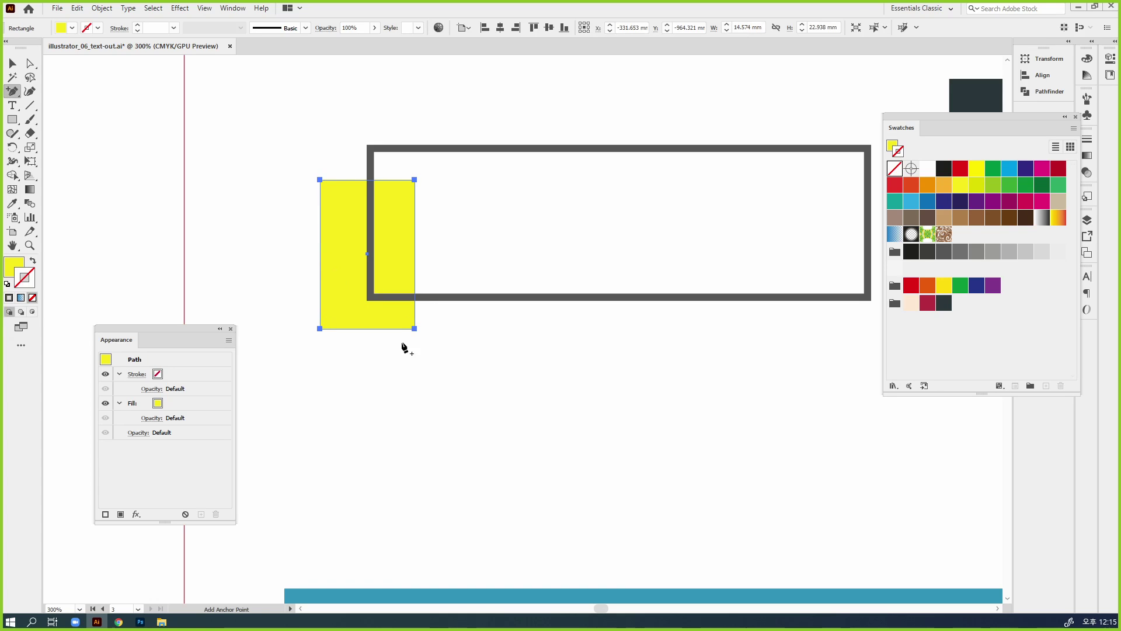
left_click(321, 214)
key("a")
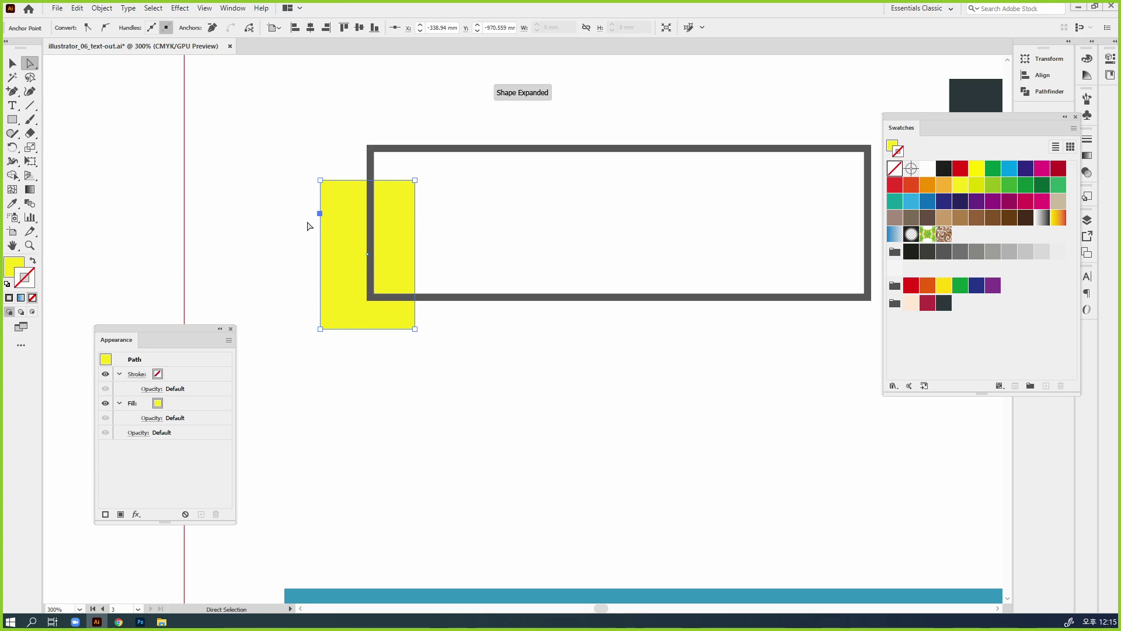
left_click(320, 180, "shift")
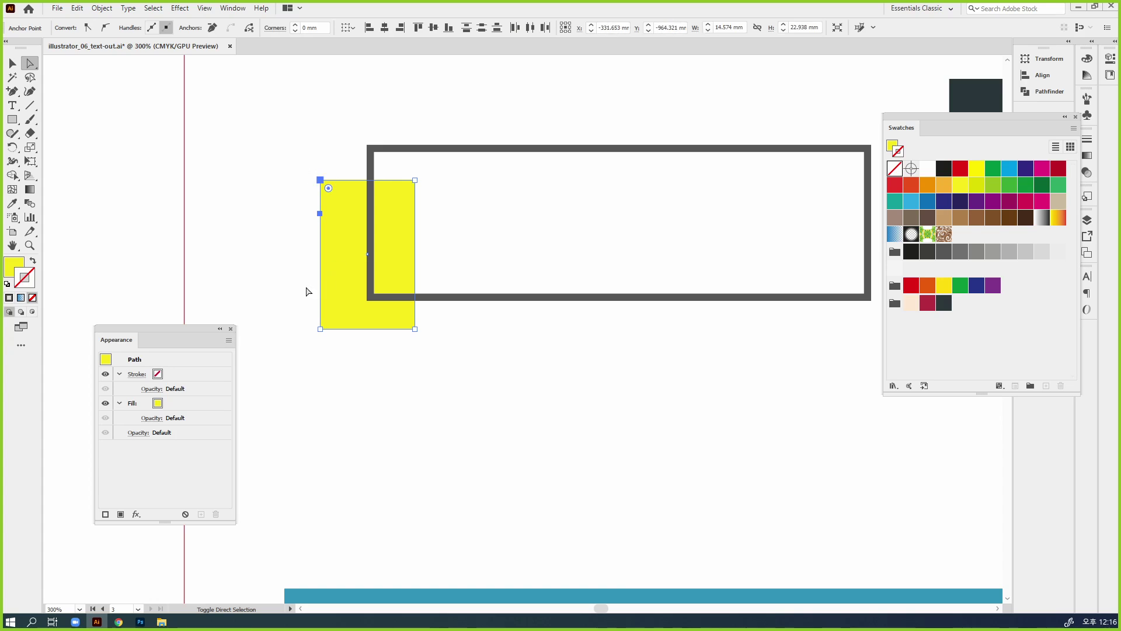
left_click_drag(291, 300, 332, 358)
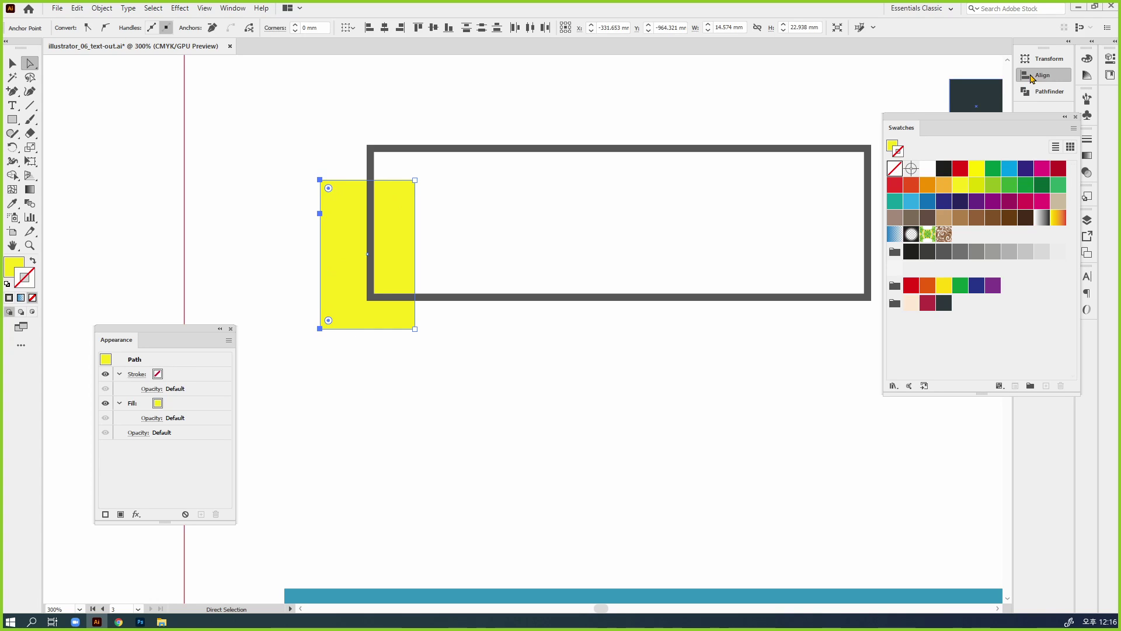
left_click_drag(1037, 75, 486, 186)
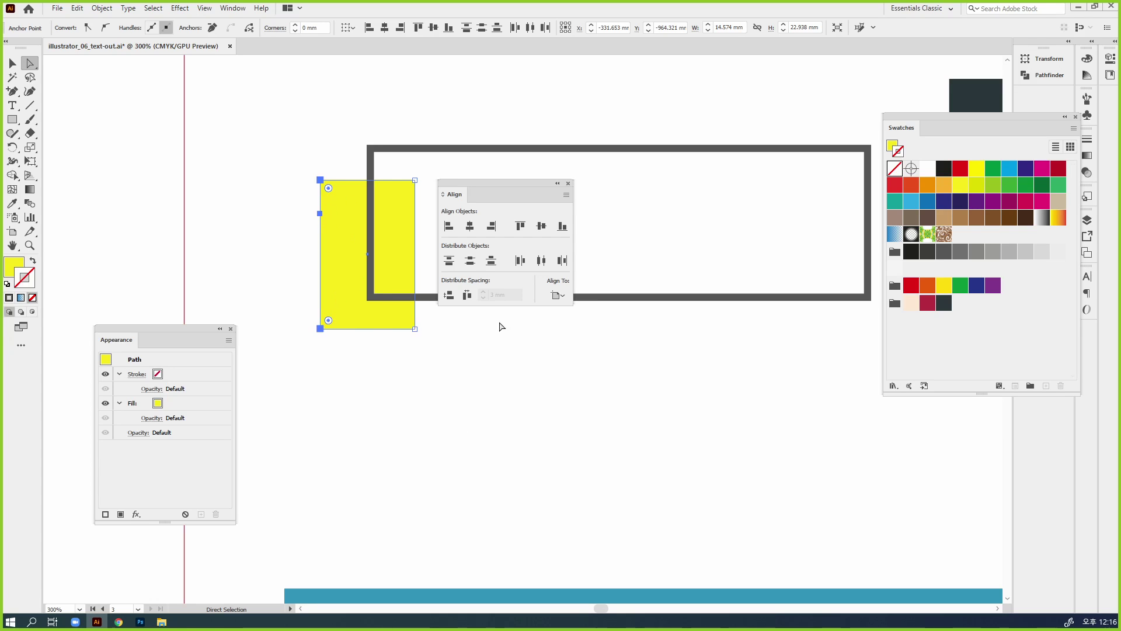
left_click(560, 298)
left_click(586, 309)
left_click(469, 261)
left_click_drag(294, 232, 343, 254)
left_click(585, 366)
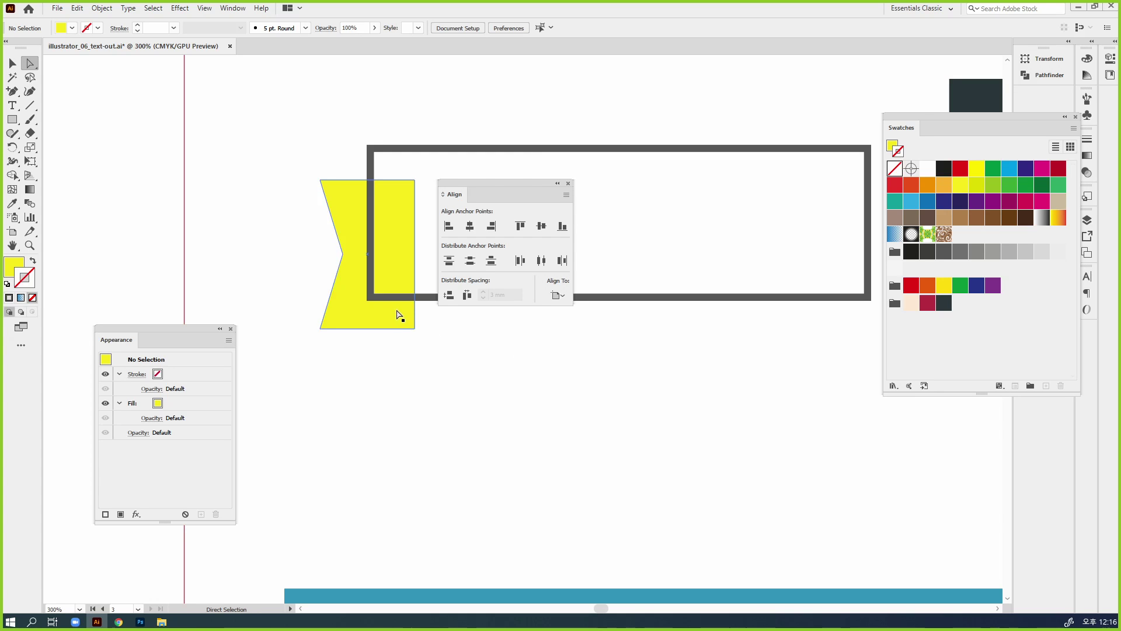
Step: Narrow the notched yellow shape from its right side to about 8.9 mm wide and move it slightly right and up
left_click_drag(545, 127, 567, 561)
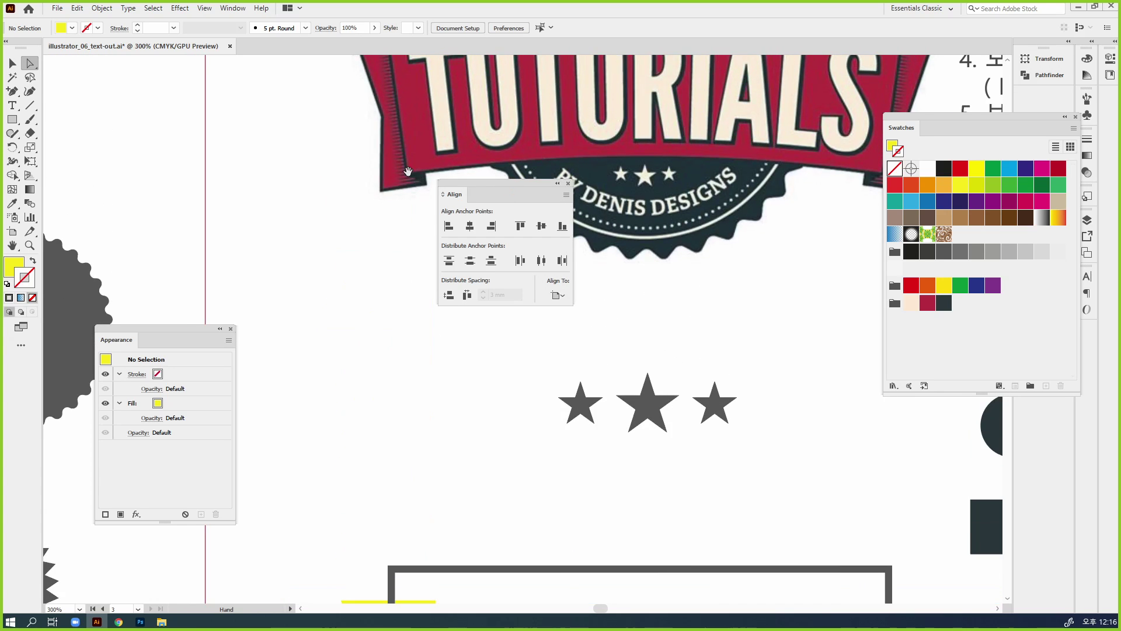
left_click_drag(408, 363, 374, 259)
left_click(406, 263)
key("v")
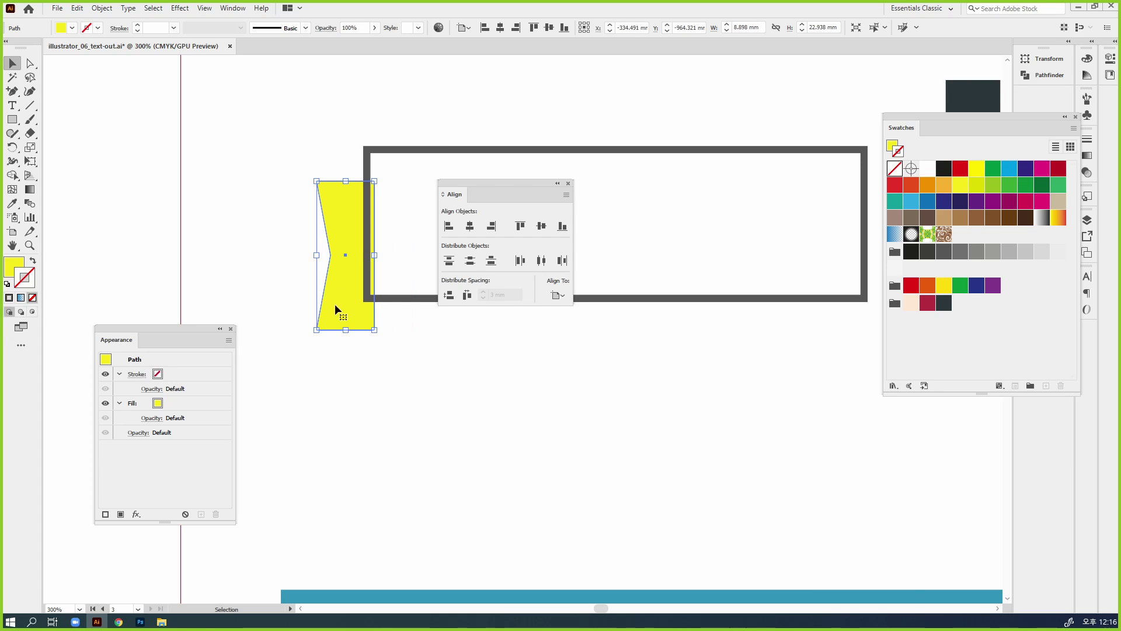
left_click_drag(336, 304, 351, 293)
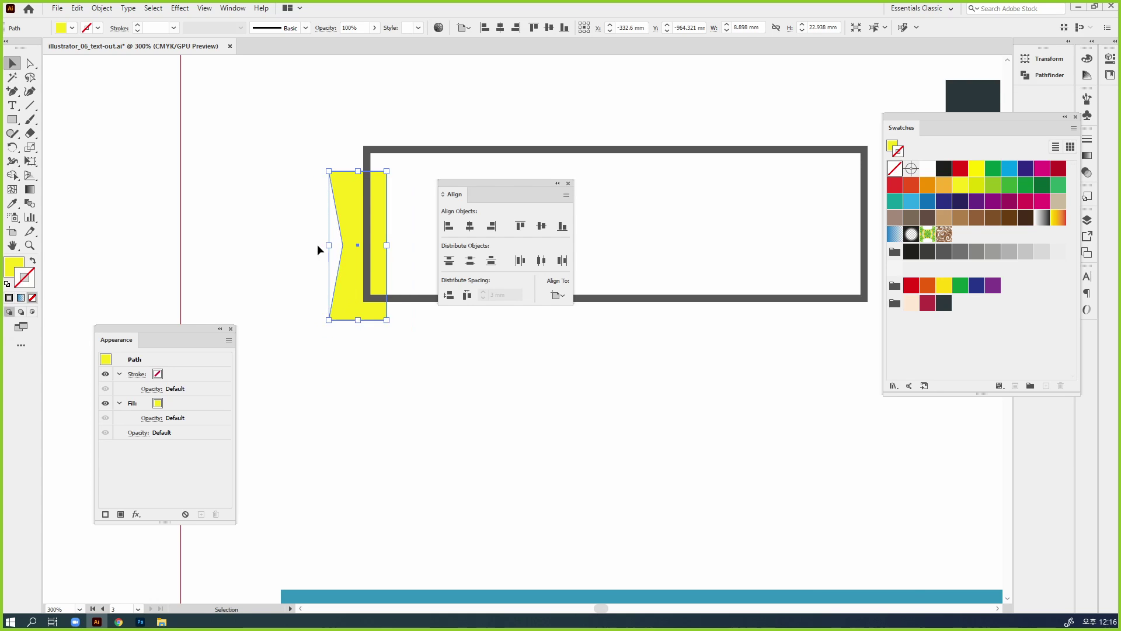
Step: Deepen the yellow shape's notch by nudging its middle anchor right, and move the Align panel clear of the artwork
key("a")
left_click(344, 244)
key("Right")
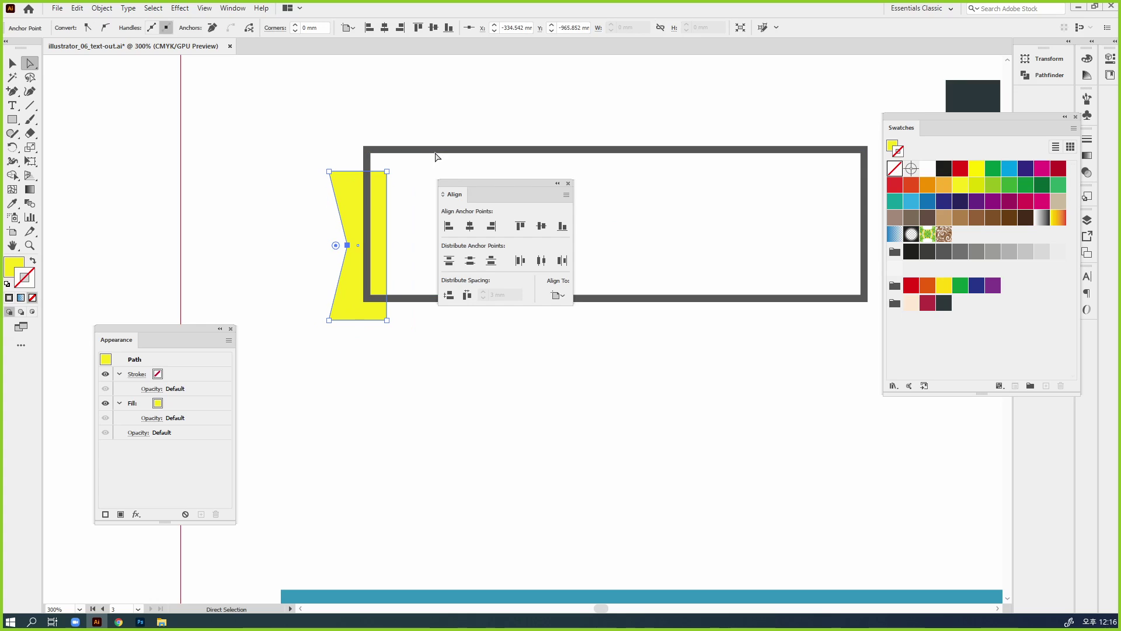
left_click(350, 331)
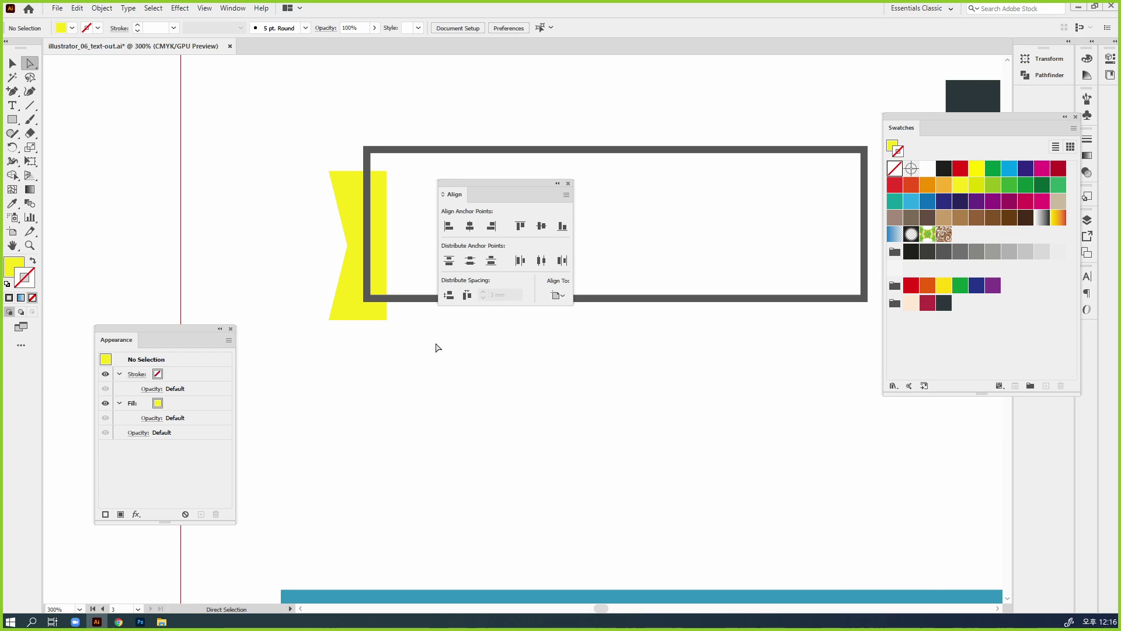
left_click_drag(516, 188, 738, 366)
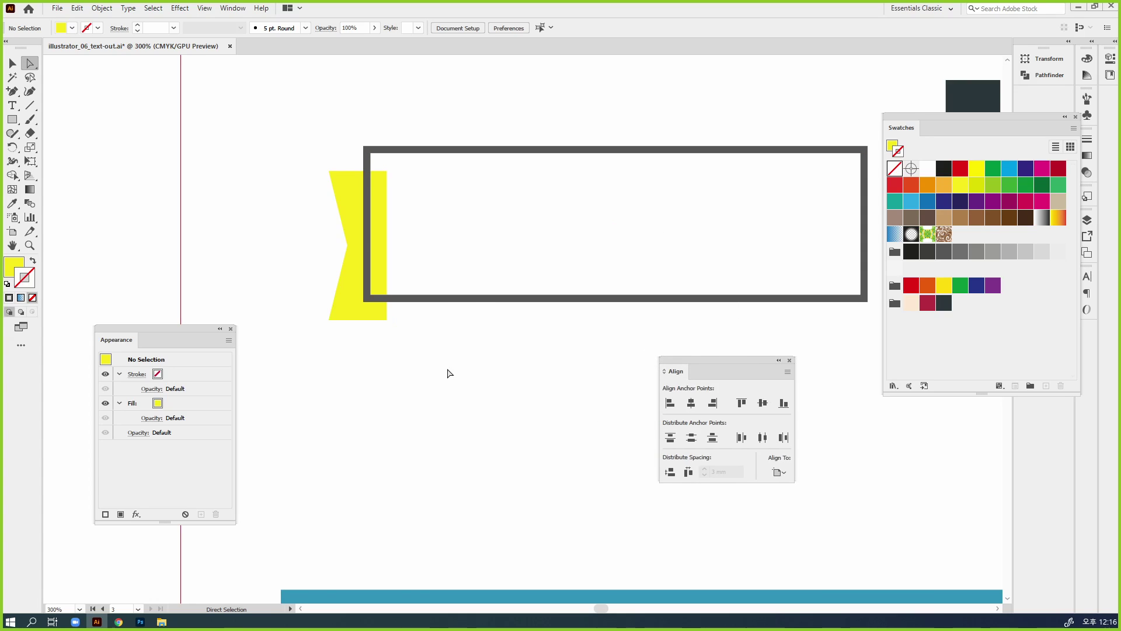
Step: Draw a rectangle about 8.6 by 6.6 mm beside the yellow tail and give it a red fill with no stroke
left_click(12, 119)
mouse_move(259, 217)
left_mouse_down()
mouse_move(300, 270)
mouse_move(314, 260)
left_mouse_up()
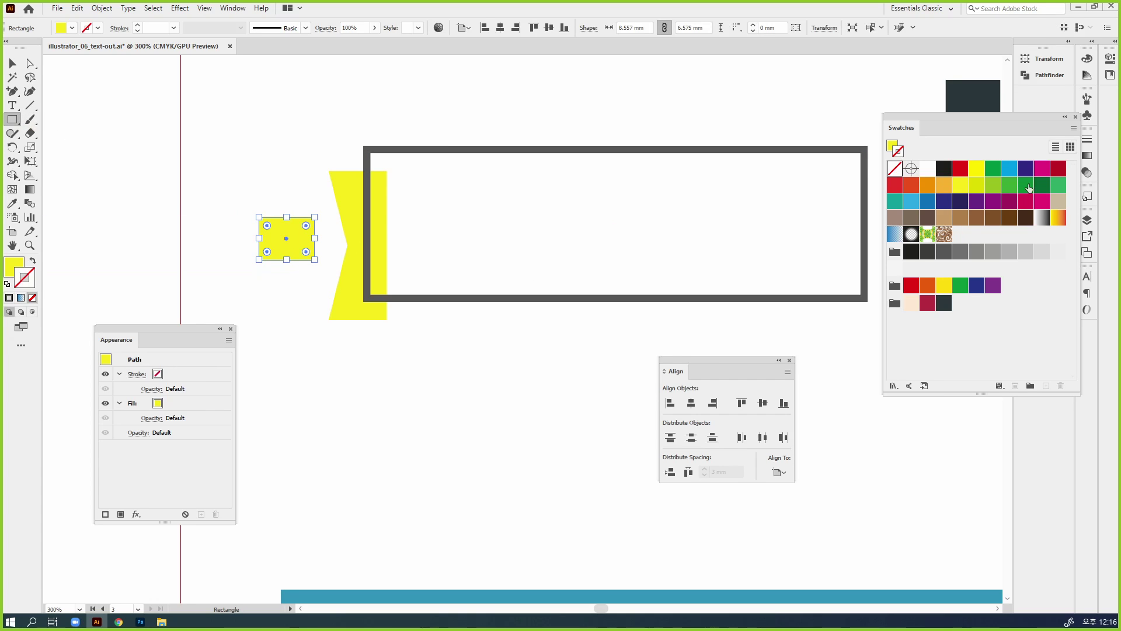
left_click(953, 169)
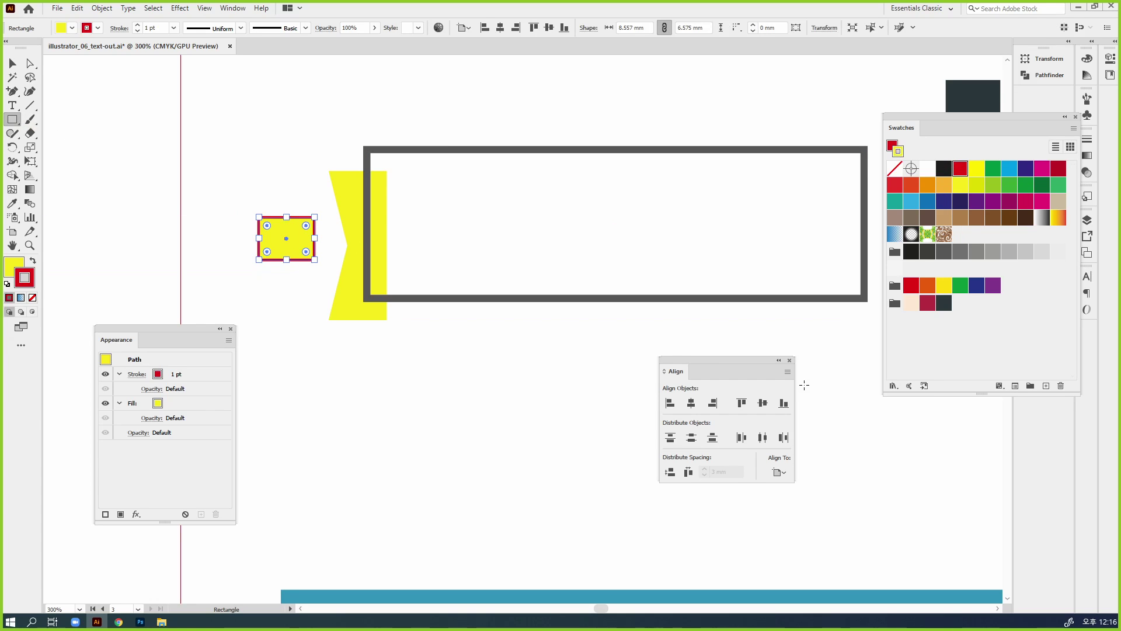
key("shift+x")
key("/")
key("x")
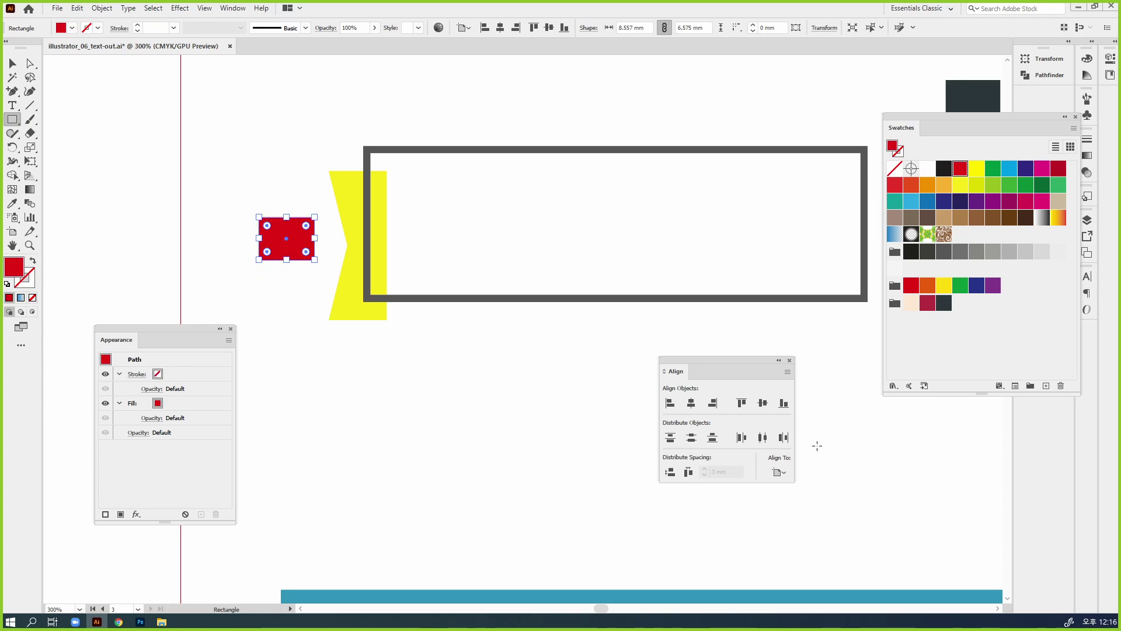
Step: Align the red rectangle to the right and bottom edges of the yellow tail
key("v")
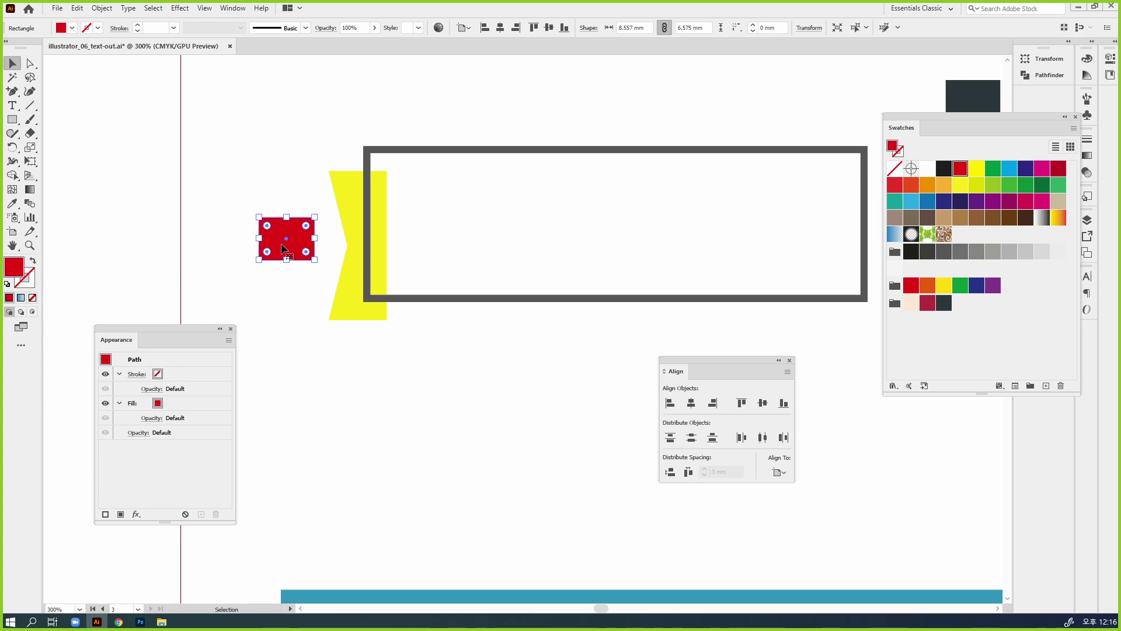
left_click(351, 300, "shift")
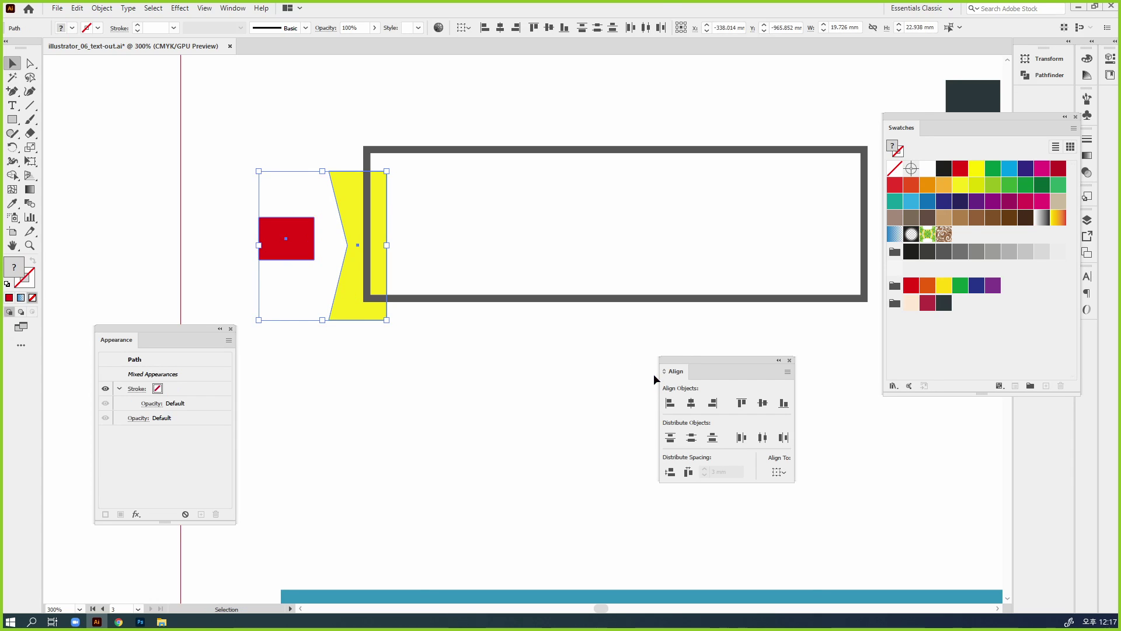
left_click(712, 403)
left_click(784, 403)
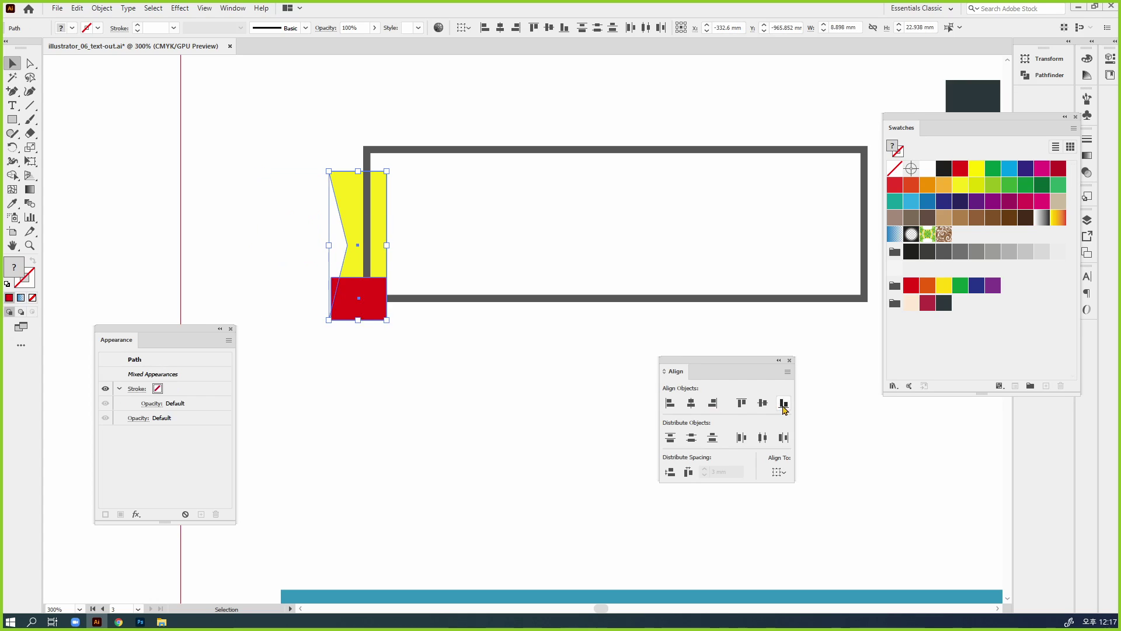
left_click(488, 468)
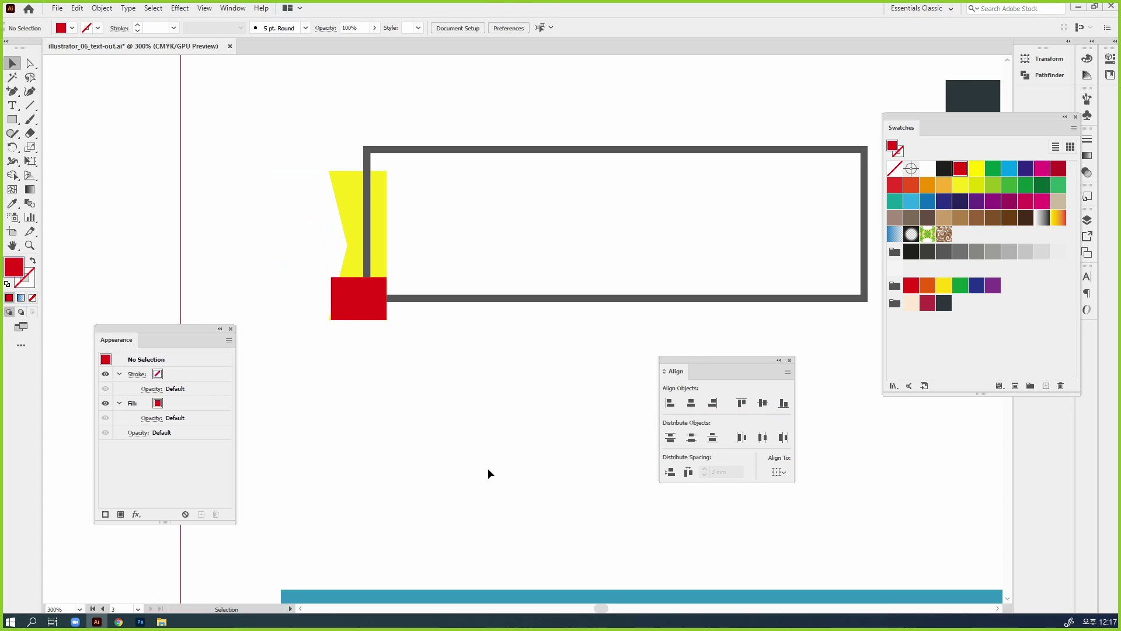
Step: Switch to Outline view and narrow the red rectangle from its left side to about 6 mm wide
left_click(376, 315)
key("ctrl+space")
left_click_drag(323, 271, 452, 318)
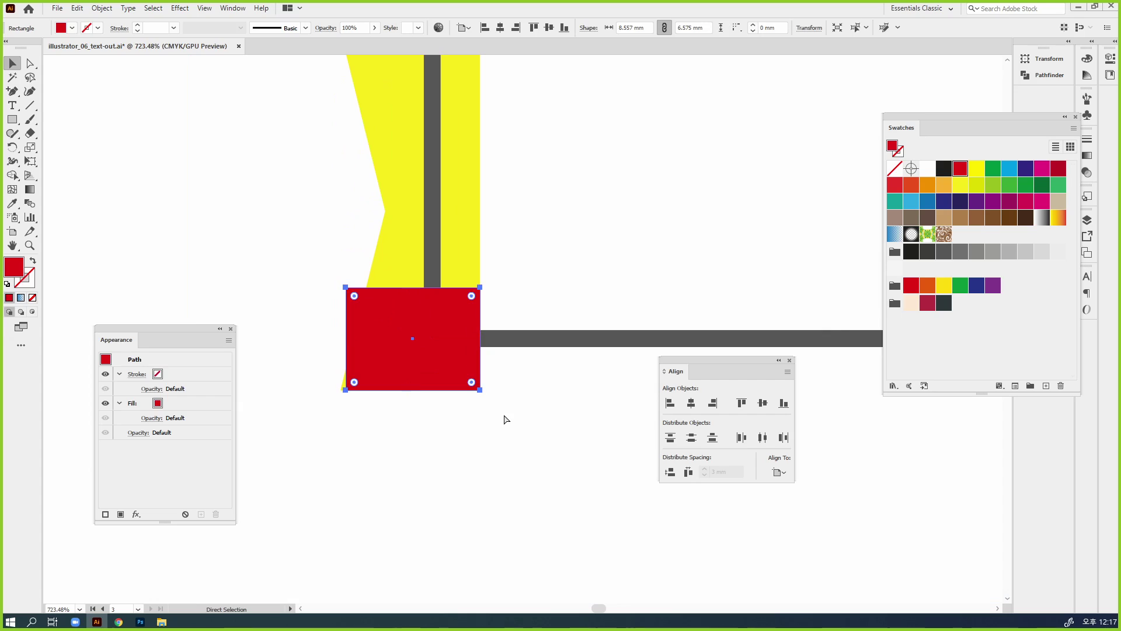
key("ctrl+y")
left_click_drag(346, 336, 432, 331)
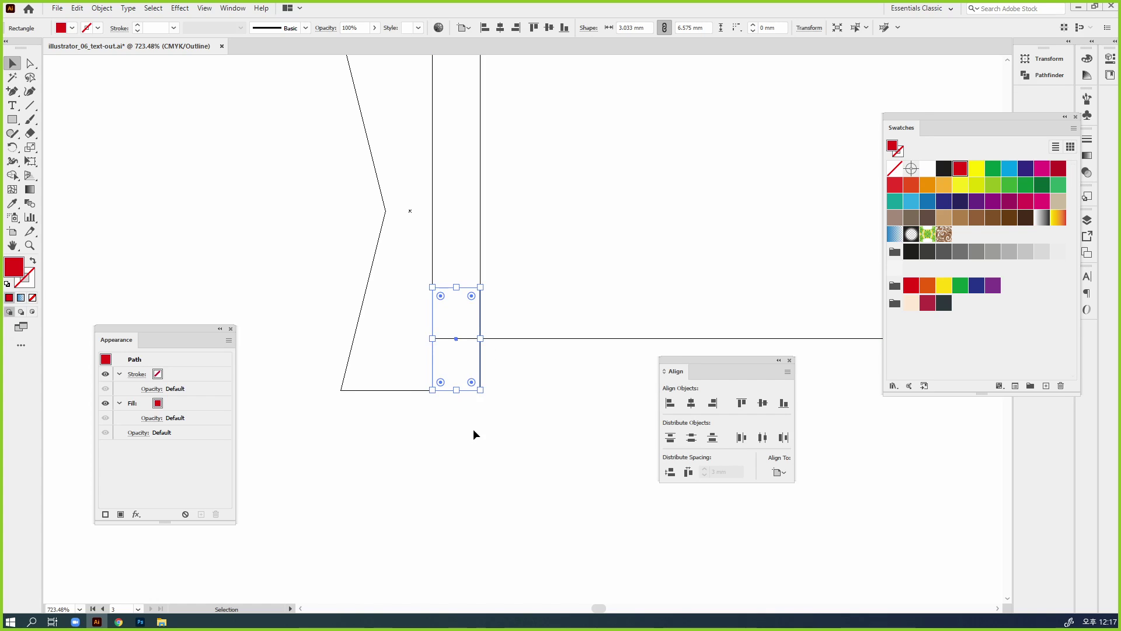
key("ctrl+z")
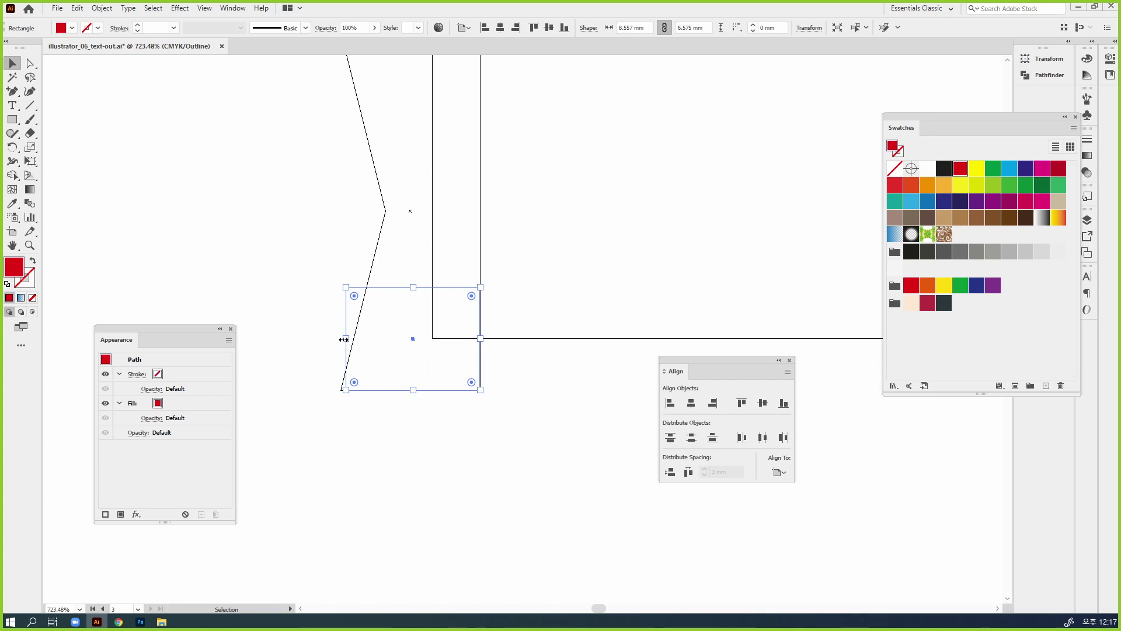
left_click_drag(345, 338, 386, 338)
key("a")
left_click(386, 390)
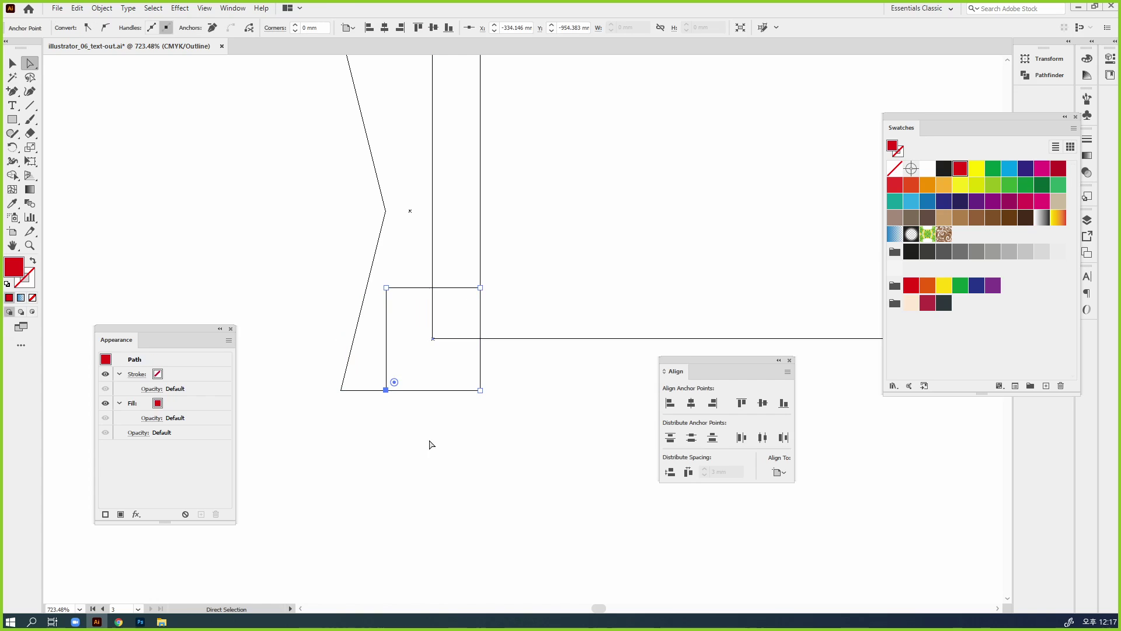
left_click(432, 339, "ctrl")
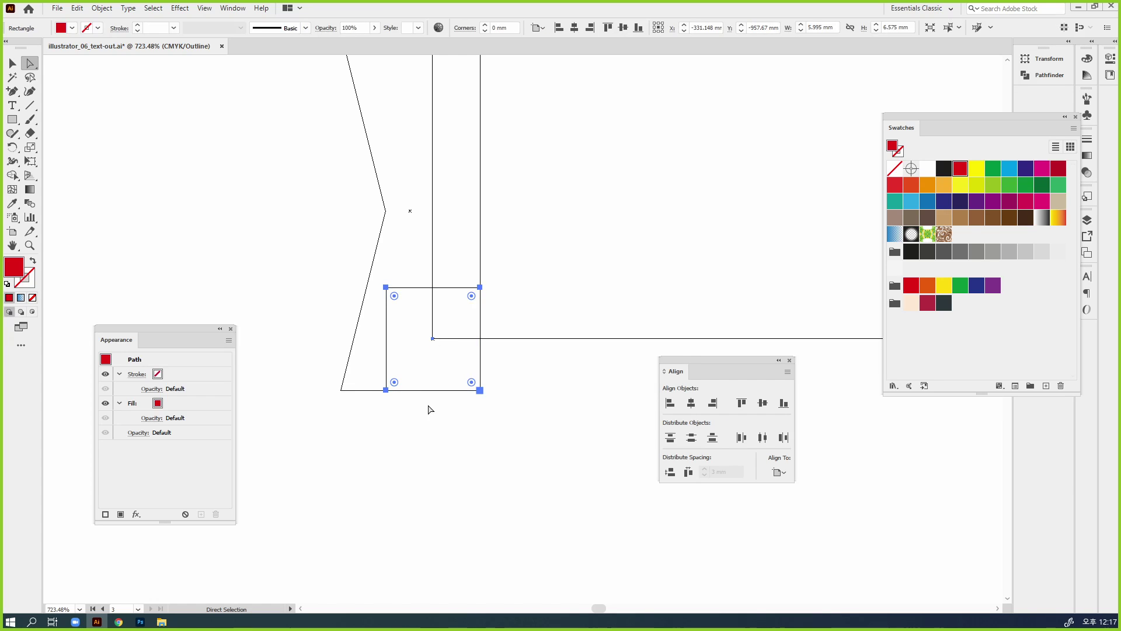
left_click(445, 421)
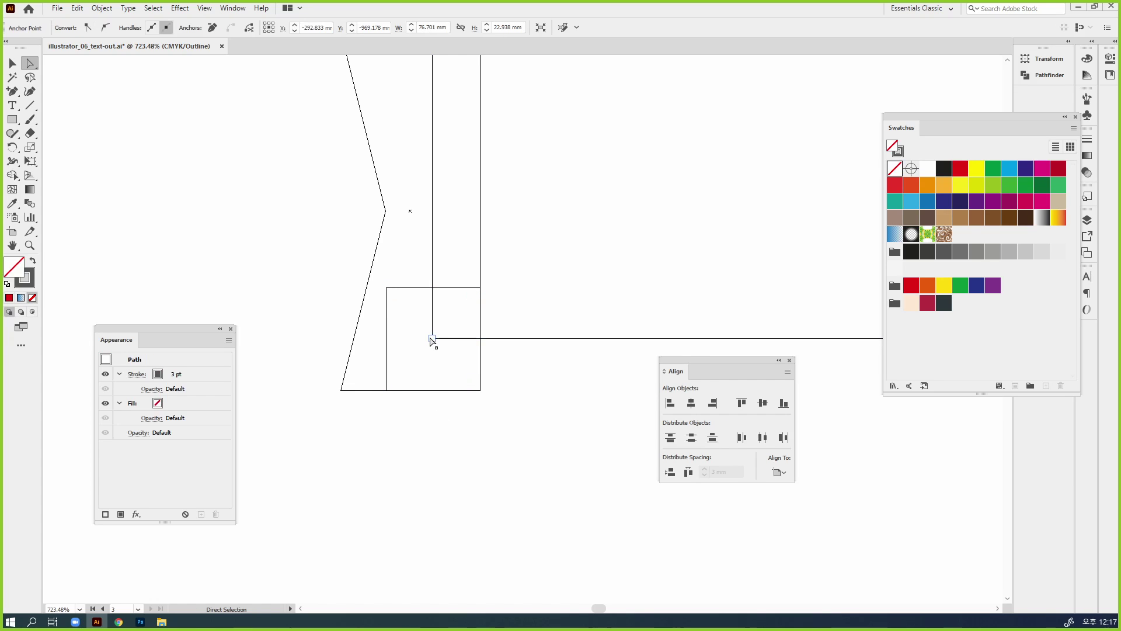
left_click(432, 340)
left_click(404, 336)
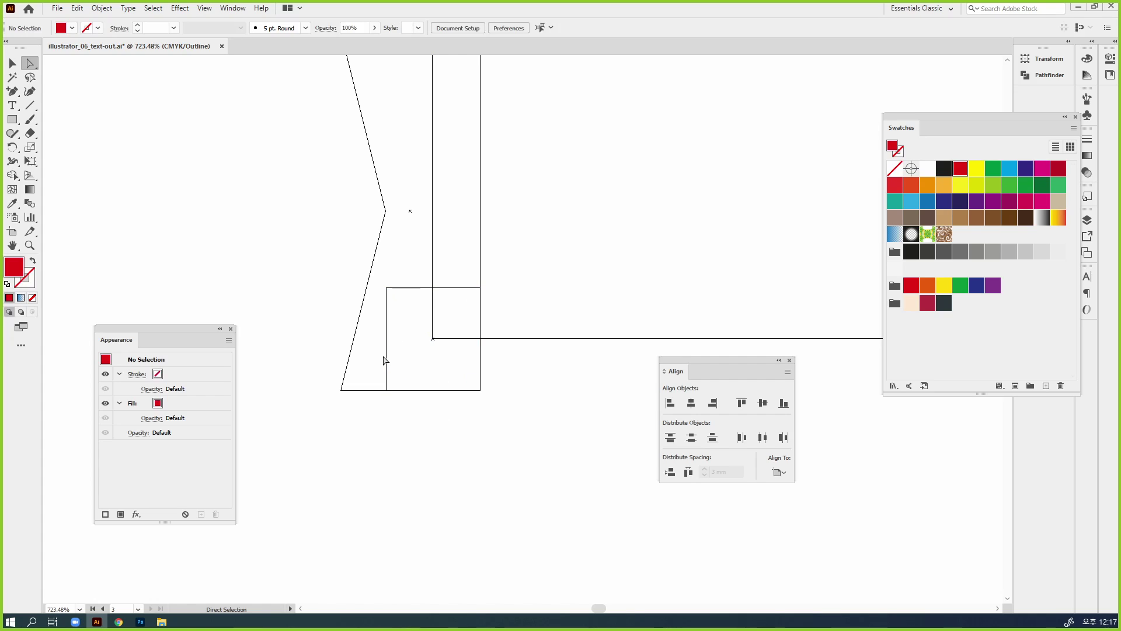
Step: Shift the red rectangle's left edge slightly outward so its centre clears the outlined rectangle's corner
left_click_drag(387, 358, 378, 361)
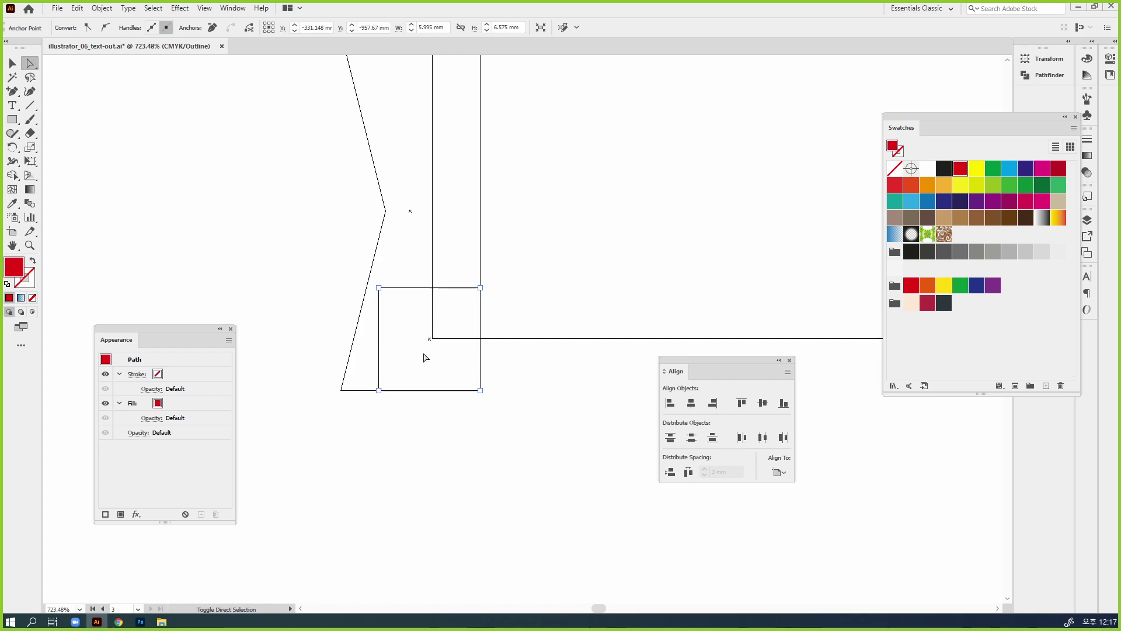
left_click(463, 430)
Step: Align the red rectangle's lower-left anchor to the outlined rectangle's lower-left corner, using Align to Selection with right and top alignment
left_click(439, 339)
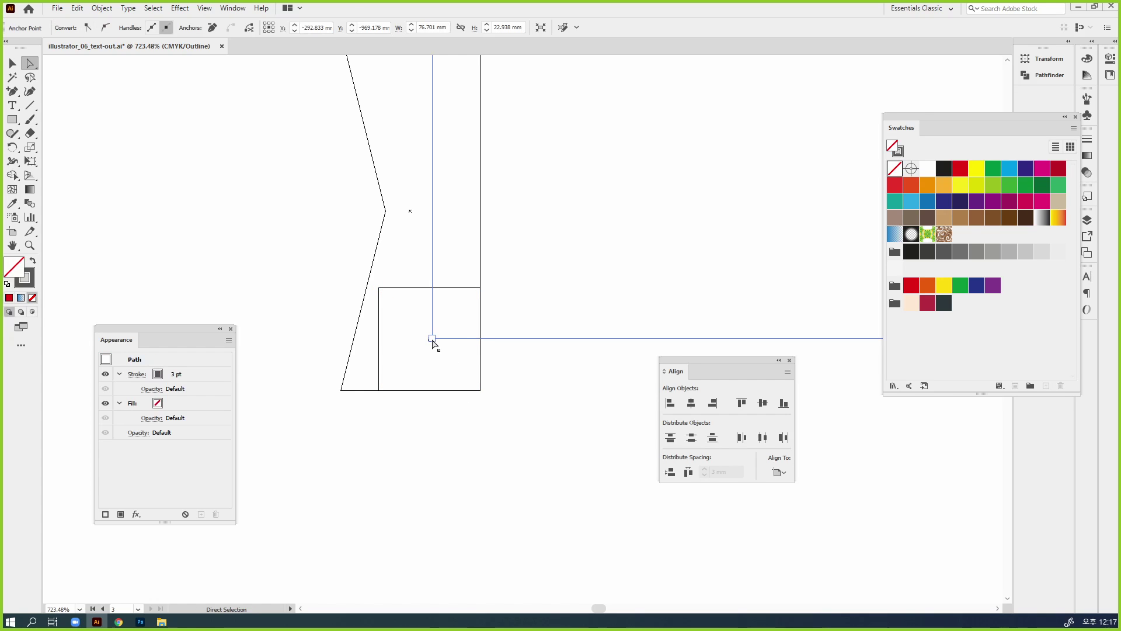
left_click(432, 339)
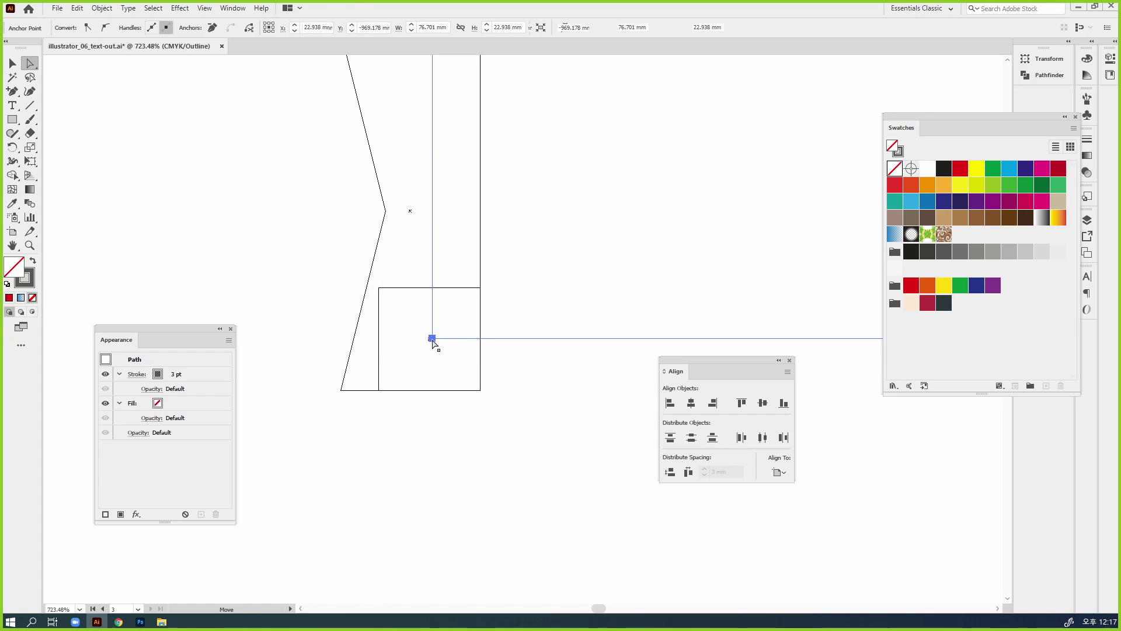
left_click(378, 390, "shift")
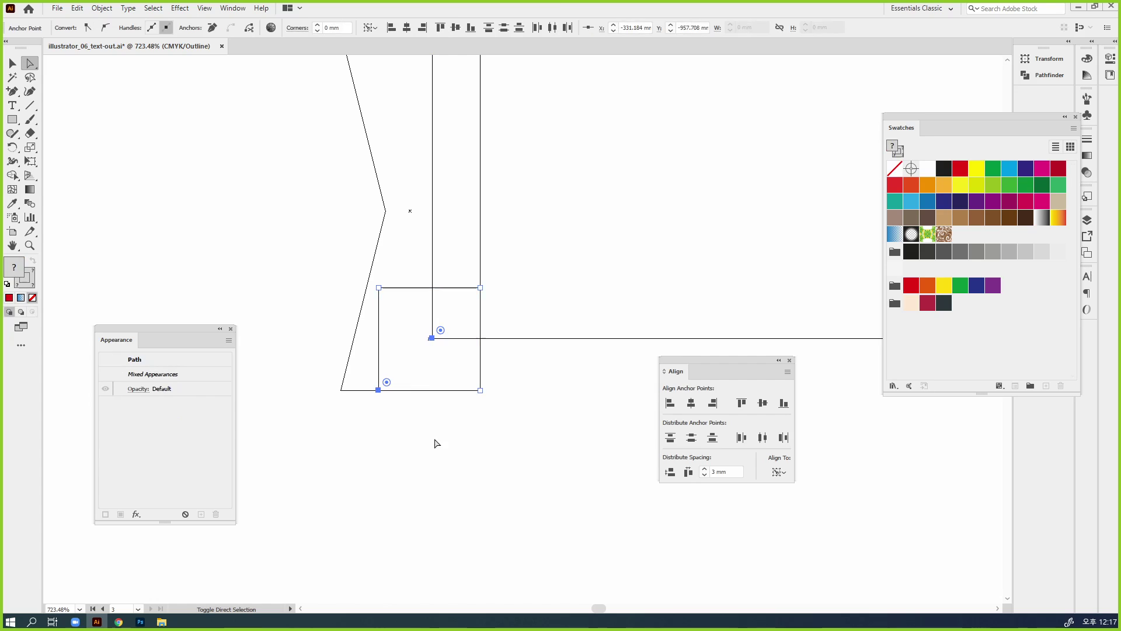
left_click(713, 404)
key("ctrl+z")
left_click(783, 475)
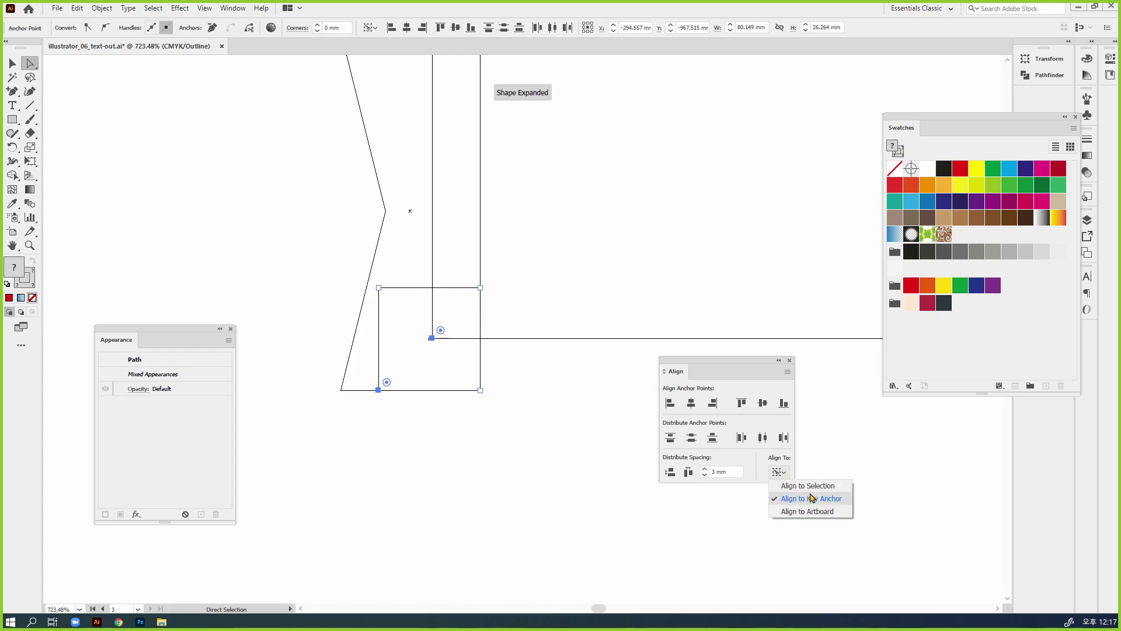
left_click(794, 488)
left_click(710, 405)
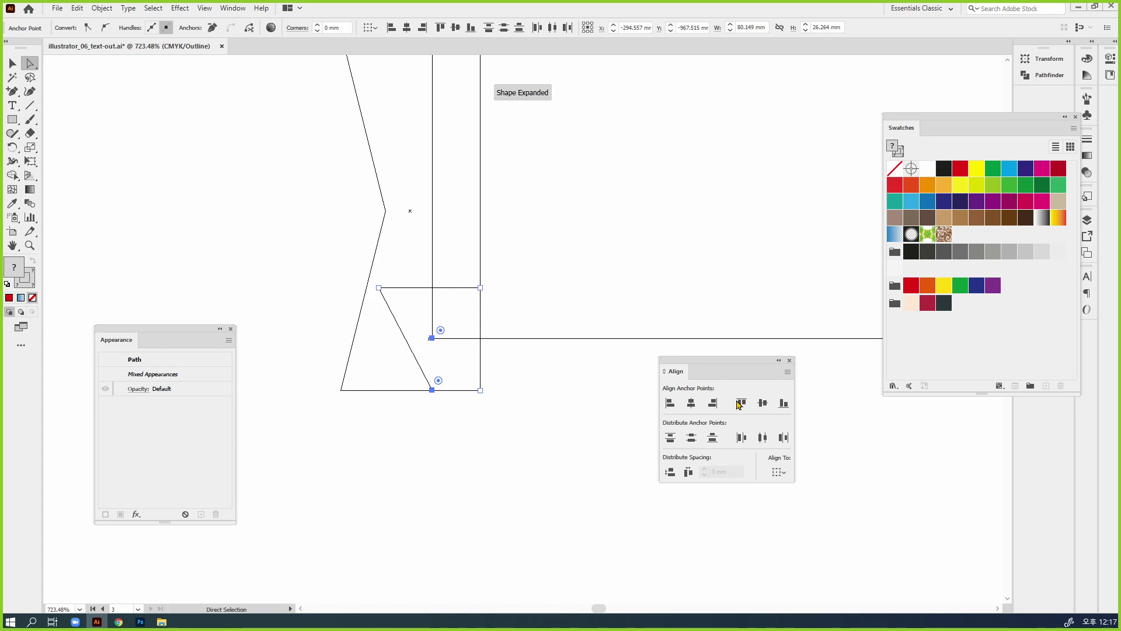
left_click(740, 403)
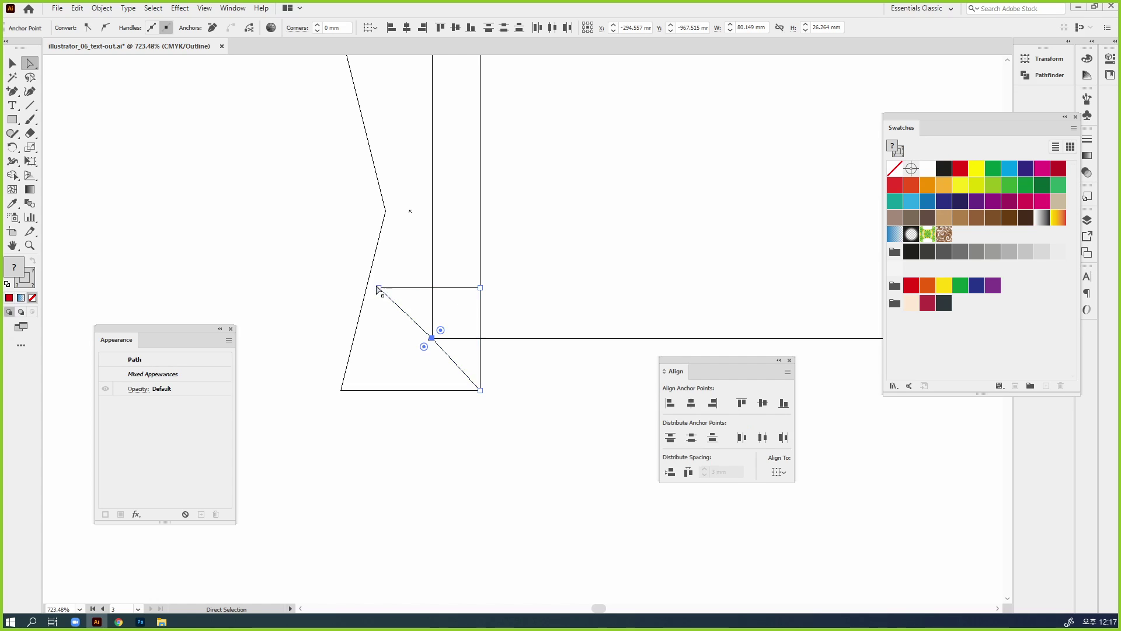
Step: Move the red shape's upper-left anchor up onto the outlined rectangle's left edge, level with the tail's notch, and return to Preview
left_click_drag(379, 287, 433, 210)
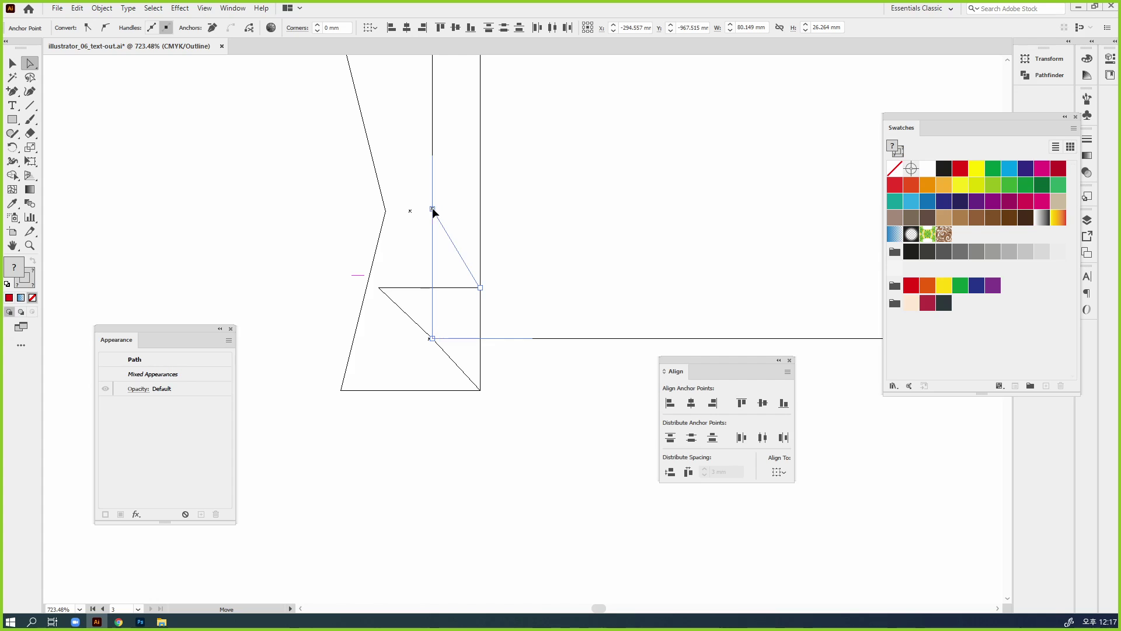
left_click(548, 458)
key("ctrl+y")
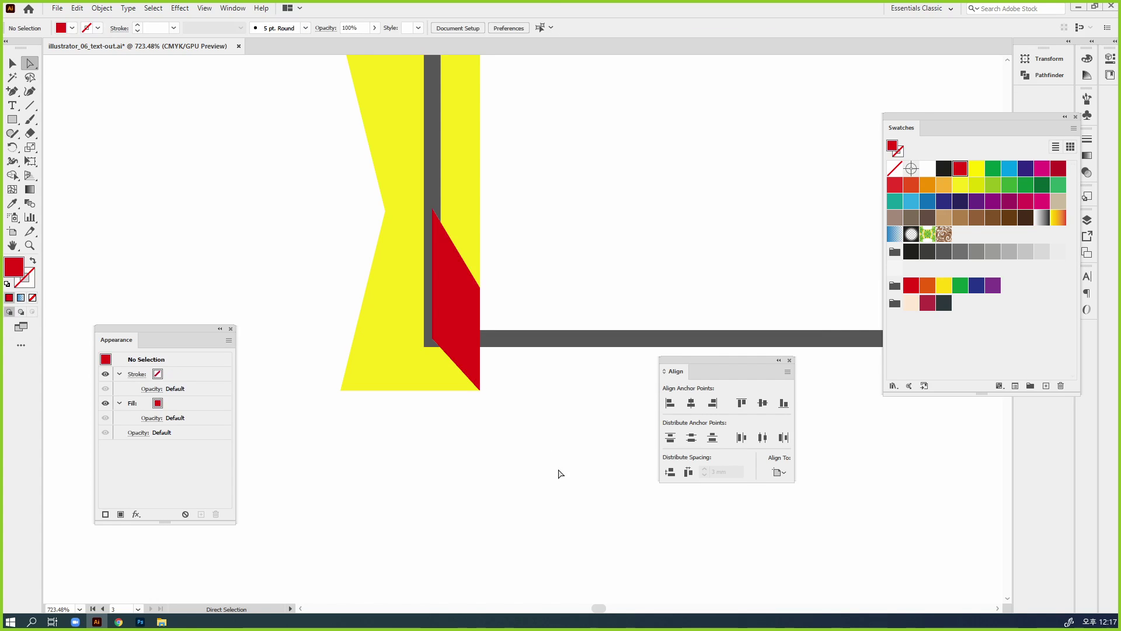
left_click(434, 338)
left_click(484, 395)
Step: Swap the fill and stroke of the outlined banner rectangle so it has a grey fill and no stroke
key("v")
left_click(594, 339)
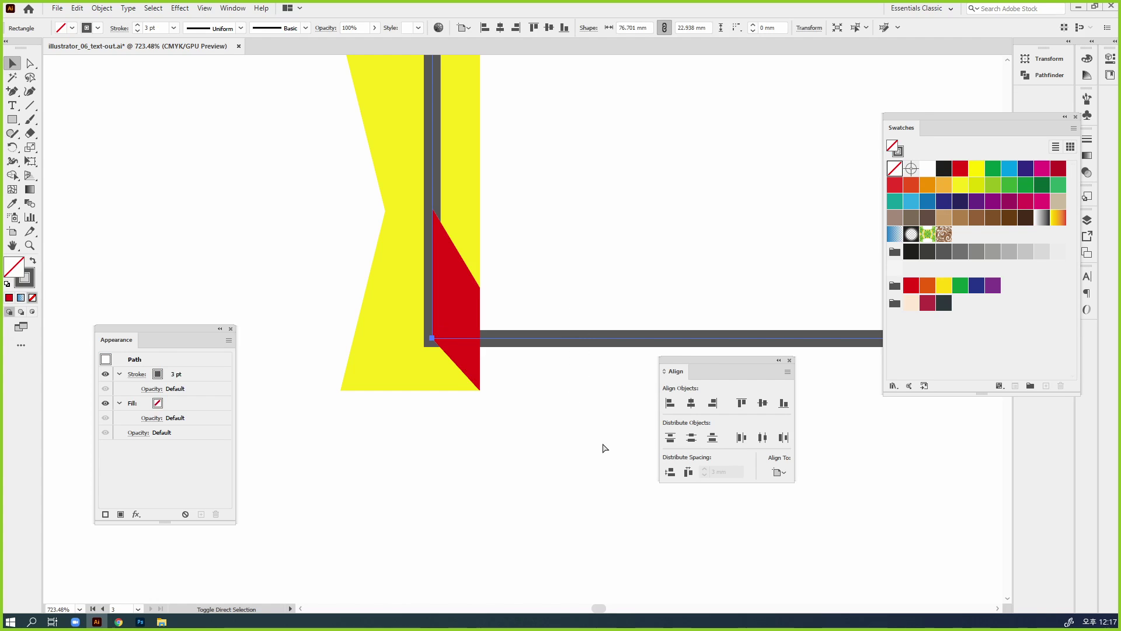
key("shift+x")
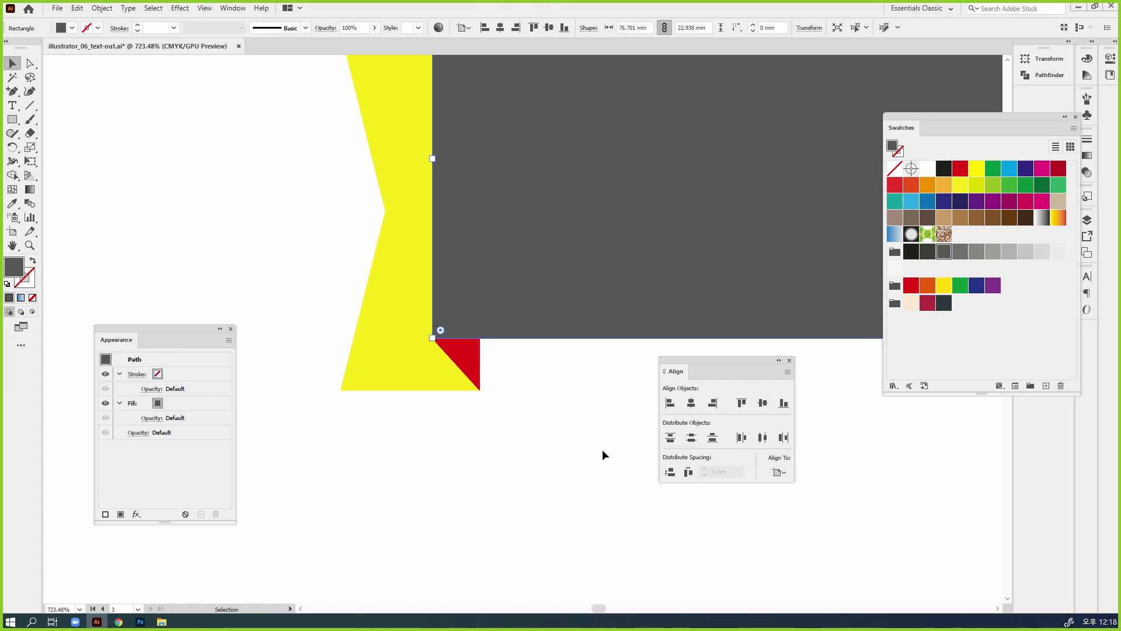
left_click(603, 451)
Step: Duplicate the grey banner rectangle directly below the original
key("ctrl+minus")
key("ctrl+minus")
key("ctrl+minus")
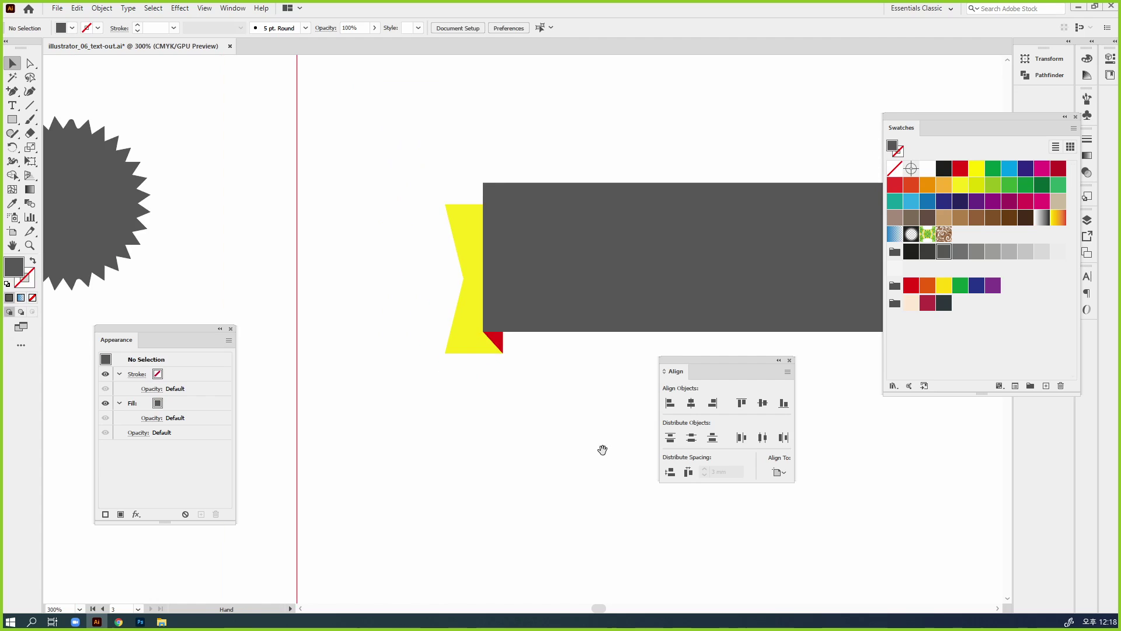
left_click_drag(602, 449, 465, 438)
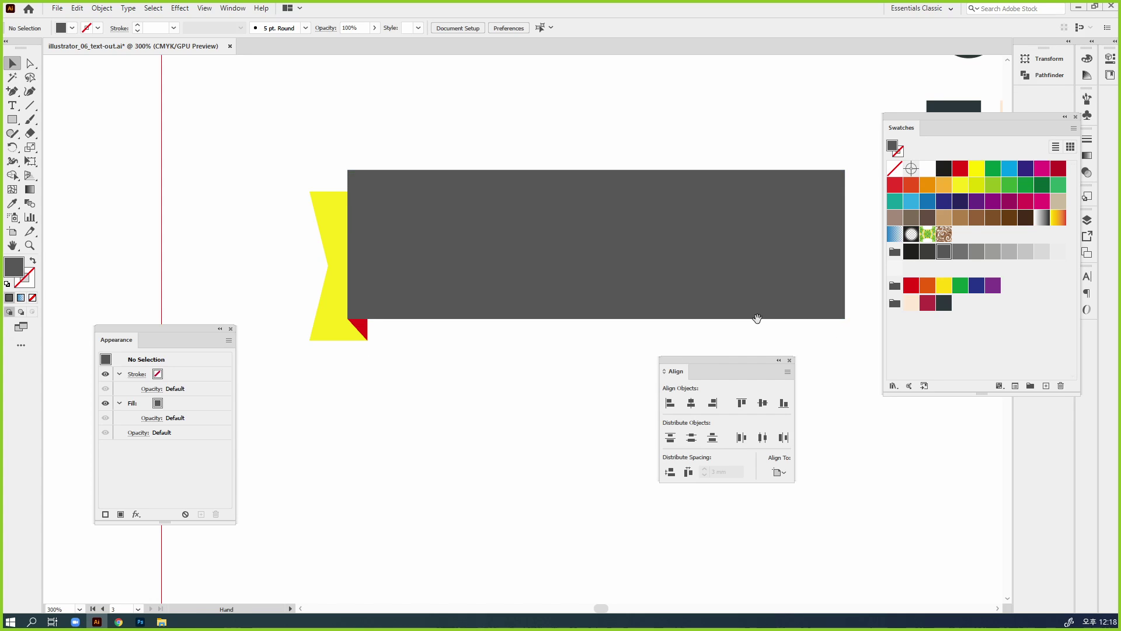
left_click_drag(758, 319, 630, 305)
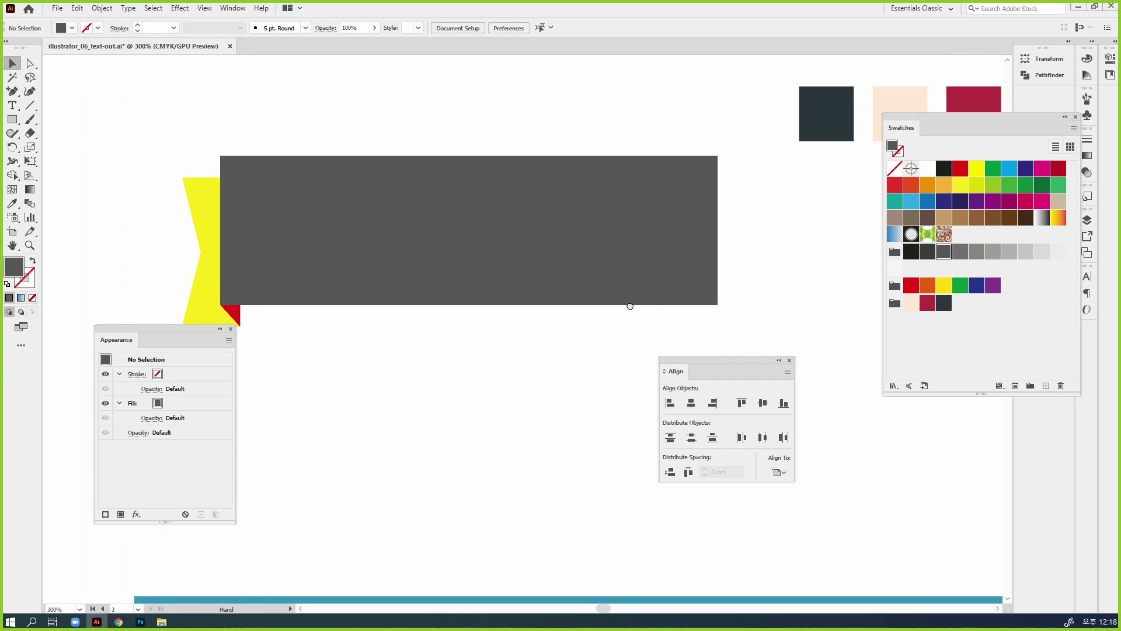
left_click(457, 240)
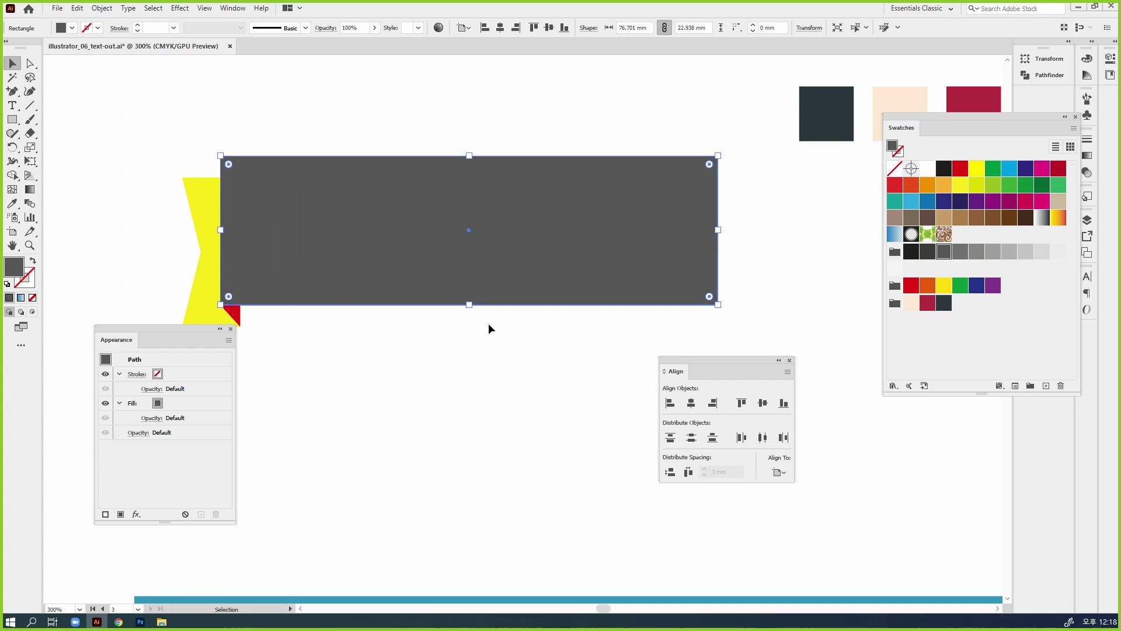
left_click_drag(619, 241, 615, 406)
left_click_drag(731, 362, 883, 409)
Step: Narrow the copied rectangle from its left side to about 7.7 mm wide and fill it with orange
left_click_drag(667, 442, 724, 306)
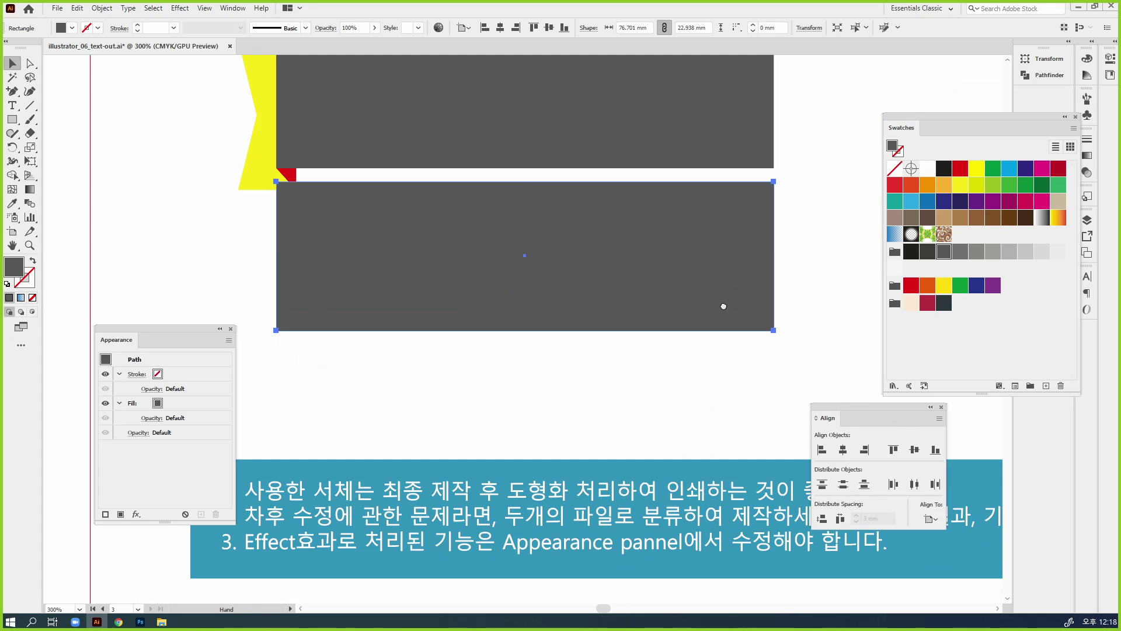
left_click_drag(287, 257, 736, 284)
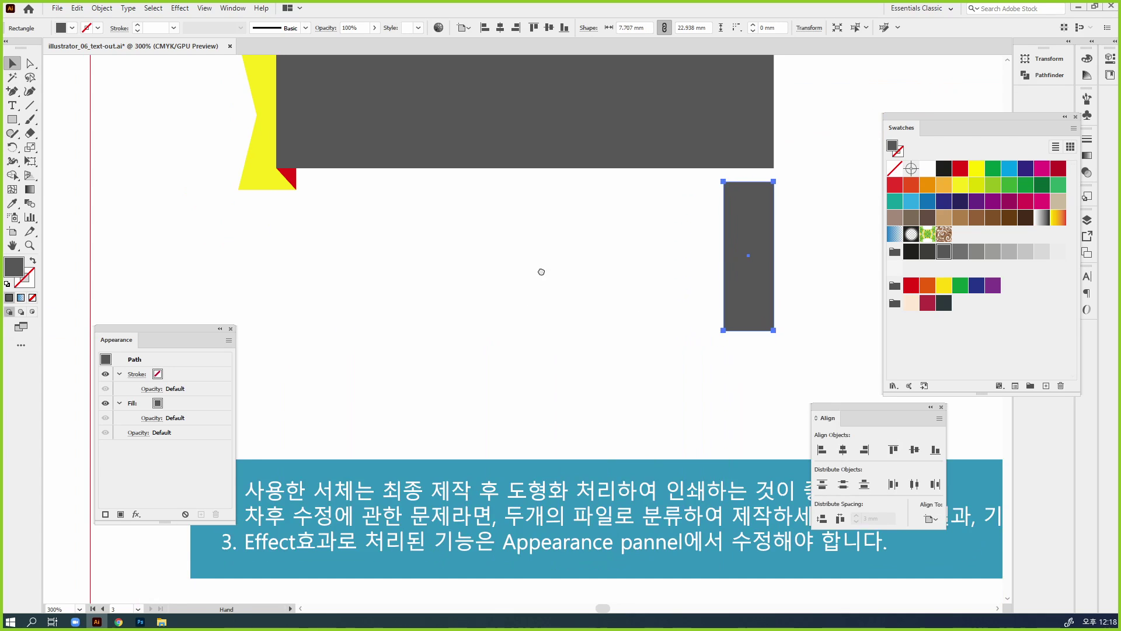
left_click_drag(541, 272, 525, 337)
left_click(927, 185)
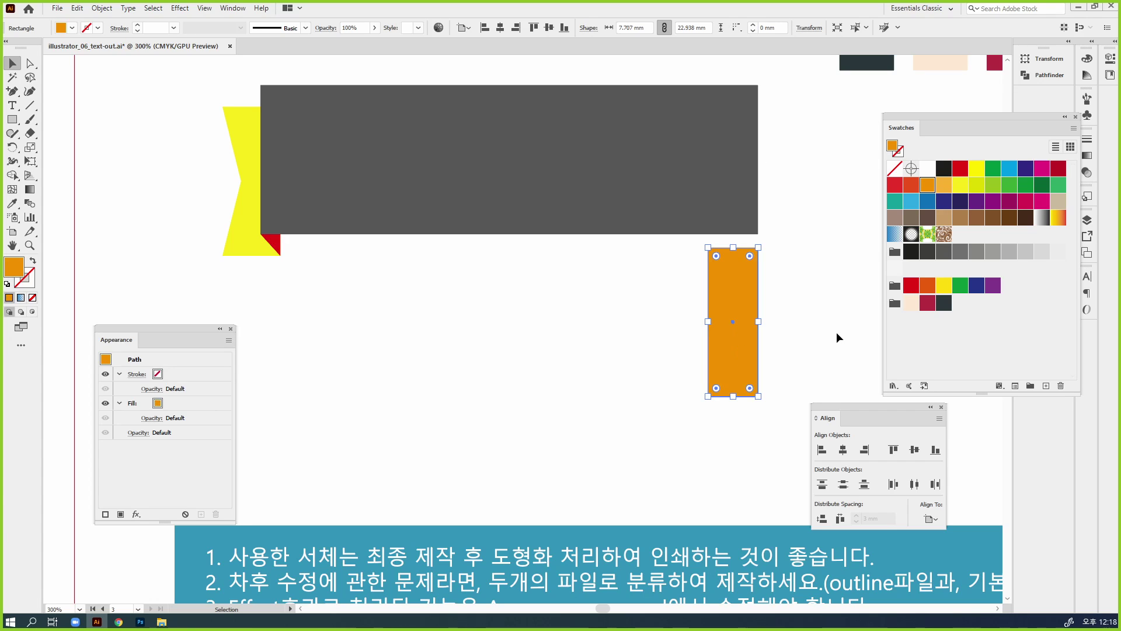
key("p")
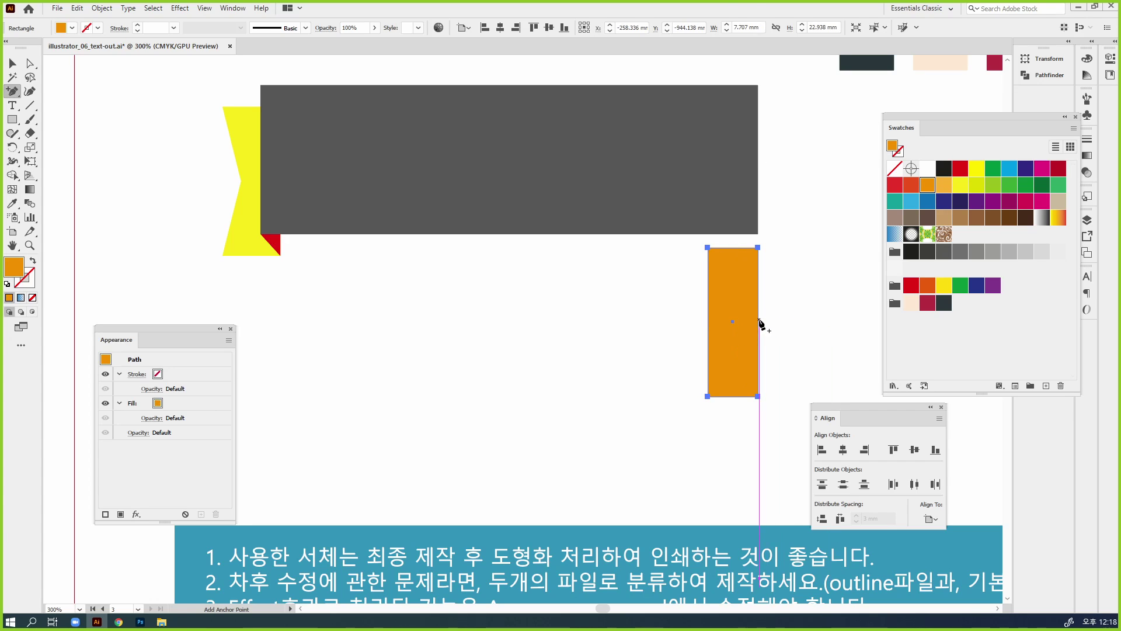
left_click(760, 323)
key("Return")
left_click(758, 322)
key("Return")
left_click(758, 321)
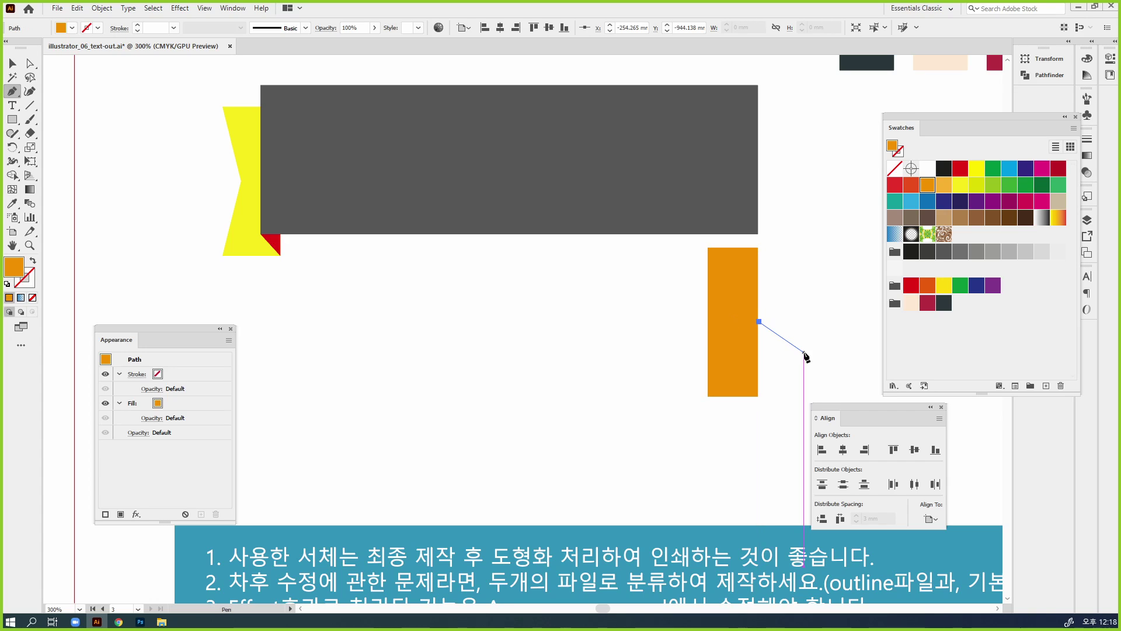
key("v")
Step: Add an anchor point near the middle of the orange rectangle's right edge
left_click(734, 323)
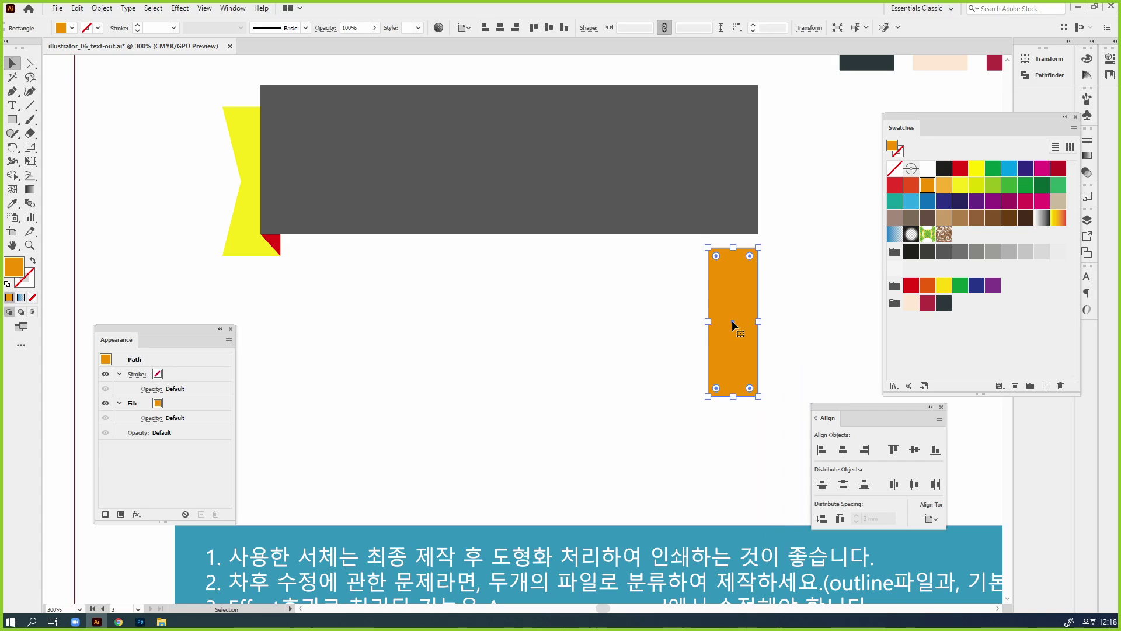
key("plus")
left_click(758, 311)
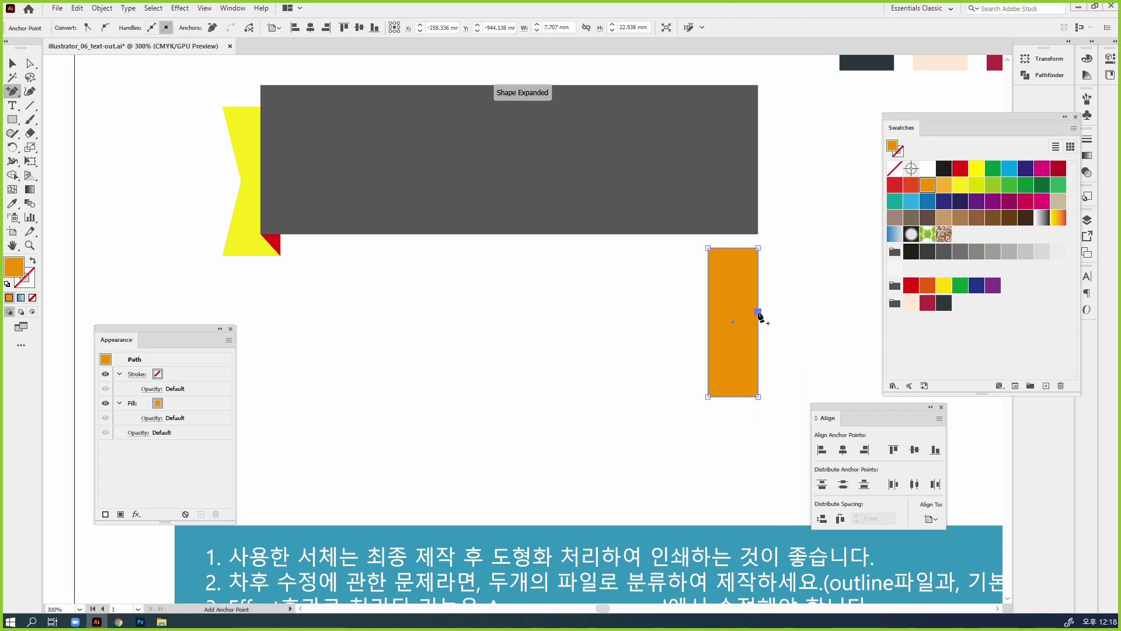
Step: Centre the added anchor between the two right corner anchors using Align to Selection and Vertical Distribute Center
key("a")
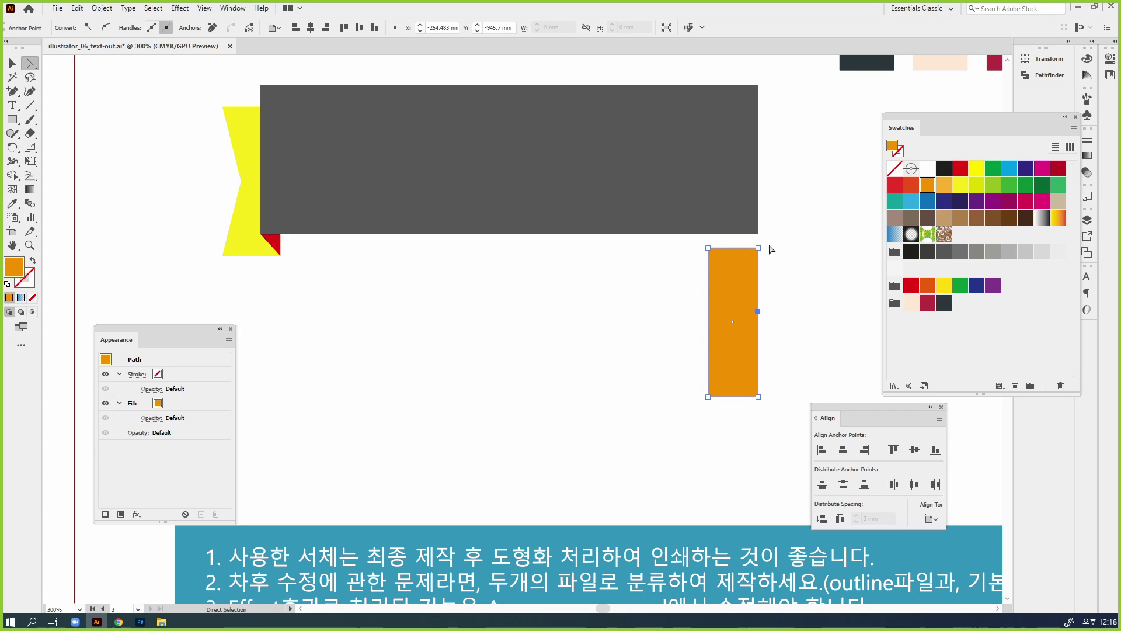
left_click(757, 247)
left_click(758, 311, "shift")
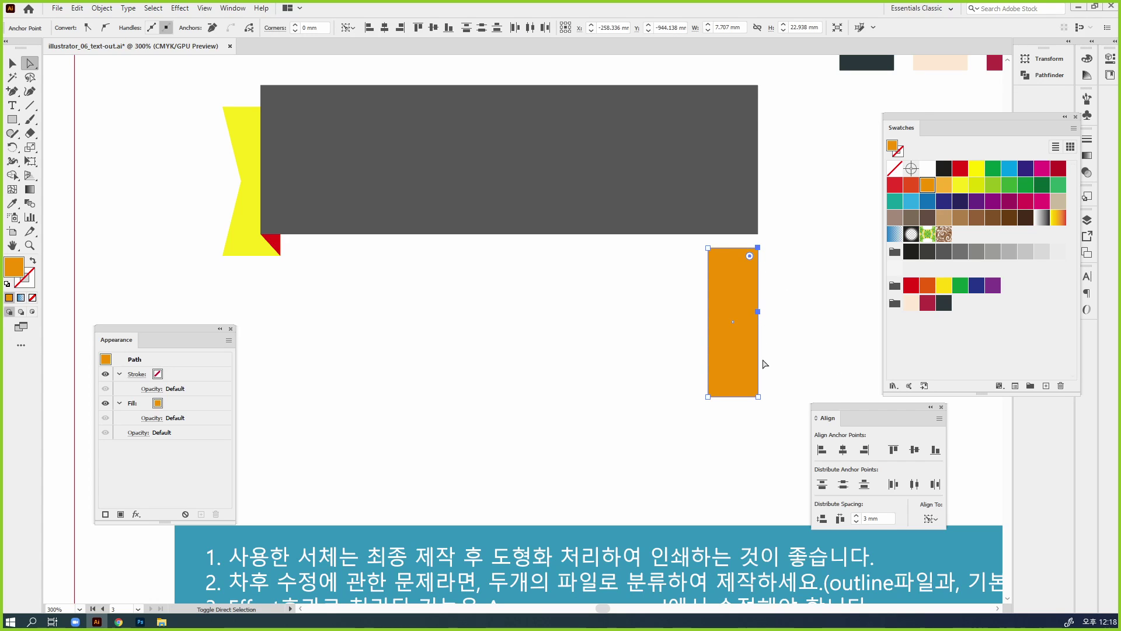
left_click(758, 396, "shift")
left_click_drag(820, 411, 793, 275)
left_click(904, 385)
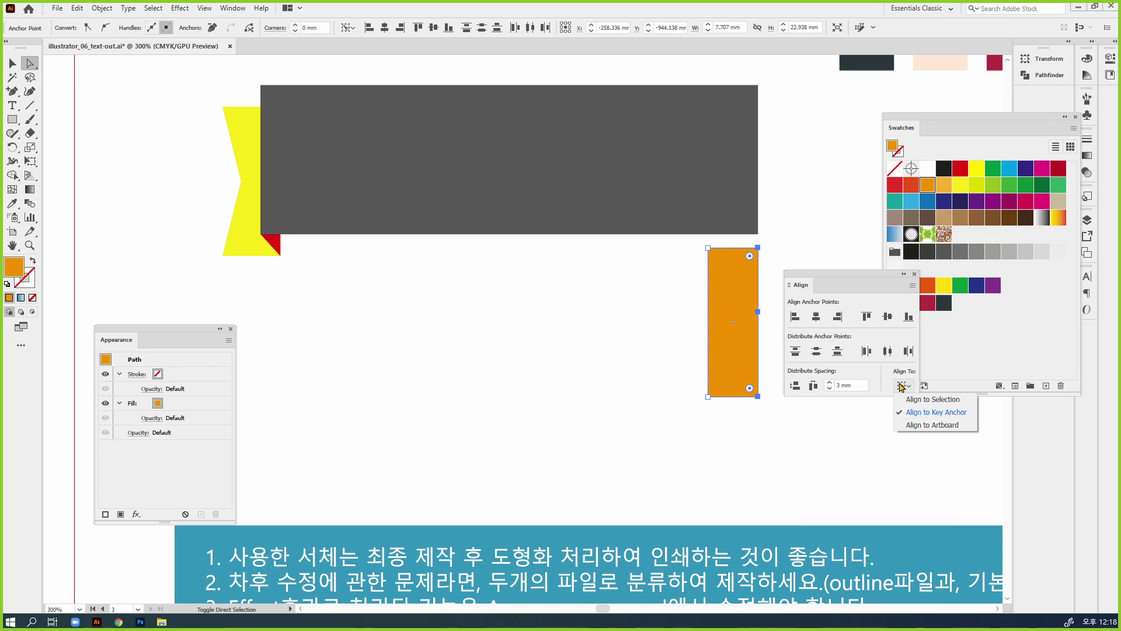
left_click(950, 410)
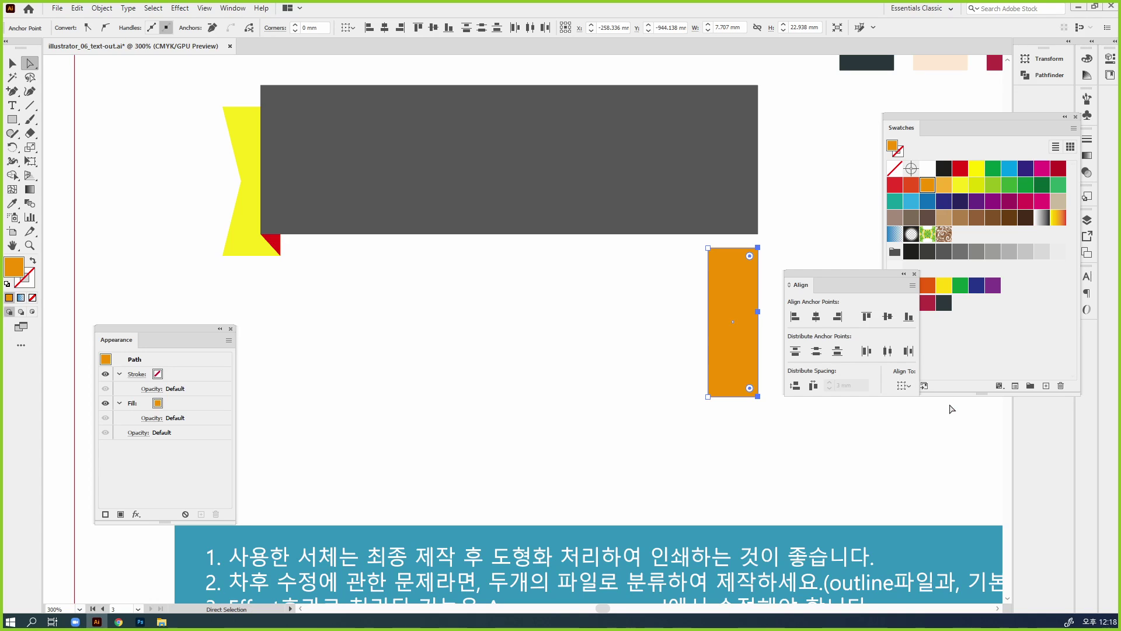
left_click(818, 354)
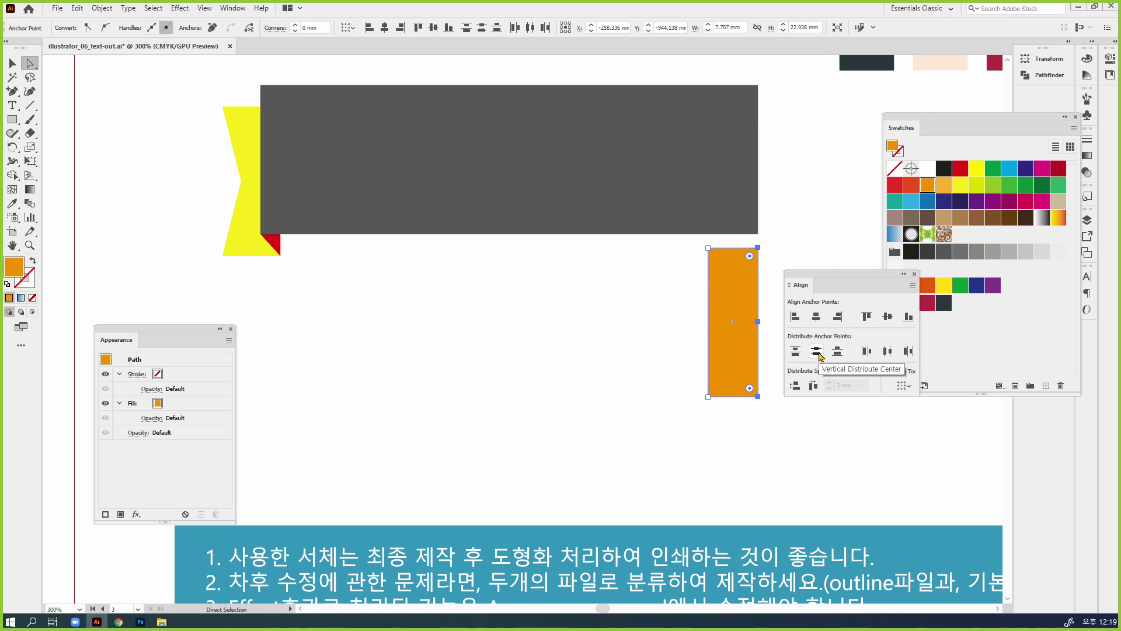
Step: Nudge the orange rectangle's middle right anchor inward about 2.5 mm to form a V-shaped notch
left_click_drag(772, 334, 747, 314)
key("Left")
key("Left")
key("Left")
key("Left")
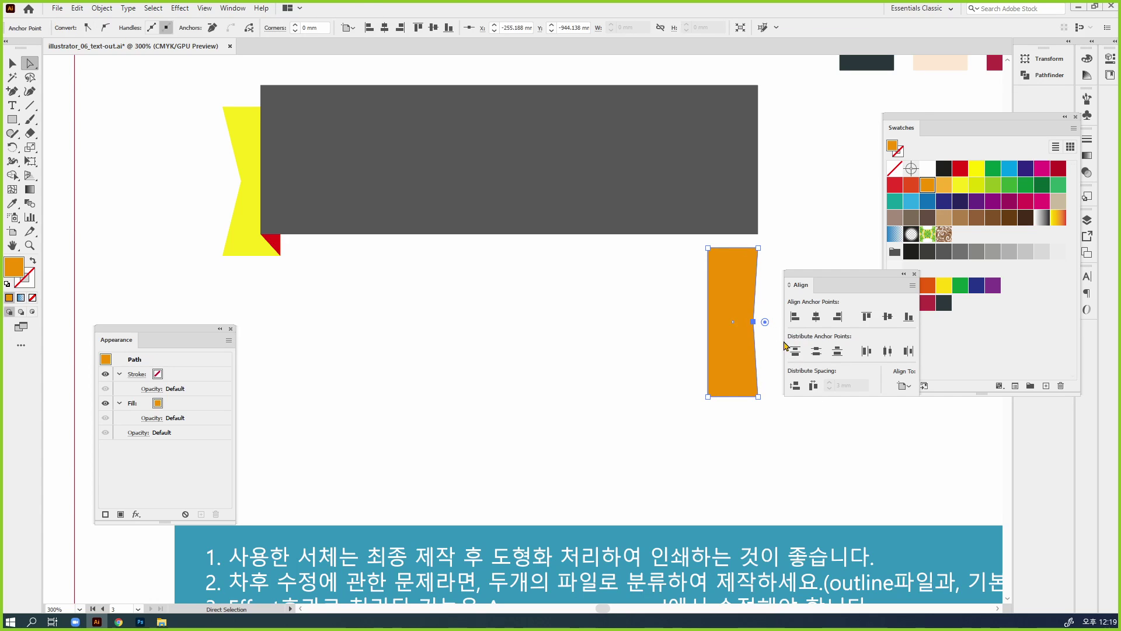
key("Left")
key("Left")
key("Left")
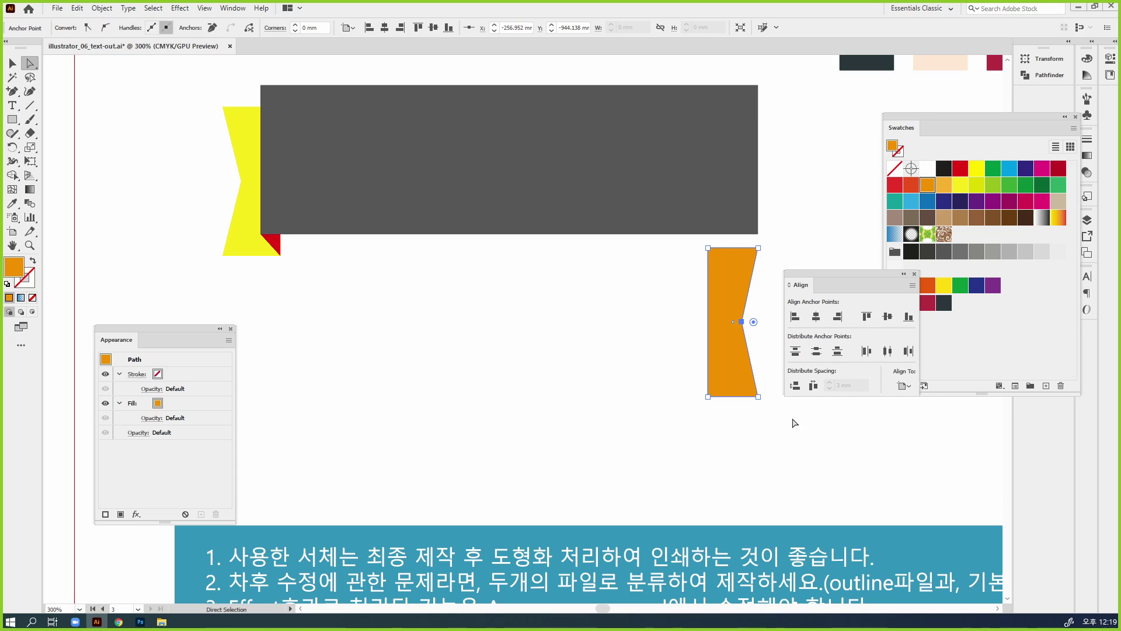
key("v")
left_click(793, 426)
Step: Move the orange tail onto the grey banner's right end and align its bottom with the yellow tail
left_click(728, 381)
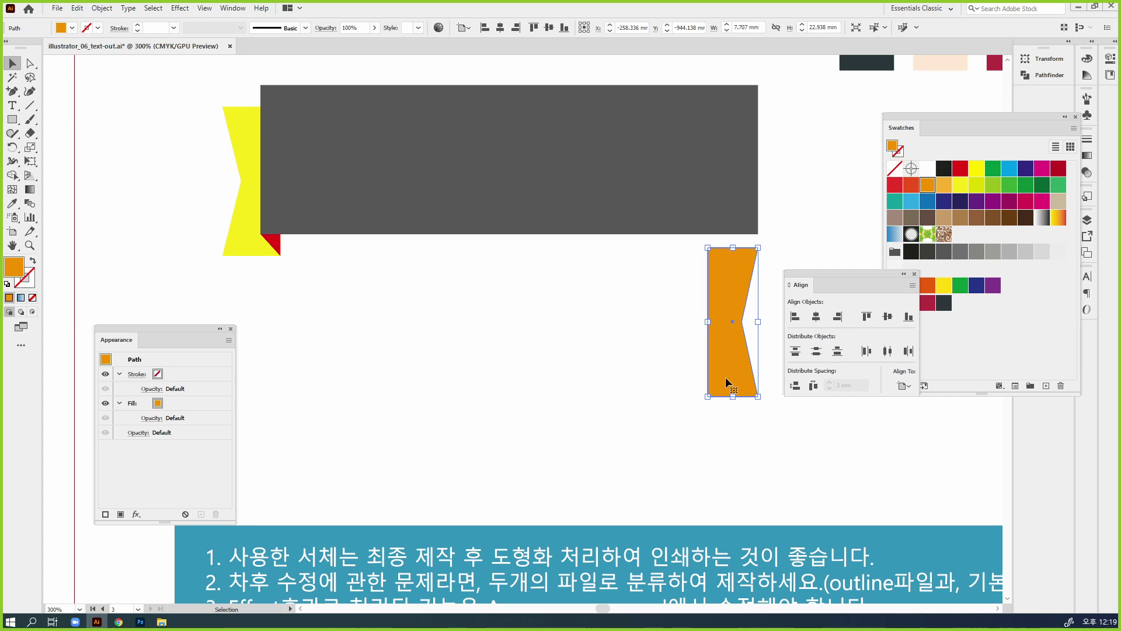
left_click_drag(730, 378, 753, 237)
left_click(236, 244, "shift")
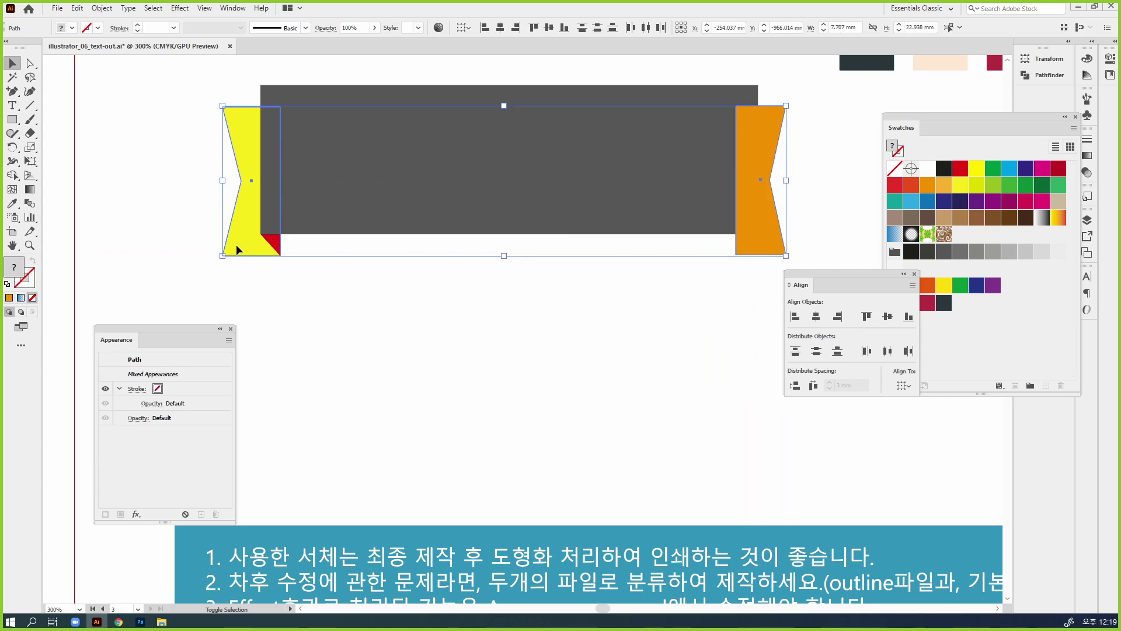
left_click(904, 316)
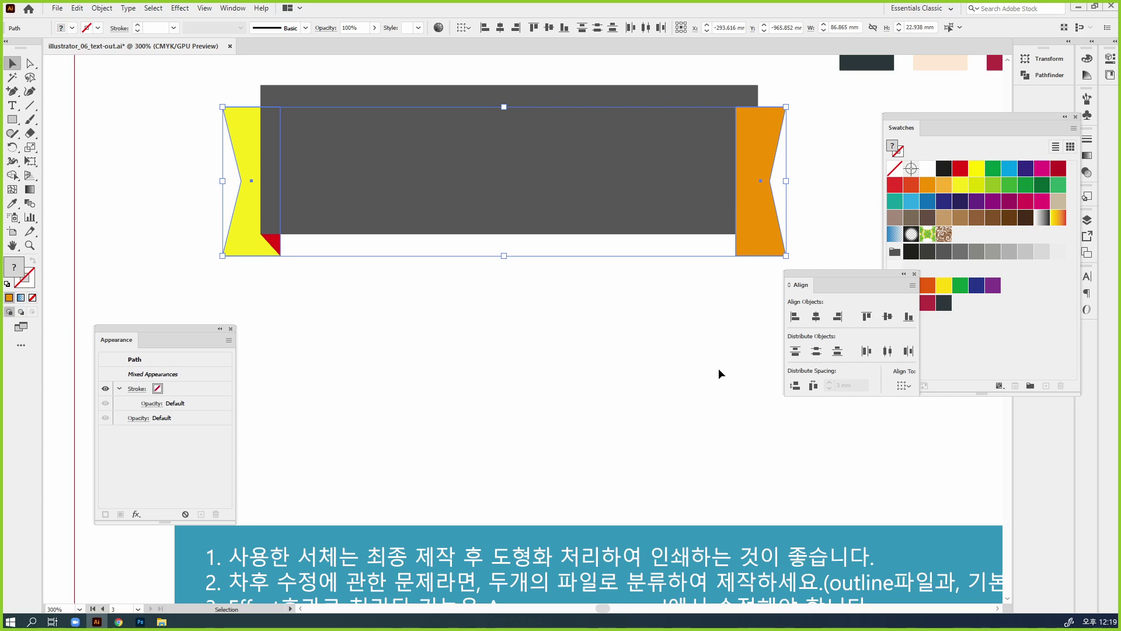
left_click(739, 335)
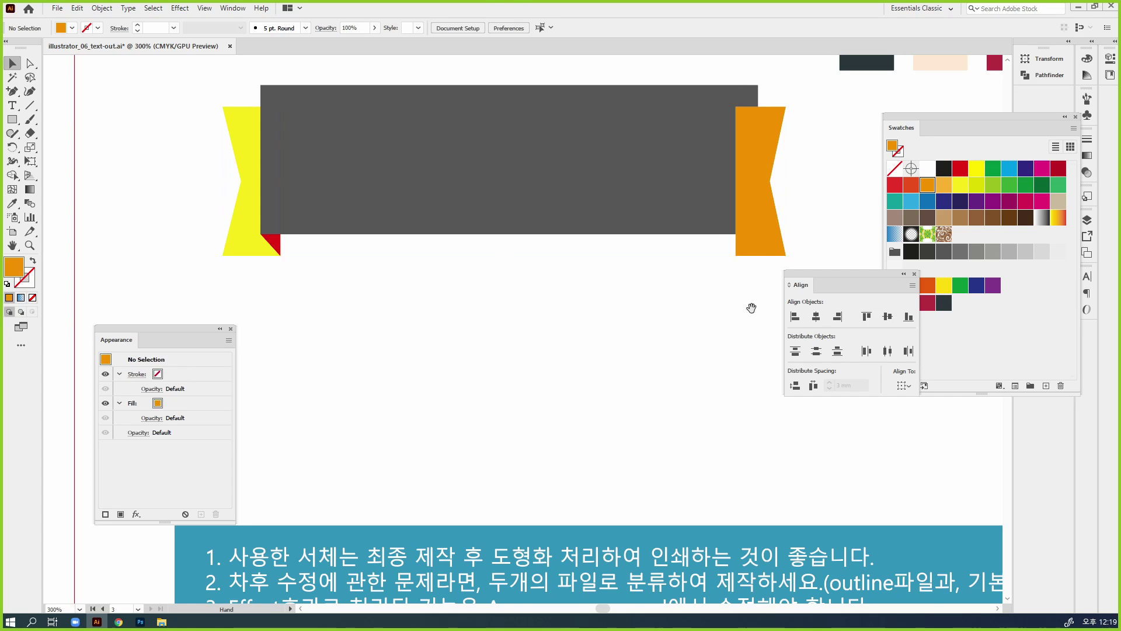
Step: Draw a rectangle about 4.5 by 6 mm beside the orange tail and fill it with light green
left_click_drag(750, 308, 681, 345)
left_click(707, 303, "ctrl")
left_click_drag(532, 358, 581, 367)
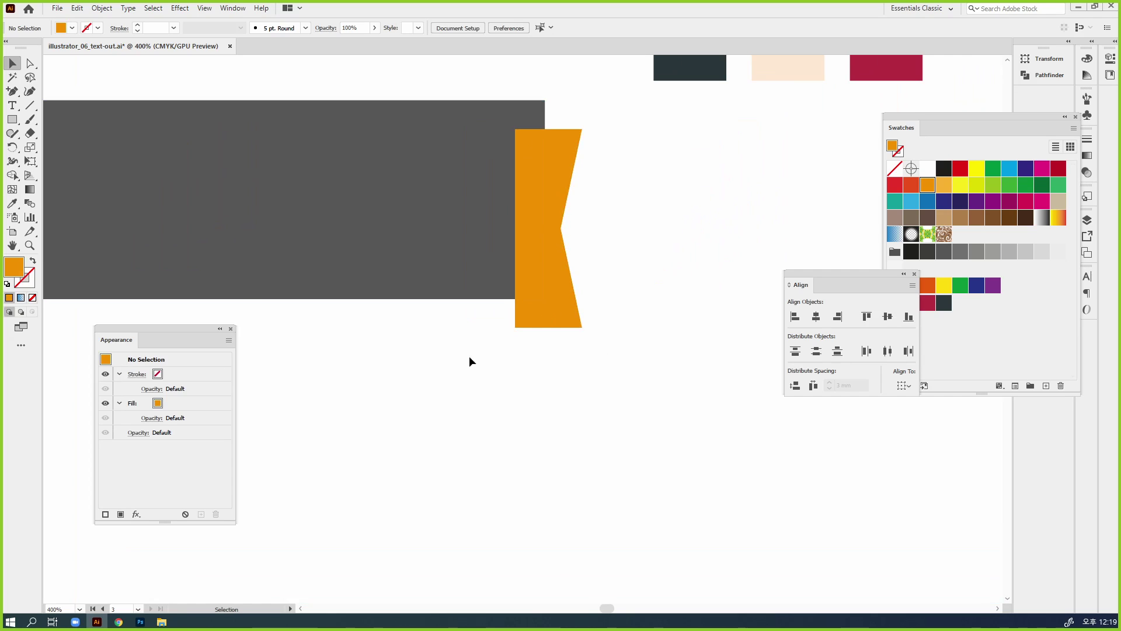
left_click(12, 119)
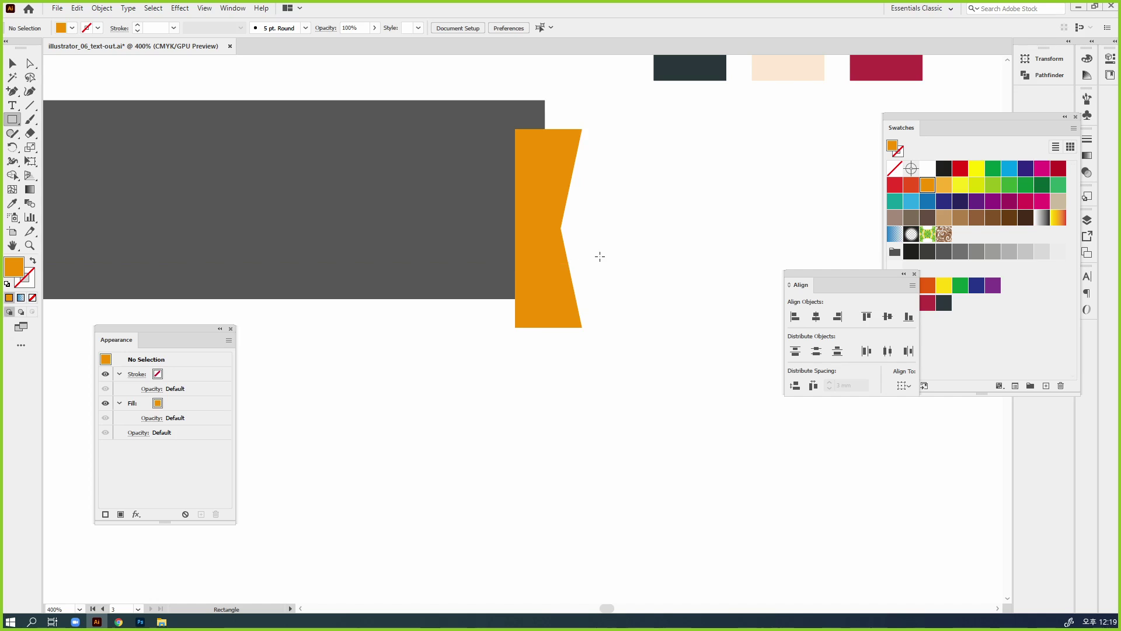
left_click_drag(599, 256, 638, 308)
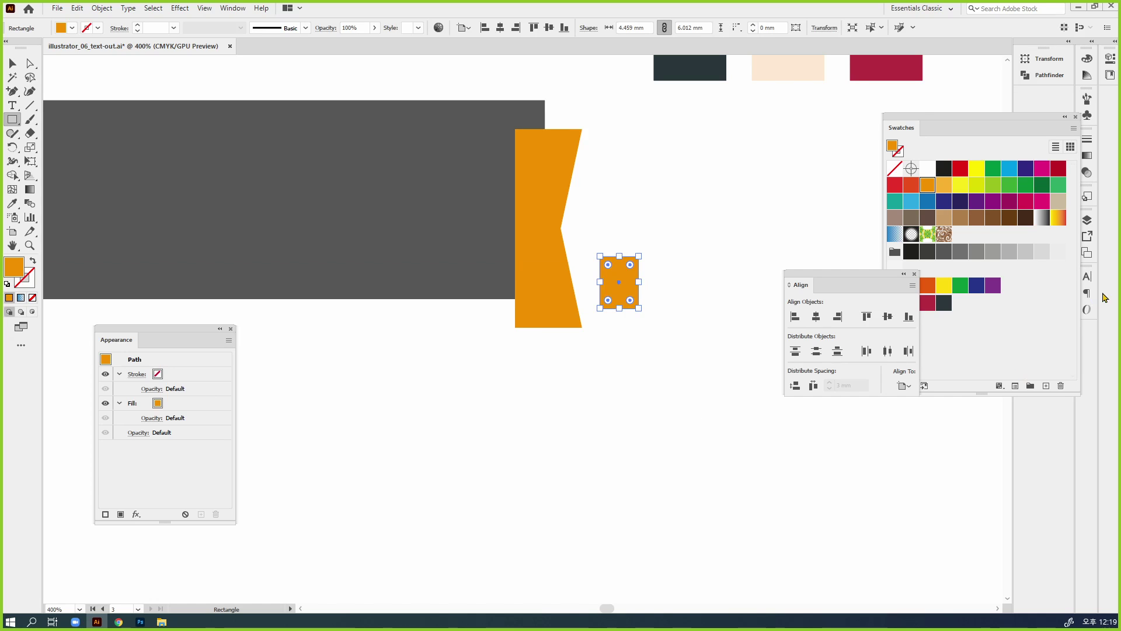
left_click(991, 188)
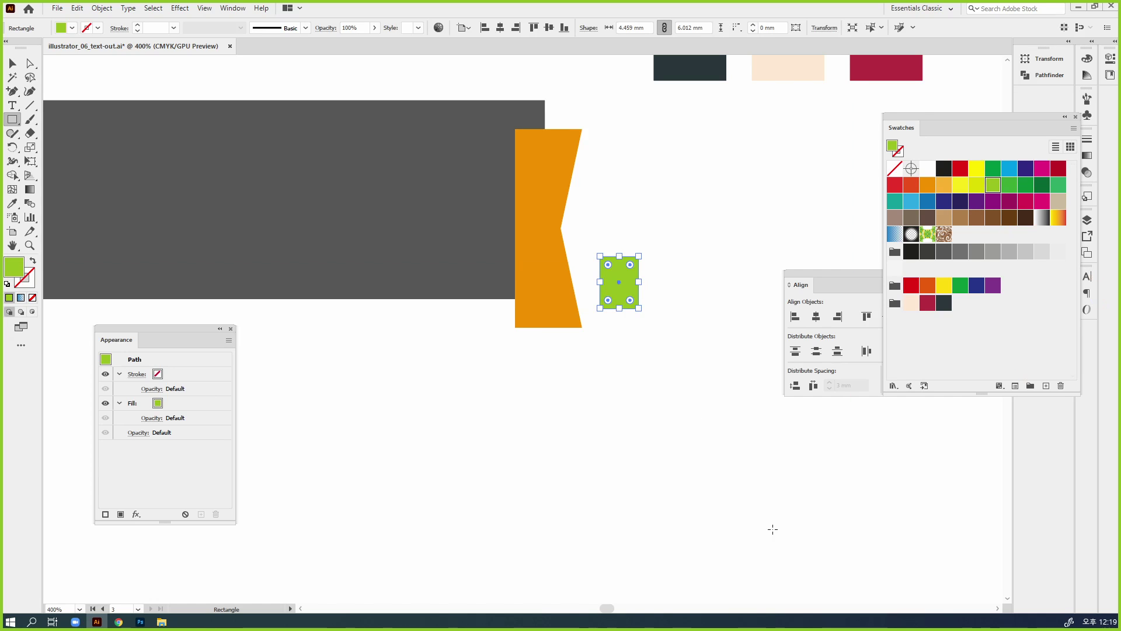
Step: Align the green rectangle to the left and bottom edges of the orange tail and switch to Outline view
key("v")
left_click(551, 305, "shift")
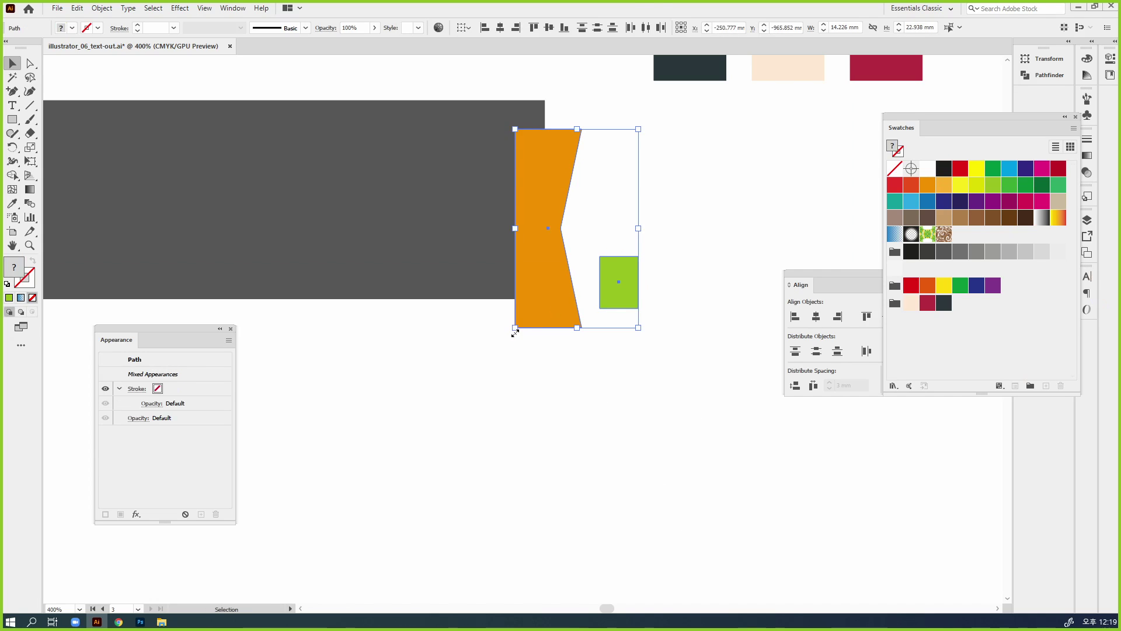
left_click(795, 316)
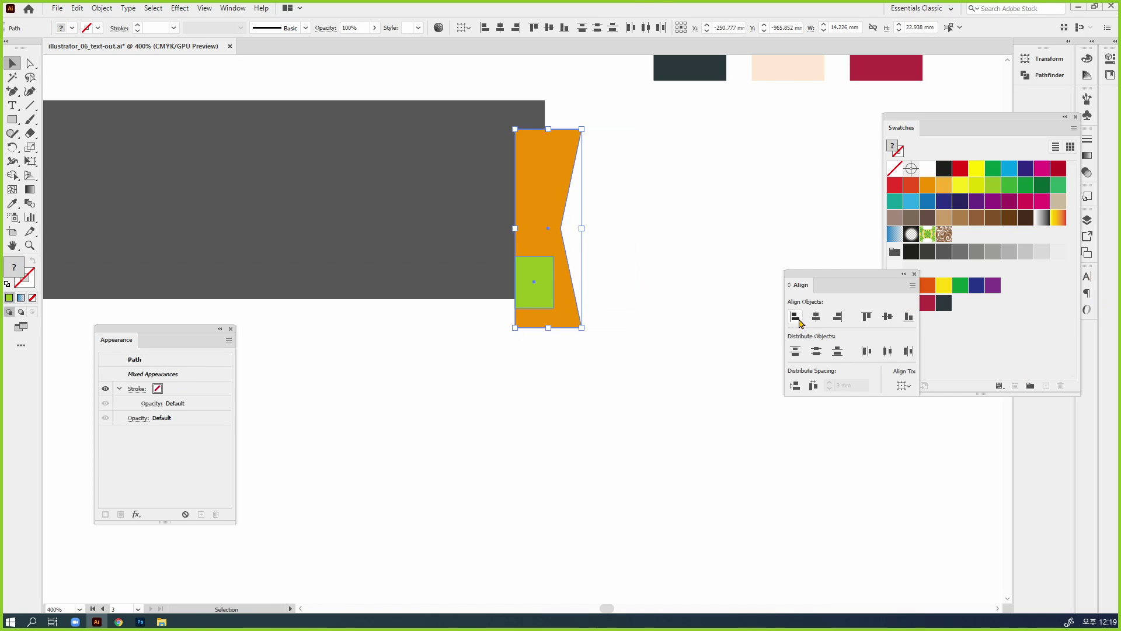
left_click(865, 318)
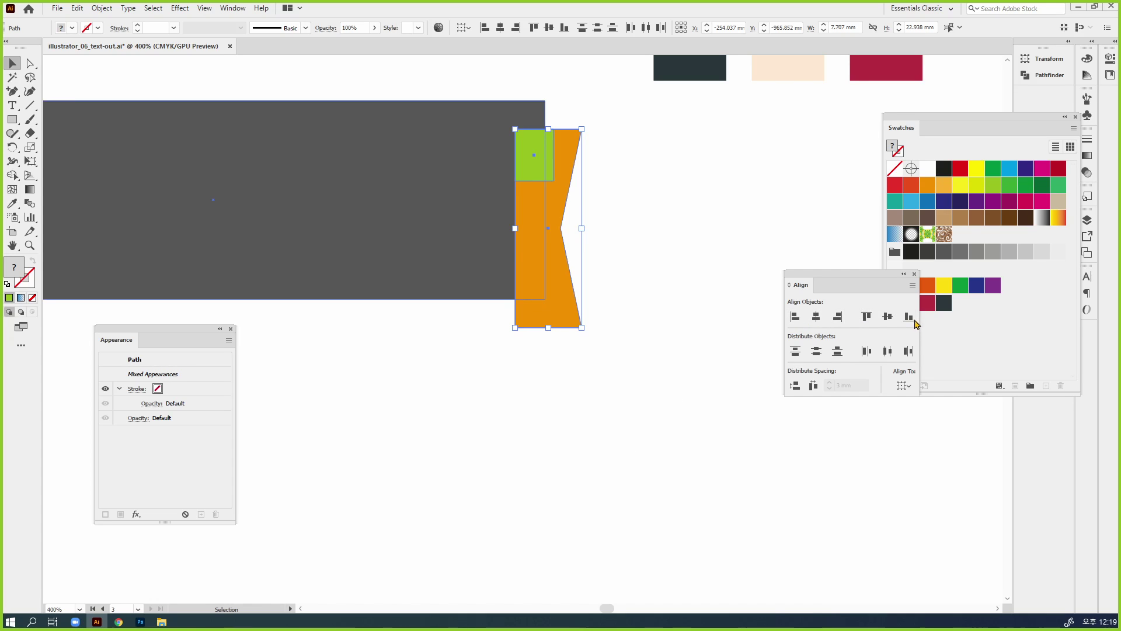
left_click(907, 318)
left_click(627, 457)
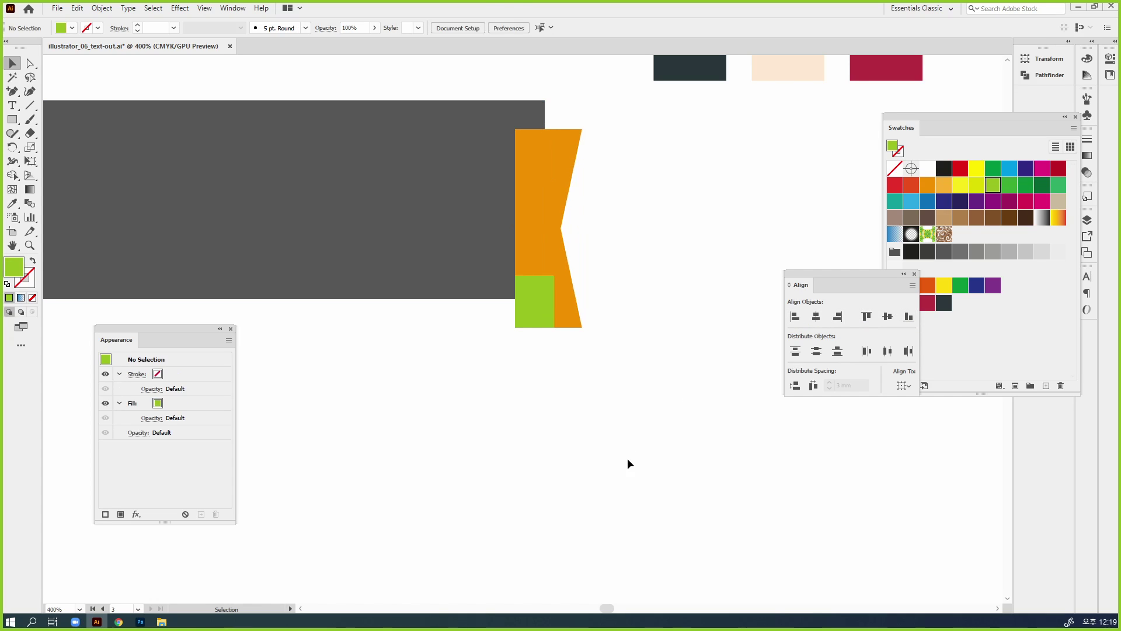
key("ctrl+y")
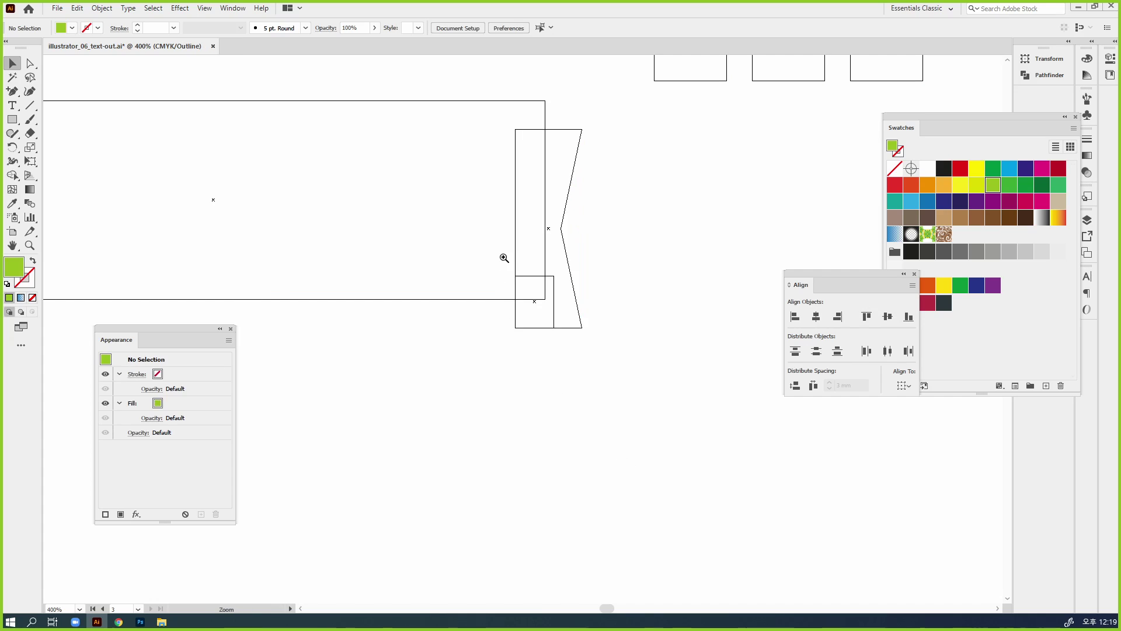
Step: Select the green rectangle's lower-right anchor together with the grey banner's lower-right corner anchor
left_click_drag(504, 257, 618, 363)
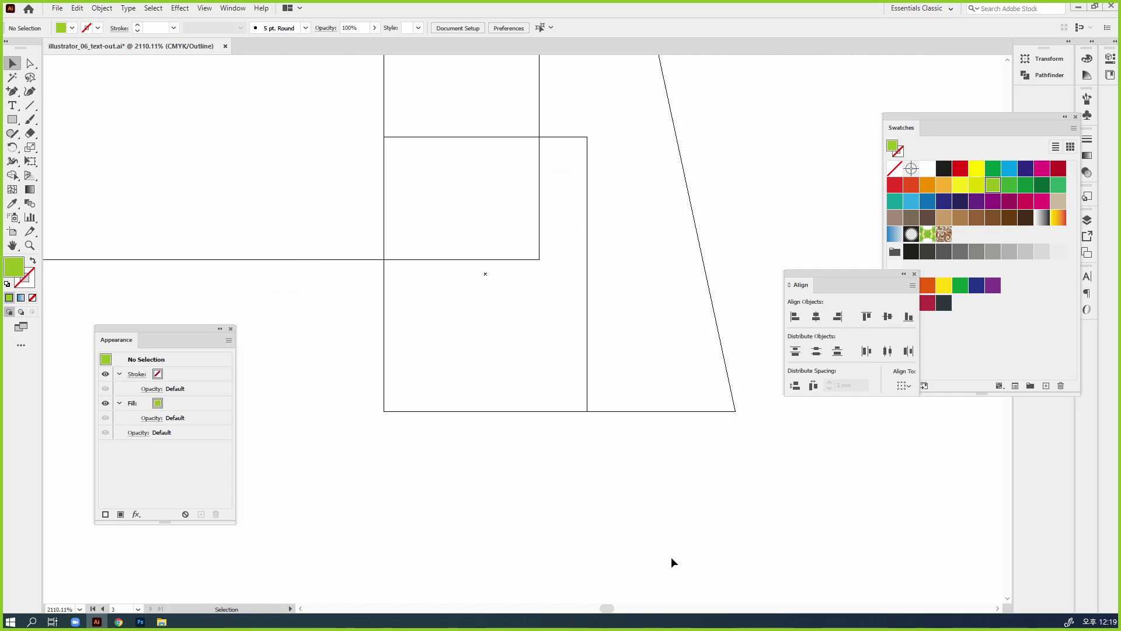
left_click(587, 388)
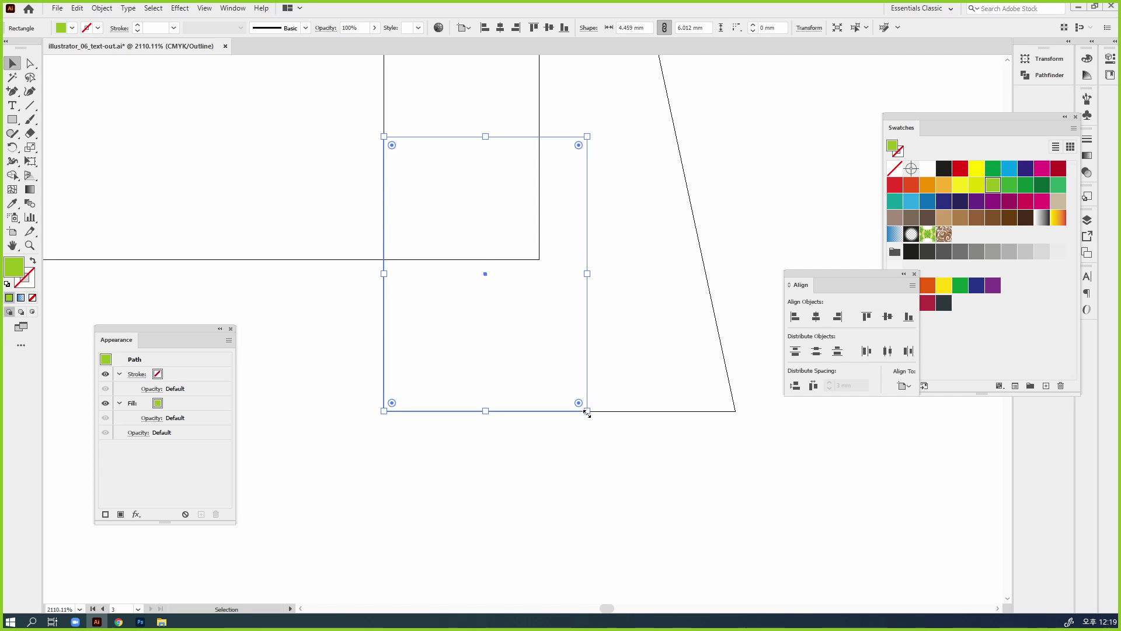
key("a")
left_click(586, 412)
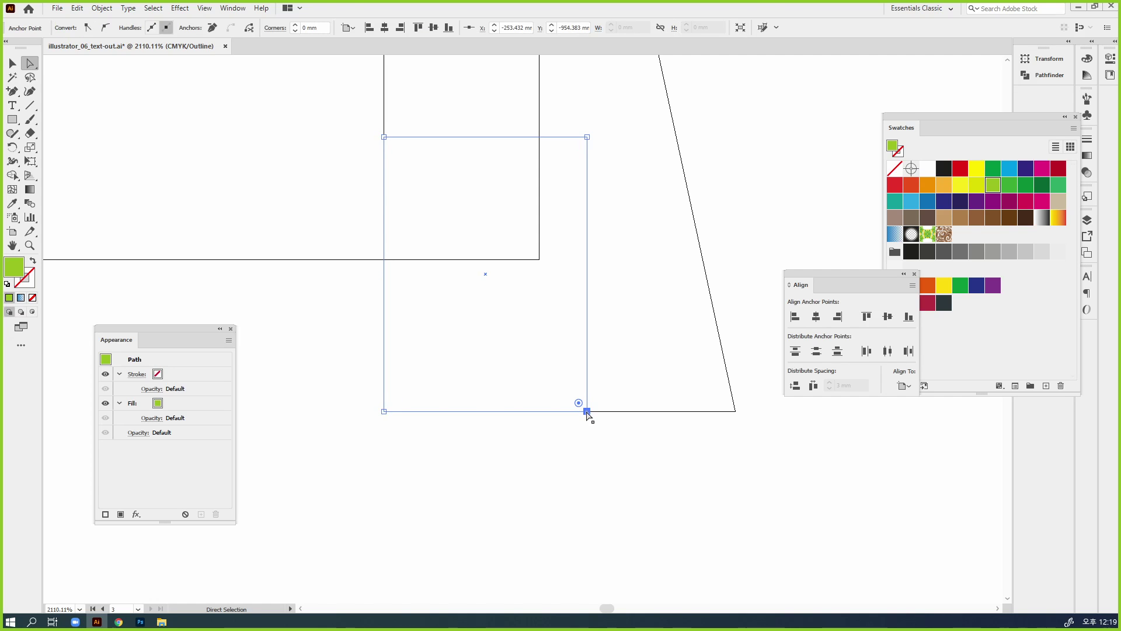
left_click(539, 258, "shift")
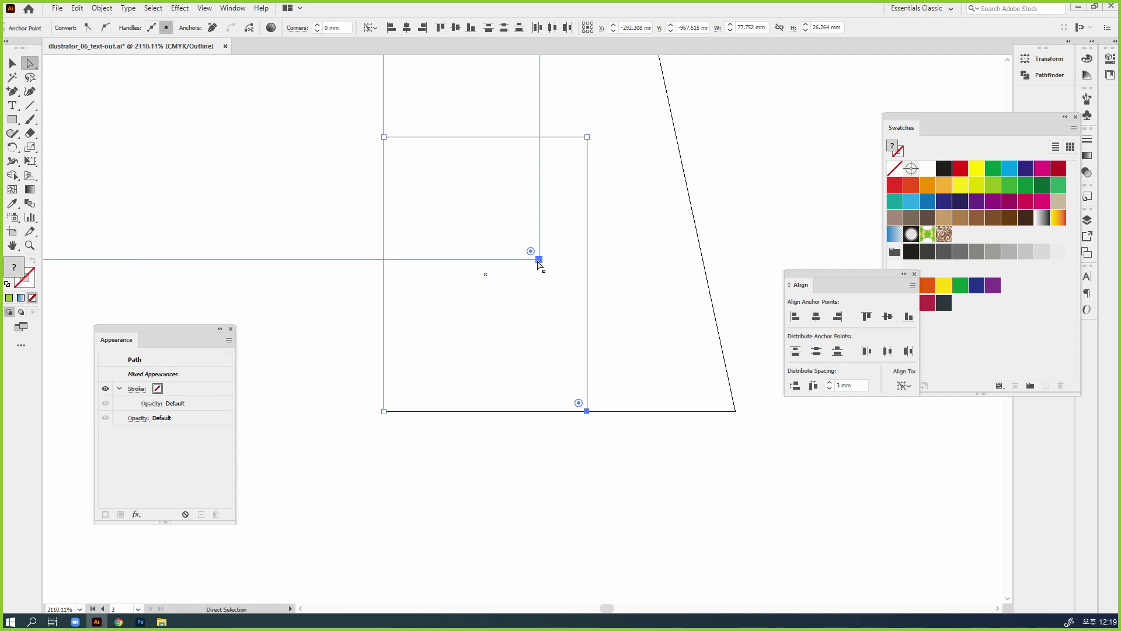
key("ctrl+shift+z")
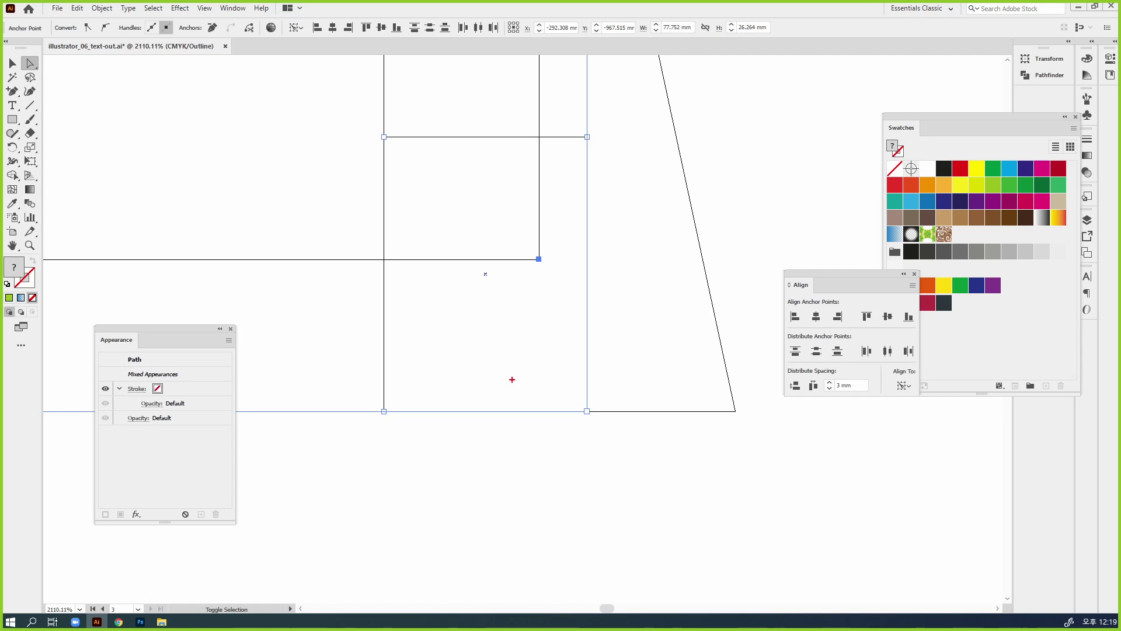
left_click_drag(590, 412, 562, 297)
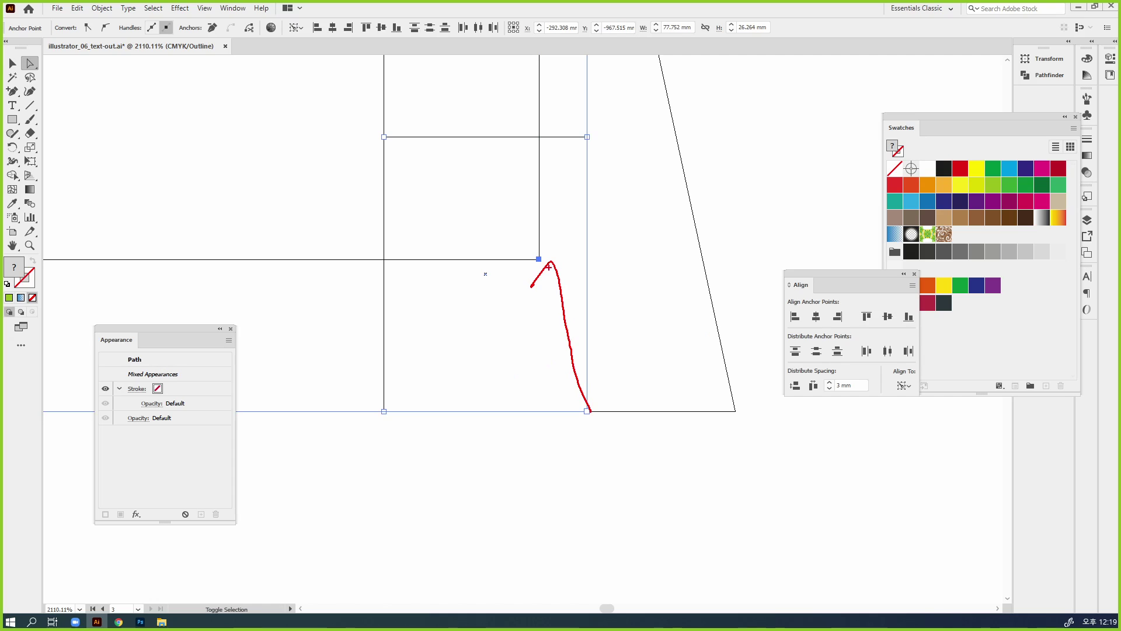
left_click_drag(397, 400, 519, 275)
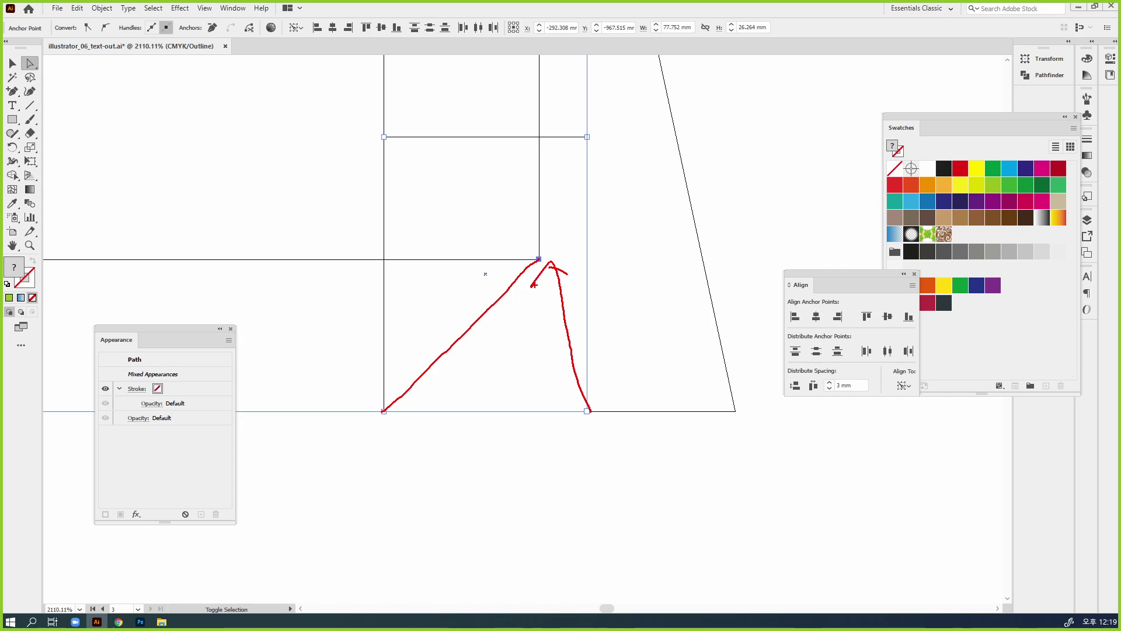
key("Escape")
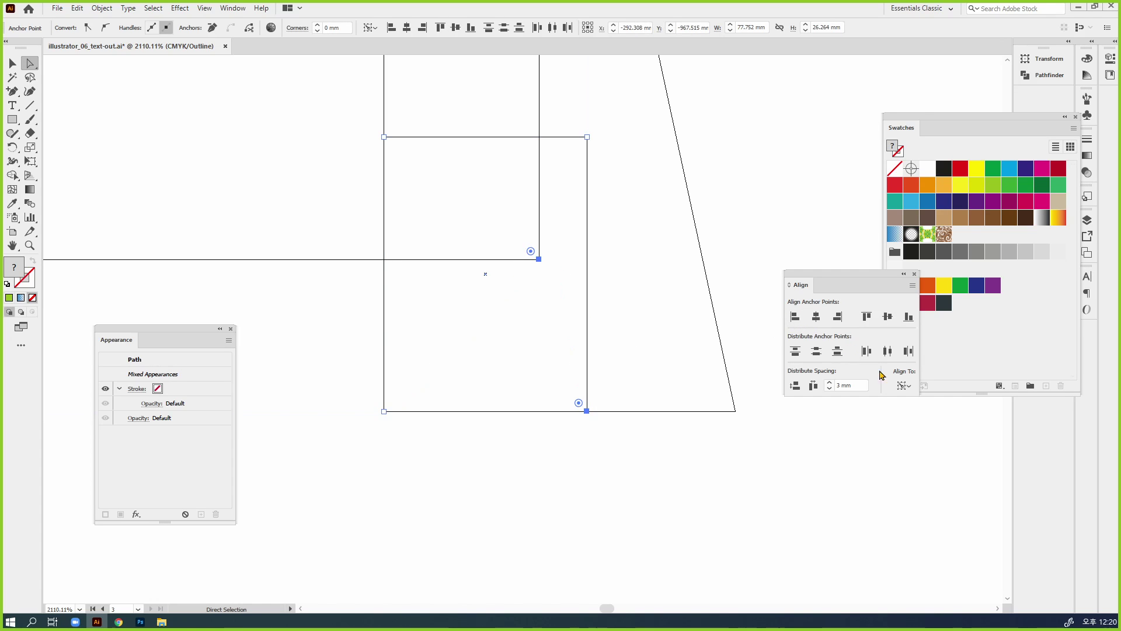
Step: Align the two selected corner anchors left and top so the green shape's corner meets the banner's lower-right corner
left_click(904, 385)
left_click(923, 399)
left_click(794, 316)
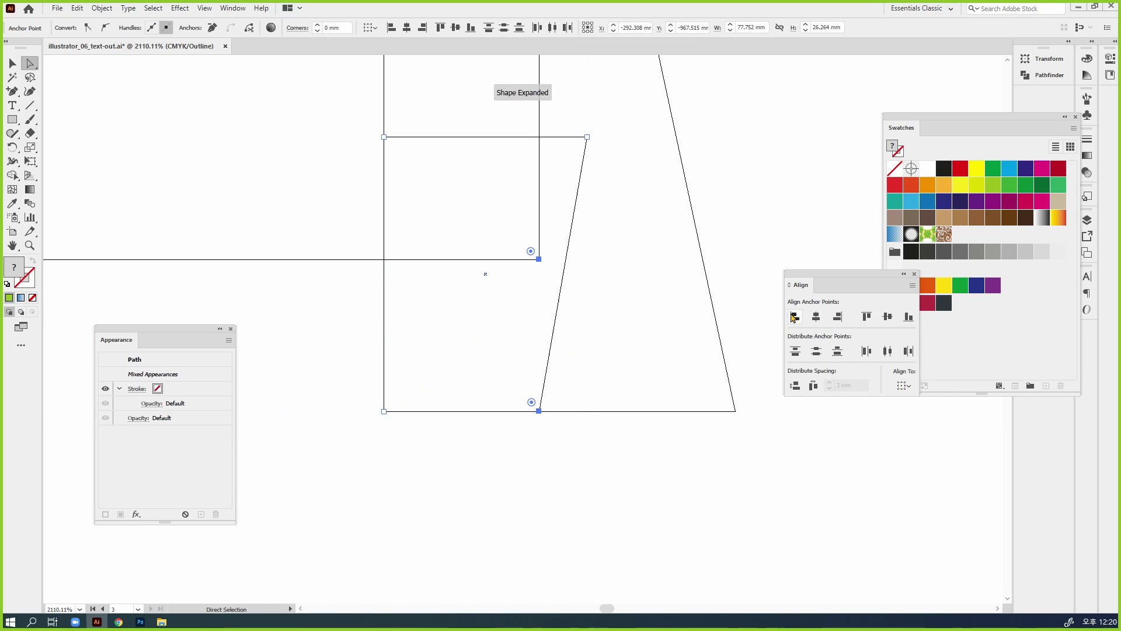
left_click(866, 317)
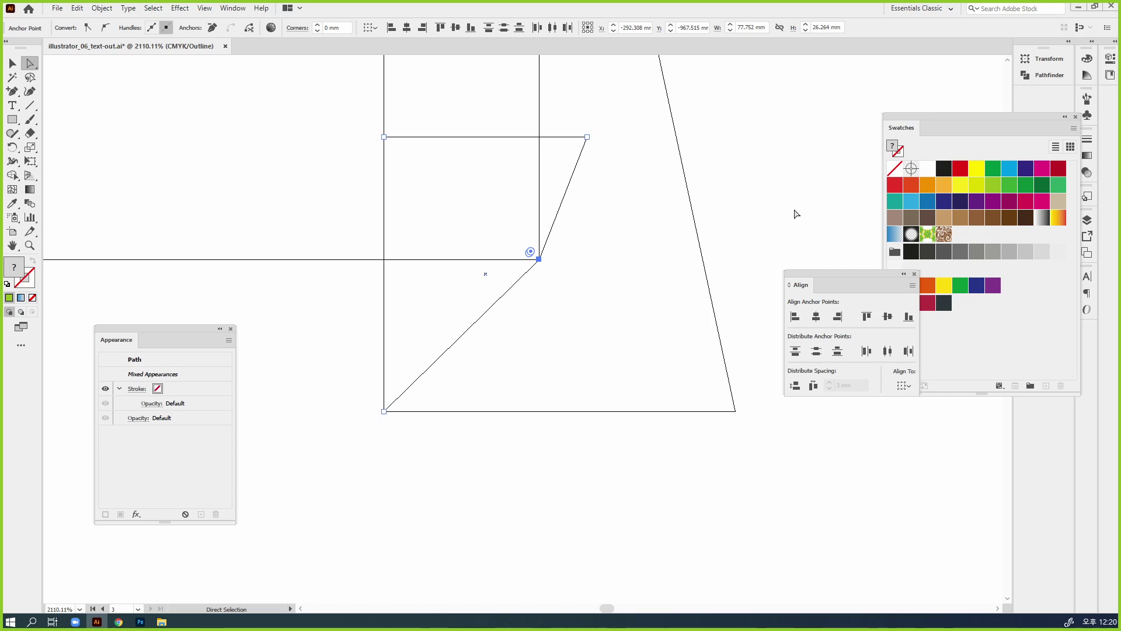
Step: Shift the green shape's upper-right anchor about 1.7 mm inward, behind the banner, and return from Outline view to Preview
left_click(822, 182)
left_click(587, 138)
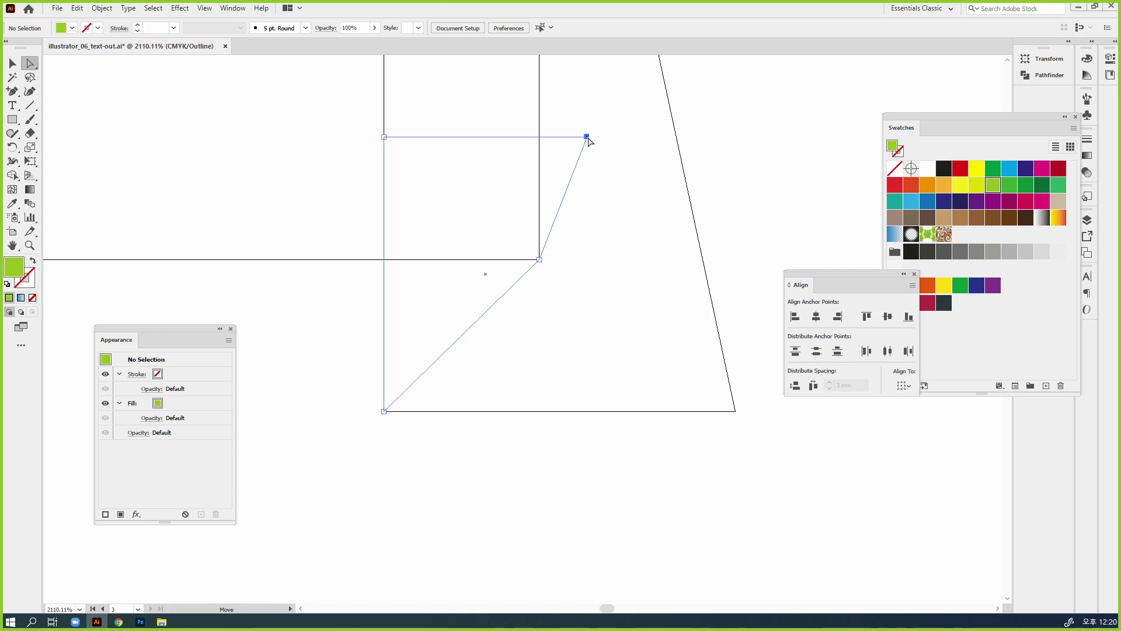
key("p")
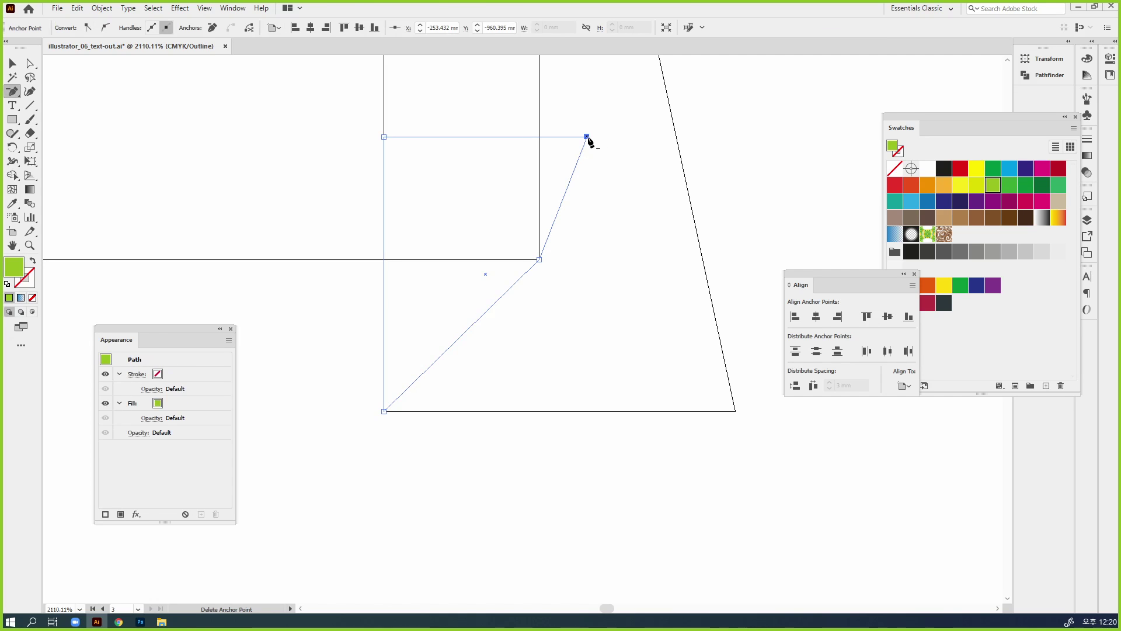
key("a")
left_click_drag(587, 137, 507, 137)
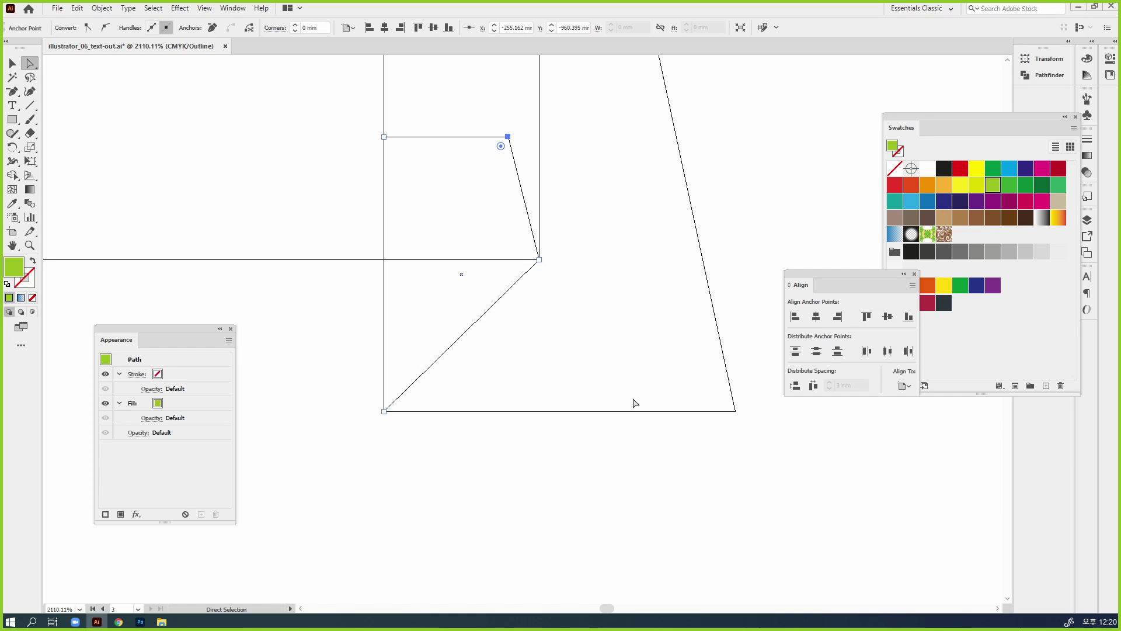
left_click(666, 512)
key("ctrl+y")
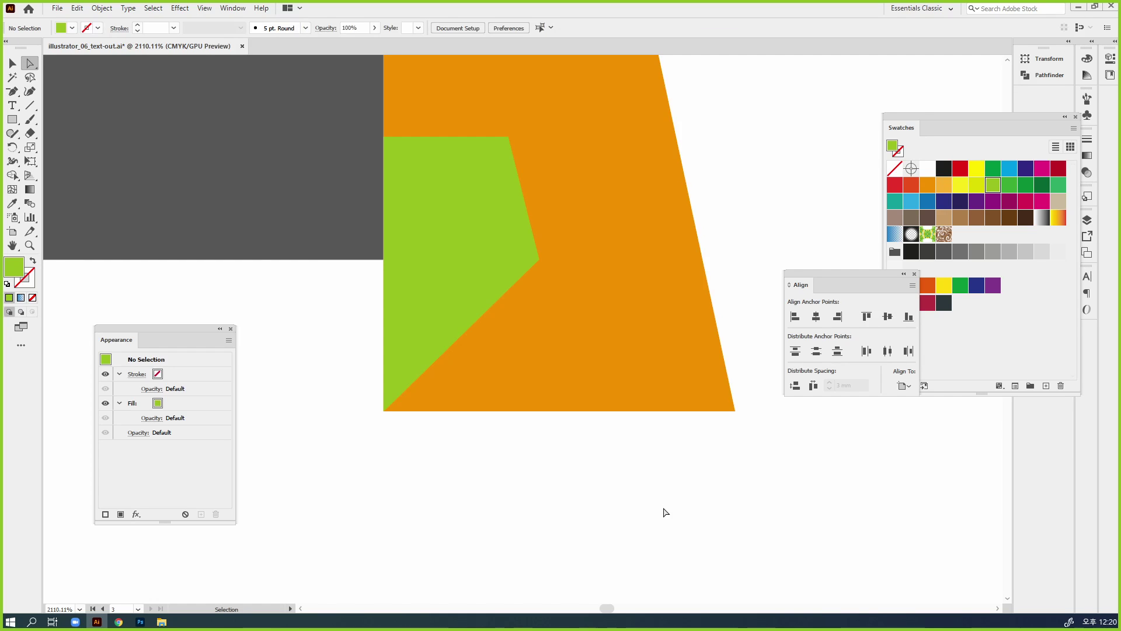
Step: Send the green fold and the orange tail together to the back, behind the grey banner
key("ctrl+minus")
key("ctrl+minus")
key("ctrl+minus")
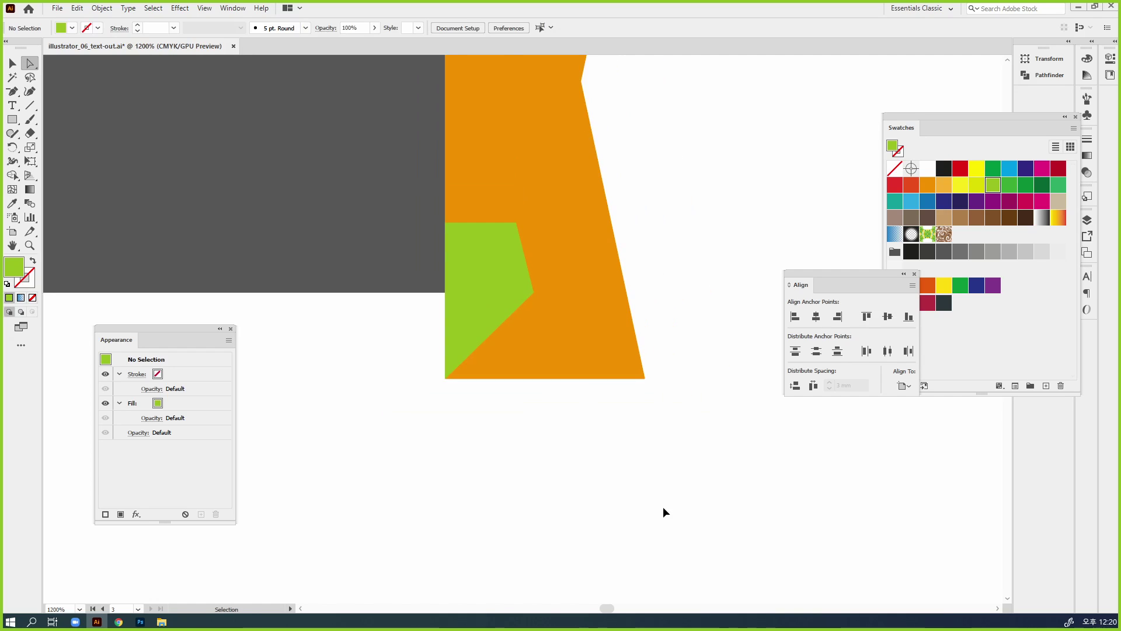
left_click_drag(643, 477, 783, 442)
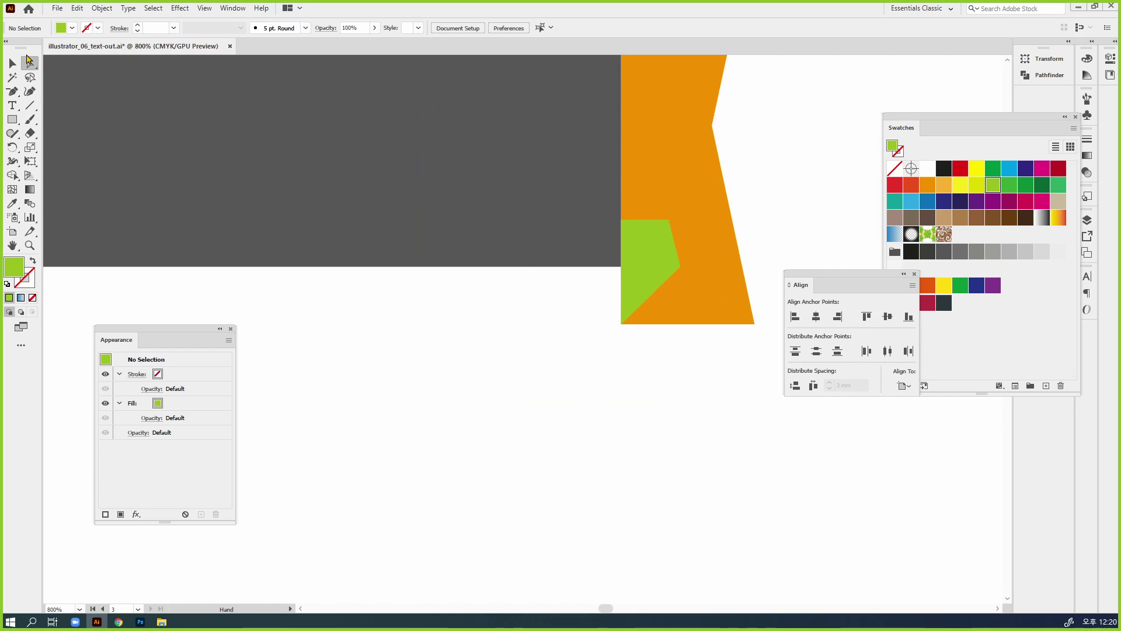
left_click(12, 64)
left_click(648, 236)
left_click(720, 236, "shift")
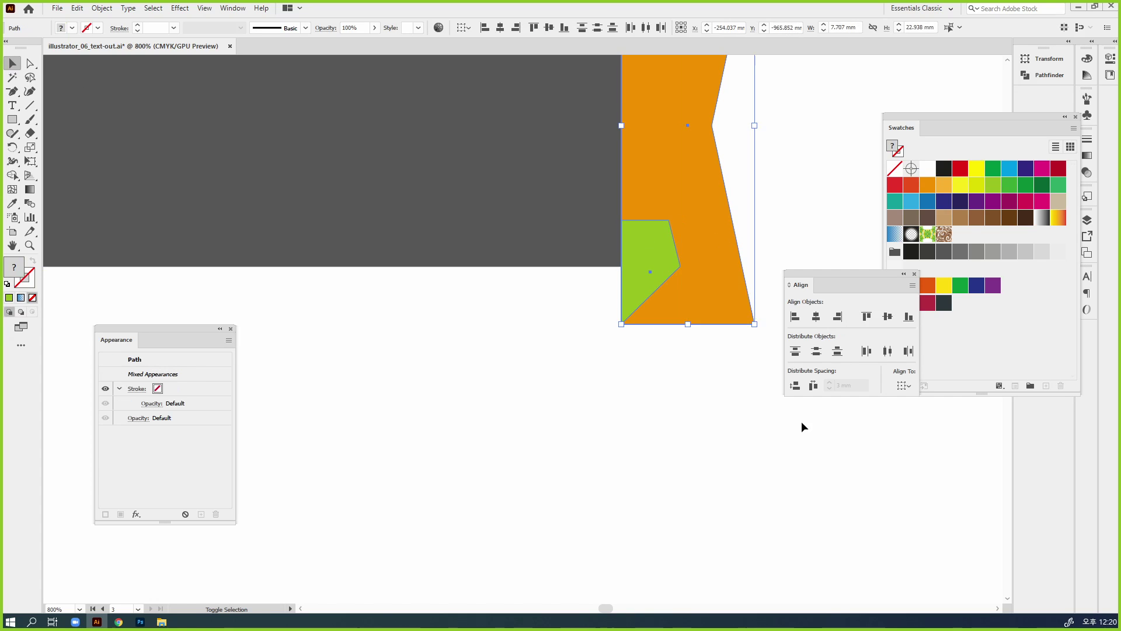
key("ctrl+shift+bracketleft")
left_click(754, 452)
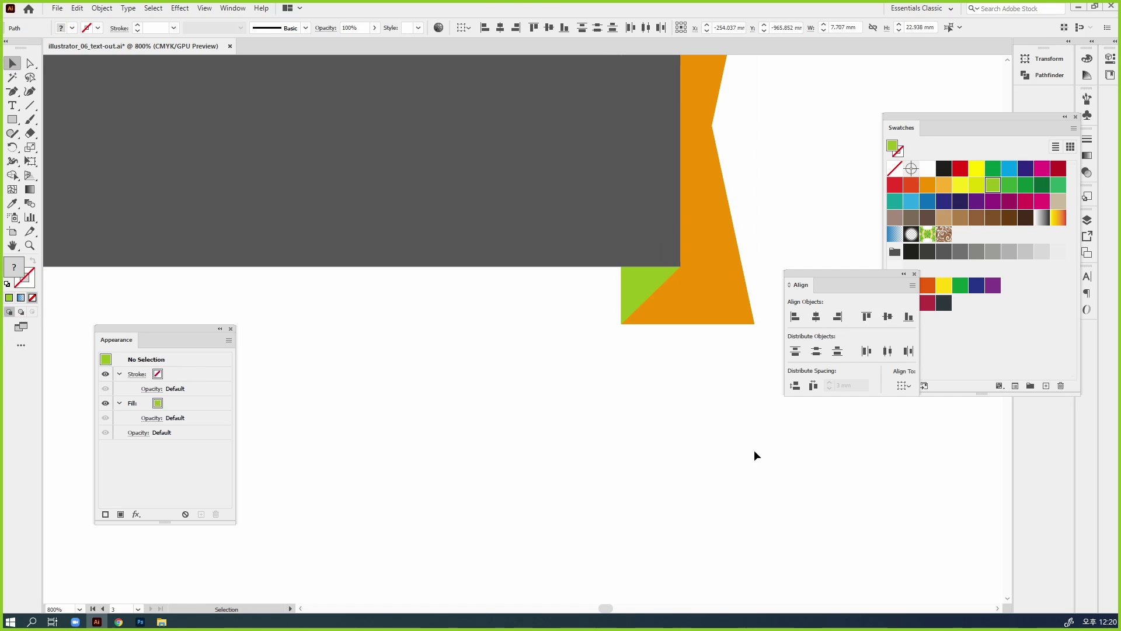
Step: Select all pieces of the ribbon banner and fill them with the crimson swatch from the custom colour group
key("ctrl+minus")
key("ctrl+minus")
key("ctrl+minus")
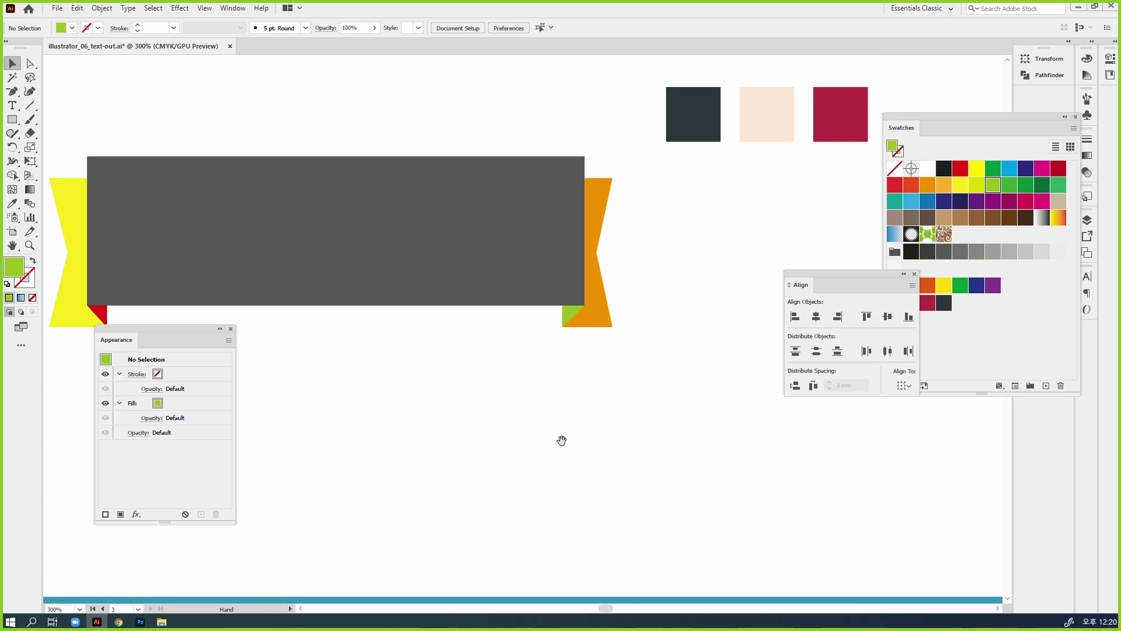
left_click_drag(564, 441, 664, 418)
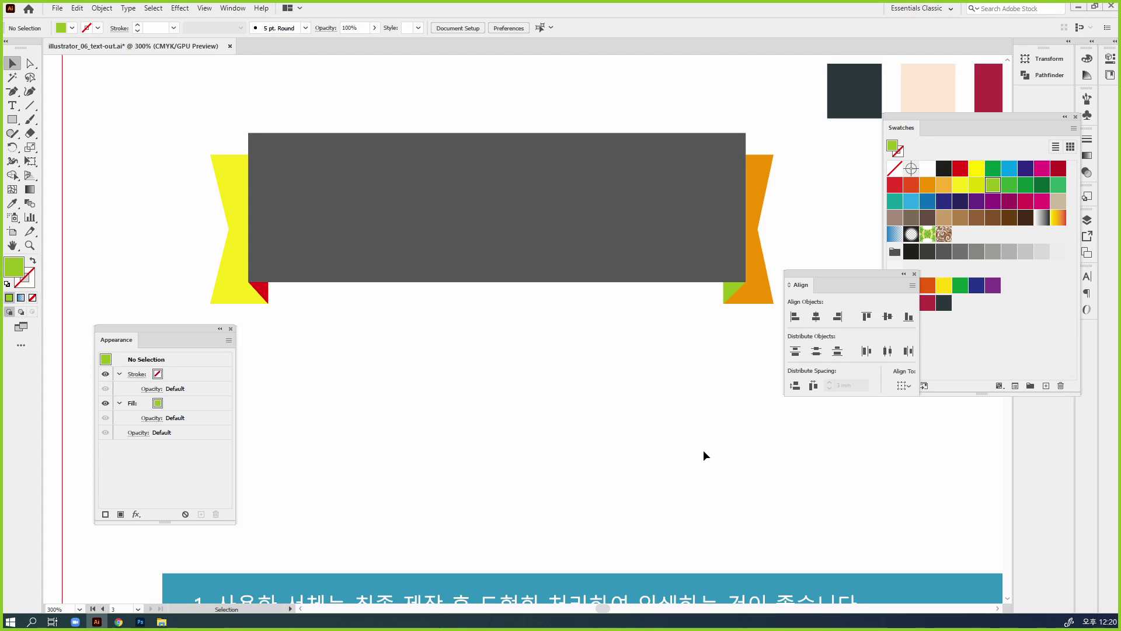
key("ctrl+minus")
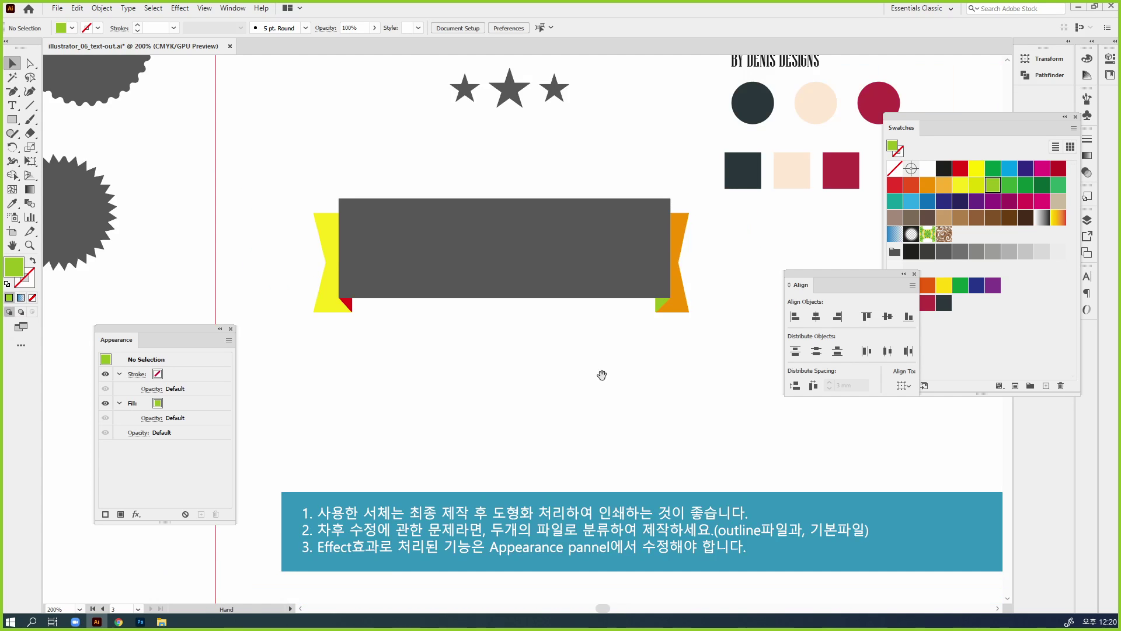
left_click_drag(602, 375, 588, 328)
left_click(566, 210)
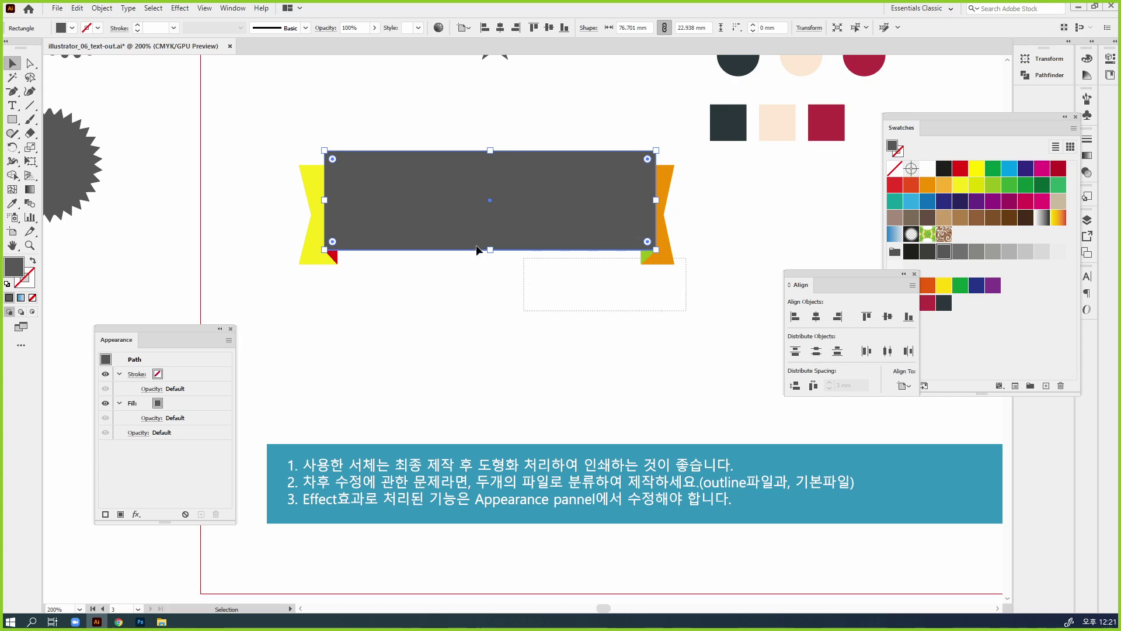
left_click_drag(477, 250, 267, 226)
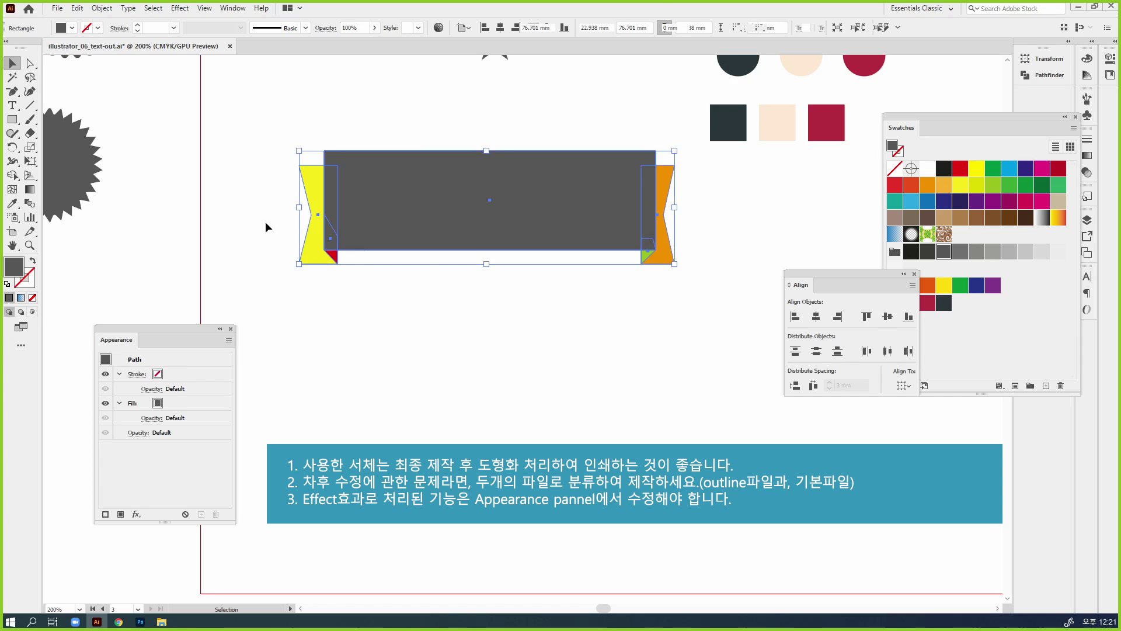
left_click(965, 344)
left_click(927, 303)
left_click(647, 341)
Step: Fill the two small fold pieces below the banner's ends with the dark slate swatch
left_click_drag(600, 162, 612, 260)
left_click(659, 349)
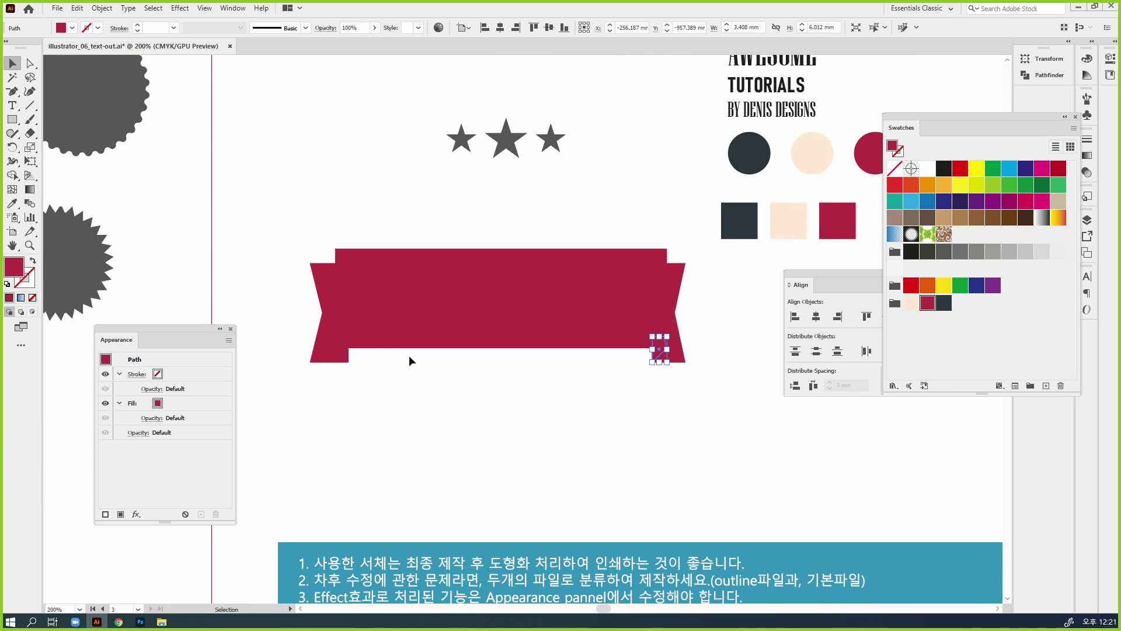
left_click(342, 357, "shift")
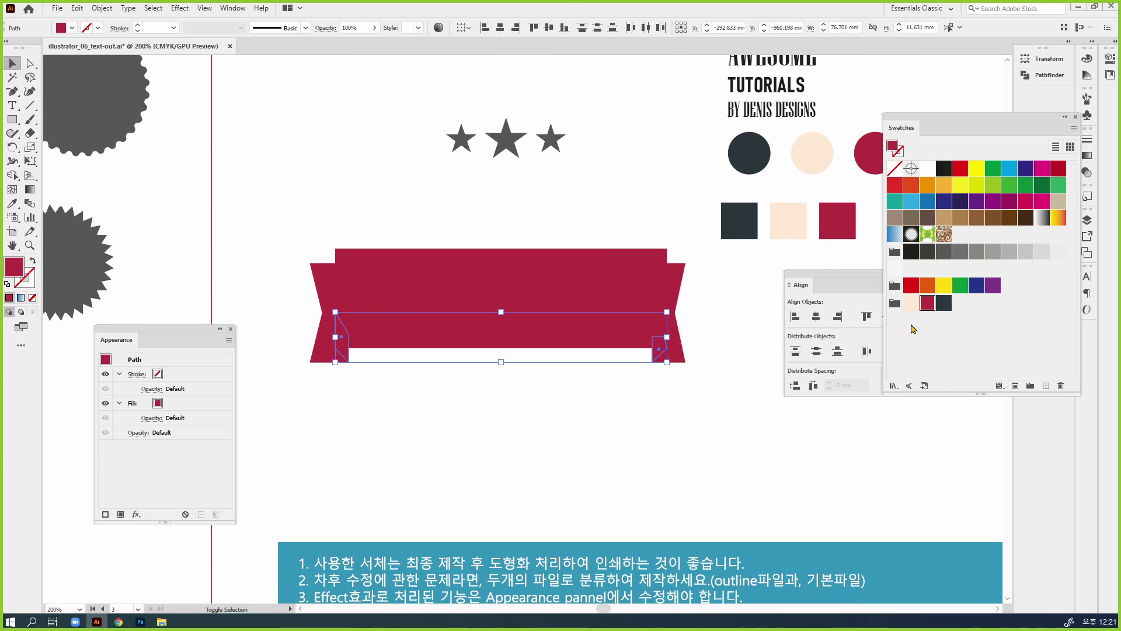
left_click(943, 303)
left_click(694, 424)
Step: Select the whole ribbon and give all its pieces a 1 pt dark slate stroke
left_click_drag(712, 397, 261, 295)
left_click(30, 284)
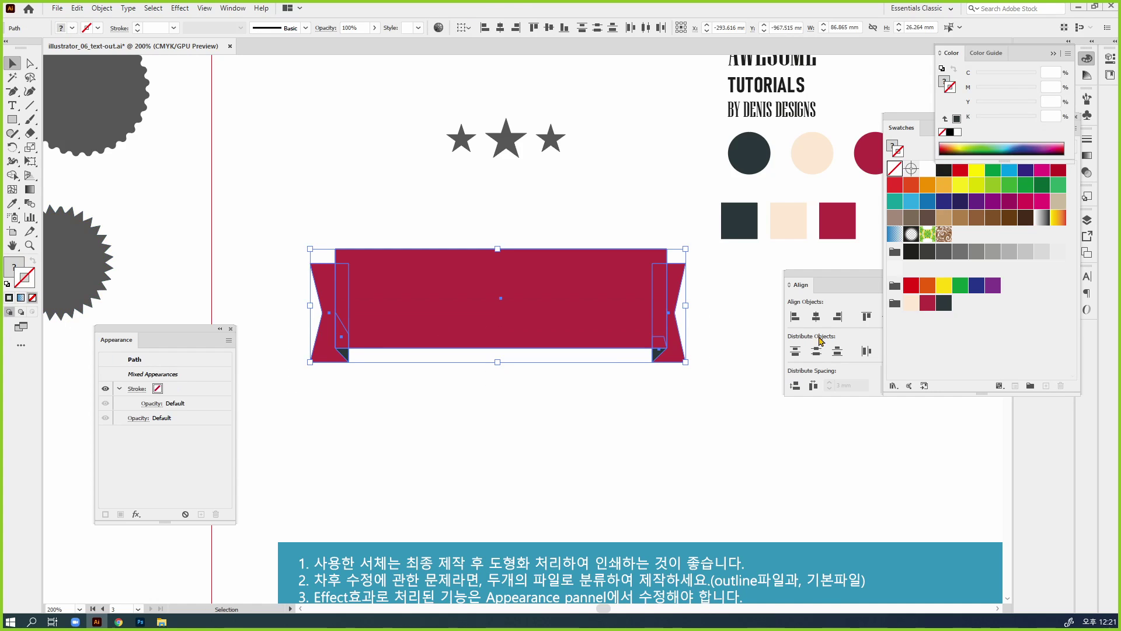
left_click(944, 302)
scroll(595, 380, "up", 1)
left_click_drag(533, 355, 484, 296)
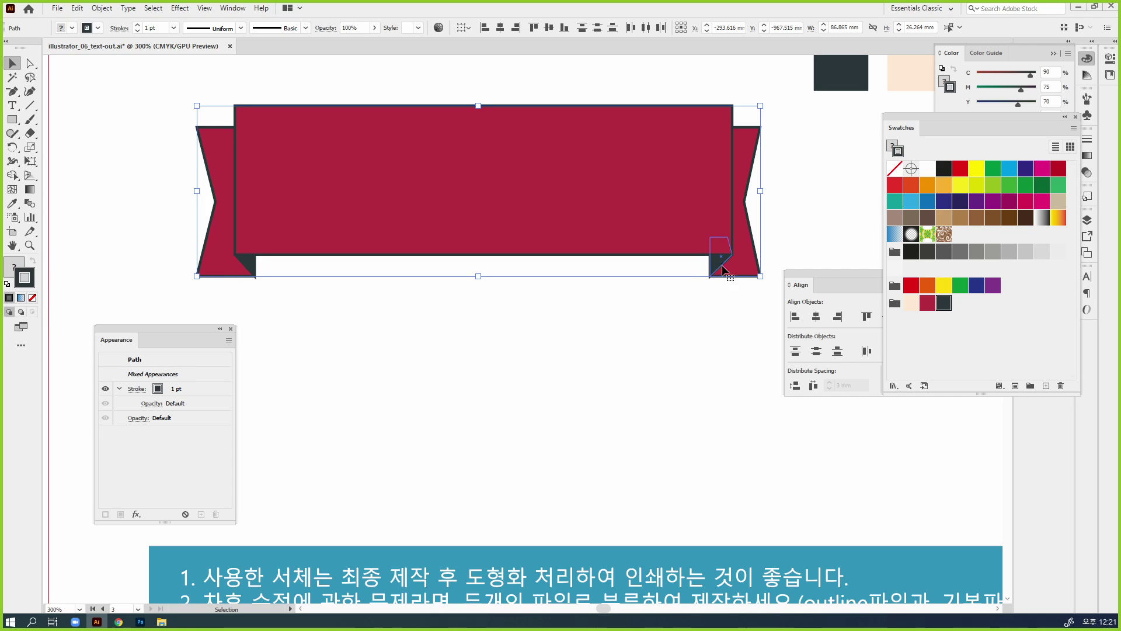
Step: Set the ribbon outline's stroke corners to round join
left_click_drag(824, 277, 801, 327)
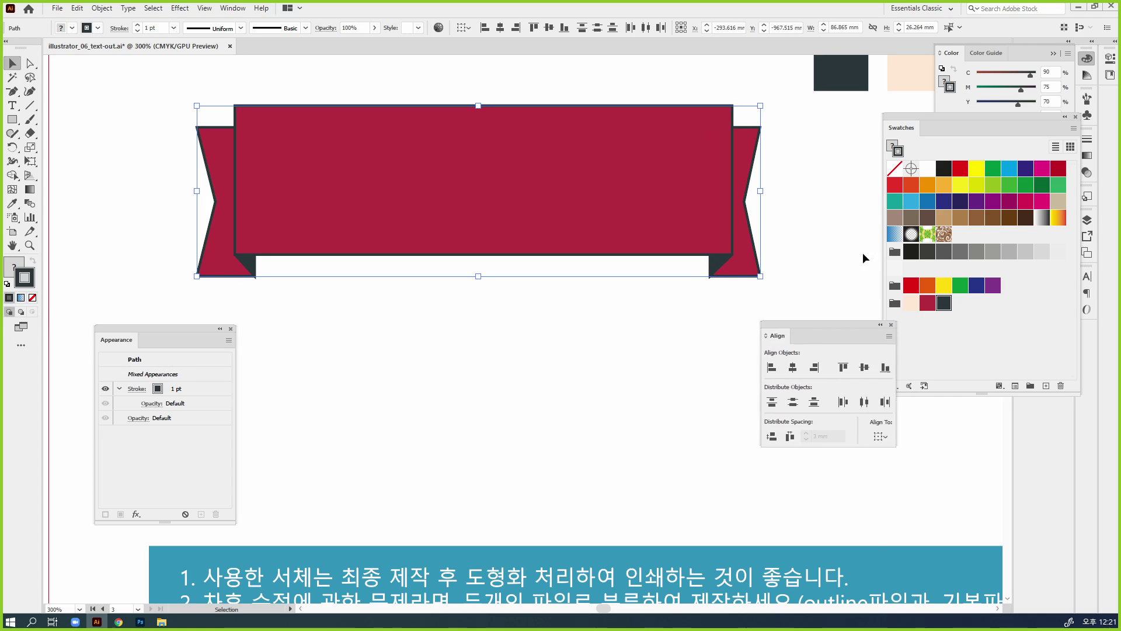
left_click(1087, 140)
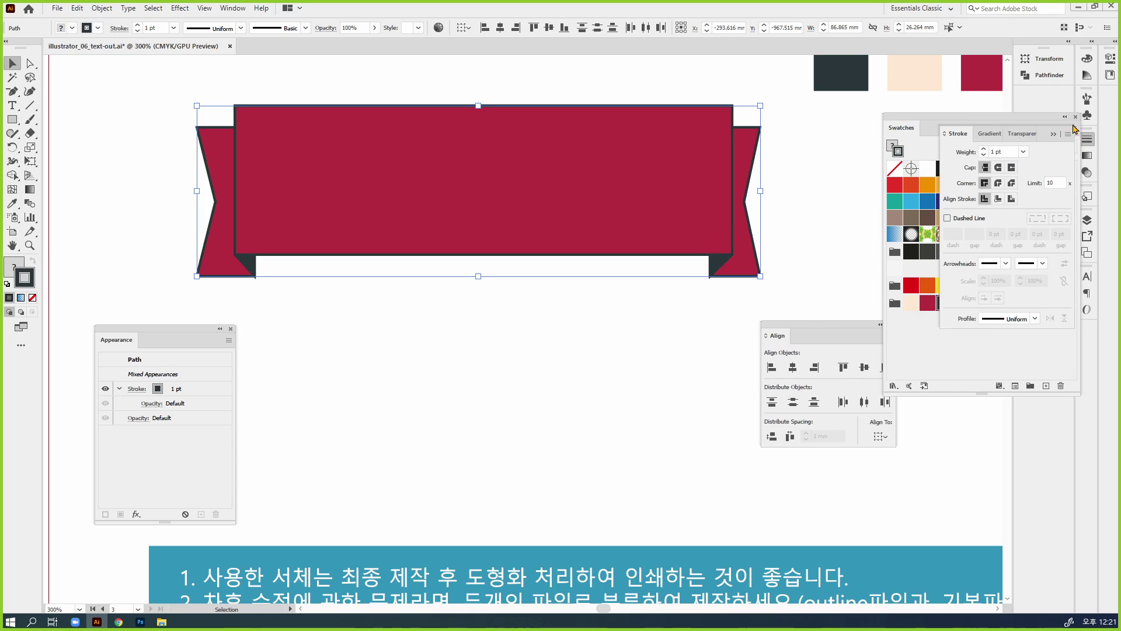
left_click(998, 185)
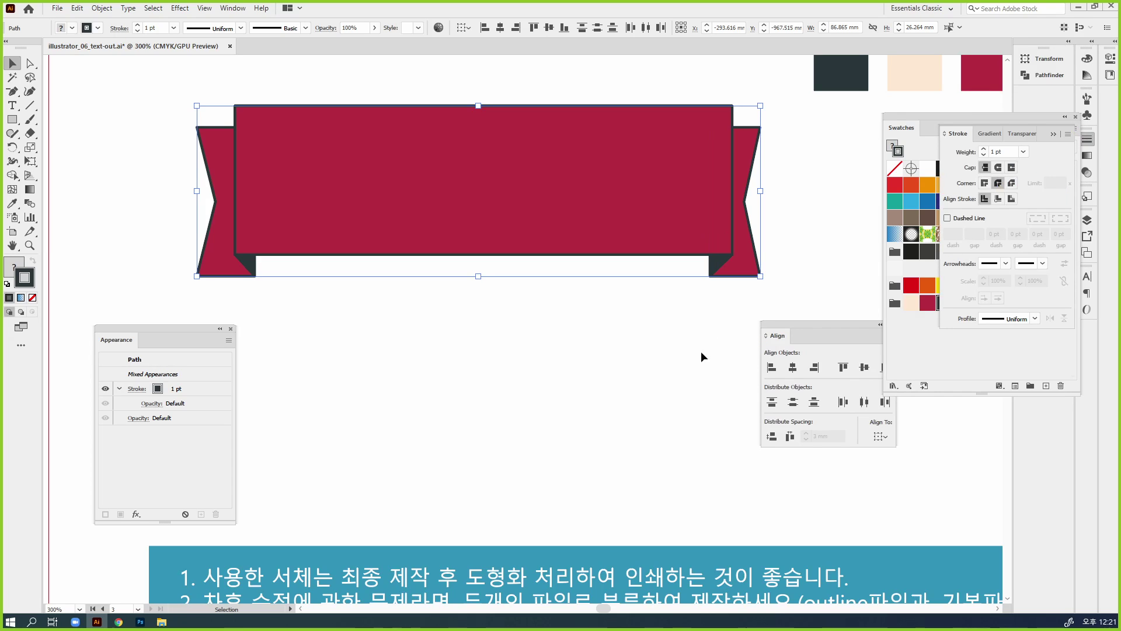
left_click(660, 366)
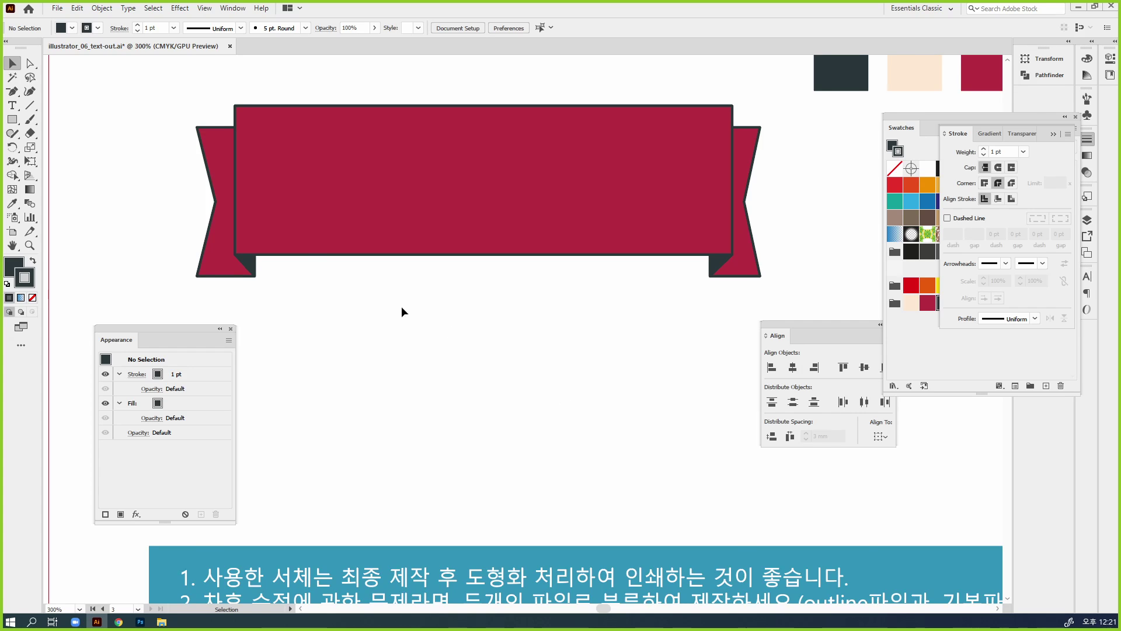
Step: Create a three-sided polygon with a radius of 7.405 mm beside the ribbon's left tail using the Polygon tool
left_click_drag(401, 307, 541, 310)
left_click_drag(345, 136, 406, 219)
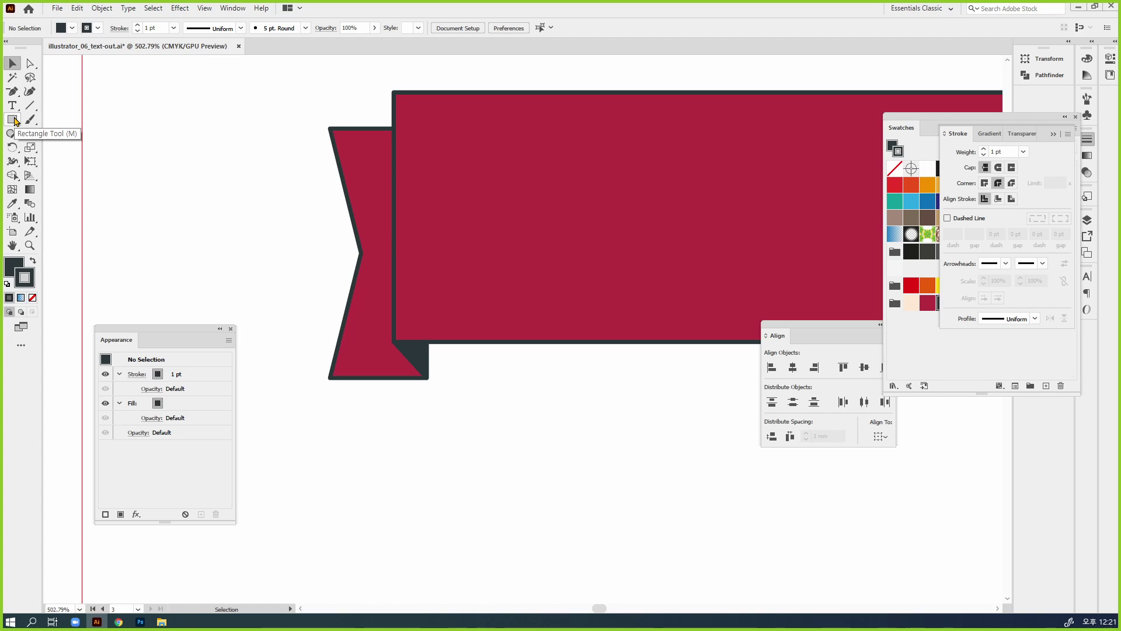
left_click_drag(15, 121, 67, 162)
left_click_drag(165, 191, 241, 217)
key("ctrl+z")
left_click(233, 217)
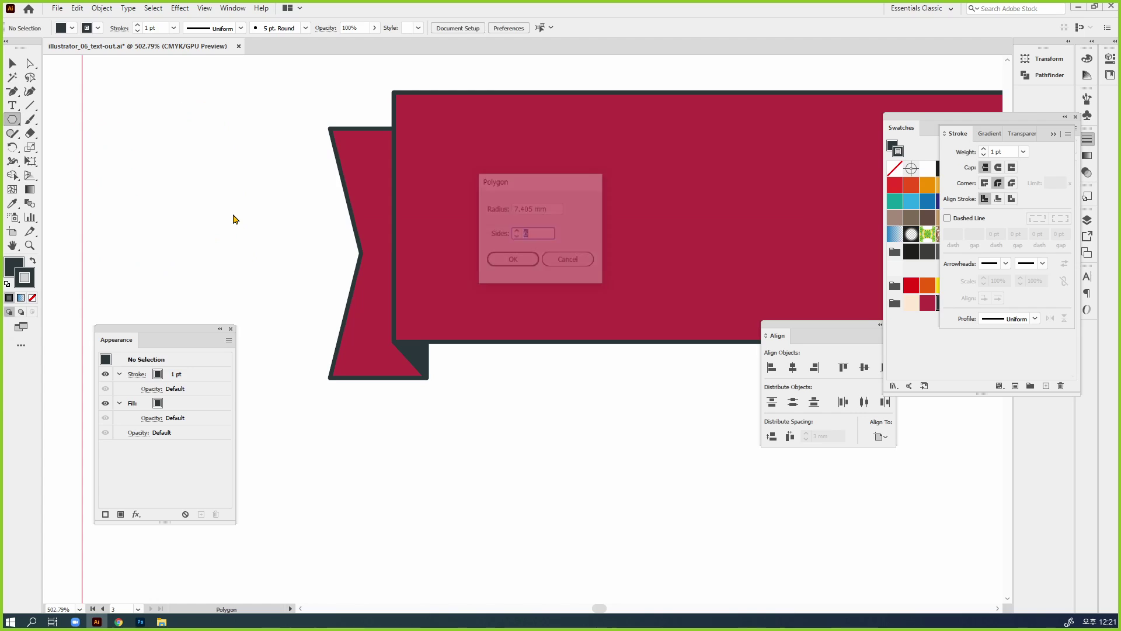
key("Tab")
type("3")
left_click(500, 261)
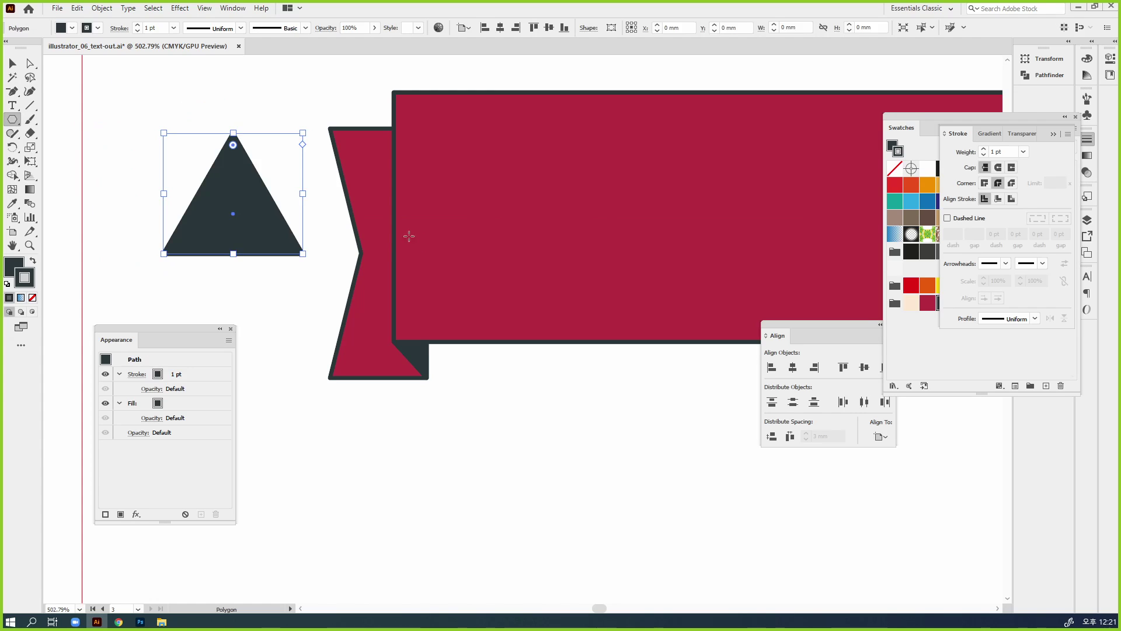
key("v")
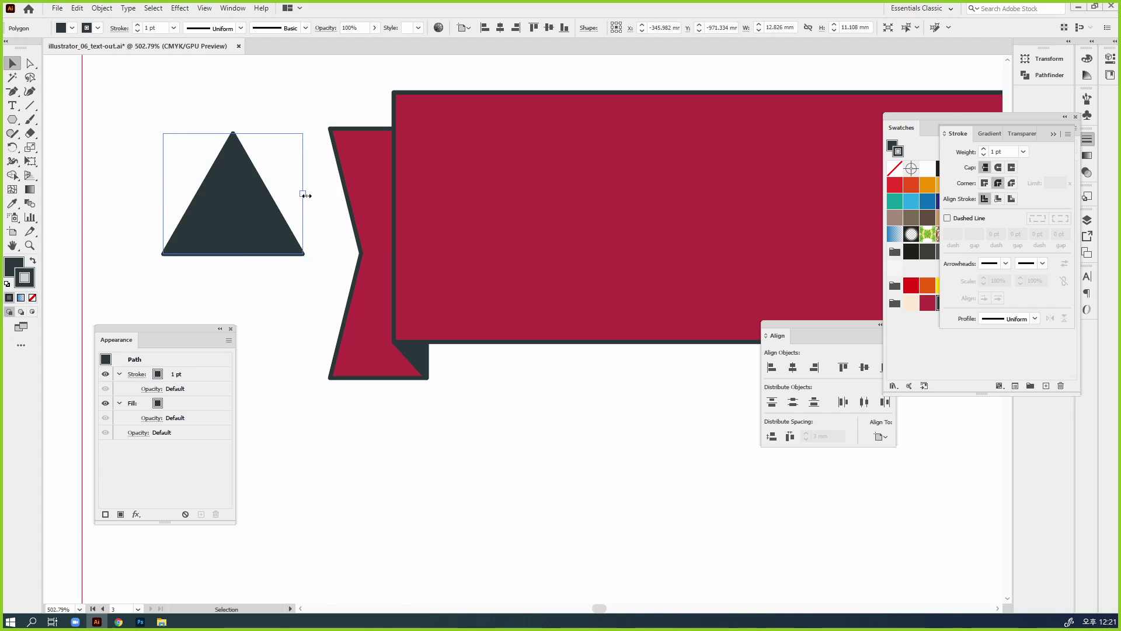
Step: Narrow the triangle to a spike about 0.77 mm wide and remove its stroke
left_click_drag(303, 193, 176, 254)
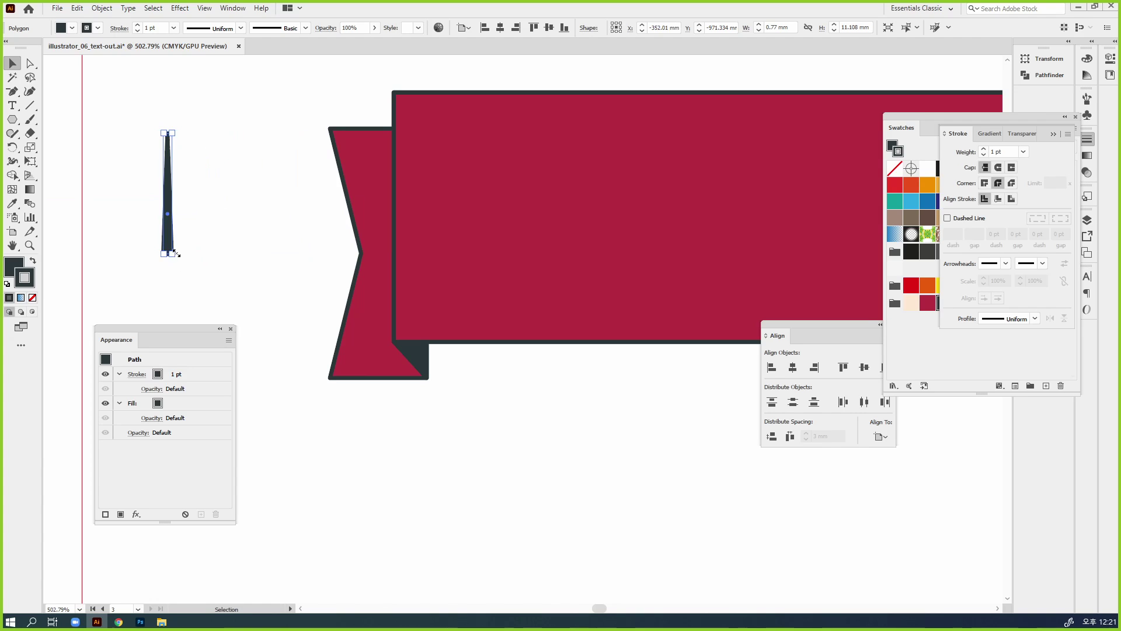
key("slash")
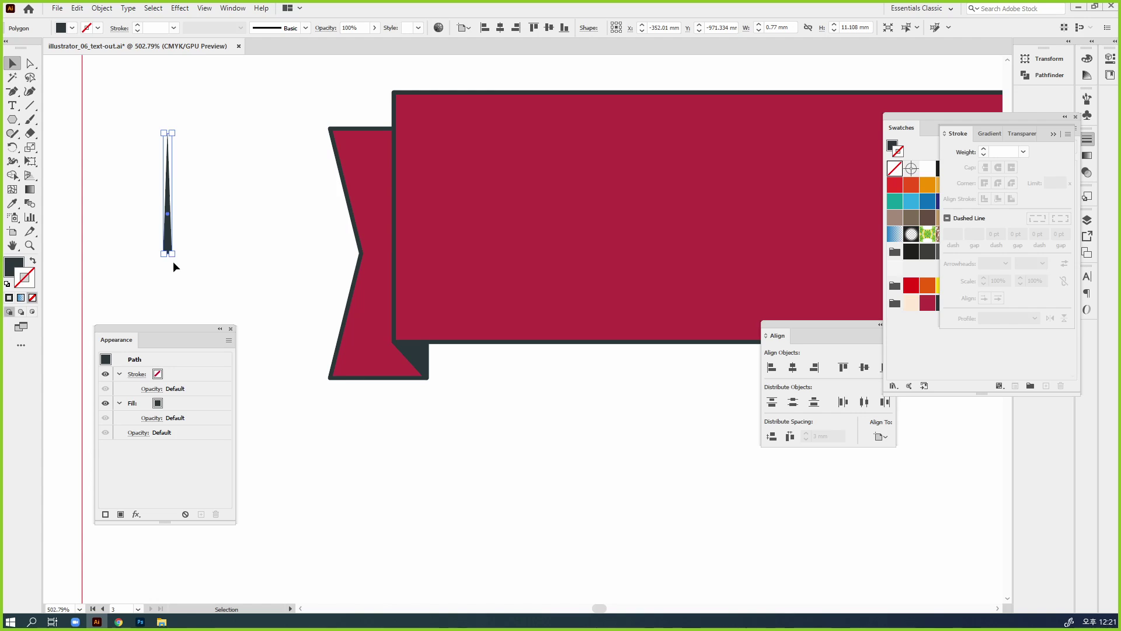
key("ctrl+shift+b")
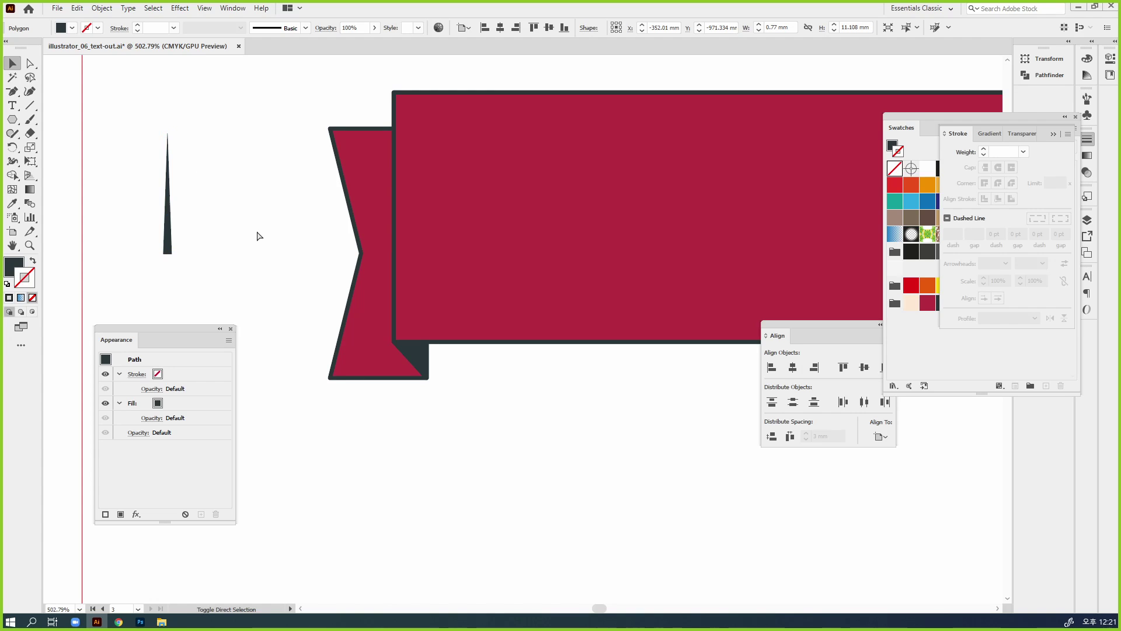
left_click(169, 256)
key("ctrl+shift+b")
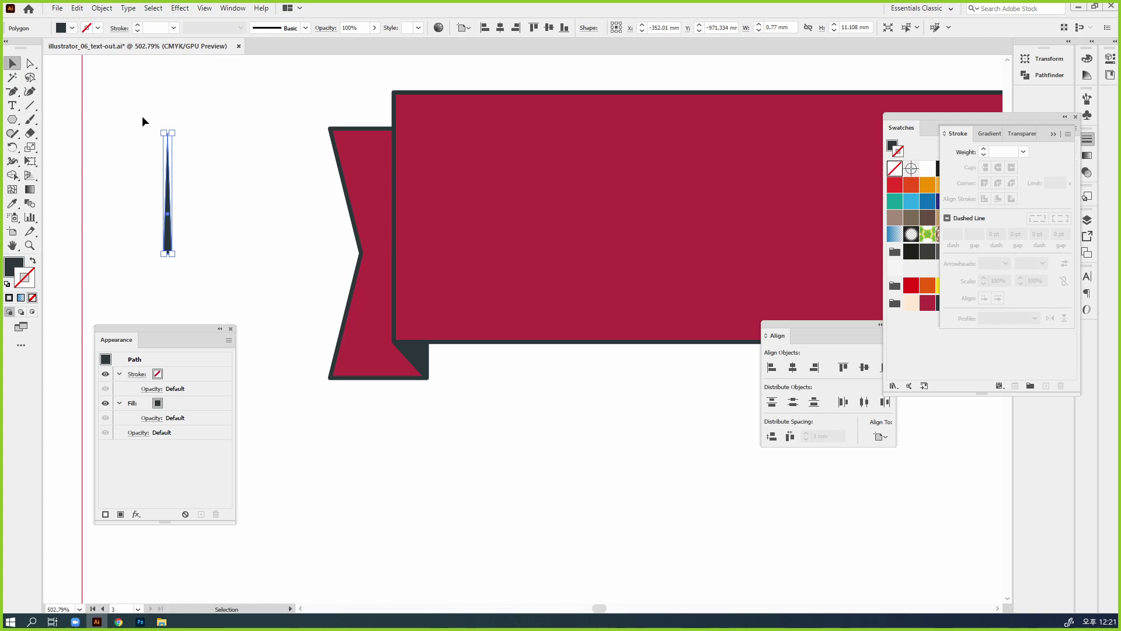
Step: Rotate the thin triangle by 90° so that it lies horizontally
left_click(170, 170, "ctrl")
left_click_drag(445, 291, 516, 258)
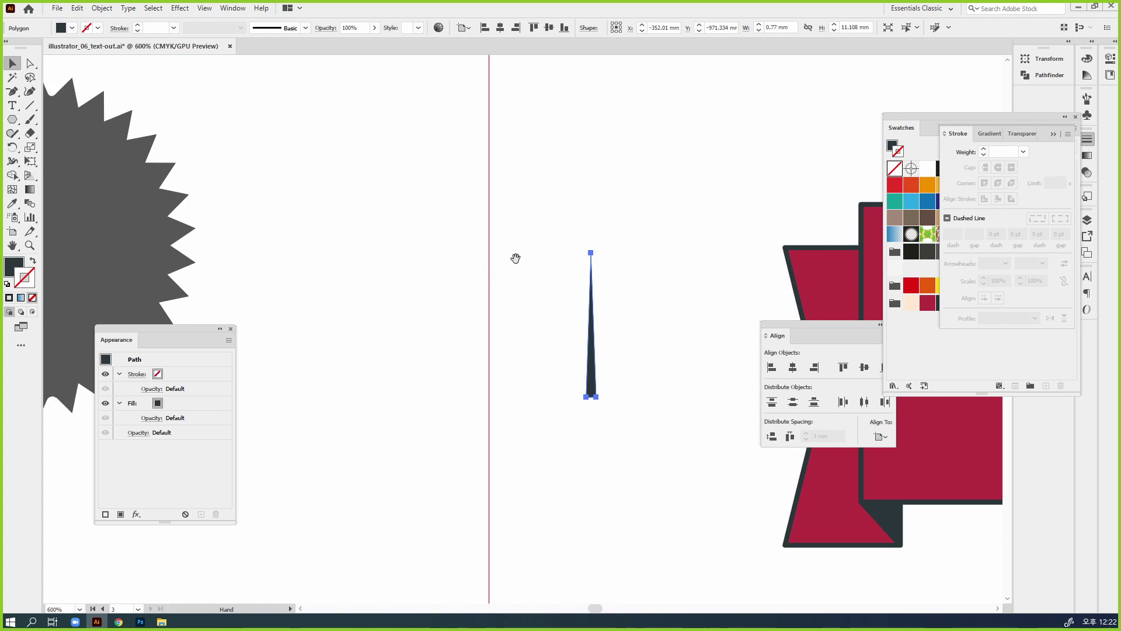
key("r")
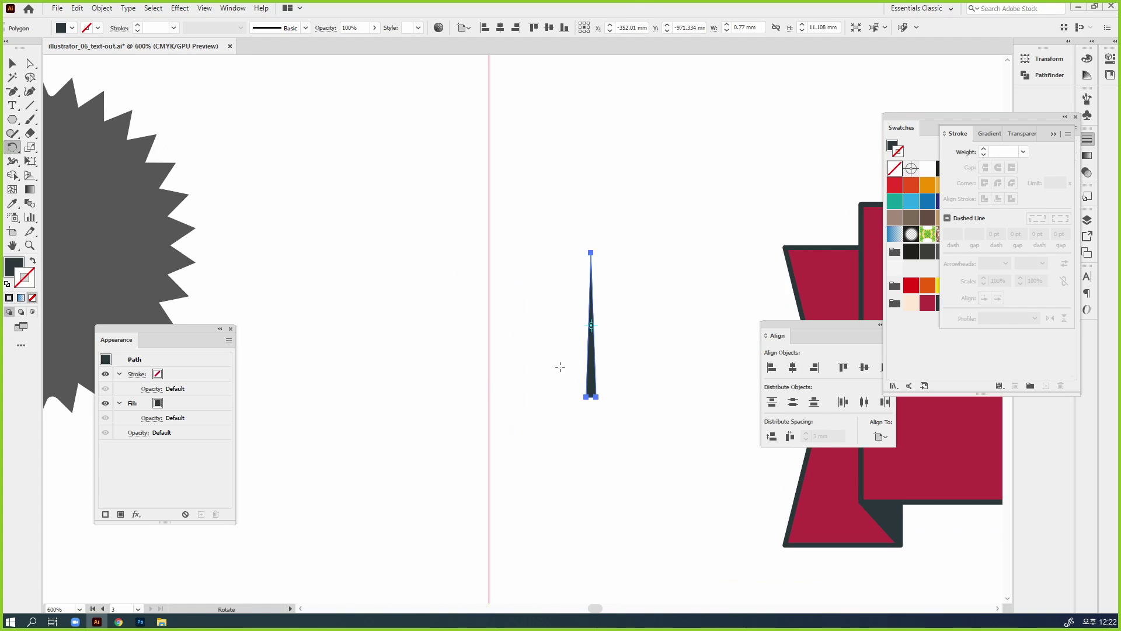
key("Return")
type("90")
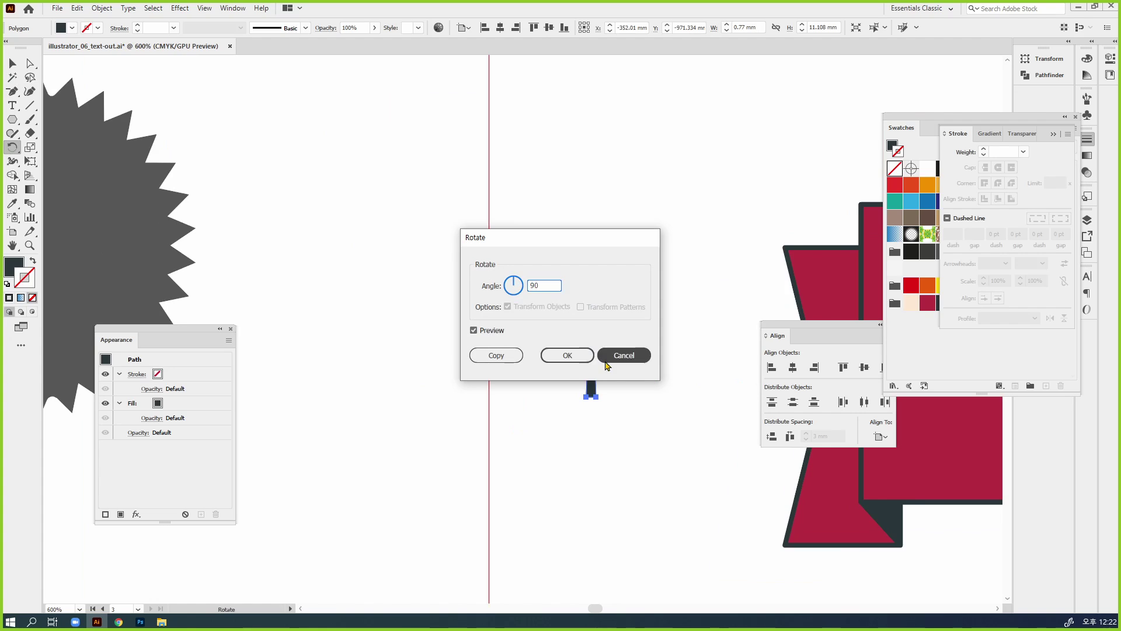
left_click(569, 355)
key("v")
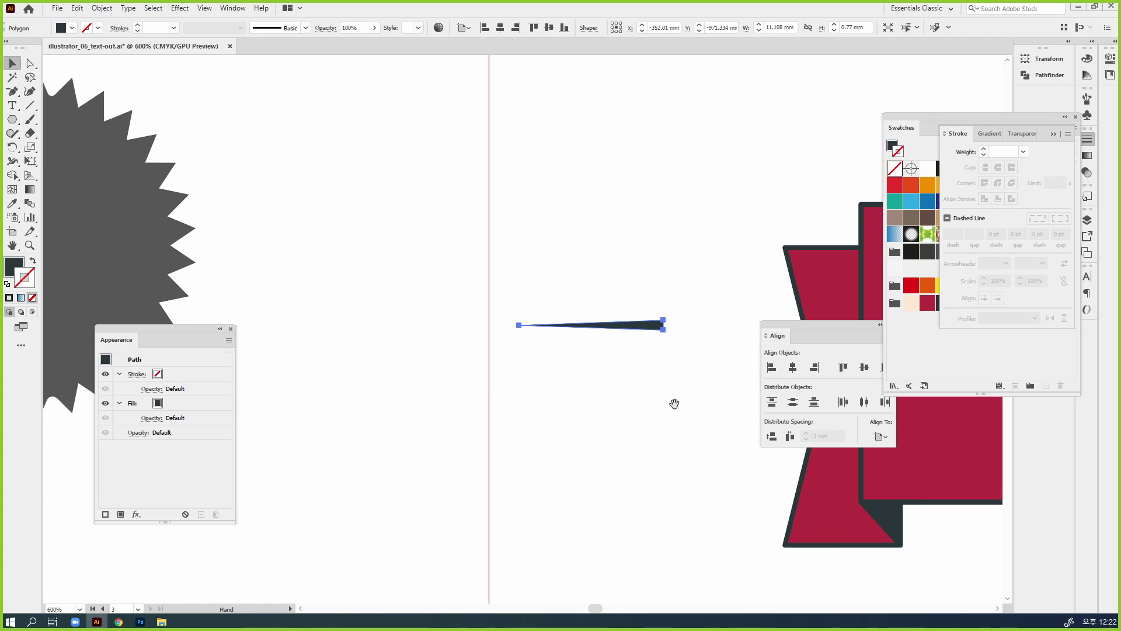
Step: Scale the horizontal spike down proportionally to about 3.07 mm long and 0.21 mm high
left_click_drag(673, 403, 547, 344)
left_click_drag(540, 270, 439, 265)
left_click(514, 310)
left_click_drag(520, 310, 627, 241)
left_click_drag(480, 181, 575, 251)
left_click_drag(641, 269, 600, 194)
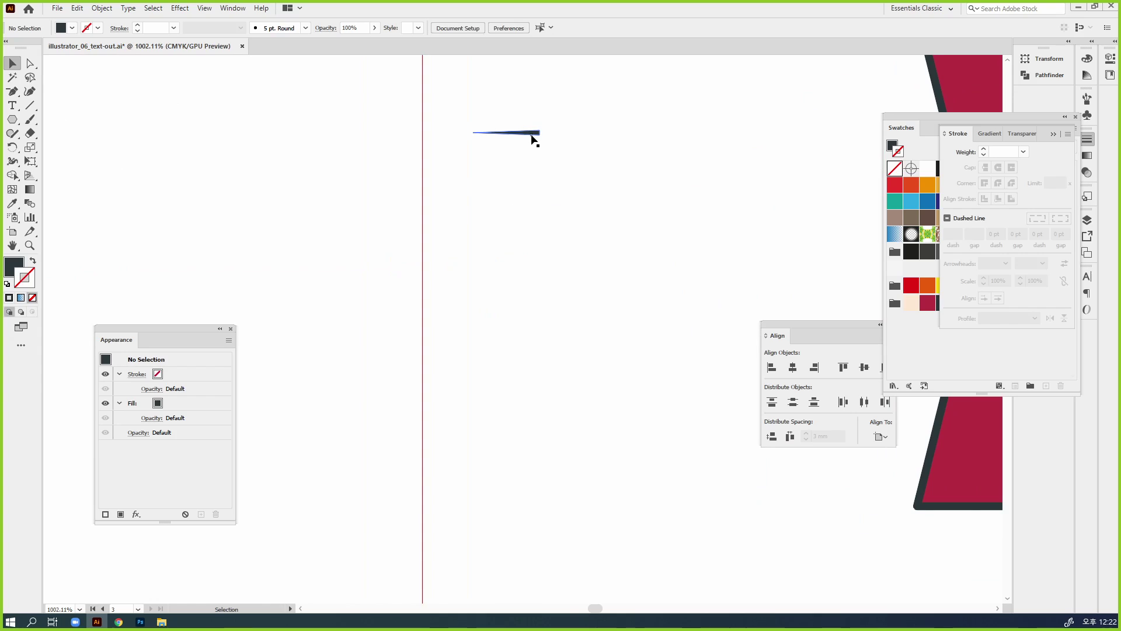
Step: Copy the spike directly below itself and repeat the duplication to build a dense vertical column about 17.65 mm tall
mouse_move(531, 134)
left_mouse_down()
mouse_move(530, 175)
mouse_move(535, 144)
left_mouse_up()
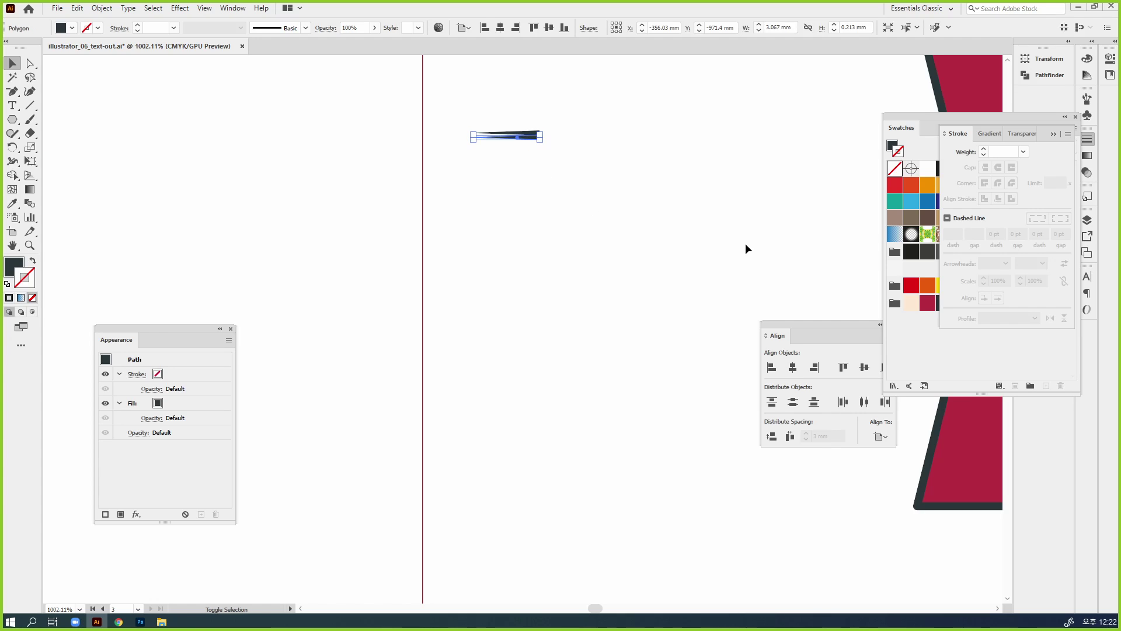
key("ctrl+d")
key("ctrl+d")
key("ctrl+d")
key("ctrl+d")
key("ctrl+d")
key("ctrl+d")
key("ctrl+d")
key("ctrl+d")
key("ctrl+d")
key("ctrl+d")
key("ctrl+d")
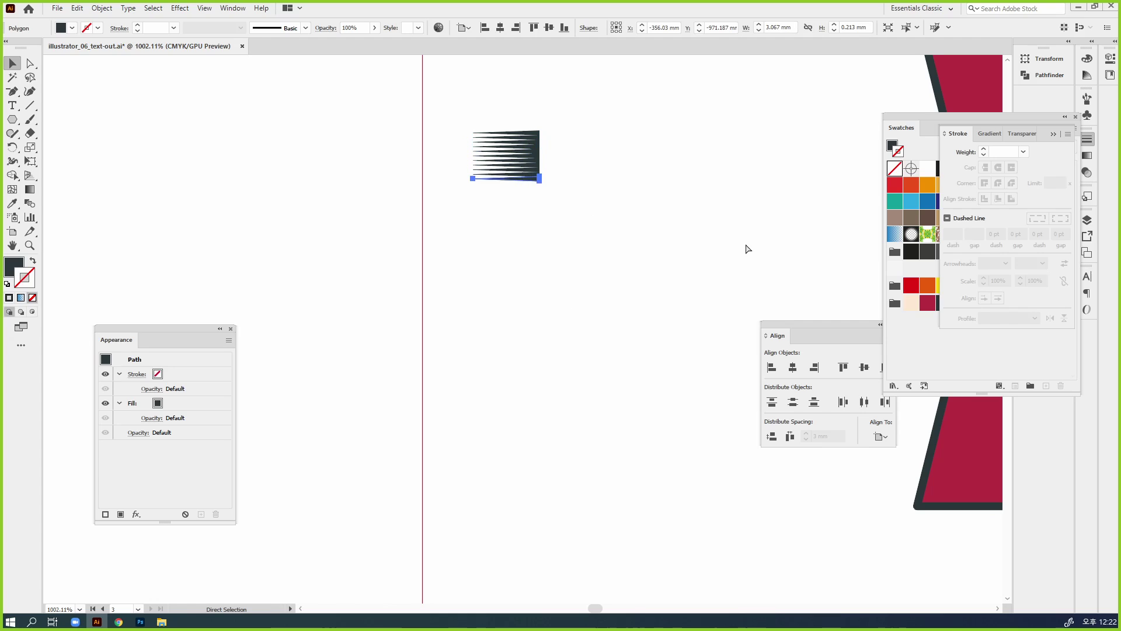
key("ctrl+d")
key("ctrl+d")
key("ctrl+d")
key("ctrl+d")
key("ctrl+d")
key("ctrl+d")
key("ctrl+d")
key("ctrl+d")
key("ctrl+d")
key("ctrl+d")
key("ctrl+d")
key("ctrl+d")
key("ctrl+d")
key("ctrl+d")
key("ctrl+d")
key("ctrl+d")
key("ctrl+d")
key("ctrl+d")
key("ctrl+d")
key("ctrl+d")
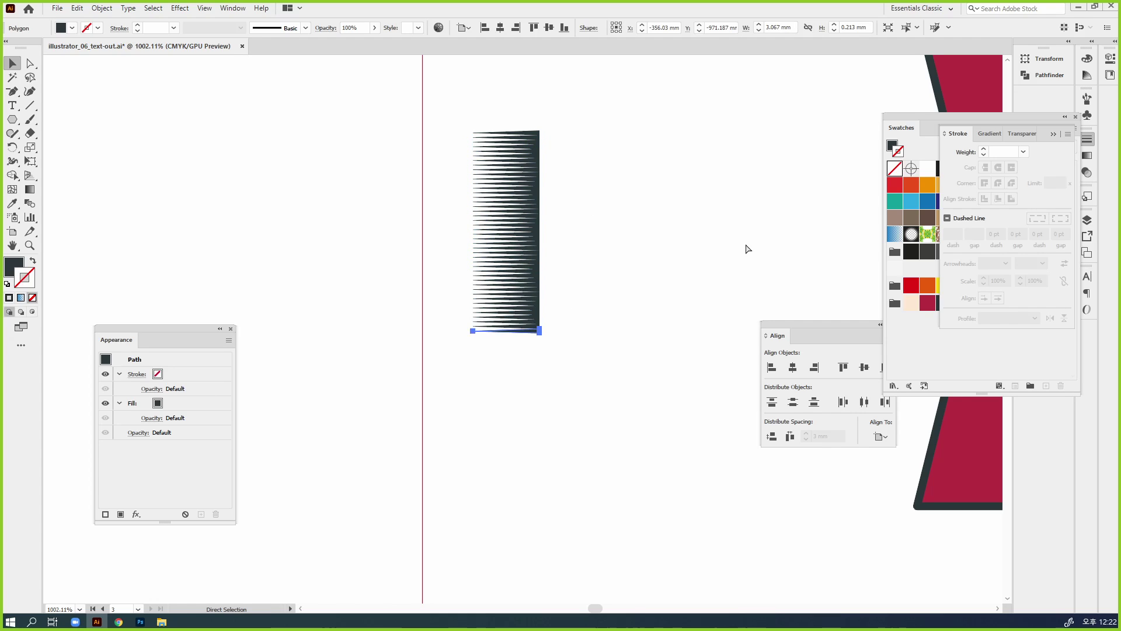
key("ctrl+d")
key("ctrl+d")
key("ctrl+d")
key("ctrl+d")
key("ctrl+d")
key("ctrl+d")
key("ctrl+d")
key("ctrl+d")
key("ctrl+d")
key("ctrl+d")
key("ctrl+d")
key("ctrl+d")
key("ctrl+d")
key("ctrl+d")
key("ctrl+d")
key("ctrl+d")
key("ctrl+d")
key("ctrl+d")
key("ctrl+d")
key("ctrl+d")
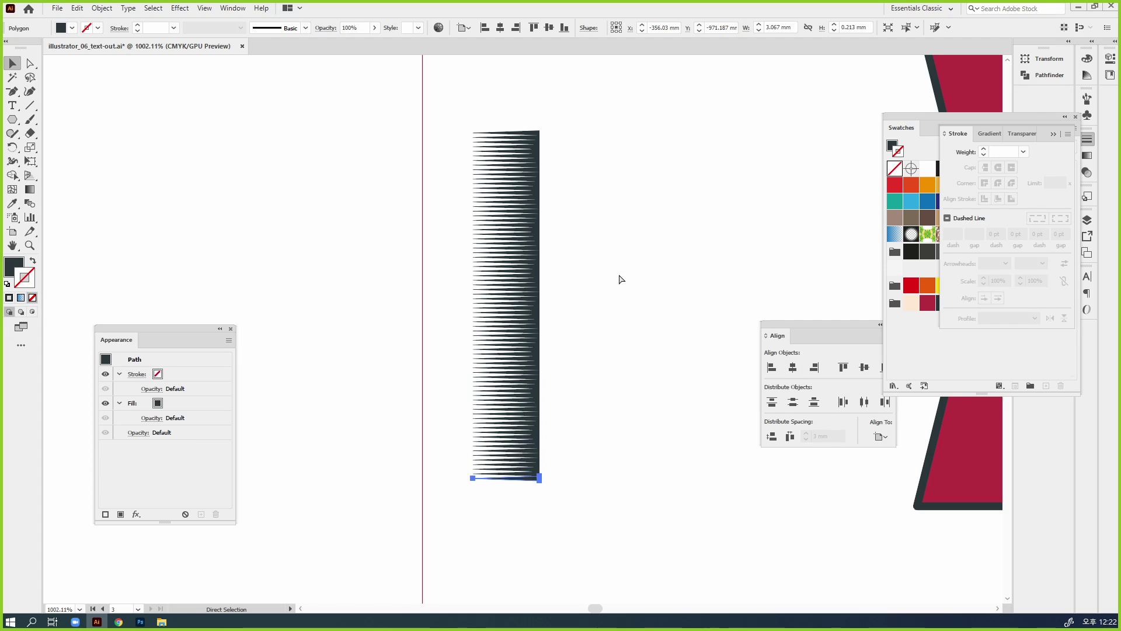
key("ctrl+d")
key("ctrl+d")
key("ctrl+d")
key("ctrl+d")
key("ctrl+d")
key("ctrl+d")
key("ctrl+d")
key("ctrl+d")
left_click(617, 275)
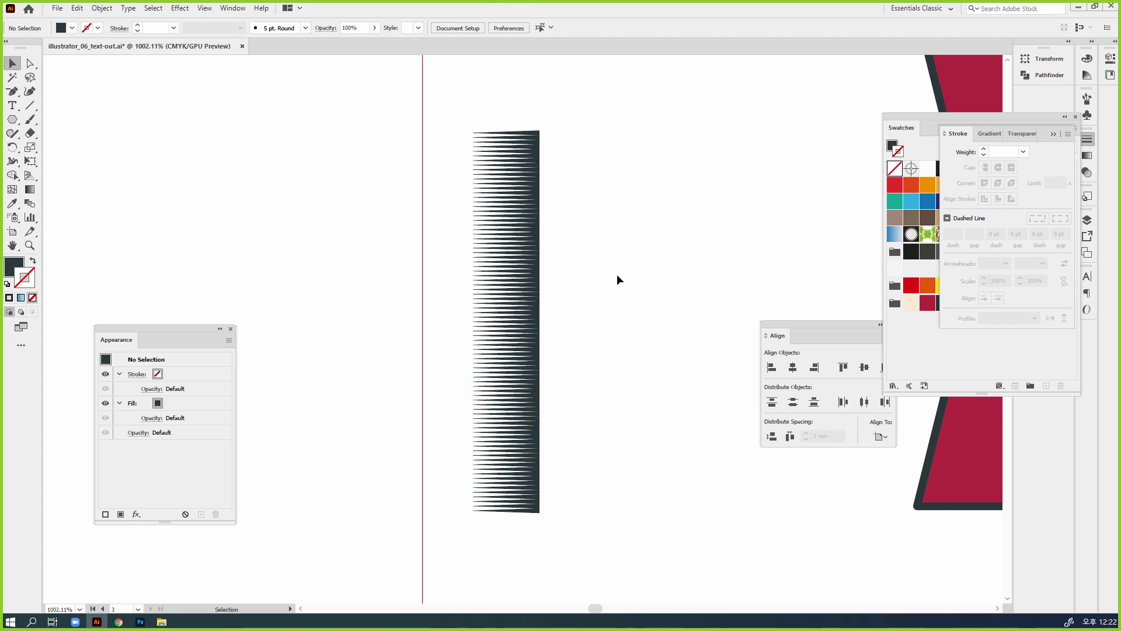
left_click_drag(445, 99, 613, 519)
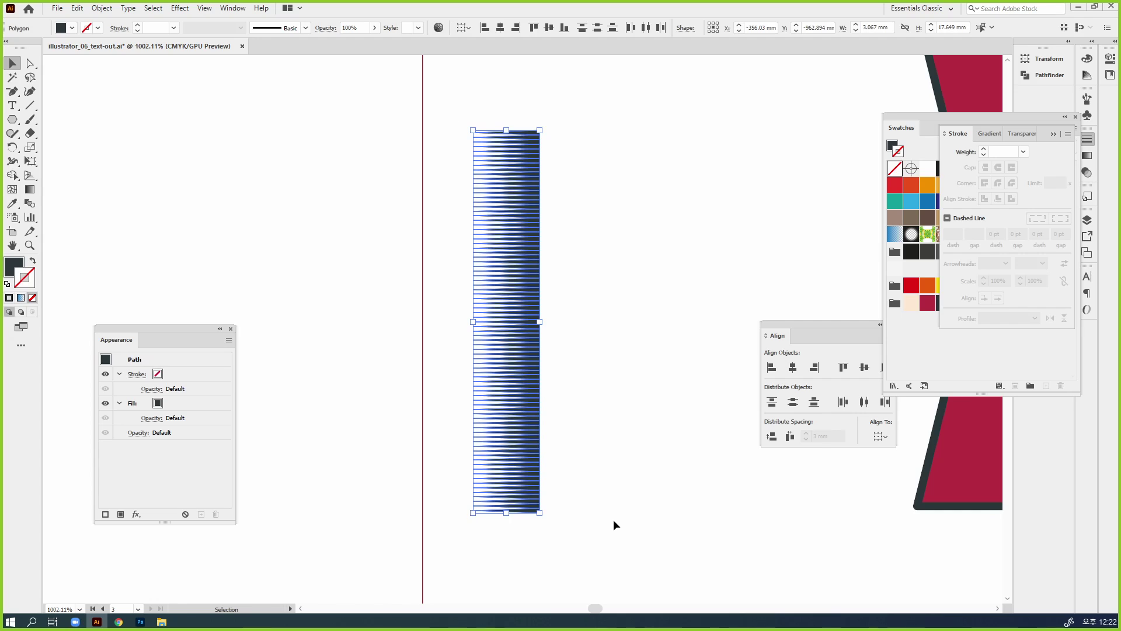
scroll(623, 513, "right", 5)
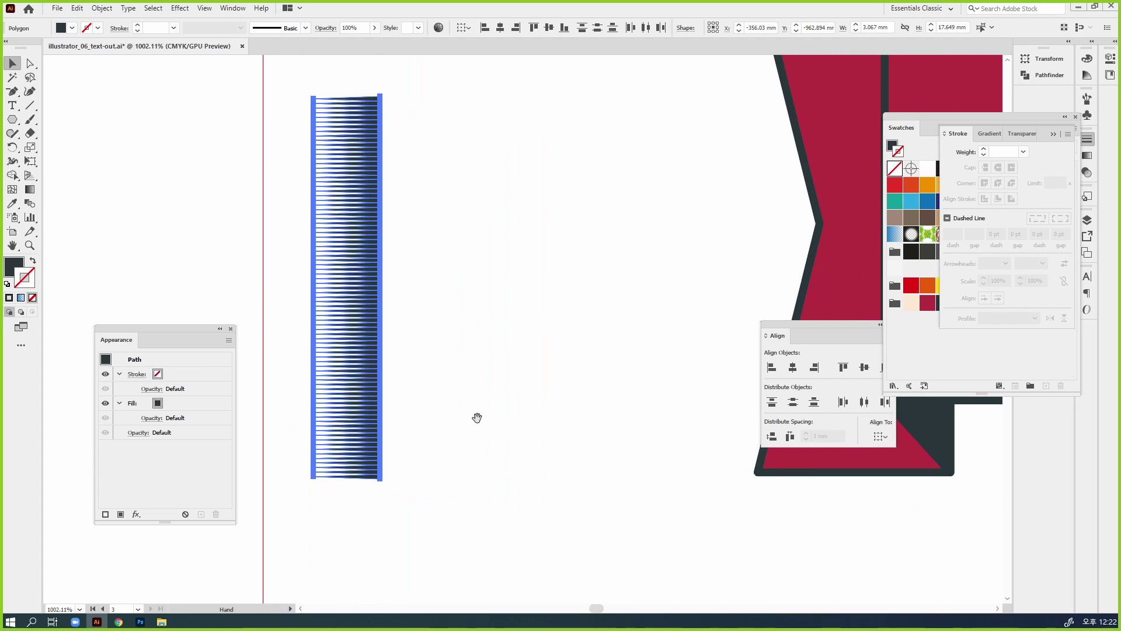
left_click(490, 423)
Step: Draw a horizontal line about 3.67 mm long beside the top of the spike column and give it a 0.75 pt stroke
left_click(37, 108)
left_click_drag(313, 97, 488, 96)
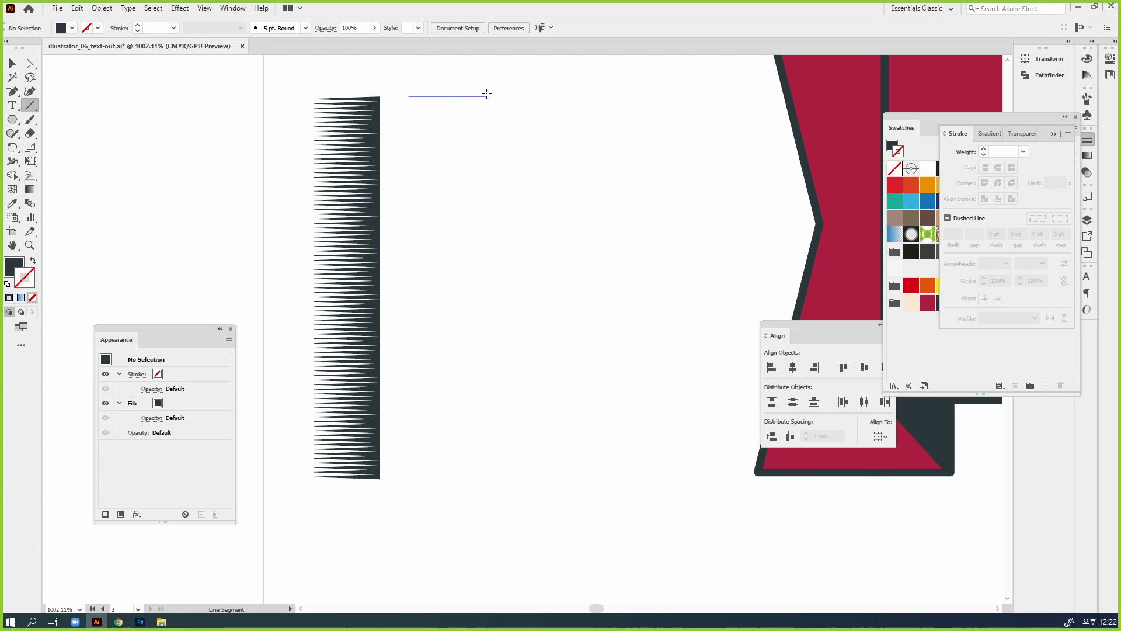
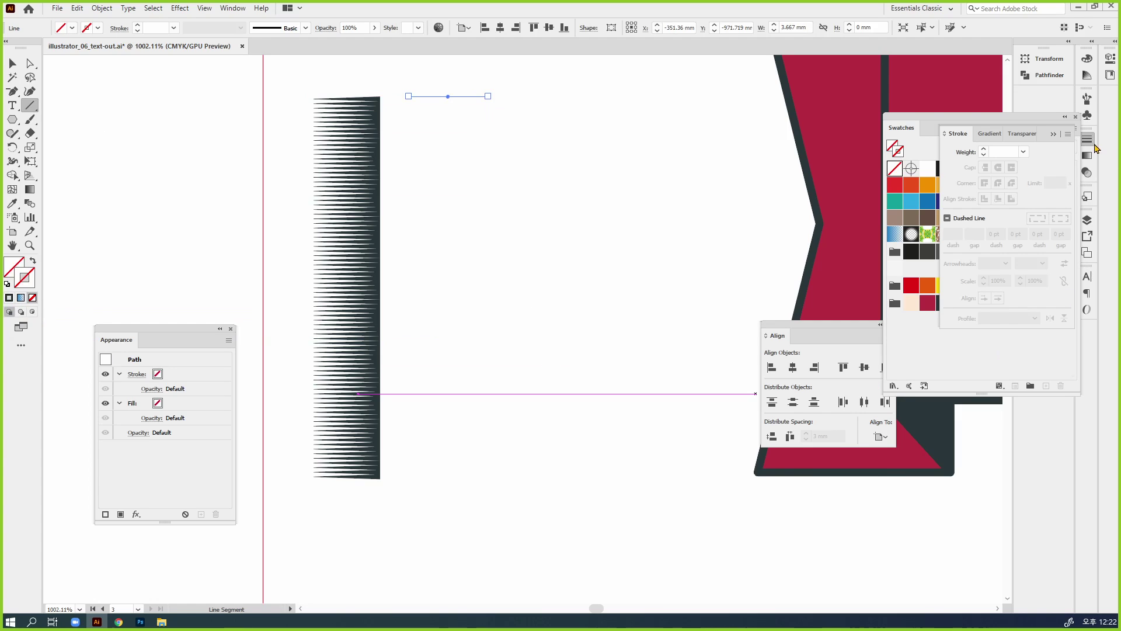
left_click(983, 152)
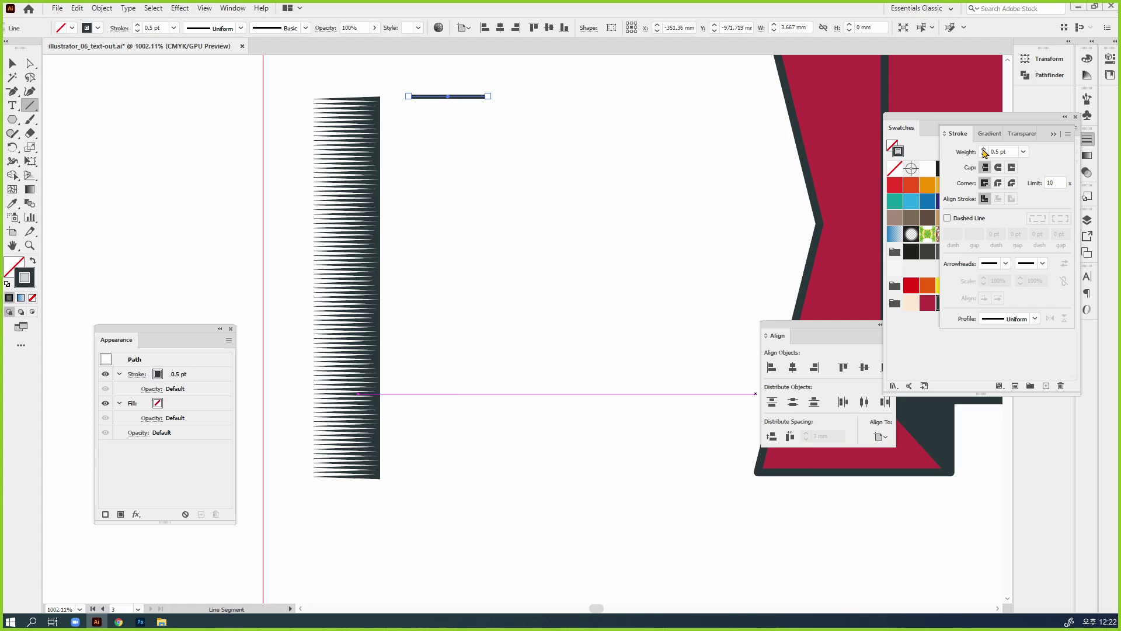
key("v")
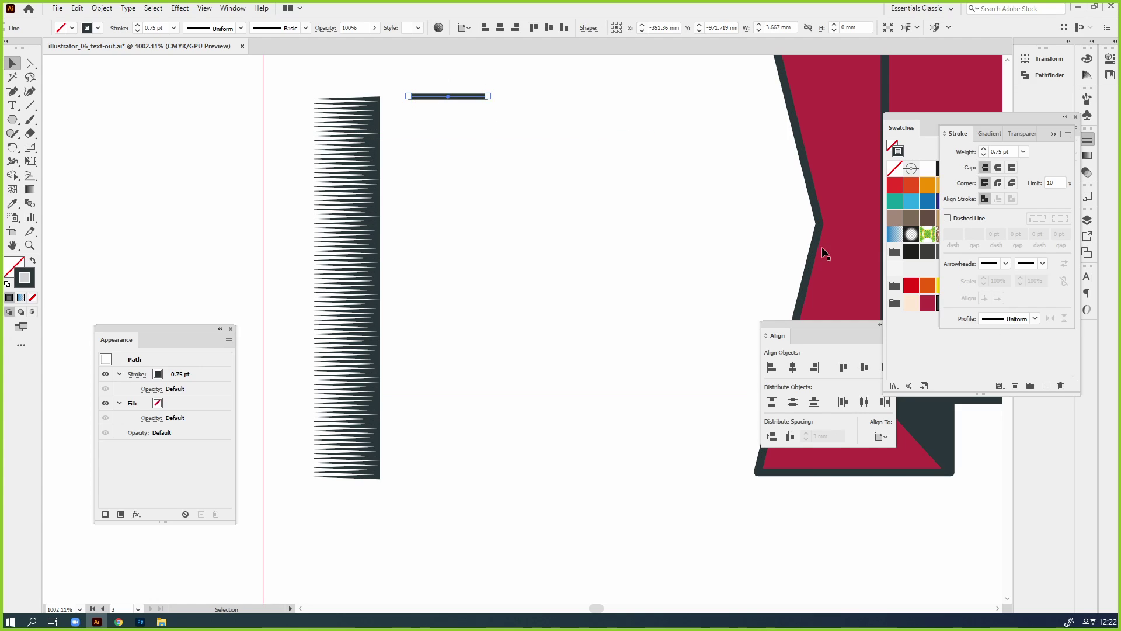
Step: Apply the triangular tapering width profile to the line and flip it along so the thin end faces left
left_click(1023, 320)
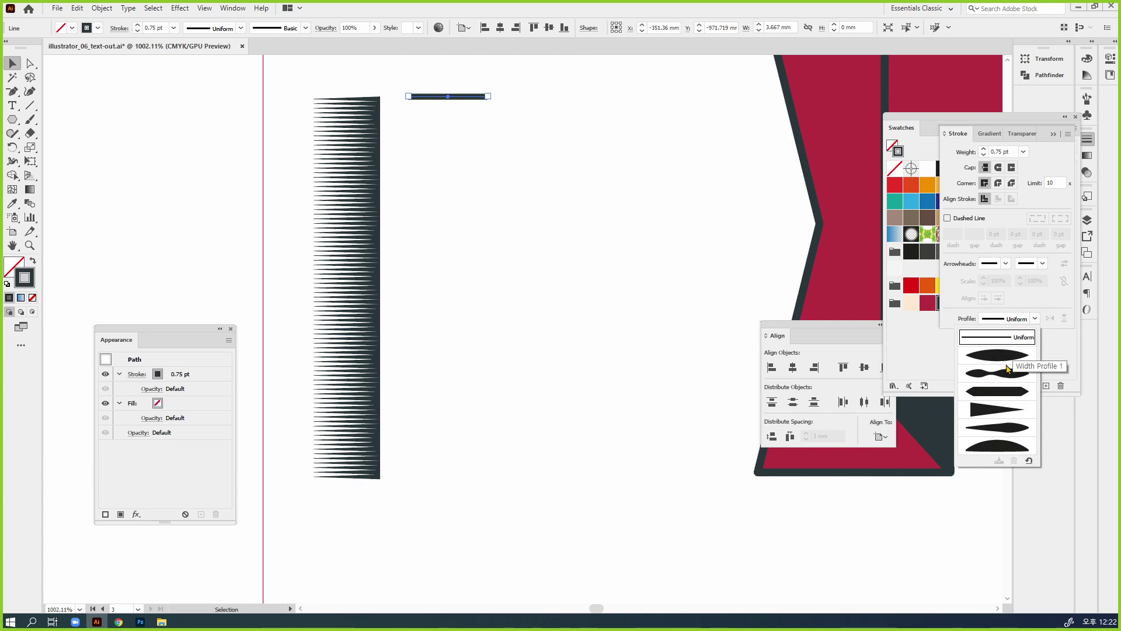
left_click(996, 411)
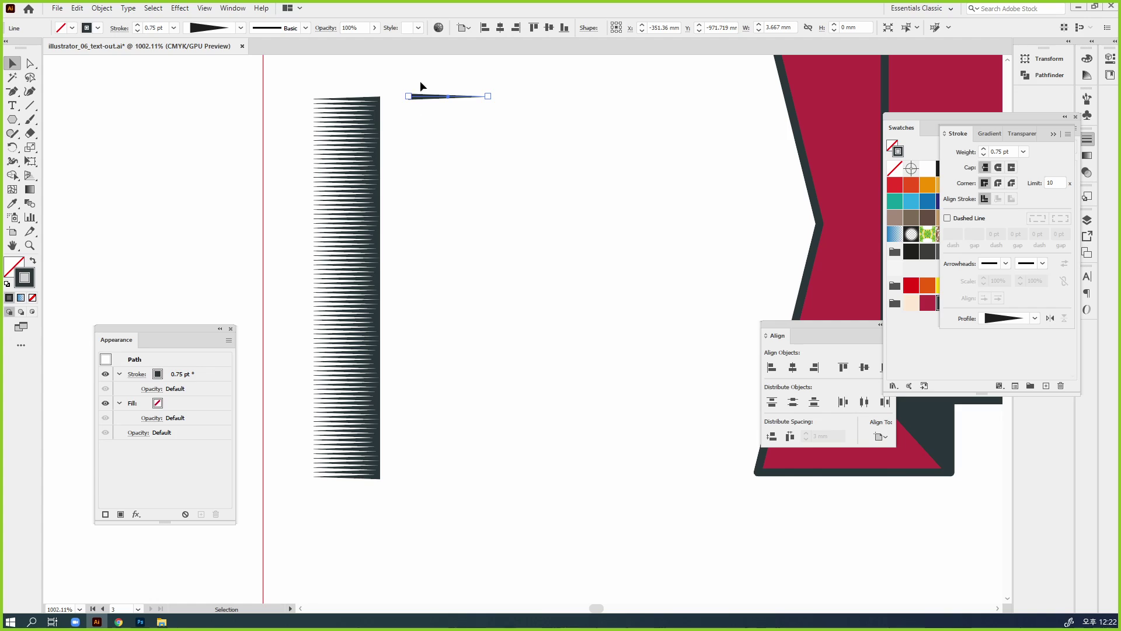
left_click(1050, 317)
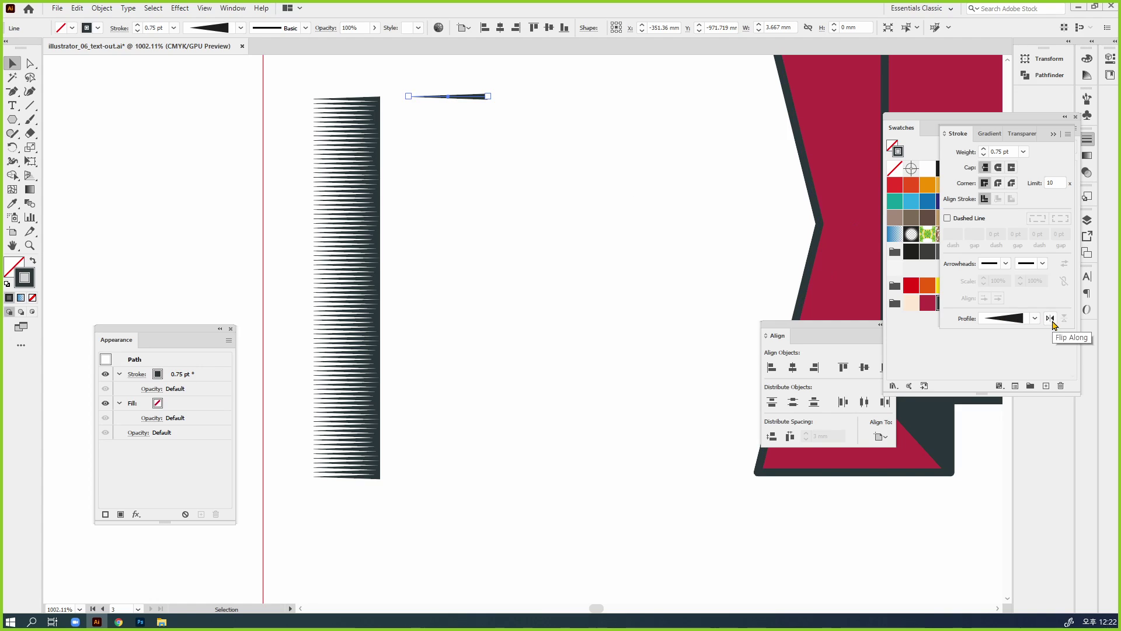
left_click(511, 215)
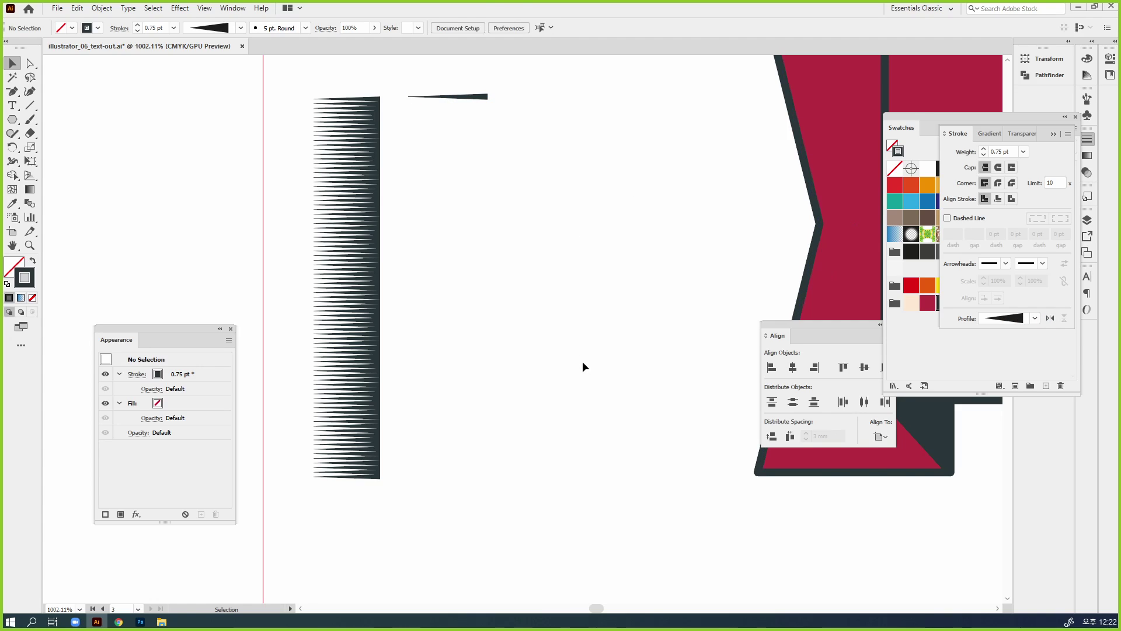
Step: Apply the dark slate swatch to the tapered line's stroke
left_click_drag(517, 193, 429, 82)
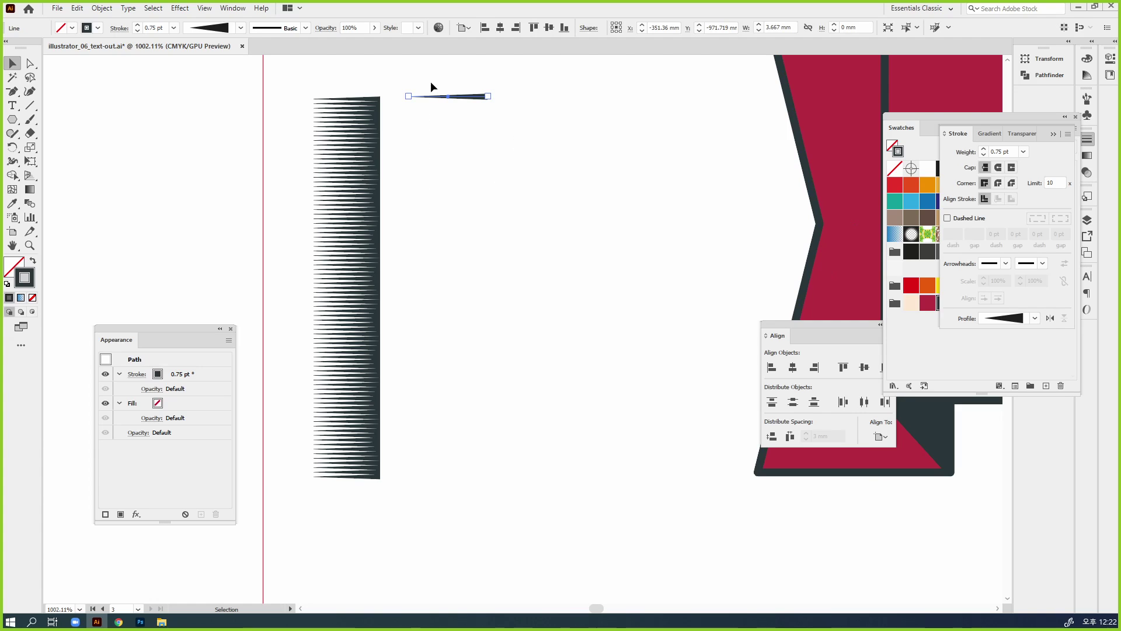
left_click(937, 337)
left_click(946, 307)
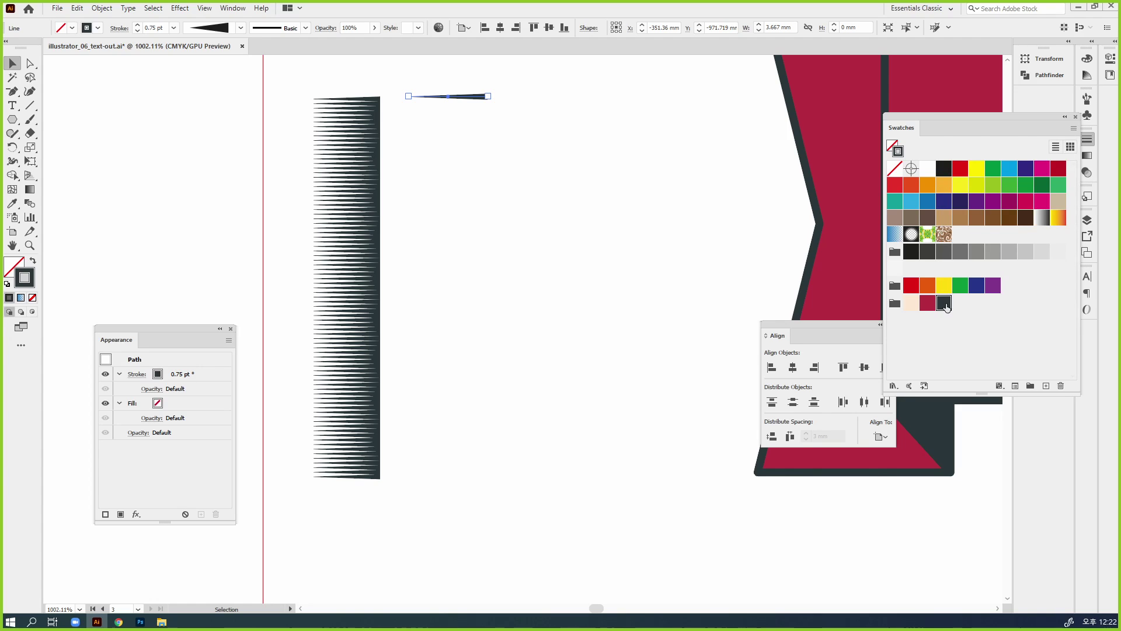
left_click(510, 122)
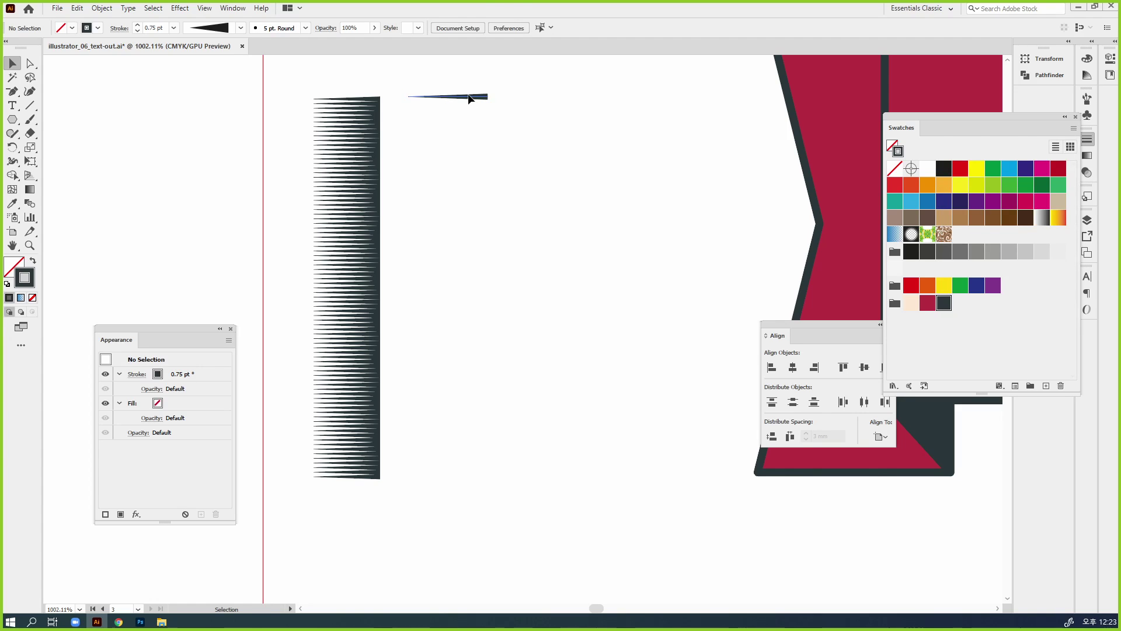
Step: Copy the tapered line just below itself and repeat the duplication to form a second column about 17.44 mm tall
left_click_drag(469, 95, 468, 100)
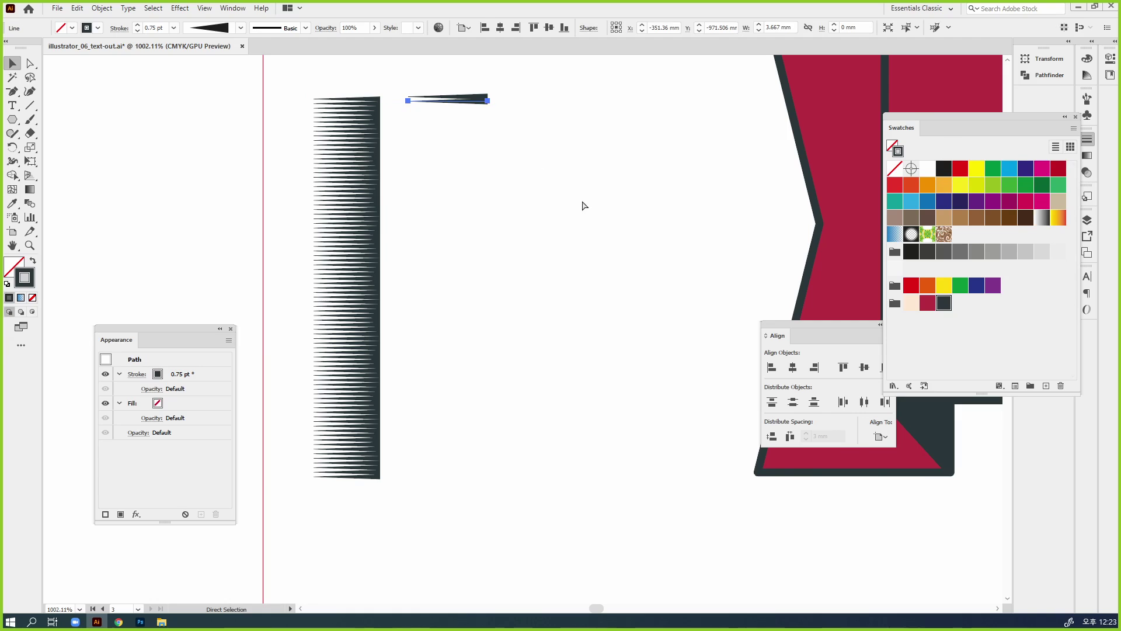
key("ctrl+d")
key("ctrl+d")
key("ctrl+d")
key("ctrl+d")
key("ctrl+d")
key("ctrl+d")
key("ctrl+d")
key("ctrl+d")
key("ctrl+d")
key("ctrl+d")
key("ctrl+d")
key("ctrl+d")
key("ctrl+d")
key("ctrl+d")
key("ctrl+d")
key("ctrl+d")
key("ctrl+d")
key("ctrl+d")
key("ctrl+d")
key("ctrl+d")
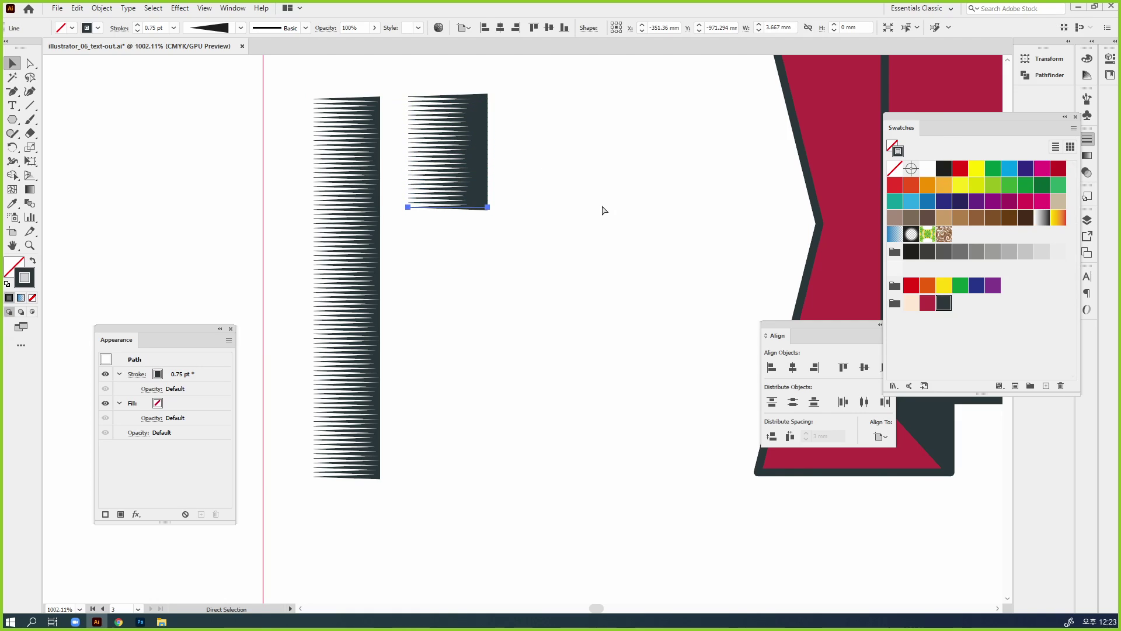
key("ctrl+d")
key("ctrl+d")
key("ctrl+d")
key("ctrl+d")
key("ctrl+d")
key("ctrl+d")
key("ctrl+d")
key("ctrl+d")
key("ctrl+d")
key("ctrl+d")
key("ctrl+d")
key("ctrl+d")
key("ctrl+d")
key("ctrl+d")
key("ctrl+d")
key("ctrl+d")
key("ctrl+d")
key("ctrl+d")
key("ctrl+d")
key("ctrl+d")
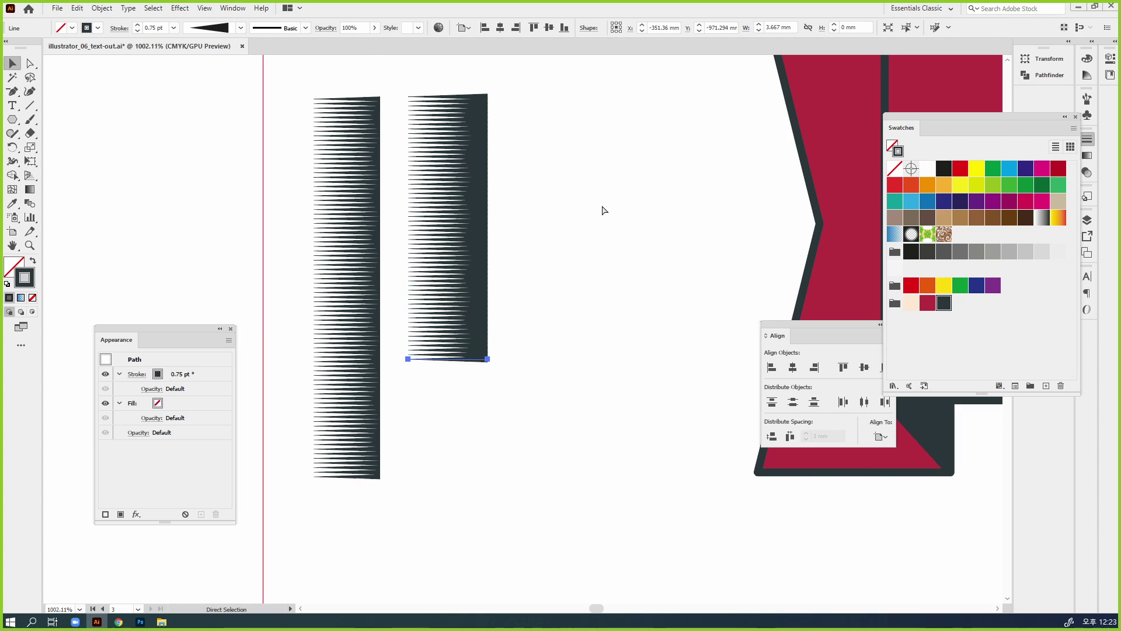
key("ctrl+d")
key("ctrl+d")
key("ctrl+d")
key("ctrl+d")
key("ctrl+d")
key("ctrl+d")
key("ctrl+d")
key("ctrl+d")
key("ctrl+d")
key("ctrl+d")
key("ctrl+d")
key("ctrl+d")
key("ctrl+d")
key("ctrl+d")
key("ctrl+d")
key("ctrl+d")
key("ctrl+d")
key("ctrl+d")
key("ctrl+d")
key("ctrl+d")
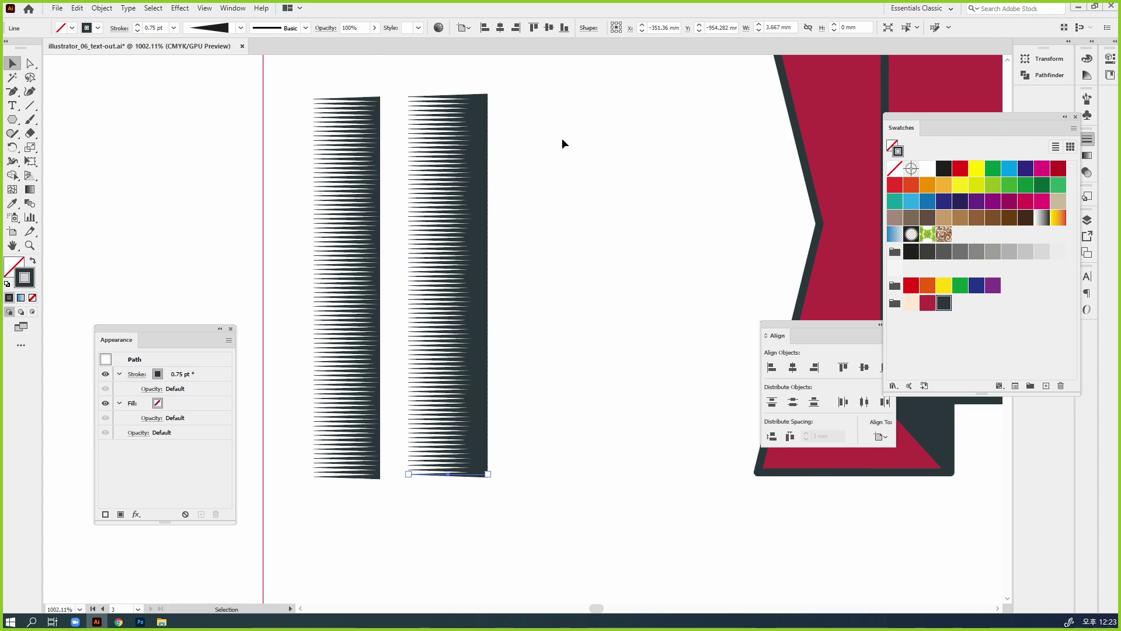
Step: Group the column of tapered lines and the column of thin triangles as two separate groups
left_click_drag(512, 84, 455, 535)
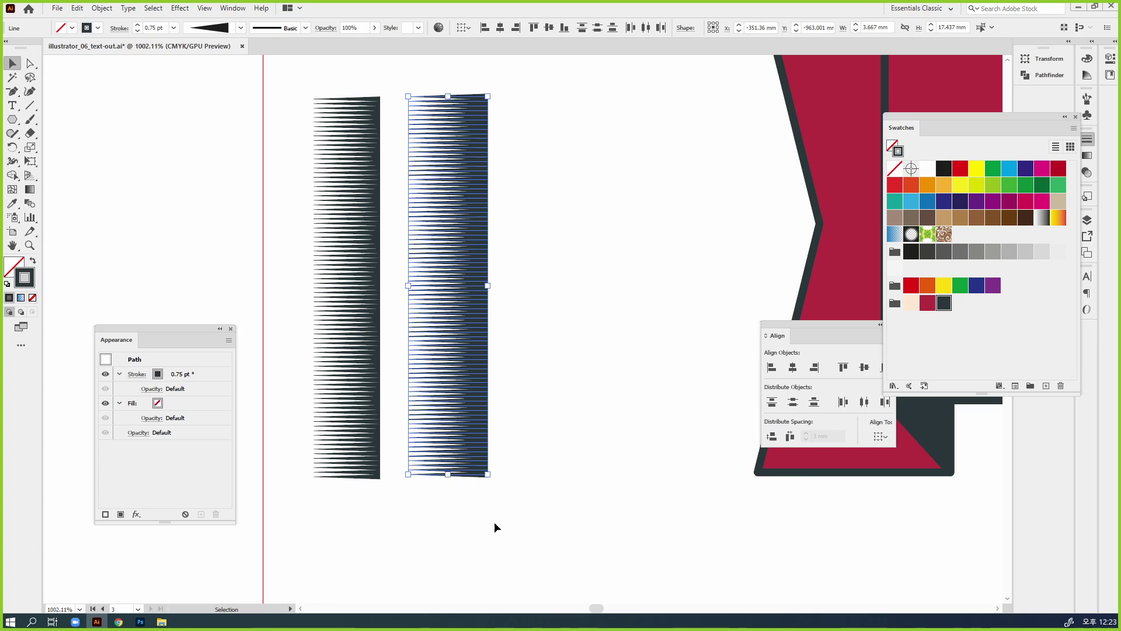
key("ctrl+g")
left_click_drag(365, 512, 304, 83)
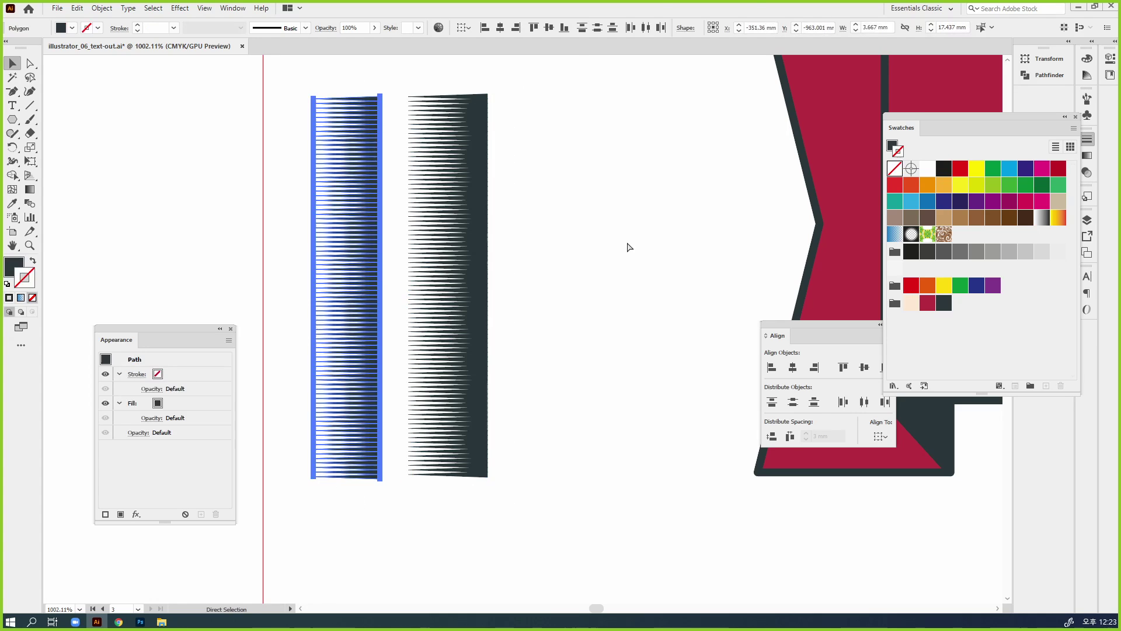
key("ctrl+minus")
key("ctrl+minus")
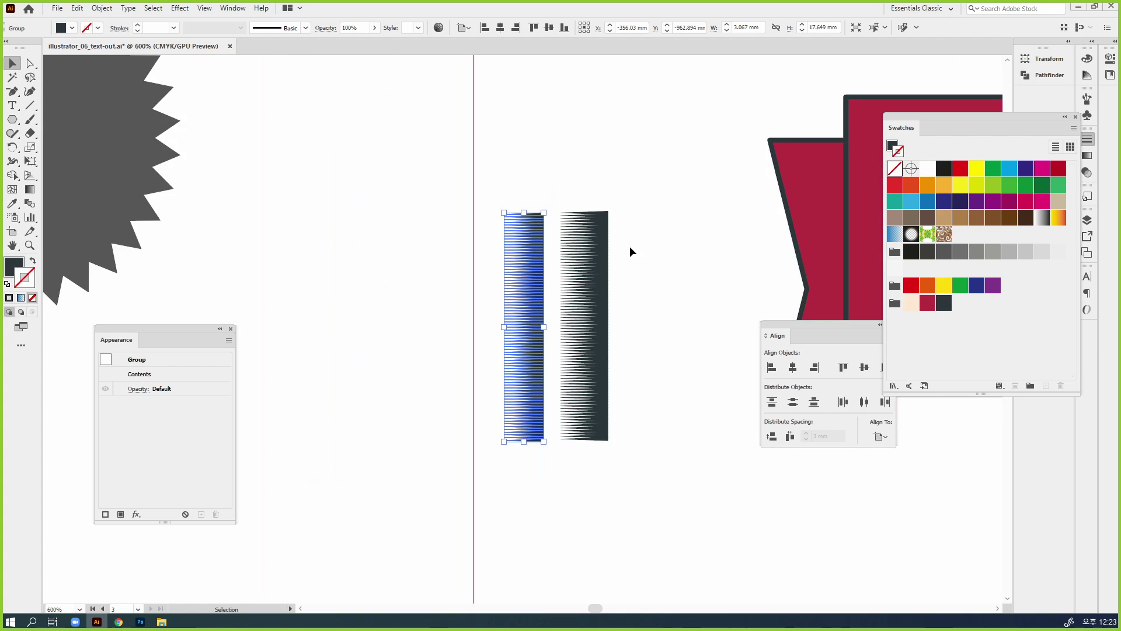
Step: Move the tapered-line group onto the ribbon's left tail and resize it to about 5 mm wide and 22.82 mm tall
left_click_drag(671, 263, 449, 229)
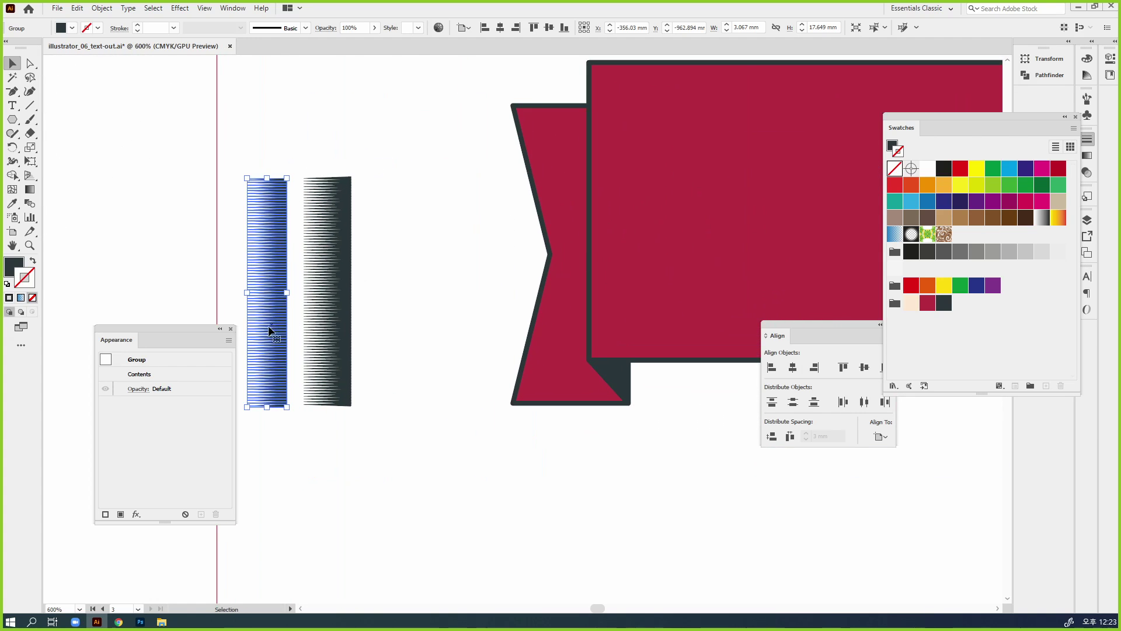
left_click_drag(270, 330, 600, 327)
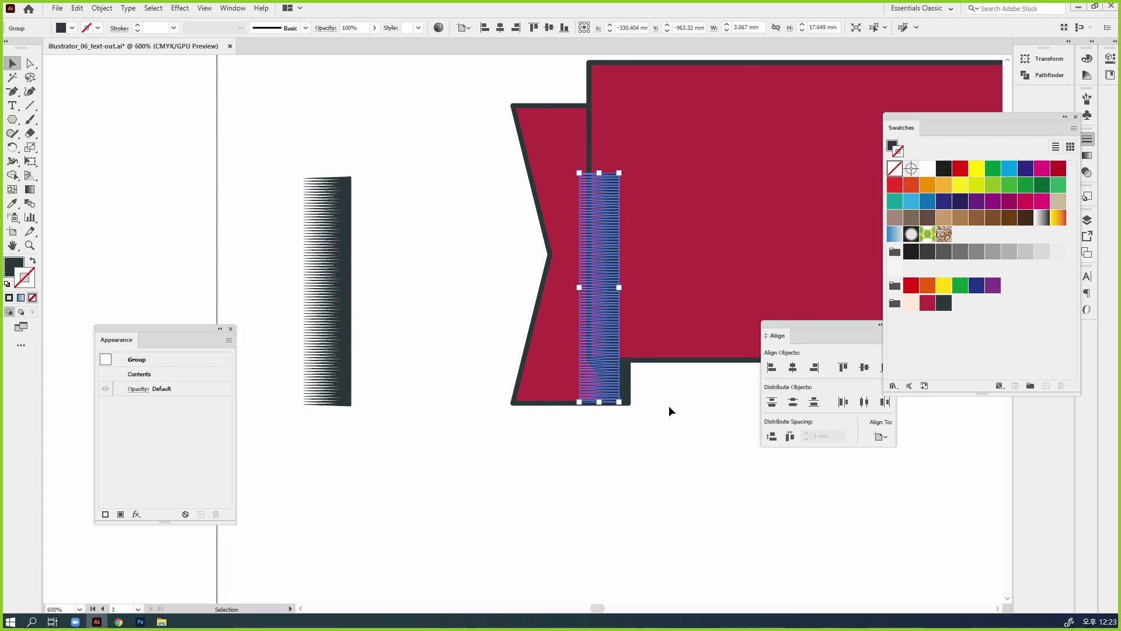
left_click_drag(619, 286, 629, 287)
left_click_drag(604, 173, 605, 106)
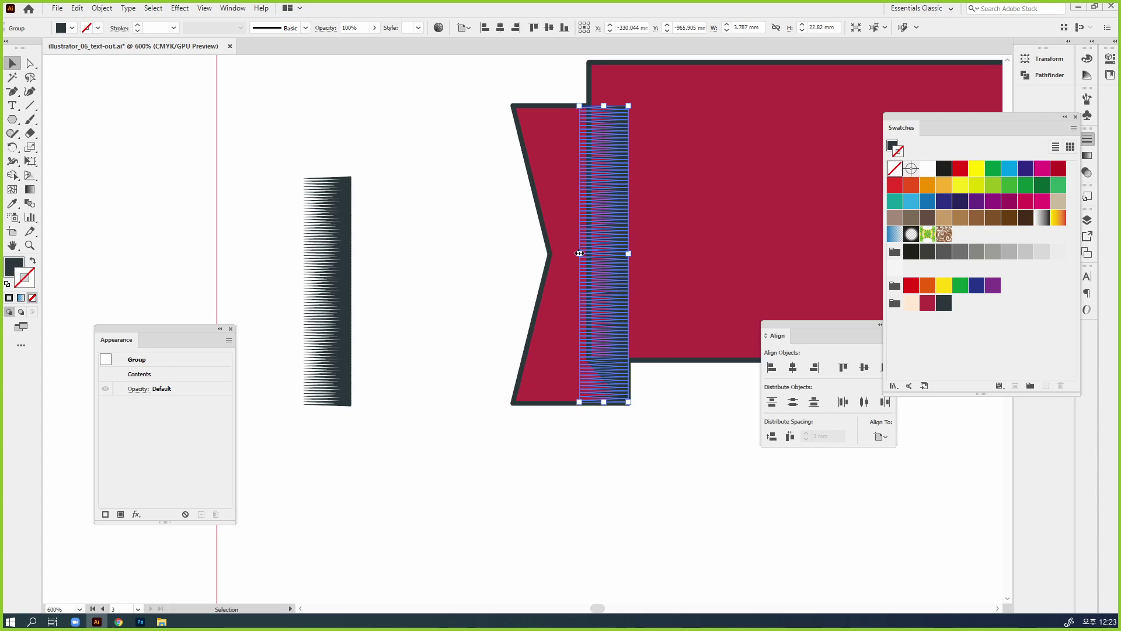
left_click_drag(580, 253, 562, 253)
Step: Send the left tail and its spike shading behind the banner's front band, keeping the spikes above the tail
left_click(666, 490)
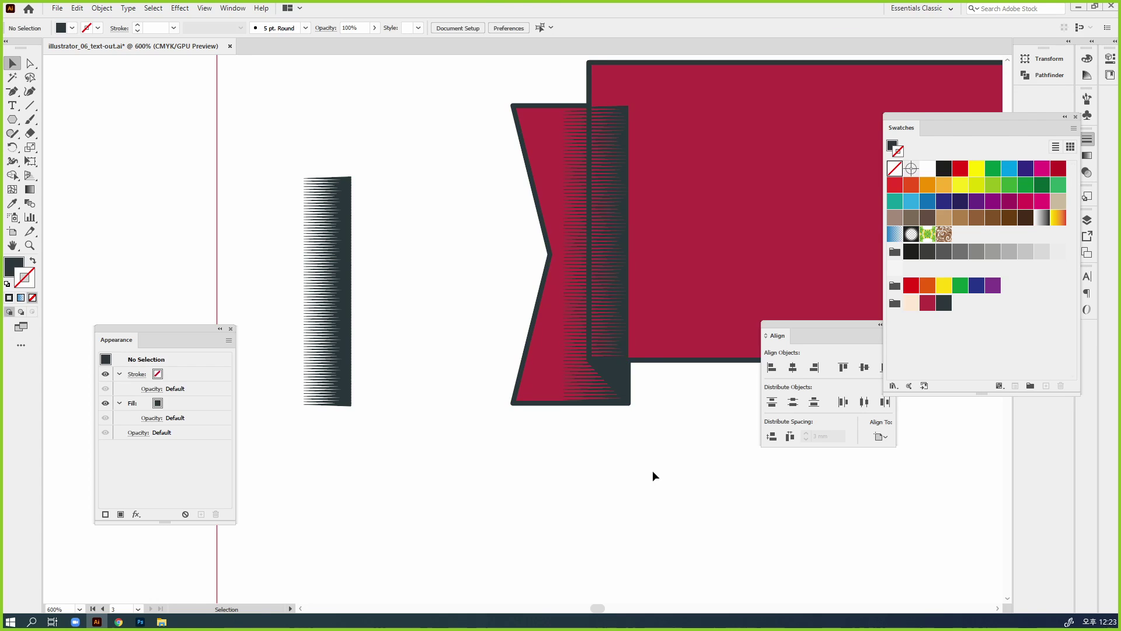
left_click_drag(653, 471, 422, 351)
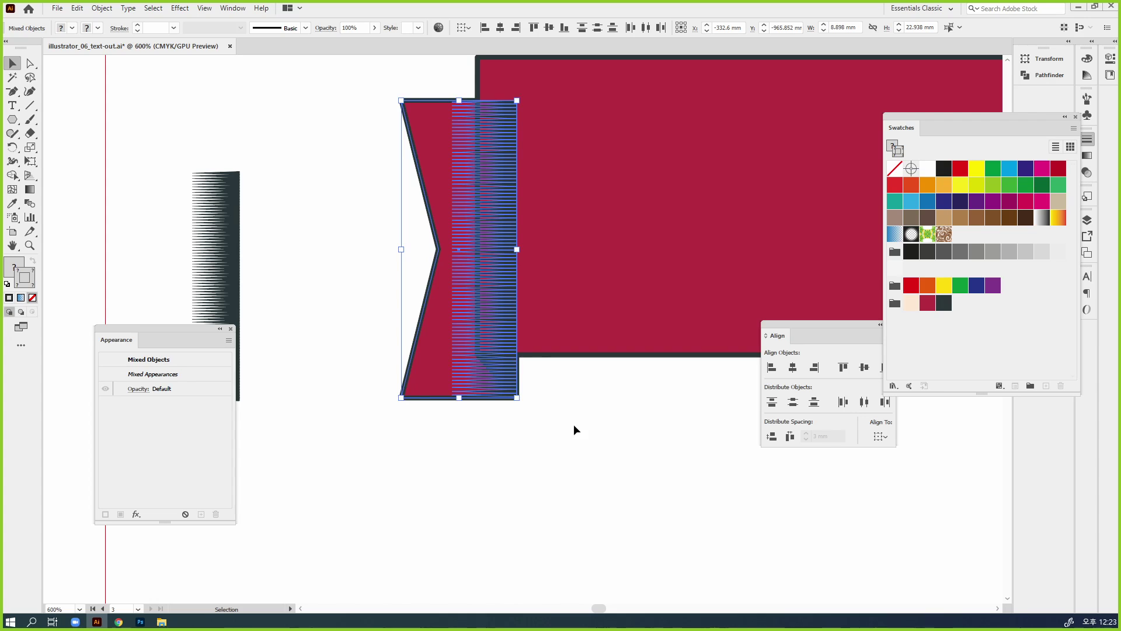
left_click(573, 424)
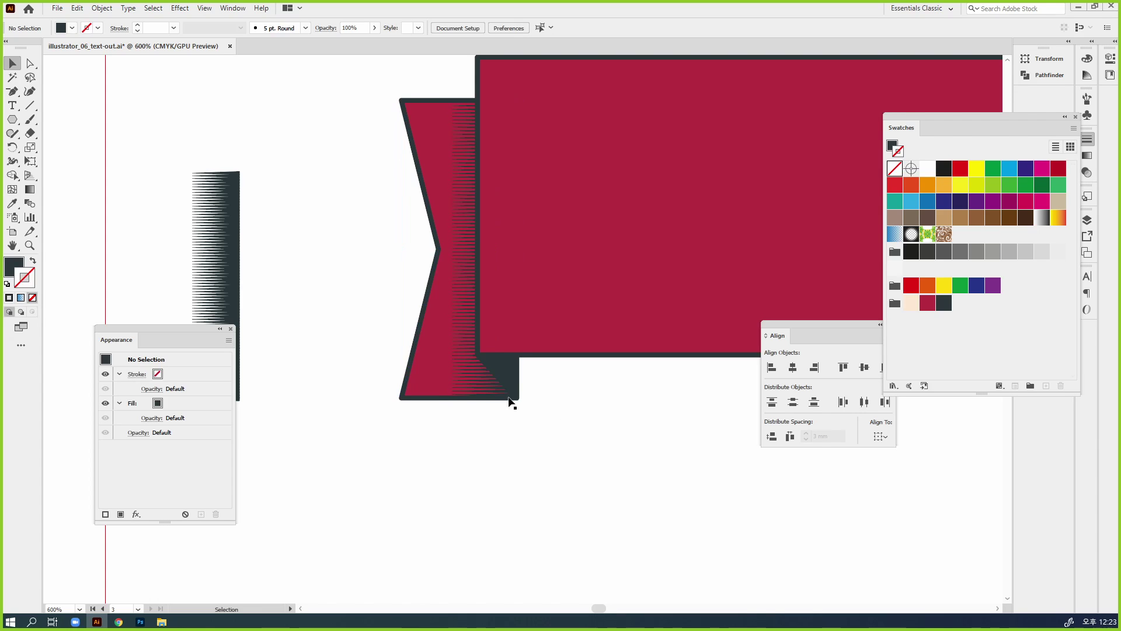
Step: Copy the left tail's spike shading, mirror it horizontally and align it with the inner edge of the right tail
left_click_drag(511, 397, 628, 151)
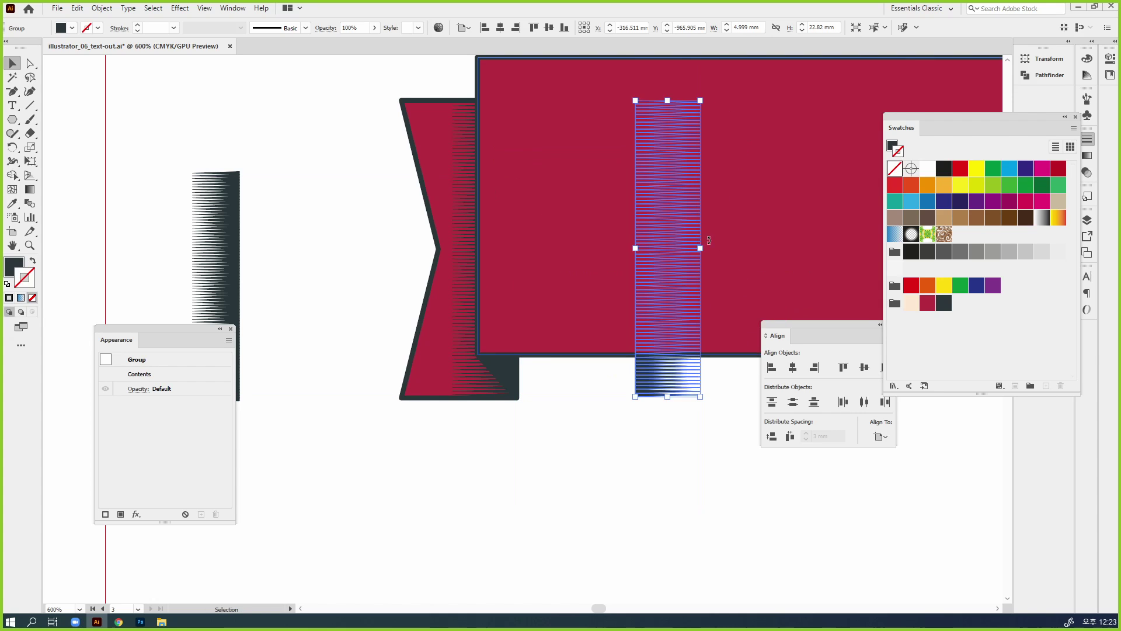
left_click_drag(718, 227, 173, 154)
left_click_drag(109, 310, 315, 360)
left_click_drag(314, 318, 720, 320)
left_click(597, 310, "shift")
left_click(778, 366)
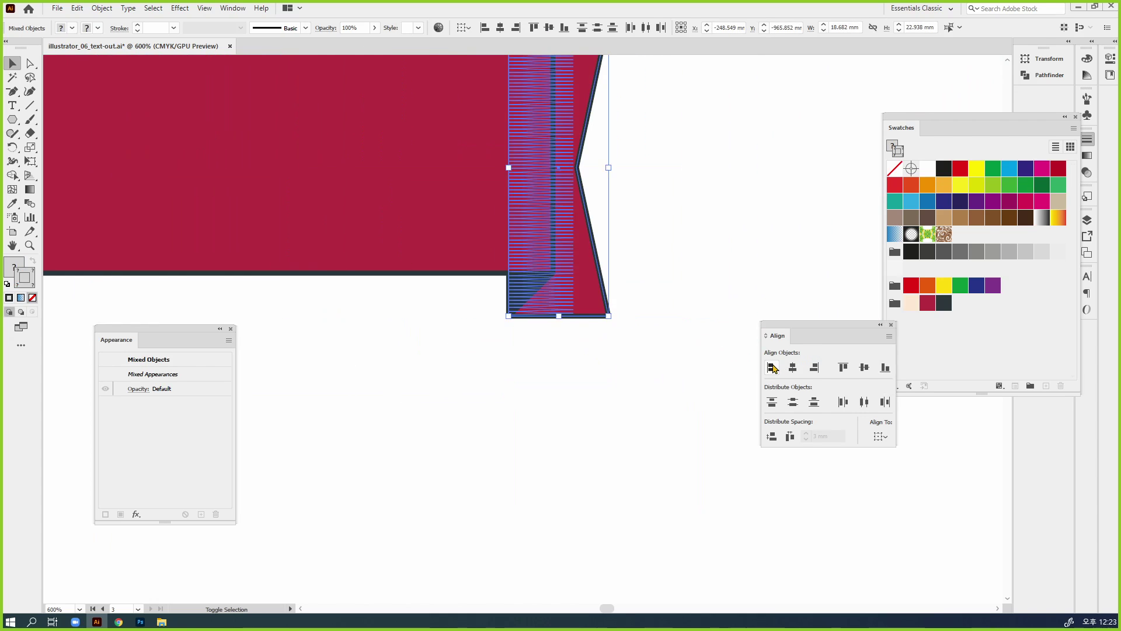
Step: Send the right spike shading behind the front band, with the right tail at the very back
left_click(692, 413)
left_click(588, 298)
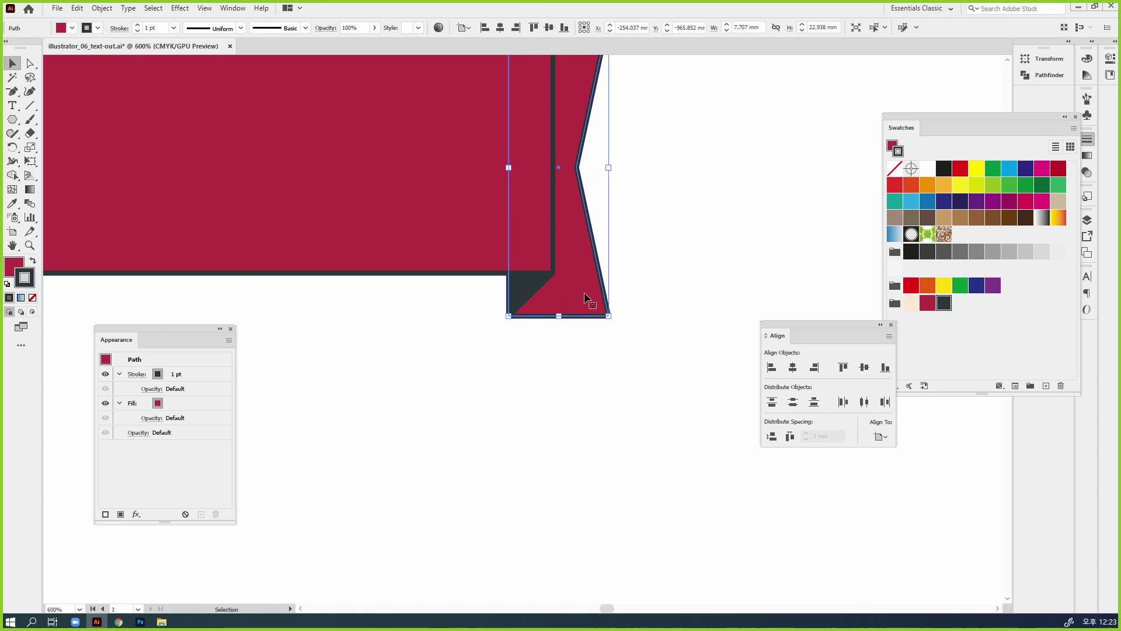
key("ctrl+shift+bracketleft")
left_click(717, 434)
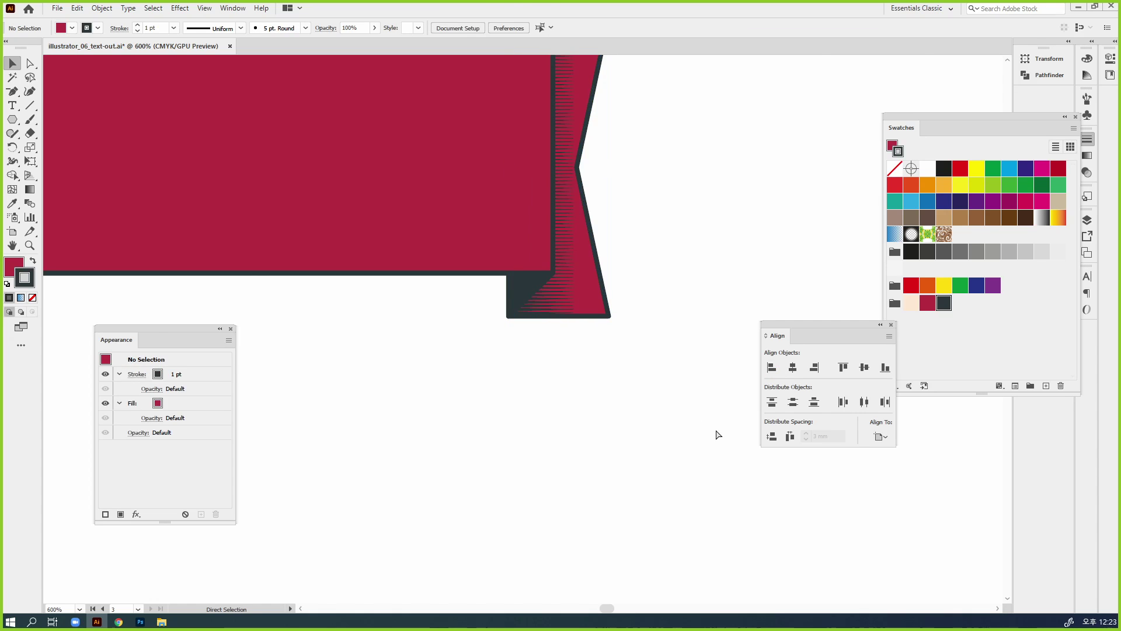
Step: Select all parts of the shaded ribbon banner and group them
key("ctrl+minus")
key("ctrl+minus")
left_click_drag(596, 412, 789, 374)
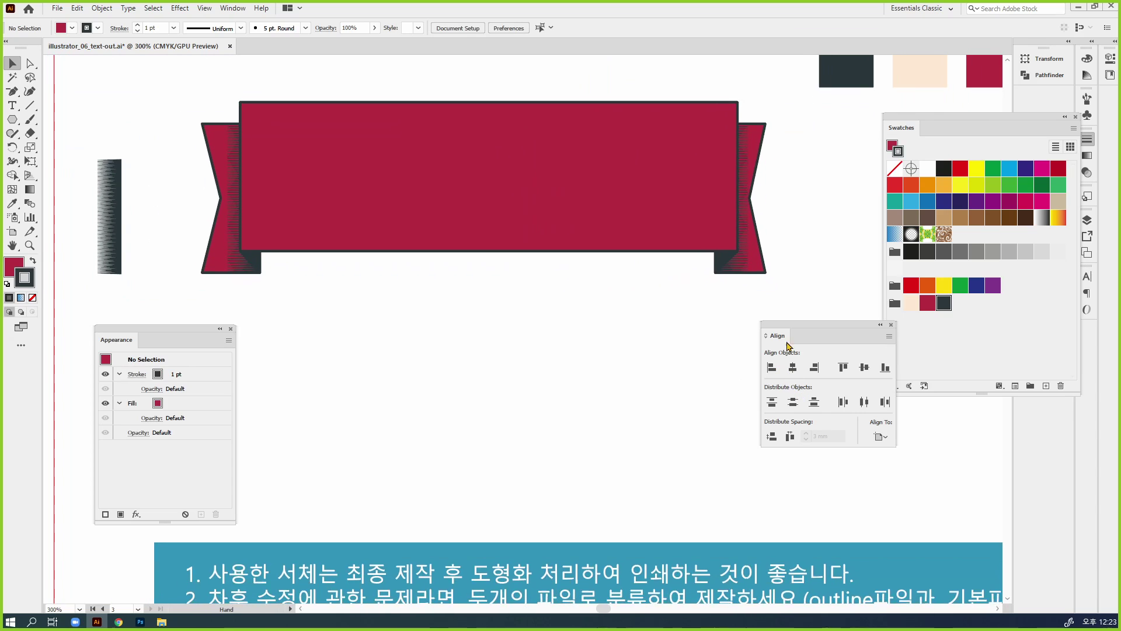
left_click_drag(783, 286, 169, 167)
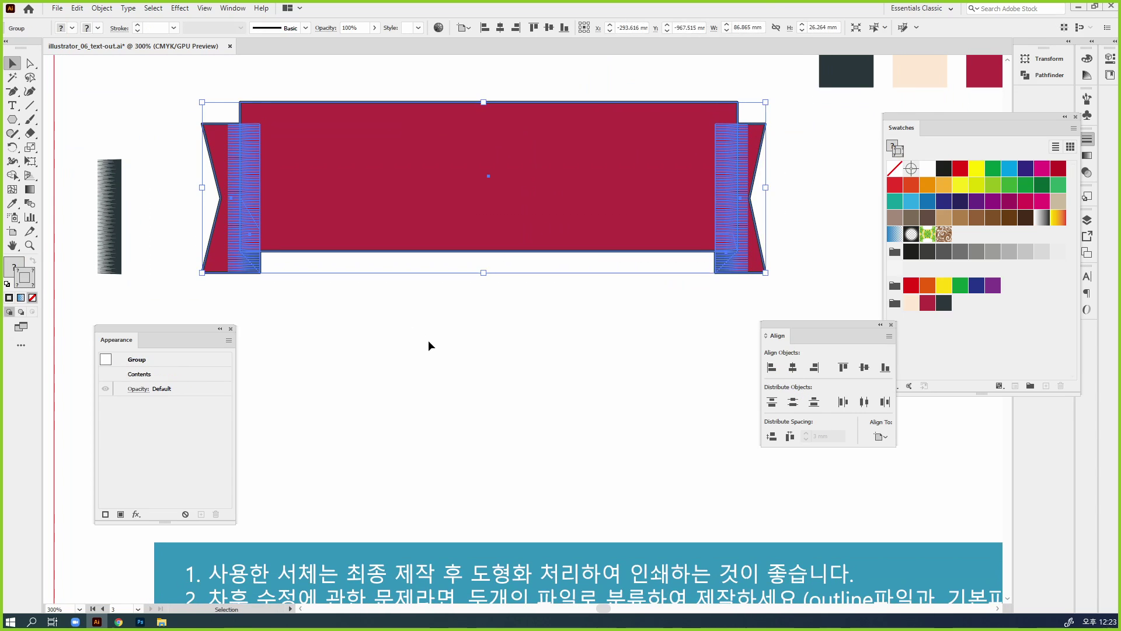
left_click(567, 431)
Step: Show all hidden objects to bring back the round badge behind the banner
key("ctrl+alt+3")
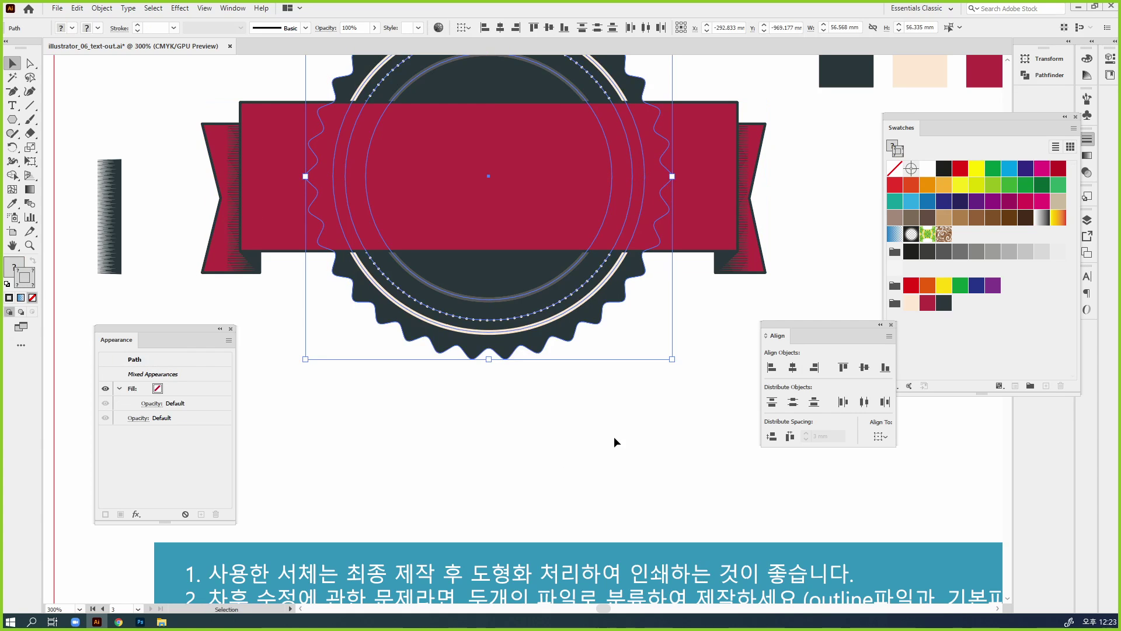
left_click(614, 436)
left_click_drag(645, 426, 742, 502)
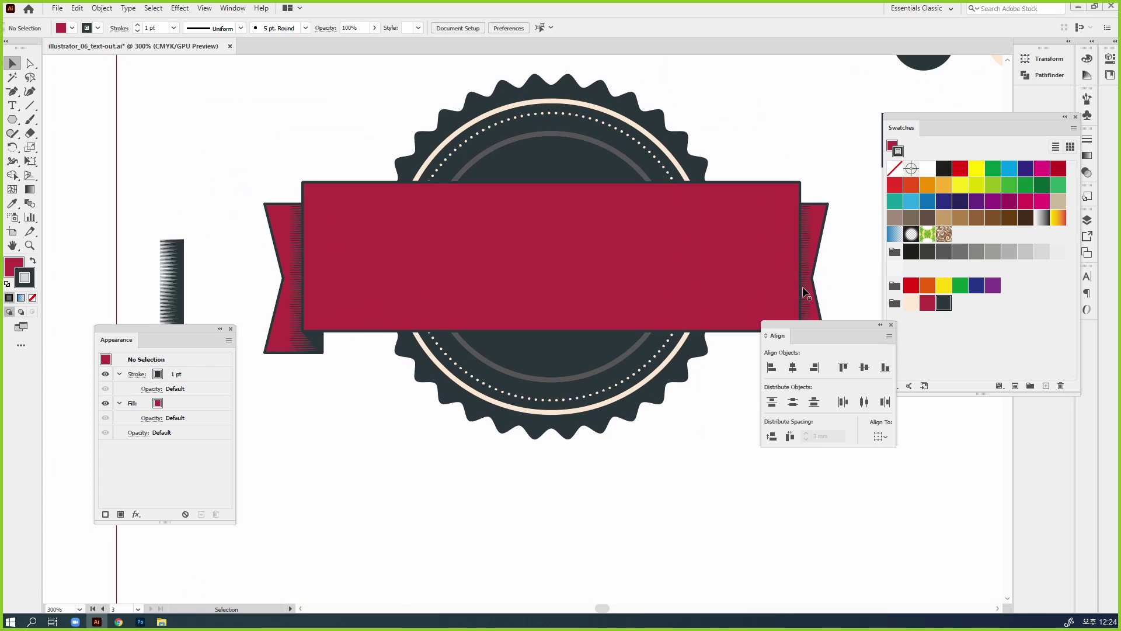
Step: Dock the floating Swatches and Align panels back into the panel area
left_click_drag(1001, 121, 1088, 97)
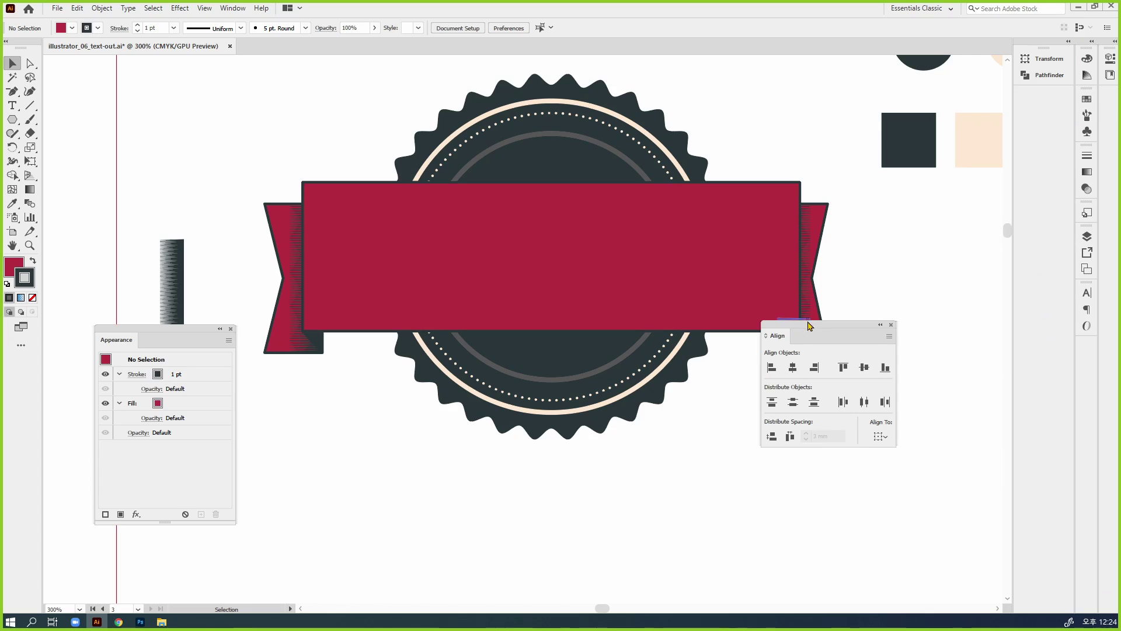
left_click_drag(809, 325, 1046, 76)
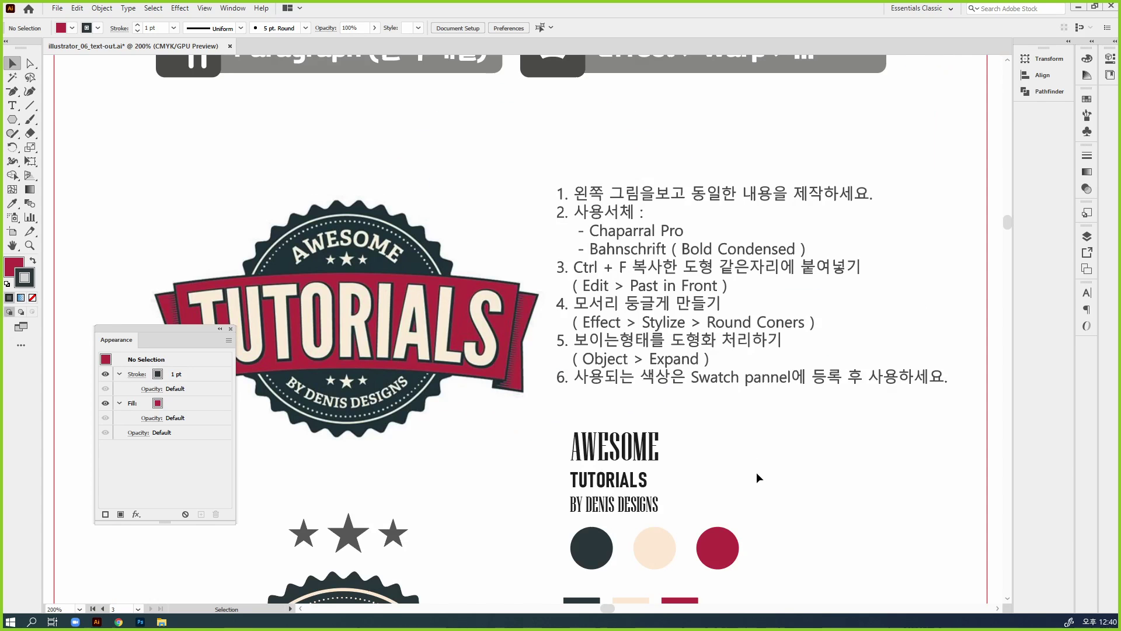
Step: Ungroup the ribbon banner so the parts at its lower right fold can be selected individually
left_click(757, 472)
scroll(759, 464, "down", 11)
left_click_drag(648, 424, 881, 391)
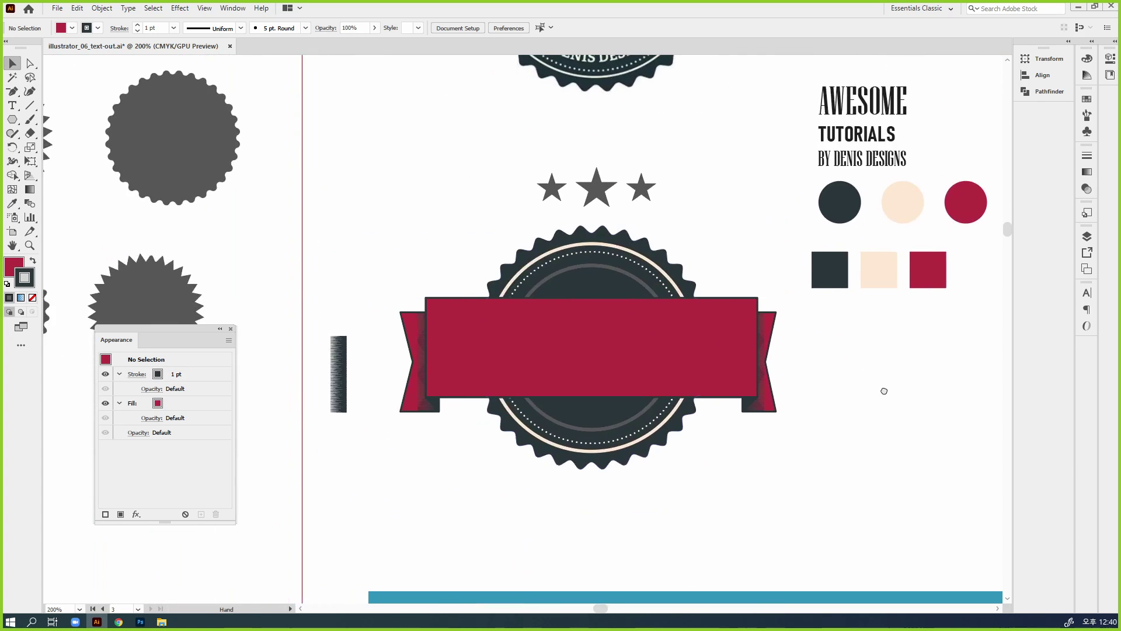
left_click(698, 374)
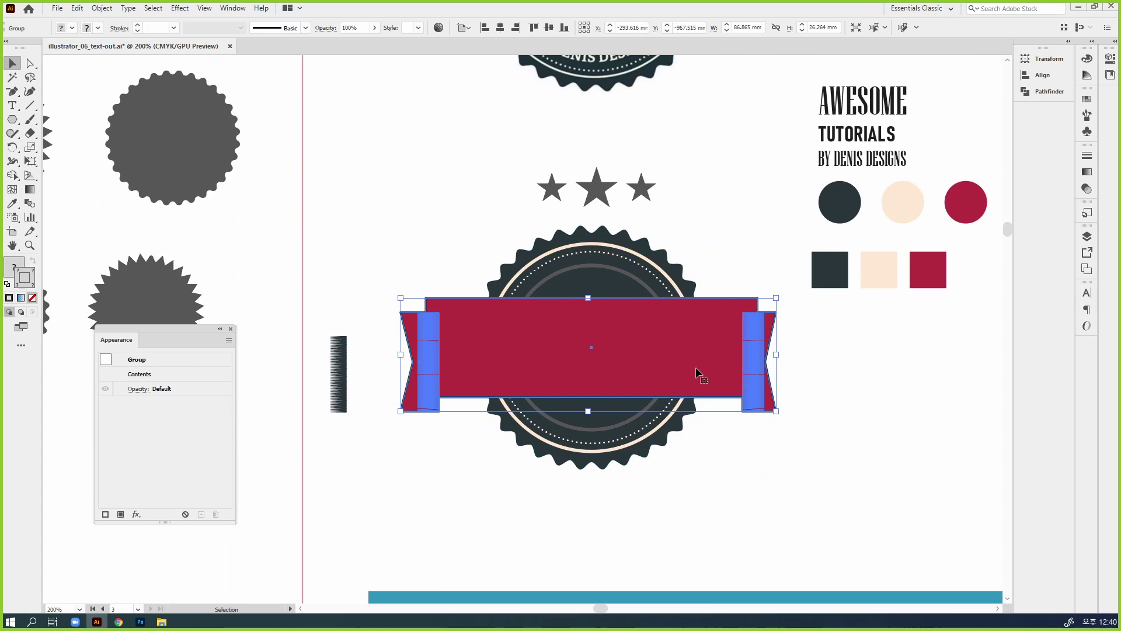
left_click(623, 353, "ctrl")
left_click_drag(411, 323, 549, 281)
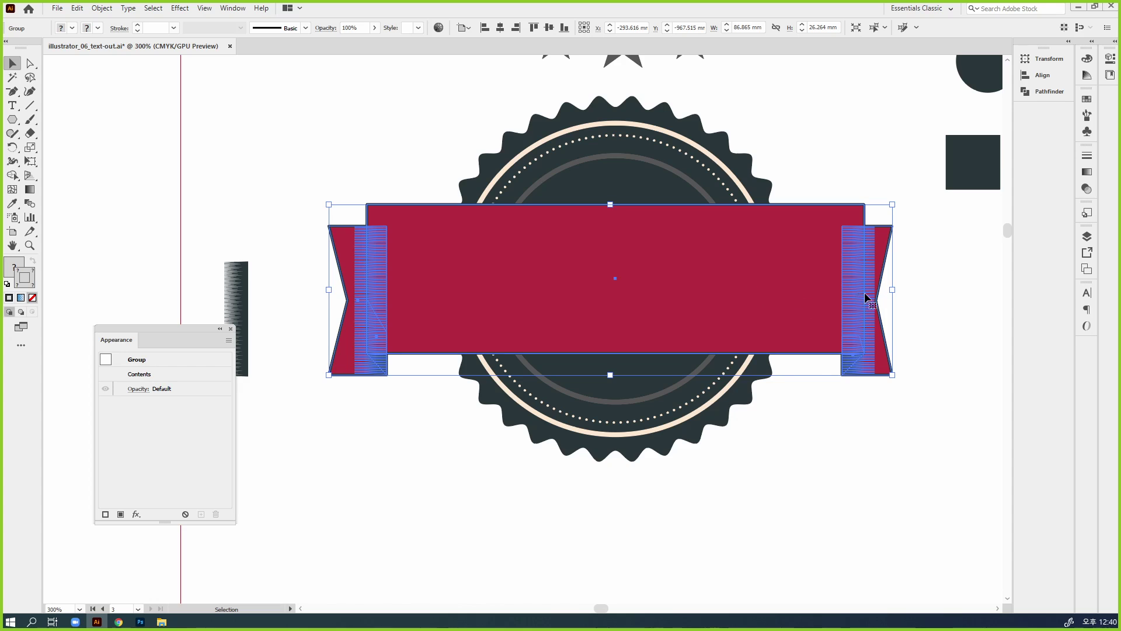
left_click(974, 354)
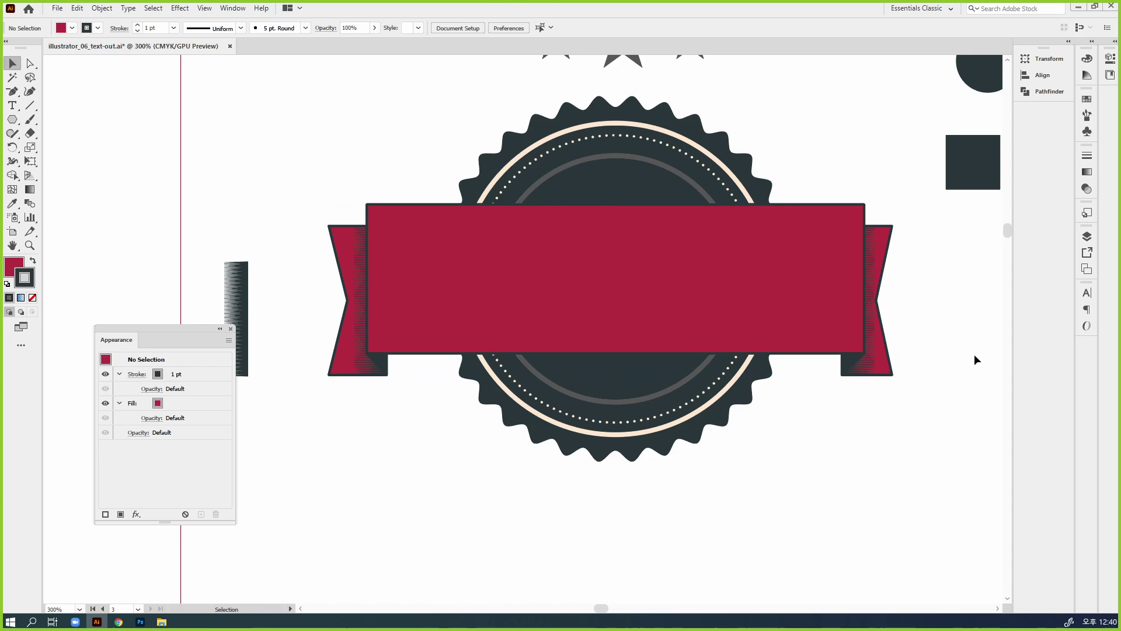
key("ctrl+space")
left_click_drag(841, 210, 953, 318)
left_click_drag(853, 375, 723, 192)
left_click_drag(682, 261, 822, 390)
left_click_drag(829, 383, 666, 237)
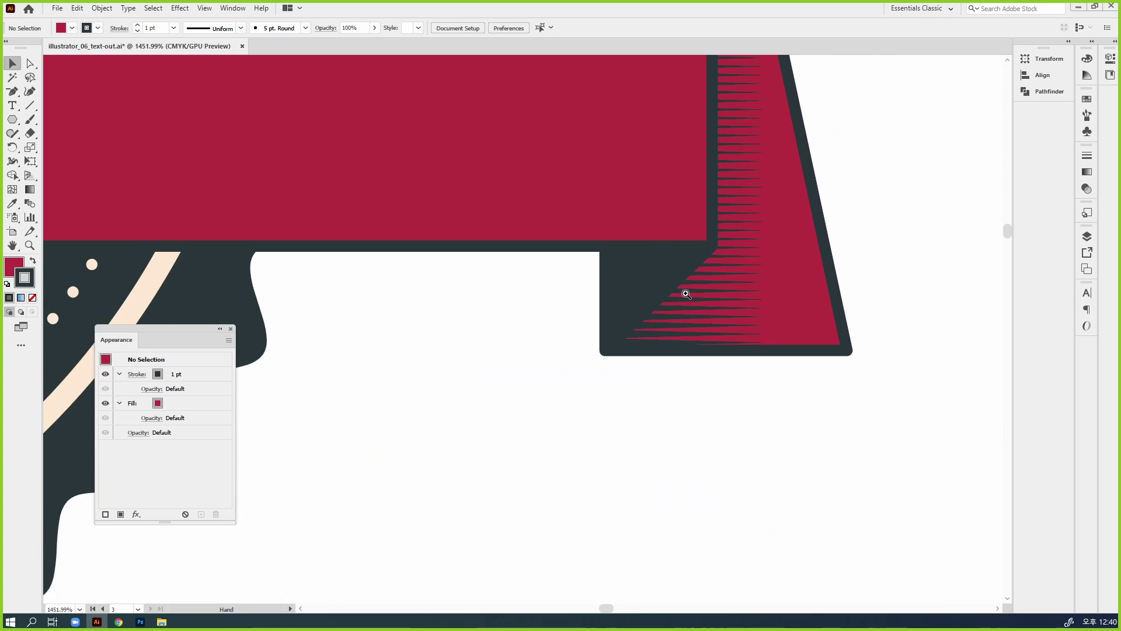
left_click_drag(688, 292, 809, 411)
left_click(598, 309)
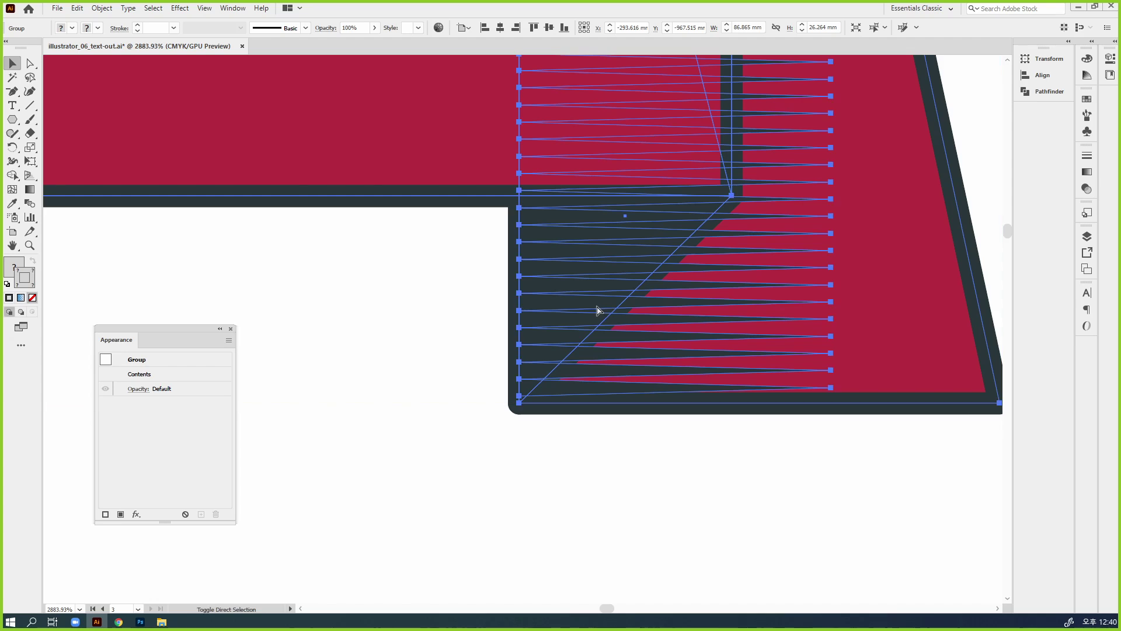
left_click(643, 481)
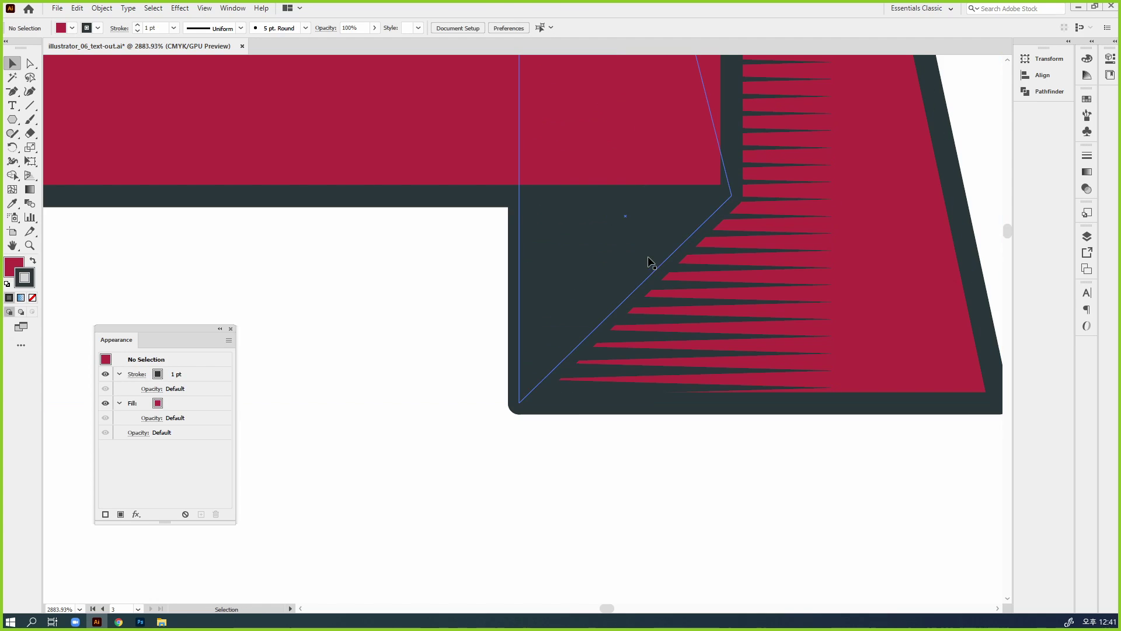
left_click_drag(613, 296, 459, 341)
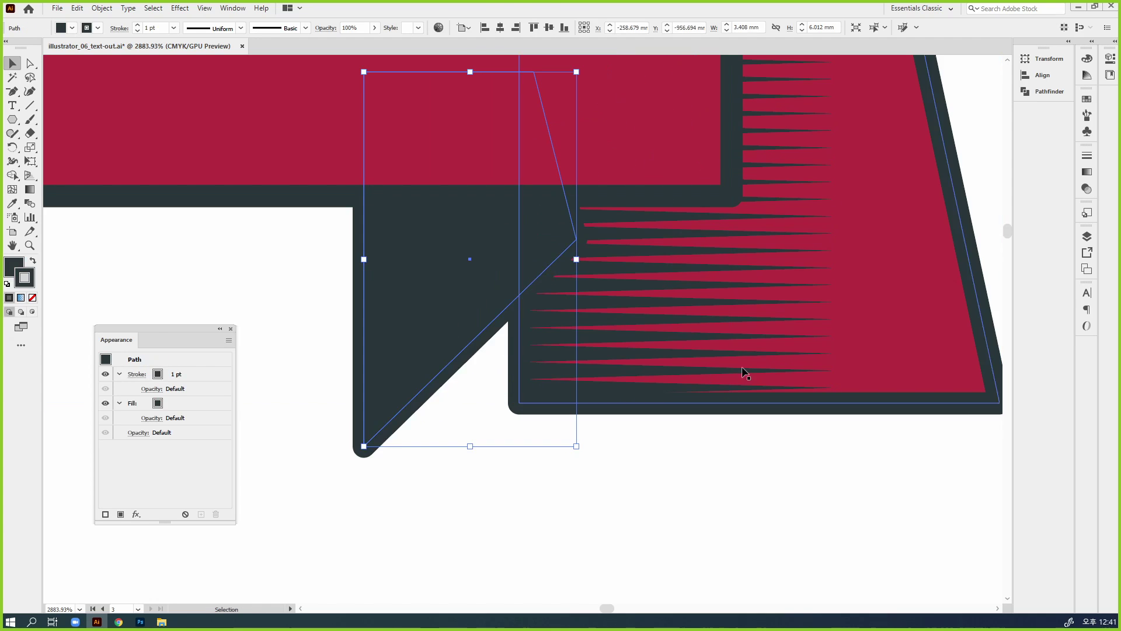
key("ctrl+z")
left_click(694, 468)
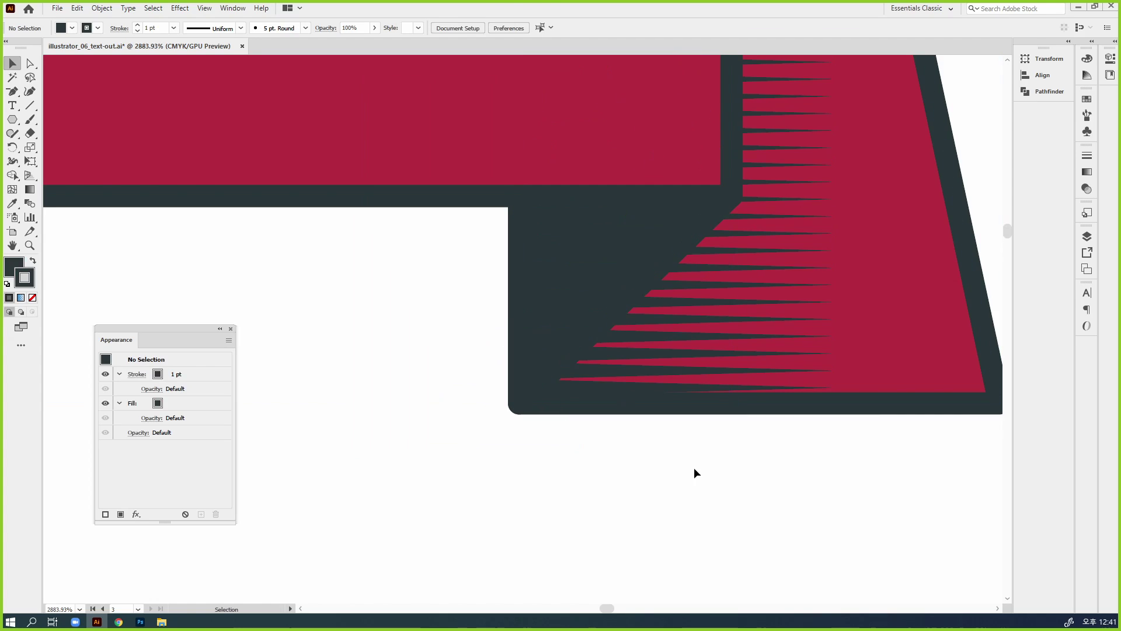
left_click(552, 271)
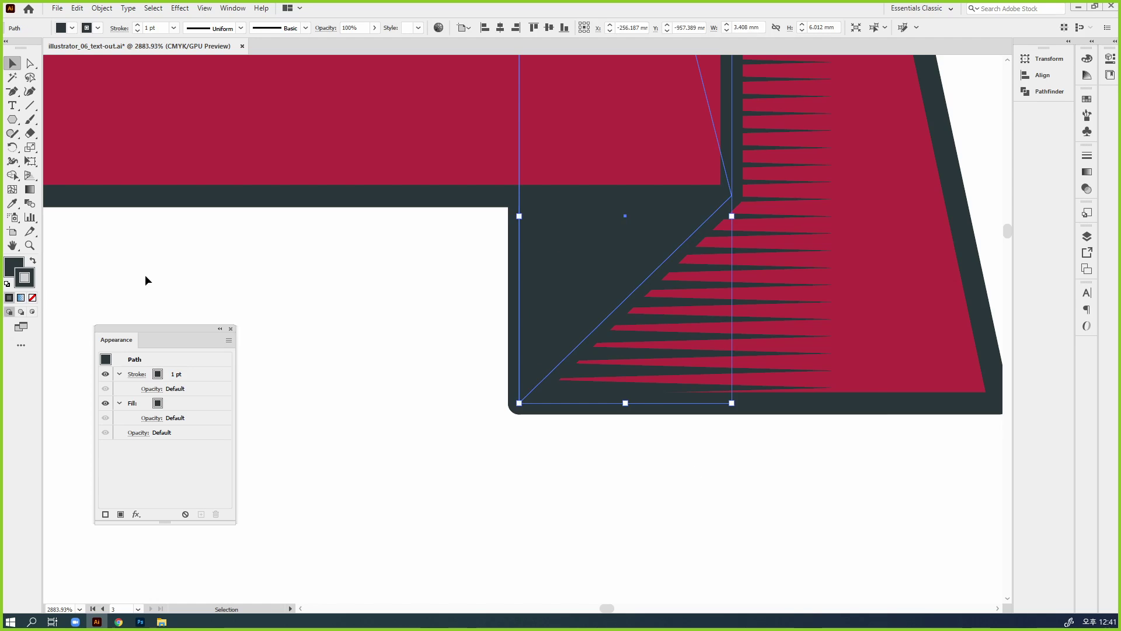
left_click(32, 298)
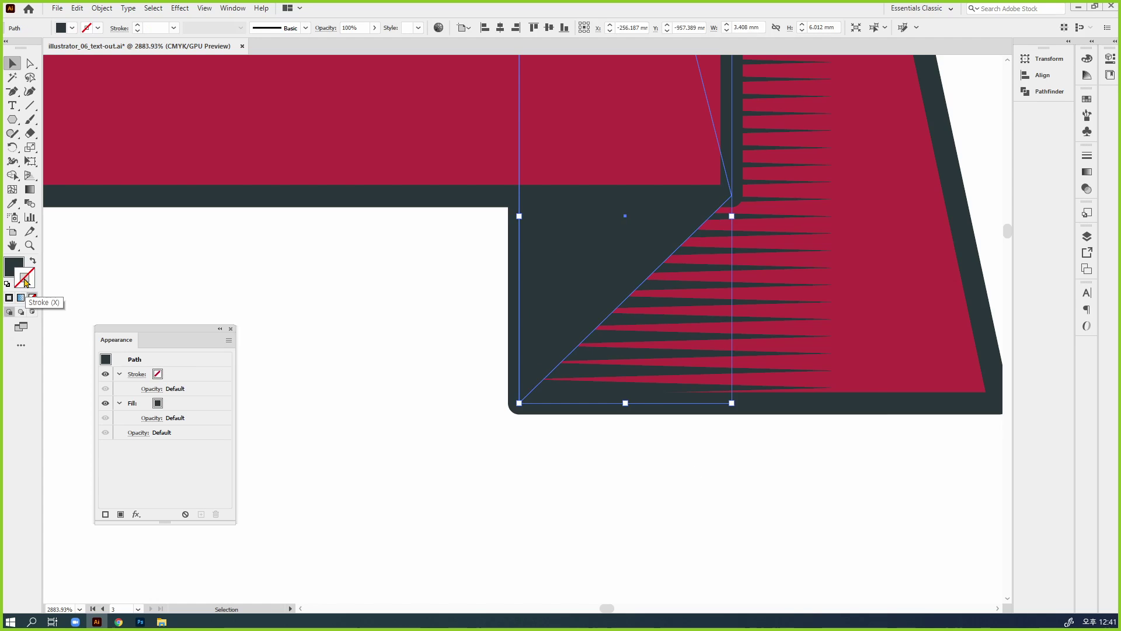
left_click(438, 376)
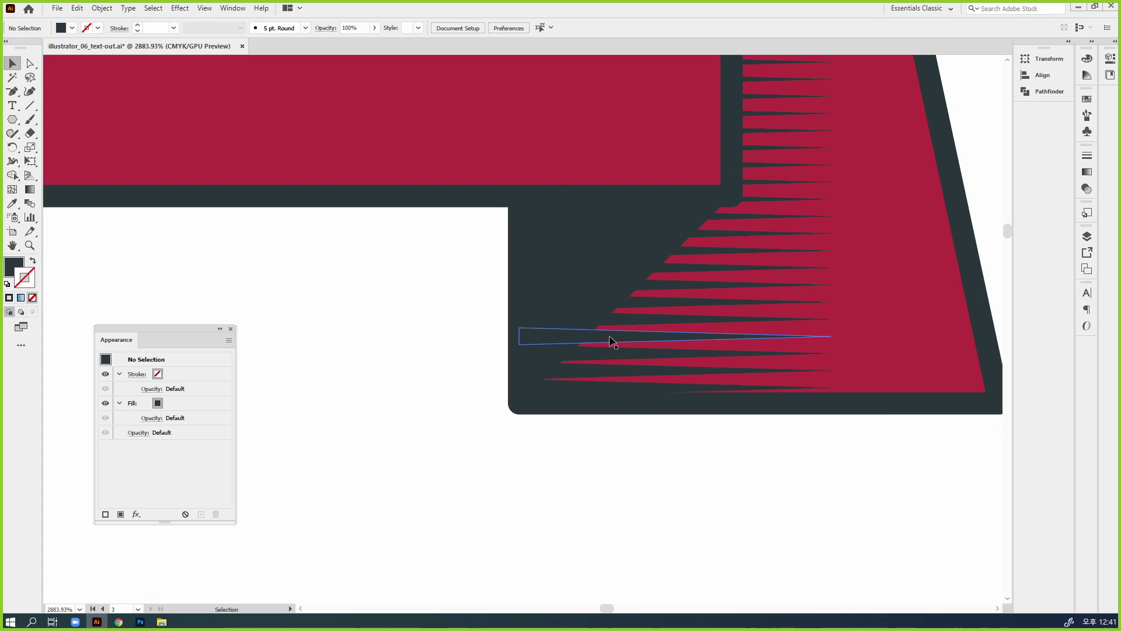
left_click(549, 275)
key("ctrl+z")
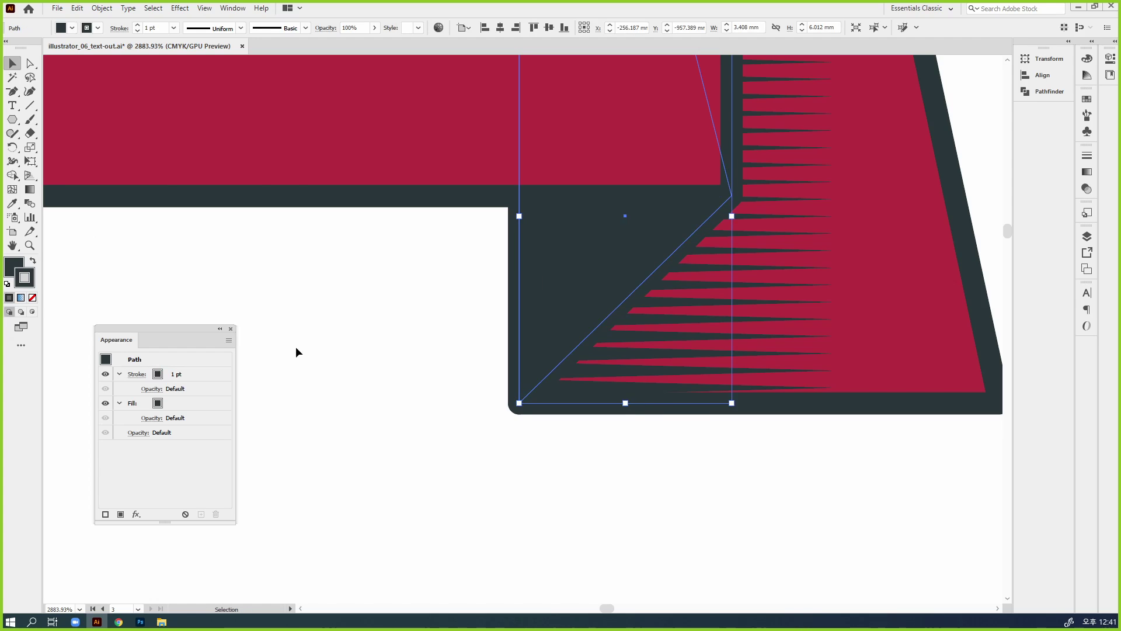
left_click(386, 534)
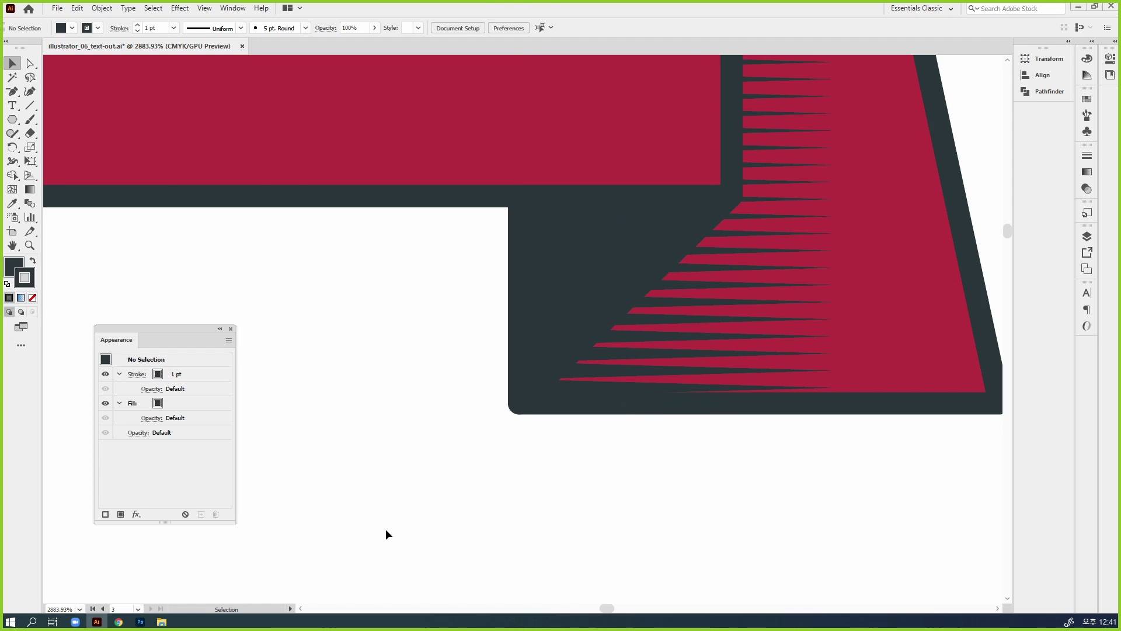
Step: Remove the stroke from the dark fold shape beside the banner's right tail, keeping its dark fill
left_click_drag(755, 398, 677, 378)
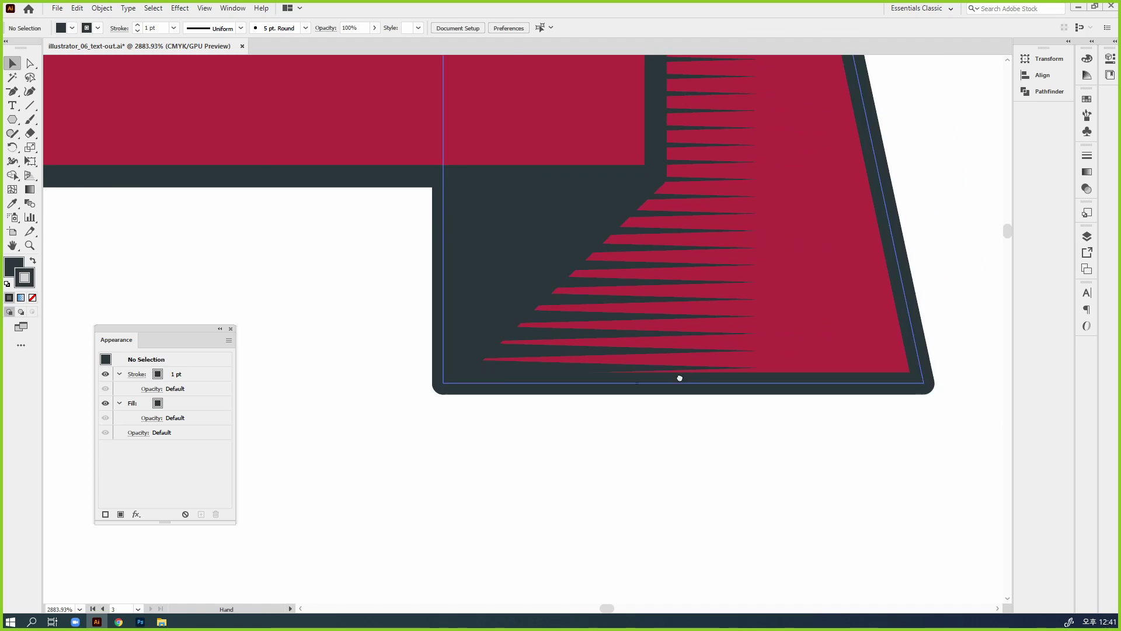
left_click(529, 258)
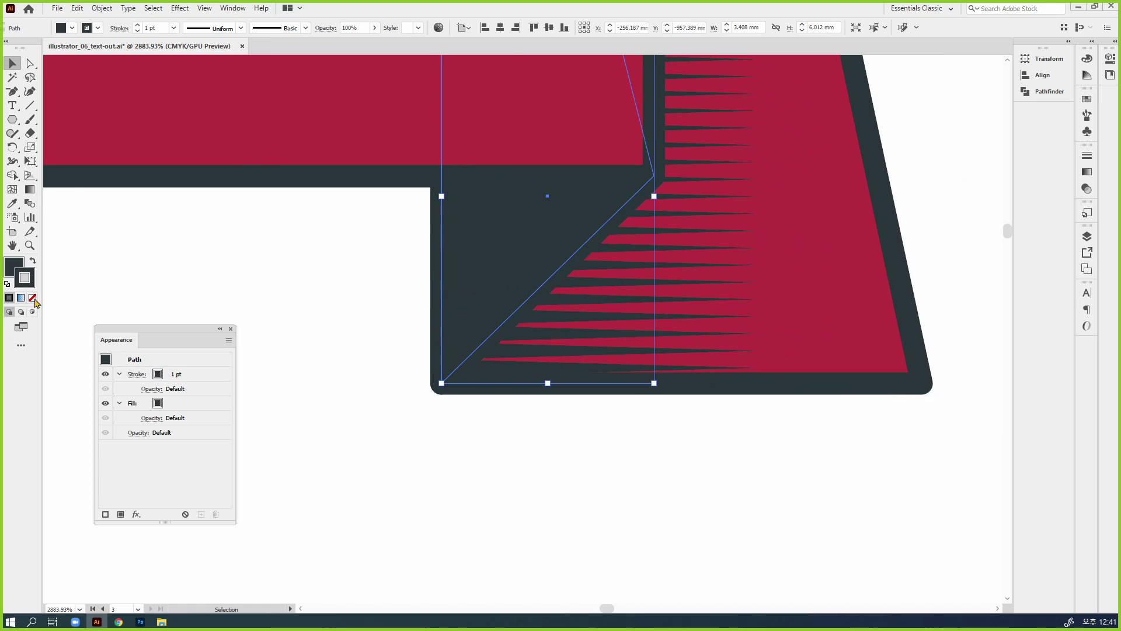
left_click(30, 297)
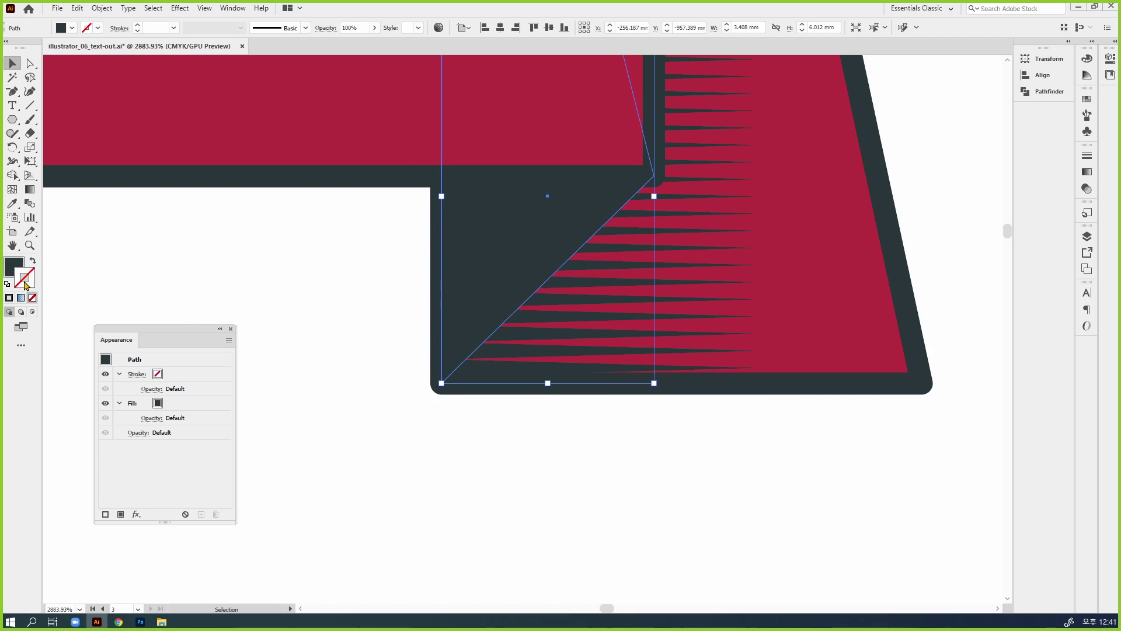
left_click(10, 269)
left_click(339, 228)
Step: Align the 1 pt strokes of the front banner rectangle and the slanted tail shape to the inside of their paths
left_click(511, 123)
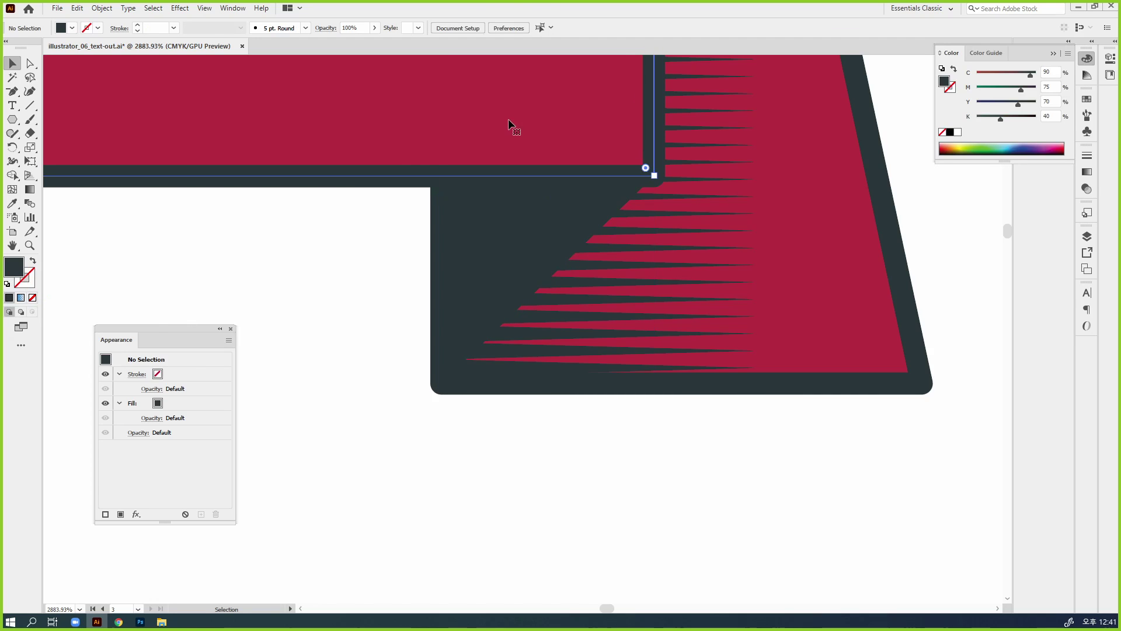
left_click(924, 282)
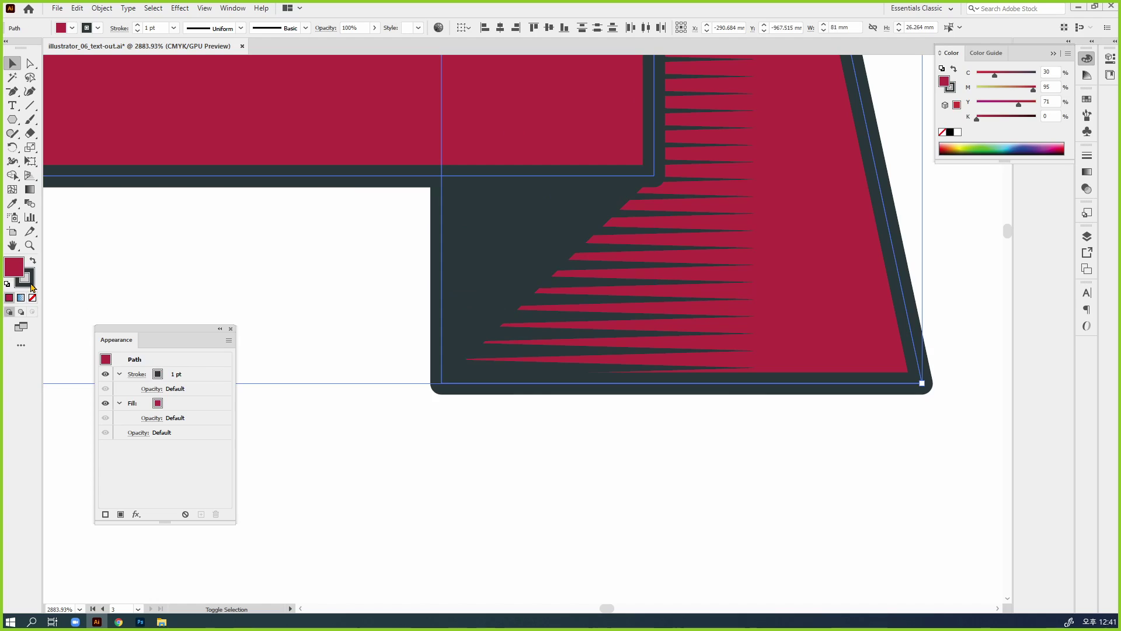
left_click(1086, 157)
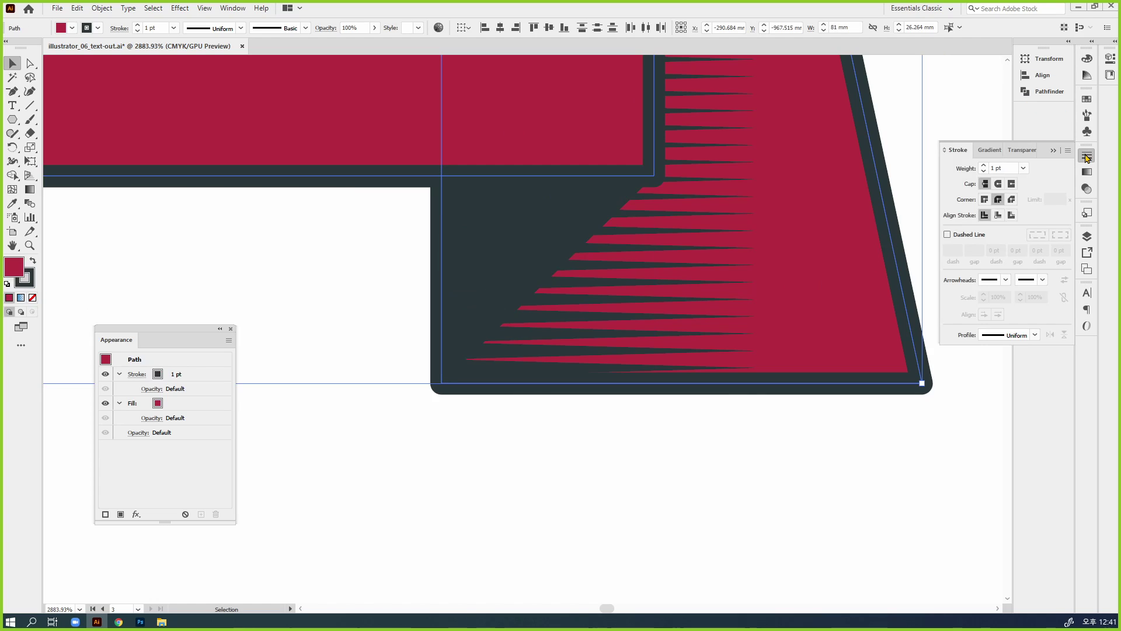
left_click(999, 215)
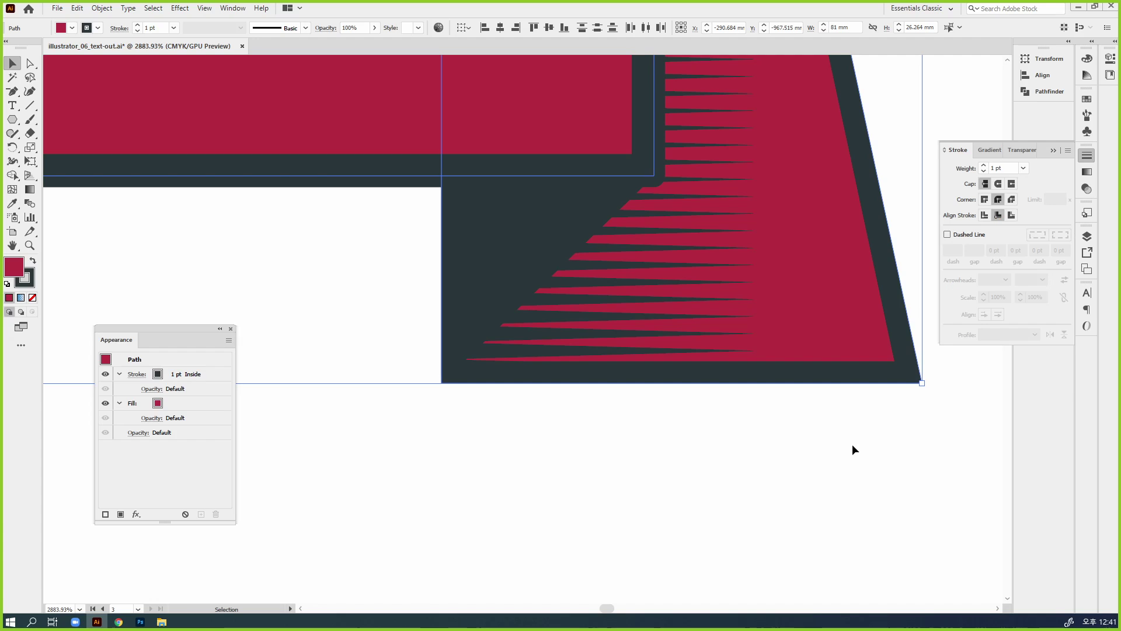
left_click(930, 409)
Step: Compare centred and inside stroke alignment on the front banner rectangle, and examine the outlines up to the banner's upper right corner
left_click(551, 257)
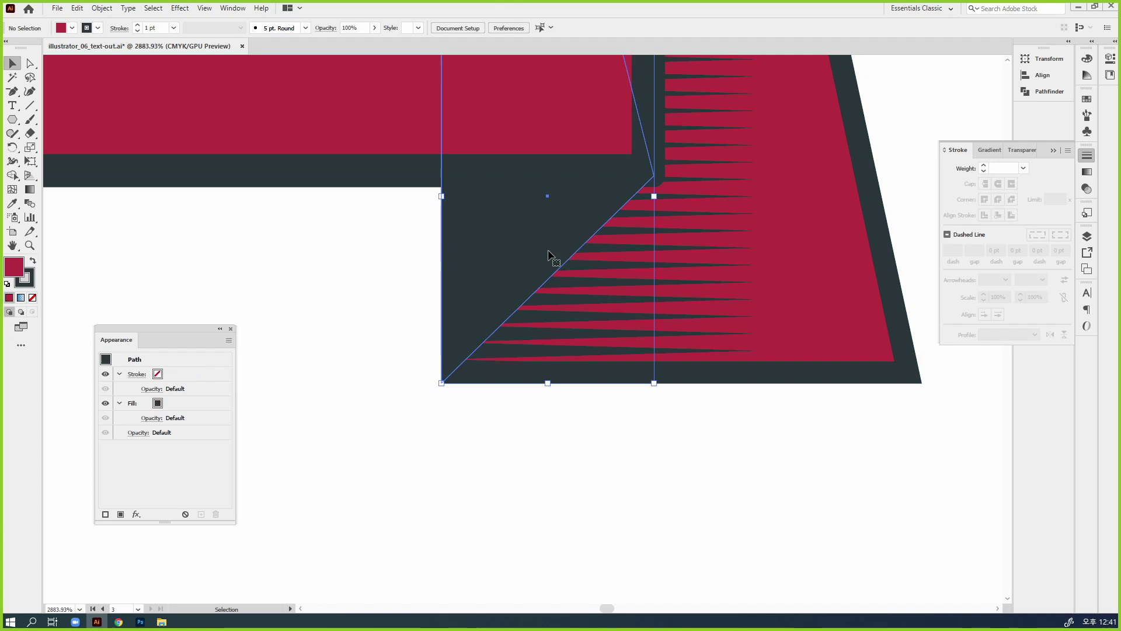
left_click(391, 110)
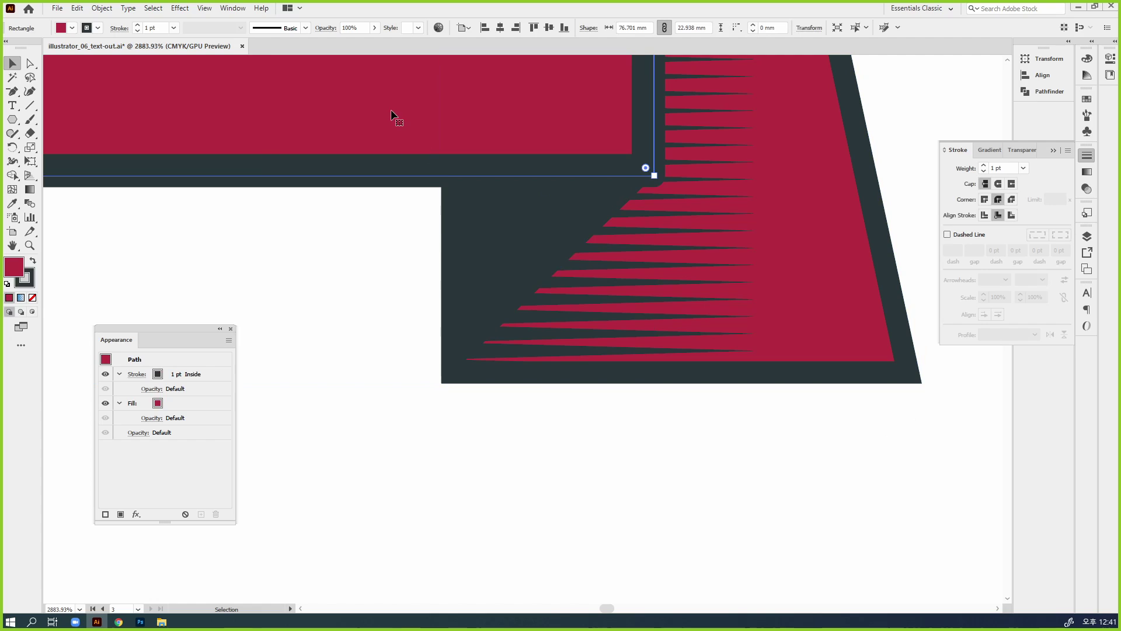
left_click(984, 217)
left_click(995, 216)
left_click_drag(621, 245, 636, 556)
left_click_drag(608, 351, 596, 538)
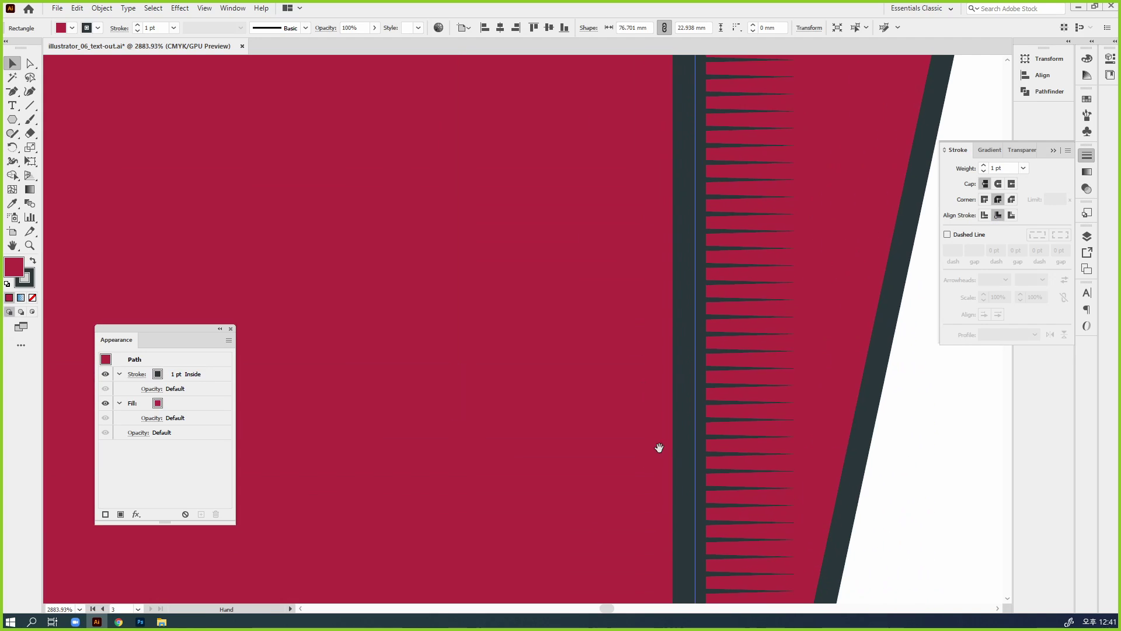
left_click_drag(659, 447, 642, 595)
left_click_drag(622, 212, 600, 308)
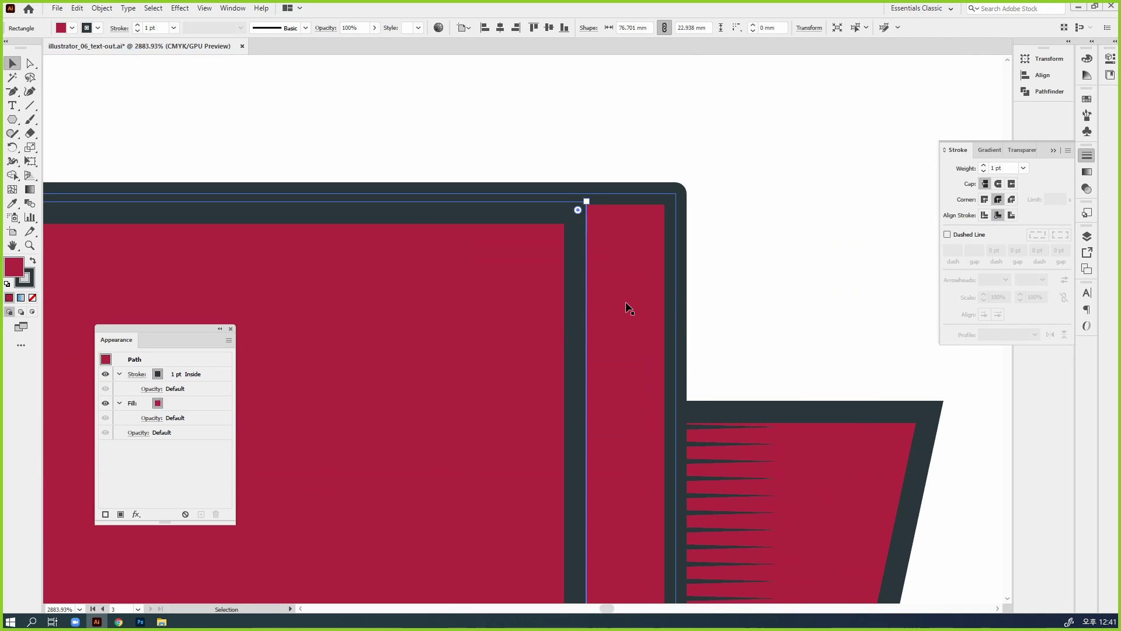
Step: Delete the narrower rectangle on the banner and align the main banner rectangle's stroke to the inside
key("Delete")
left_click(650, 268)
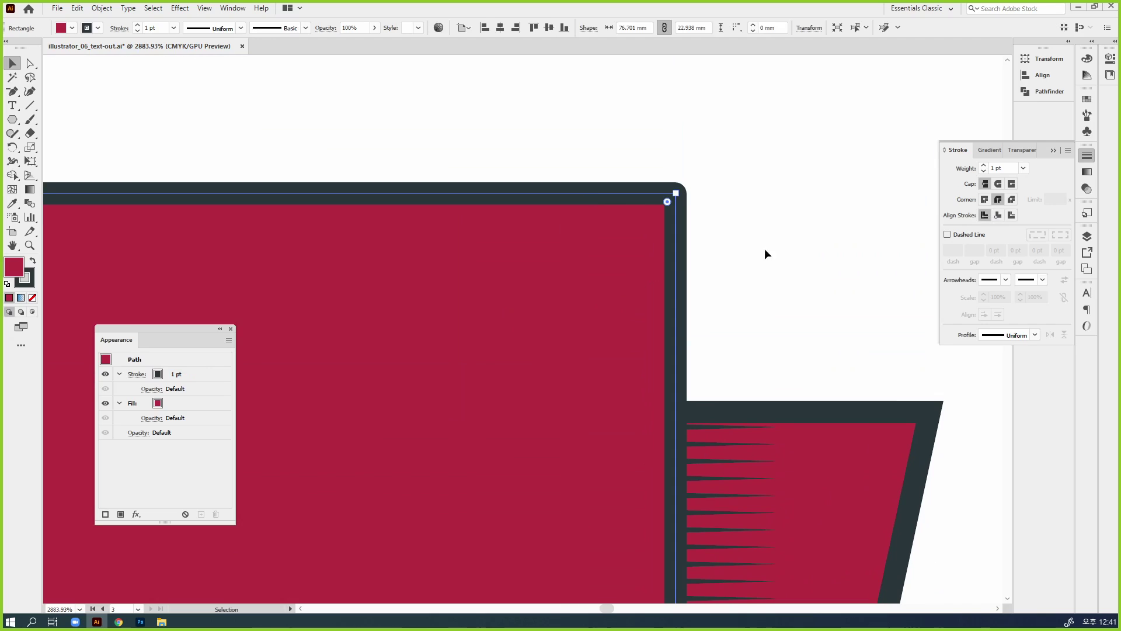
left_click(996, 216)
left_click(813, 243)
Step: Align the stroke of the banner's left ribbon tail to the inside
key("ctrl+minus")
key("ctrl+minus")
key("ctrl+minus")
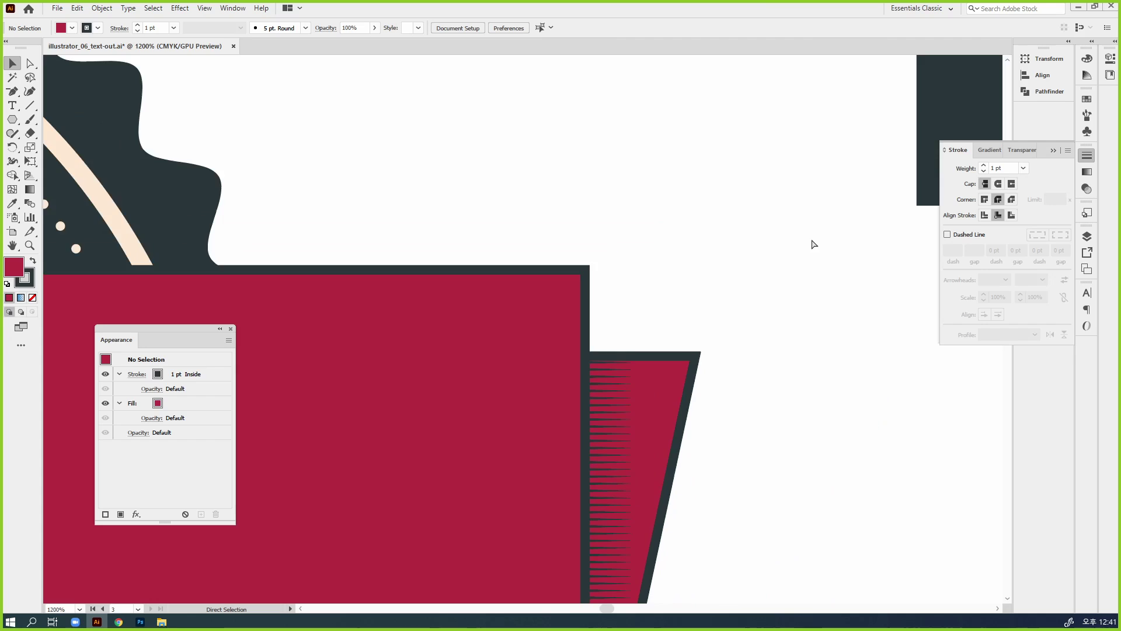
left_click_drag(689, 461, 746, 98)
left_click_drag(514, 325, 878, 255)
left_click_drag(486, 319, 853, 317)
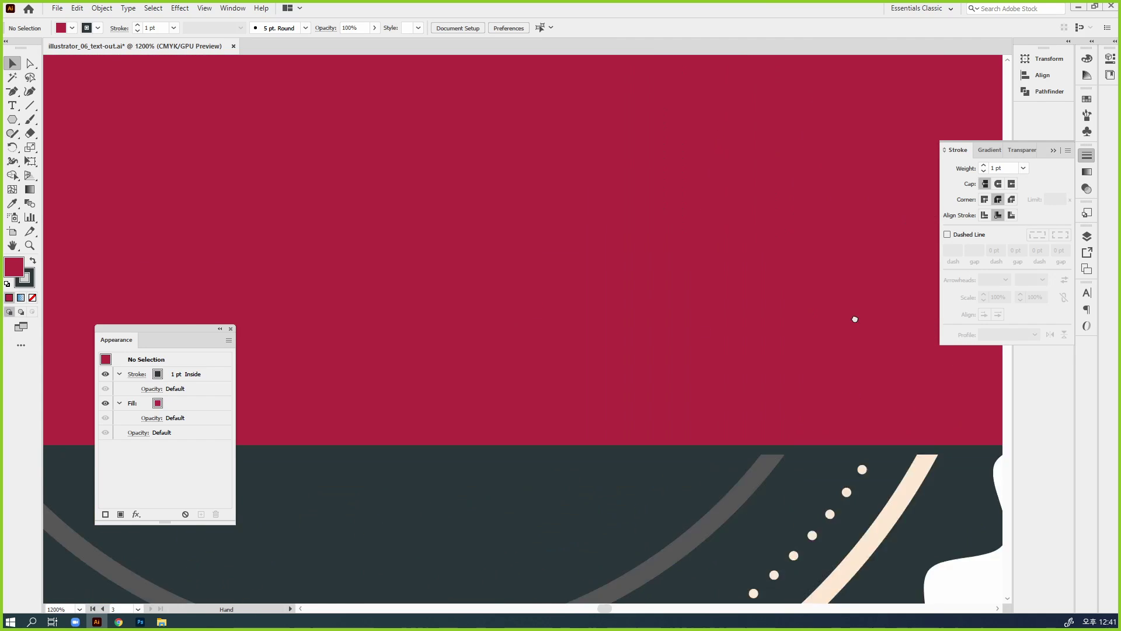
left_click_drag(277, 319, 573, 180)
left_click(573, 181)
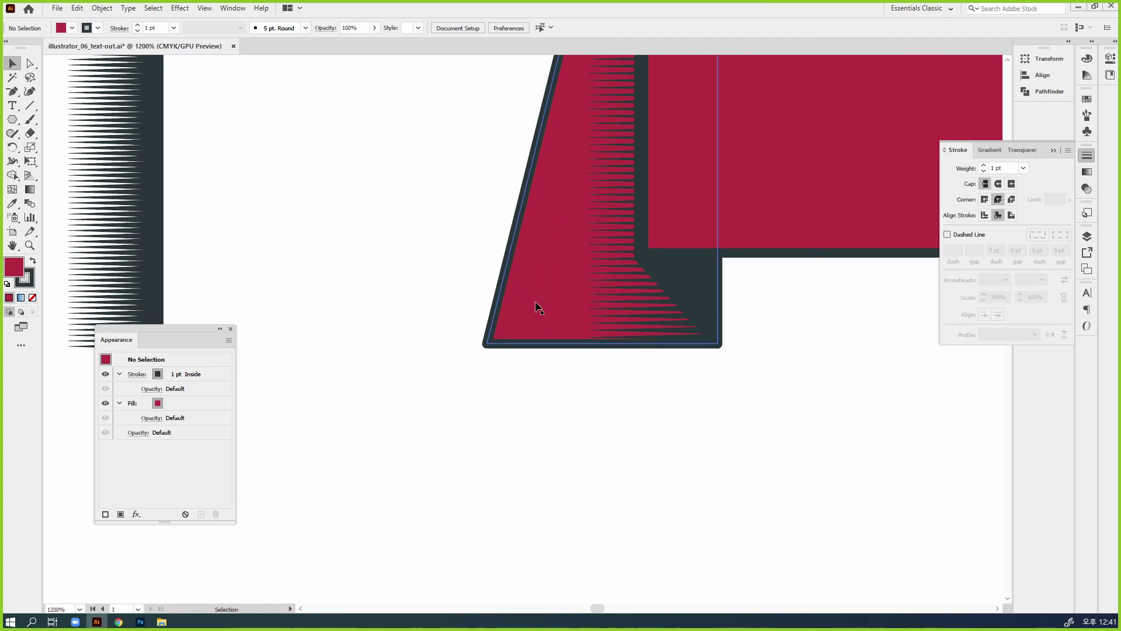
Step: Remove the stroke from the dark fold shape between the left ribbon tail and the banner
left_click(705, 302)
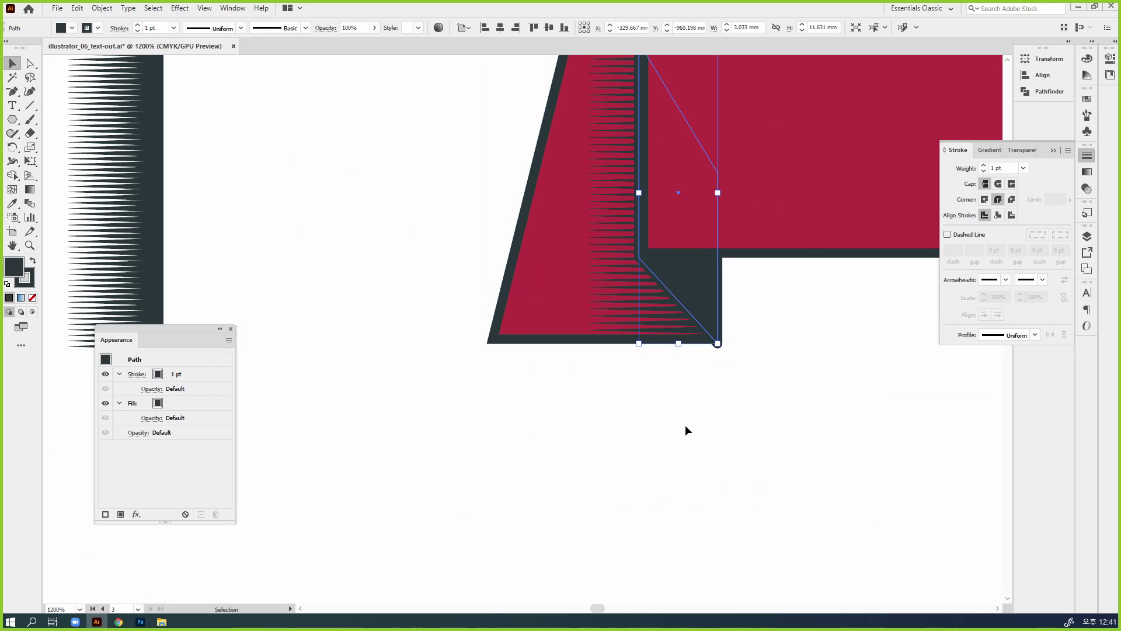
key("x")
key("slash")
left_click(723, 459)
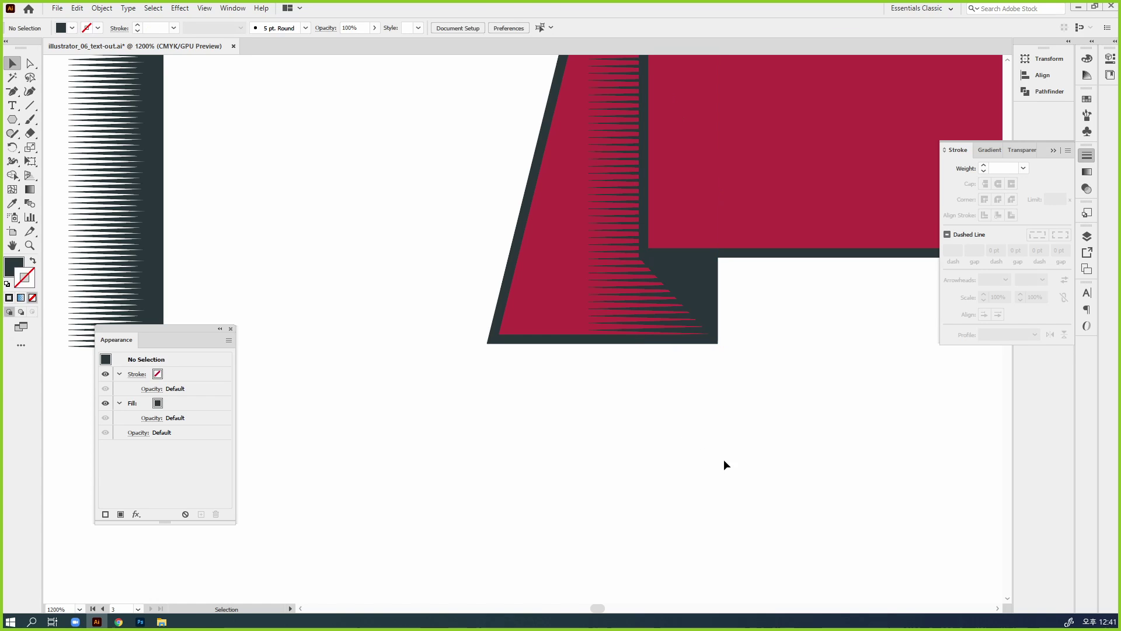
Step: Group the banner rectangle with the tails, folds and shading spikes at both ends
key("ctrl+minus")
key("ctrl+minus")
key("ctrl+minus")
left_click_drag(724, 459, 528, 500)
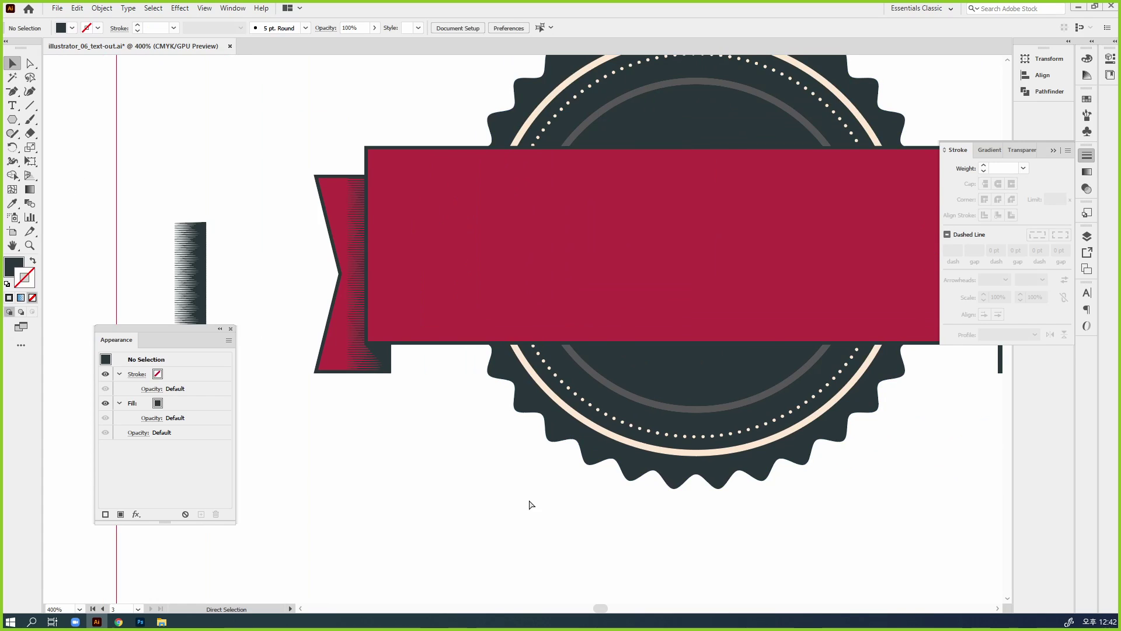
key("ctrl+minus")
key("ctrl+minus")
left_click_drag(404, 246, 899, 361)
left_click_drag(616, 357, 617, 358)
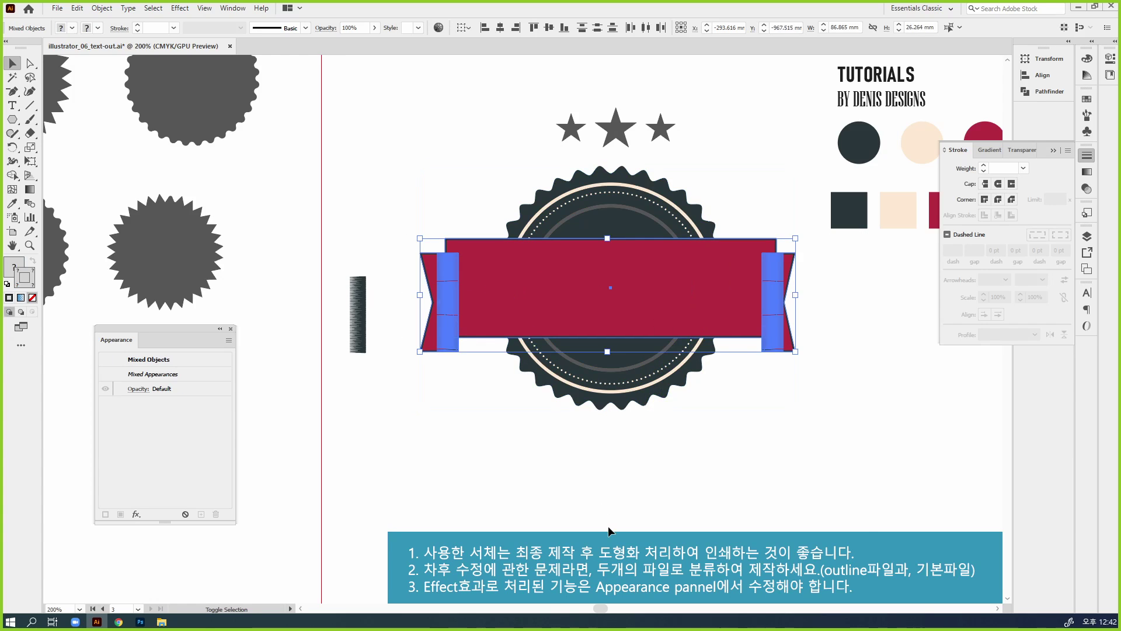
key("ctrl+g")
Step: Inspect the CMYK fill values of a single shading spike on the left ribbon tail
left_click_drag(425, 311, 745, 453)
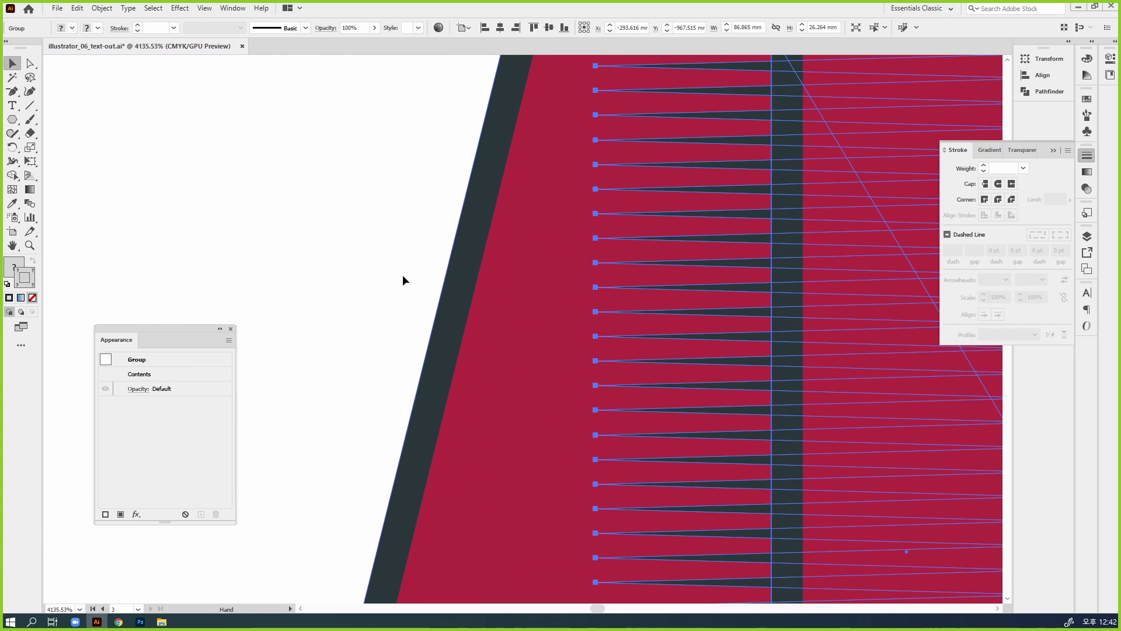
left_click(362, 265)
left_click_drag(362, 265, 362, 265)
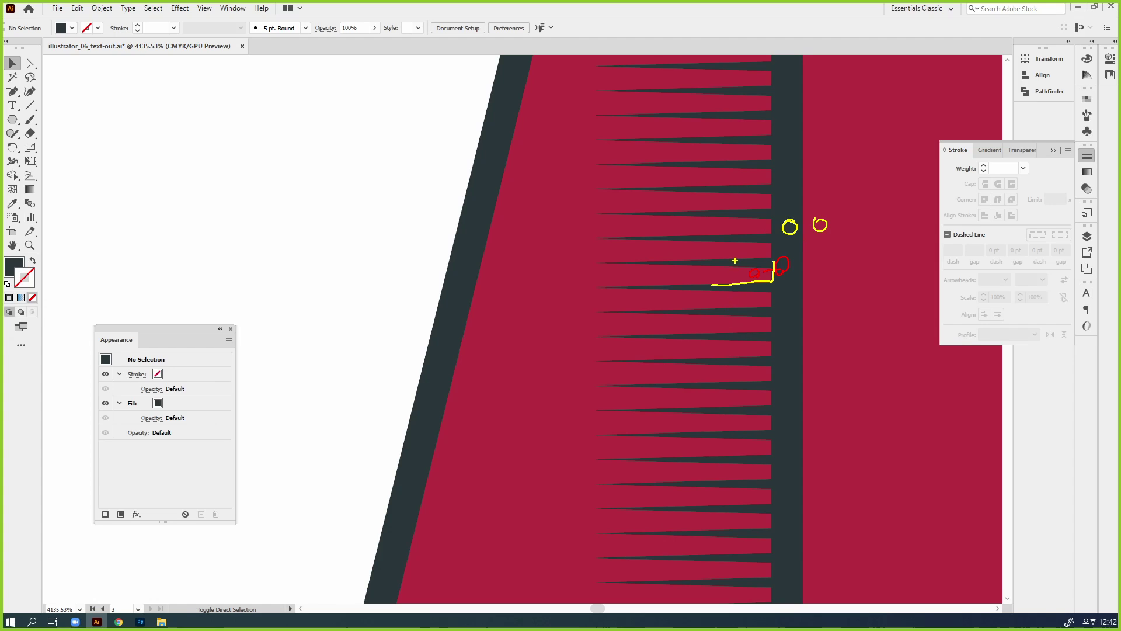
key("Escape")
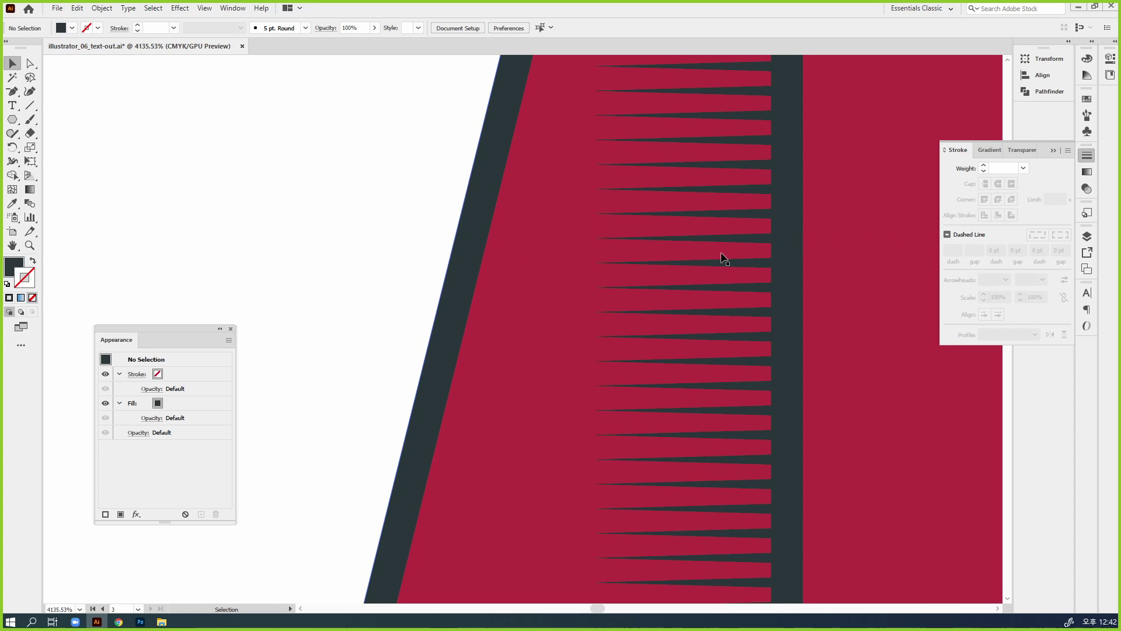
left_click(762, 243)
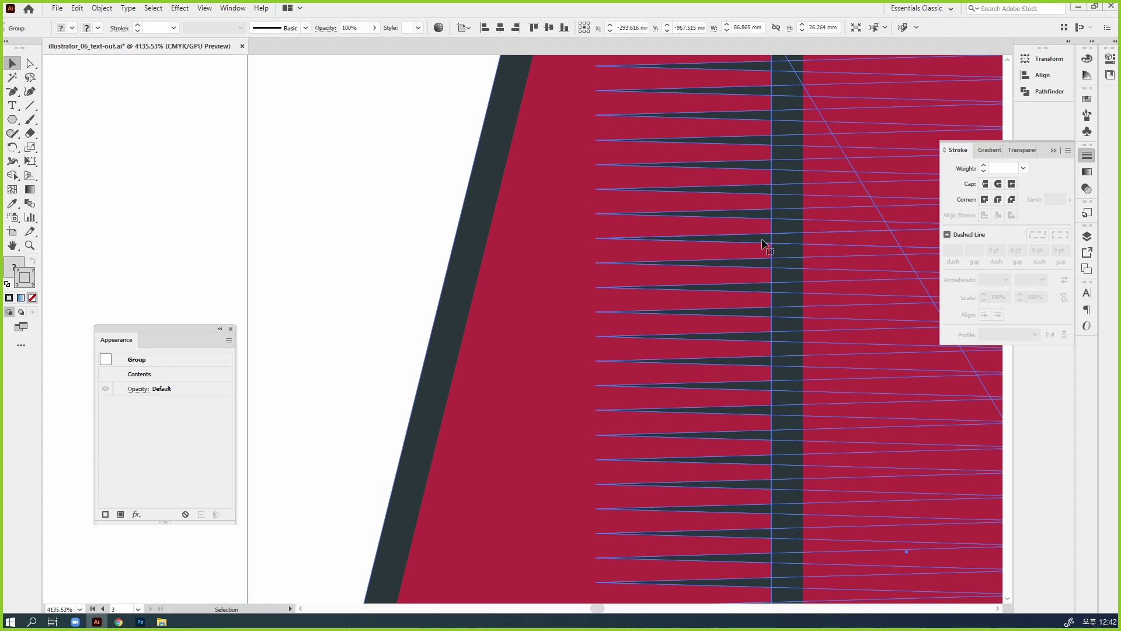
left_click(433, 158)
key("a")
left_click(733, 222)
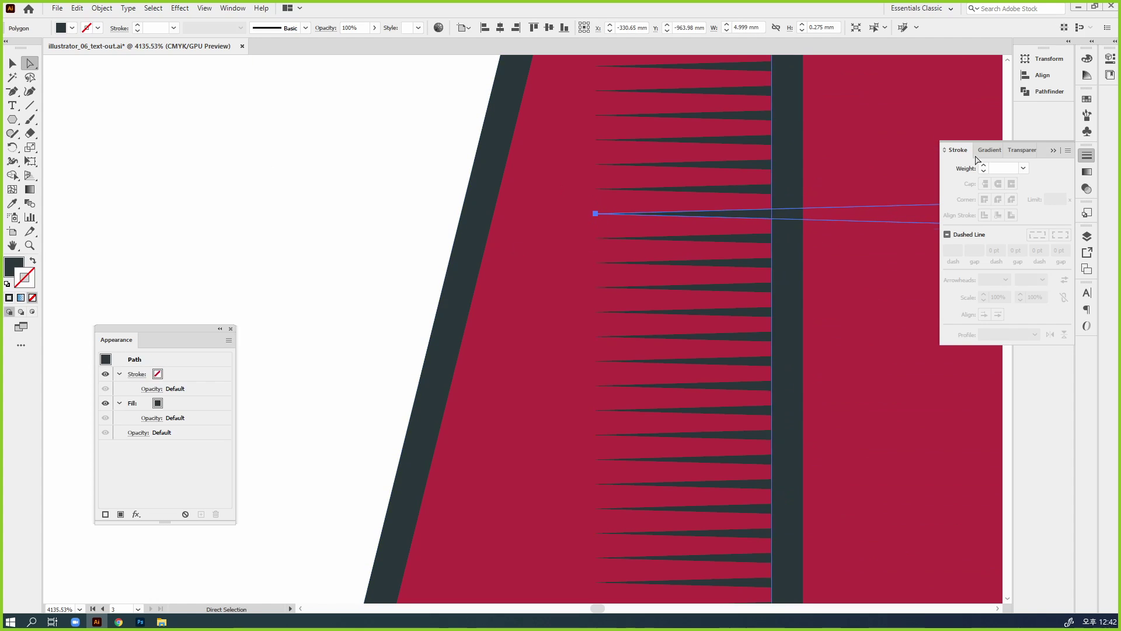
left_click(1089, 59)
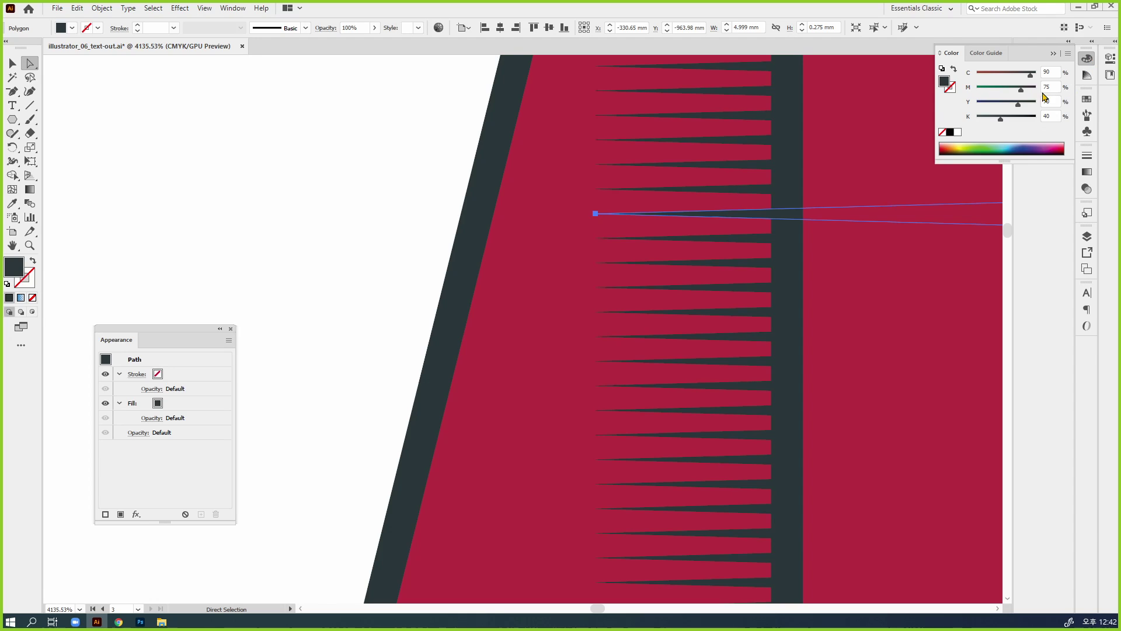
left_click(199, 176)
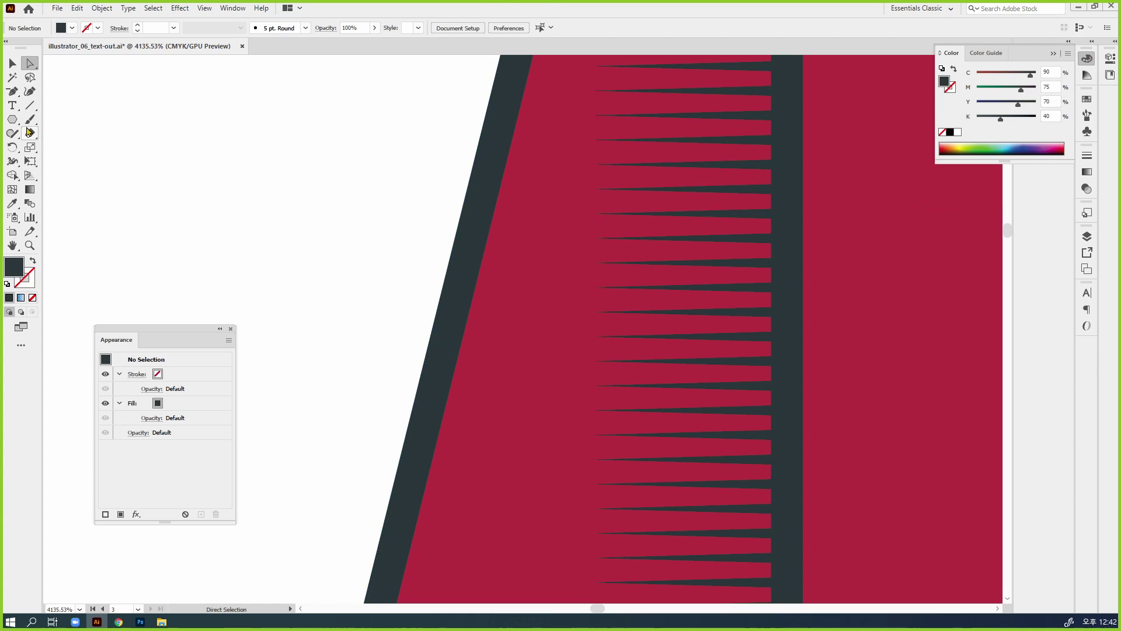
Step: Draw a triangle about 1.5 mm wide on the banner and fill it with black
left_click(12, 119)
mouse_move(911, 374)
left_mouse_down()
mouse_move(613, 345)
mouse_move(500, 253)
mouse_move(574, 293)
left_mouse_up()
key("v")
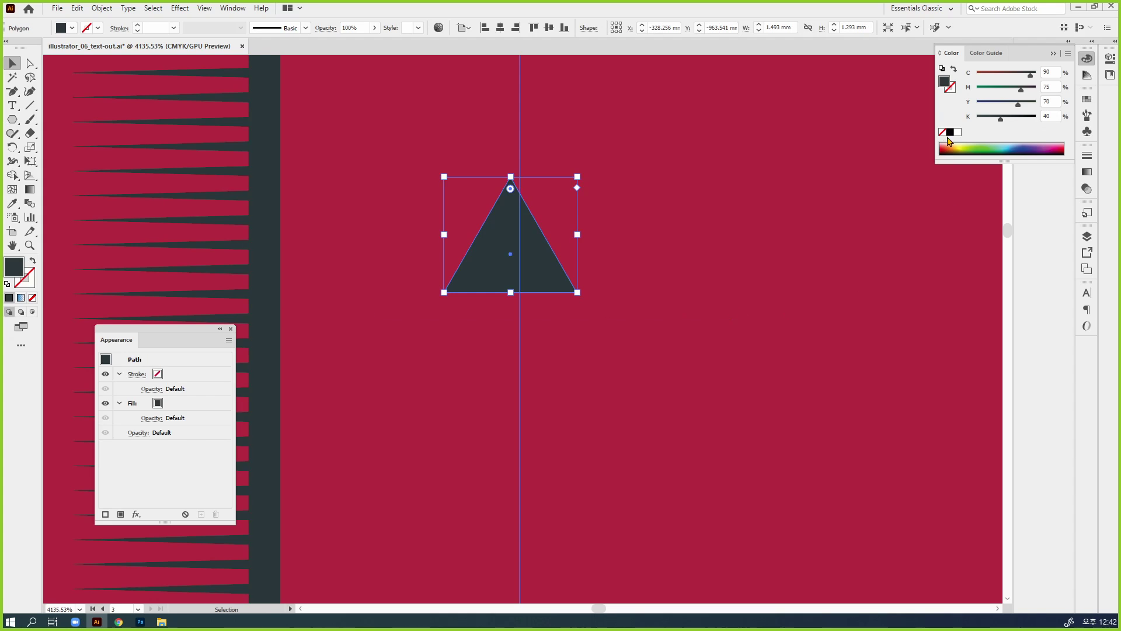
left_click(950, 132)
left_click(449, 348)
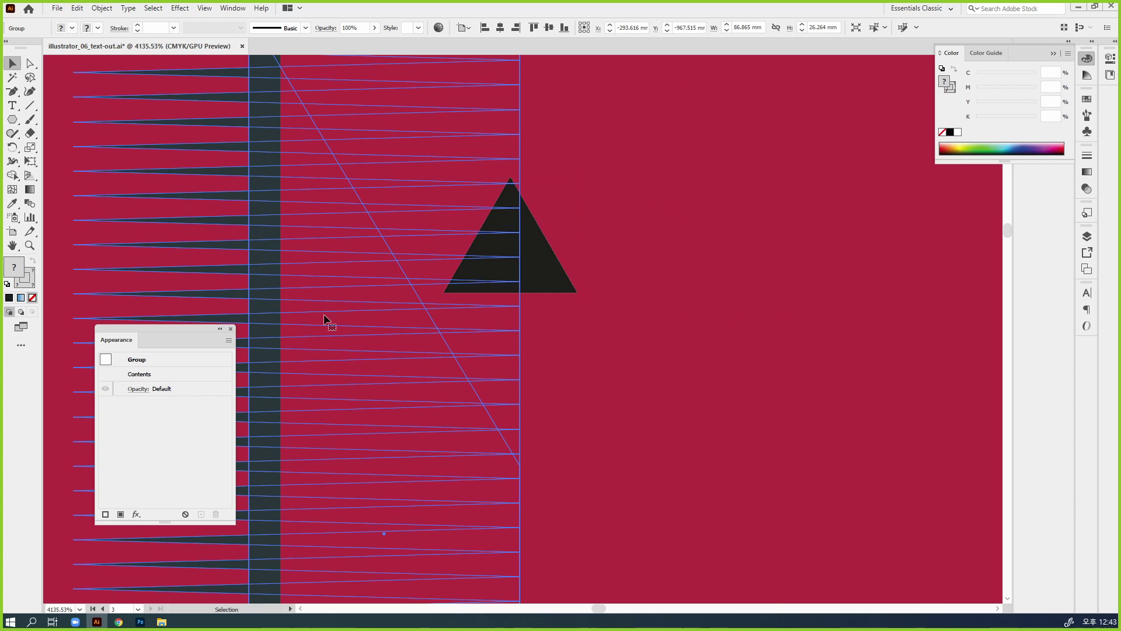
left_click_drag(121, 285, 680, 324)
left_click(306, 282)
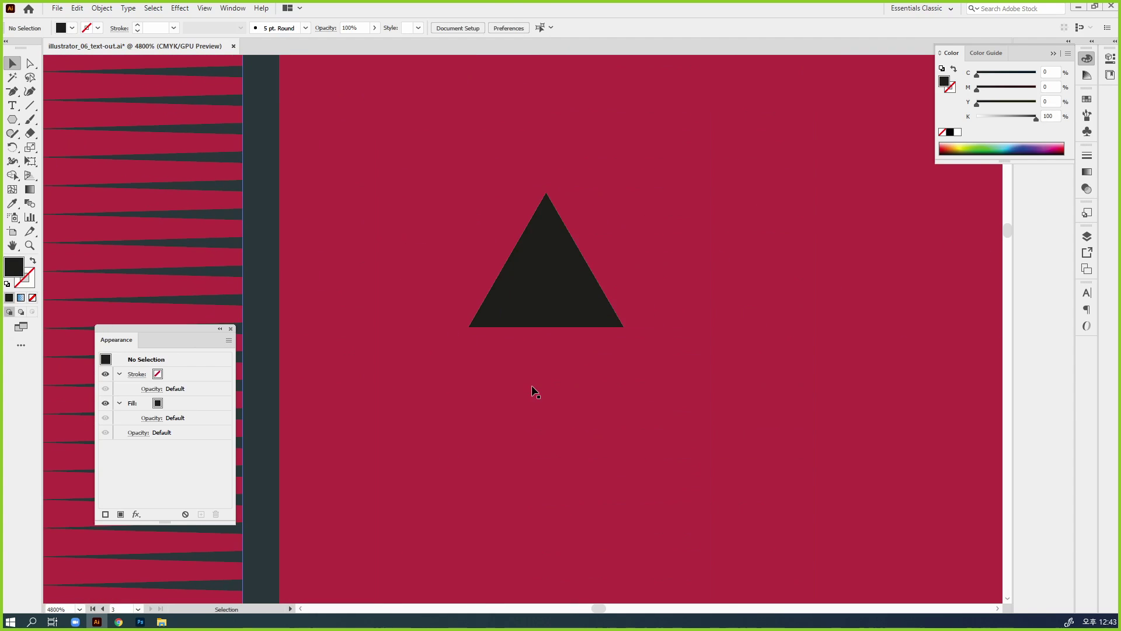
key("ctrl")
mouse_move(590, 239)
left_mouse_down()
mouse_move(608, 298)
mouse_move(562, 223)
mouse_move(508, 286)
mouse_move(515, 222)
left_mouse_up()
left_click_drag(567, 286, 552, 291)
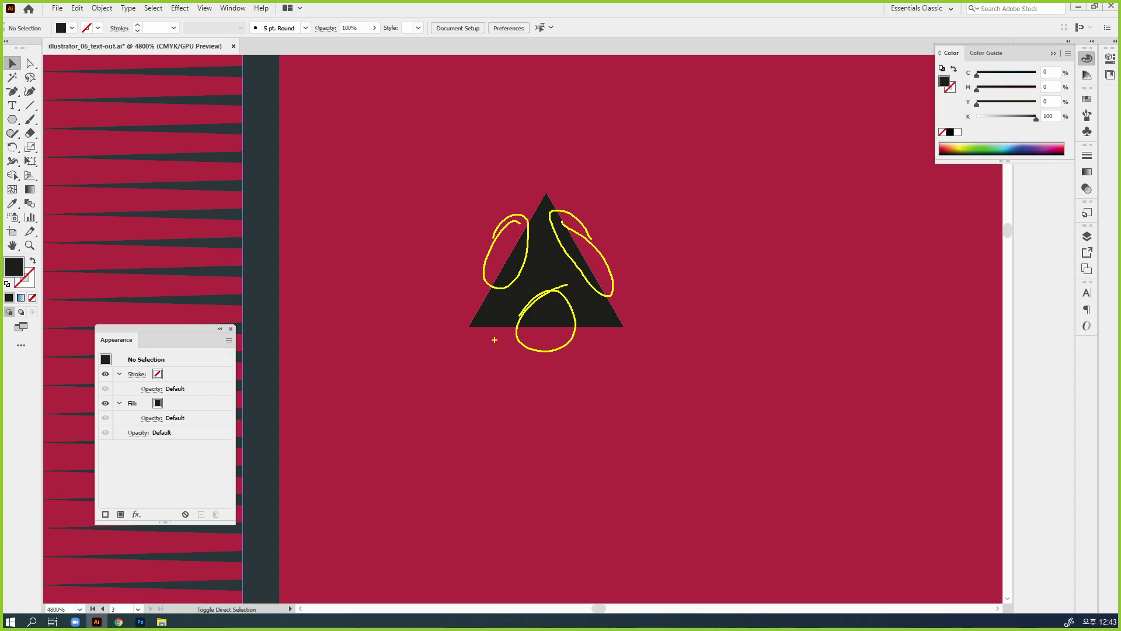
left_click_drag(671, 234, 677, 263)
mouse_move(695, 232)
left_mouse_down()
mouse_move(674, 251)
mouse_move(696, 248)
left_mouse_up()
left_click_drag(699, 266, 690, 286)
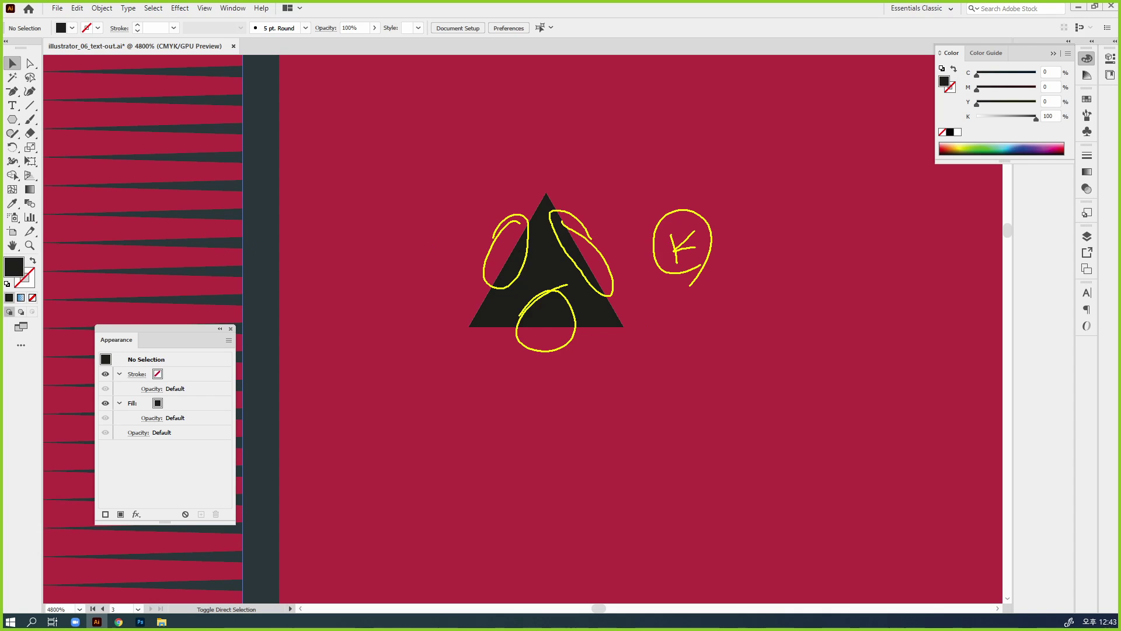
left_click_drag(401, 211, 412, 223)
key("e")
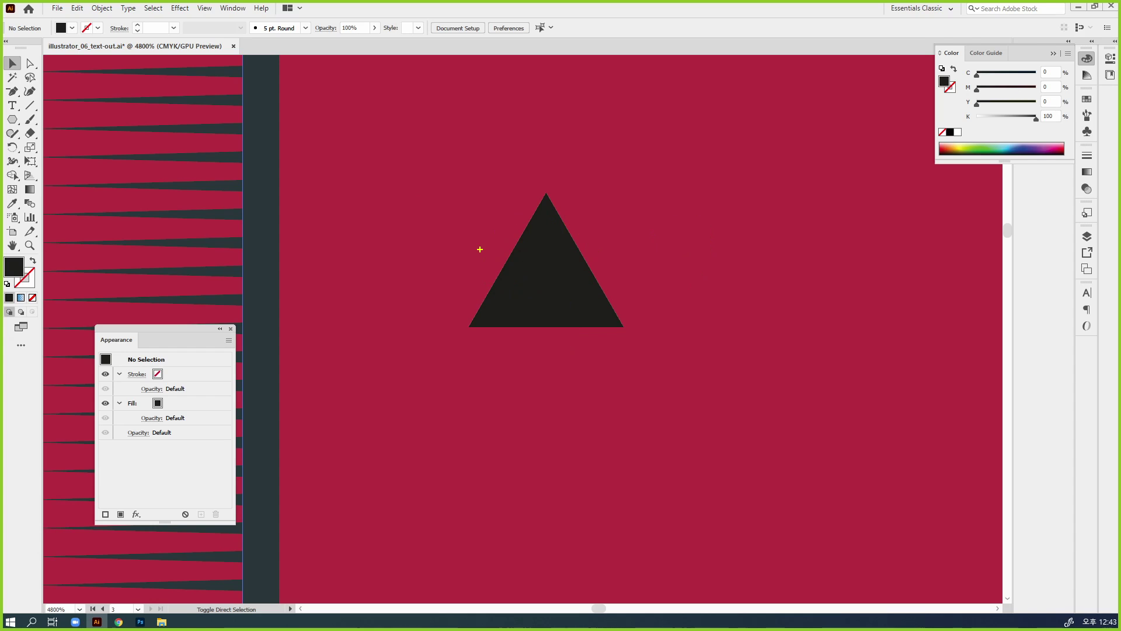
key("Escape")
Step: Delete the black triangle from the banner
left_click(520, 289)
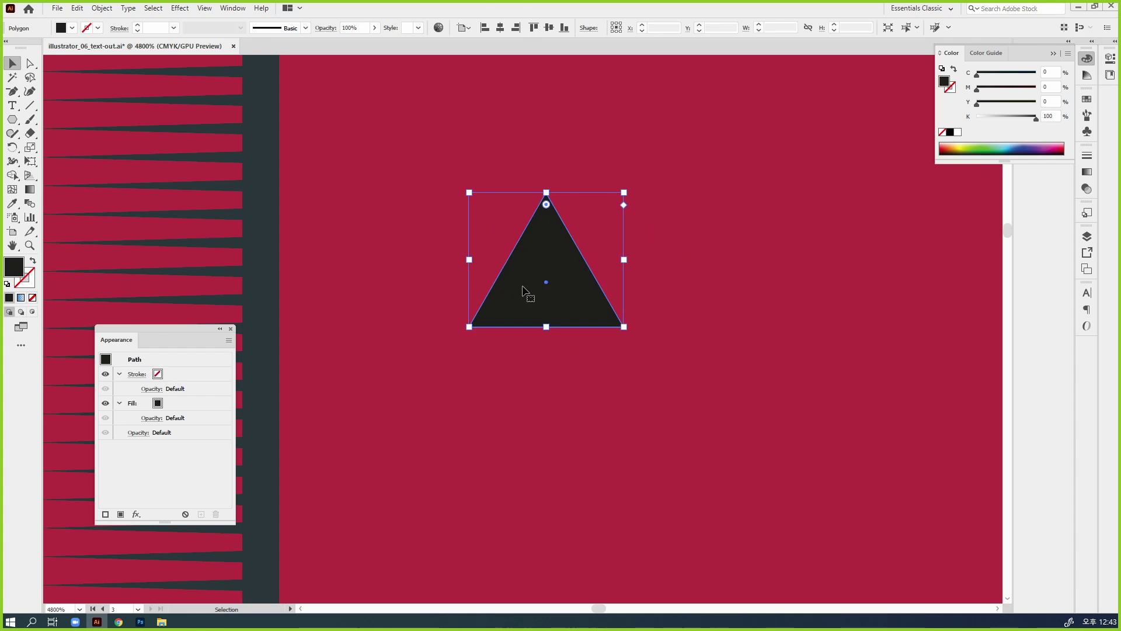
key("Delete")
scroll(523, 290, "down", 8)
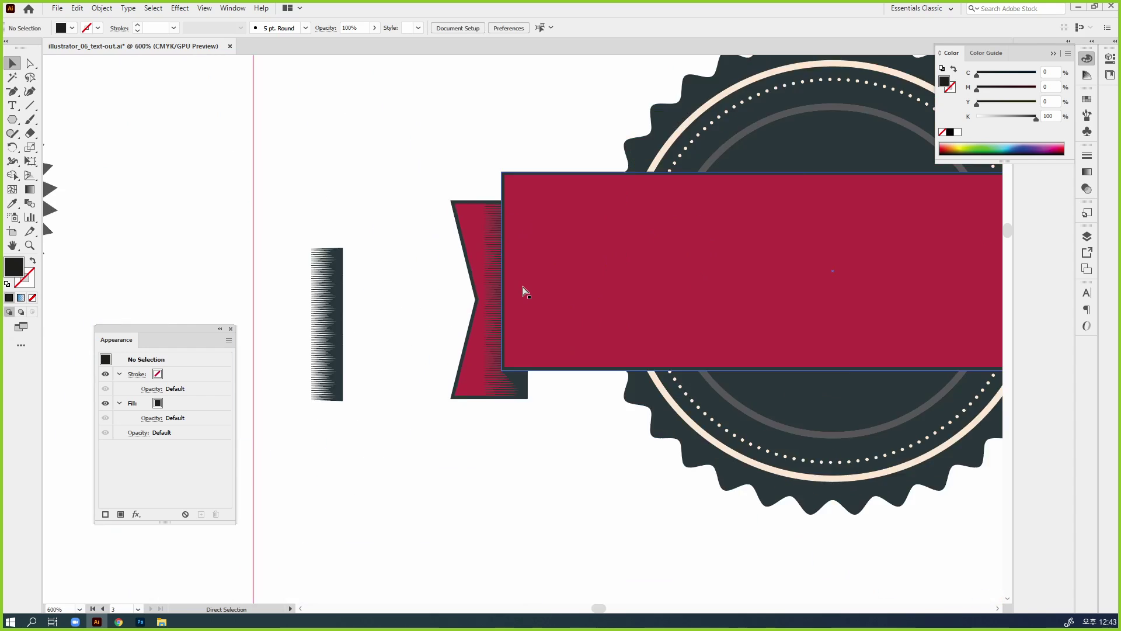
Step: Copy the TUTORIALS text above the colour samples and paste it over the badge's banner
left_click_drag(813, 271, 440, 370)
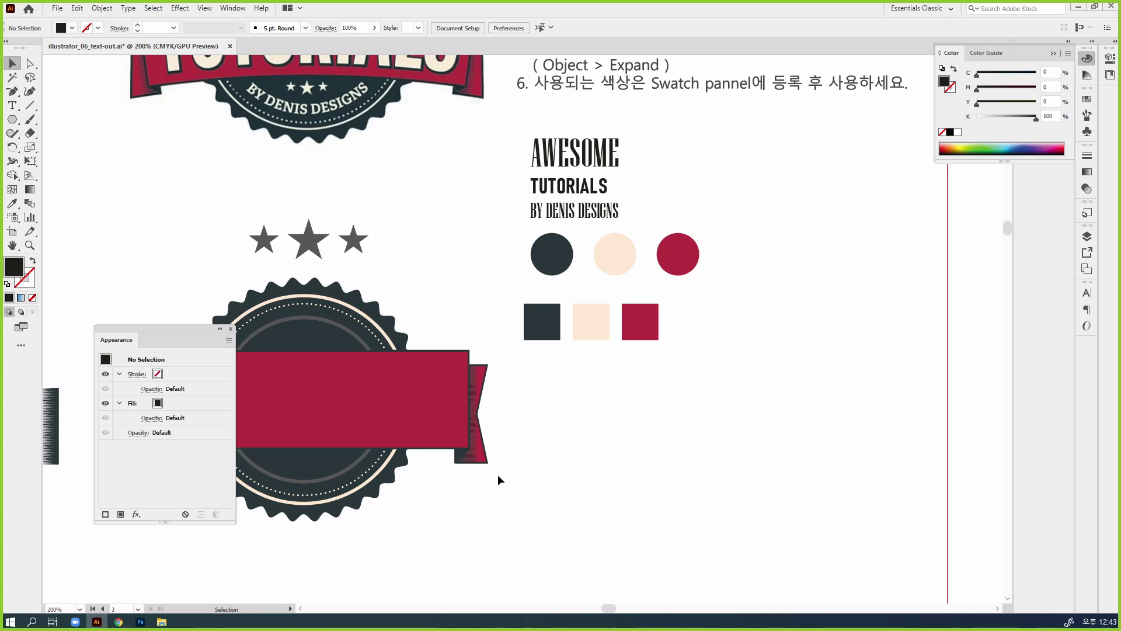
left_click_drag(497, 474, 863, 408)
scroll(685, 350, "up", 2)
left_click_drag(503, 327, 726, 325)
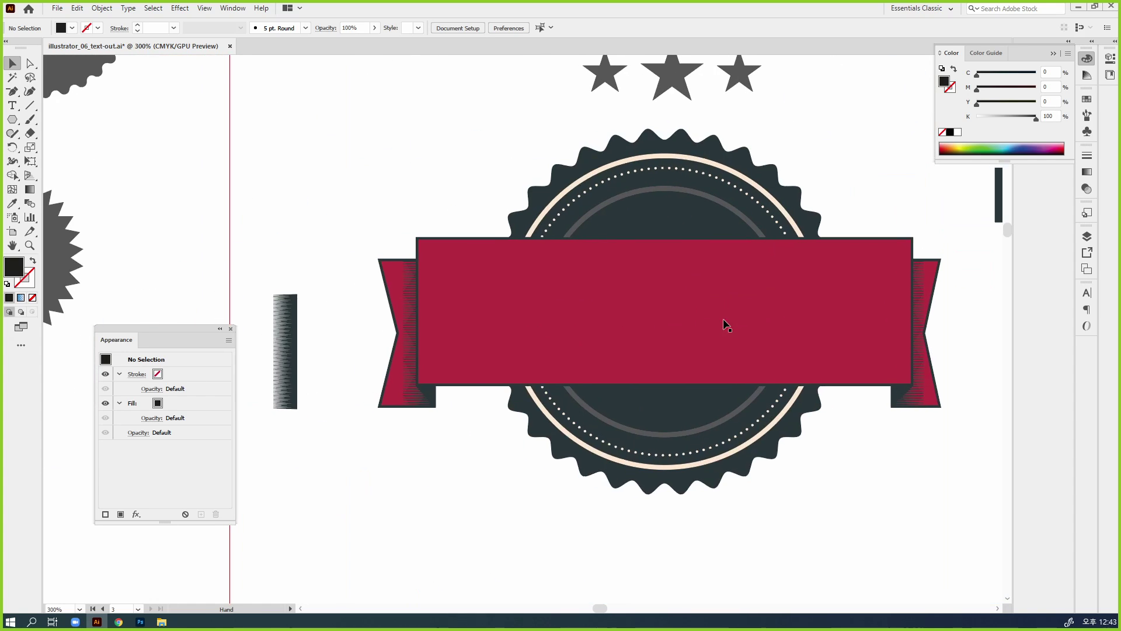
left_click(727, 317)
left_click(863, 120)
left_click(648, 320, "ctrl")
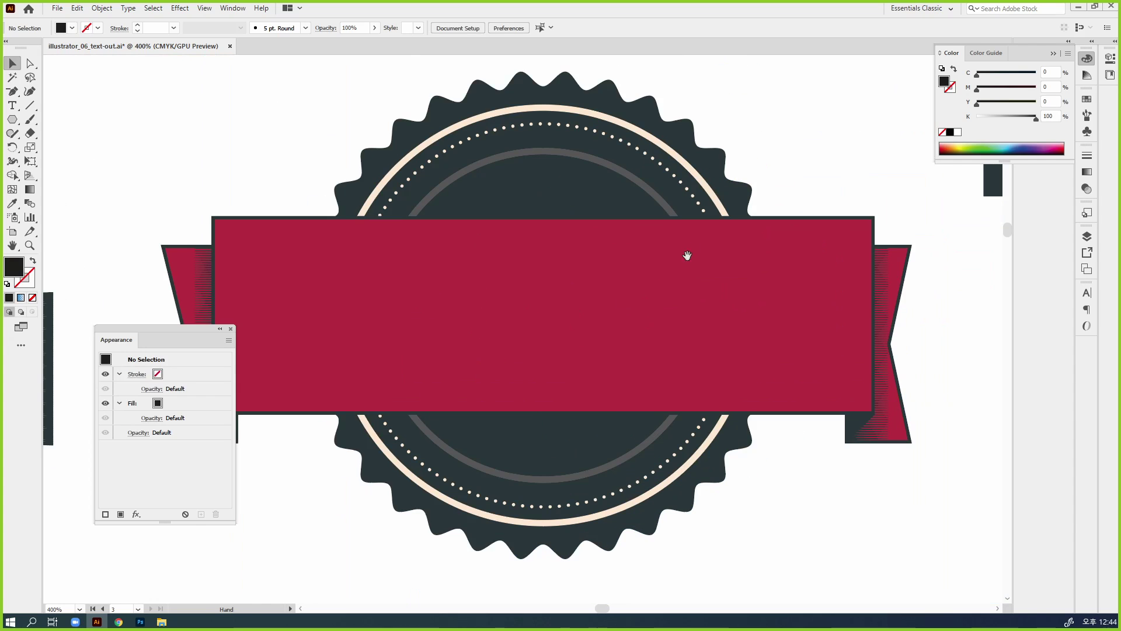
left_click_drag(695, 253, 363, 438)
left_click(636, 156)
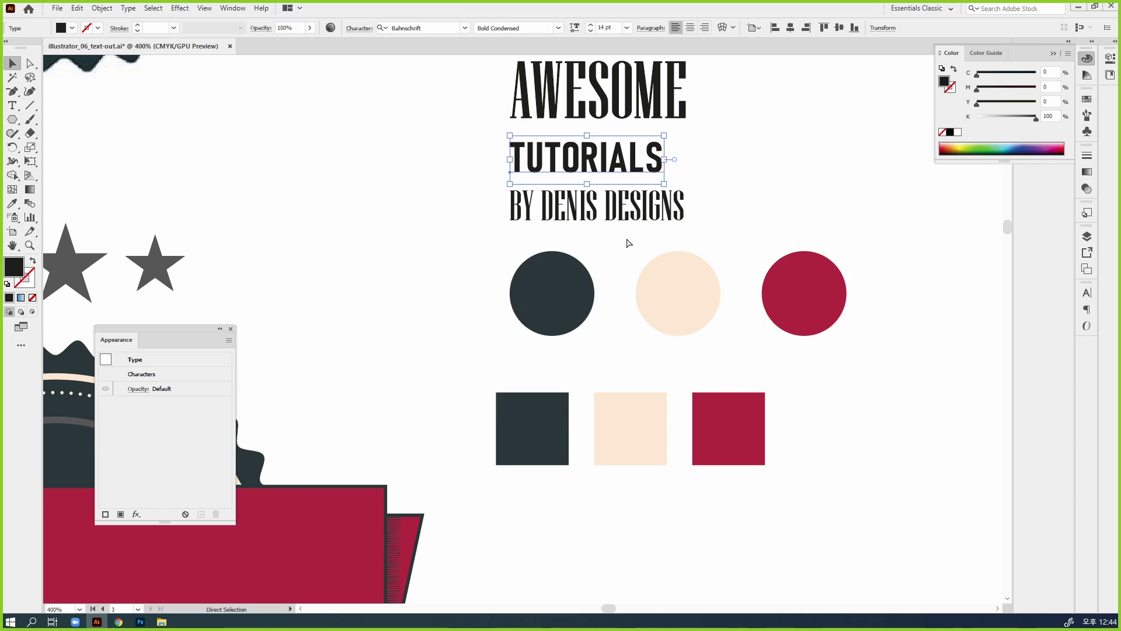
key("ctrl+c")
left_click_drag(607, 322, 1104, 65)
left_click_drag(786, 282, 825, 184)
key("ctrl+v")
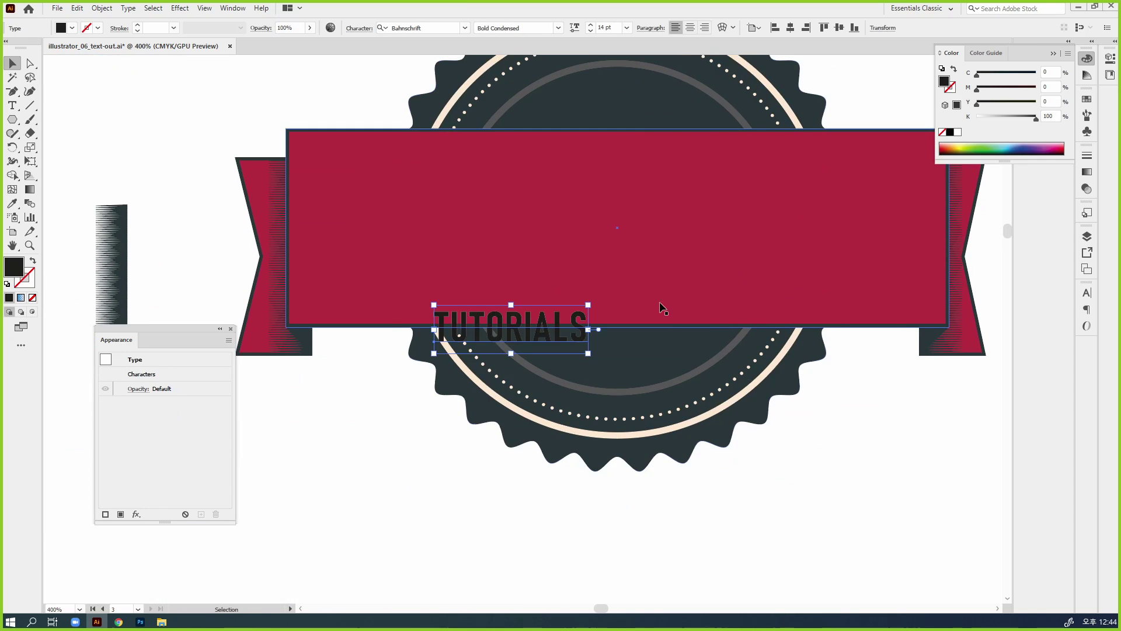
Step: Enlarge the pasted TUTORIALS text to about 54 pt on the banner and give it the badge's dark fill colour
left_click_drag(540, 344, 883, 230)
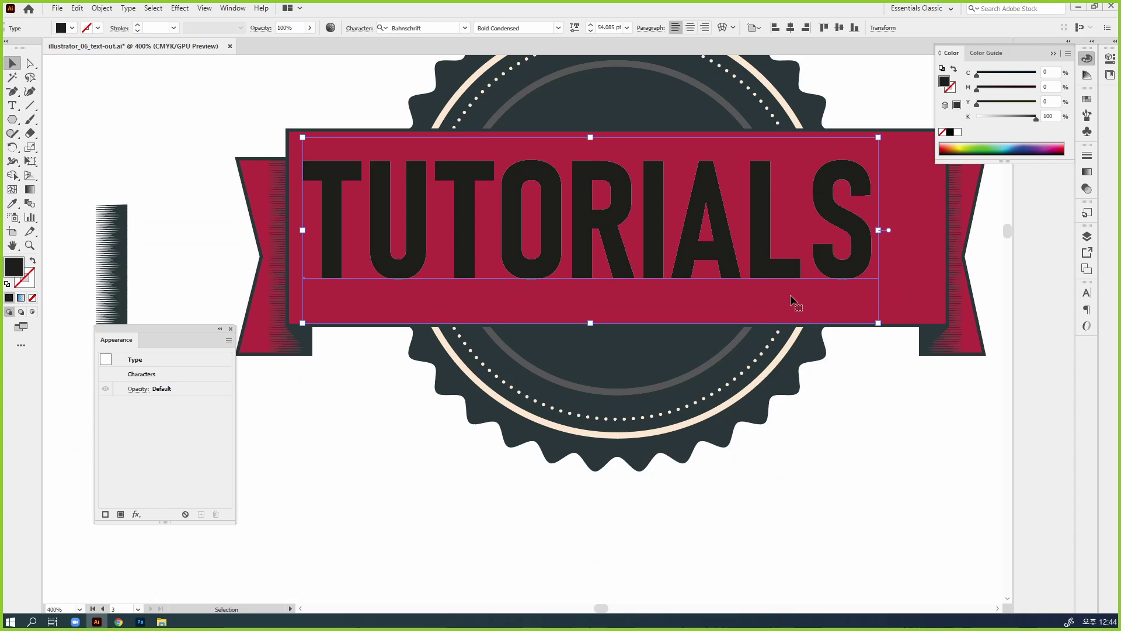
key("i")
left_click(656, 371)
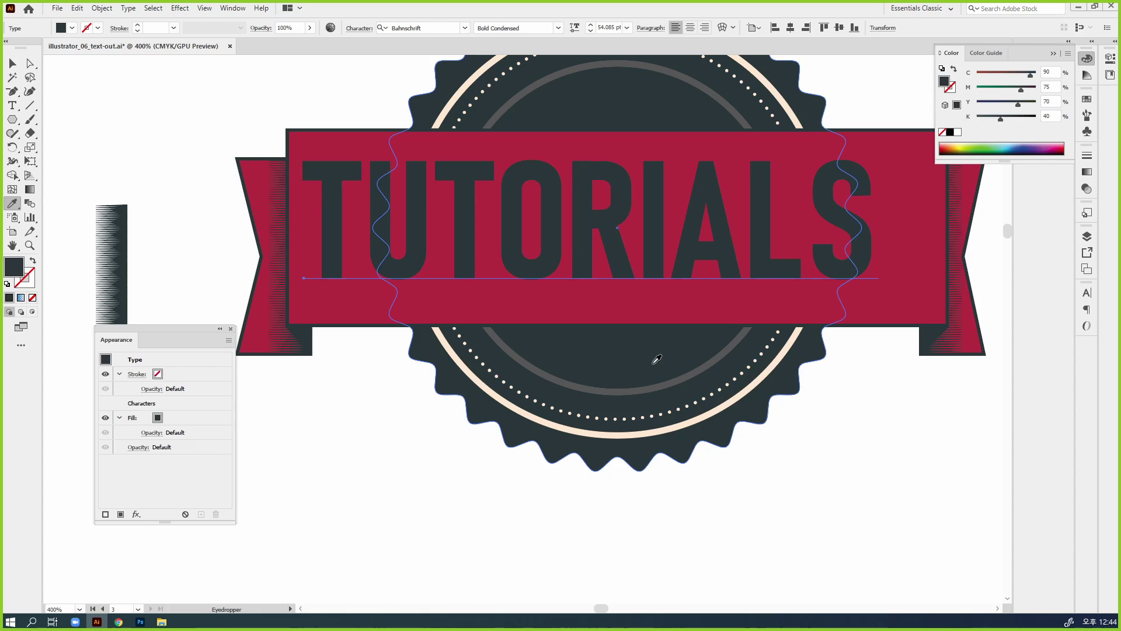
key("v")
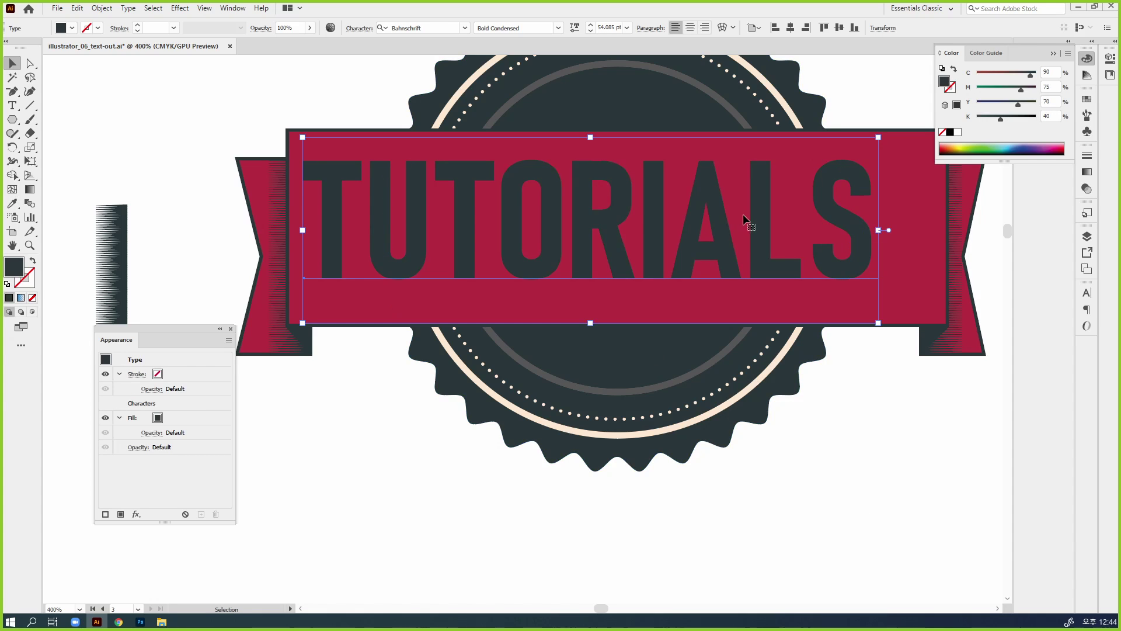
Step: Set the TUTORIALS text to centre alignment and reposition it in the middle of the banner
left_click_drag(744, 216, 775, 226)
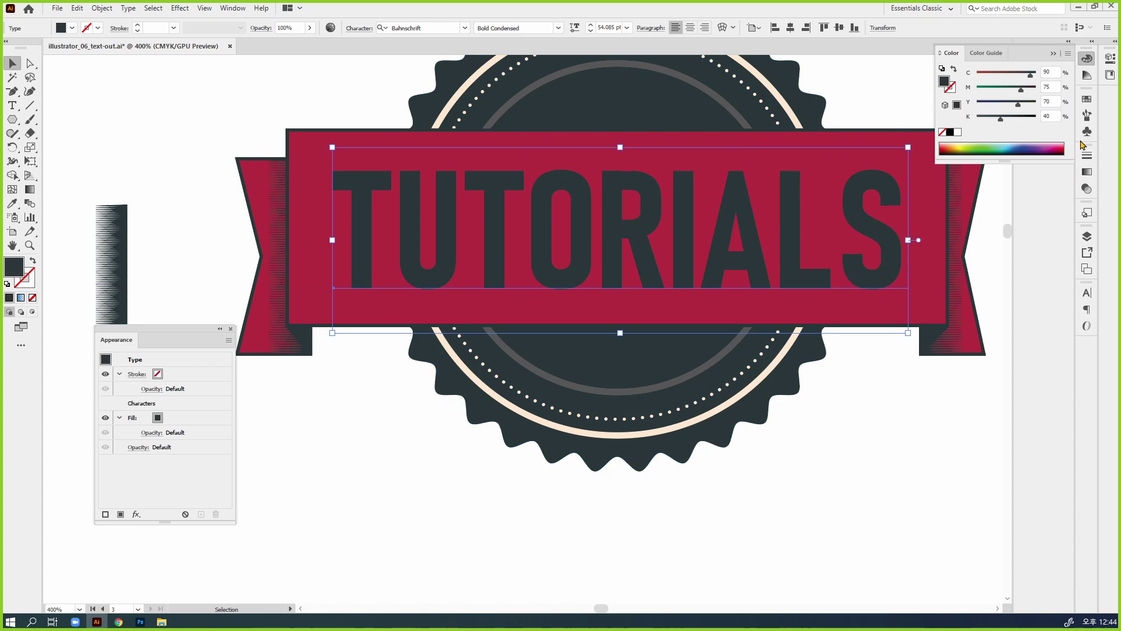
left_click(1087, 58)
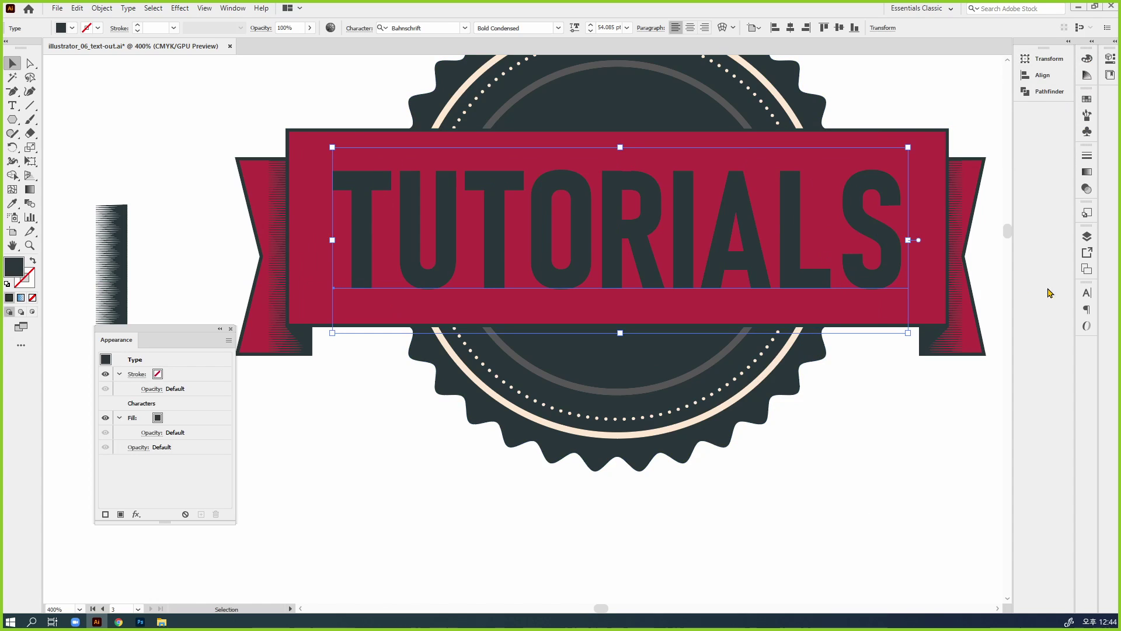
left_click(1086, 309)
left_click(969, 306)
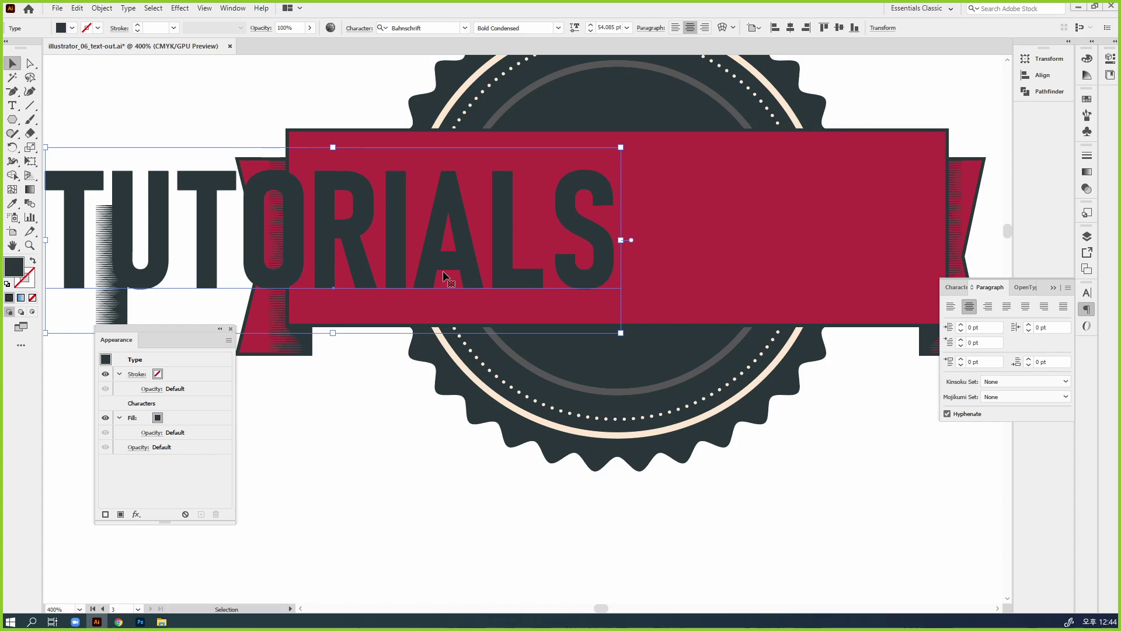
left_click_drag(444, 276, 723, 265)
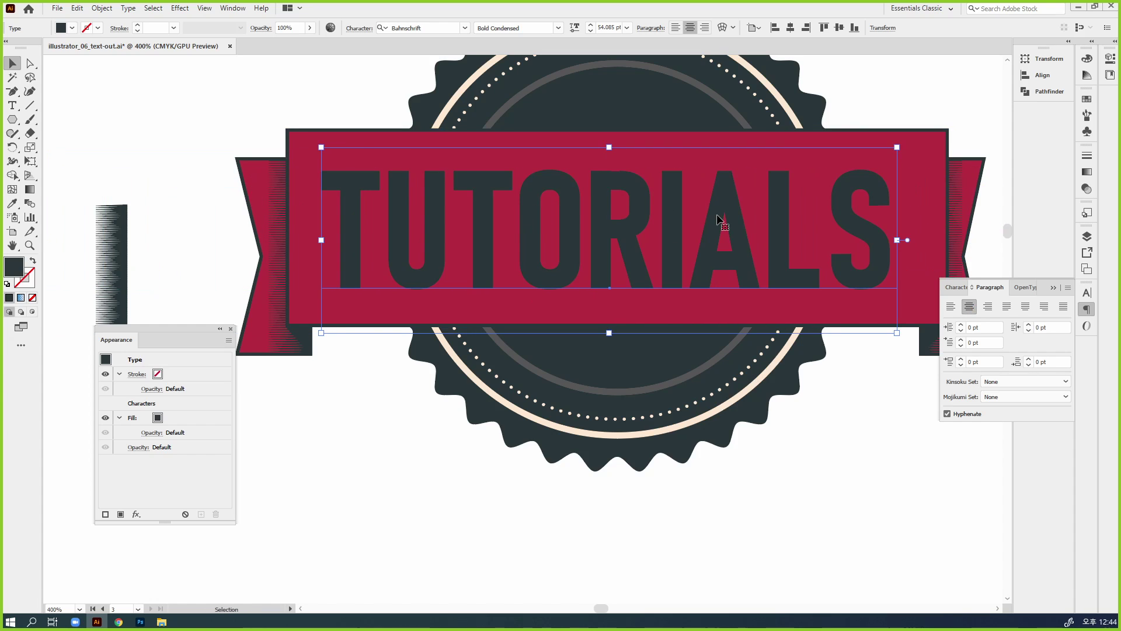
Step: Compare the TUTORIALS lettering on the reference badge with the lettering on the badge being built
left_click(829, 482)
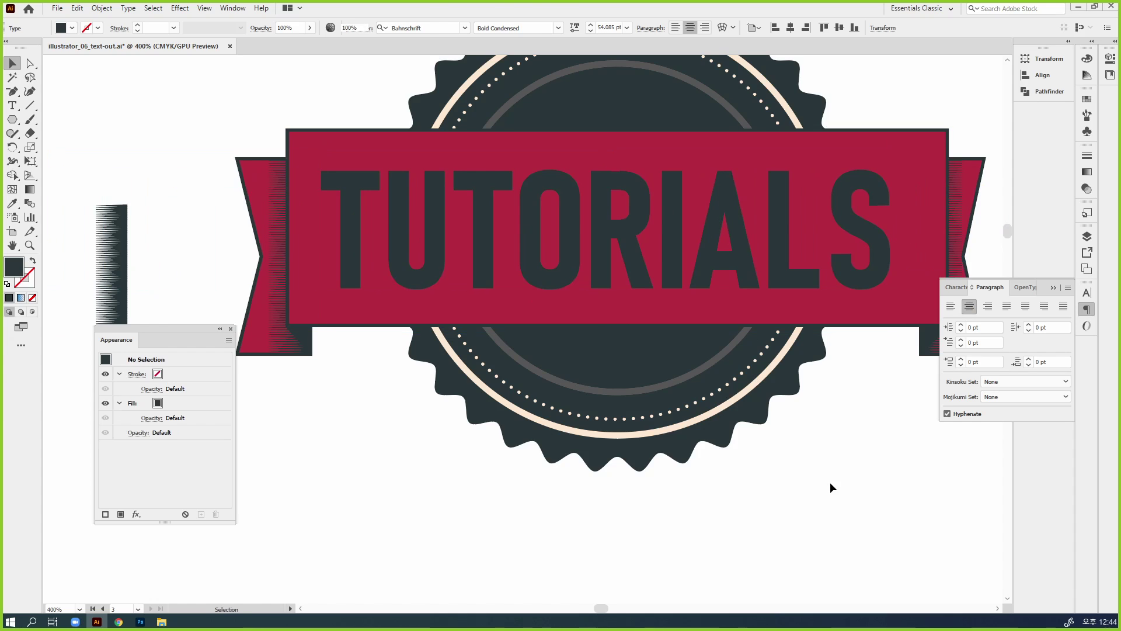
key("ctrl+minus")
key("ctrl+minus")
scroll(689, 485, "up", 5)
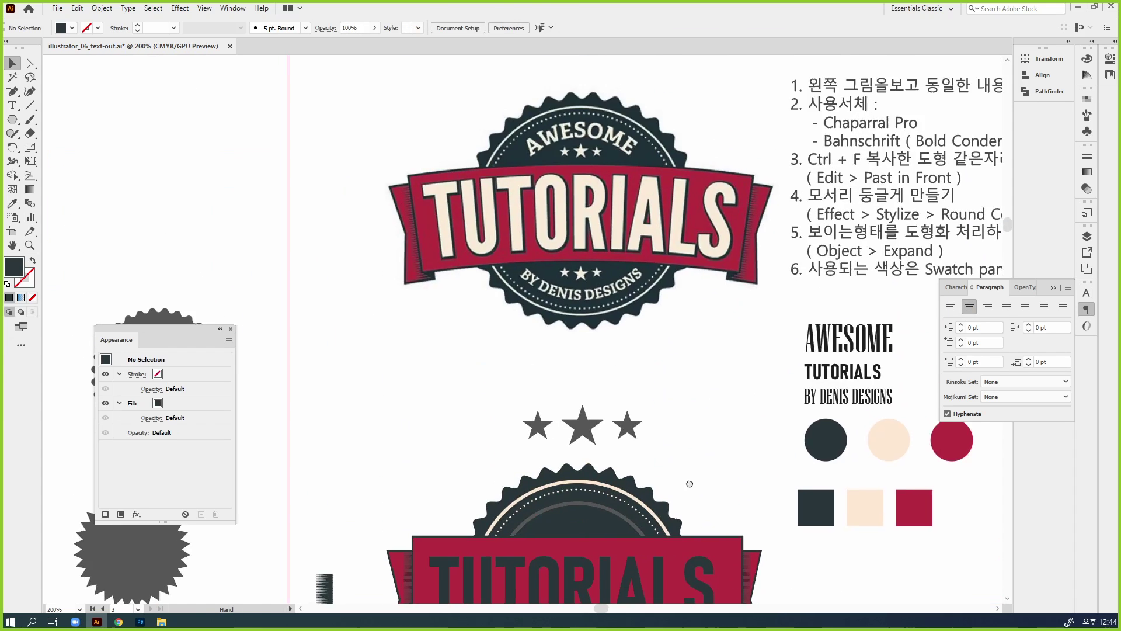
left_click(574, 243)
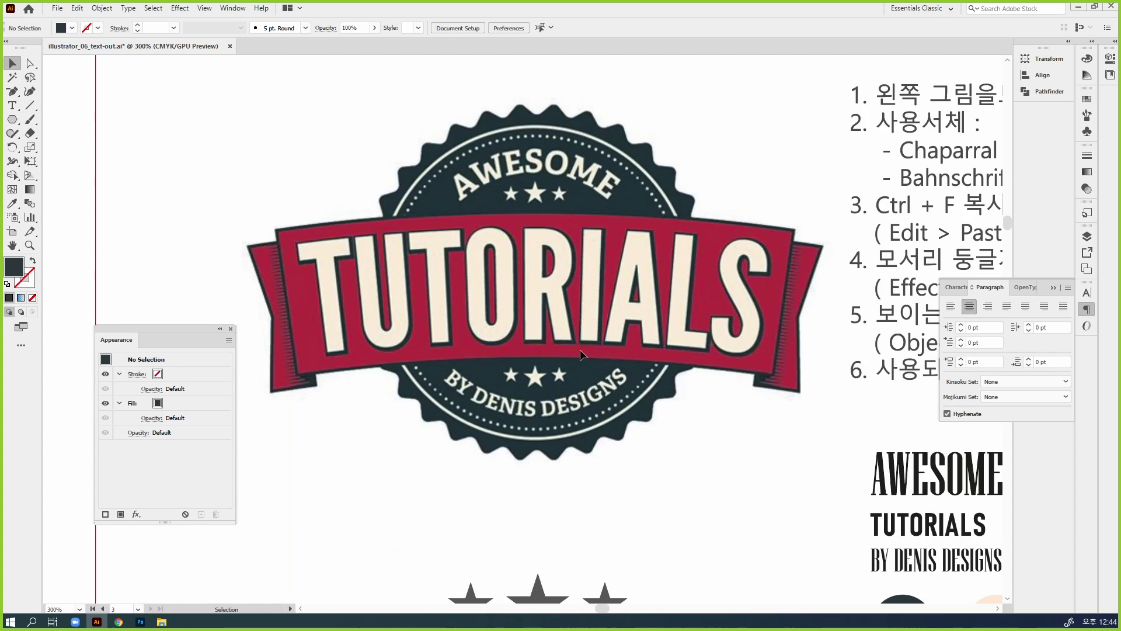
scroll(713, 490, "down", 10)
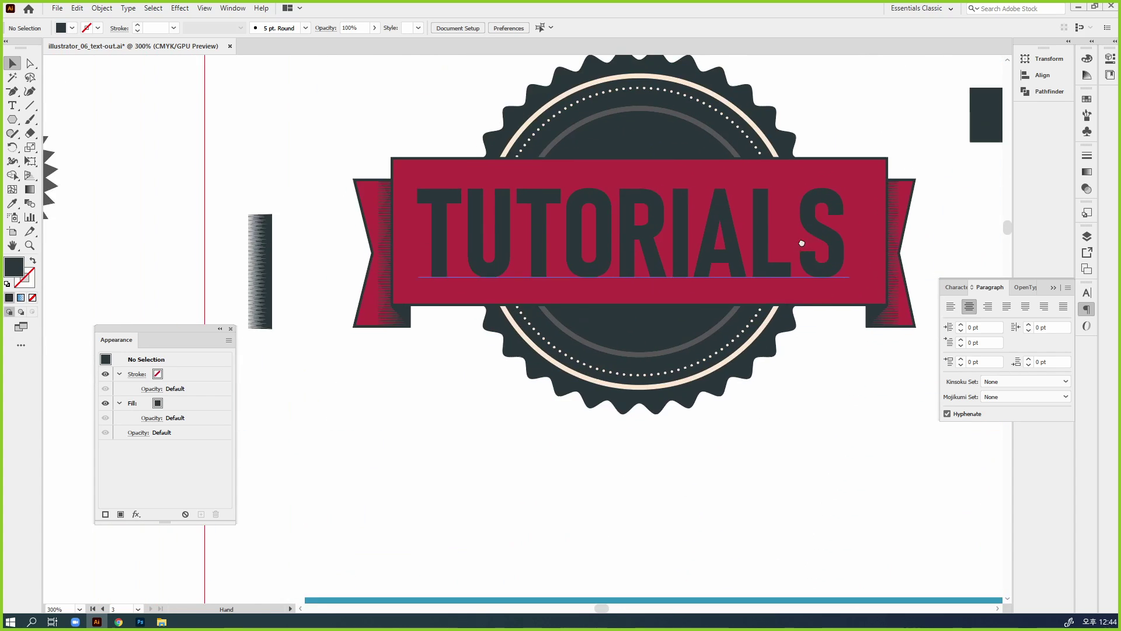
Step: Try a slightly offset cream copy of the TUTORIALS text over the dark lettering, and delete the copy
left_click(632, 314)
left_click_drag(606, 318, 873, 278)
left_click_drag(771, 269, 768, 262)
key("i")
left_click(825, 372)
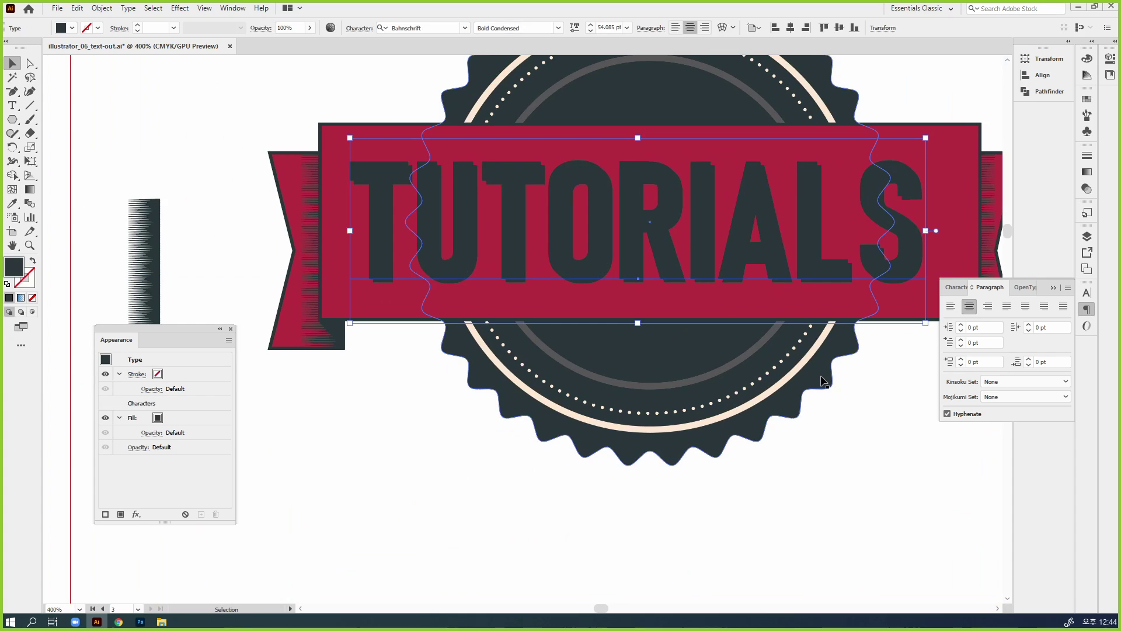
left_click_drag(843, 358, 563, 343)
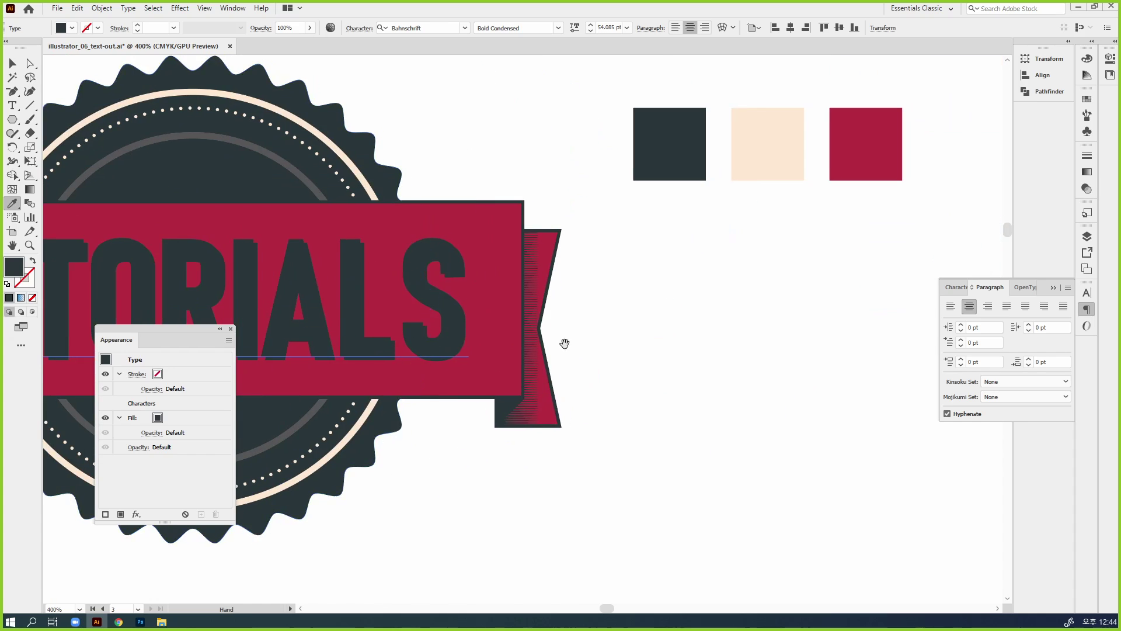
left_click(769, 156)
left_click_drag(437, 446, 857, 351)
key("v")
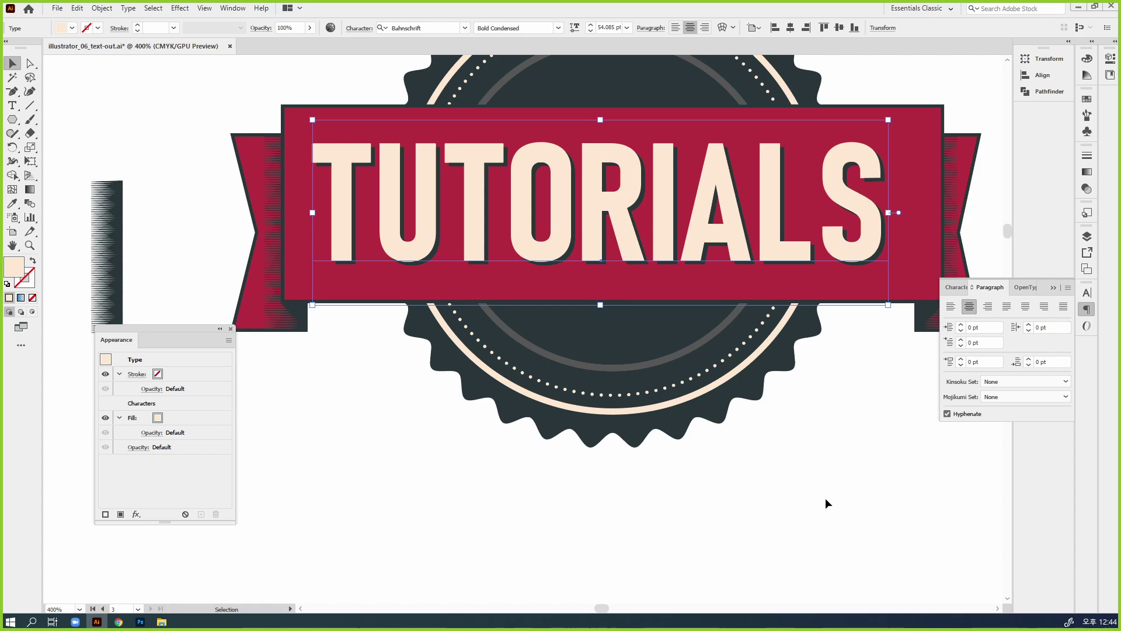
key("Delete")
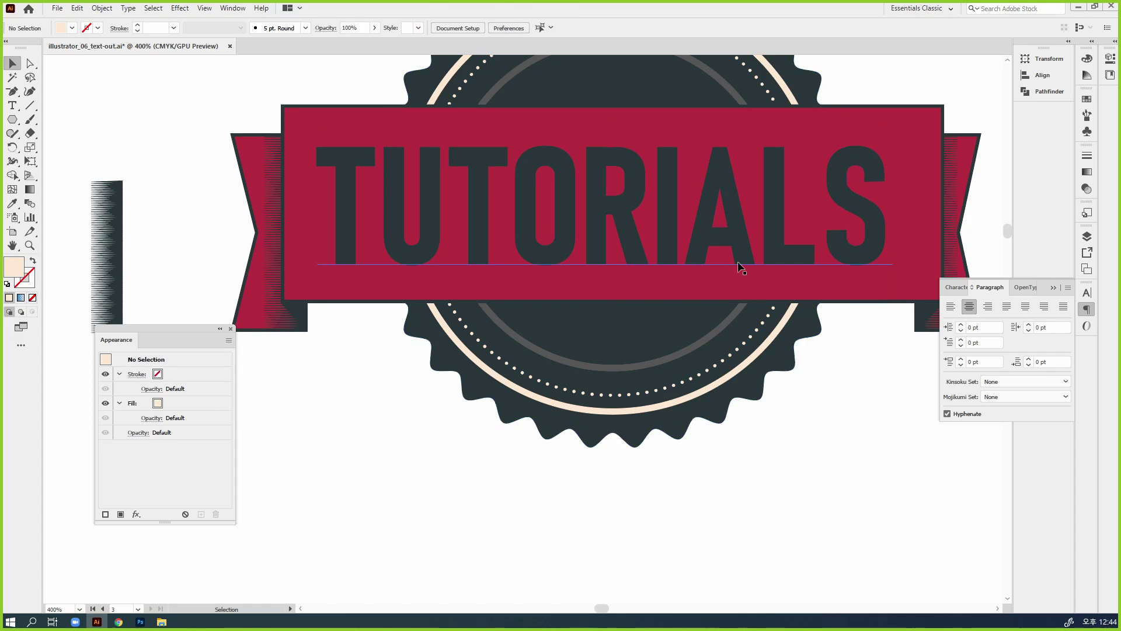
Step: Give the banner's TUTORIALS text the cream swatch as fill and the dark badge colour as a 1 pt stroke
left_click(718, 244)
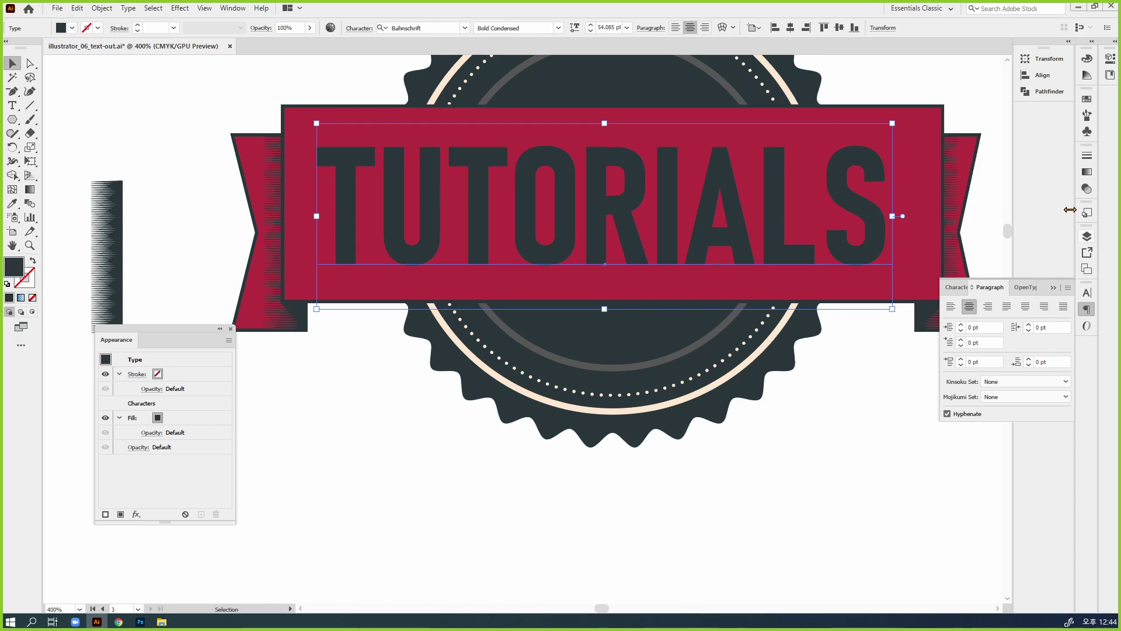
left_click(1087, 99)
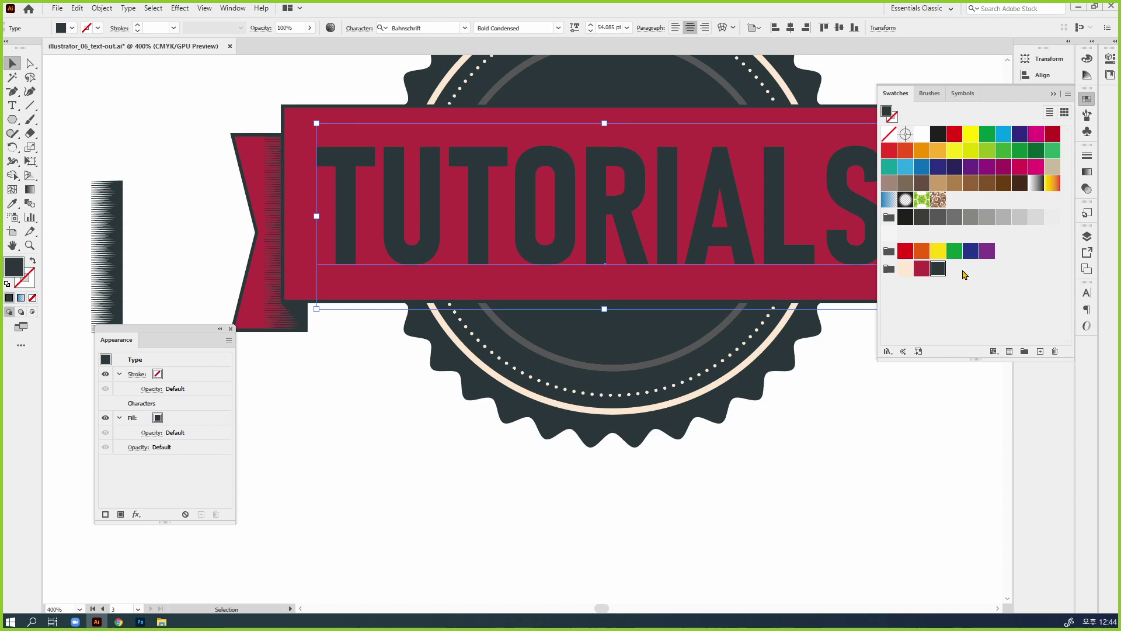
left_click(905, 269)
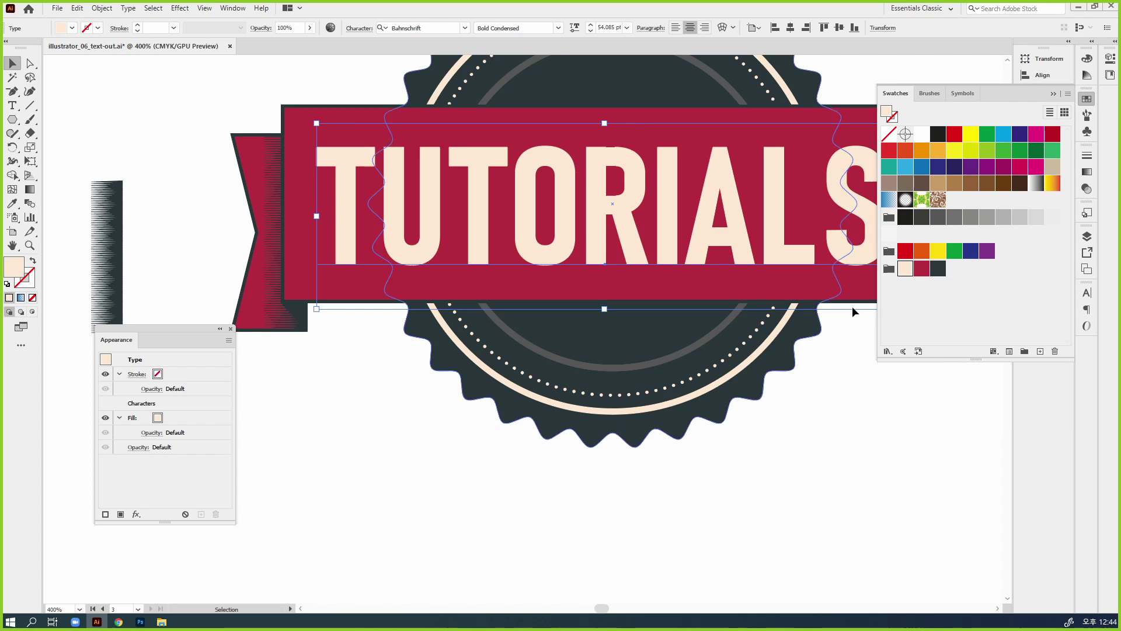
left_click(938, 269)
left_click(33, 260)
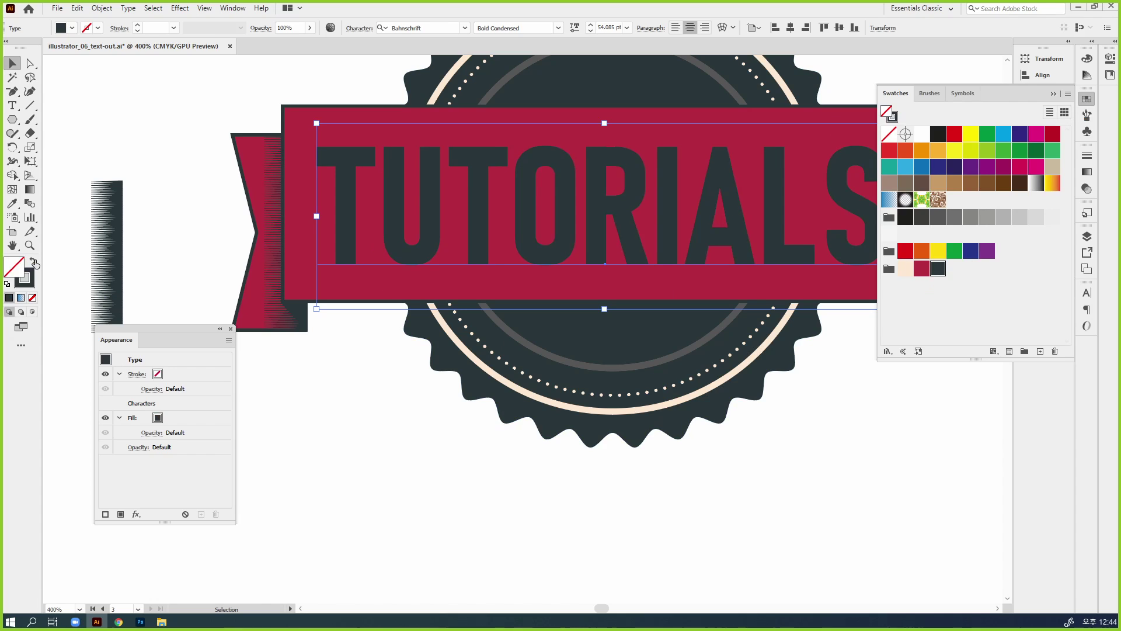
left_click(905, 270)
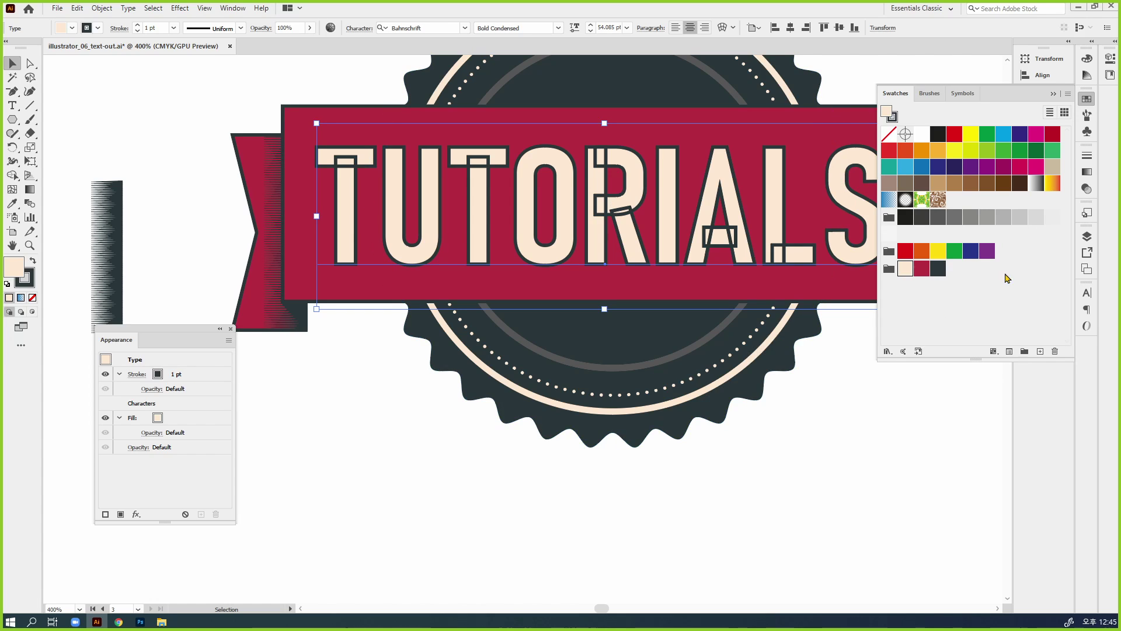
left_click(1087, 102)
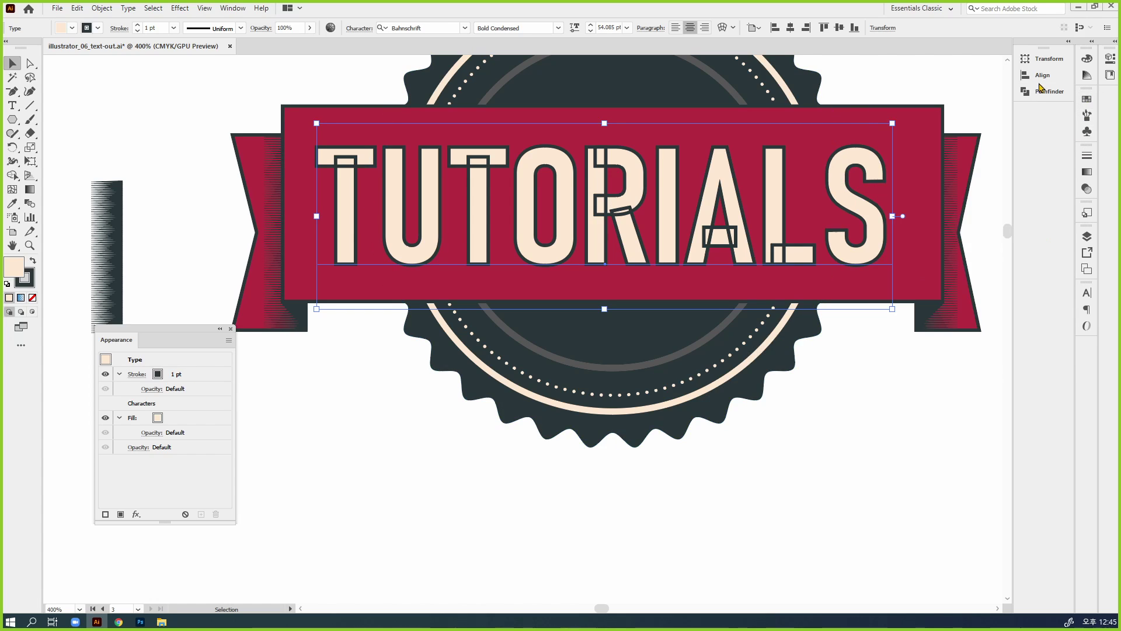
Step: Change the TUTORIALS text's font to Myriad Variable Concept, Bold Condensed
left_click(1087, 296)
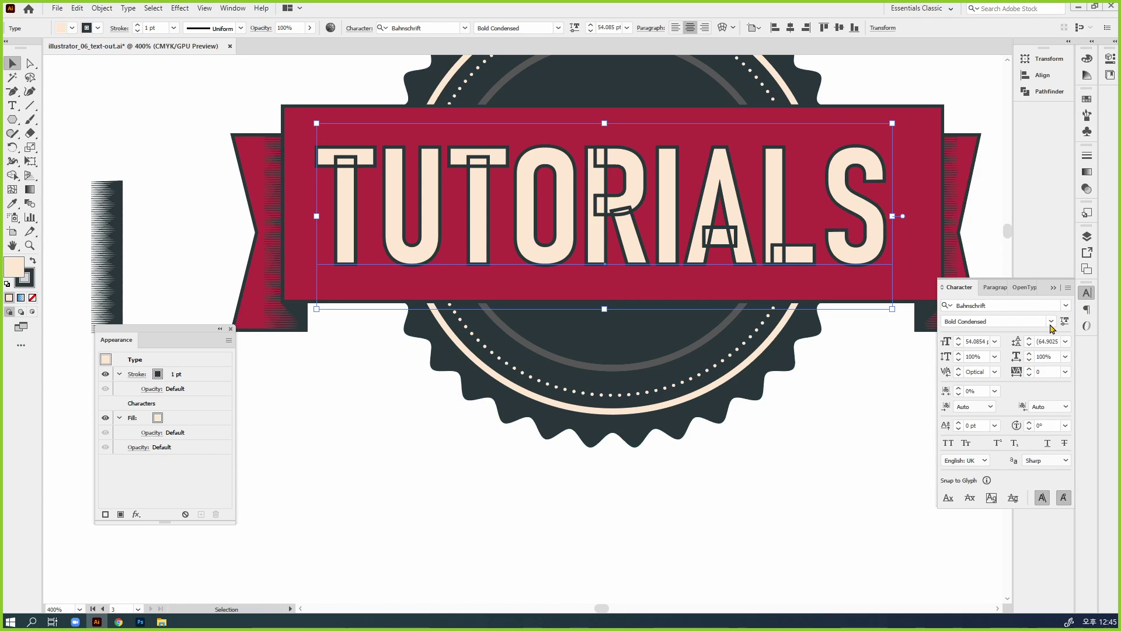
left_click_drag(878, 303, 860, 318)
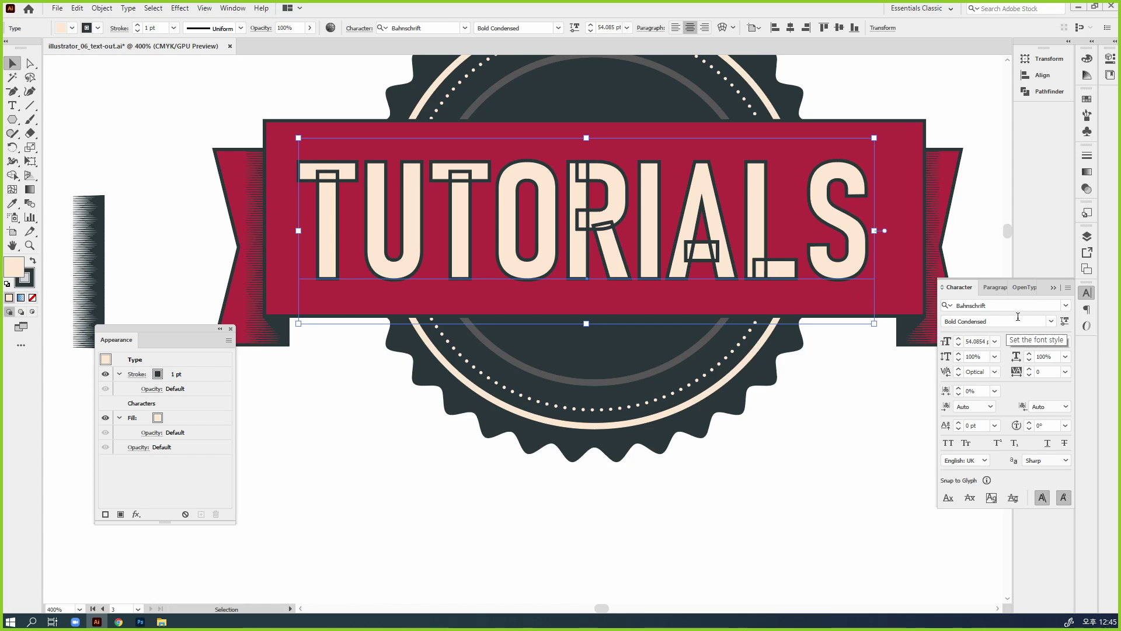
left_click(1065, 306)
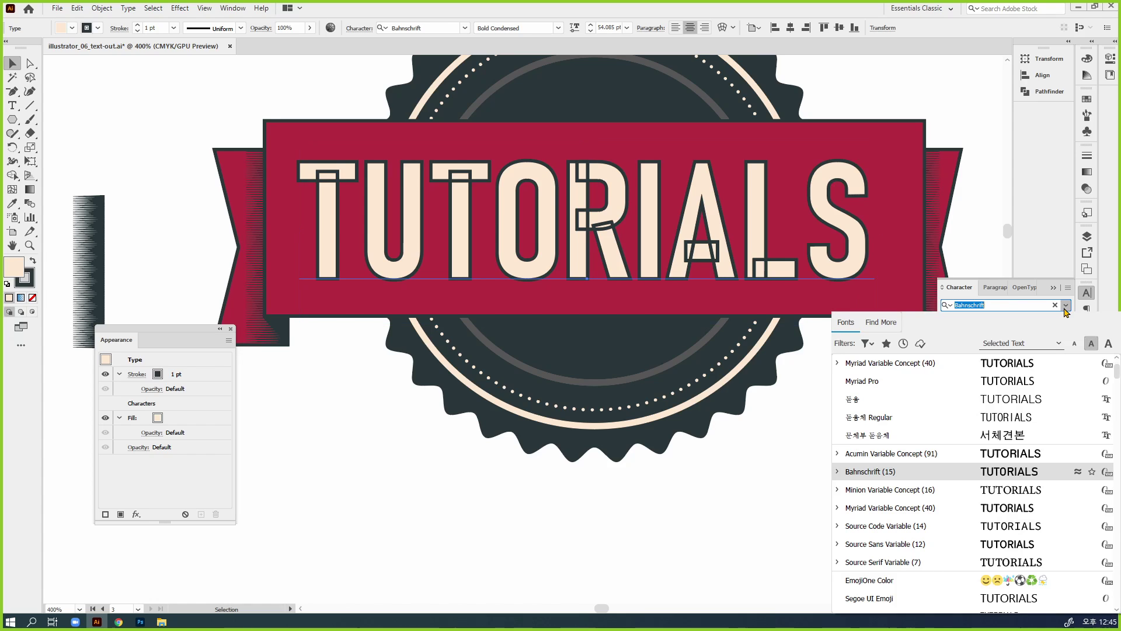
left_click(1021, 364)
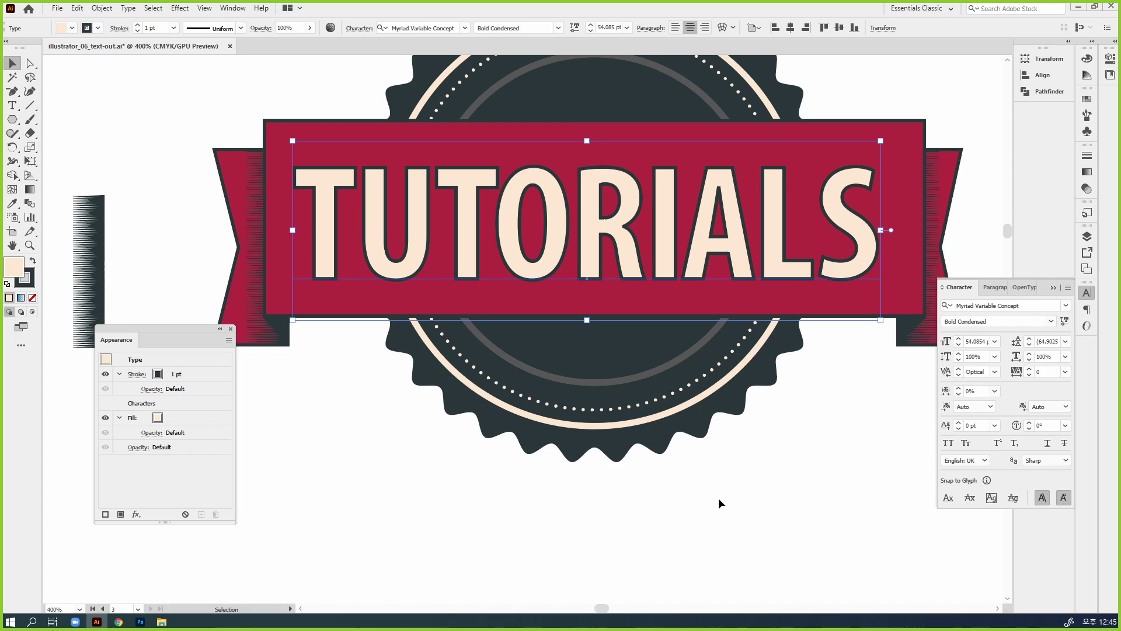
Step: Remove the dark stroke from the TUTORIALS text, leaving only its cream fill
left_click(180, 8)
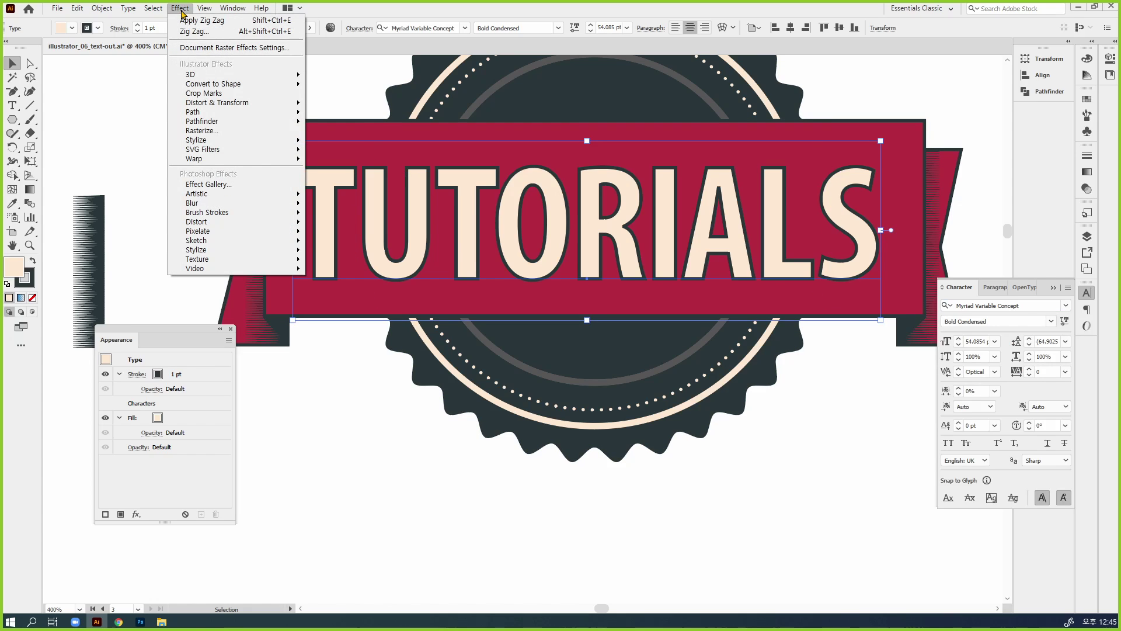
mouse_move(221, 140)
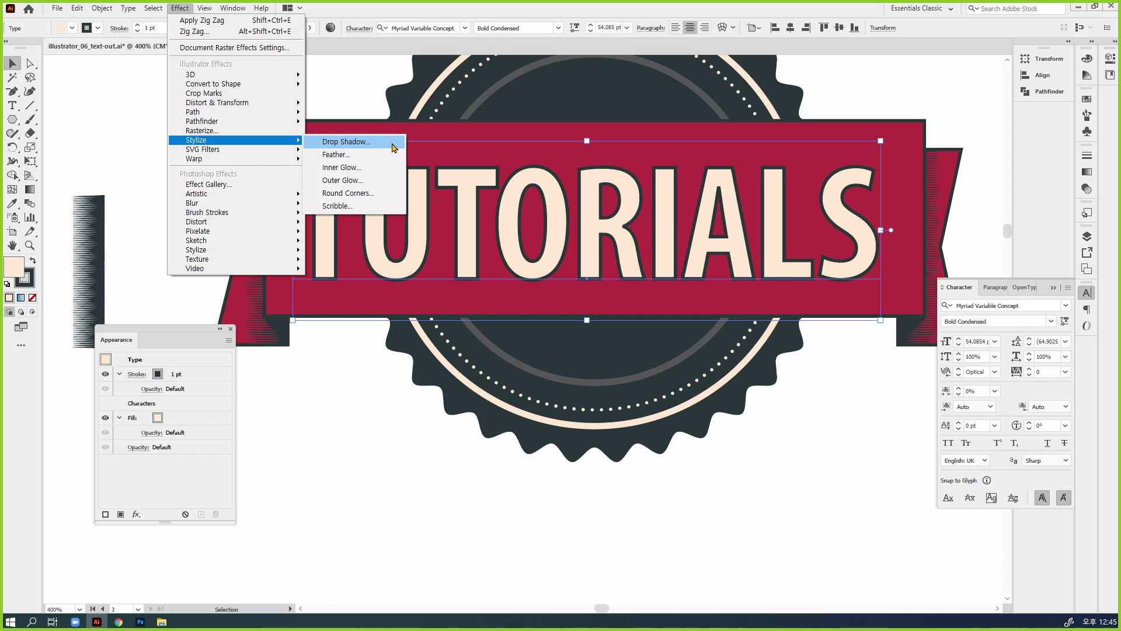
left_click(26, 284)
left_click(34, 299)
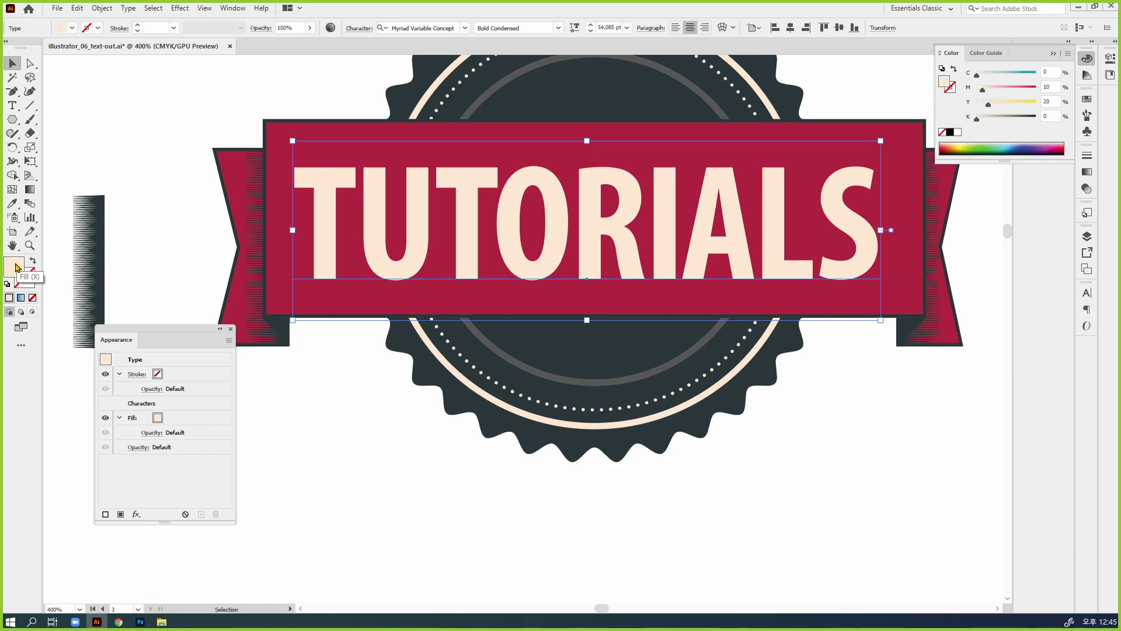
Step: Set up a previewed Drop Shadow on the TUTORIALS text with 1 mm X and Y offsets and 0 mm blur
left_click(184, 10)
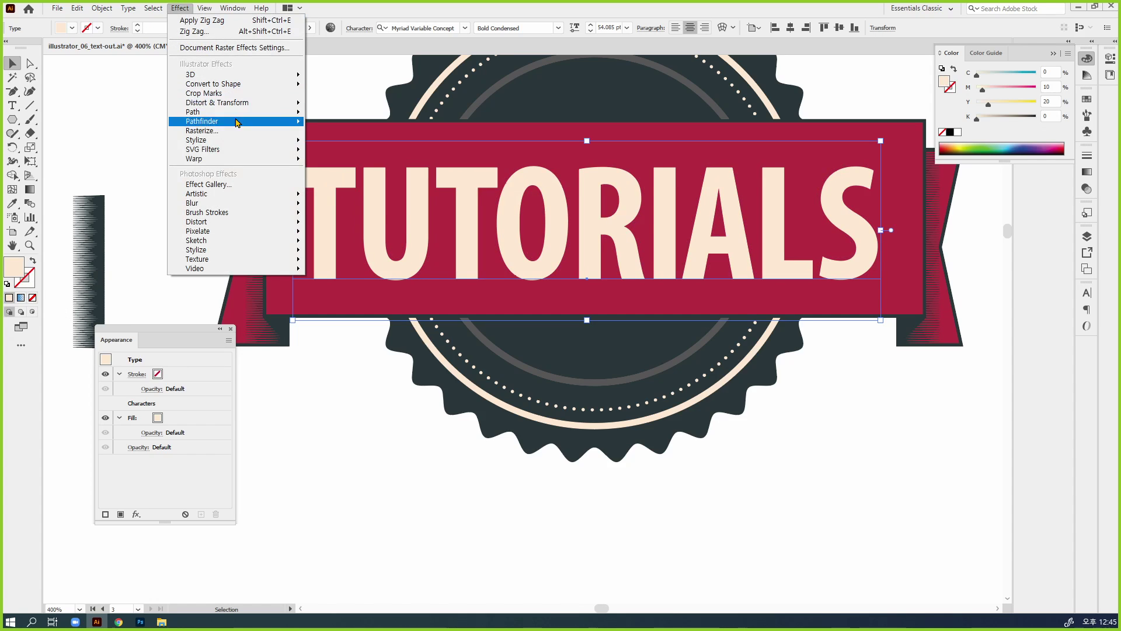
left_click(340, 142)
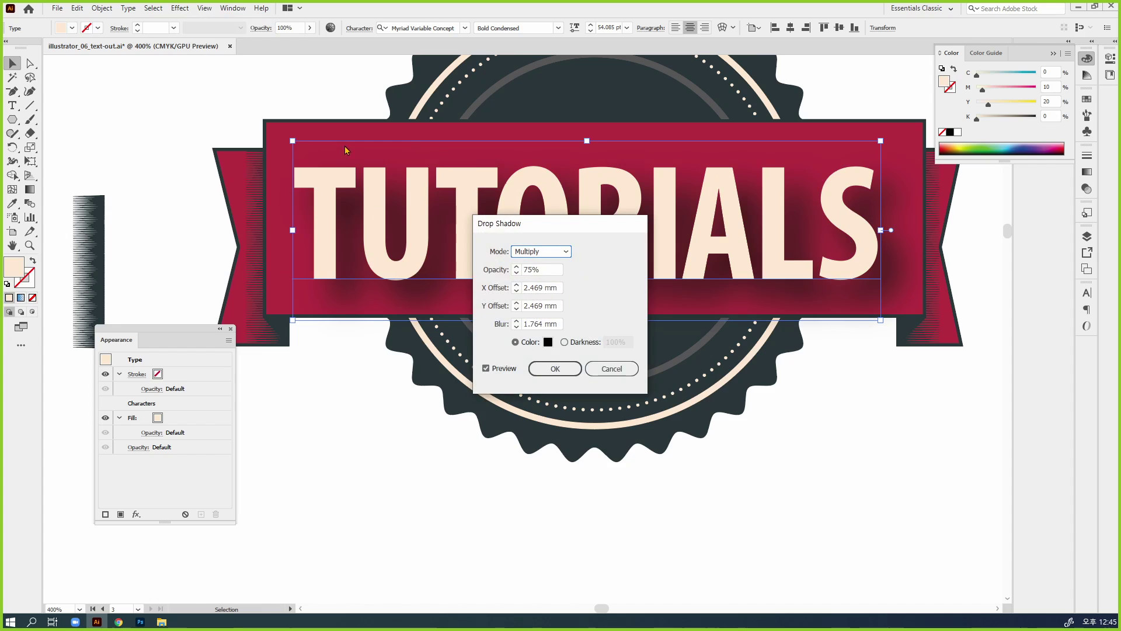
left_click_drag(524, 182, 905, 191)
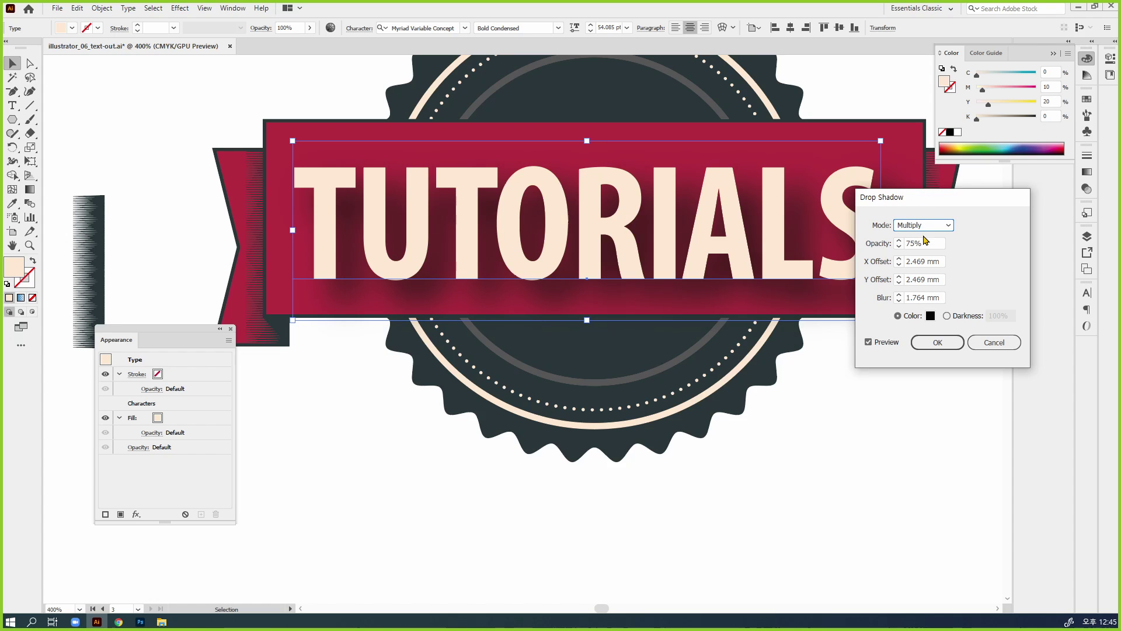
left_click(899, 264)
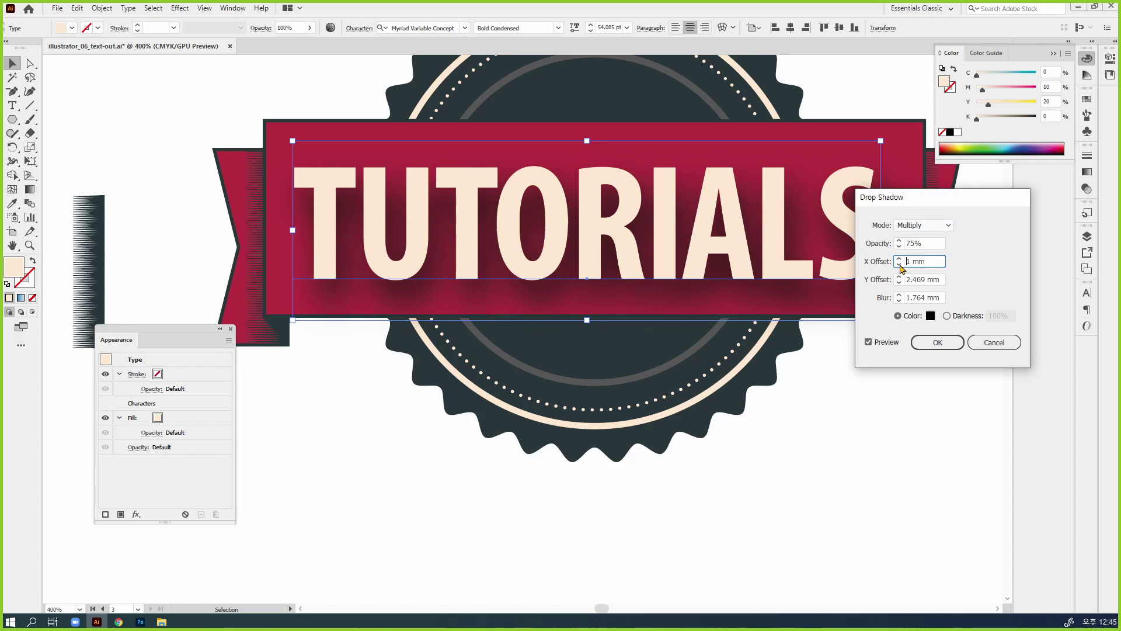
left_click(899, 282)
left_click(899, 283)
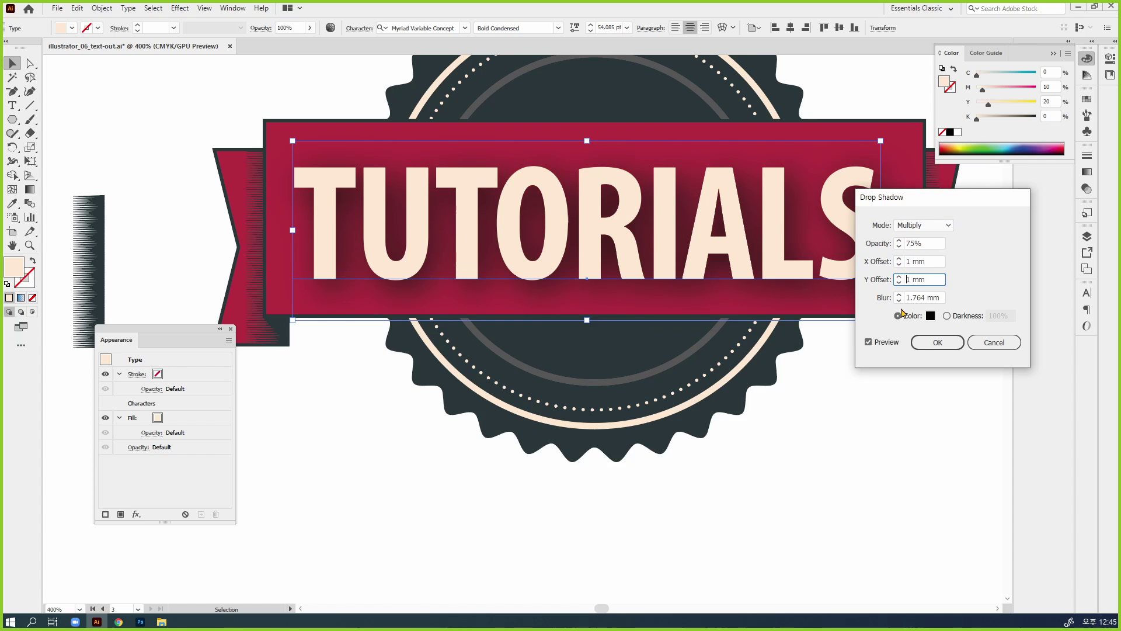
left_click(900, 301)
left_click(900, 301)
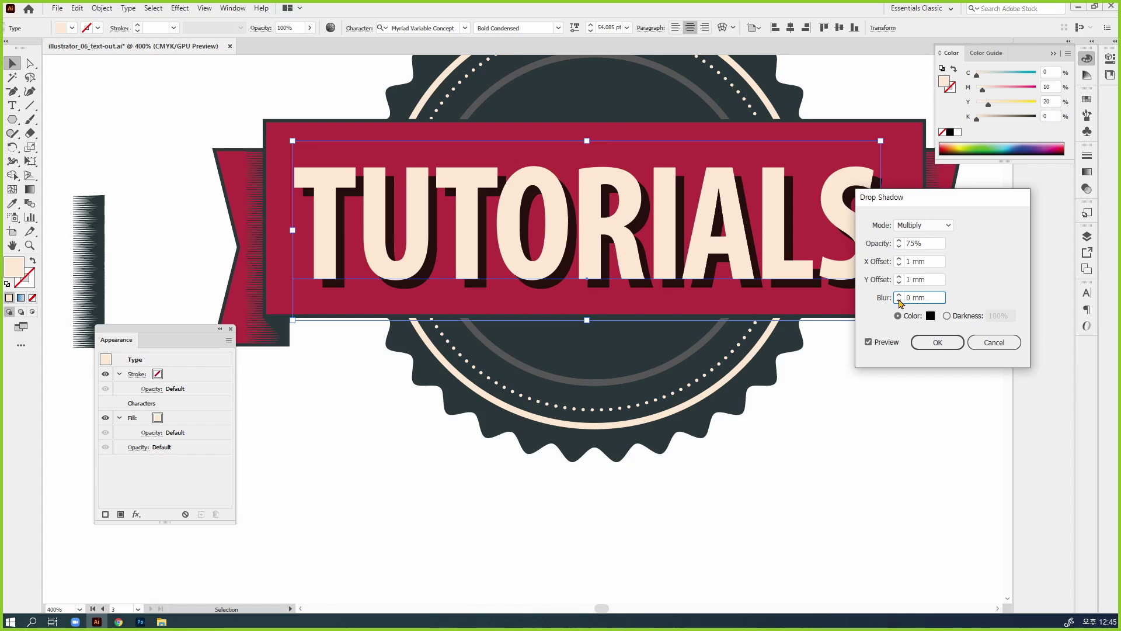
left_click(899, 300)
left_click_drag(917, 205, 965, 197)
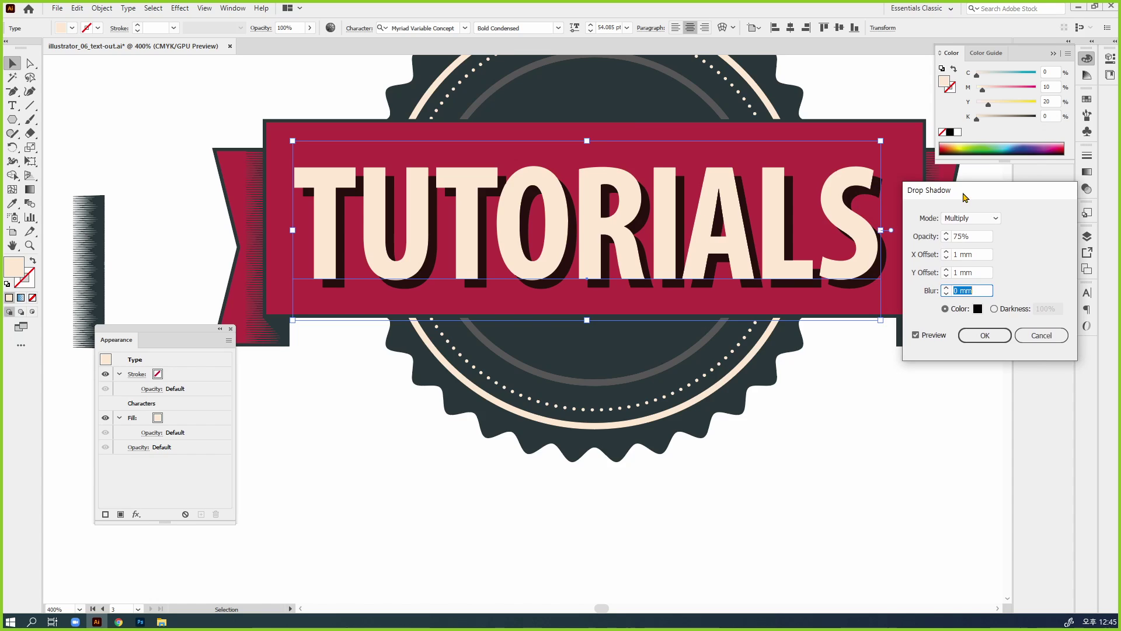
Step: Set the drop shadow's colour to the dark badge swatch C=90 M=75 Y=70 K=40
left_click(979, 309)
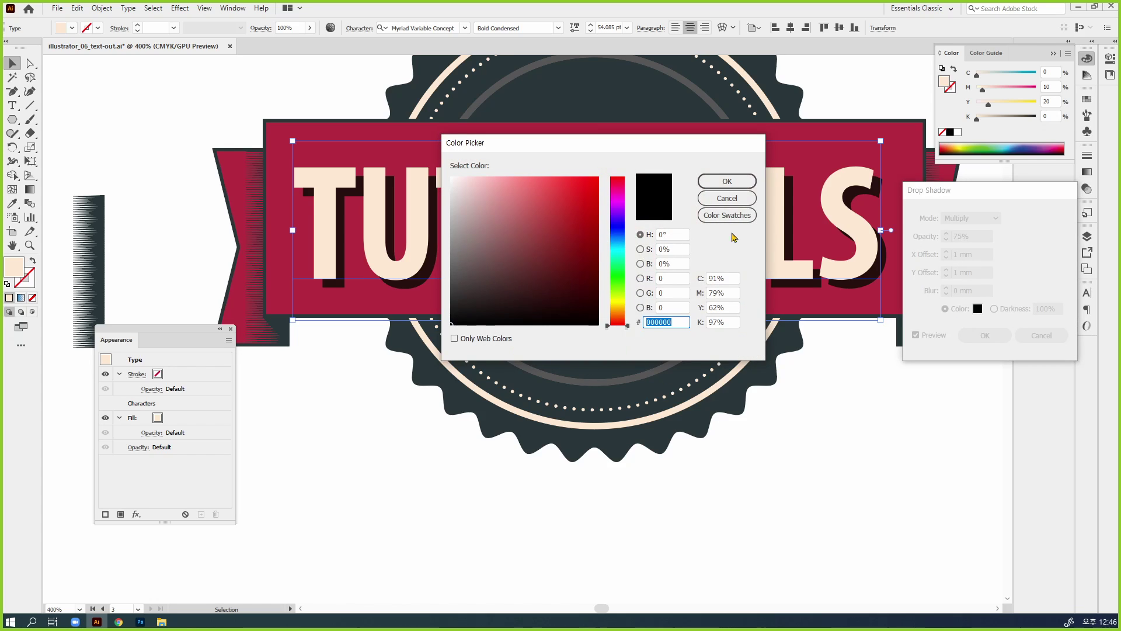
left_click(727, 215)
scroll(538, 266, "down", 5)
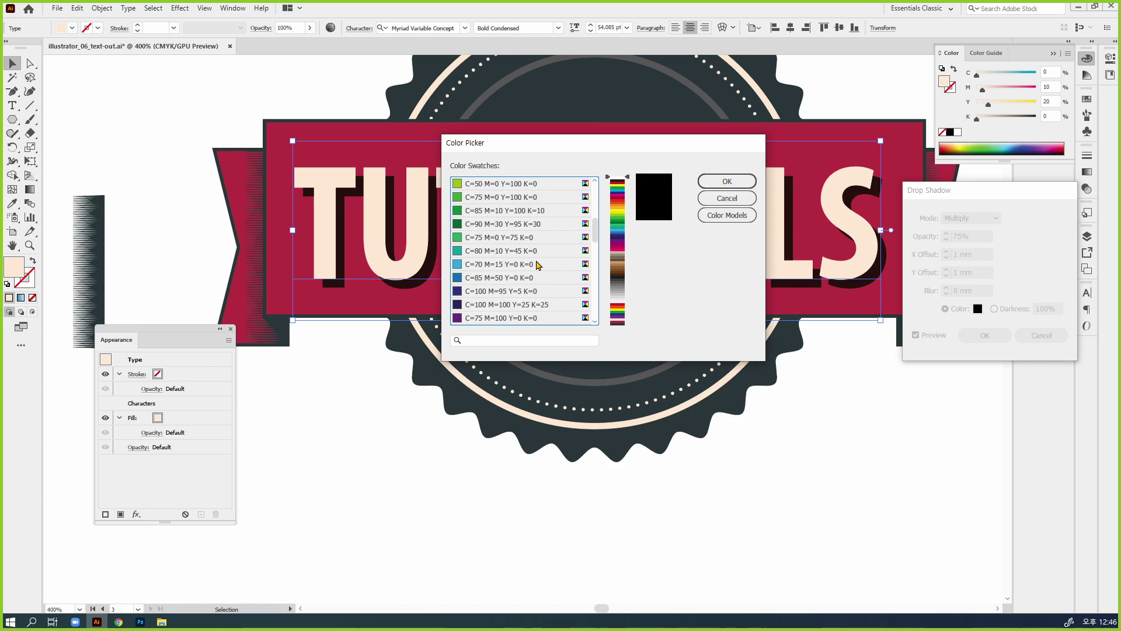
scroll(538, 265, "down", 5)
left_click(502, 318)
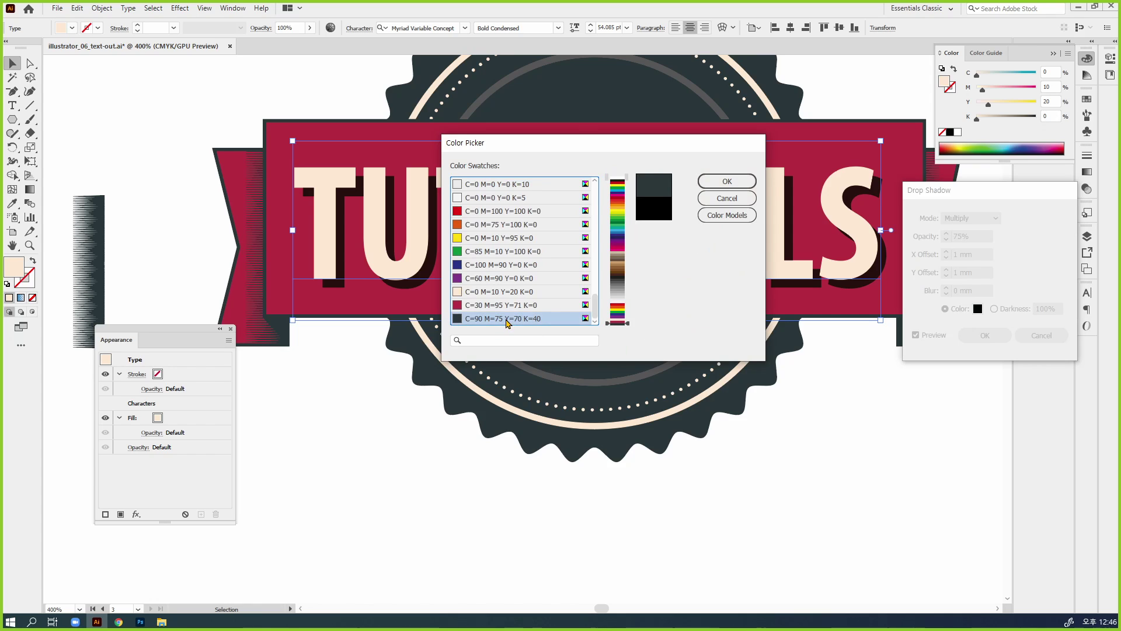
left_click(735, 182)
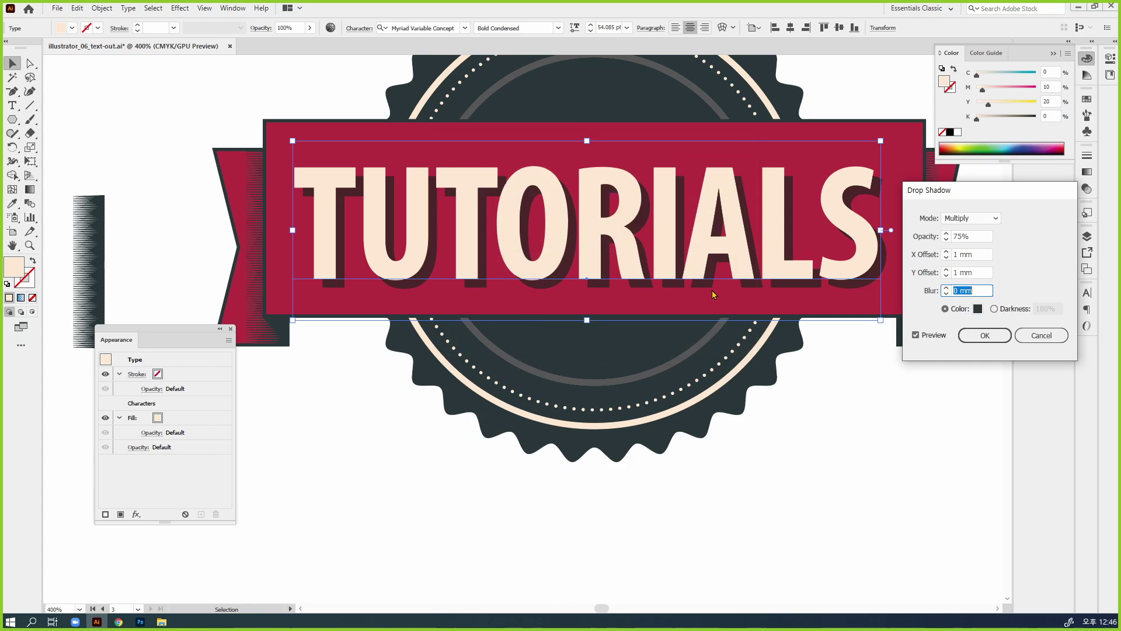
left_click(978, 308)
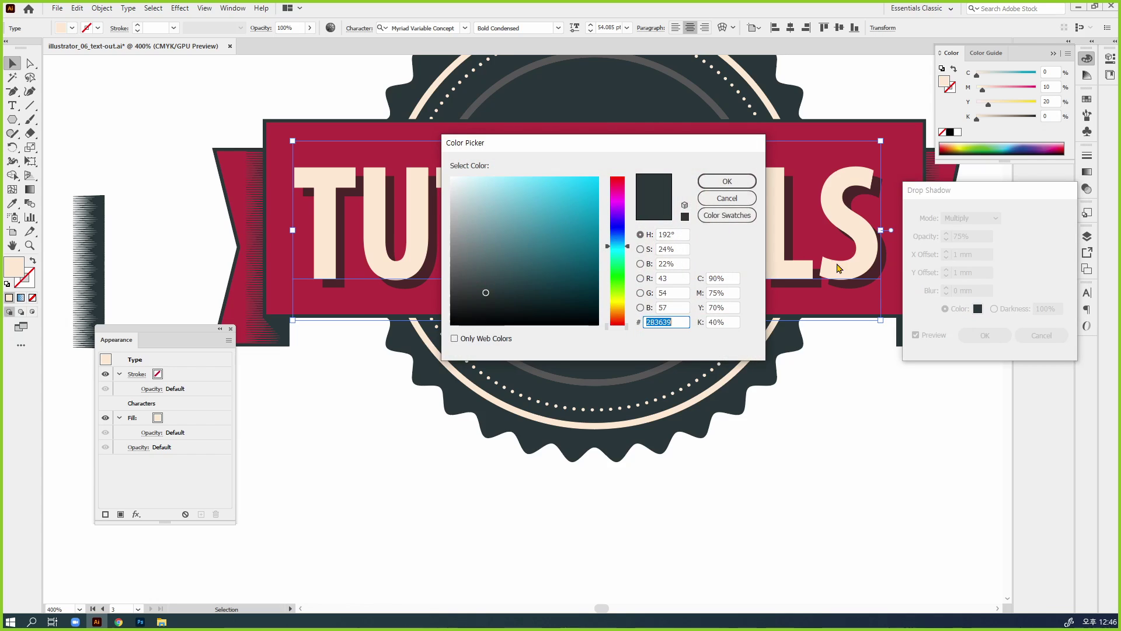
left_click(737, 220)
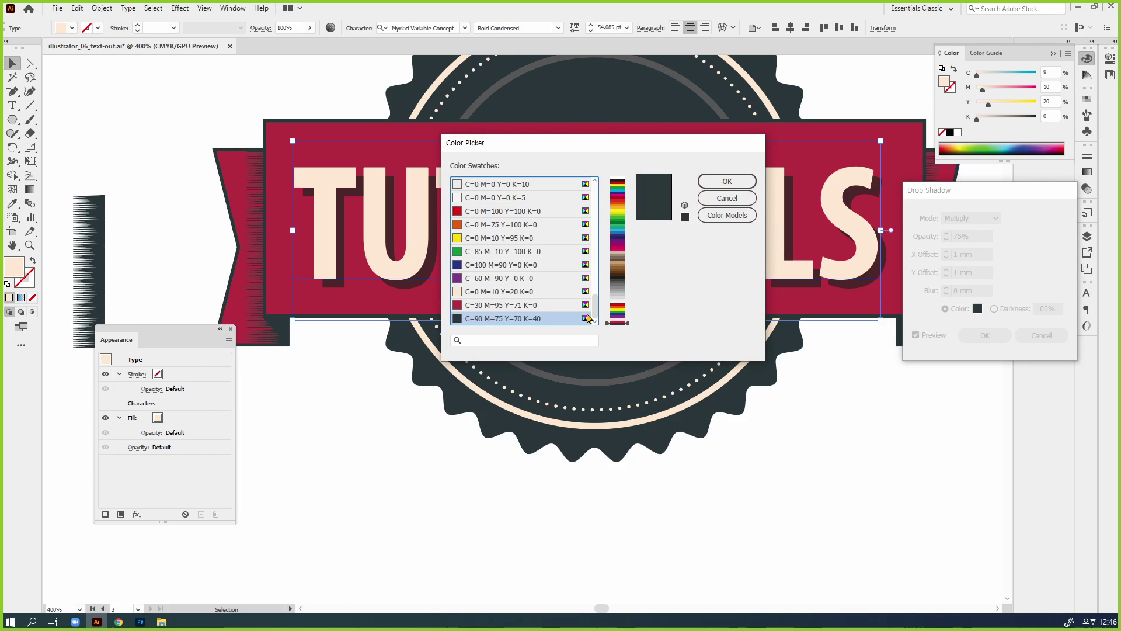
key("Return")
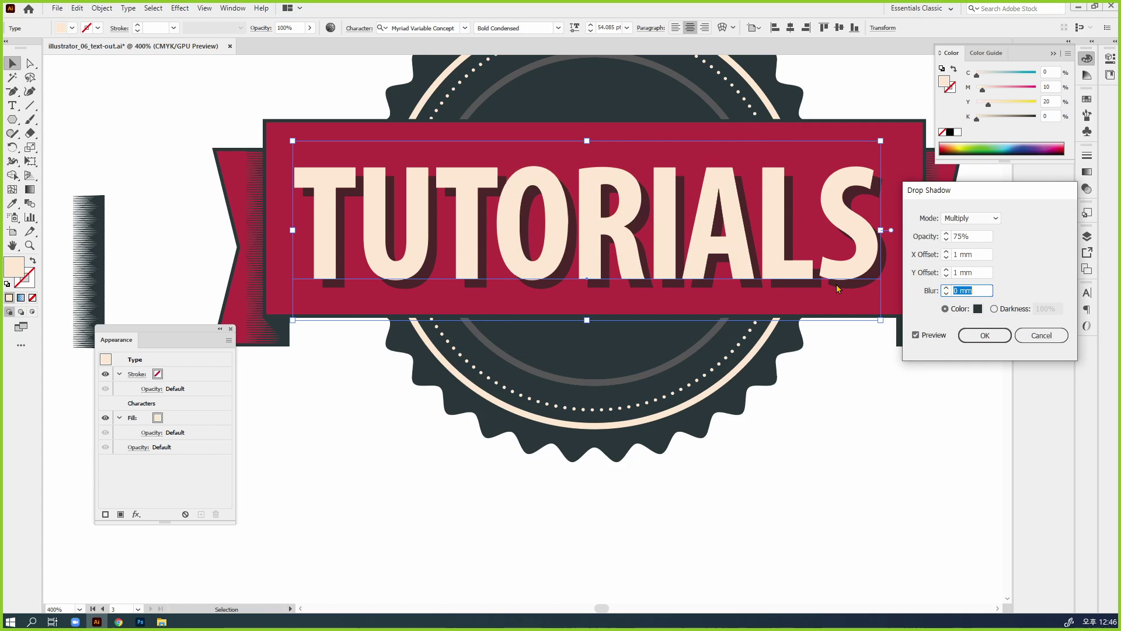
Step: Set the drop shadow's opacity to 100%, X offset to 0 mm and Y offset to 0.5 mm
left_click_drag(972, 236, 898, 235)
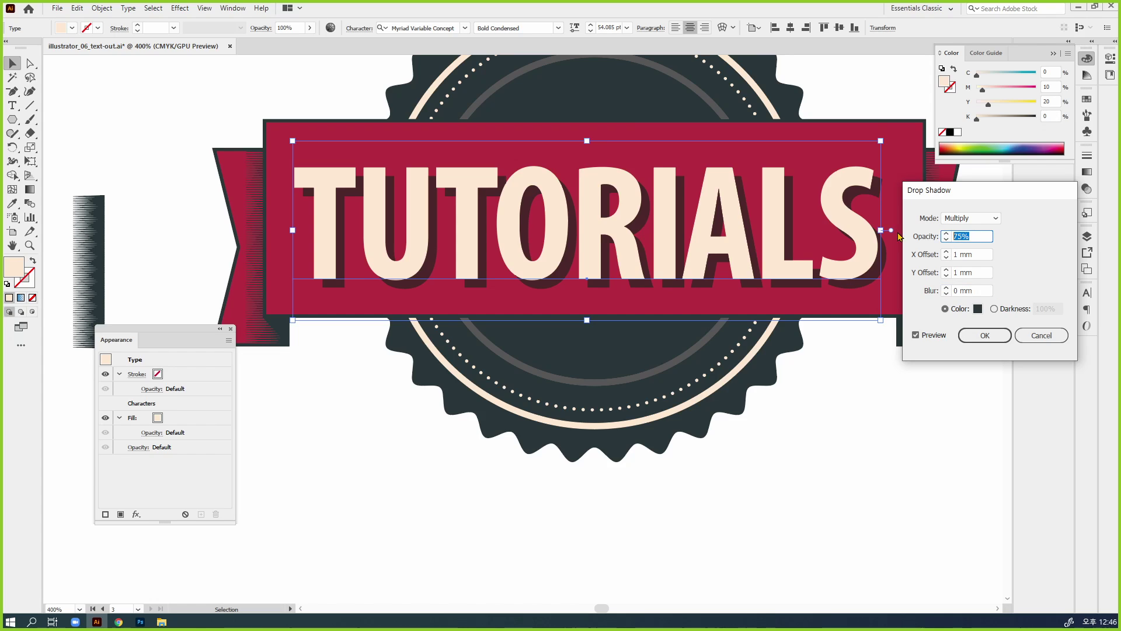
type("100")
left_click(982, 254)
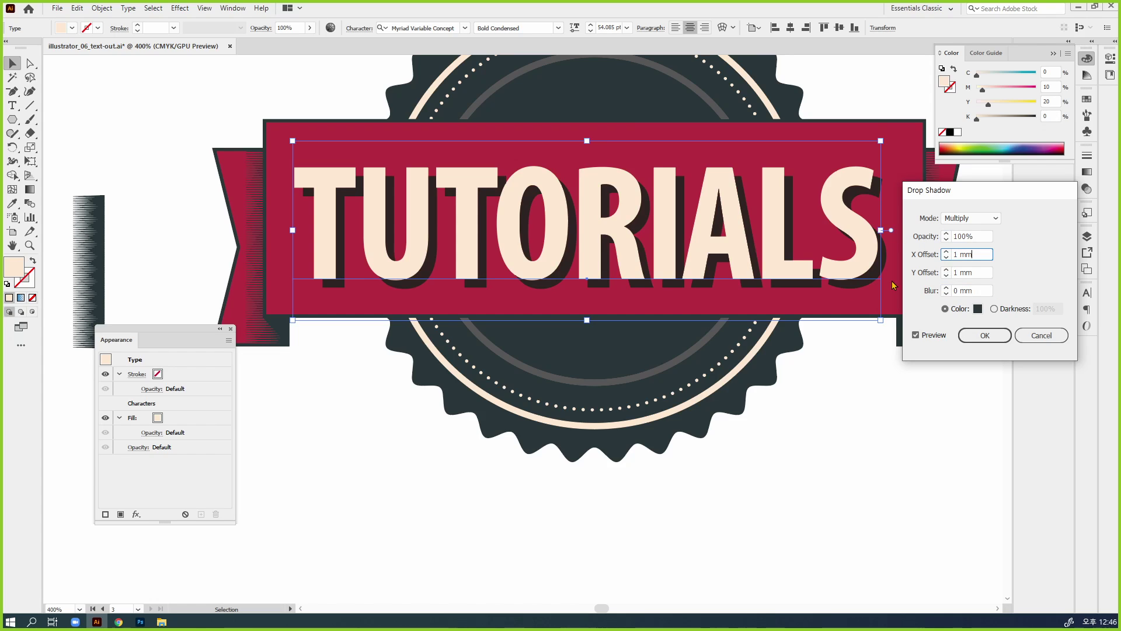
left_click(946, 259)
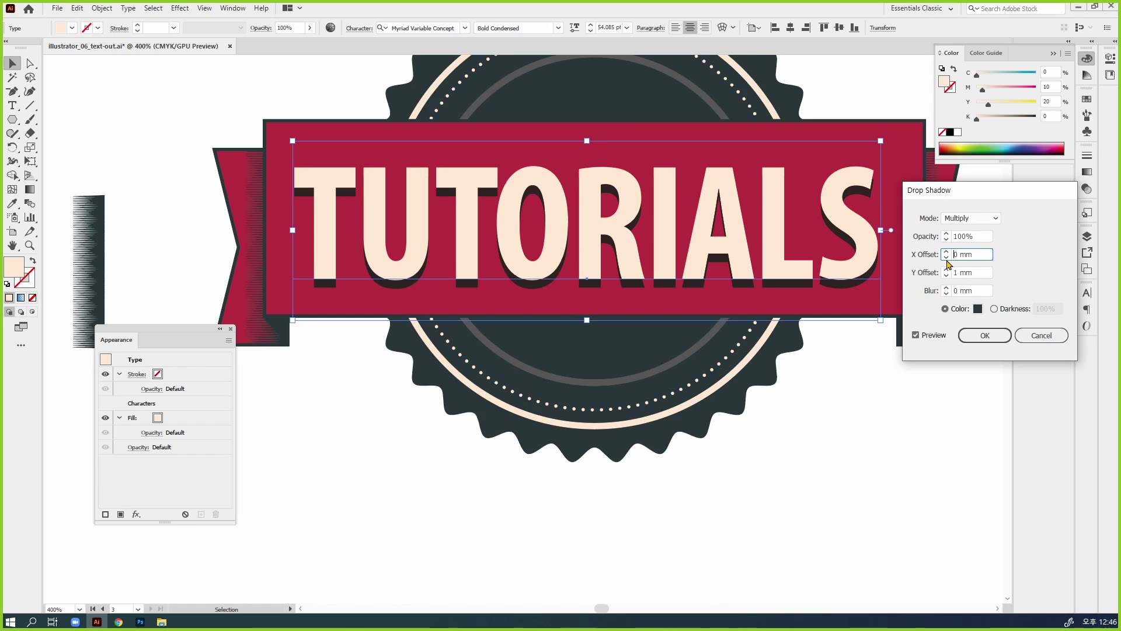
left_click(980, 274)
key("ctrl+a")
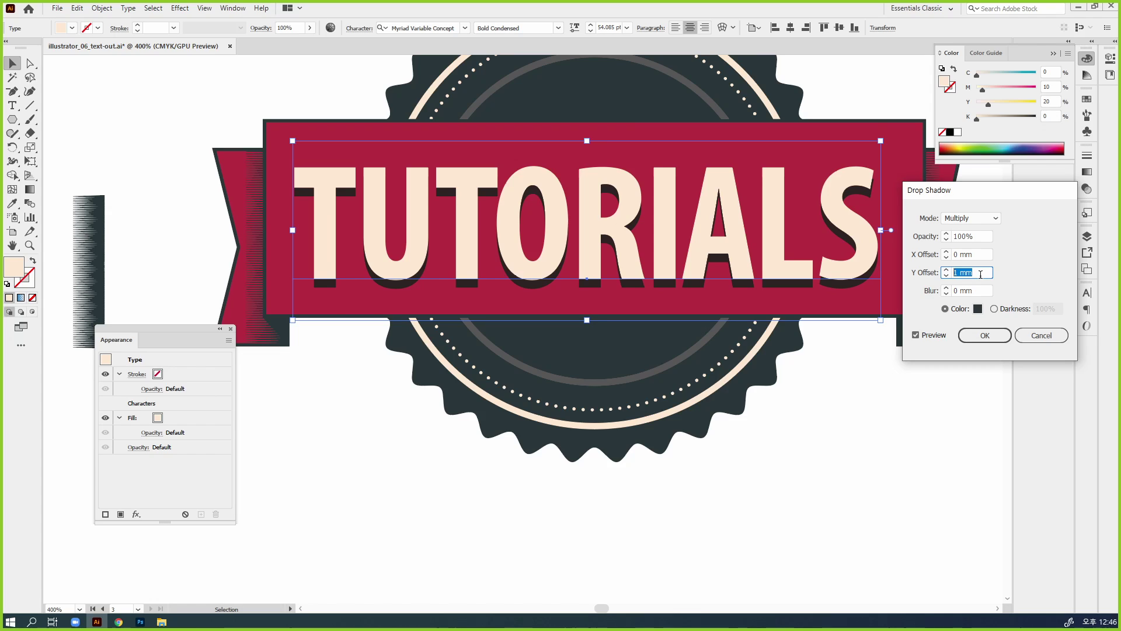
type("0.5")
key("Tab")
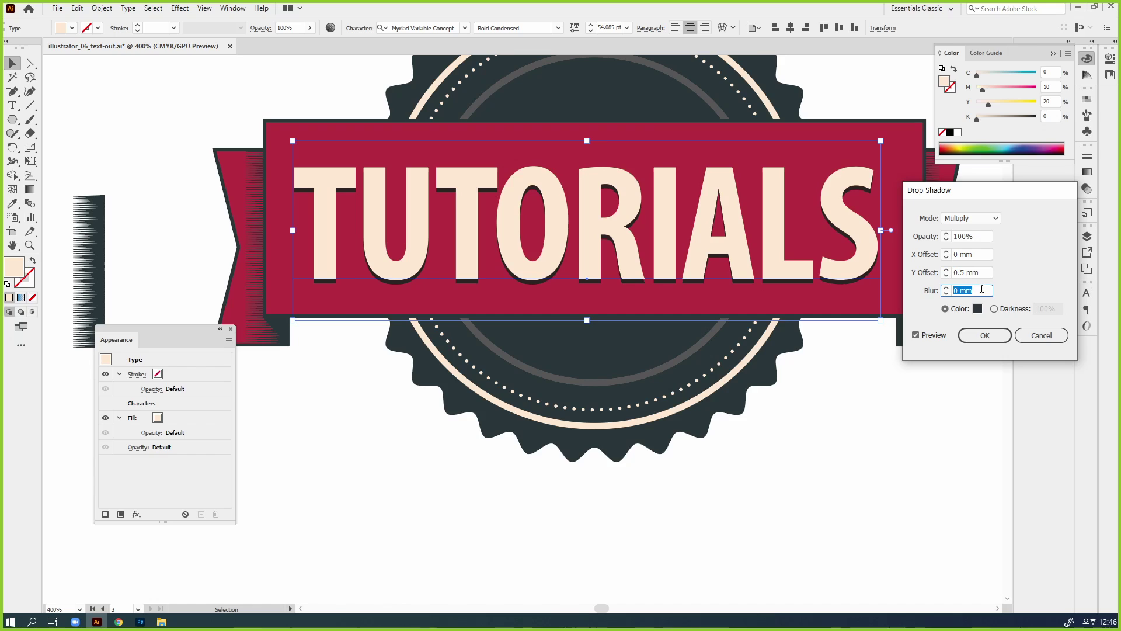
Step: Set the drop shadow's X offset to 0.5 mm and apply the effect to the TUTORIALS text
left_click(933, 256)
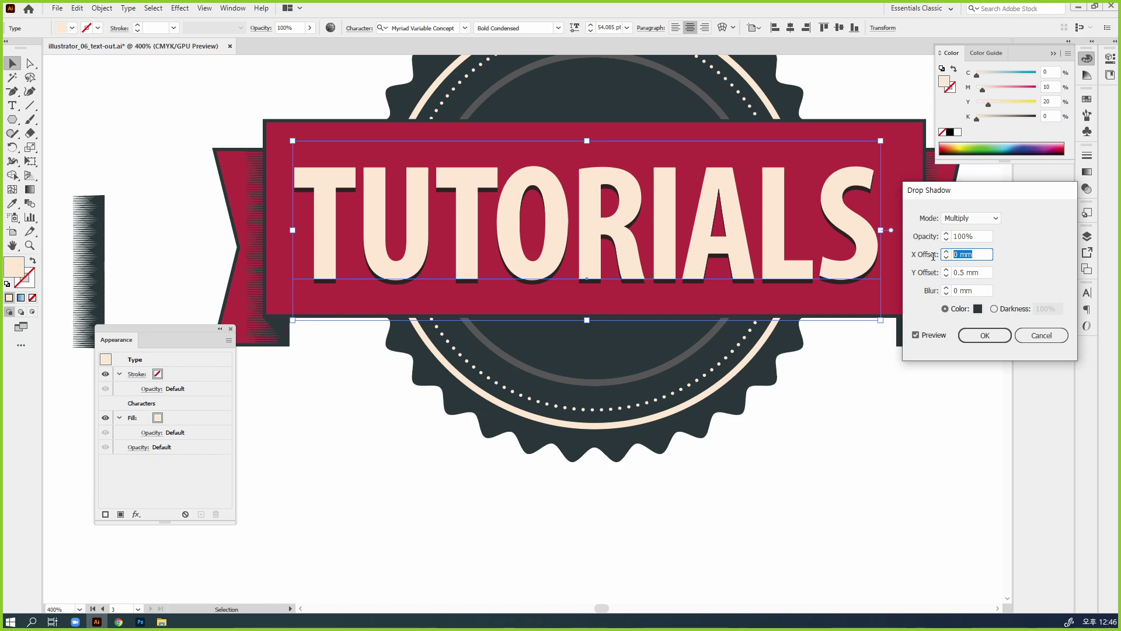
type("1.")
type(".5")
key("Tab")
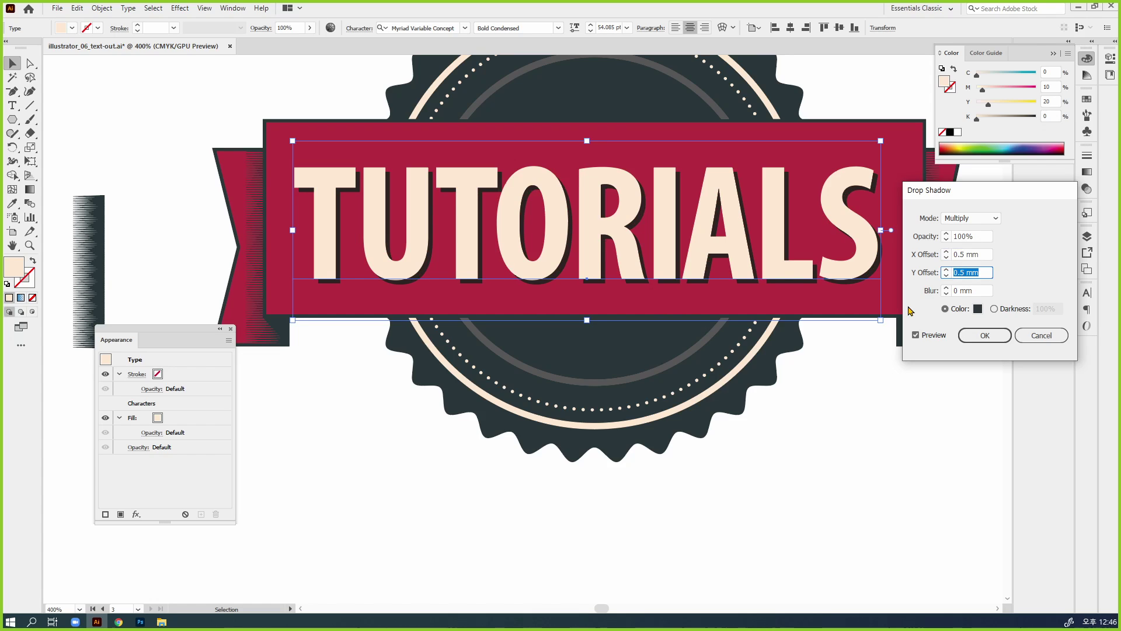
left_click(985, 335)
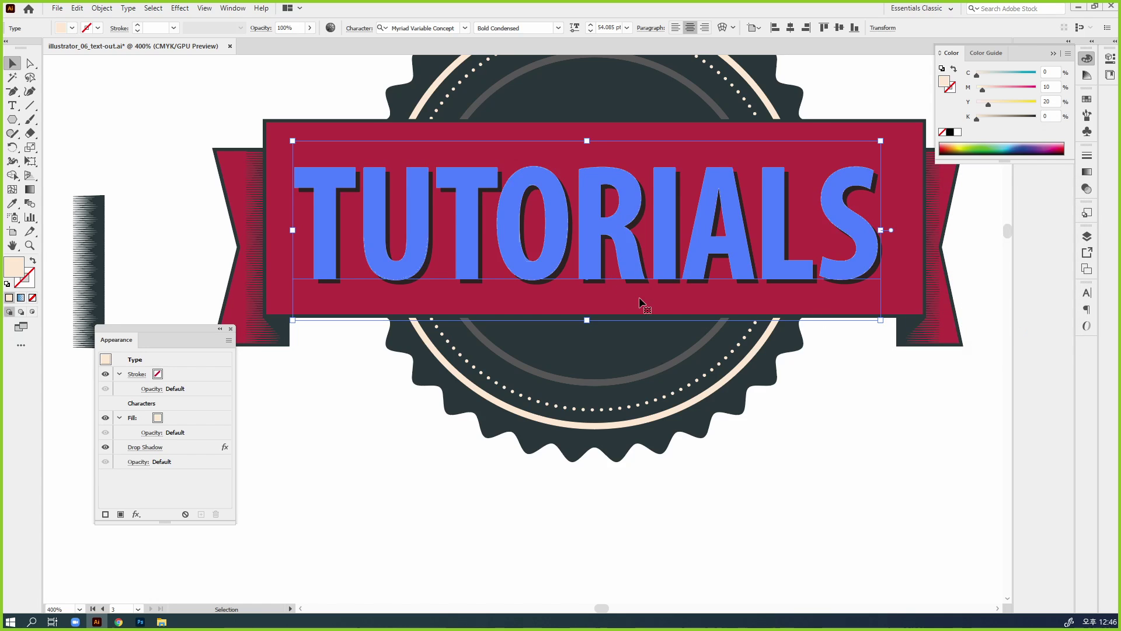
Step: Replace the banner's TUTORIALS lettering with the text XIDOWEB
double_click(609, 250)
key("ctrl+a")
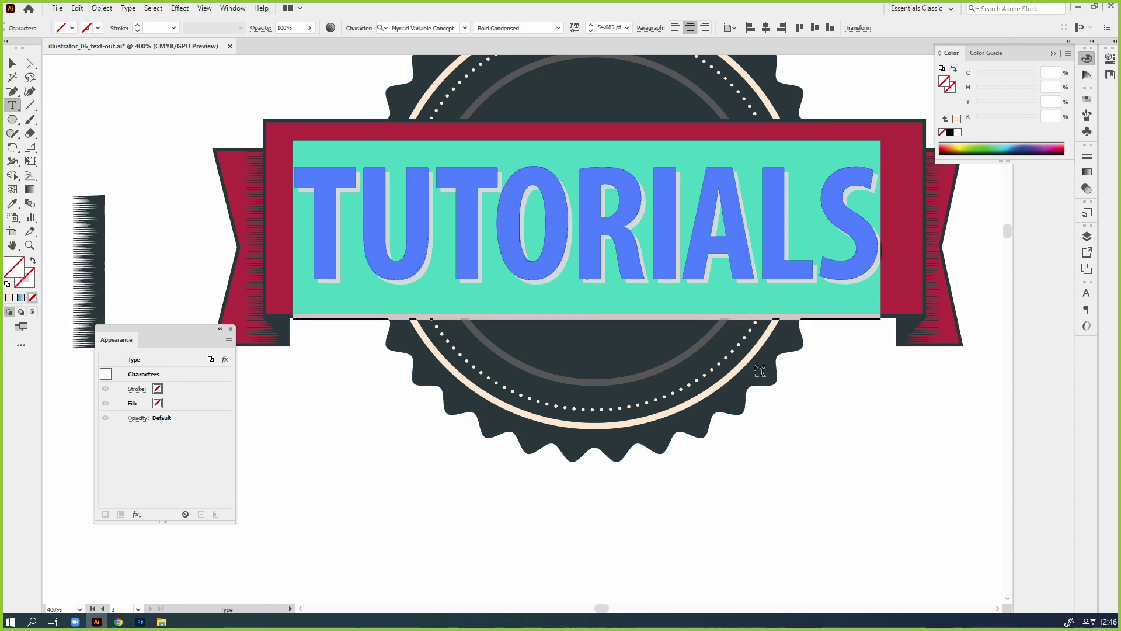
type("xido")
key("BackSpace")
key("BackSpace")
key("BackSpace")
key("BackSpace")
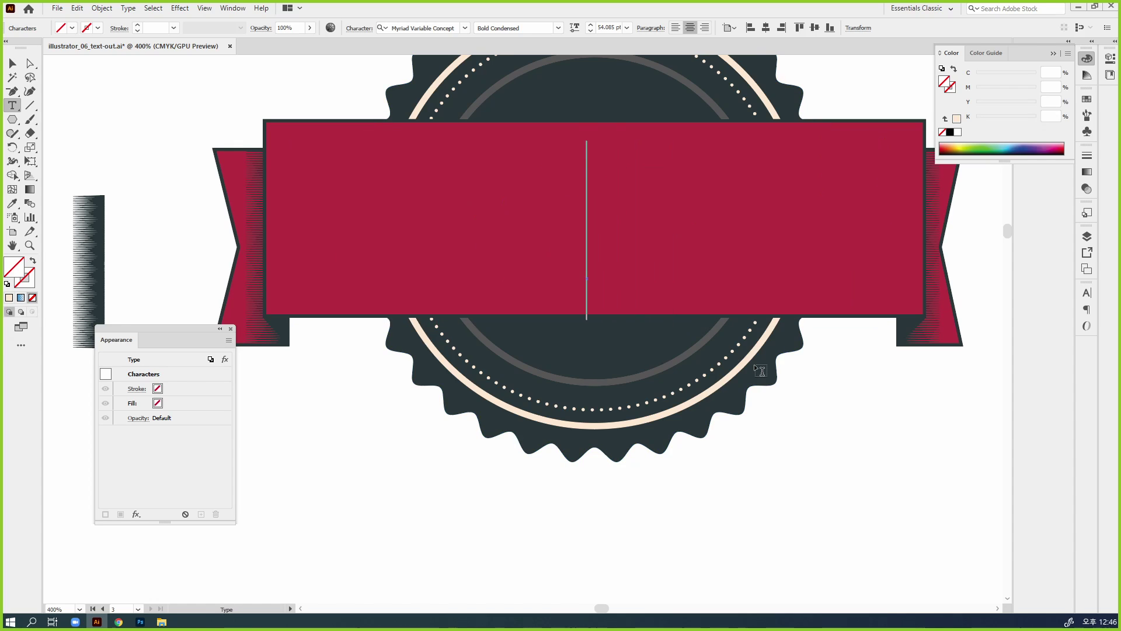
type("xidoweb")
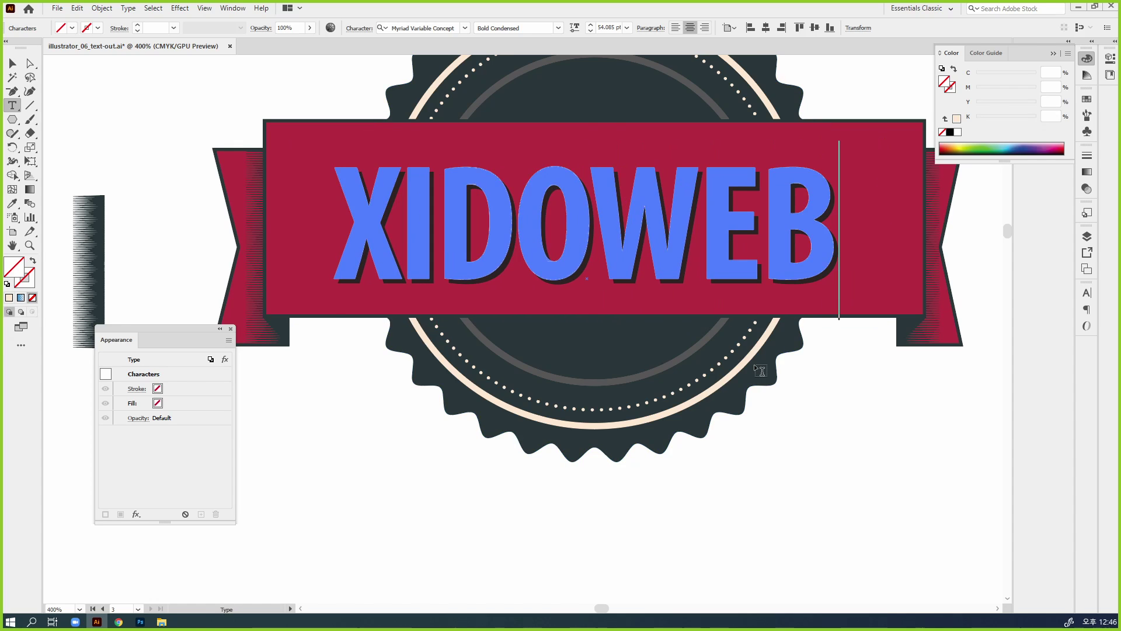
key("Escape")
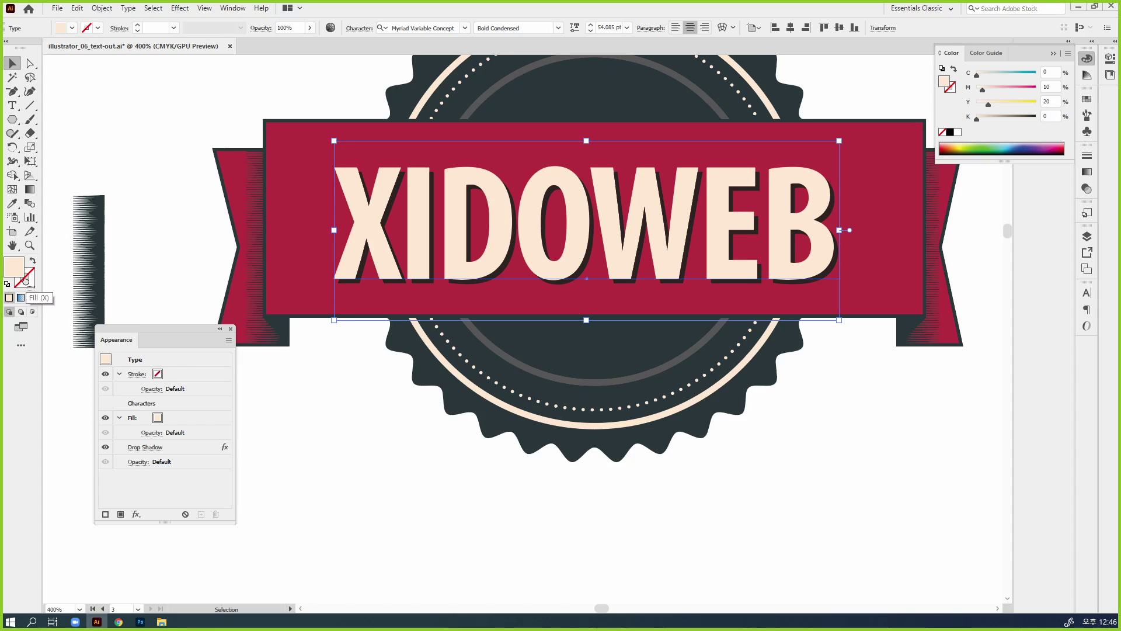
Step: Give the XIDOWEB text a 1 pt stroke in the dark badge swatch
left_click_drag(16, 269, 26, 282)
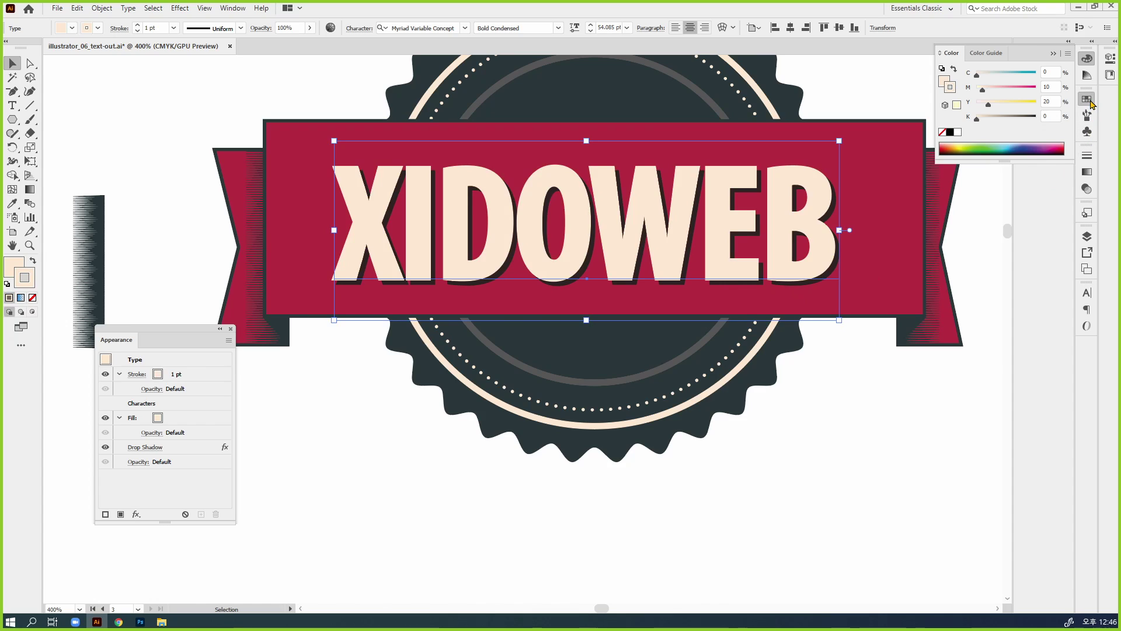
left_click(1087, 99)
left_click(937, 268)
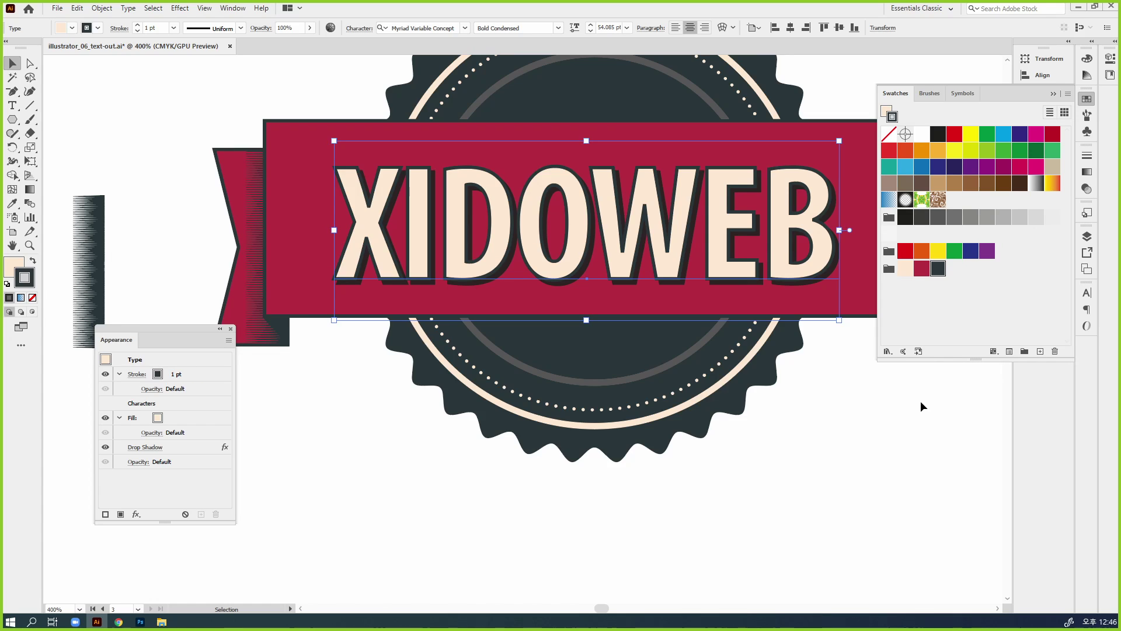
left_click(919, 457)
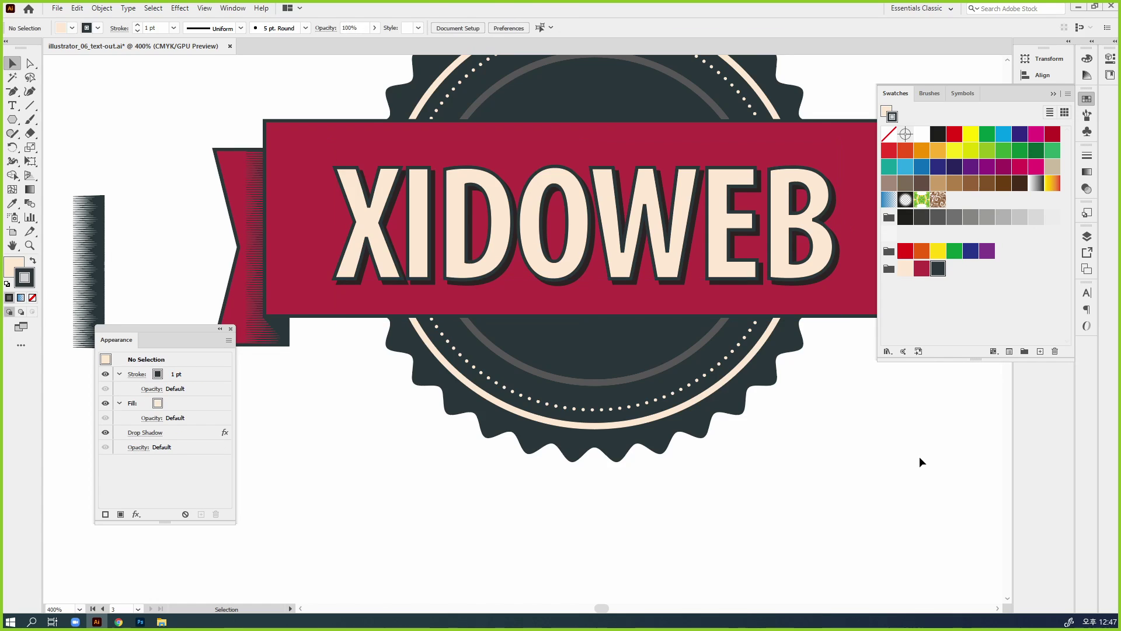
Step: Change the blending mode of the XIDOWEB text's existing drop shadow to Normal
left_click(688, 222)
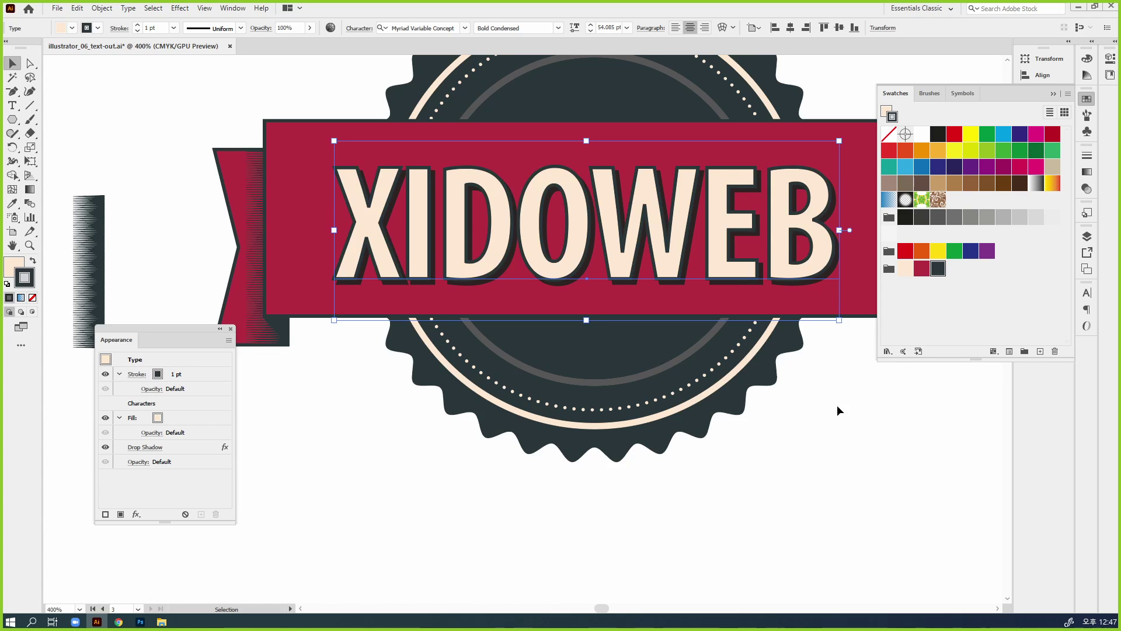
left_click(1087, 100)
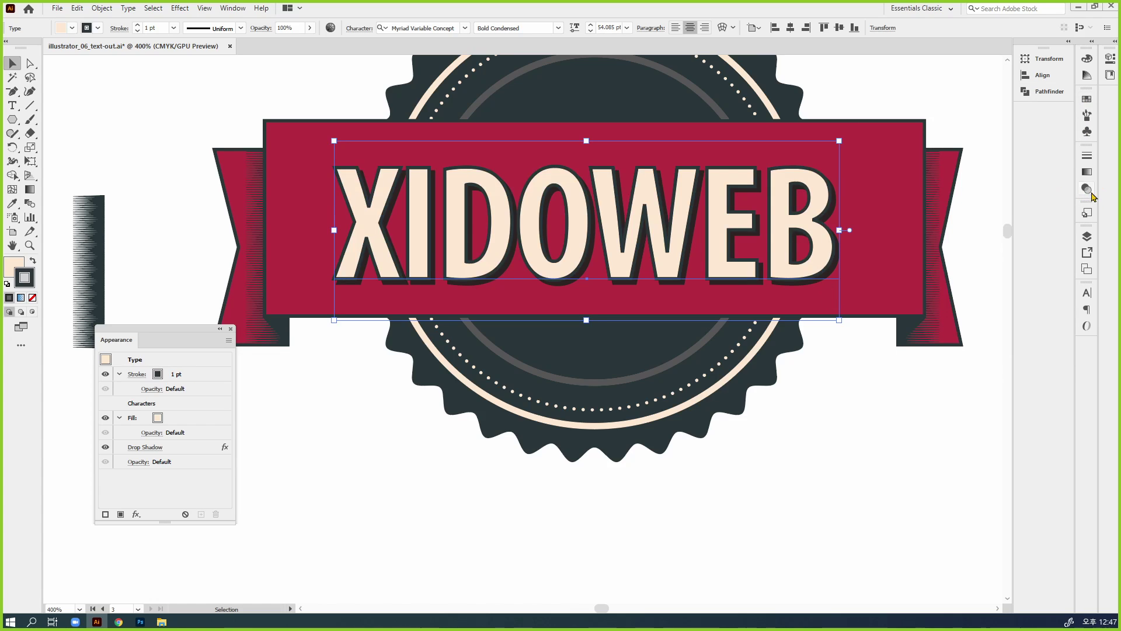
left_click(1090, 192)
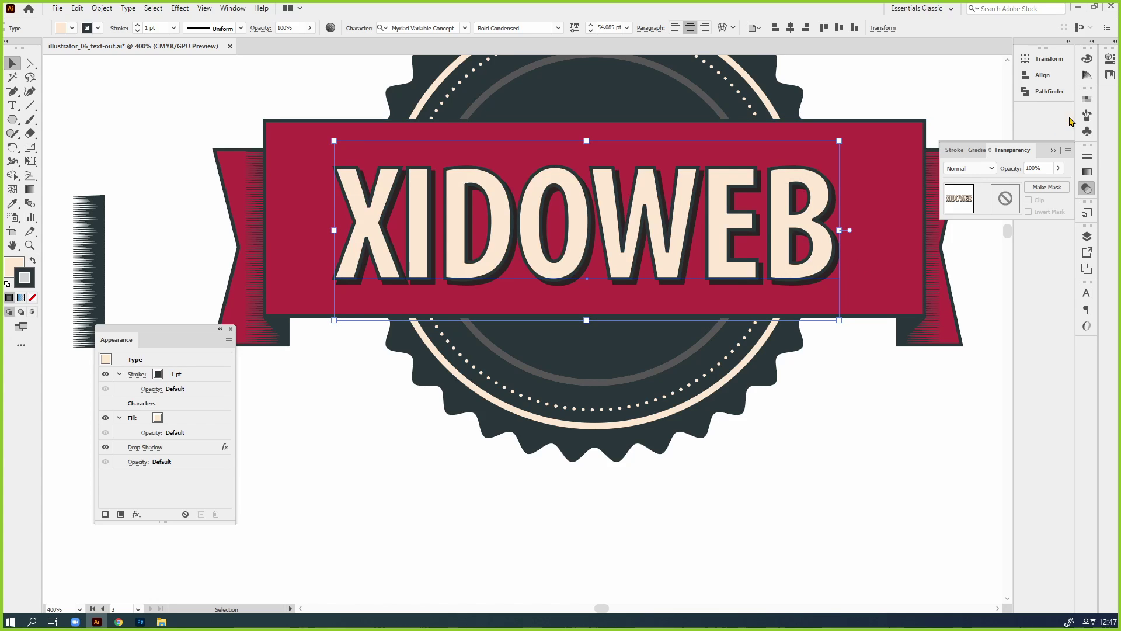
left_click(1089, 188)
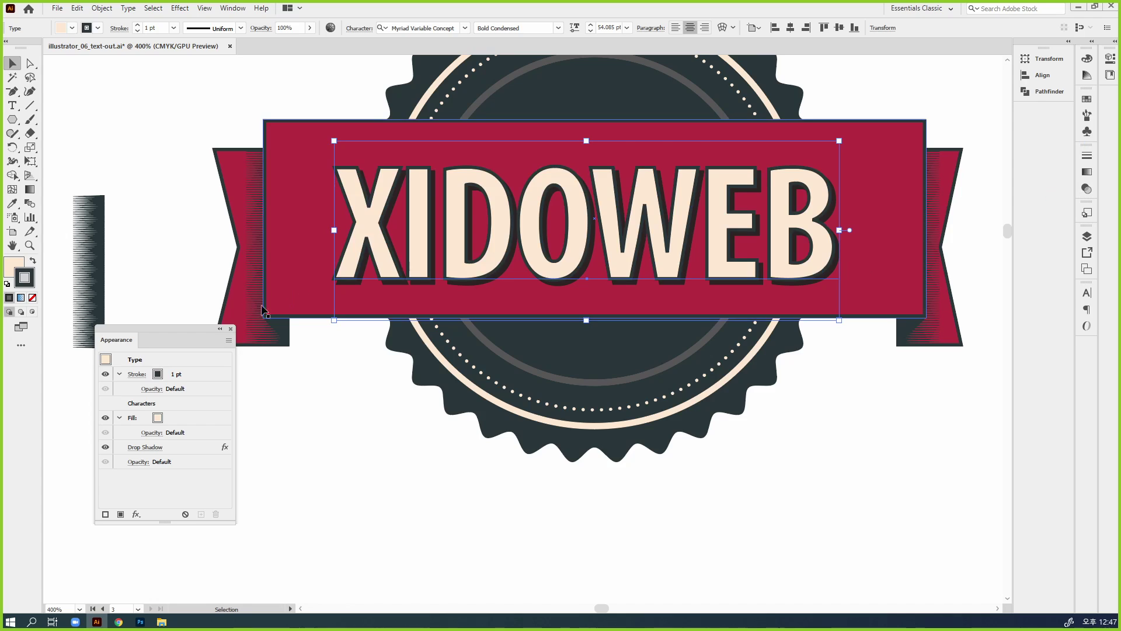
mouse_move(148, 339)
left_mouse_down()
mouse_move(848, 253)
mouse_move(897, 162)
left_mouse_up()
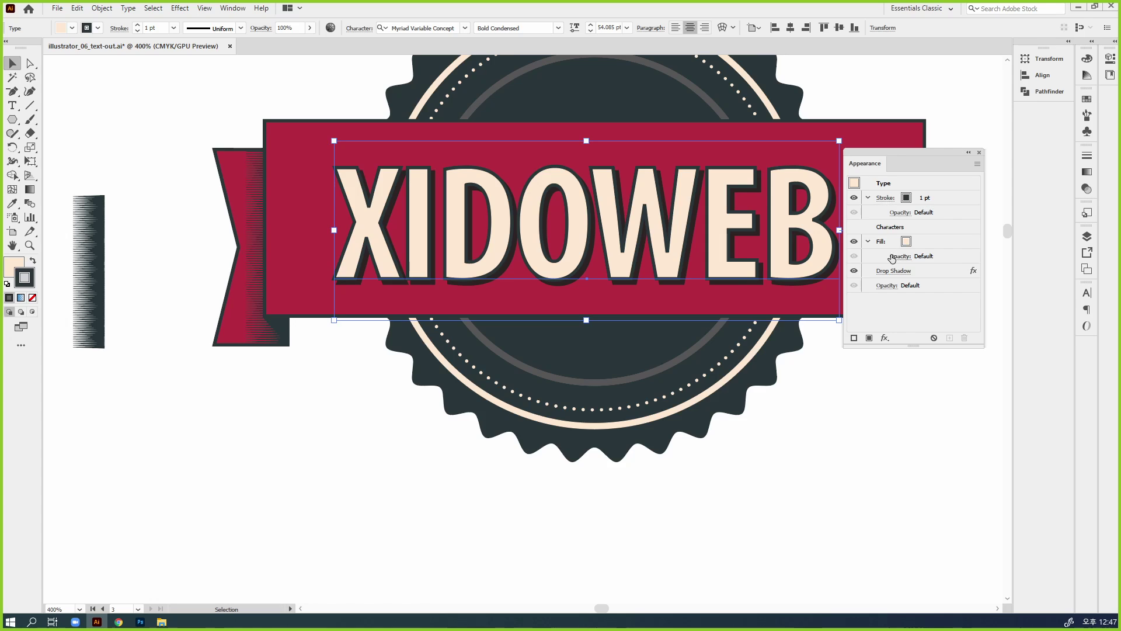
left_click(898, 274)
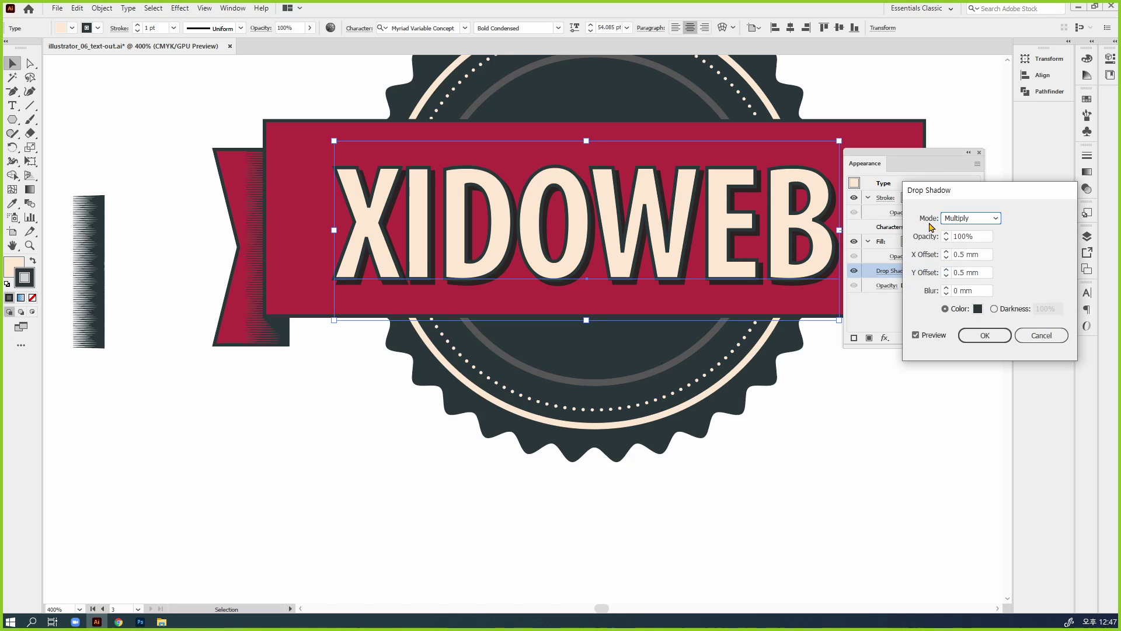
left_click(996, 219)
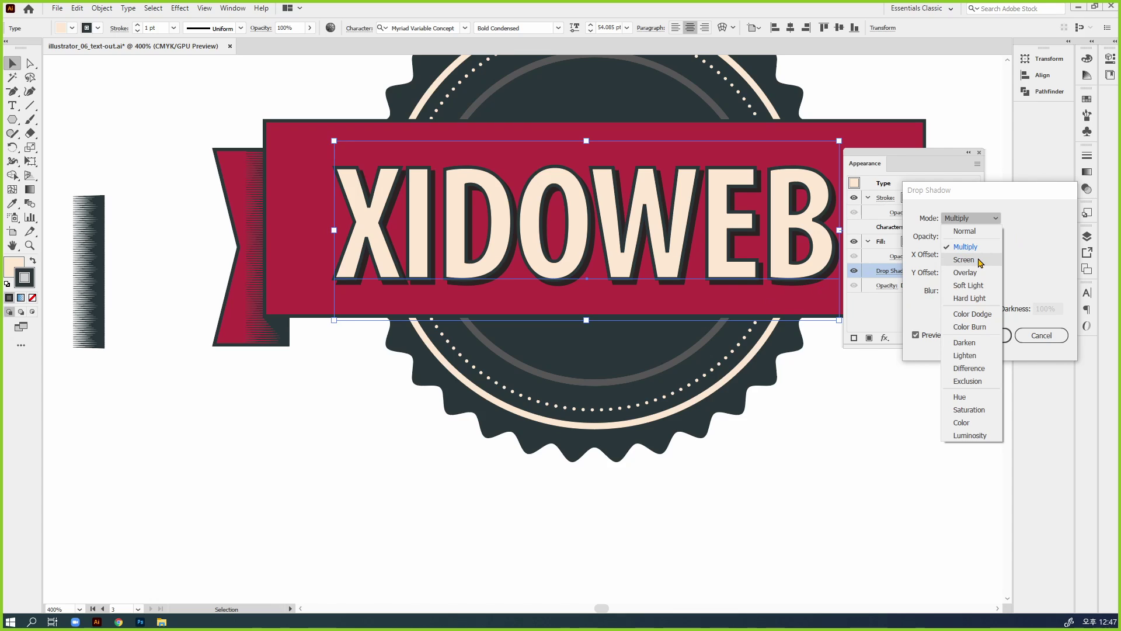
left_click(965, 231)
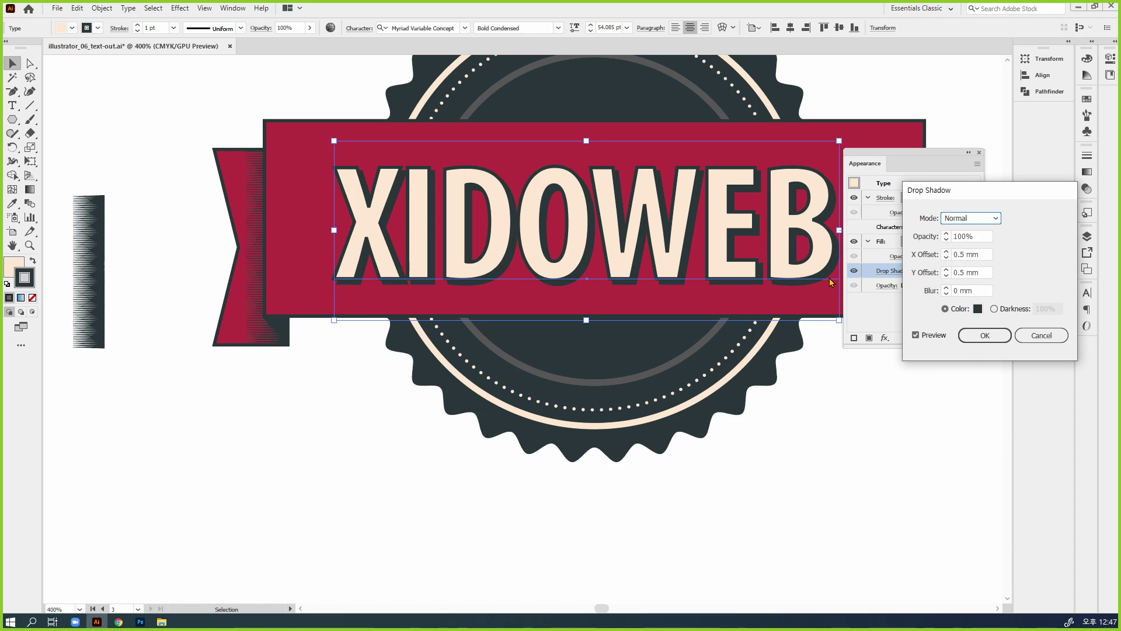
left_click(985, 335)
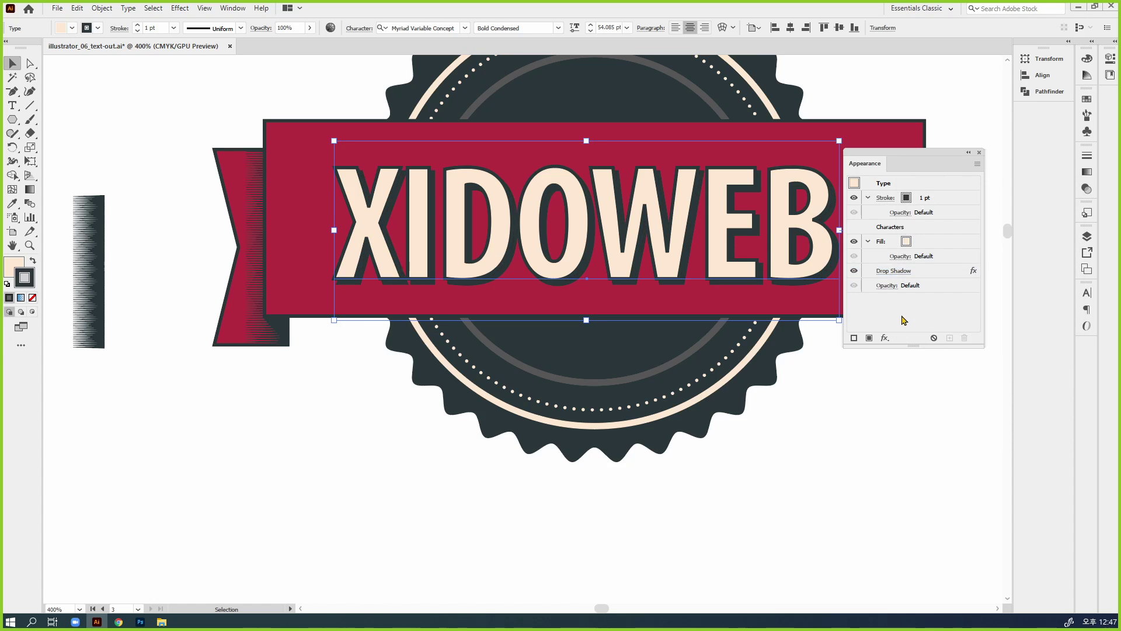
left_click(979, 153)
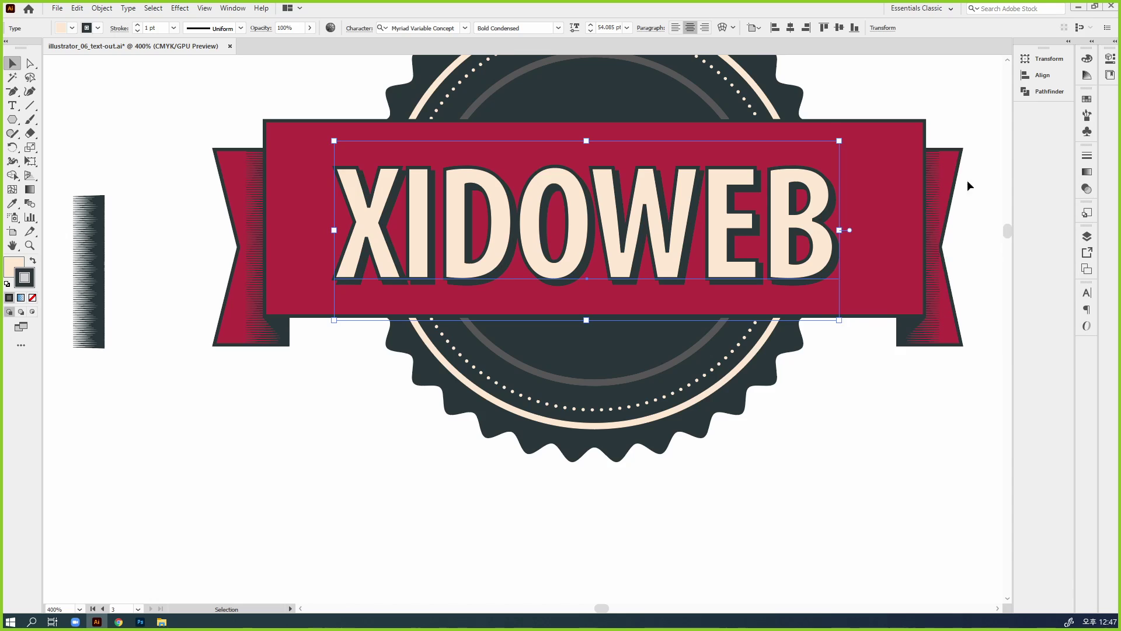
left_click(856, 460)
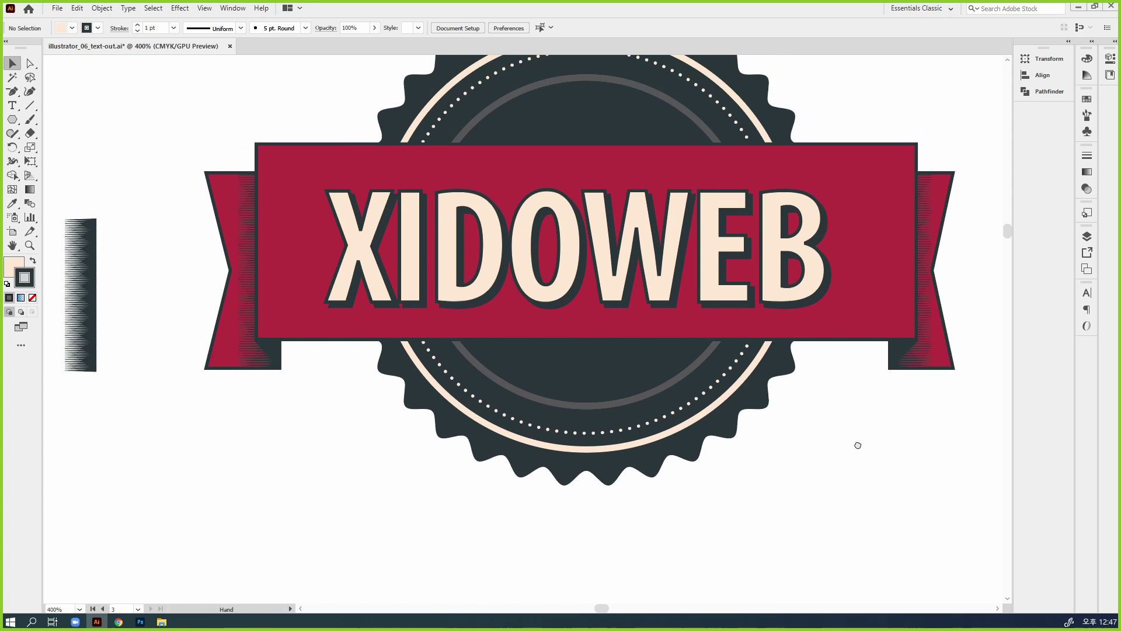
left_click(765, 308)
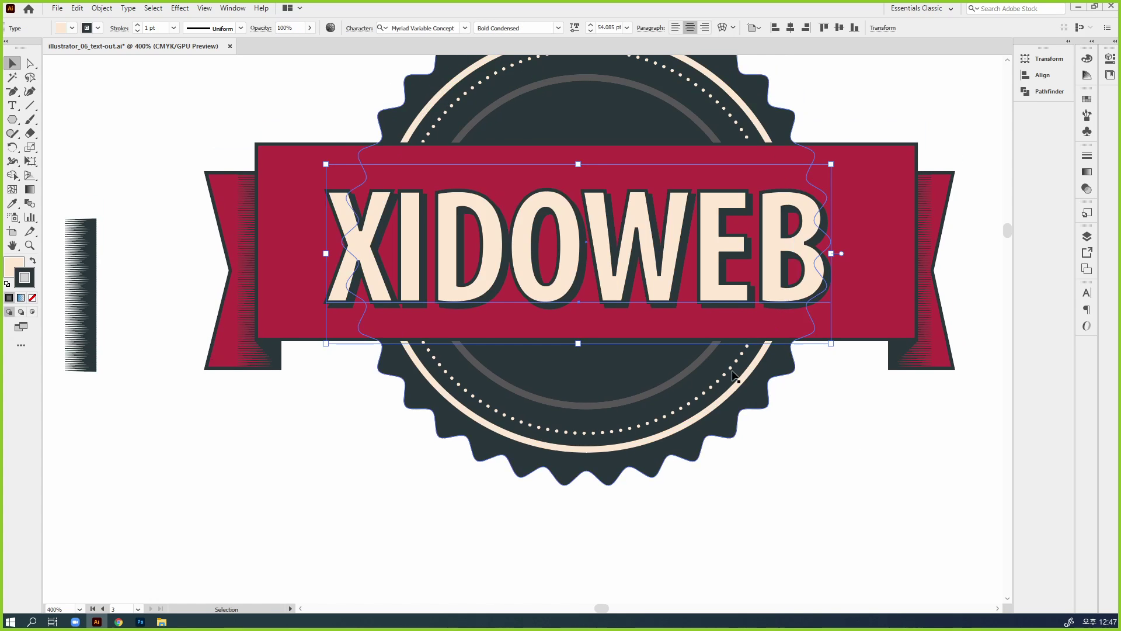
left_click(1086, 156)
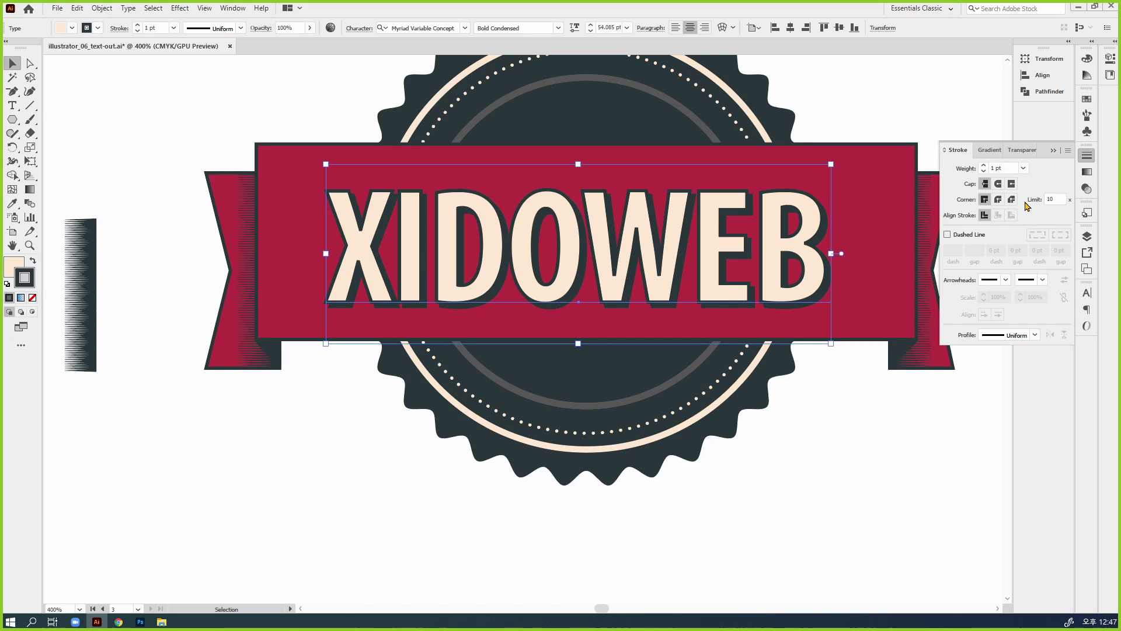
left_click(12, 263)
left_click(967, 508)
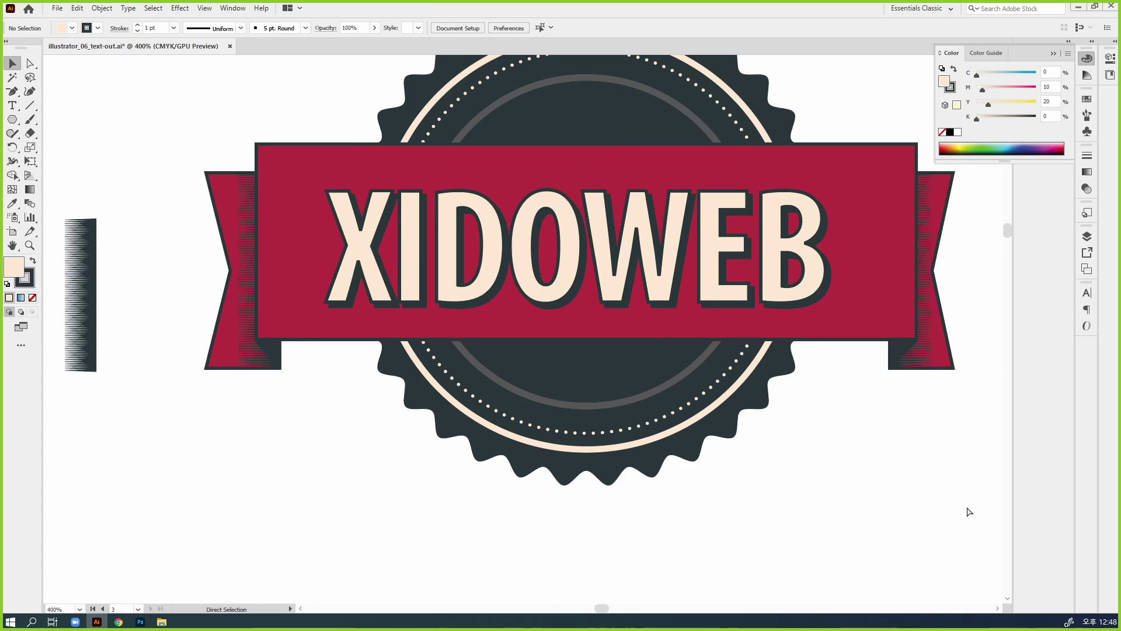
Step: Select the ribbon banner pieces and the XIDOWEB text without the round seal, and group them
key("ctrl+minus")
key("ctrl+minus")
key("ctrl+minus")
left_click(555, 387)
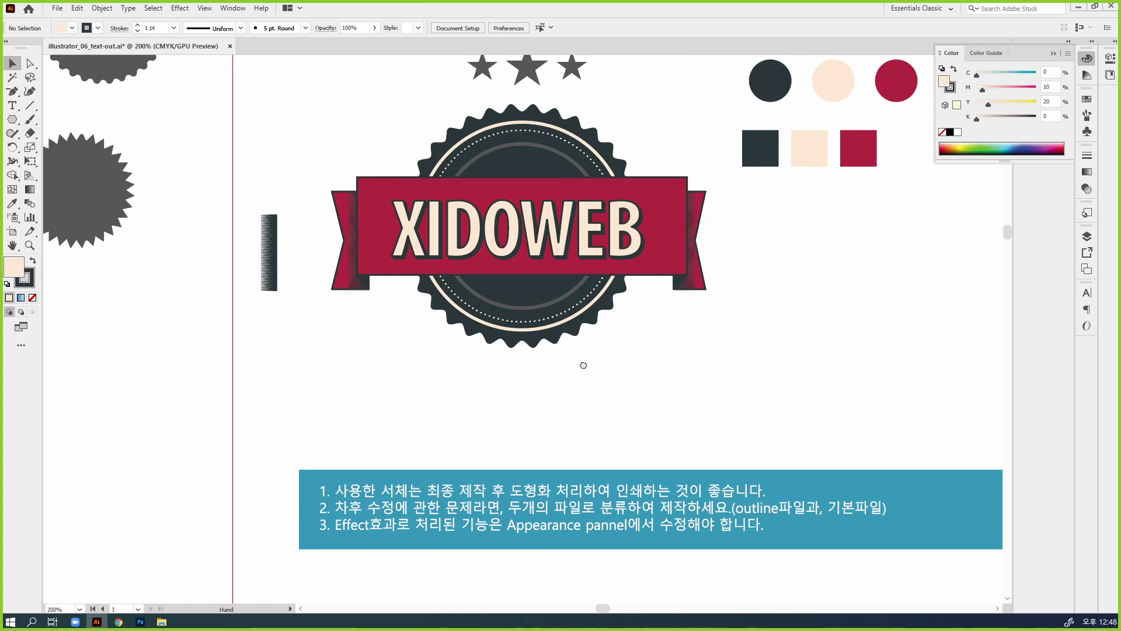
left_click_drag(331, 200, 814, 349)
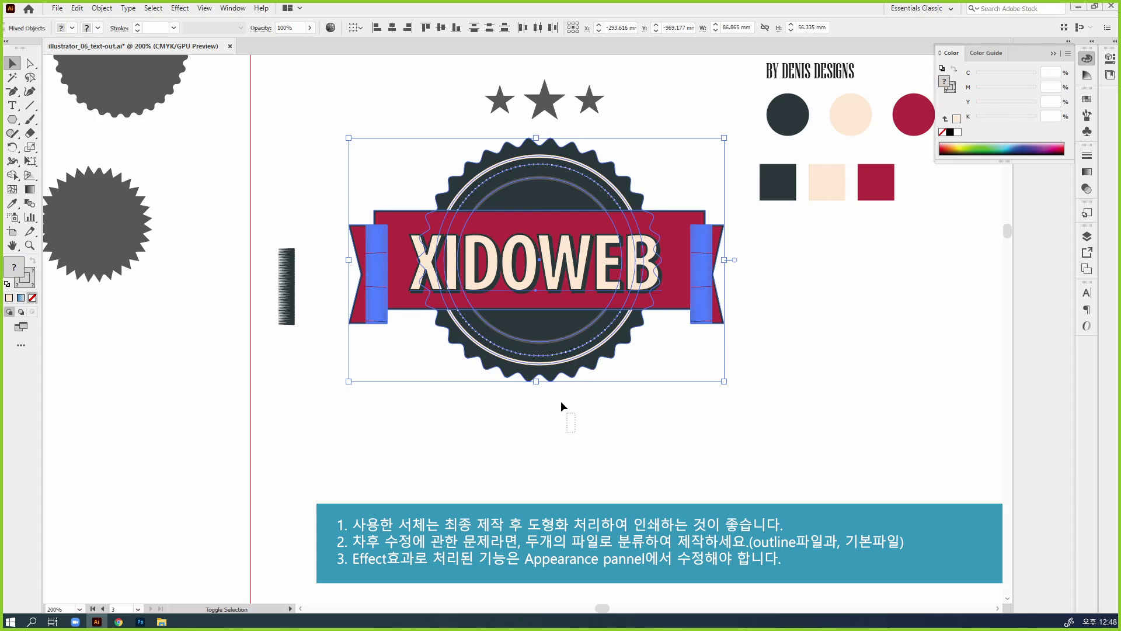
left_click(513, 326)
key("v")
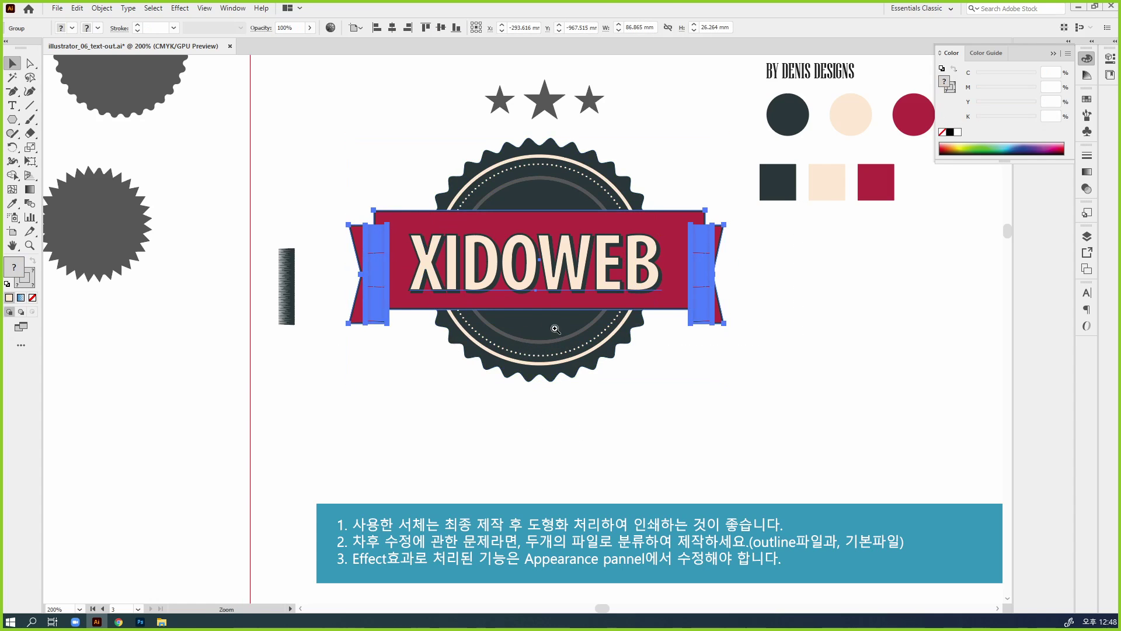
Step: Apply an Arc warp with a 14% horizontal bend to the grouped ribbon banner and XIDOWEB text
key("ctrl+plus")
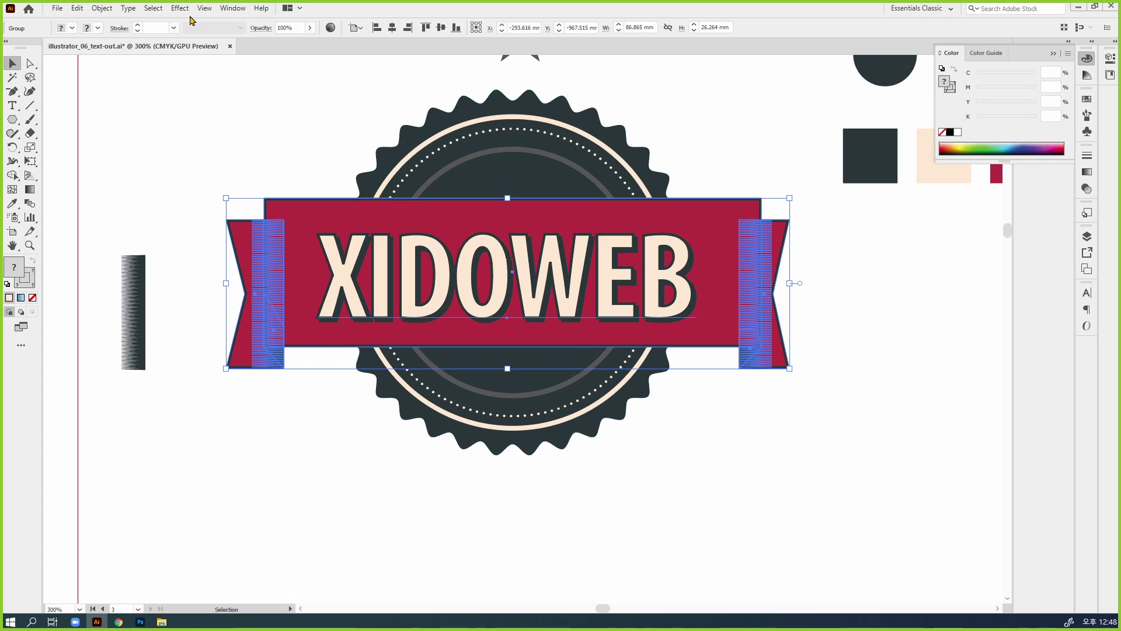
left_click(183, 10)
mouse_move(225, 161)
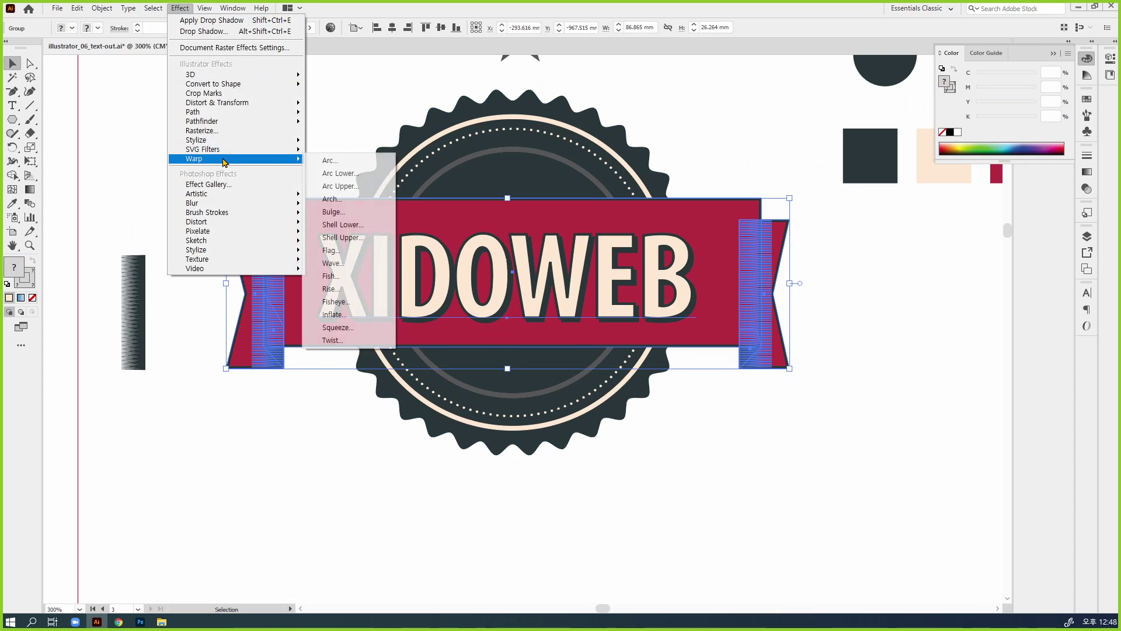
left_click(327, 161)
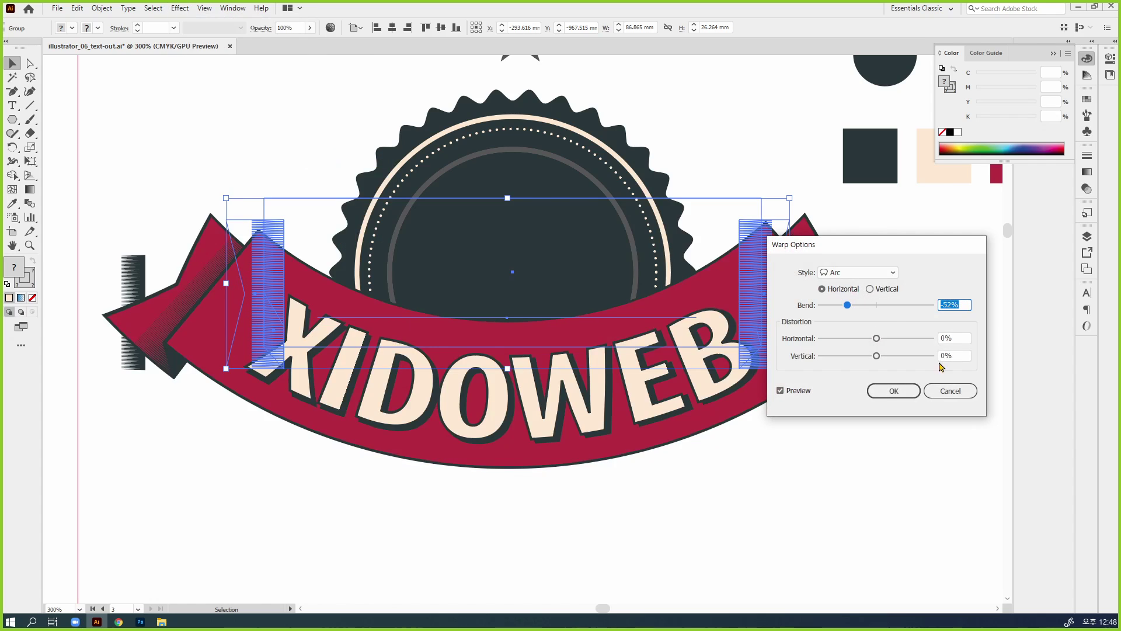
left_click_drag(894, 304, 884, 306)
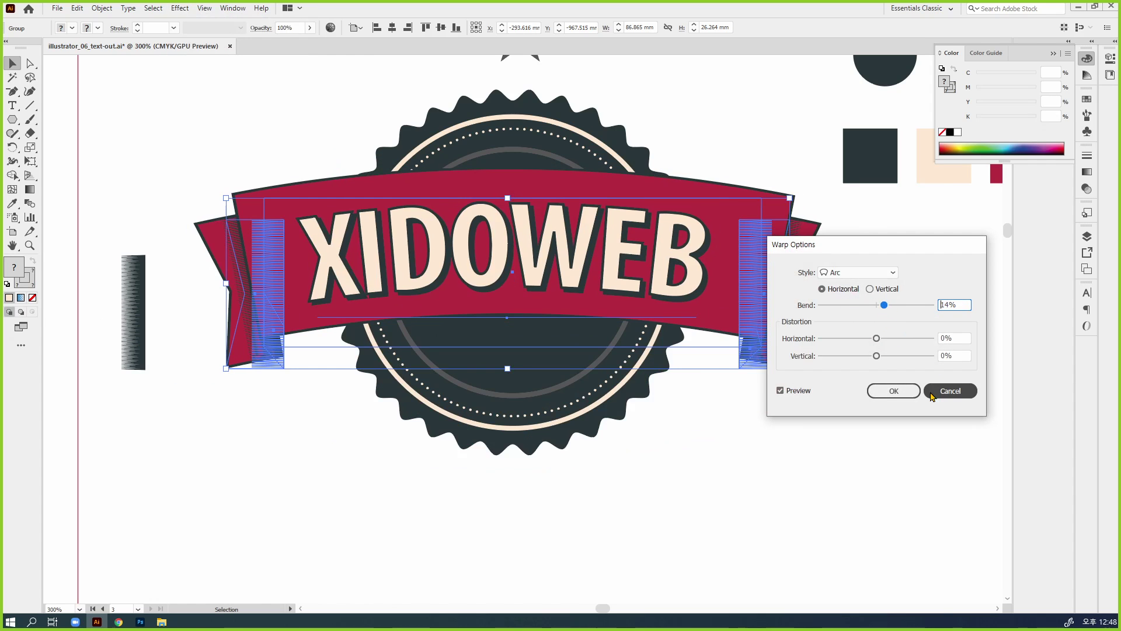
left_click(889, 391)
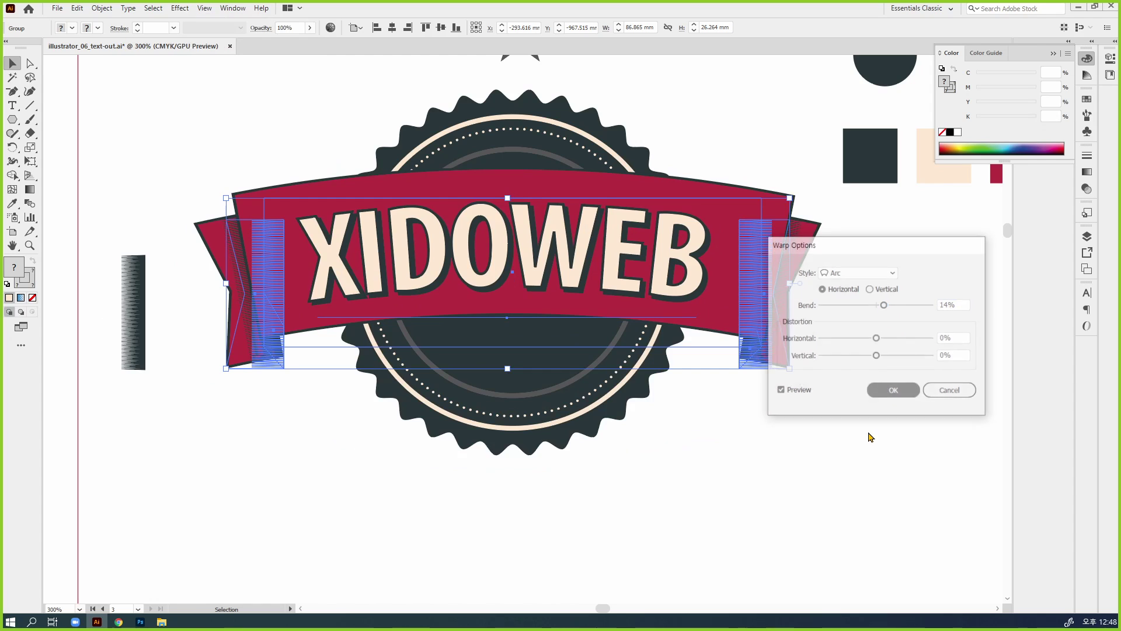
Step: Move the warped banner group down so that it sits across the middle of the round seal
left_click(868, 455)
left_click_drag(723, 268, 723, 325)
left_click(985, 409)
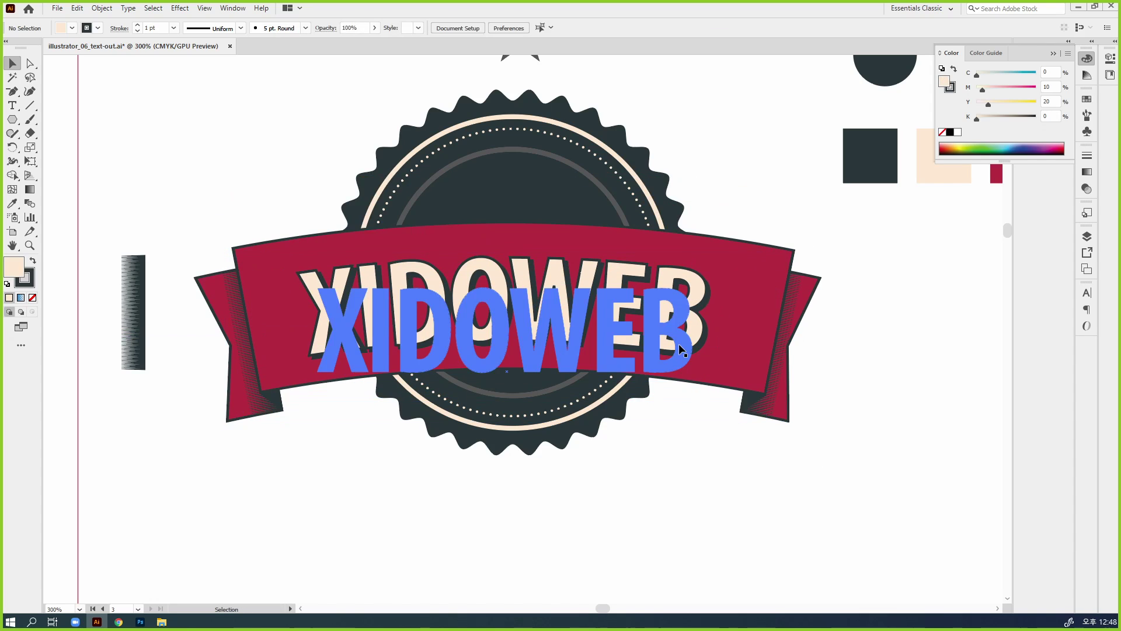
left_click_drag(790, 355, 830, 321)
left_click_drag(737, 296, 737, 264)
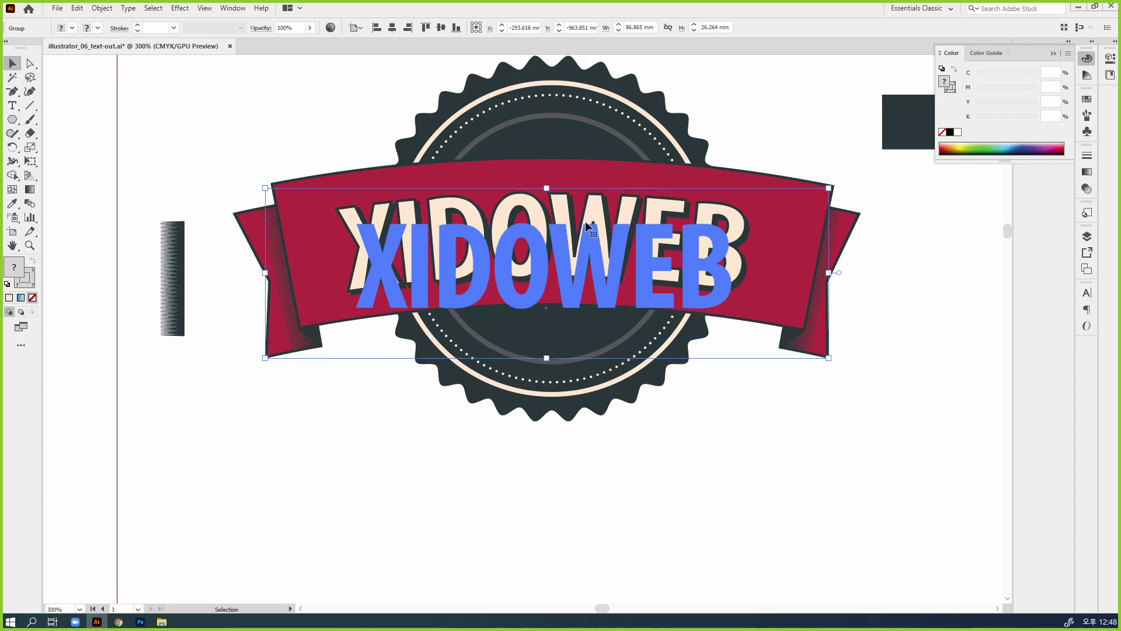
Step: Replace the XIDOWEB lettering inside the banner group with the text portfolio and set it in All Caps
double_click(585, 221)
double_click(573, 258)
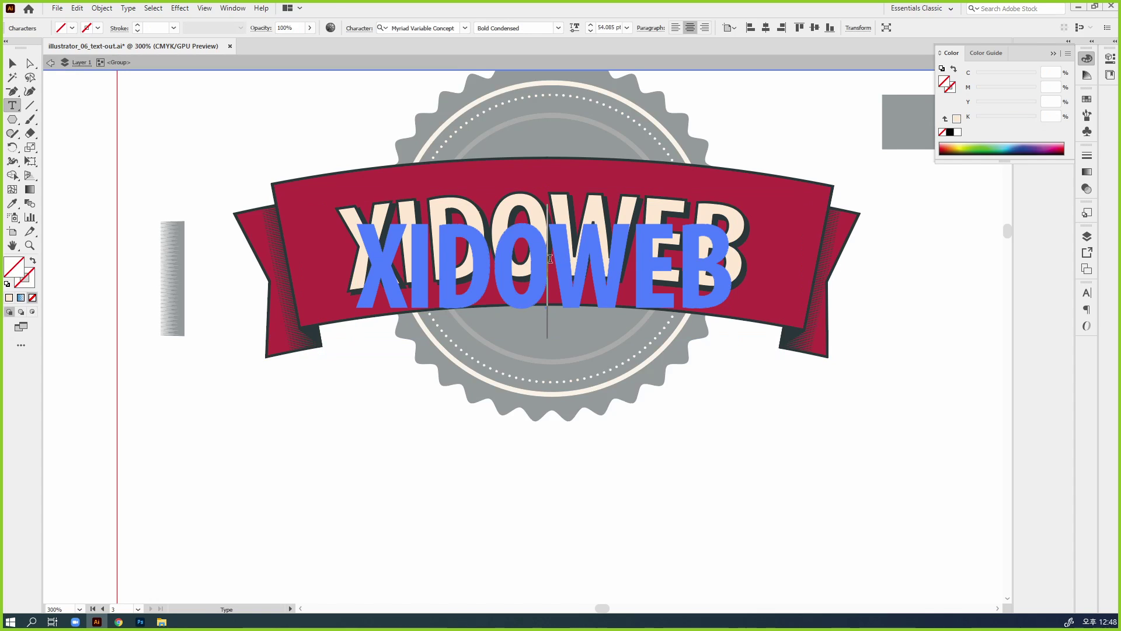
key("ctrl+a")
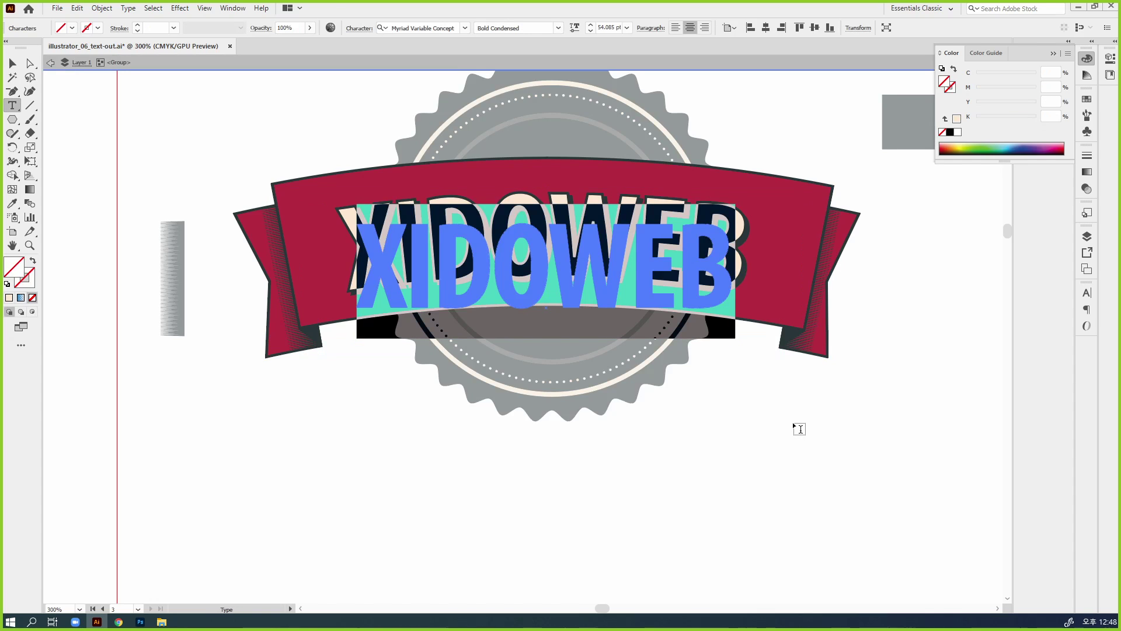
type("portfoli")
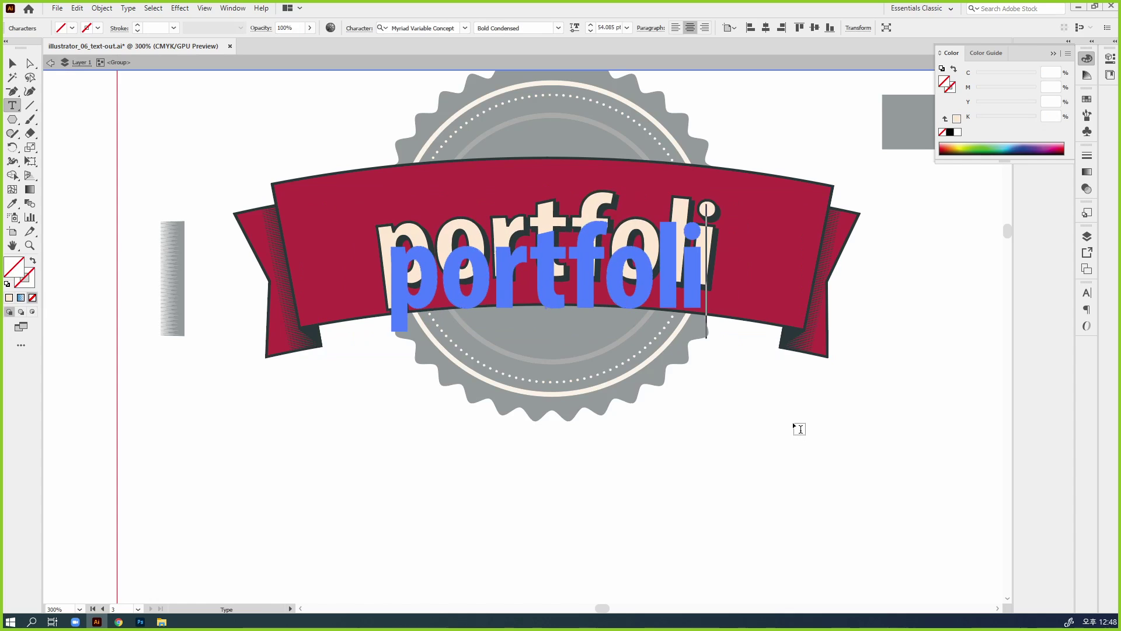
type("o")
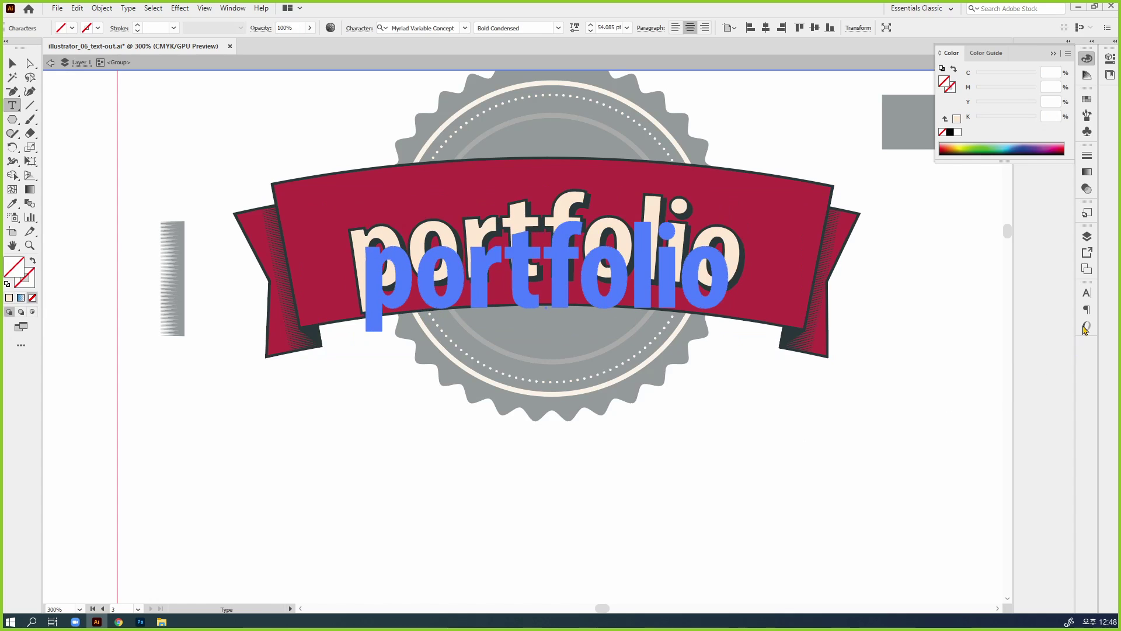
key("Escape")
left_click(1087, 297)
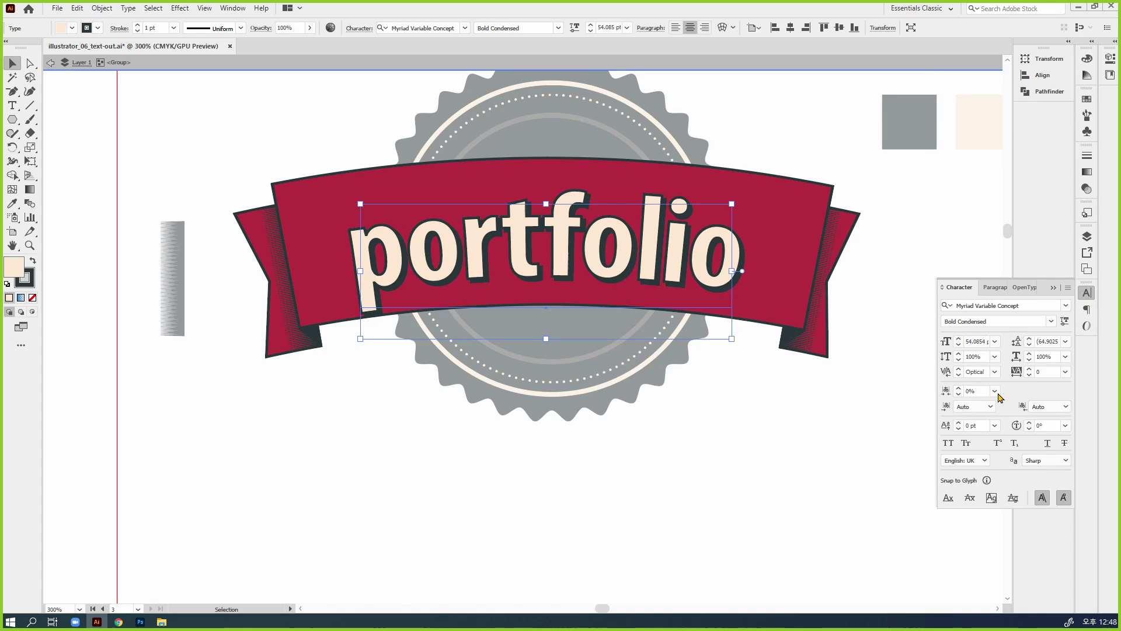
left_click(948, 442)
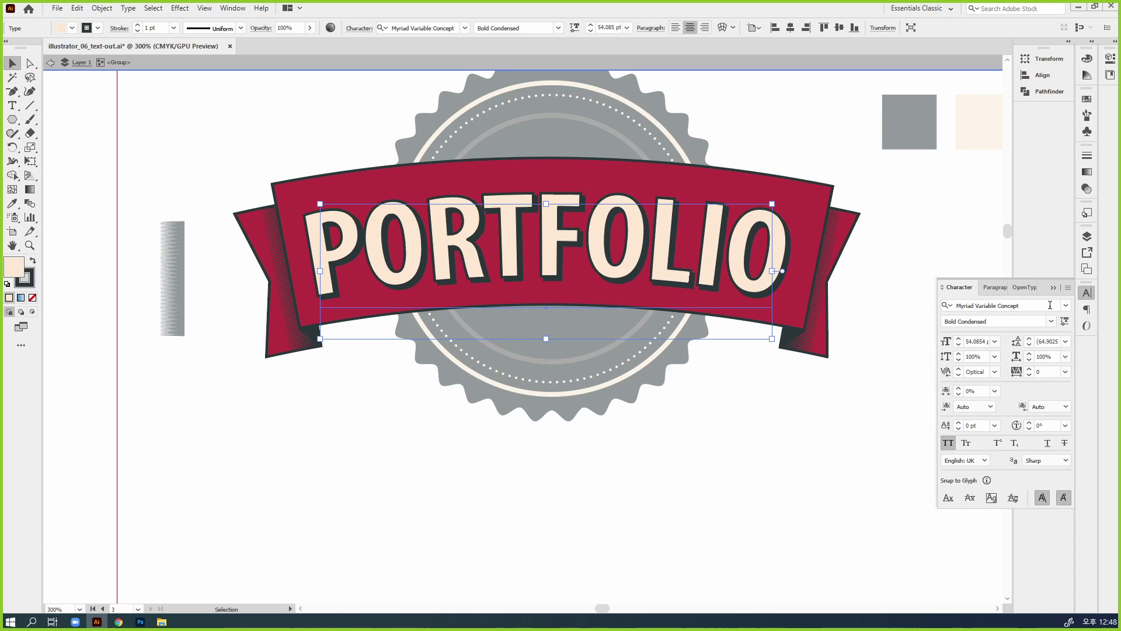
Step: Try the Bahnschrift and Niagara Engraved fonts on the PORTFOLIO text, search the fonts for din, and undo the font changes
left_click(993, 305)
type("b")
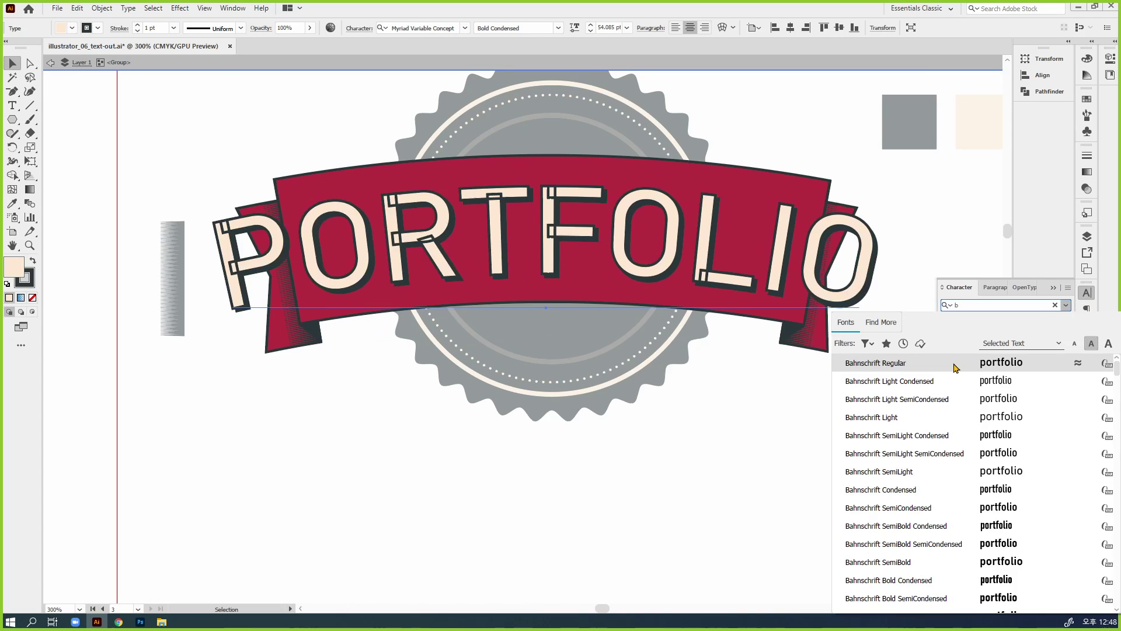
left_click(956, 366)
left_click(1066, 305)
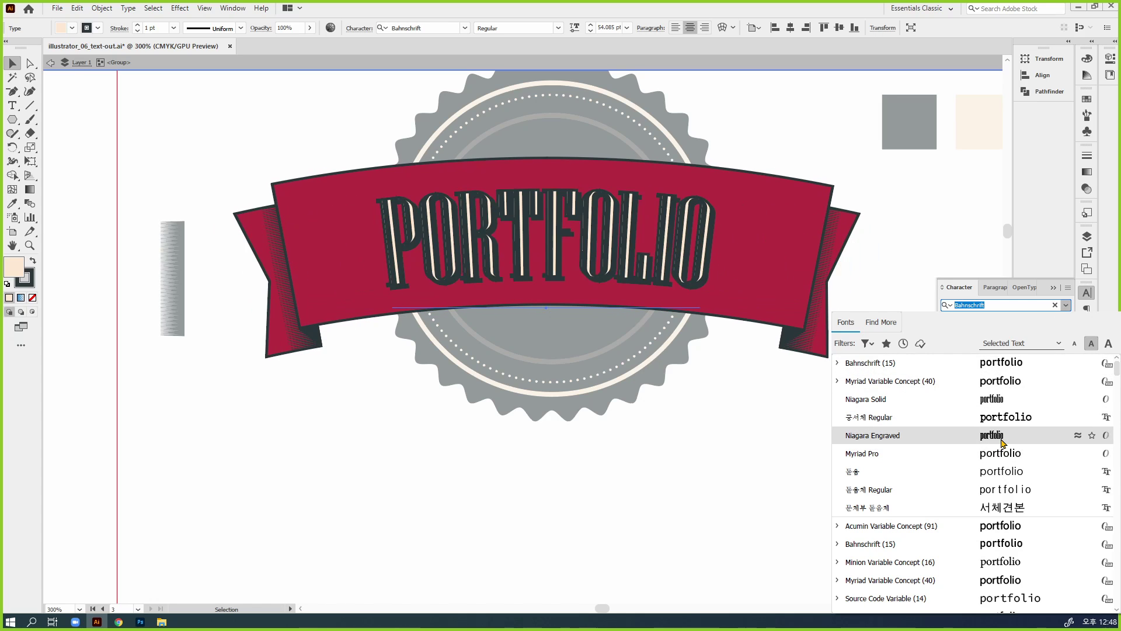
left_click(1002, 436)
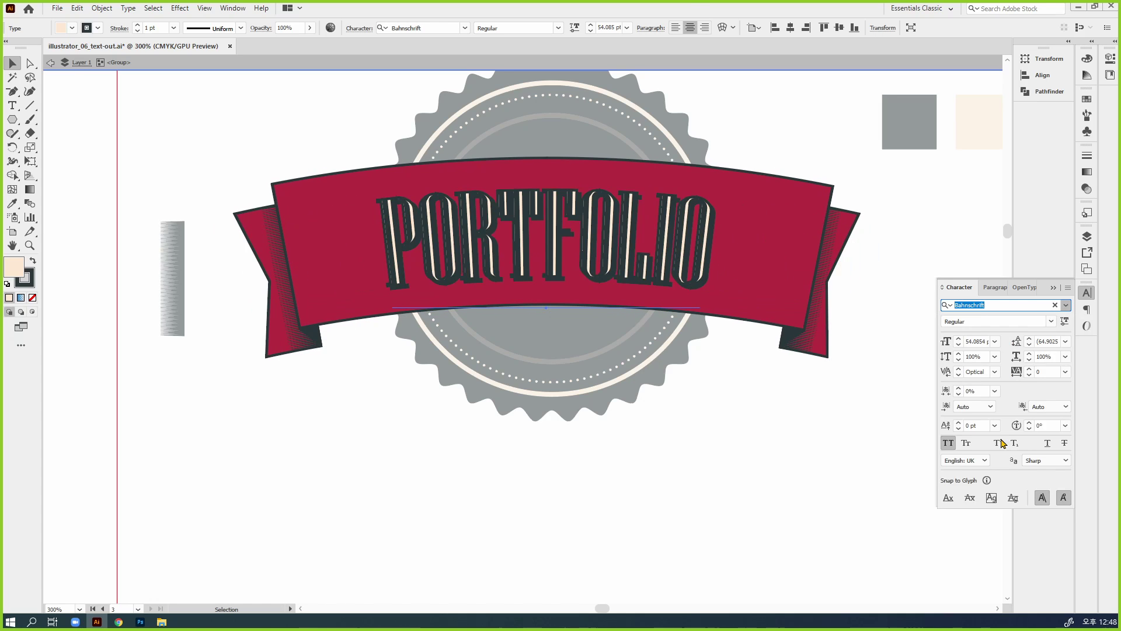
left_click(1067, 305)
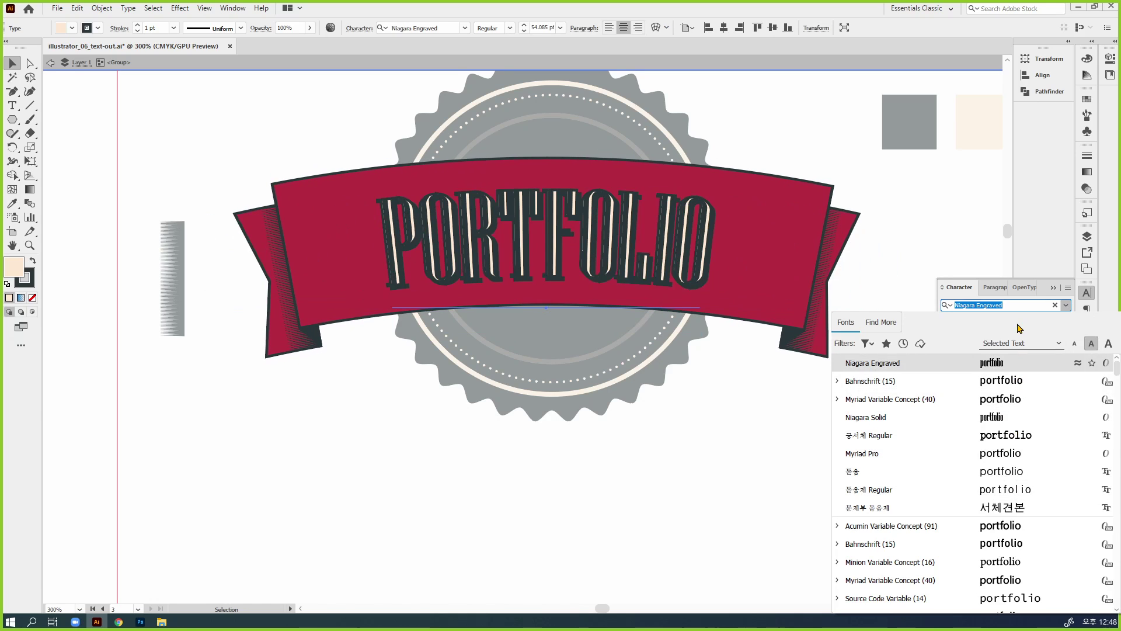
type("din")
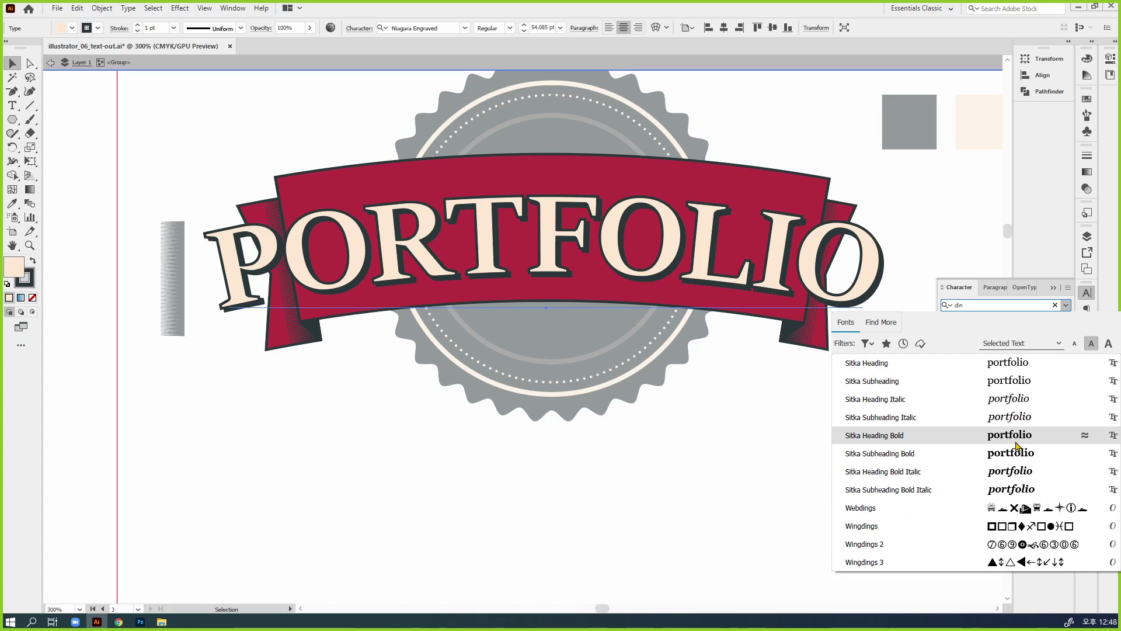
left_click(976, 226)
key("ctrl+shift+a")
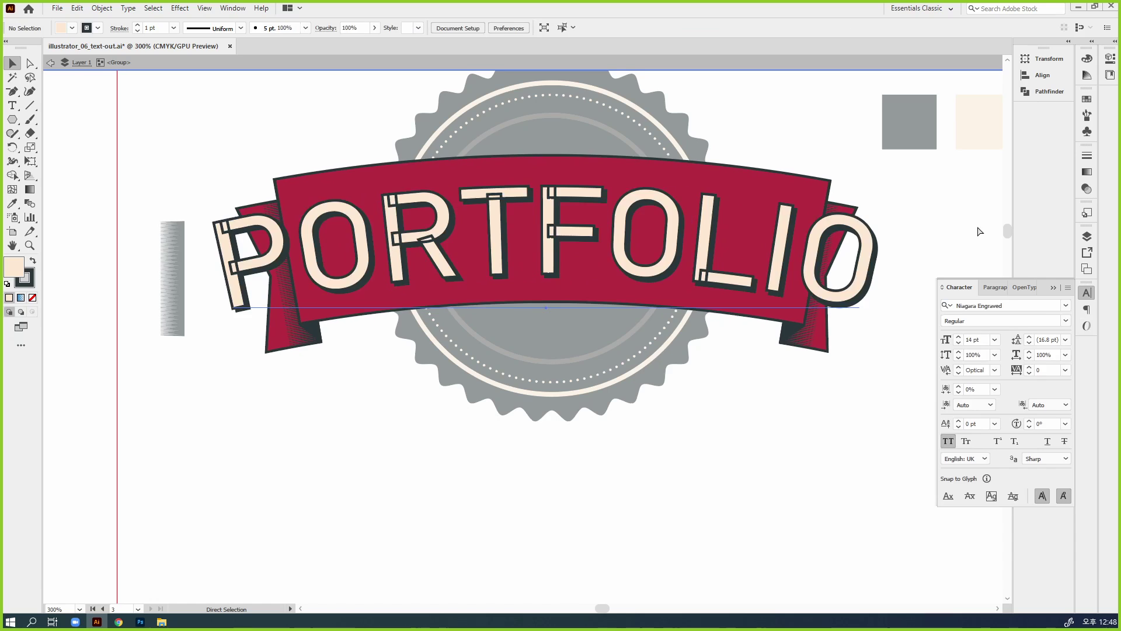
key("ctrl+z")
key("ctrl+z")
Step: Leave the banner group's isolation mode
left_click(877, 497)
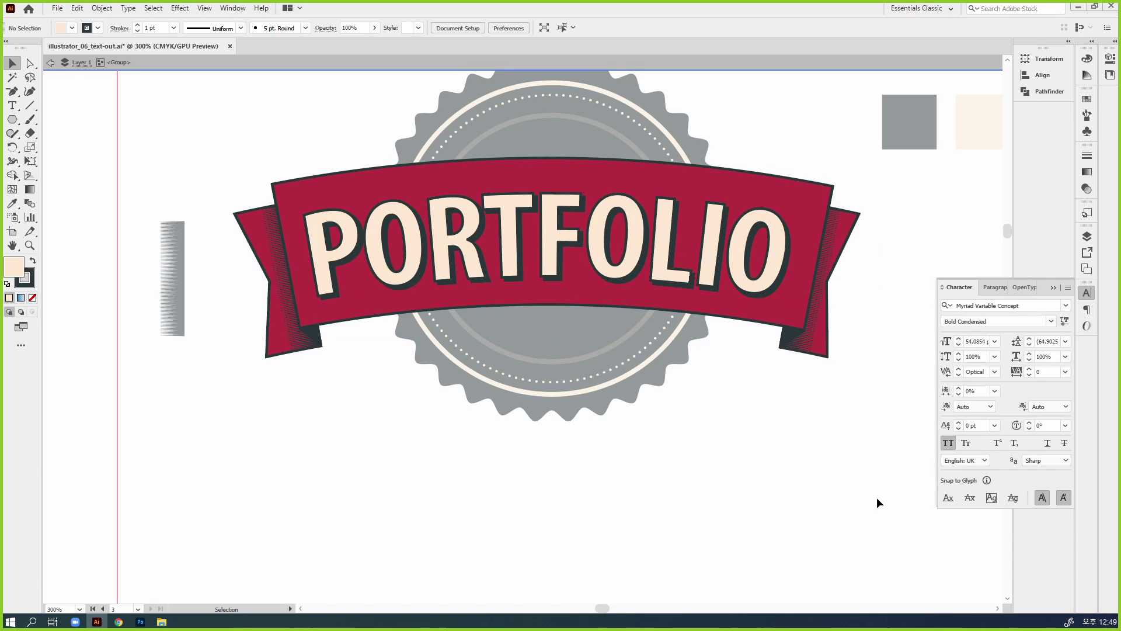
left_click(50, 63)
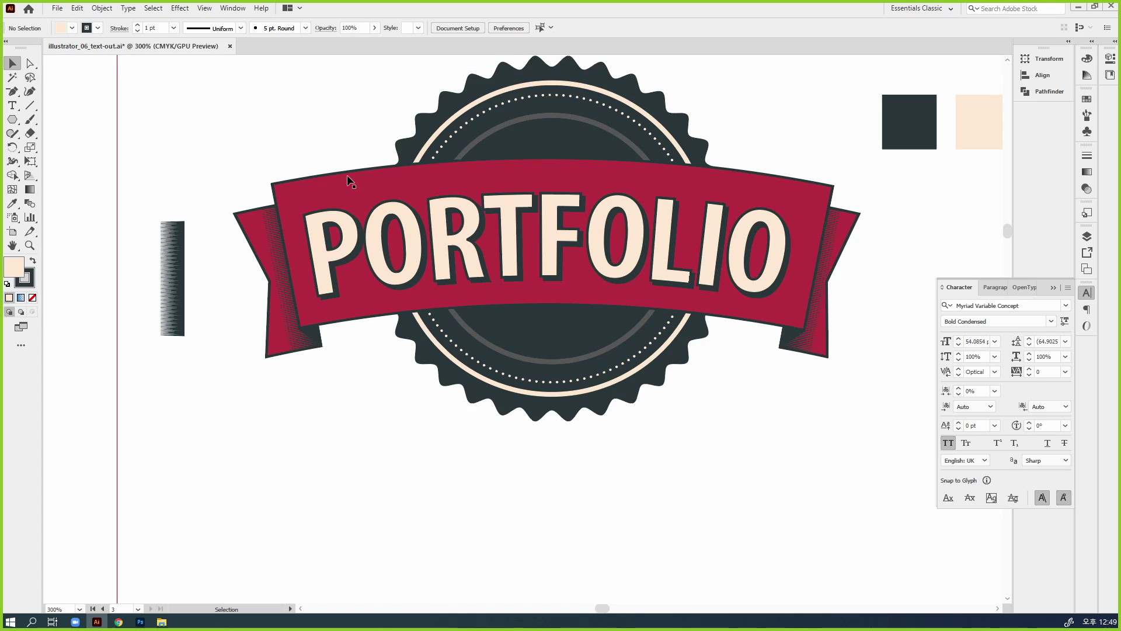
left_click_drag(781, 438, 790, 501)
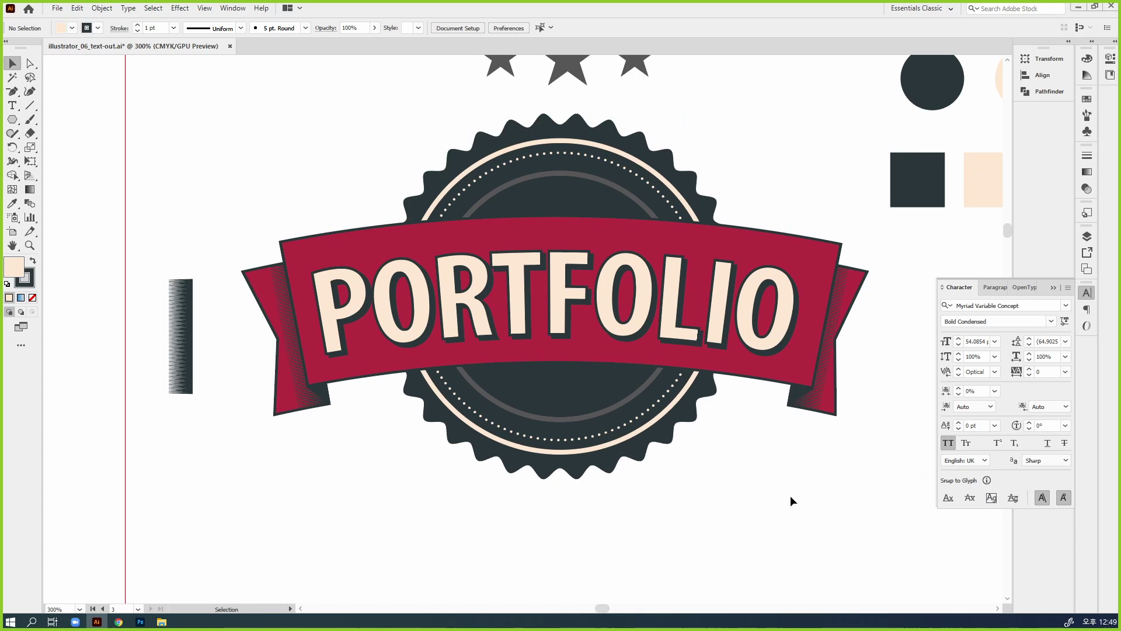
Step: Copy the seal's inner grey ring and place the duplicate in the empty area below the square colour swatches
left_click(555, 178)
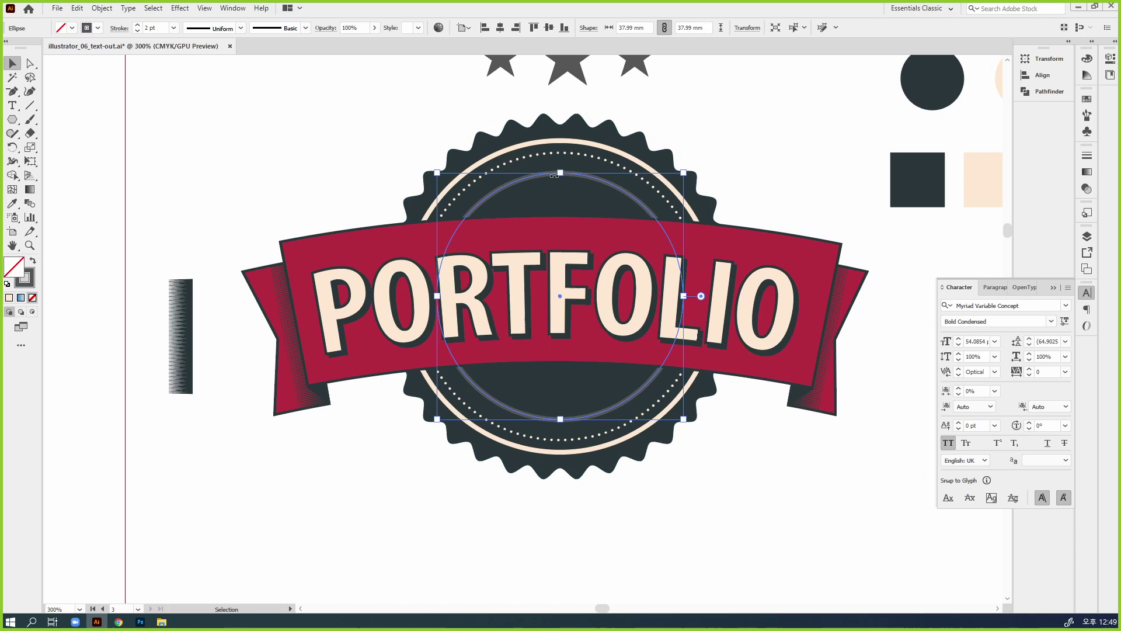
left_click_drag(816, 446, 779, 324)
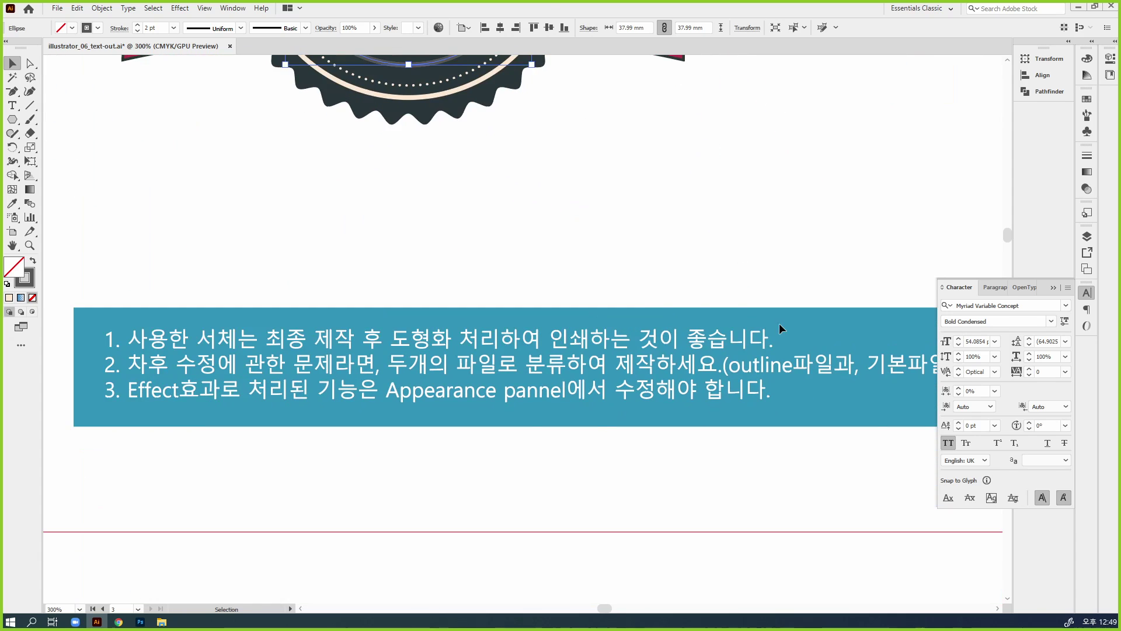
left_click(779, 324)
key("ctrl+v")
left_click_drag(778, 251, 751, 358)
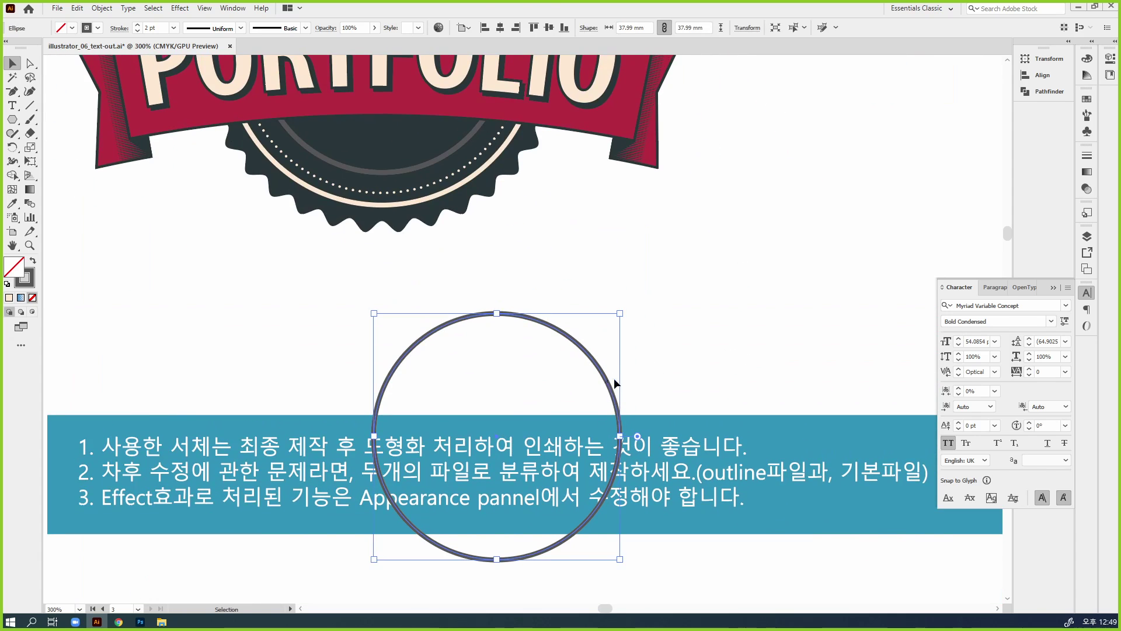
left_click_drag(614, 383, 943, 155)
left_click_drag(780, 251, 602, 478)
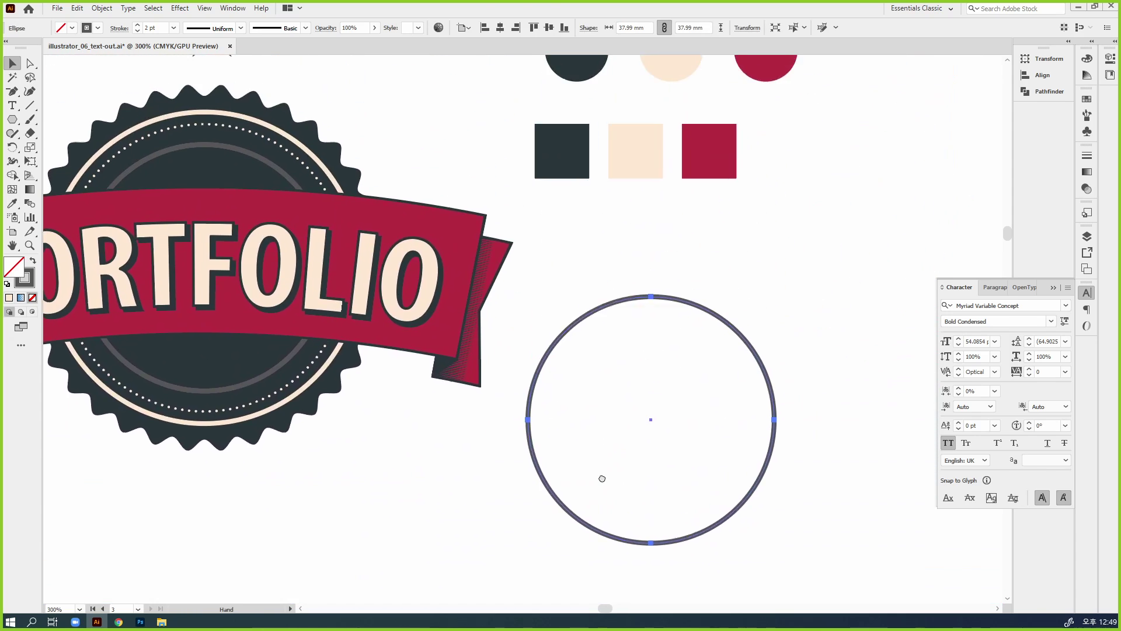
left_click_drag(703, 388, 724, 316)
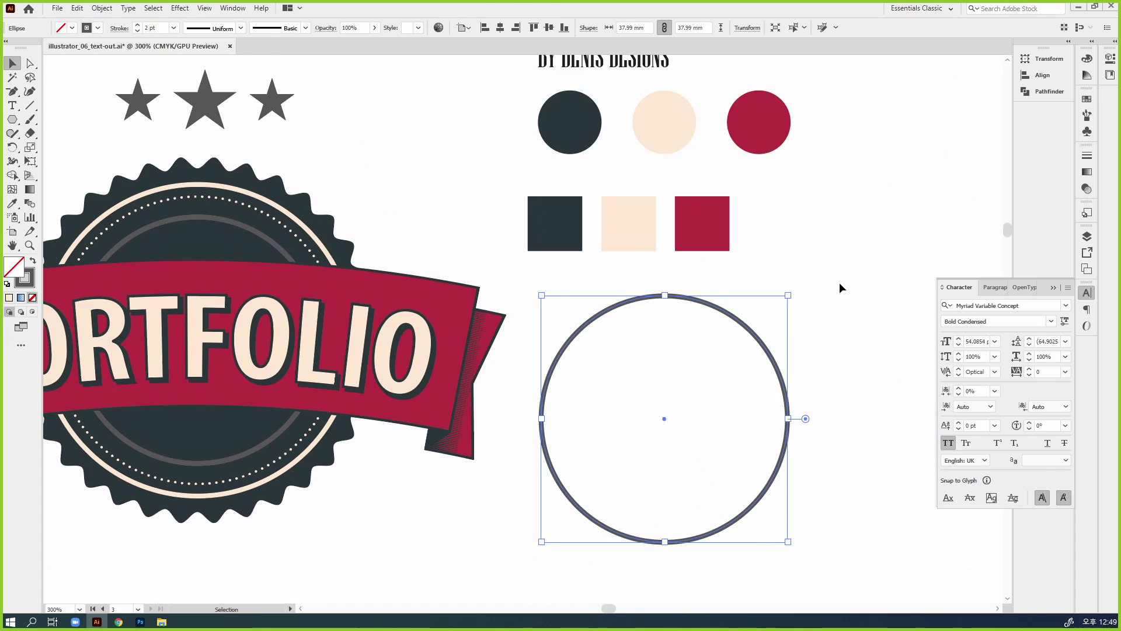
left_click(840, 283)
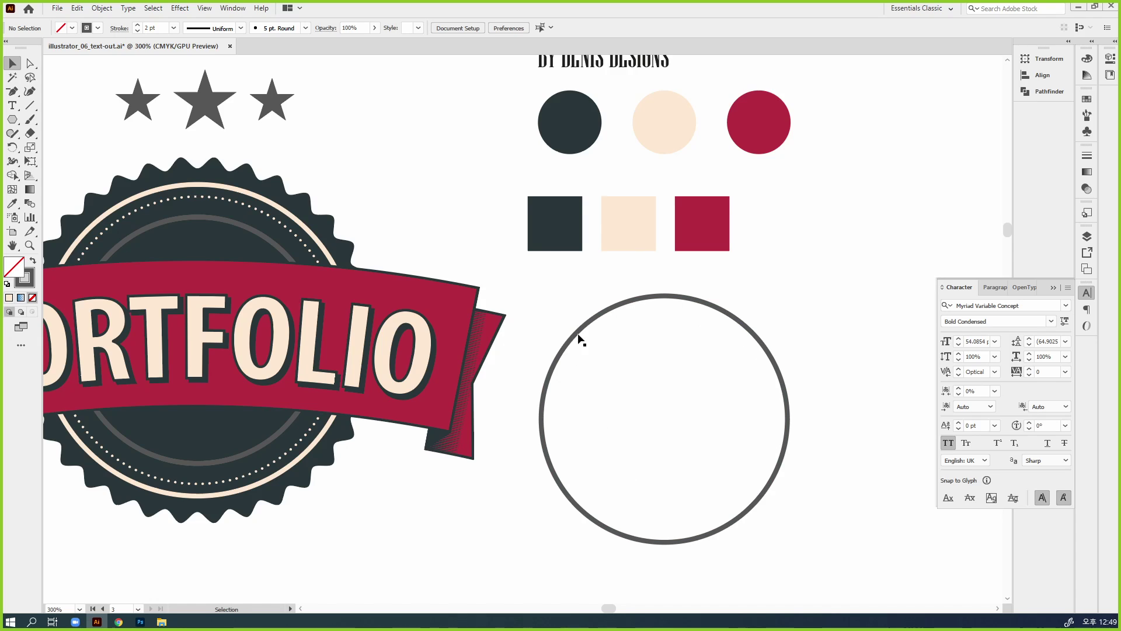
Step: Try to reduce the duplicated ring to its lower half by deleting its top anchor point, and undo the deletion
left_click(782, 376)
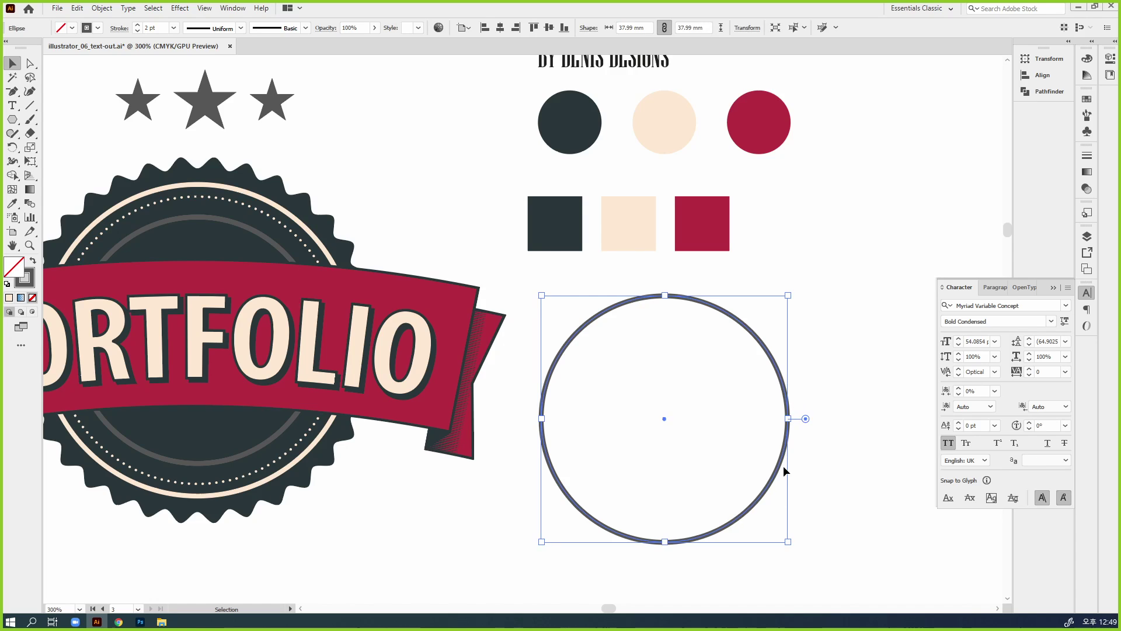
key("a")
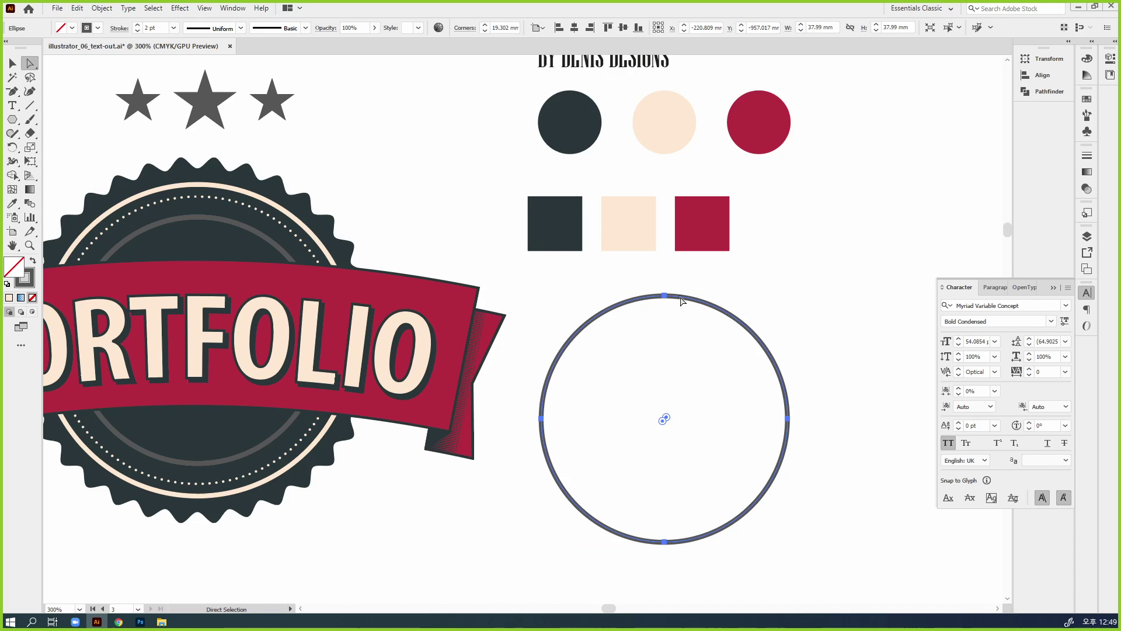
left_click_drag(653, 281, 686, 312)
key("Delete")
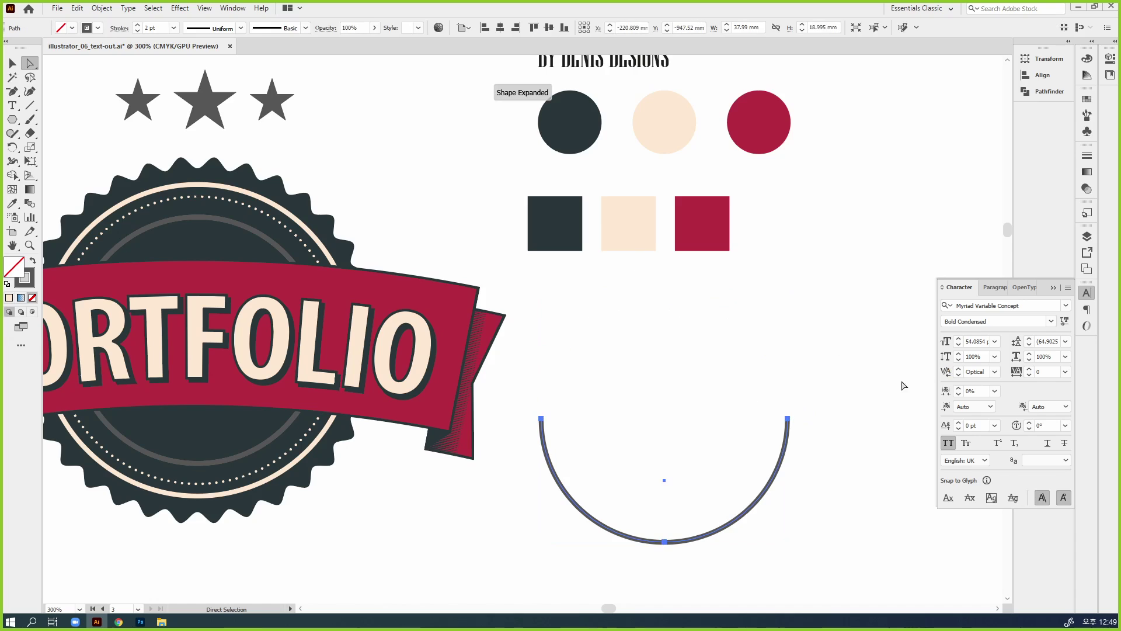
key("ctrl+z")
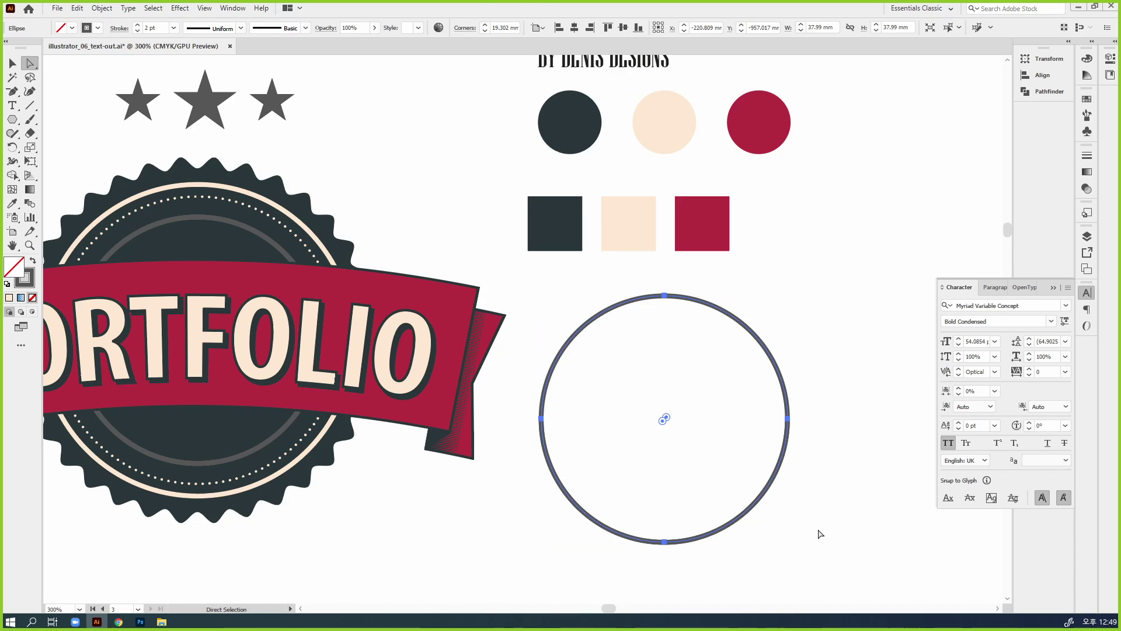
key("Delete")
key("ctrl+z")
key("ctrl+z")
Step: Cut the duplicated grey ring into two paths at its left and right anchor points
left_click(794, 541)
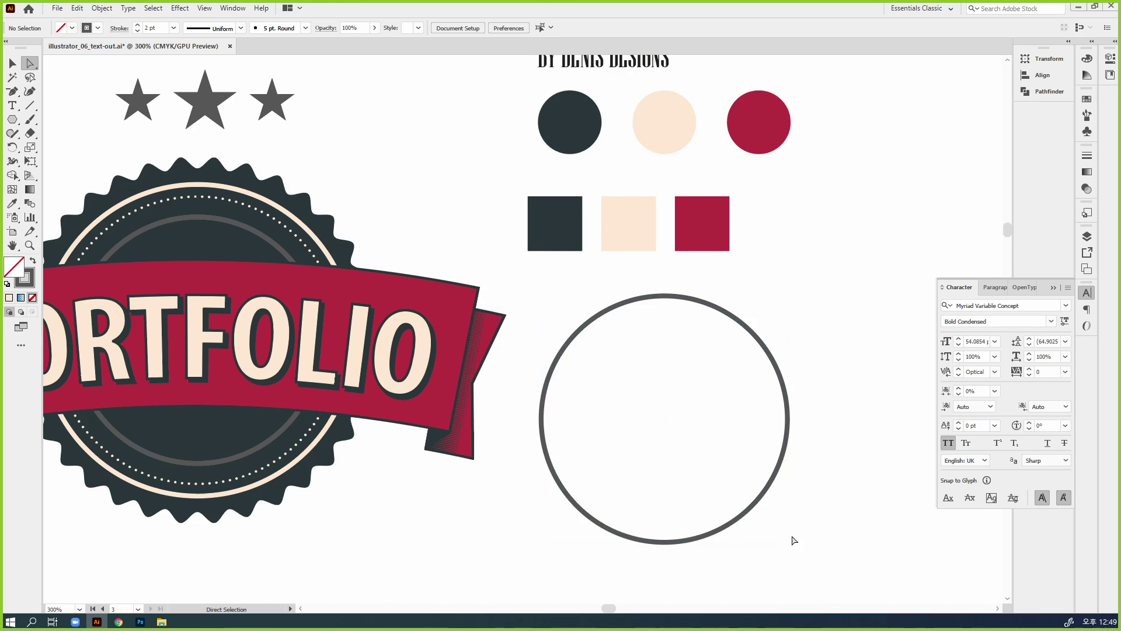
left_click(541, 417)
mouse_move(823, 438)
left_mouse_down()
mouse_move(764, 391)
mouse_move(782, 431)
mouse_move(797, 424)
left_mouse_up()
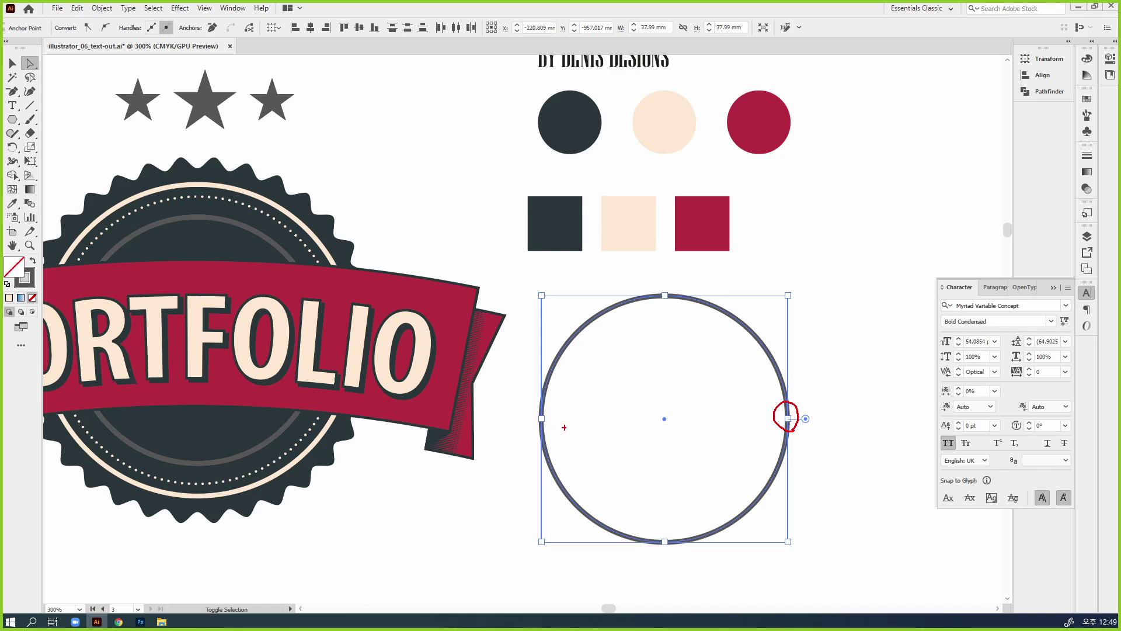
mouse_move(564, 427)
left_mouse_down()
mouse_move(531, 395)
mouse_move(549, 412)
left_mouse_up()
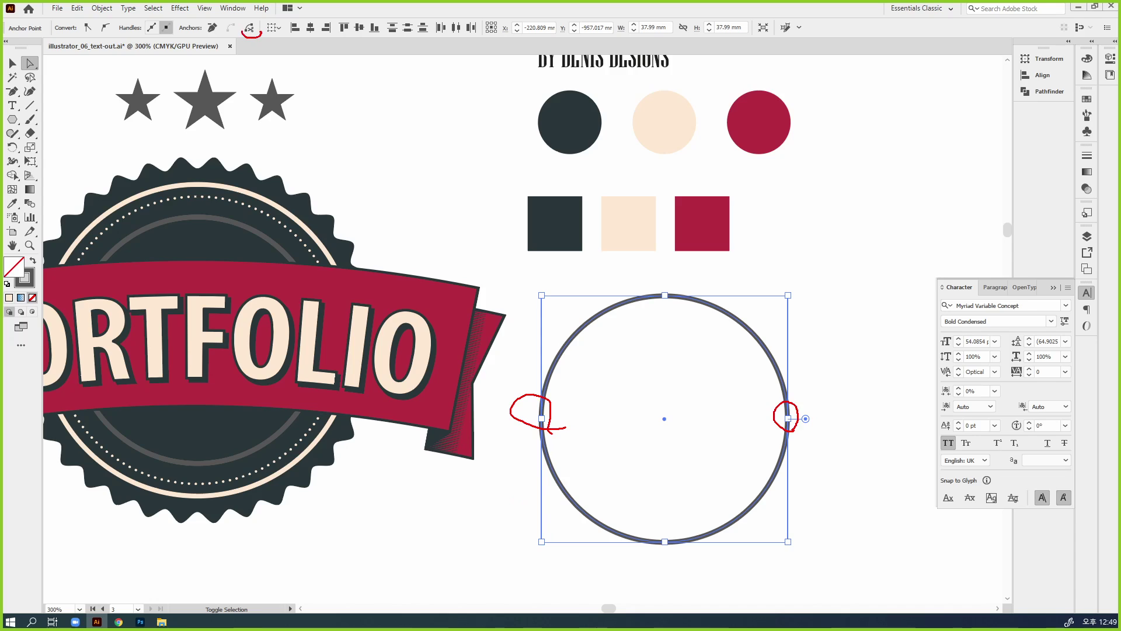
left_click_drag(260, 30, 243, 23)
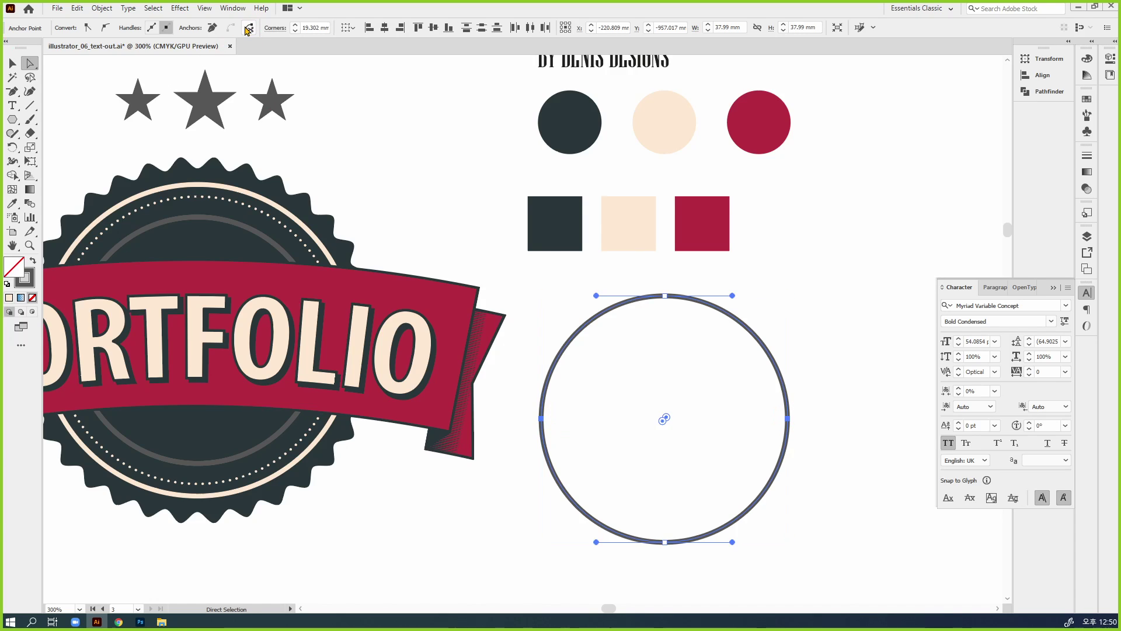
left_click(248, 29)
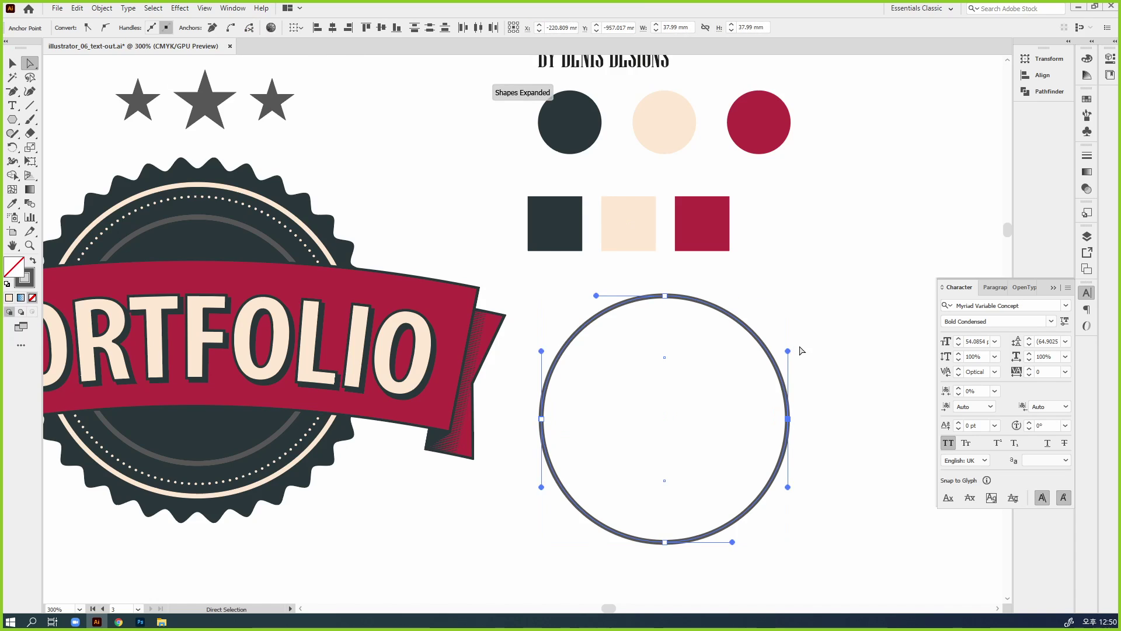
Step: Move the ring's upper half up, away from the lower half, and undo the move and the cut
key("v")
left_click(819, 330)
left_click_drag(762, 346, 761, 305)
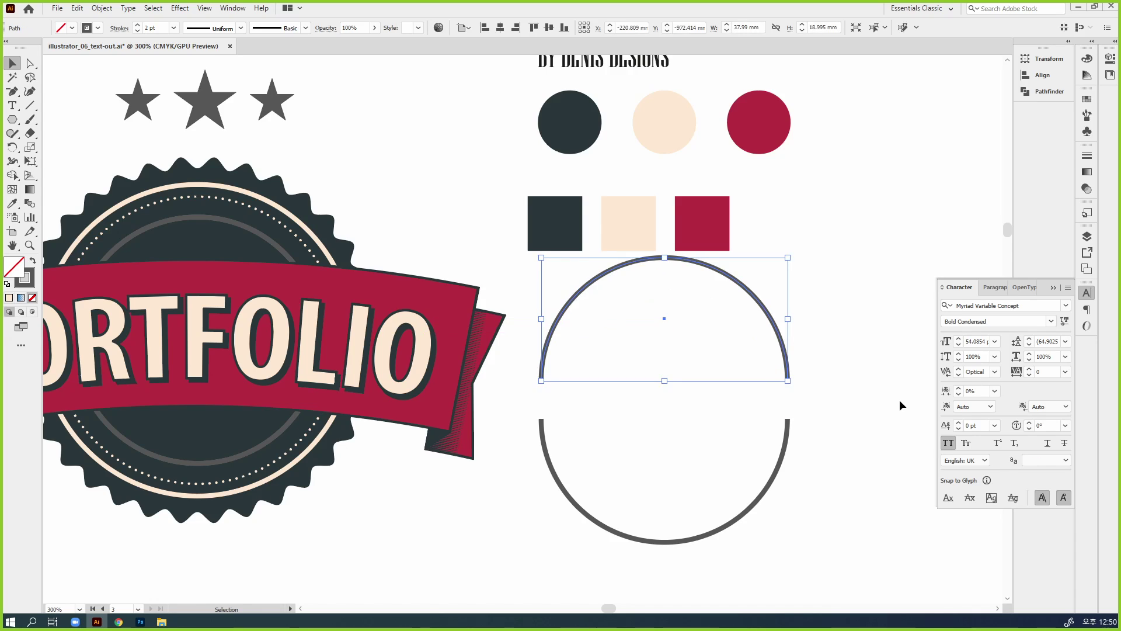
key("ctrl+z")
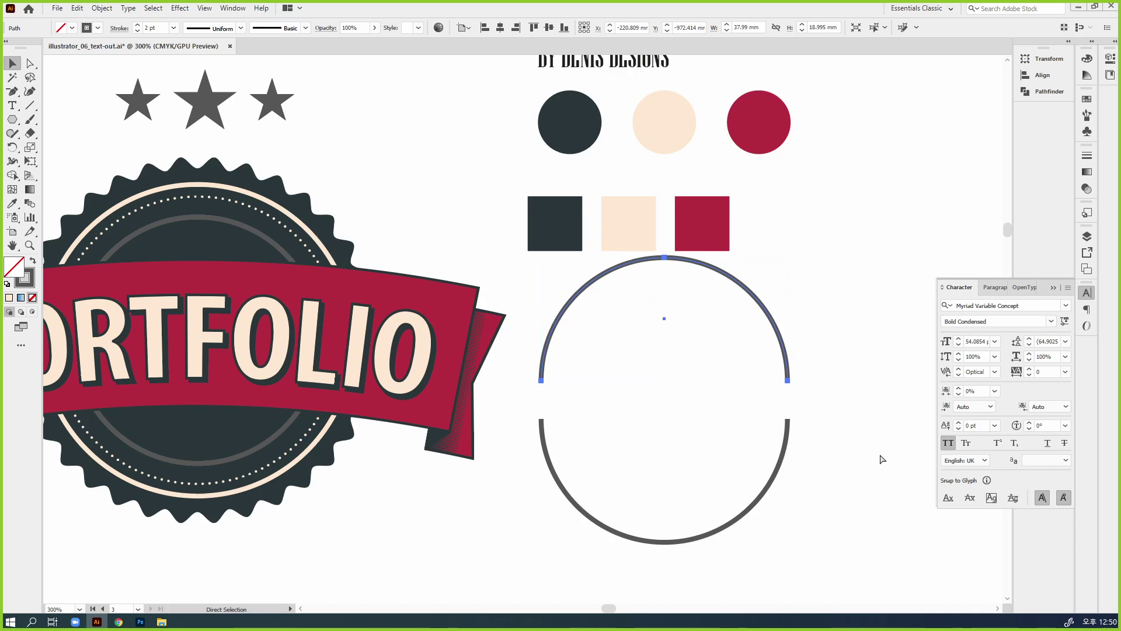
left_click_drag(863, 501, 670, 346)
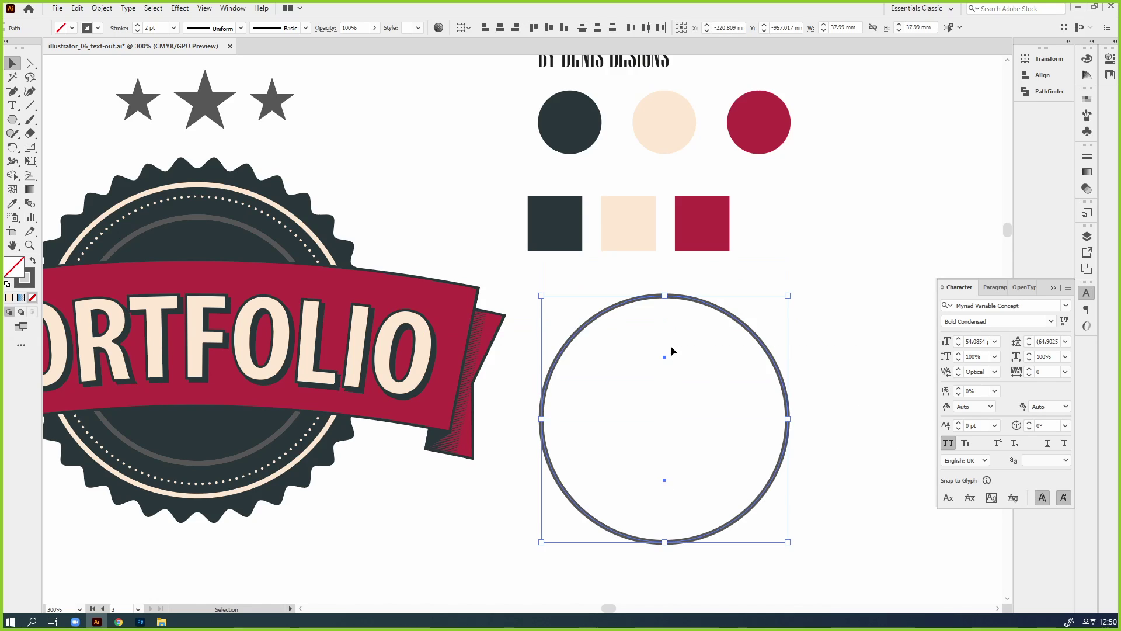
key("ctrl+j")
left_click(567, 285)
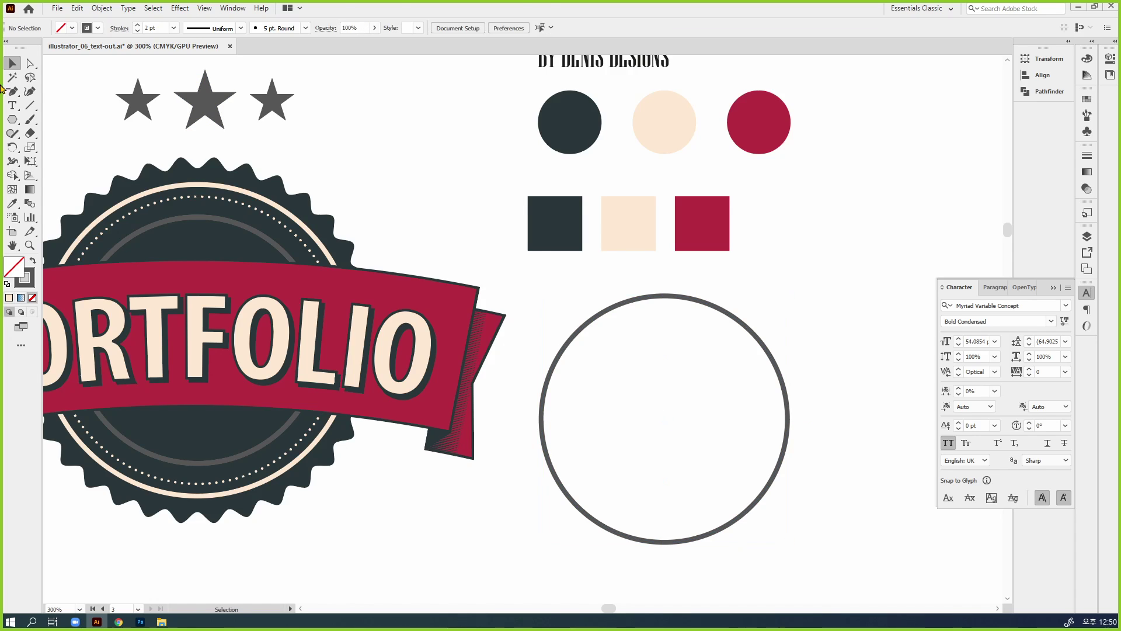
left_click_drag(12, 119, 53, 116)
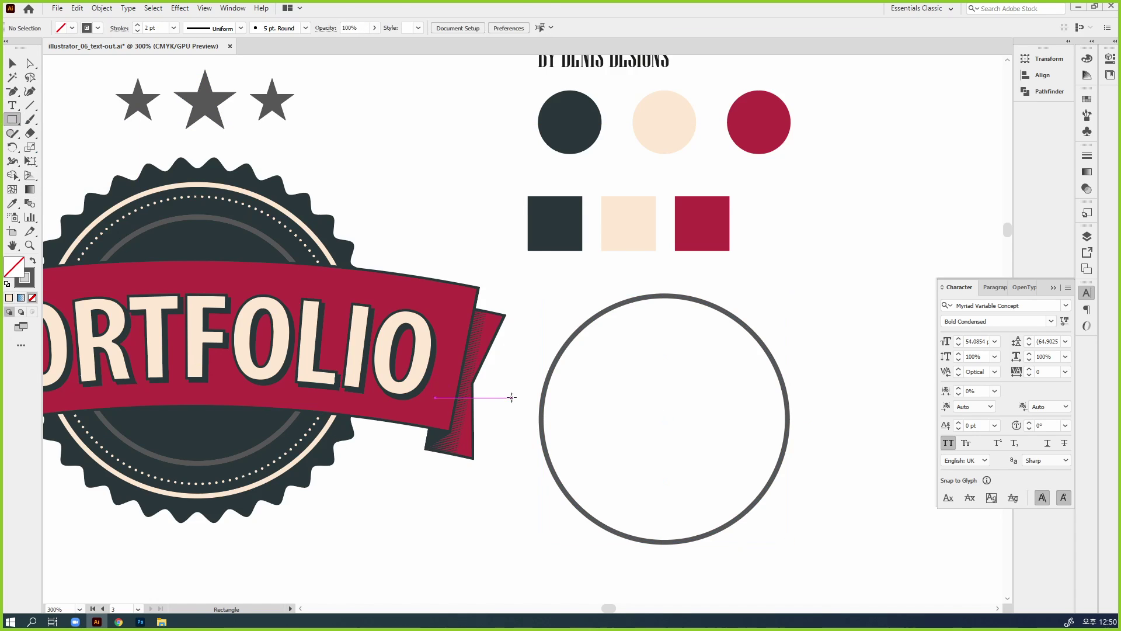
key("v")
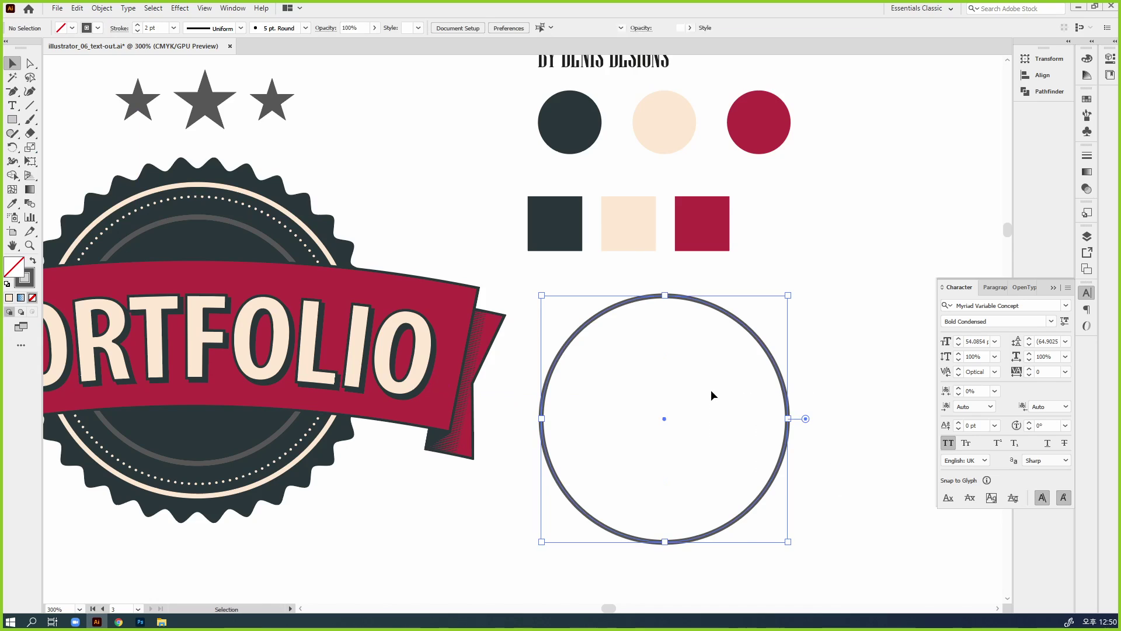
left_click(710, 390)
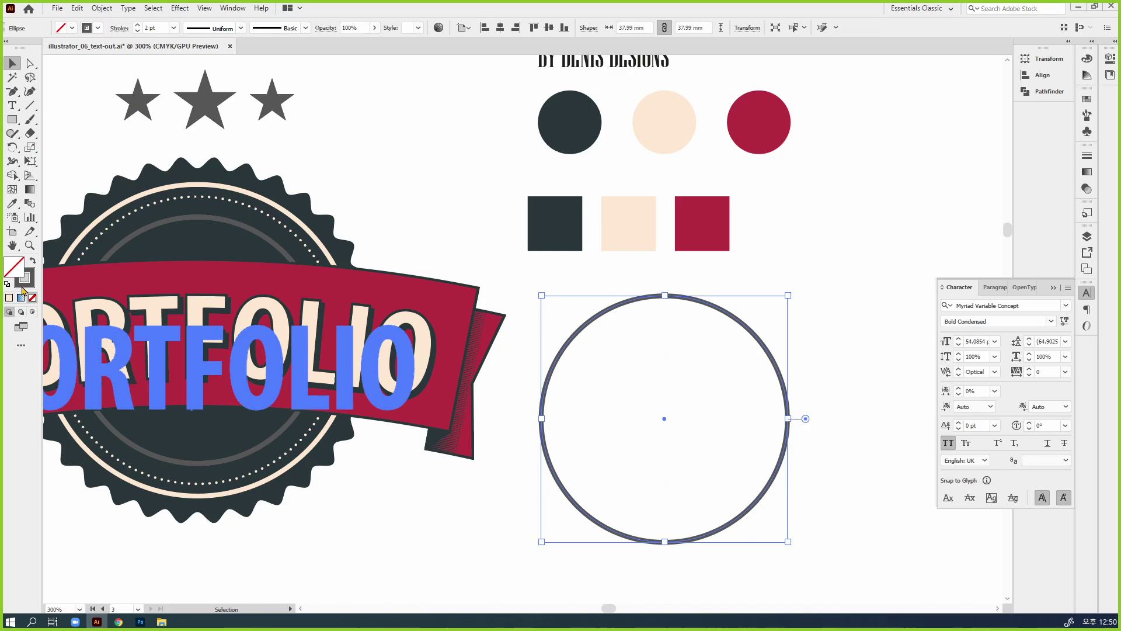
scroll(636, 347, "down", 3)
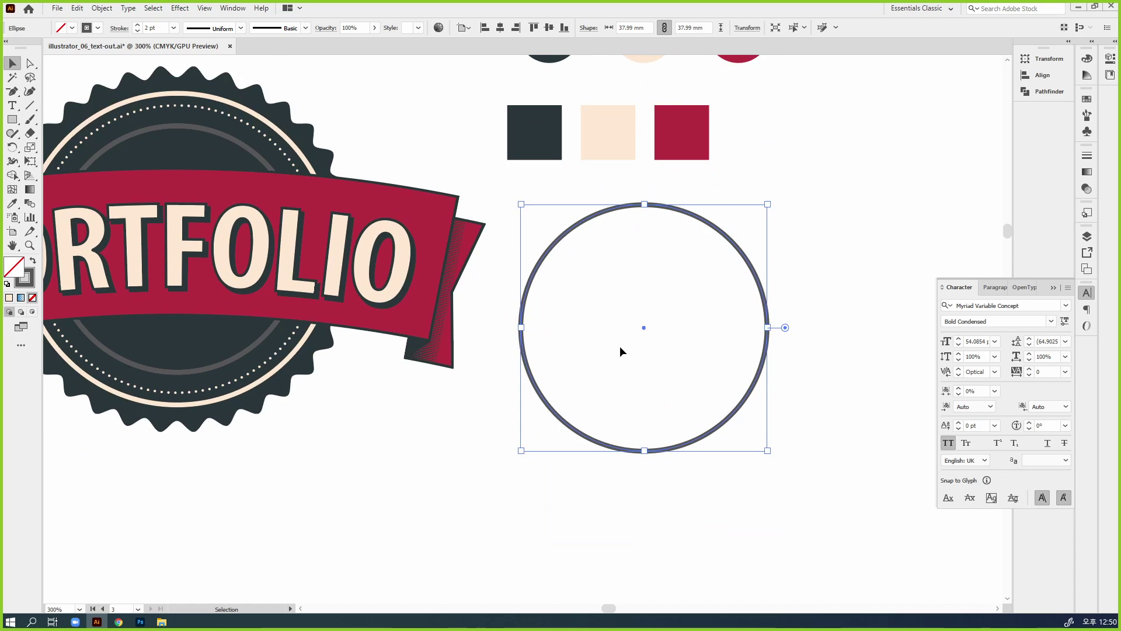
Step: Select the left and right anchor points of the duplicated ring and set its stroke to yellow, C 0, M 0, Y 100, K 0
left_click(30, 64)
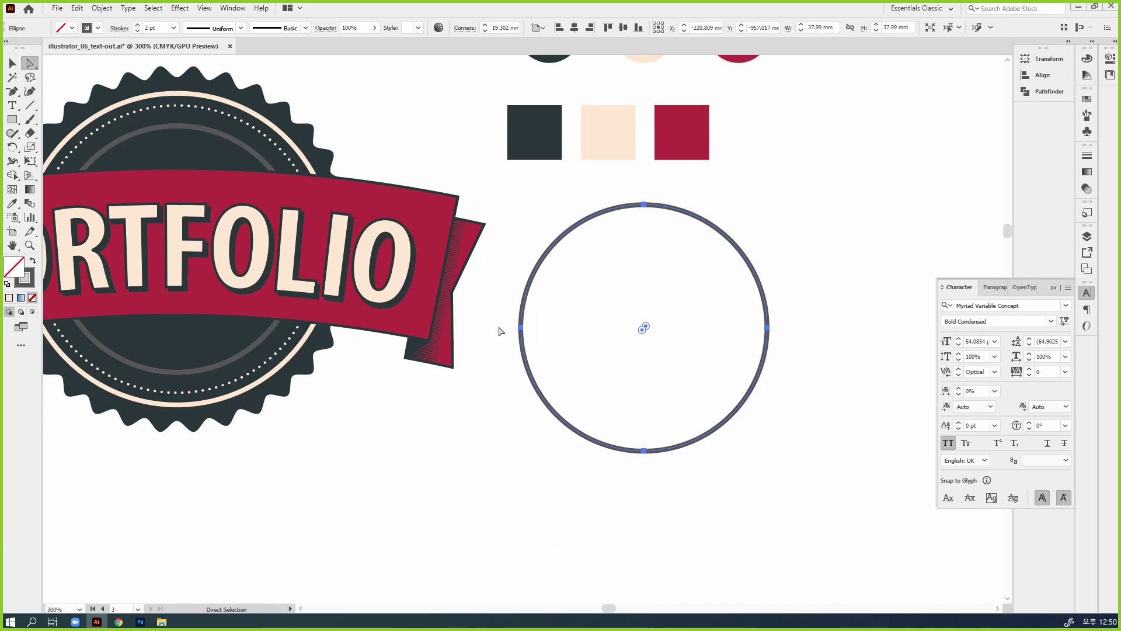
left_click_drag(498, 322, 532, 342)
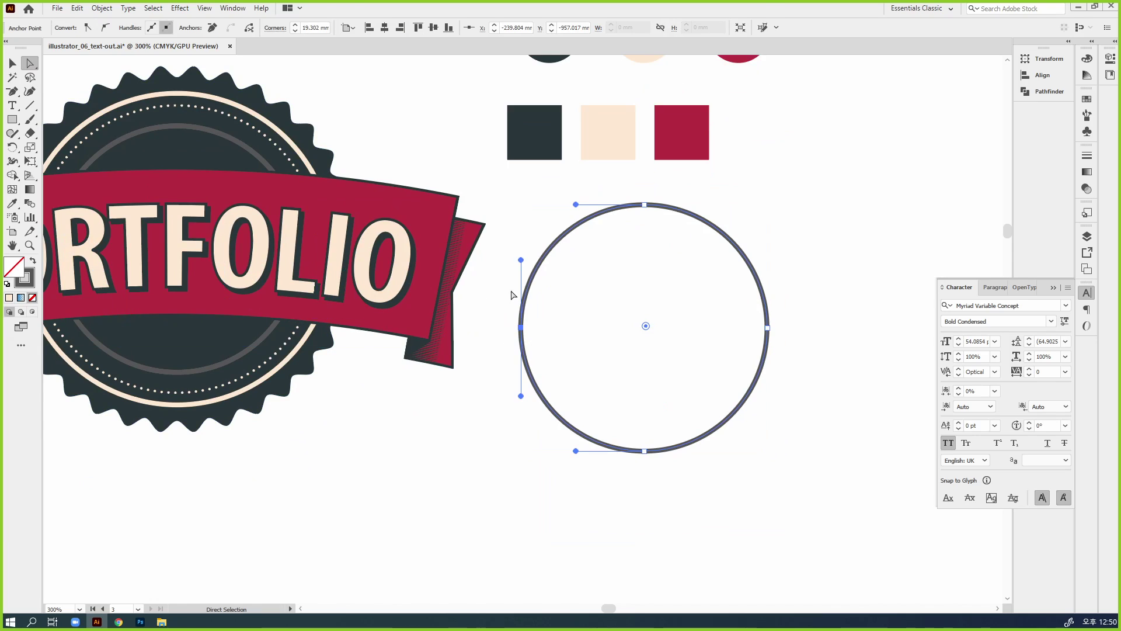
left_click_drag(809, 321, 750, 339)
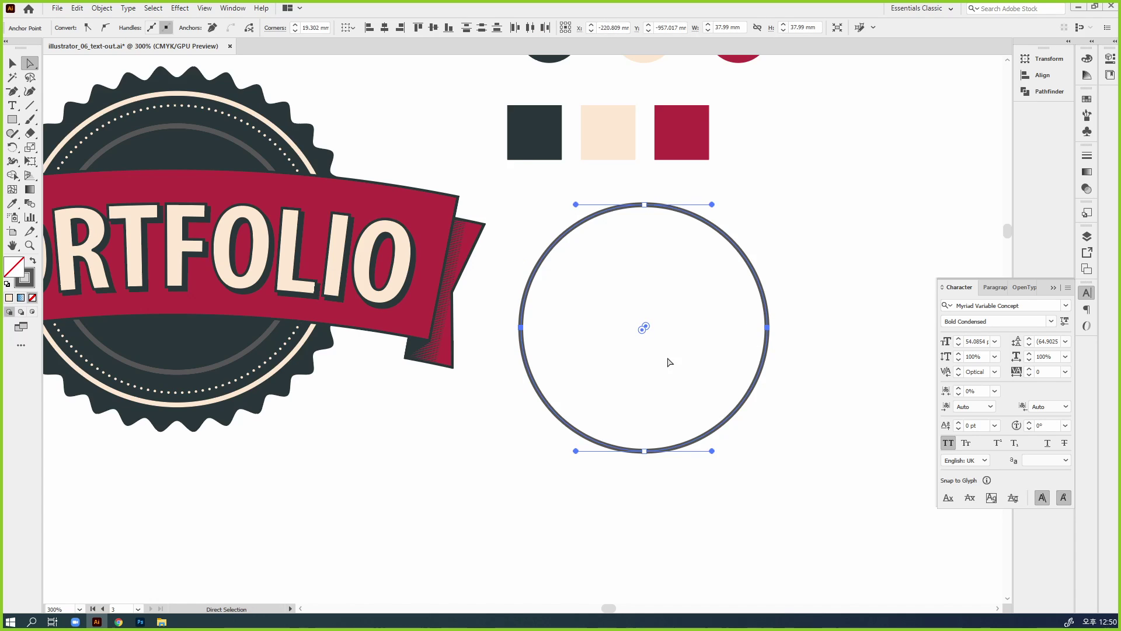
key("x")
left_click(1086, 59)
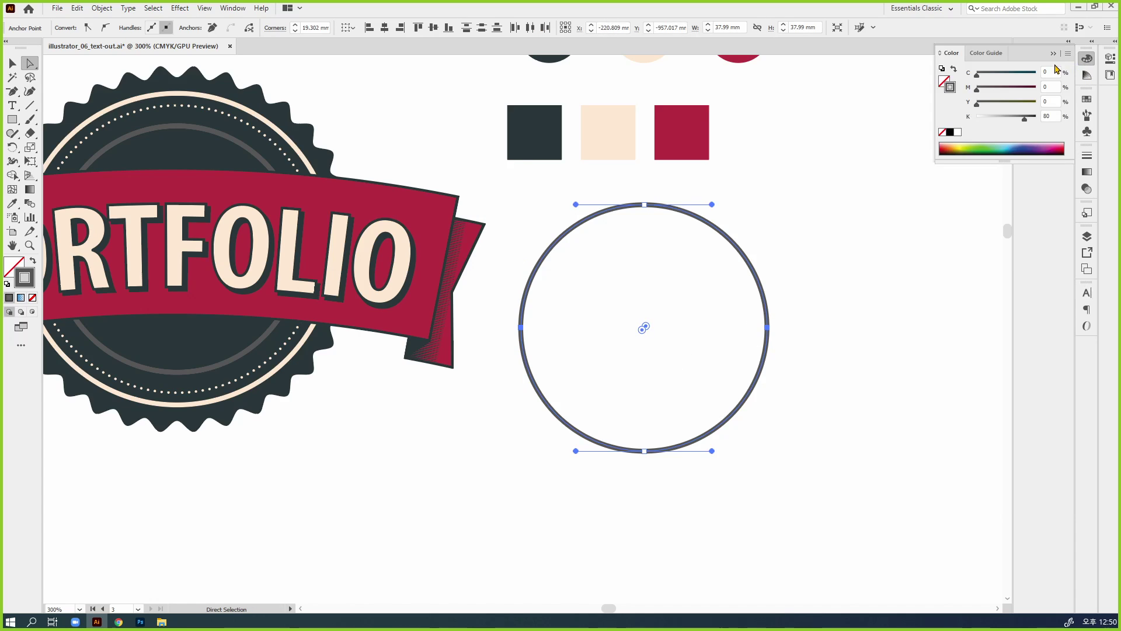
left_click(999, 117)
mouse_move(1008, 102)
left_mouse_down()
mouse_move(1041, 101)
mouse_move(976, 119)
left_mouse_up()
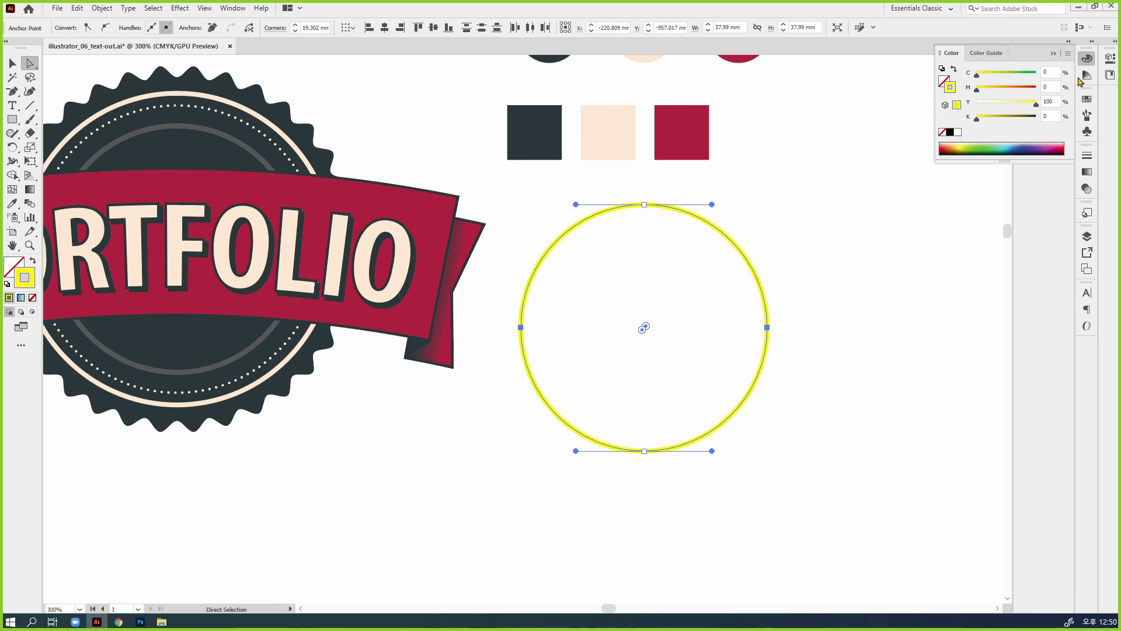
left_click(1088, 59)
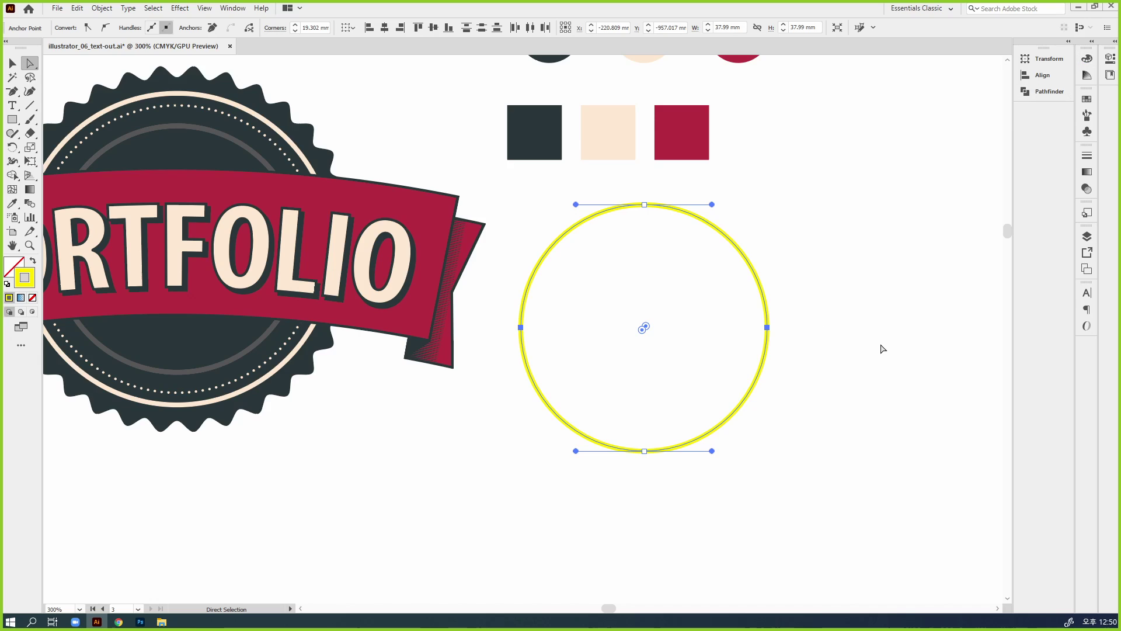
Step: Cut the yellow ring at its selected side anchor points and select the upper and lower halves in turn to check the split
left_click(250, 33)
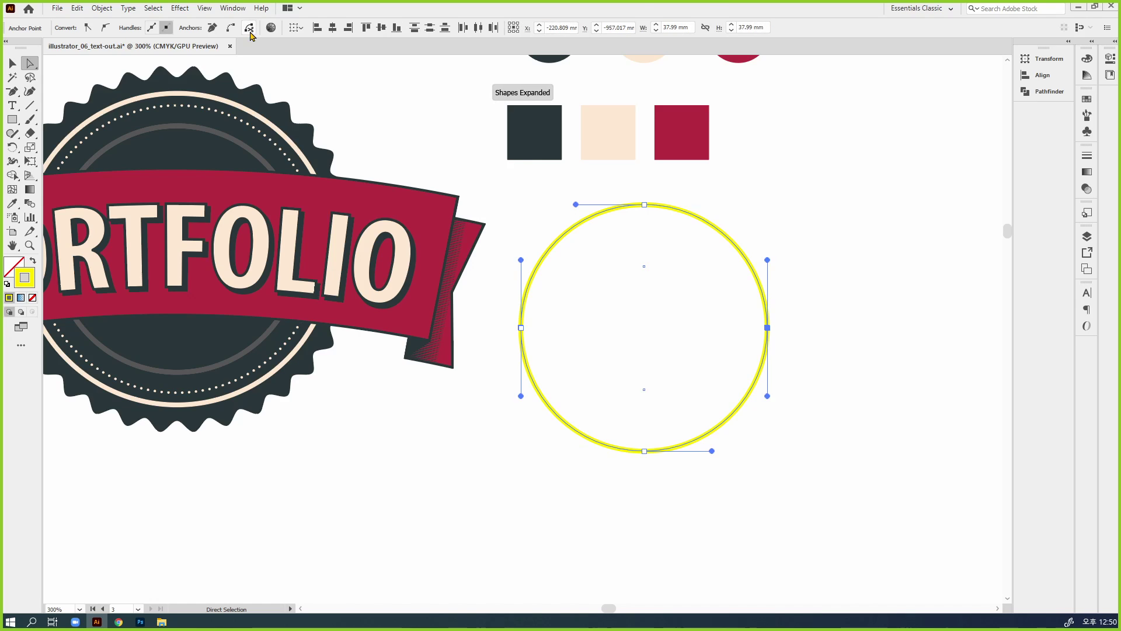
left_click(12, 62)
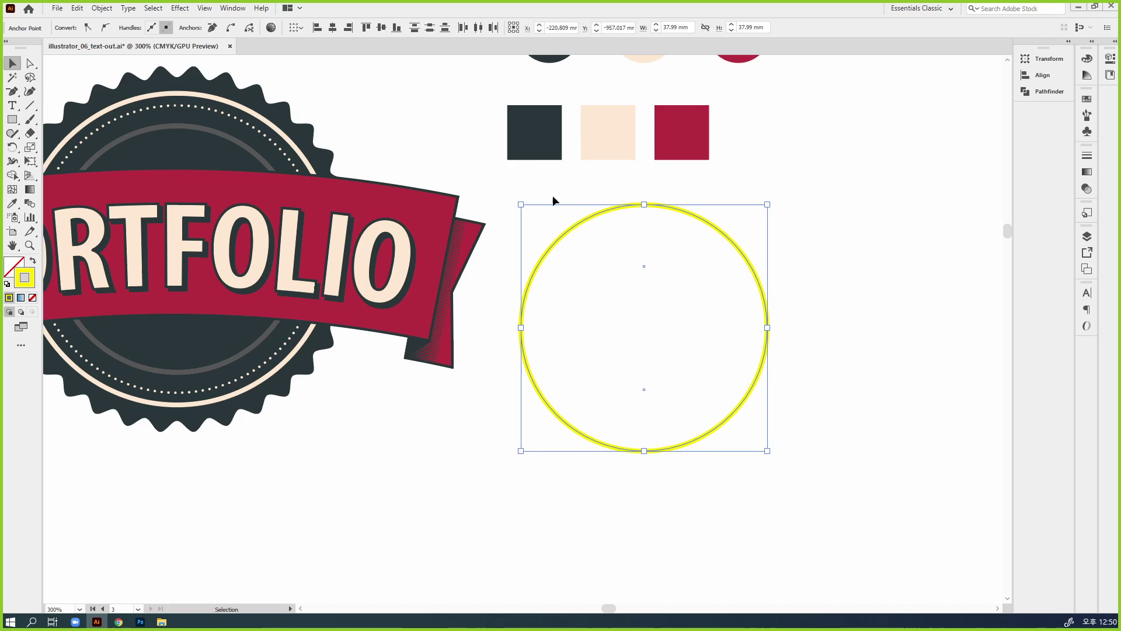
left_click(854, 289)
left_click(750, 267)
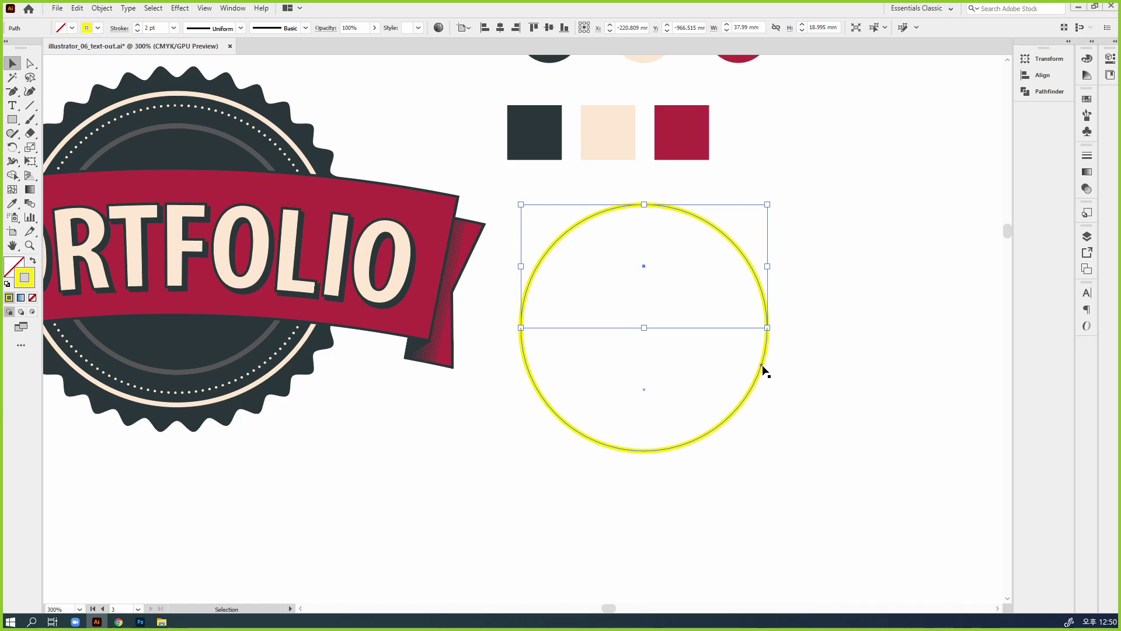
left_click(765, 373)
left_click_drag(815, 470, 519, 206)
left_click_drag(578, 241, 579, 243)
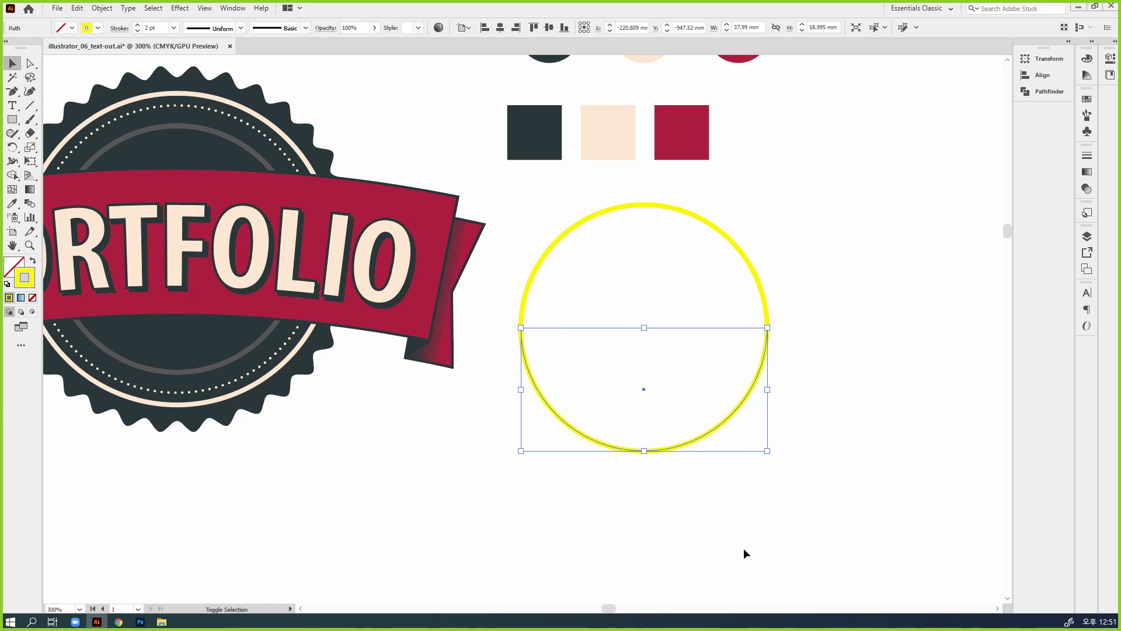
Step: Select both halves of the yellow ring and delete them
left_click_drag(745, 549, 647, 403)
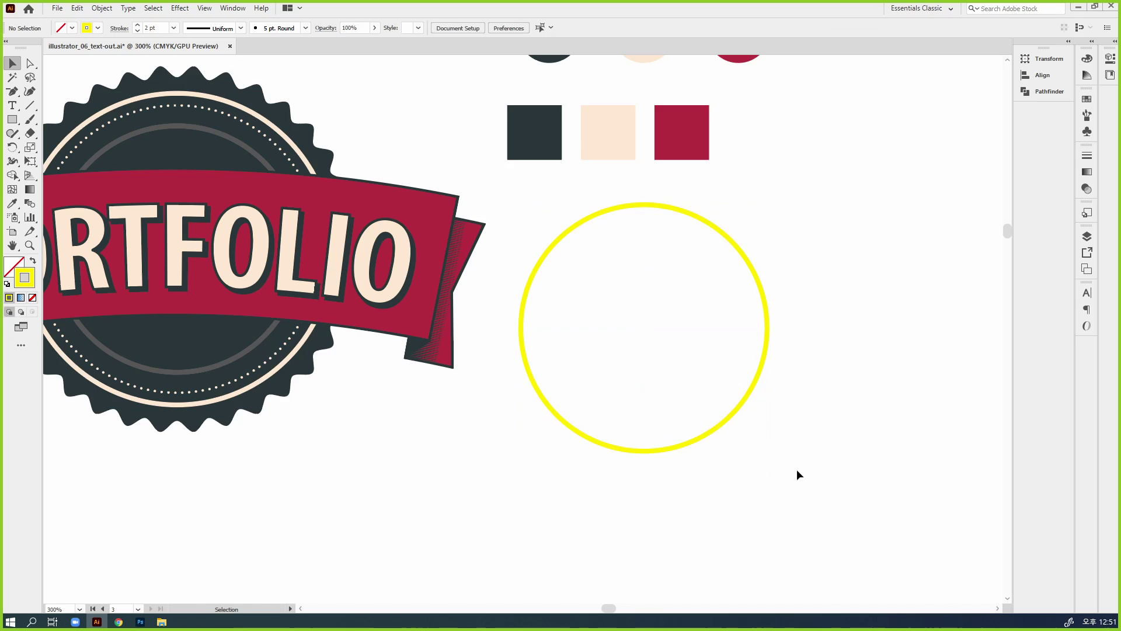
left_click_drag(809, 472, 731, 471)
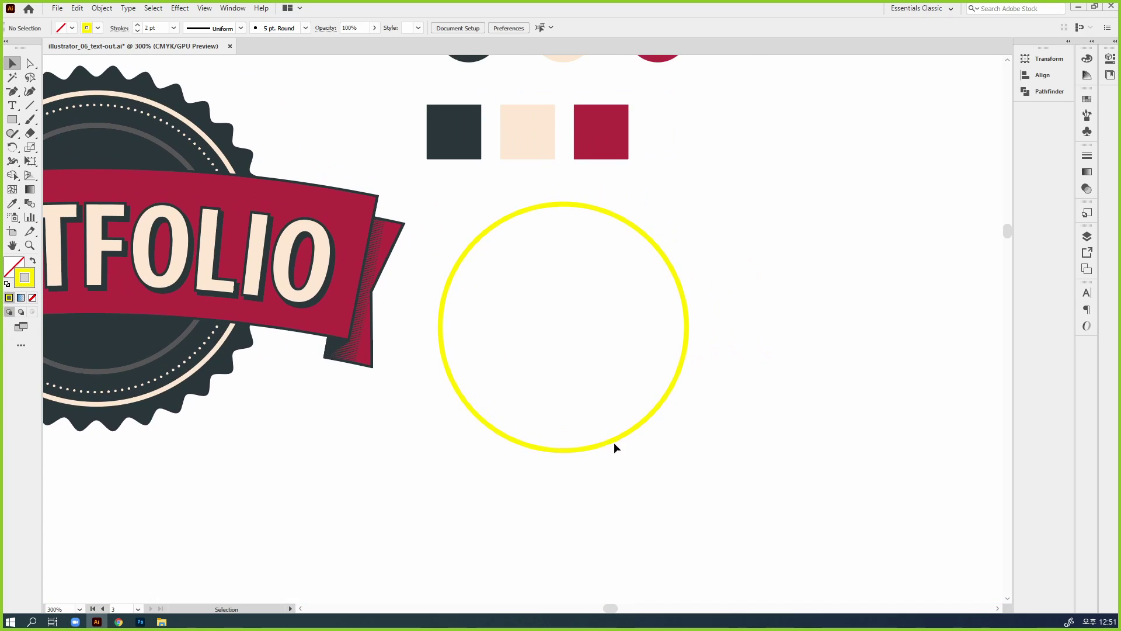
left_click_drag(721, 508, 584, 377)
left_click_drag(704, 208, 560, 315)
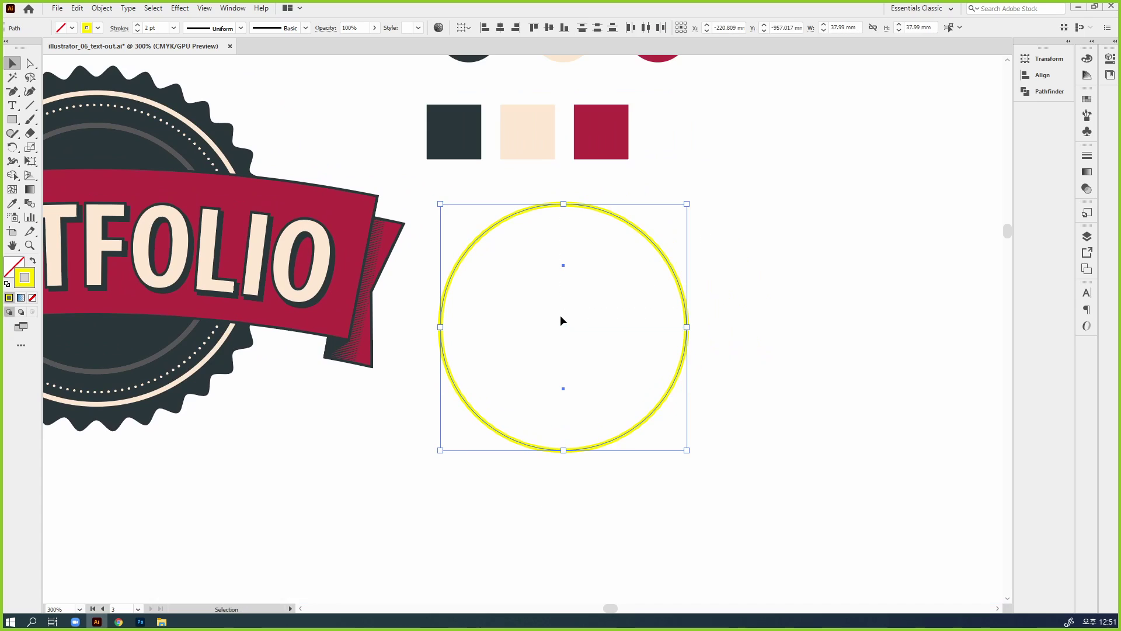
key("Delete")
Step: Draw a yellow-stroked circle about 35.5 mm in diameter and a horizontal line about 62.4 mm long across its middle
left_click_drag(12, 119, 63, 150)
left_click_drag(648, 281, 763, 366)
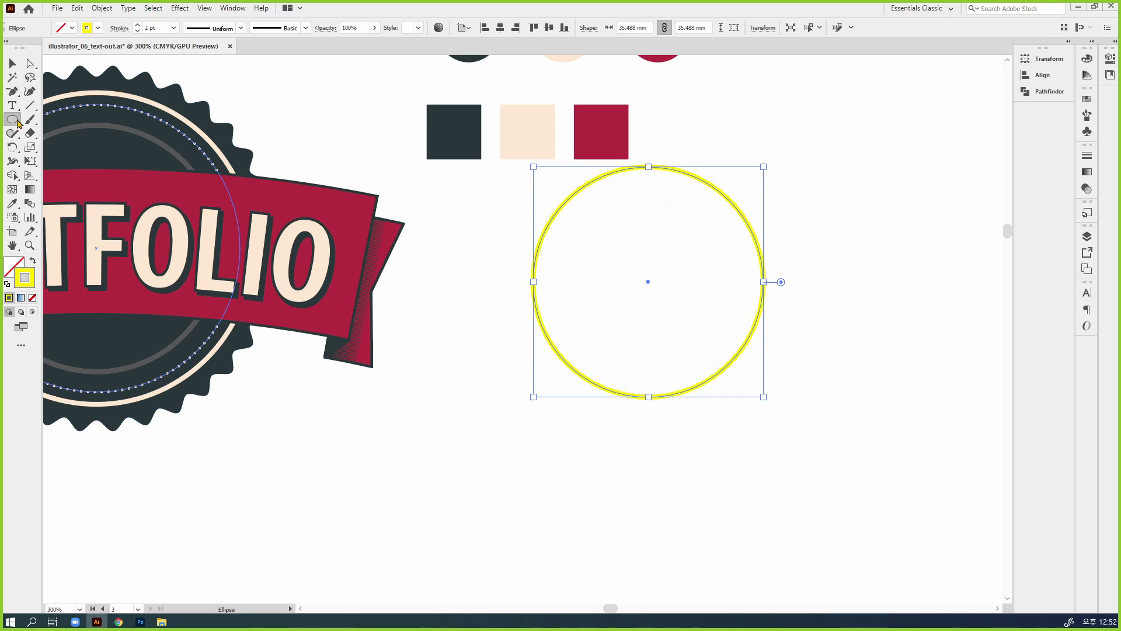
left_click(30, 108)
mouse_move(332, 275)
left_mouse_down()
mouse_move(508, 275)
mouse_move(489, 280)
mouse_move(892, 306)
left_mouse_up()
Step: Align the circle and the line to each other on their horizontal and vertical centres
key("v")
left_click_drag(814, 411, 721, 241)
left_click(1042, 75)
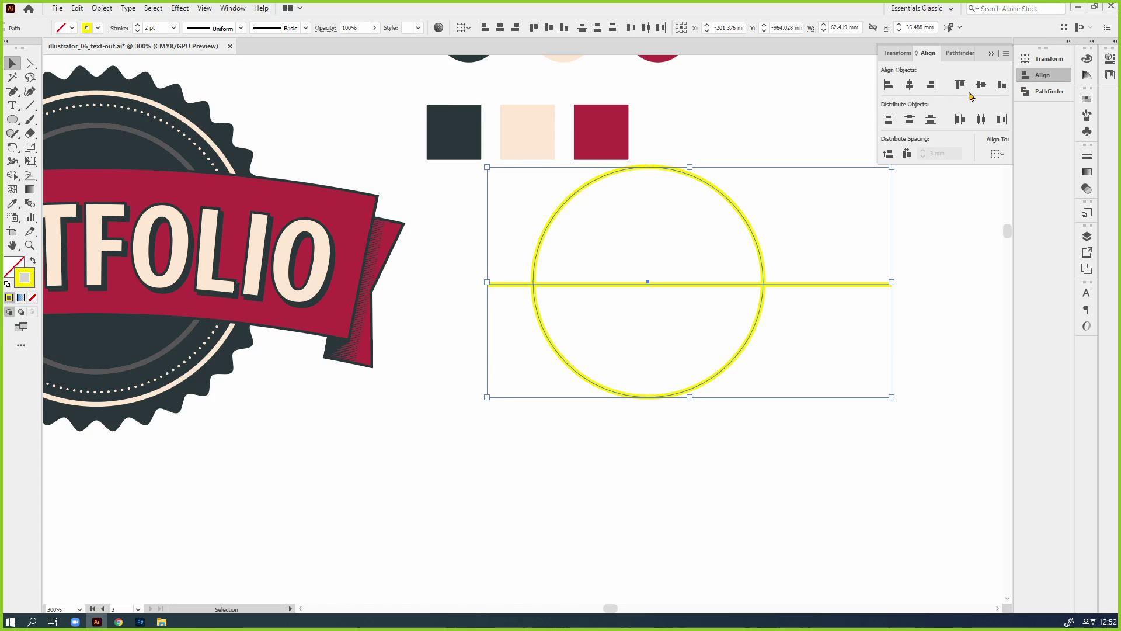
left_click(910, 85)
left_click(981, 85)
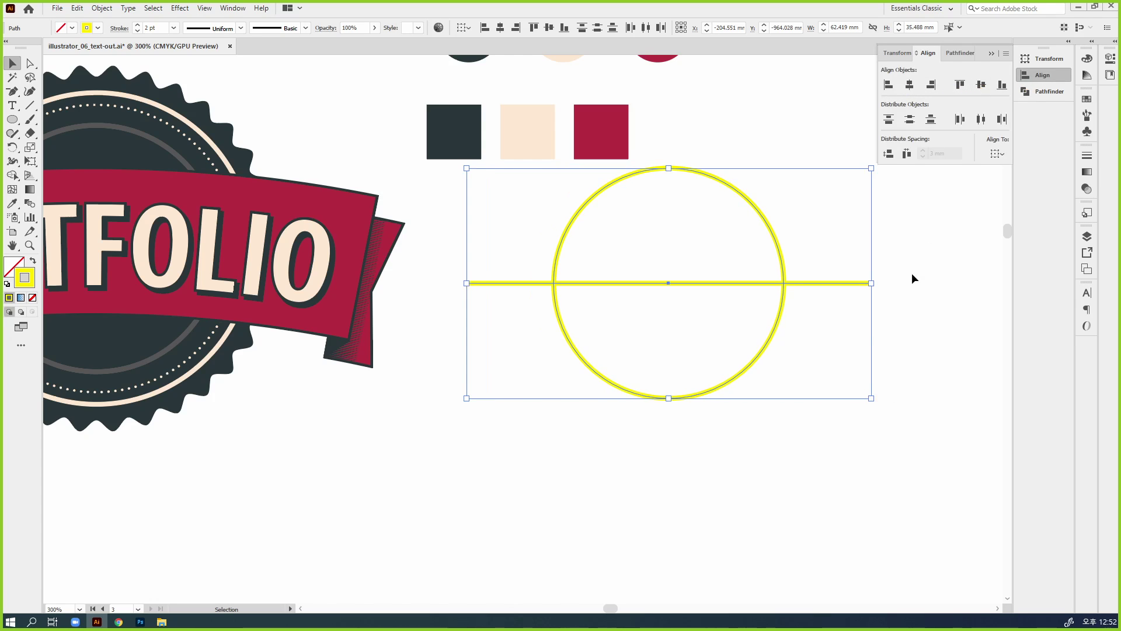
Step: Divide the circle along the line with the Divide Pathfinder and move the lower half circle slightly down
left_click(1051, 92)
left_click(891, 116)
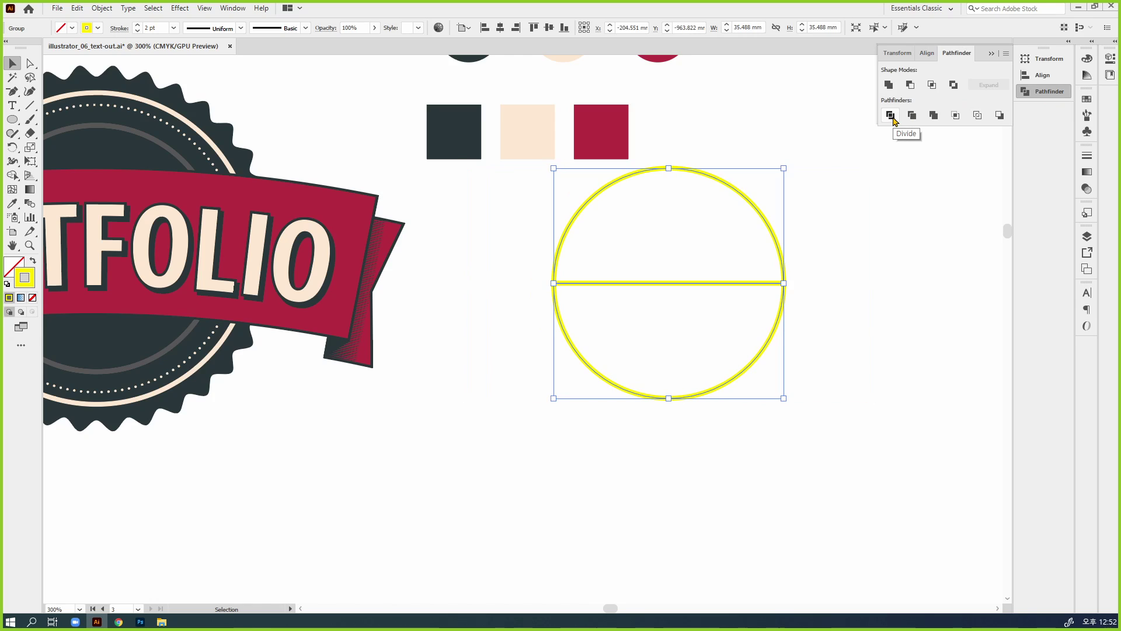
left_click(792, 351)
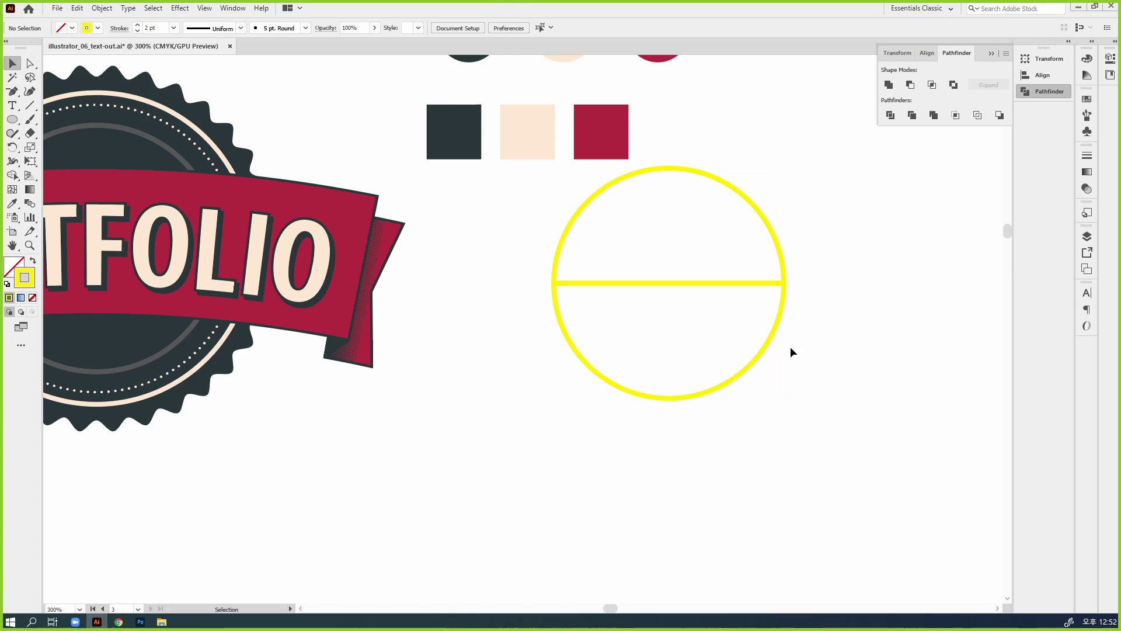
left_click_drag(762, 353, 761, 372)
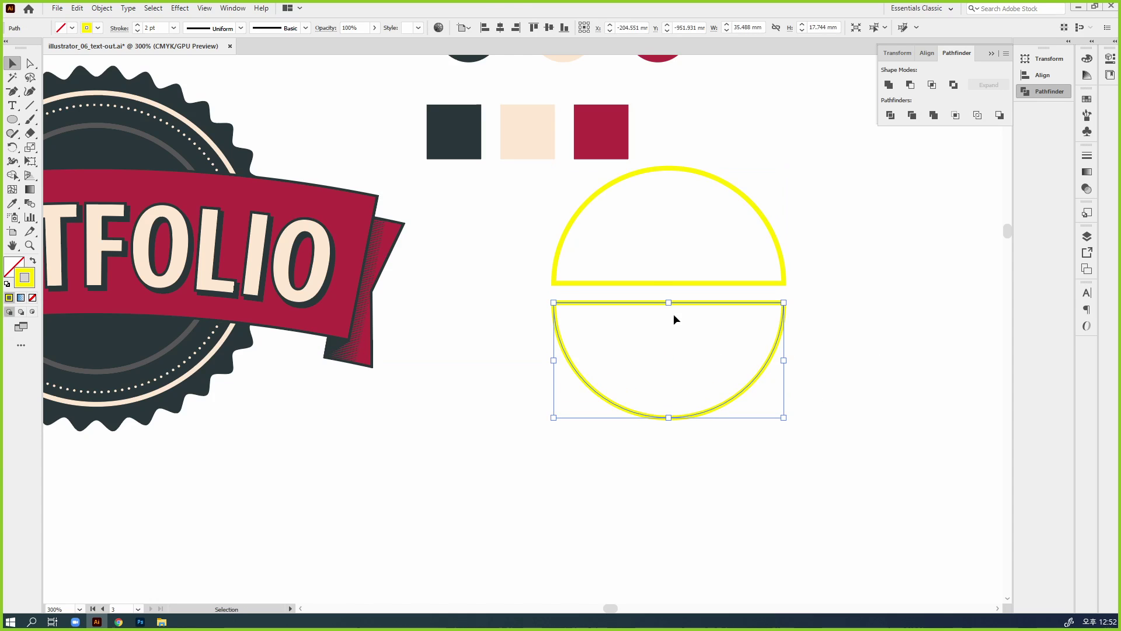
left_click(901, 395)
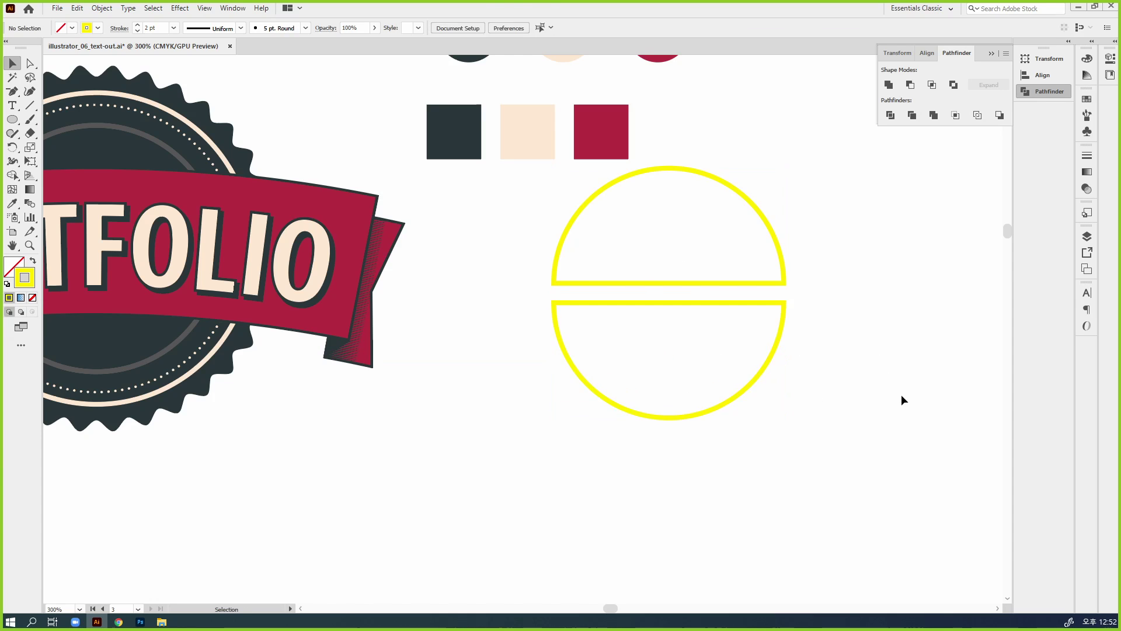
Step: Delete the straight edges of both half circles so that only two open arcs remain
key("a")
left_click_drag(740, 329, 677, 261)
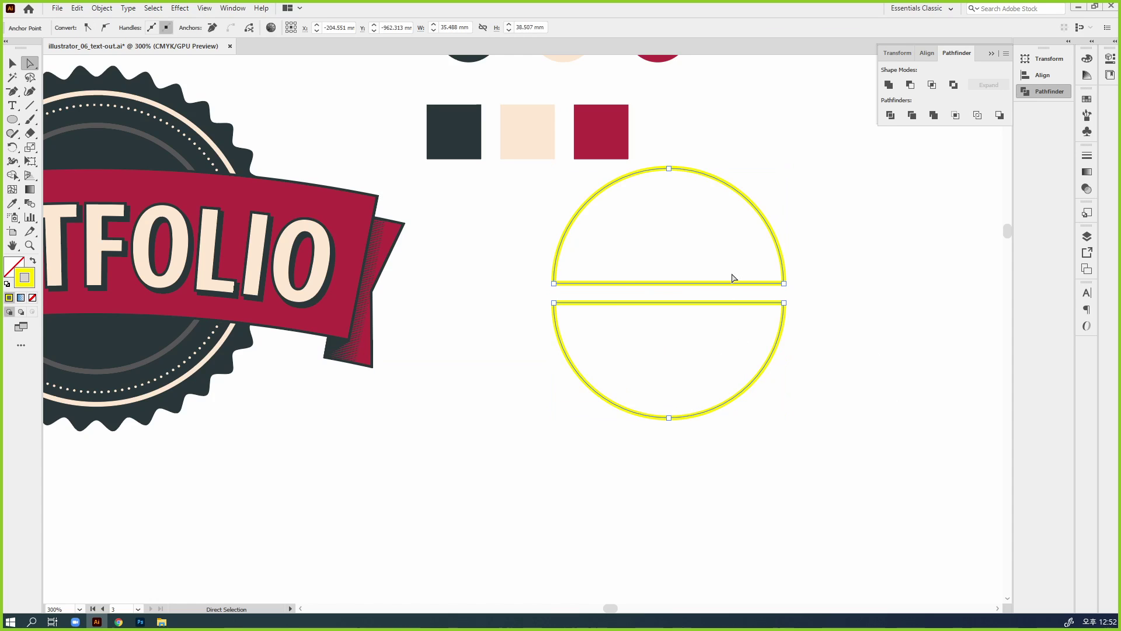
key("Delete")
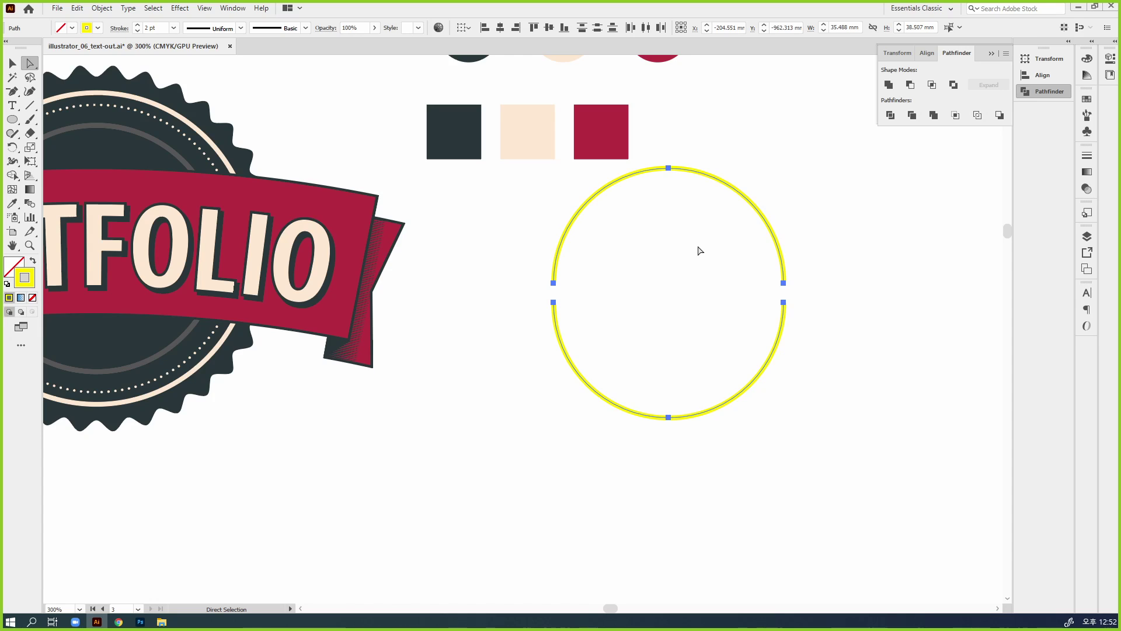
Step: Close the gap between the two arcs by distributing their vertical spacing at 0 mm, with the upper arc as key object
key("v")
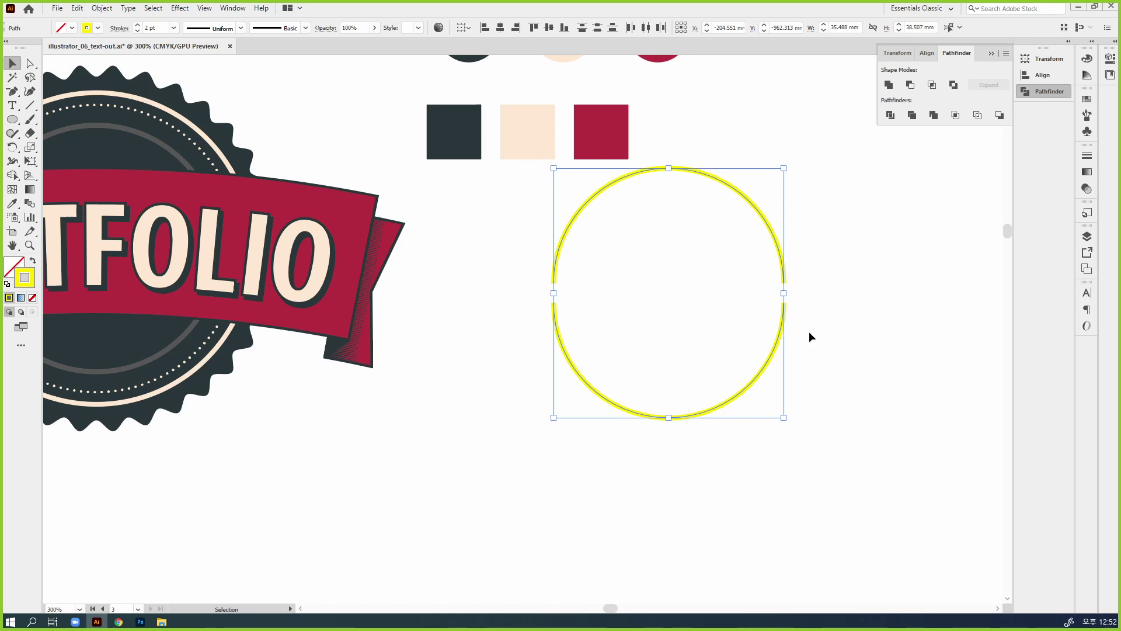
left_click(787, 236)
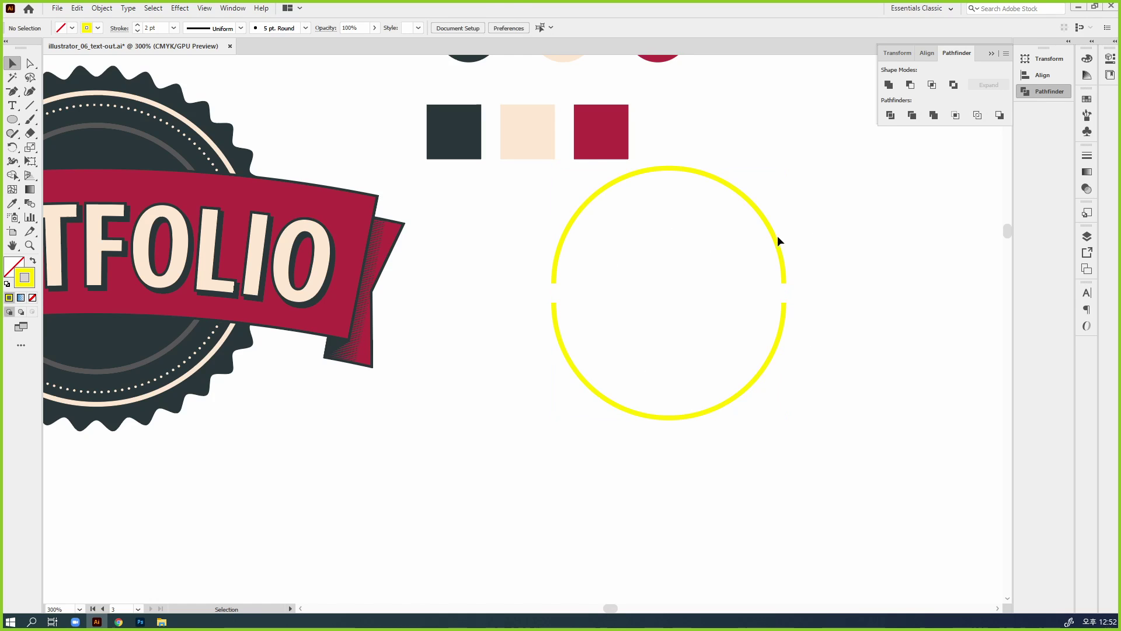
left_click(777, 238)
left_click(774, 338, "shift")
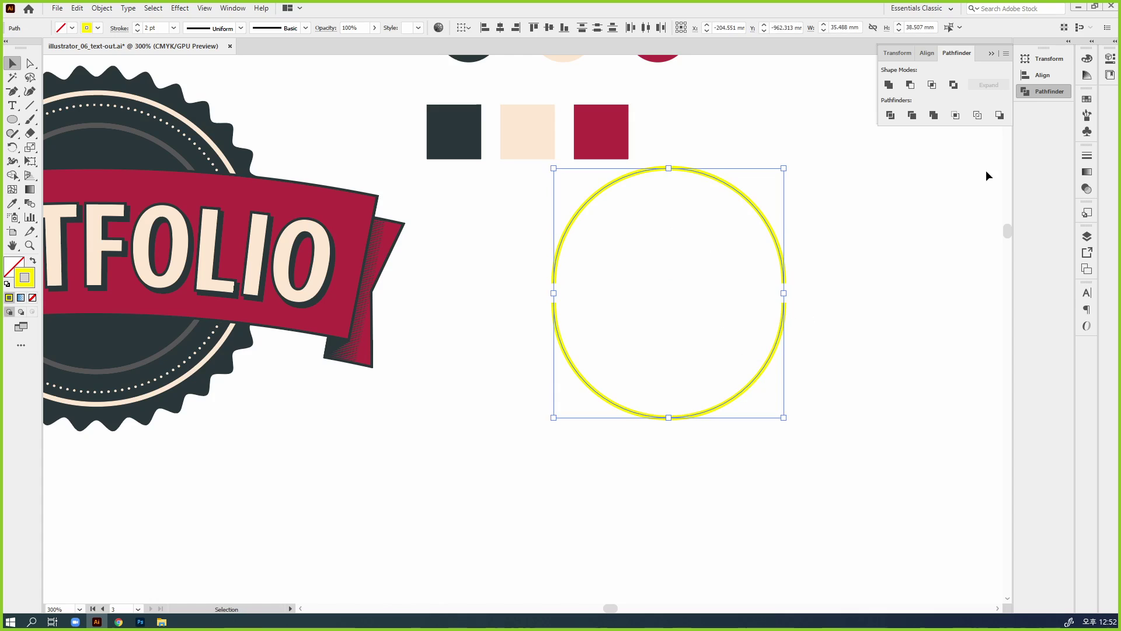
left_click(1042, 75)
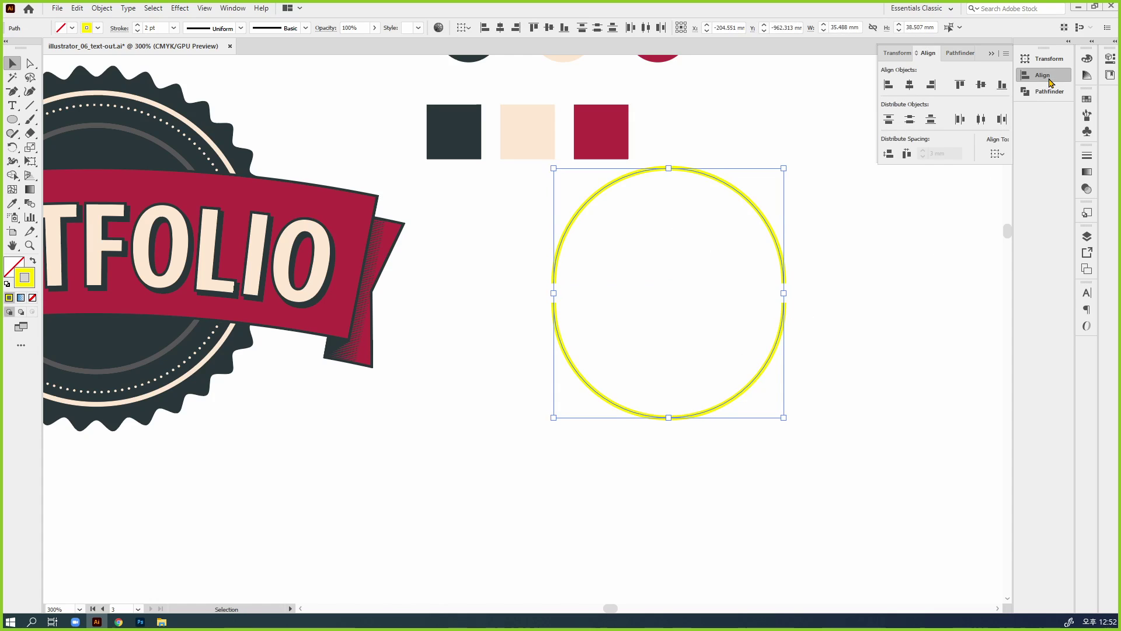
left_click(753, 209)
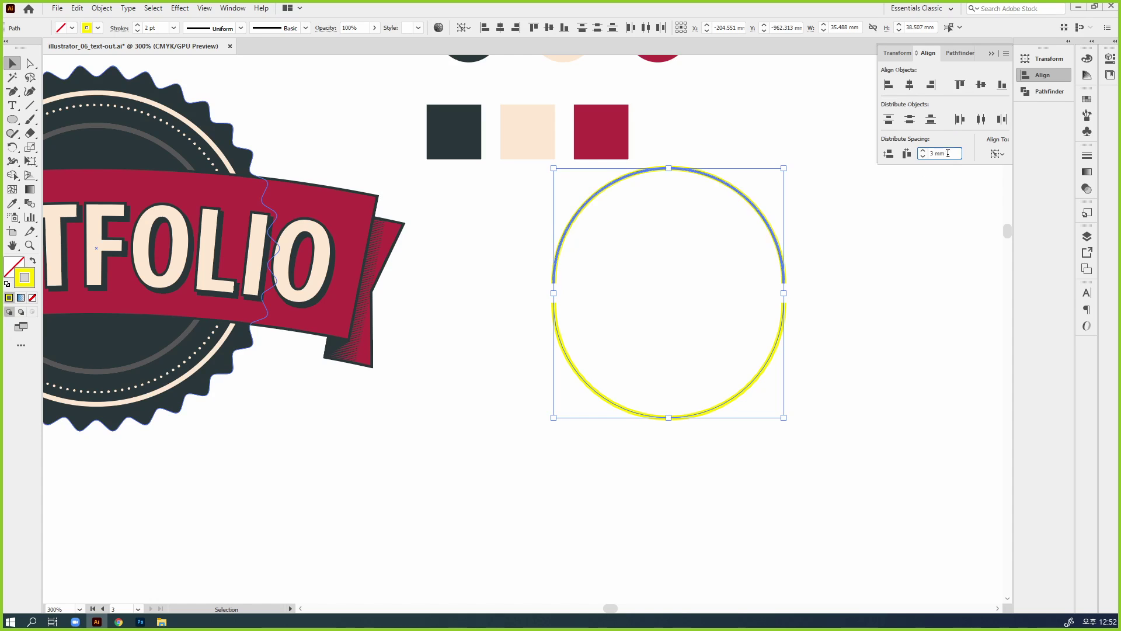
left_click(923, 157)
left_click(923, 156)
left_click(888, 154)
left_click(901, 353)
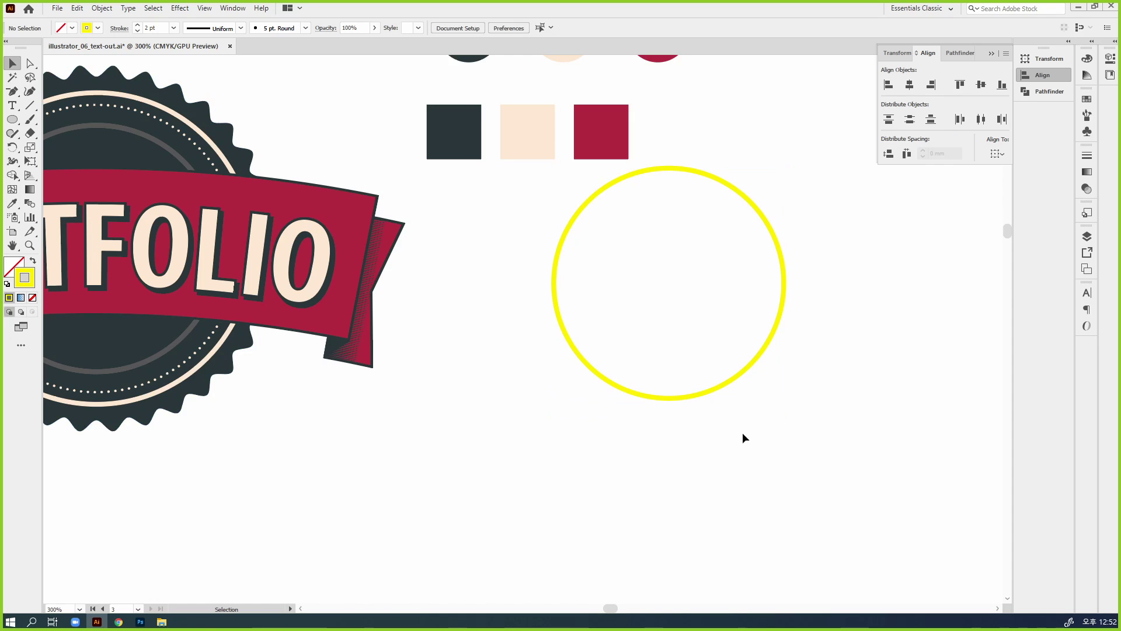
Step: Place the text BY DENIS DESIGNS on the lower arc, using the Niagara Solid 14 pt style of the matching sample text
left_click_drag(744, 438, 681, 383)
left_click_drag(488, 295, 545, 458)
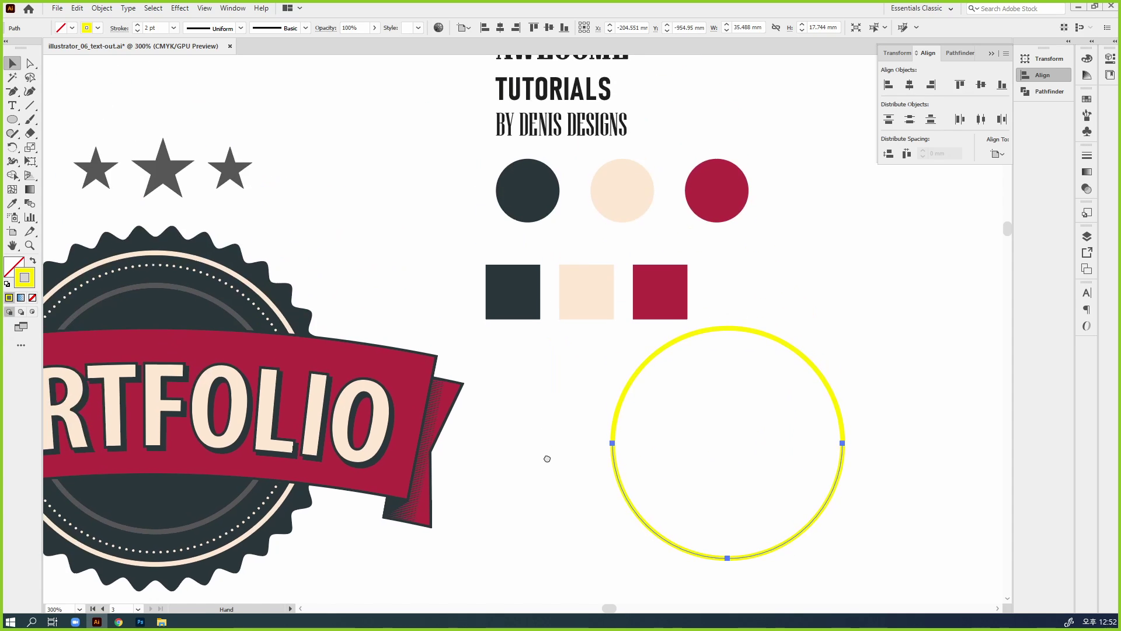
left_click(555, 134)
left_click_drag(616, 413, 571, 270)
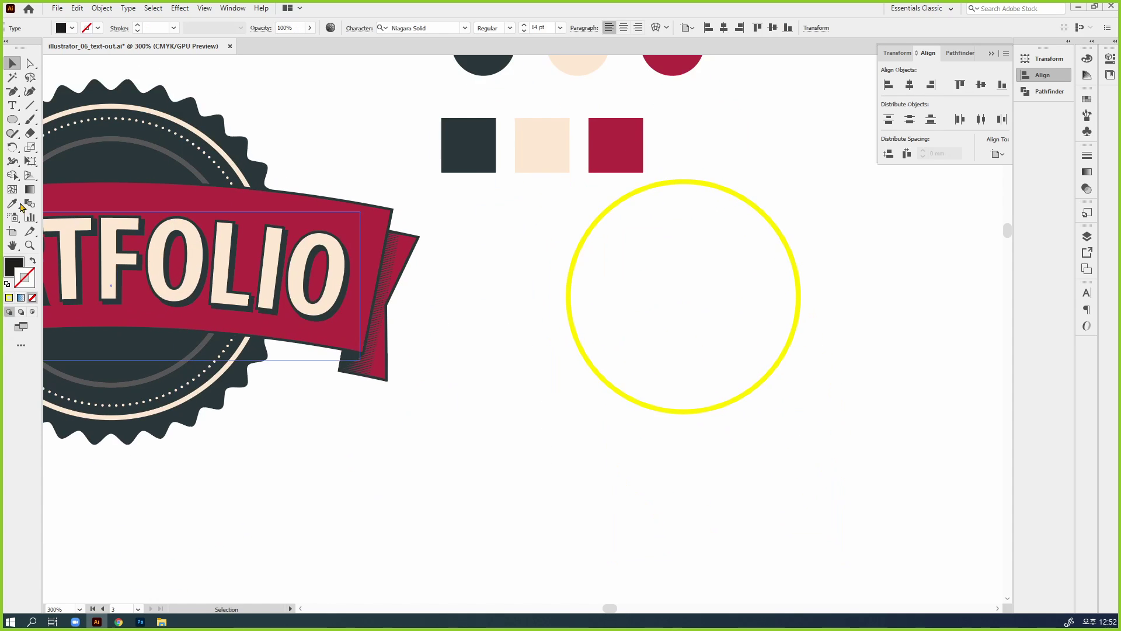
key("t")
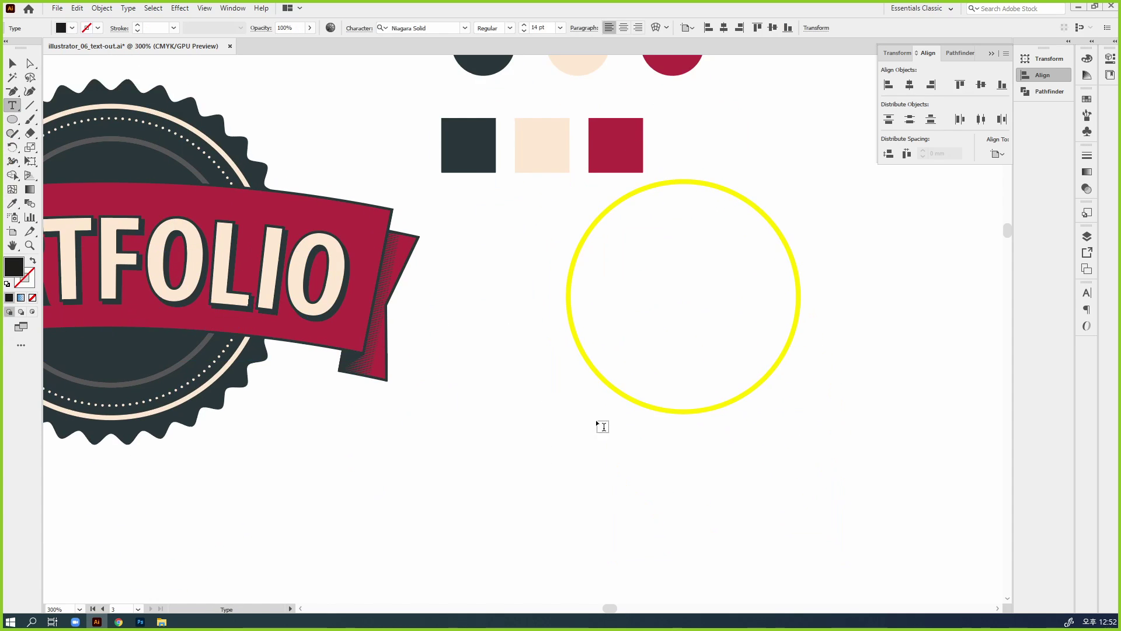
left_click(674, 408)
type("BY DENIS DESIGNS")
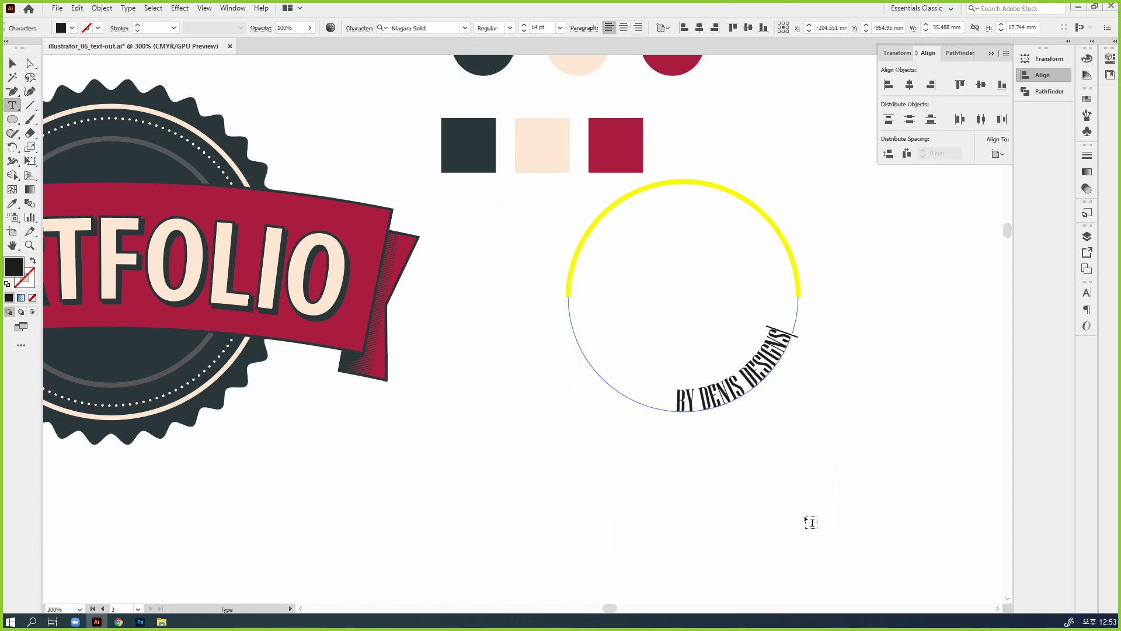
key("Escape")
Step: Place the text AWESOME on the upper arc, using the Niagara Solid style of the matching sample text
scroll(751, 235, "up", 5)
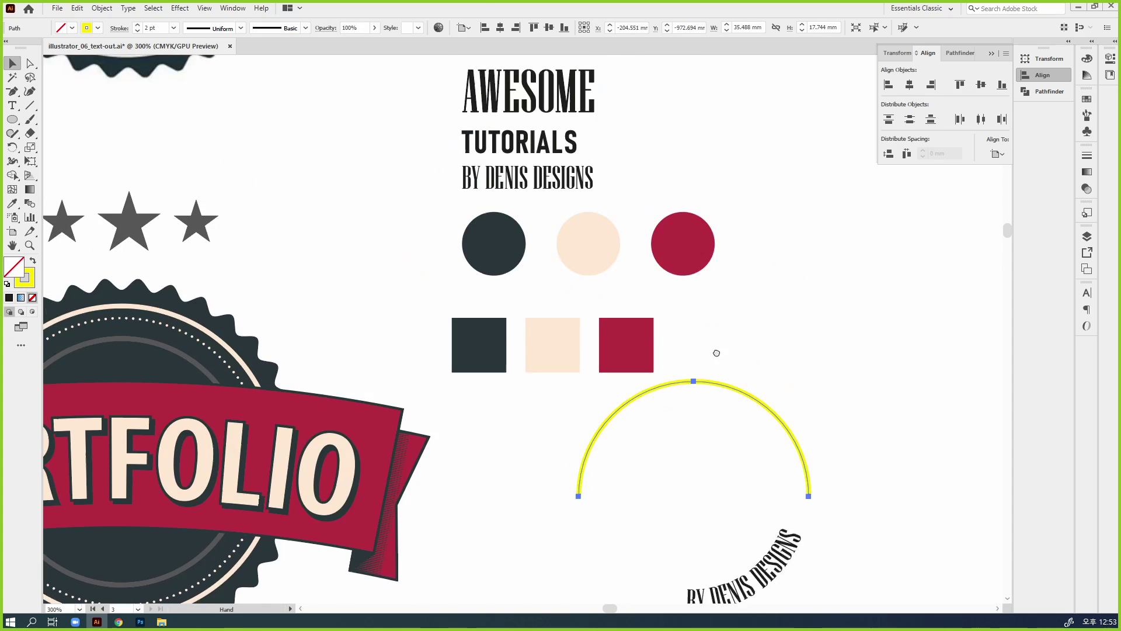
left_click(552, 157)
left_click(557, 135)
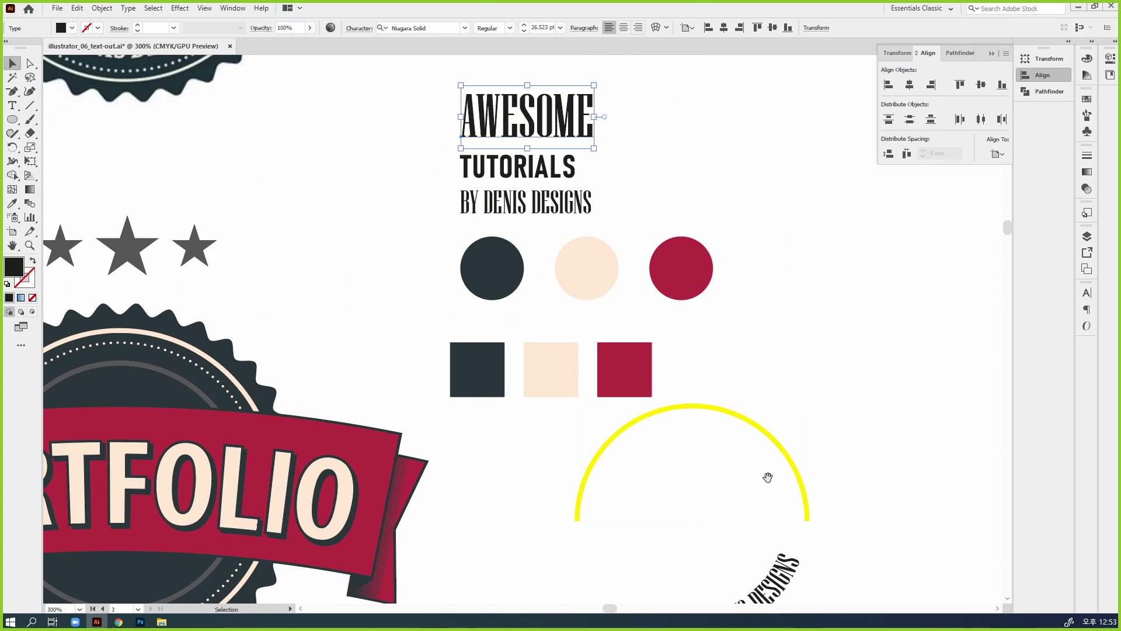
scroll(766, 475, "down", 4)
left_click(725, 244)
key("t")
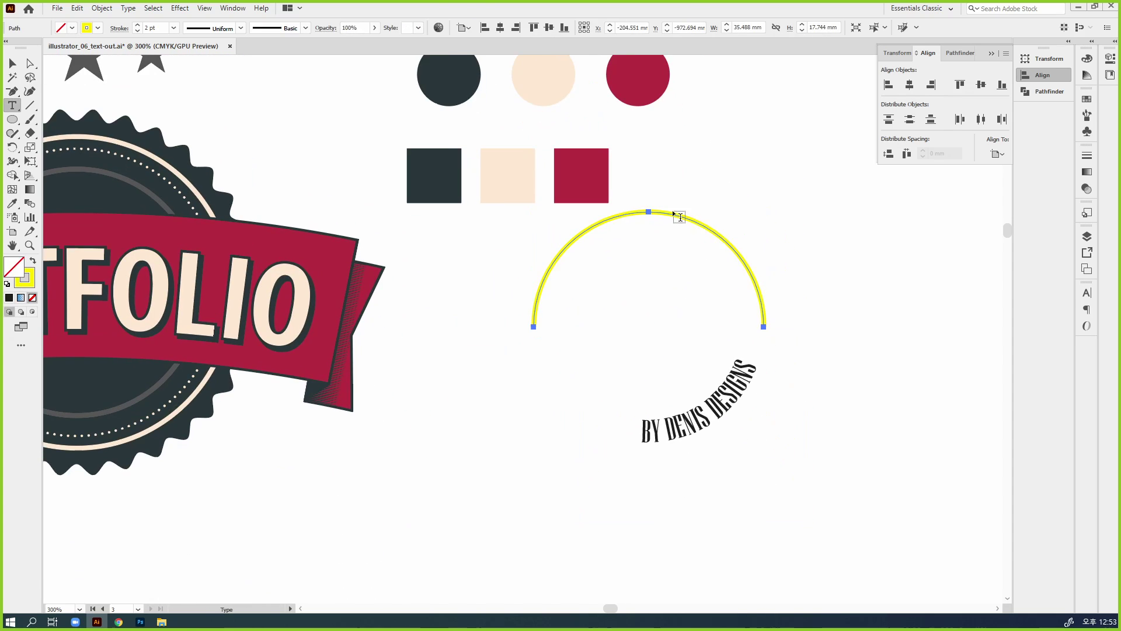
left_click(670, 213)
type("AWESOME")
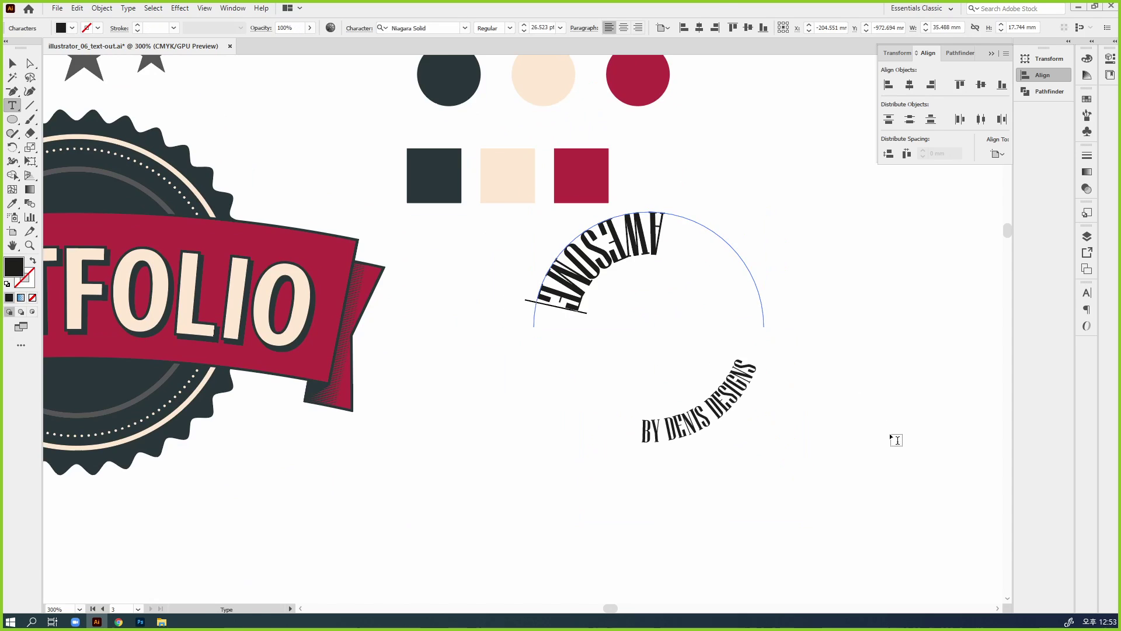
key("Escape")
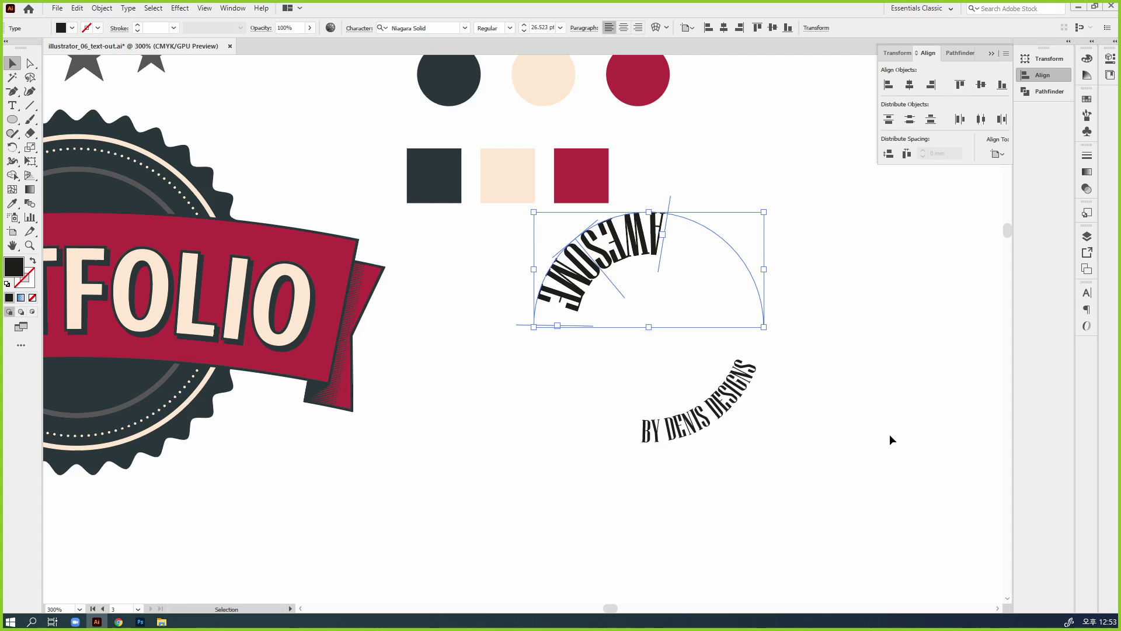
Step: Move the start of BY DENIS DESIGNS to the lower arc's left end and the start of AWESOME to the upper arc's right end
left_click_drag(797, 482, 573, 311)
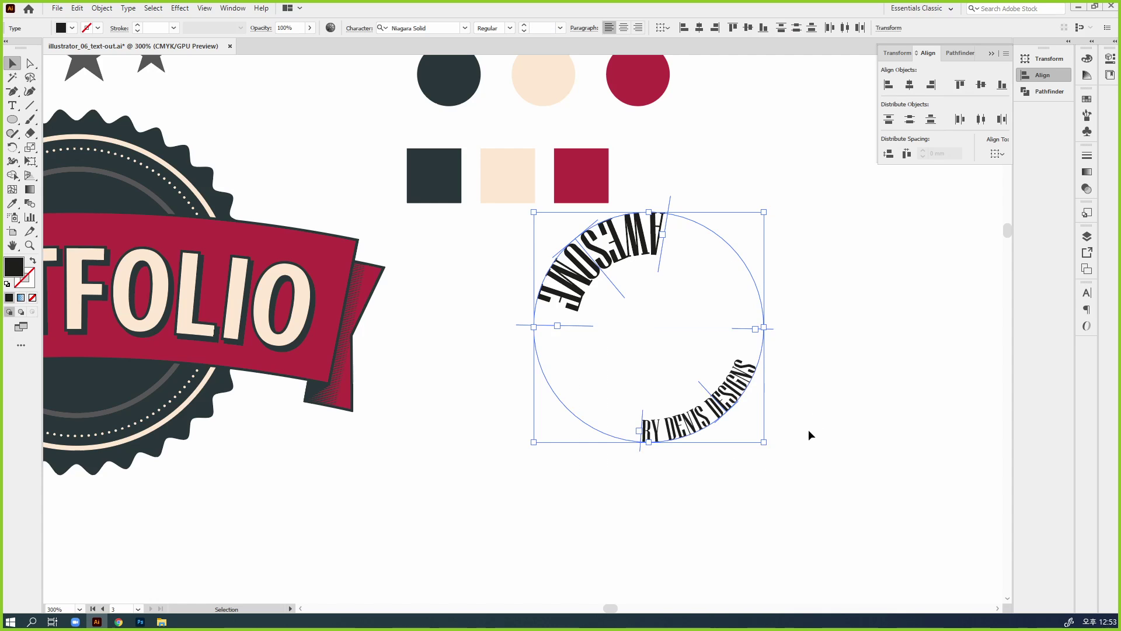
left_click_drag(644, 416, 536, 320)
left_click(657, 234)
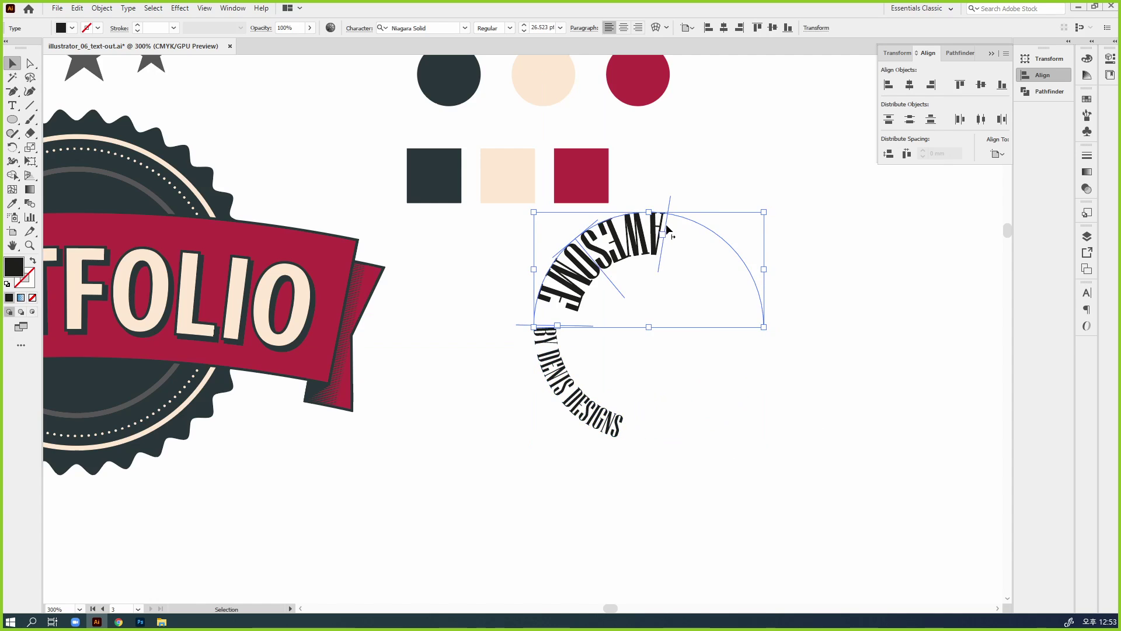
left_click_drag(667, 230, 797, 378)
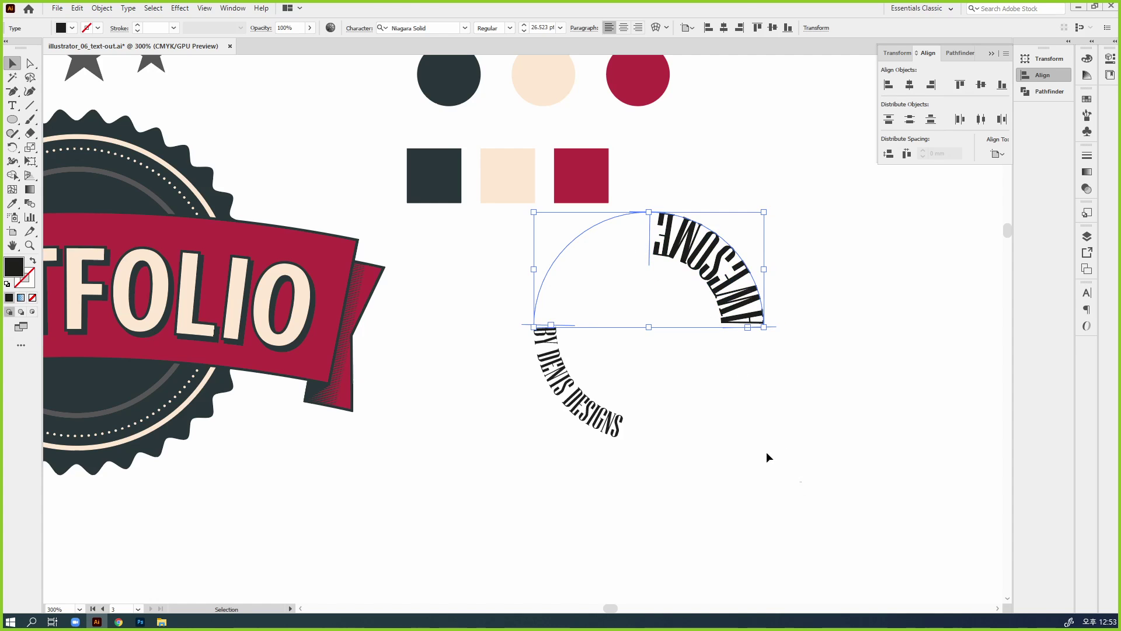
Step: Centre-align both path texts on their arcs
left_click_drag(800, 482, 517, 262)
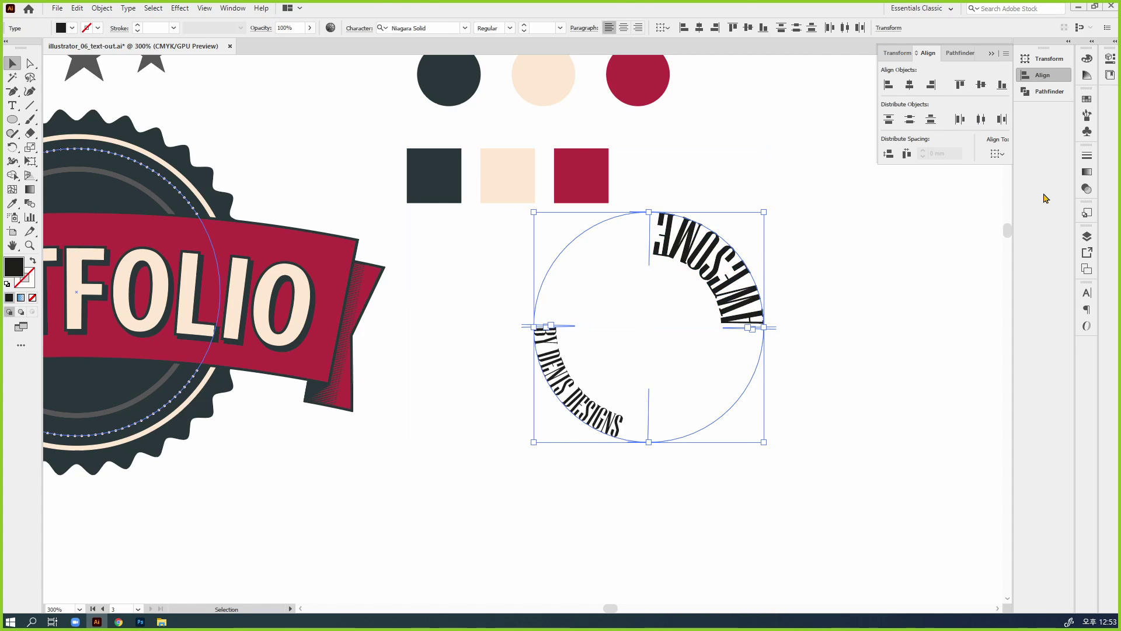
left_click(1086, 309)
left_click(969, 307)
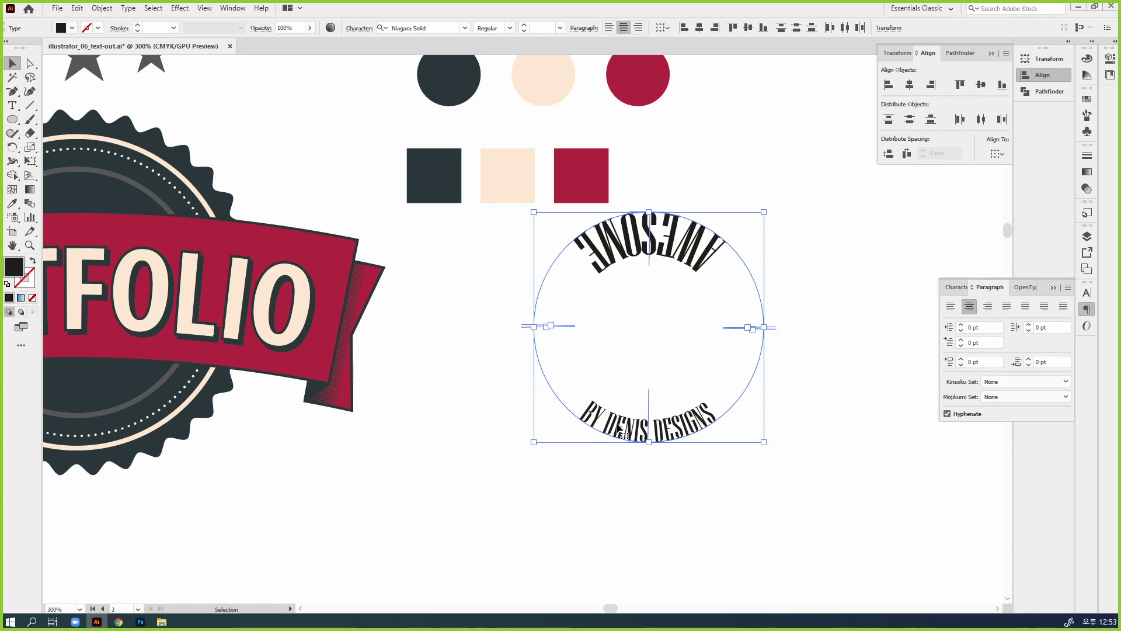
left_click(874, 250)
Step: Try to shrink the AWESOME arc evenly and flip its text to the outside, and undo both changes
left_click(662, 220)
left_click_drag(649, 213, 650, 244)
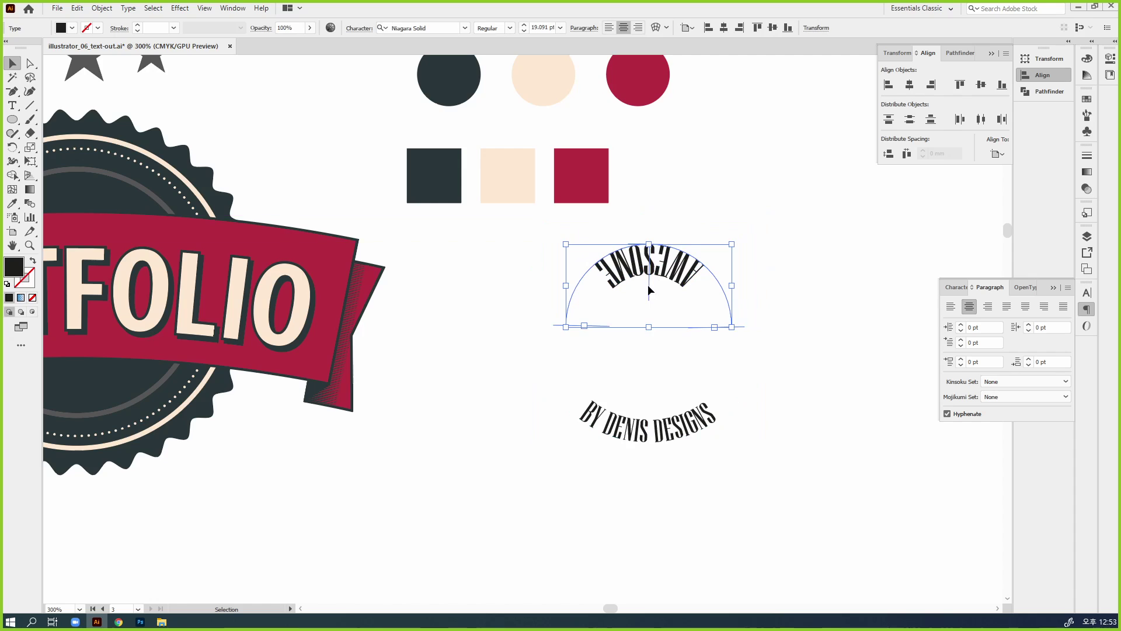
left_click_drag(649, 286, 656, 214)
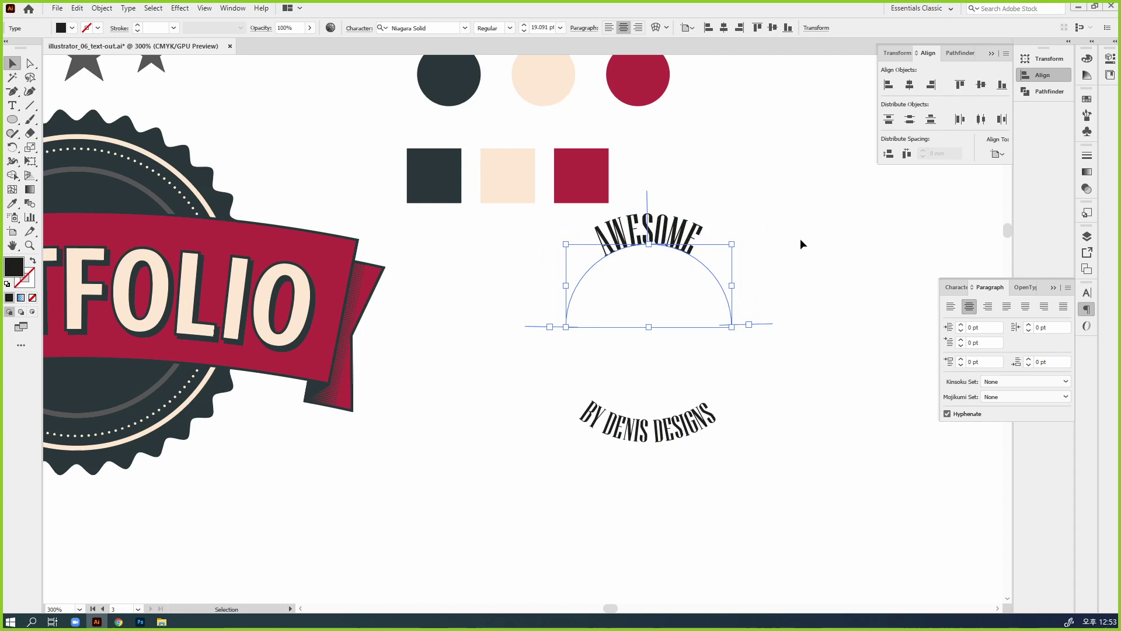
key("ctrl+z")
key("ctrl+z")
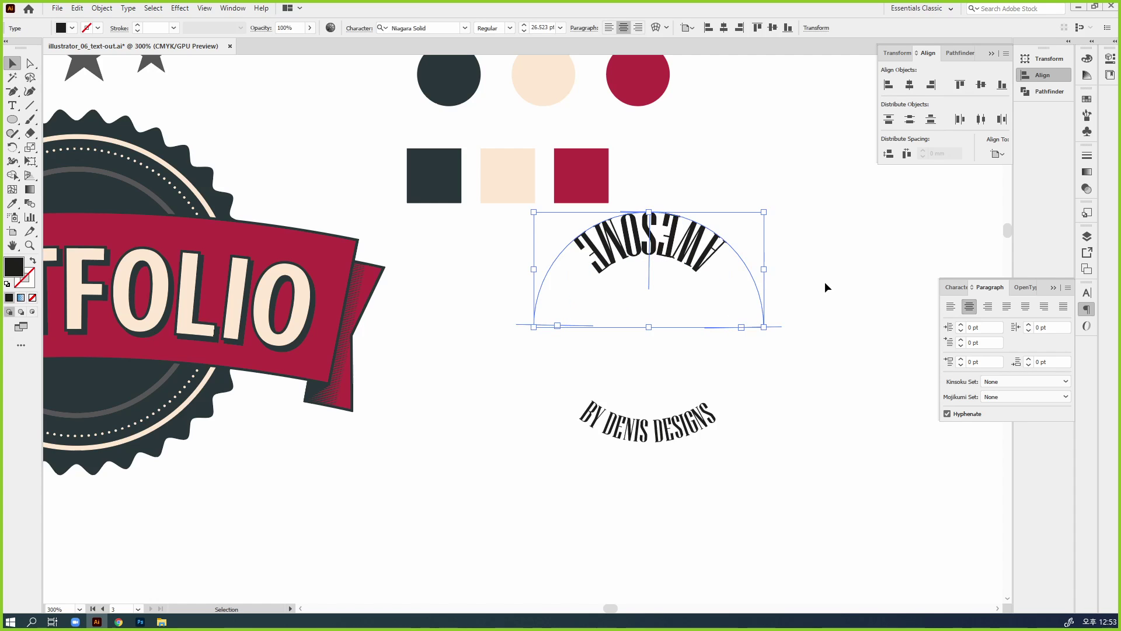
Step: Flip AWESOME to the outside of its full-size arc and set its baseline shift to -21 pt
left_click_drag(648, 278, 644, 146)
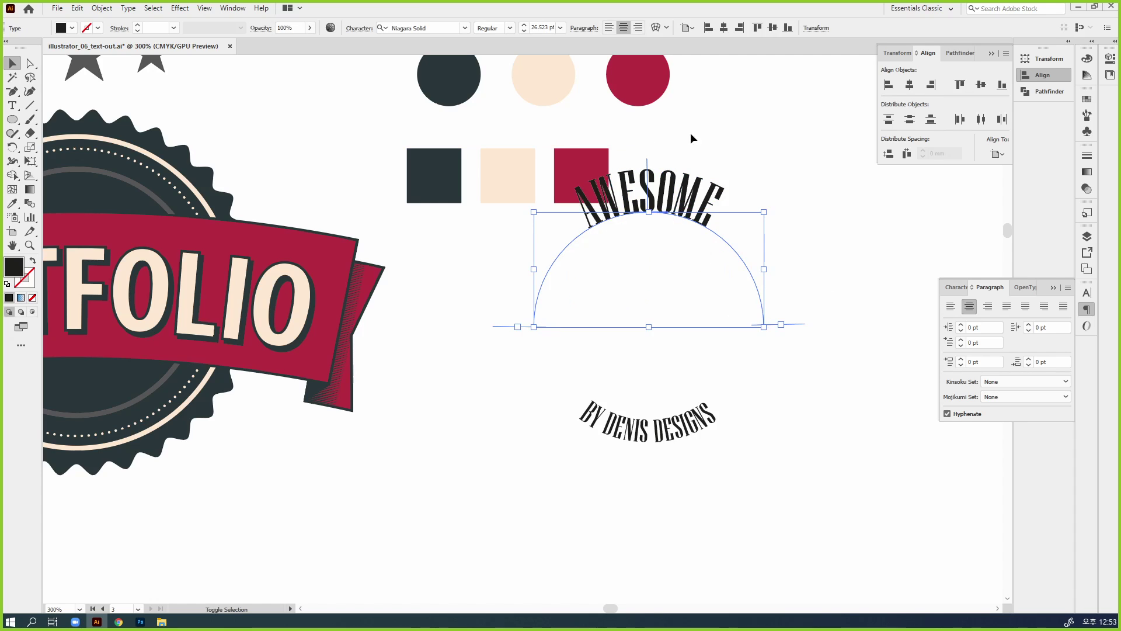
left_click(1088, 293)
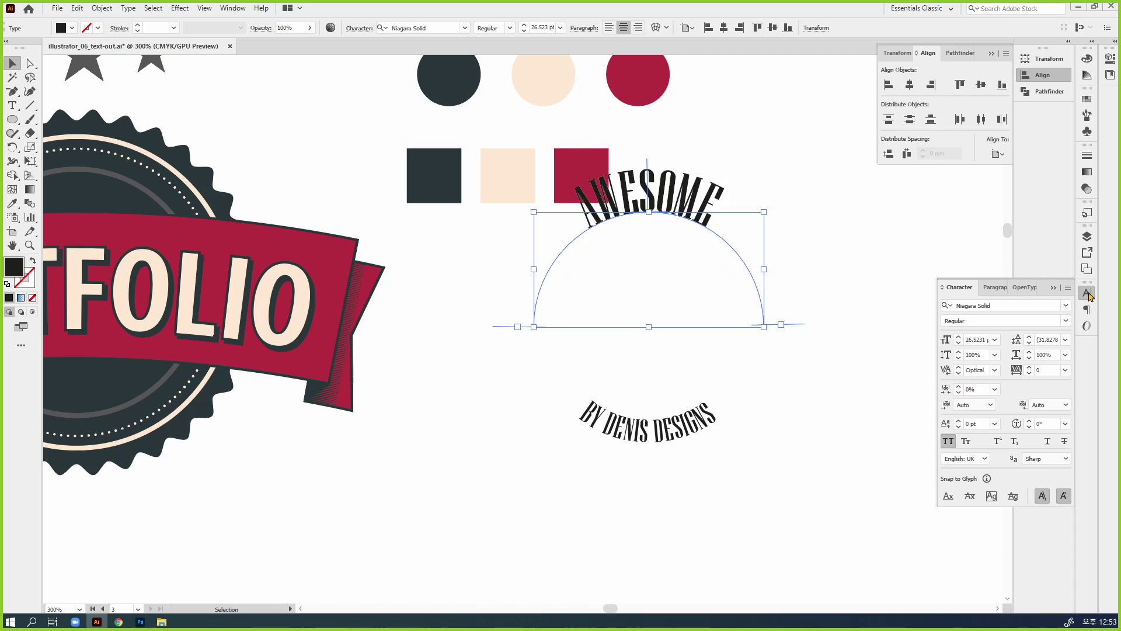
left_click(957, 428)
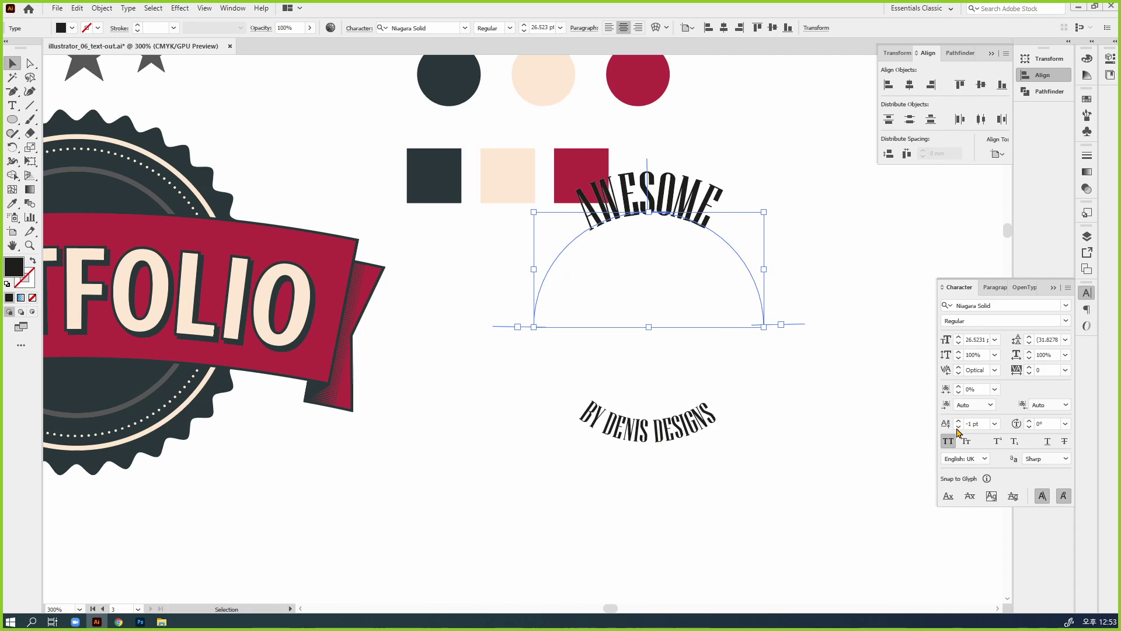
left_click(958, 428)
left_click(957, 428)
left_click(958, 428)
left_click(958, 428)
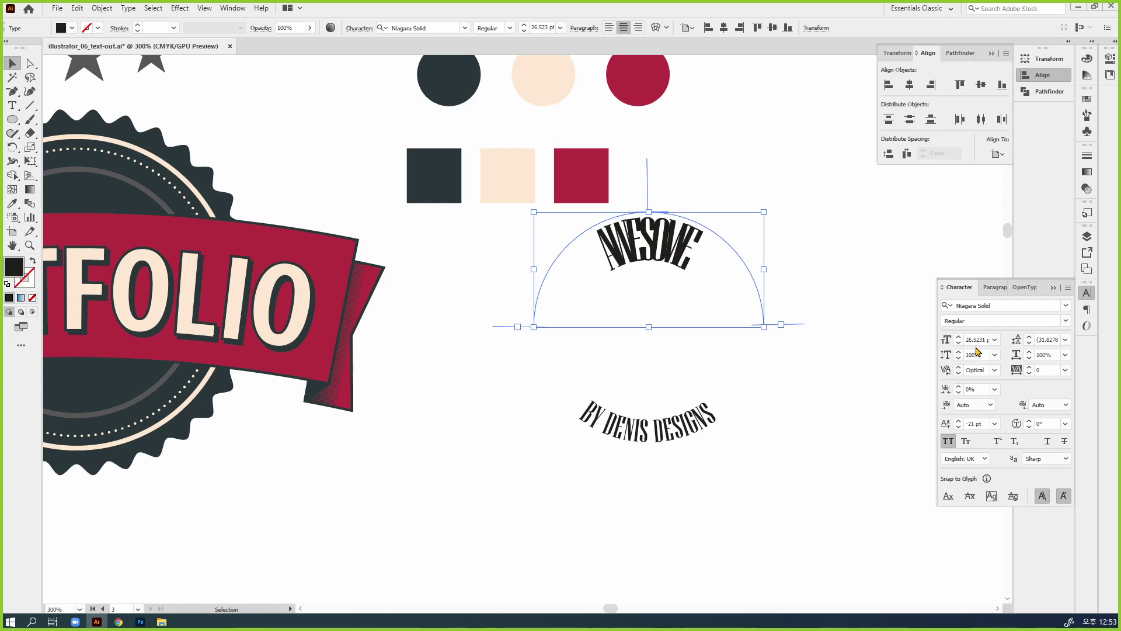
Step: Set the AWESOME text's font size to 20 pt and its baseline shift to 0 pt
left_click(958, 344)
left_click(958, 343)
left_click(958, 344)
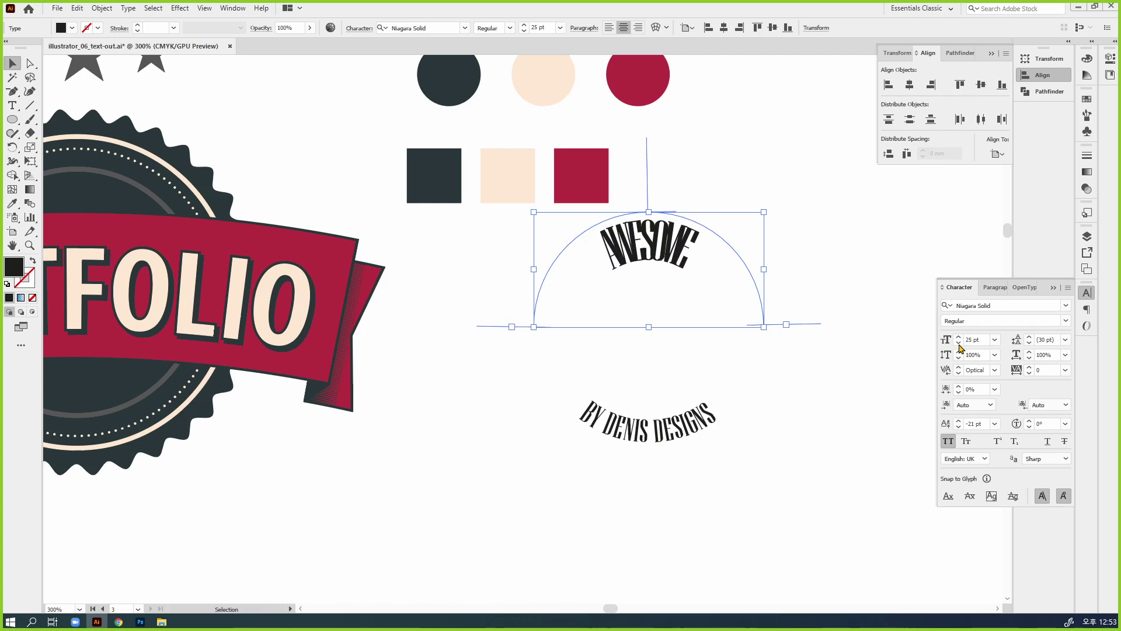
left_click(958, 344)
left_click(958, 344)
left_click(958, 344)
left_click(958, 343)
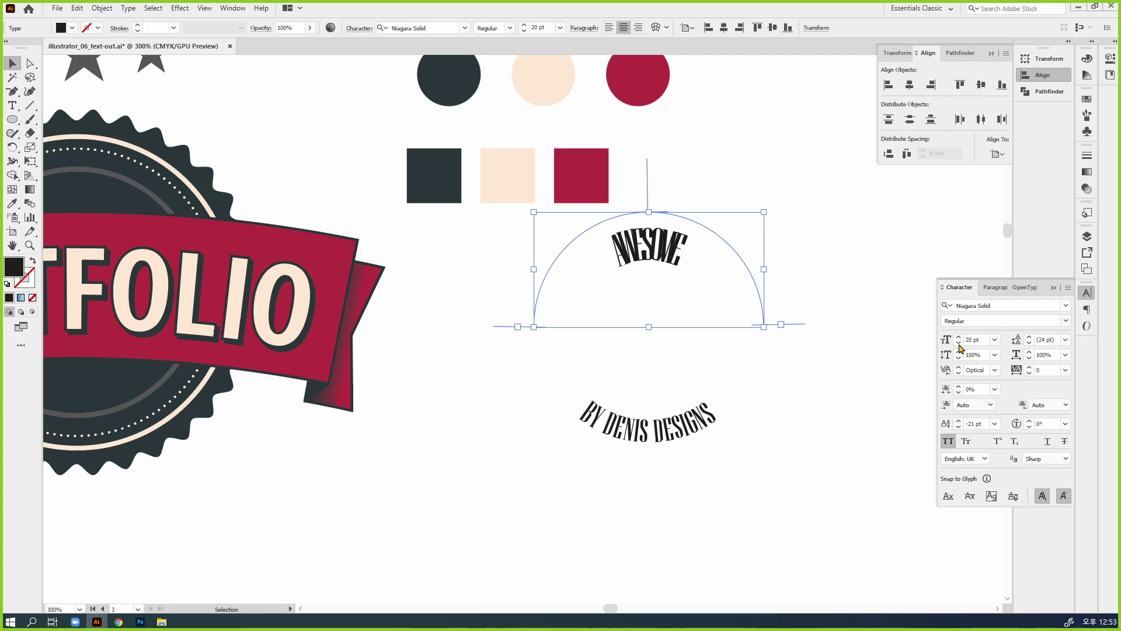
left_click(994, 427)
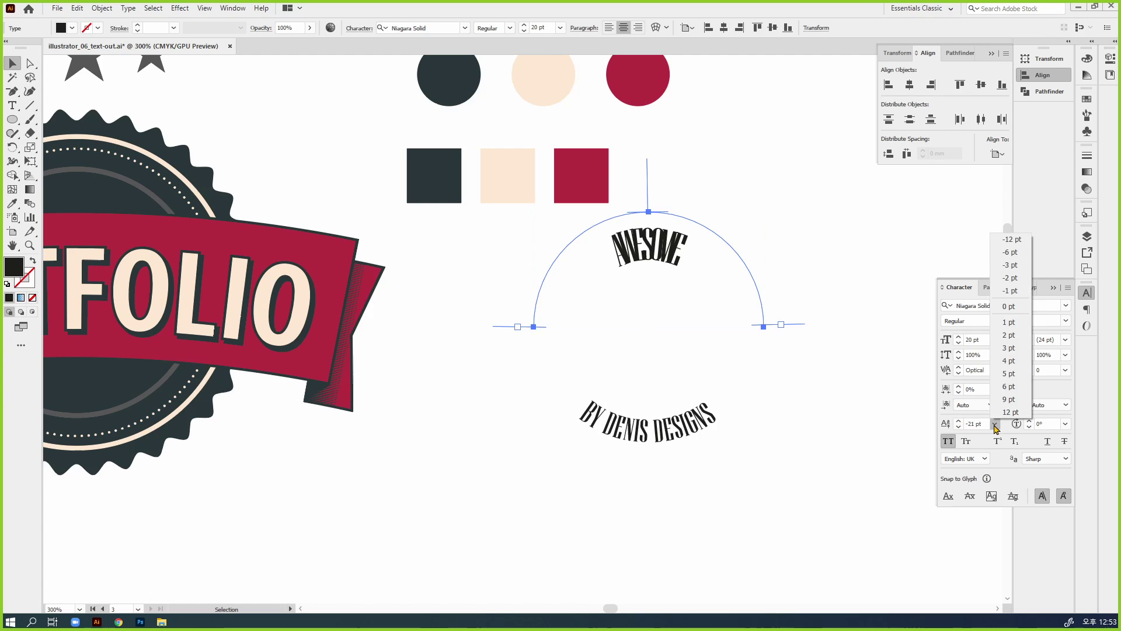
left_click(1007, 314)
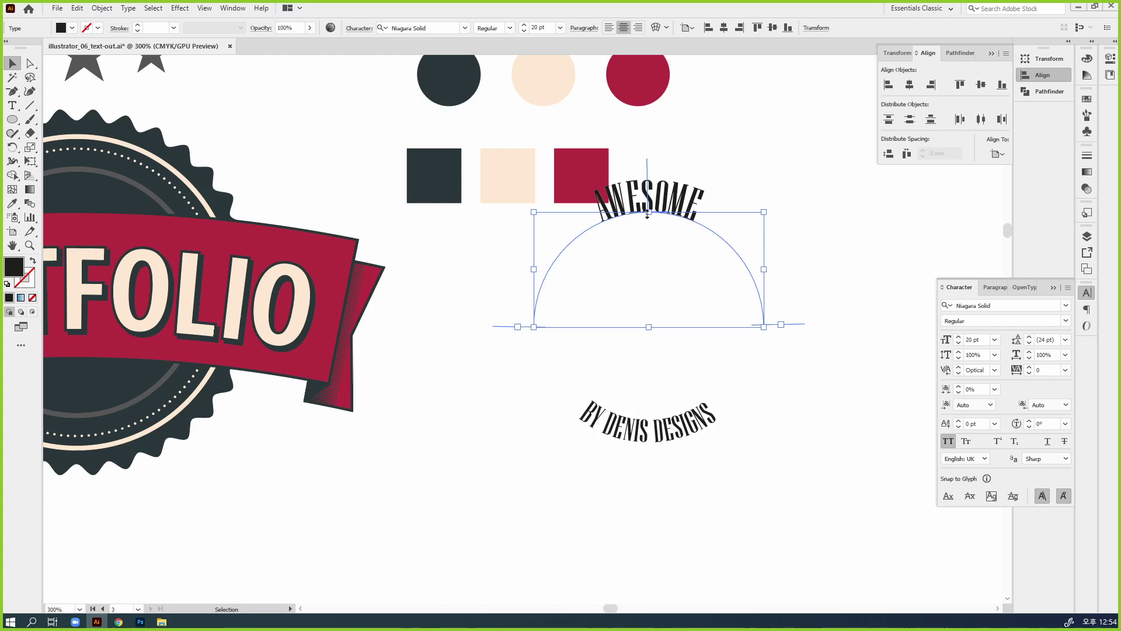
Step: Try to scale the AWESOME arc down about its centre, compare it with the lower text, and undo the scaling
left_click_drag(650, 215, 649, 245)
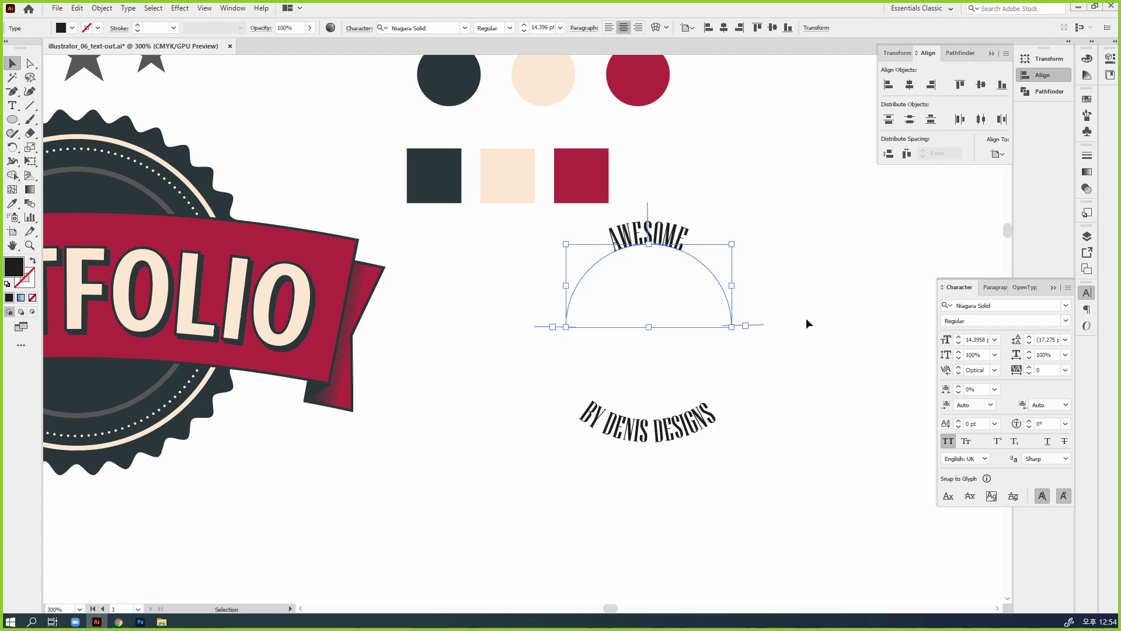
left_click(709, 416)
left_click_drag(763, 480, 554, 234)
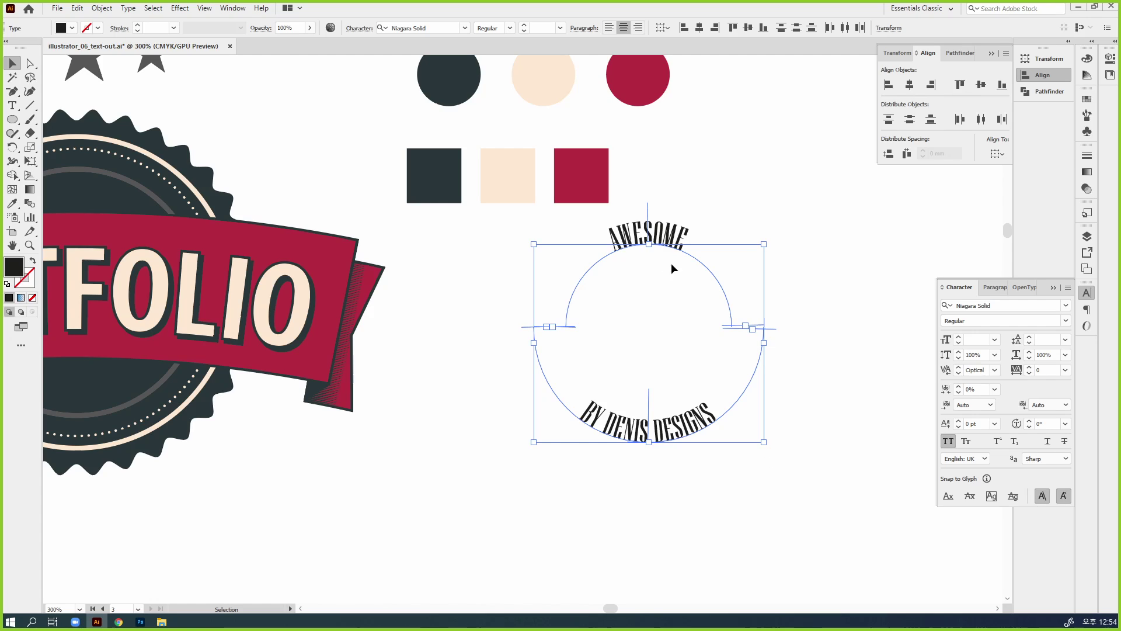
left_click(846, 362)
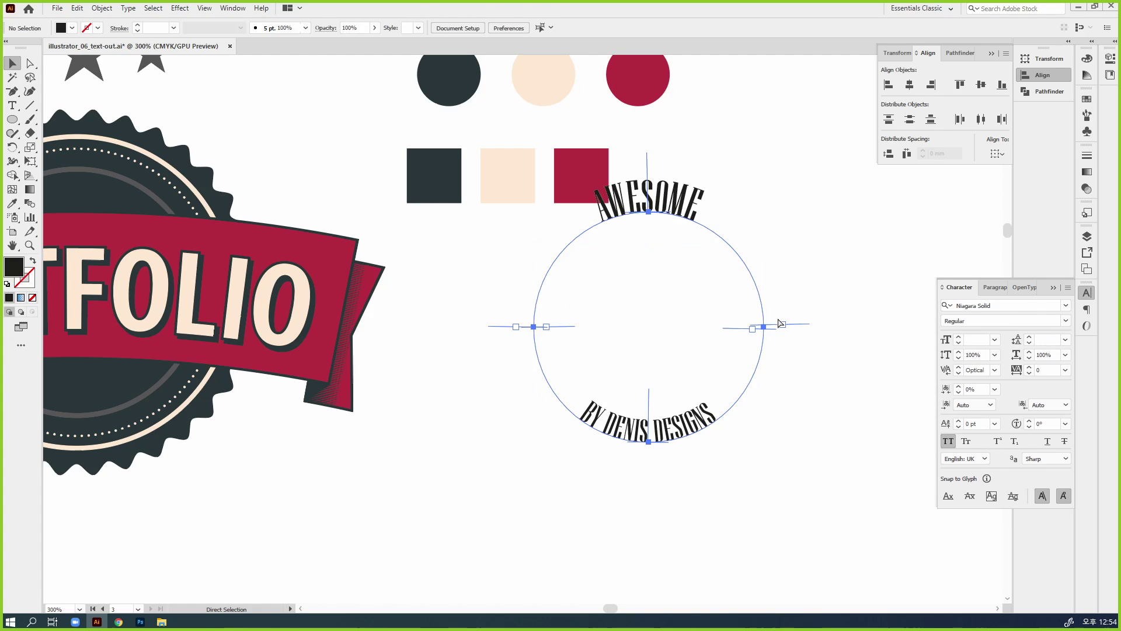
key("ctrl+z")
key("ctrl+z")
key("ctrl+z")
key("ctrl+z")
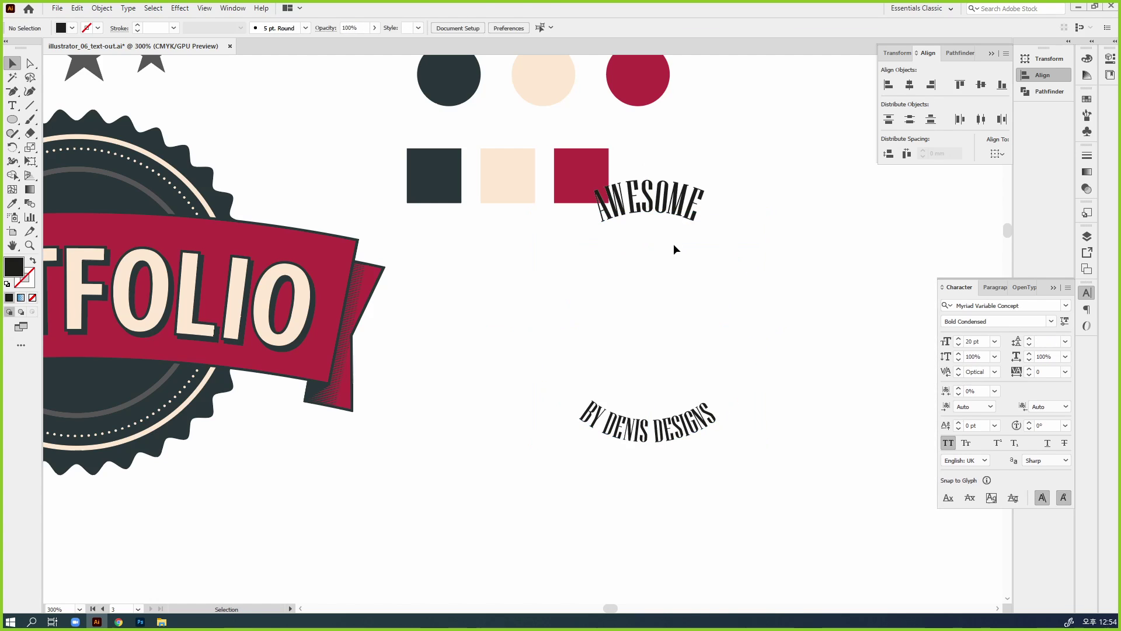
Step: Try baseline shifts of -30 pt and -20 pt on the AWESOME text
left_click(975, 423)
type("-30")
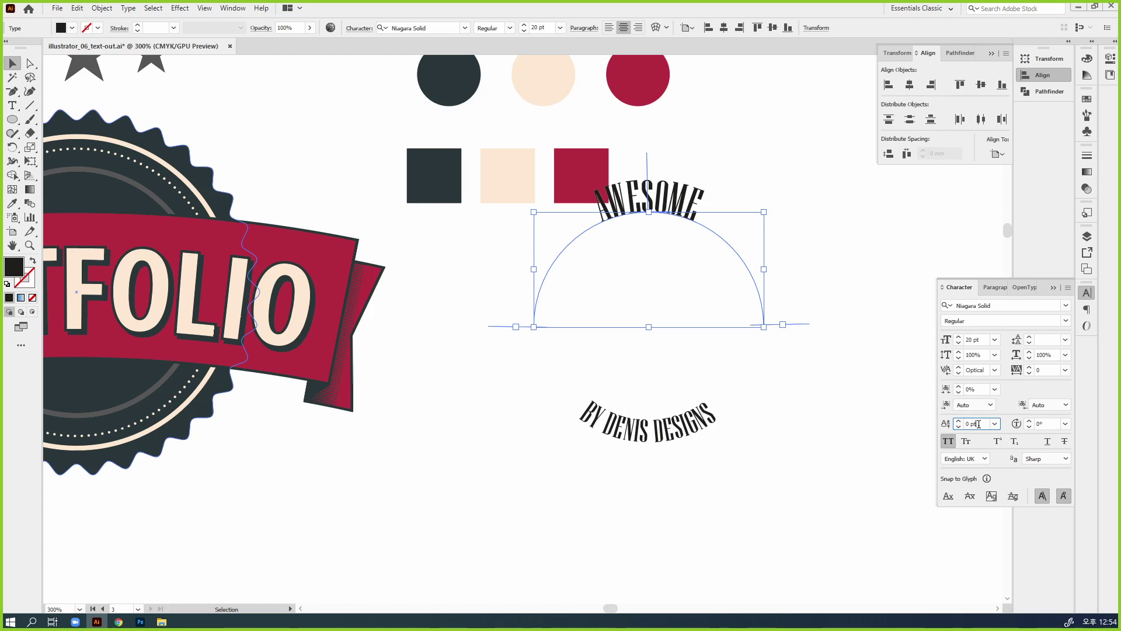
key("Return")
type("-20")
key("Return")
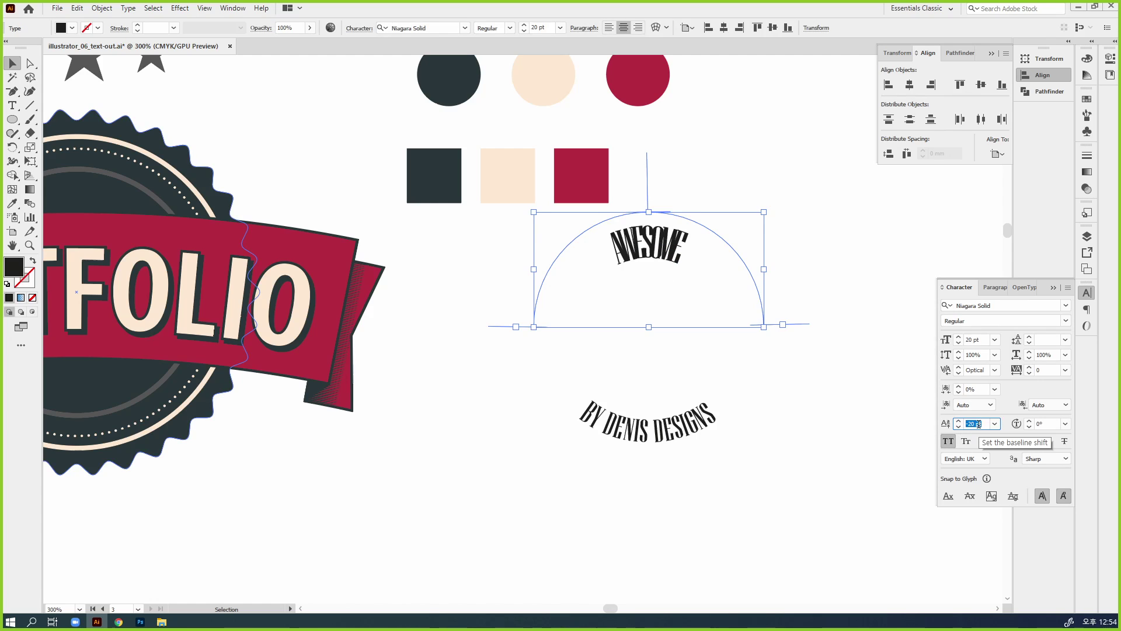
Step: Try increasing the AWESOME text's tracking to 150
left_click(1044, 371)
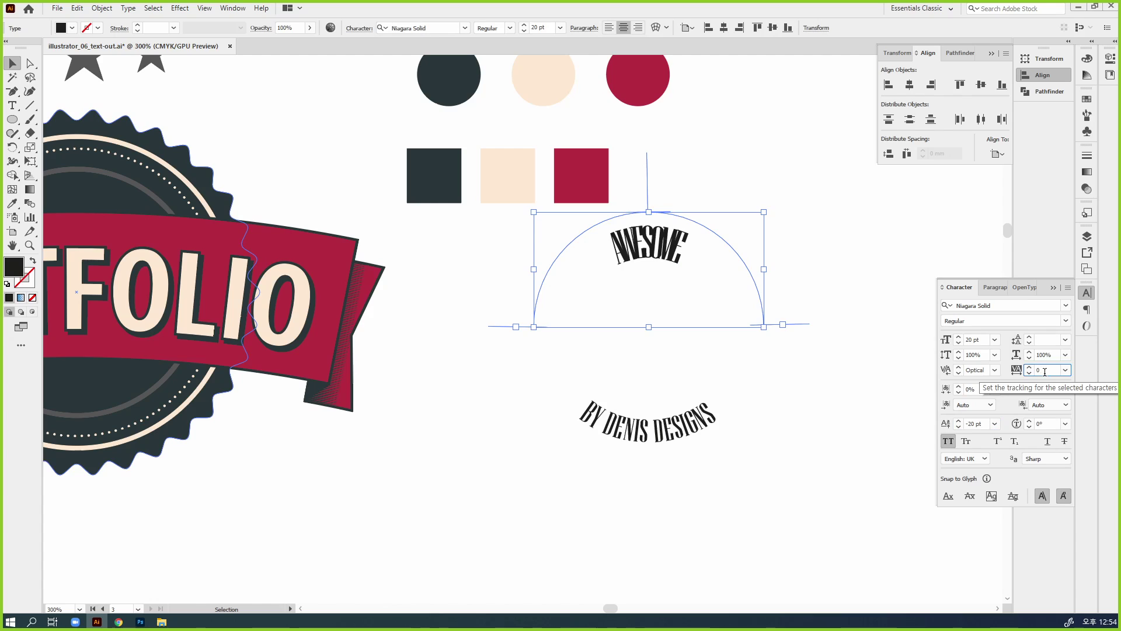
key("Up")
key("Up")
key("Up")
key("Up")
key("Up")
key("Up")
key("Up")
key("Up")
key("Up")
key("Up")
key("Up")
key("Up")
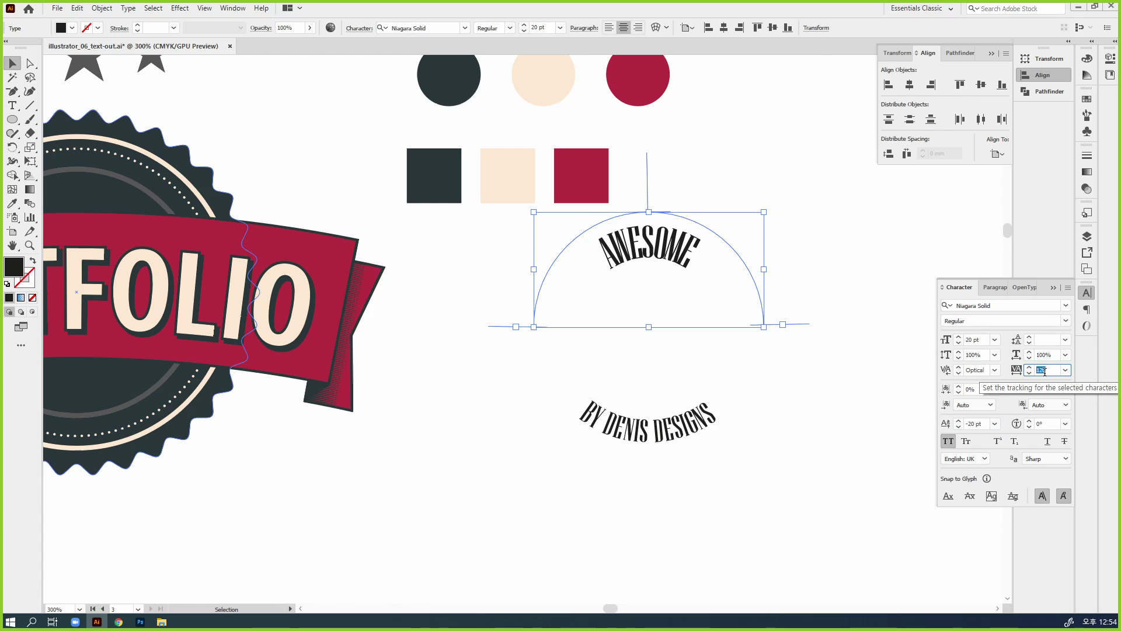
key("Up")
key("Up")
key("Up")
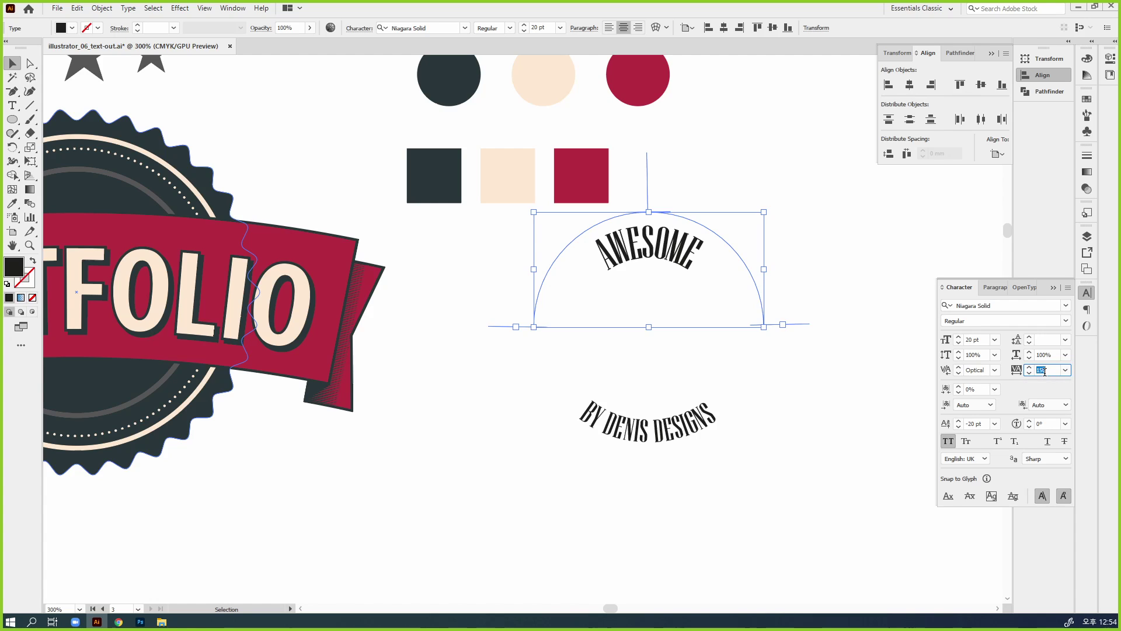
Step: Reset the AWESOME text's tracking to 0 and its baseline shift to 0 pt
key("ctrl")
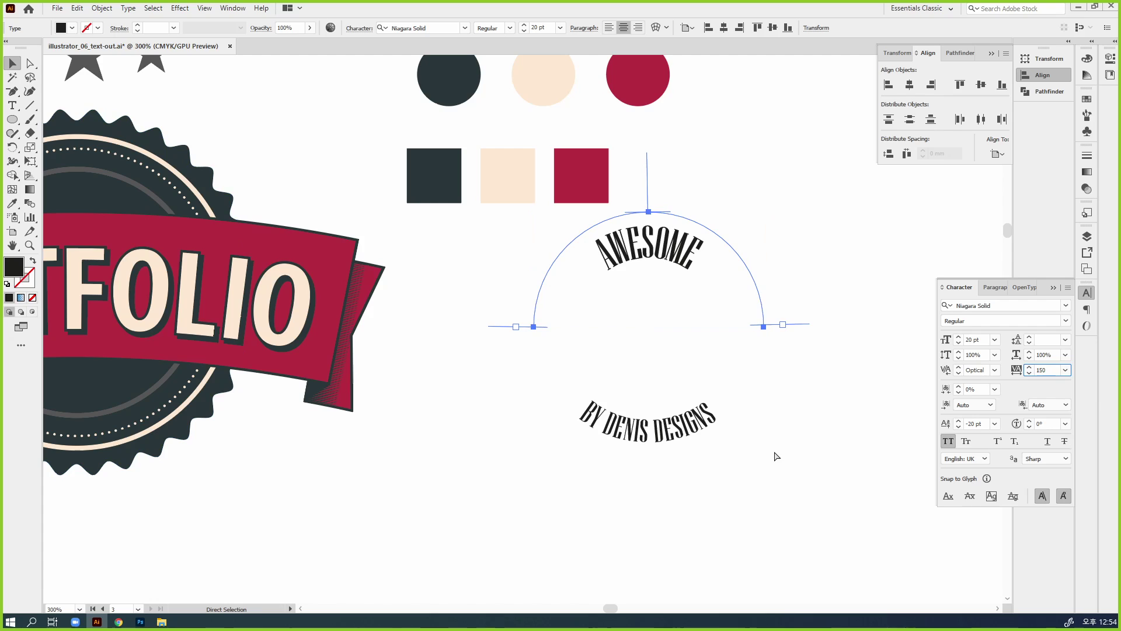
key("ctrl+a")
type("0")
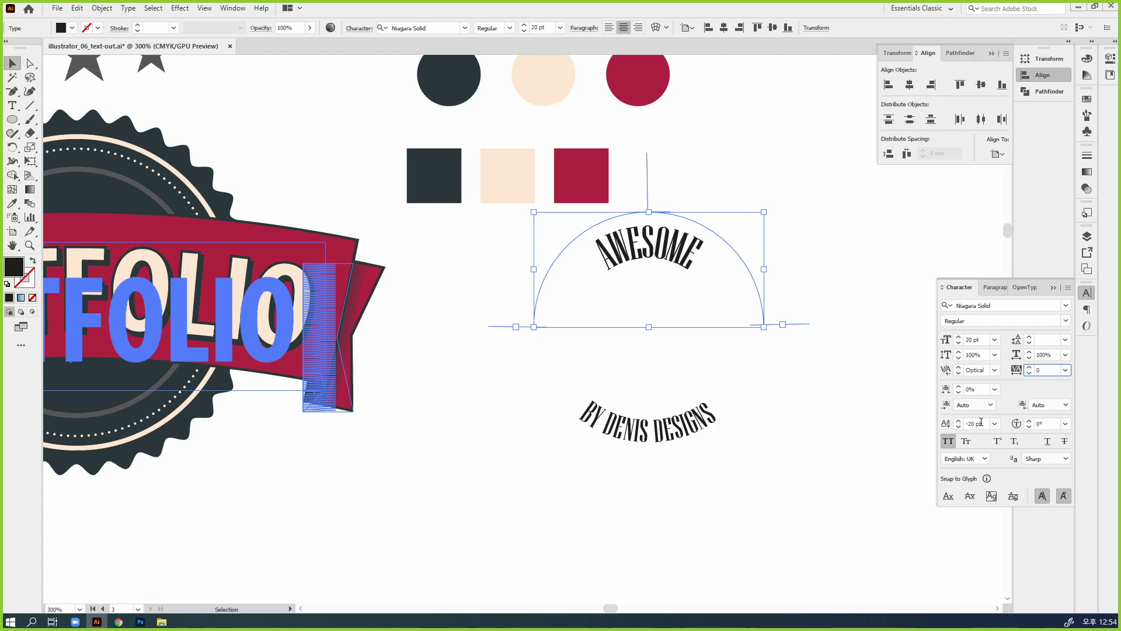
left_click_drag(983, 422, 886, 427)
type("0")
key("Return")
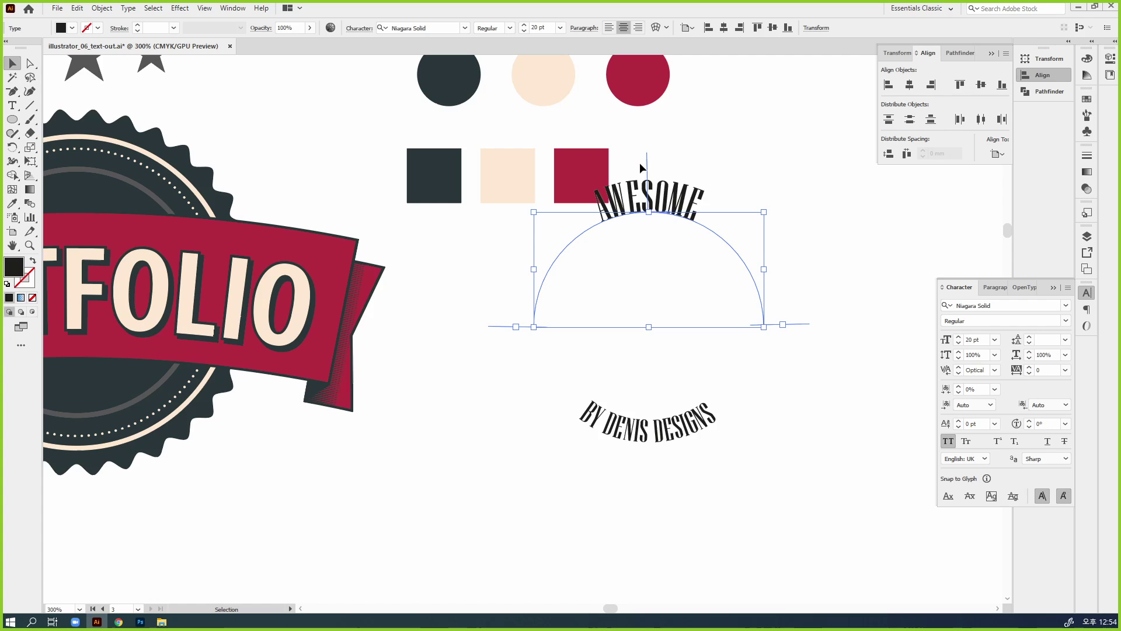
Step: Scale the AWESOME arc down evenly to a font size of about 14.8 pt, and fill both arc texts with the cream swatch
left_click_drag(648, 213, 646, 251)
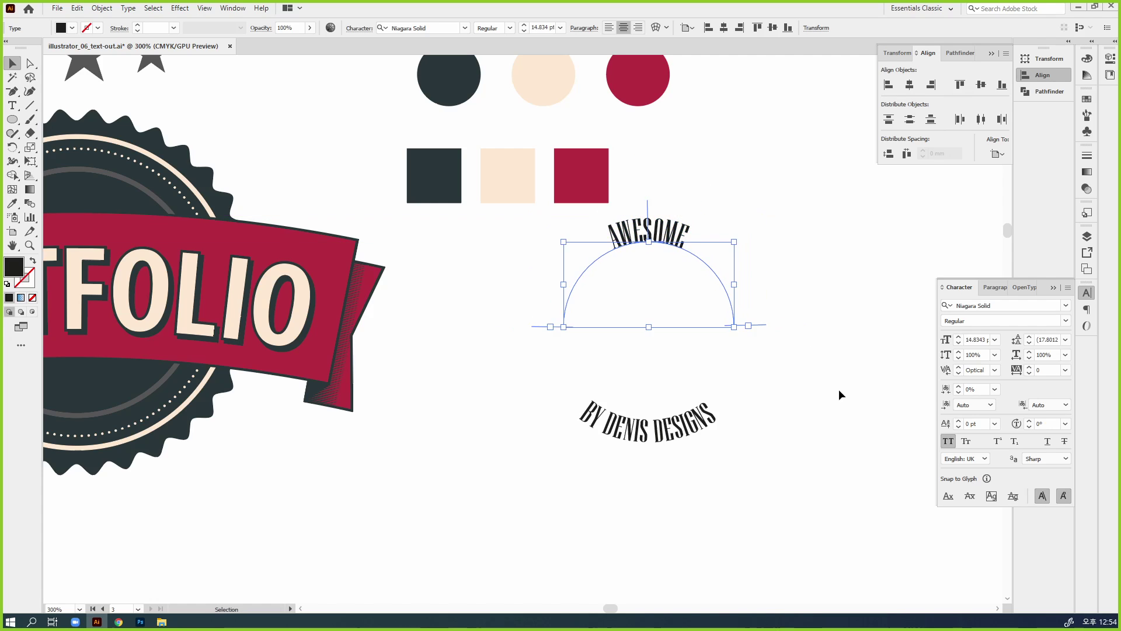
left_click_drag(784, 466, 652, 235)
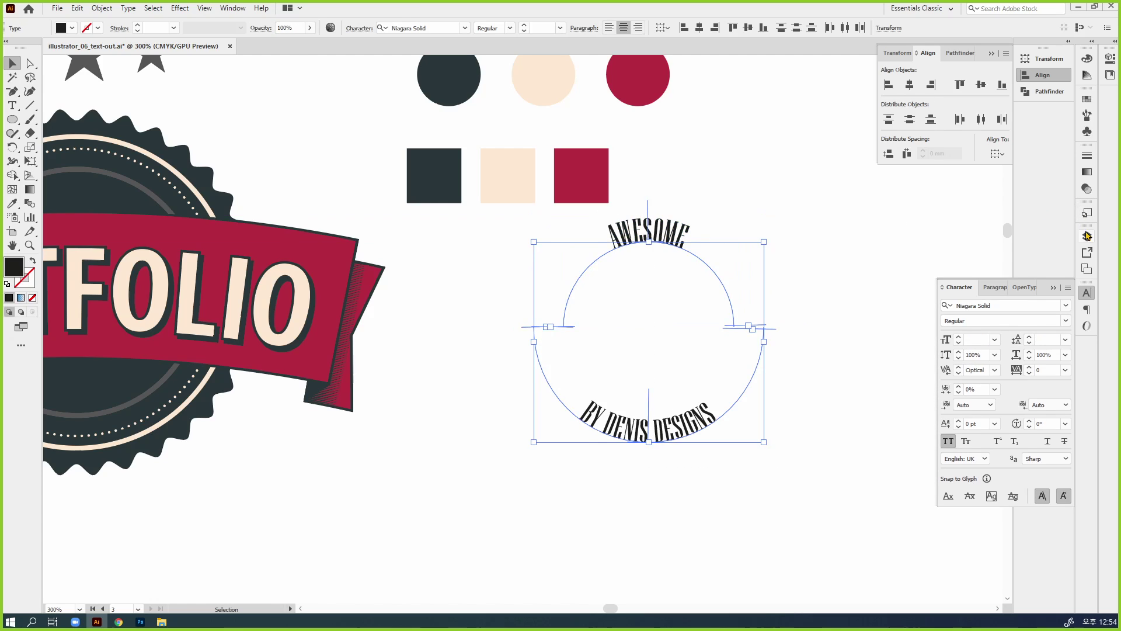
left_click(1087, 59)
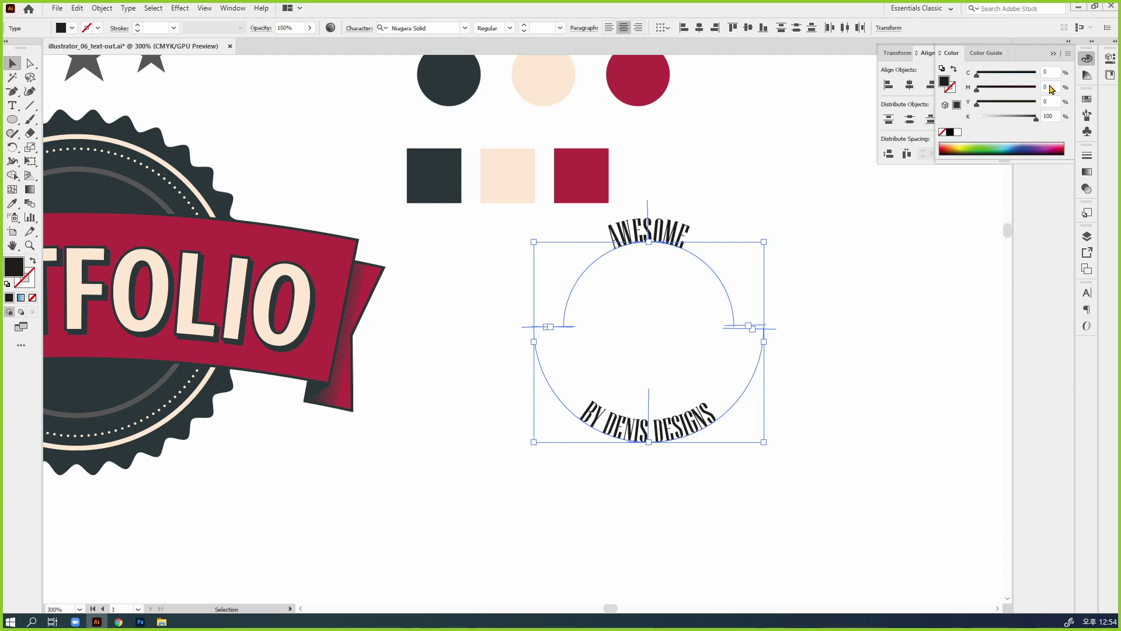
left_click(1087, 59)
left_click(1087, 98)
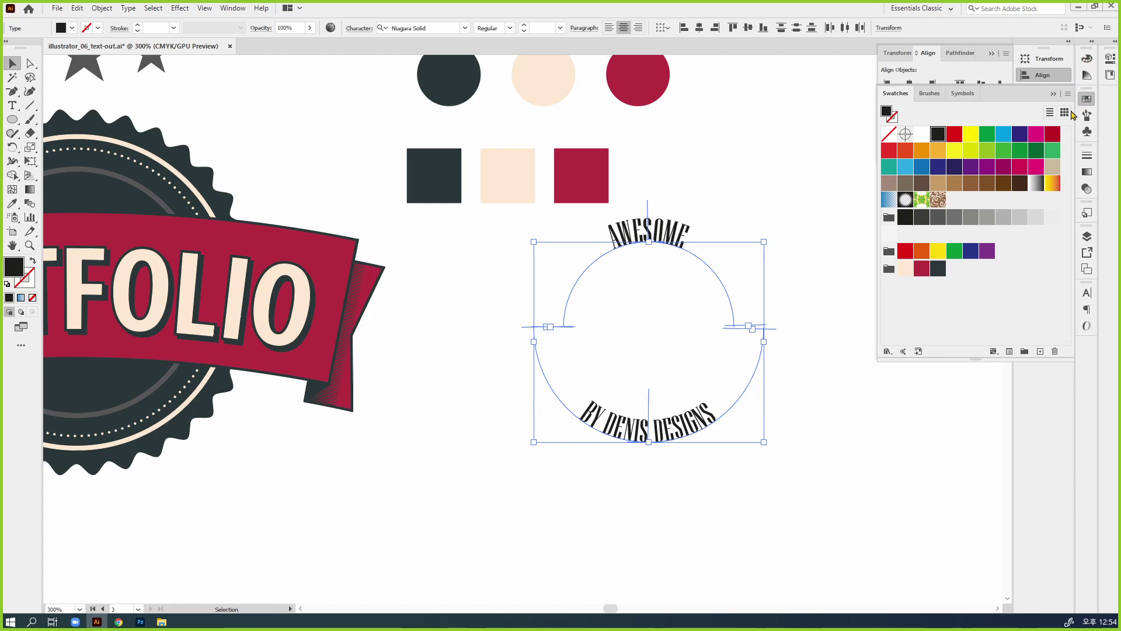
left_click(904, 269)
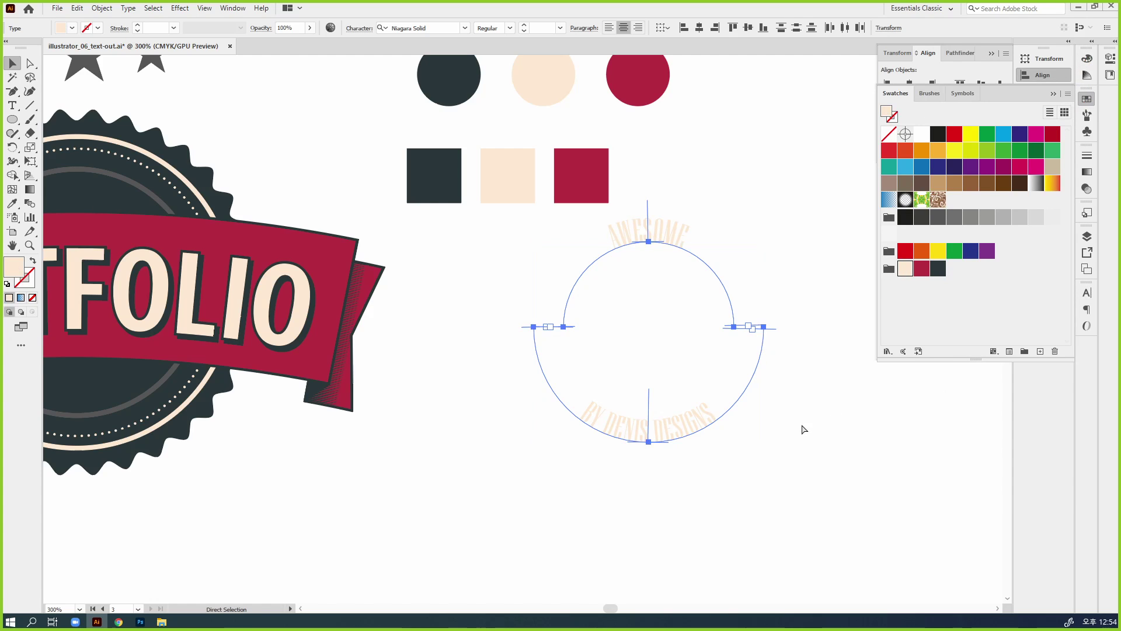
Step: Group the two arc texts and align them with the left and bottom edges of the seal's inner grey ring
key("ctrl+g")
left_click_drag(556, 461, 757, 471)
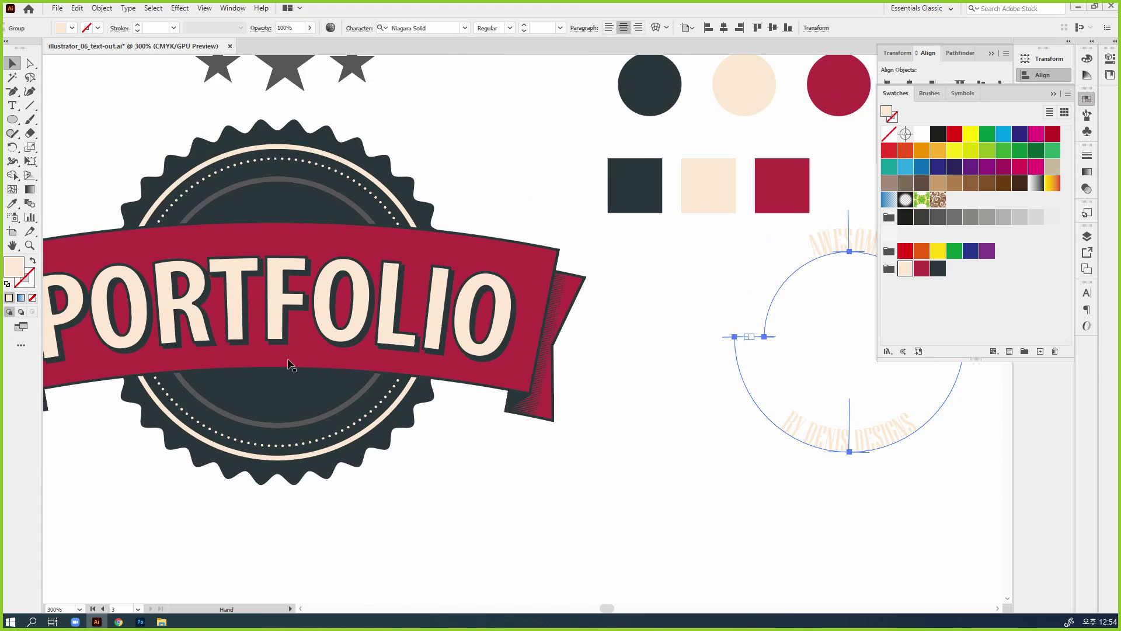
left_click(356, 209, "shift")
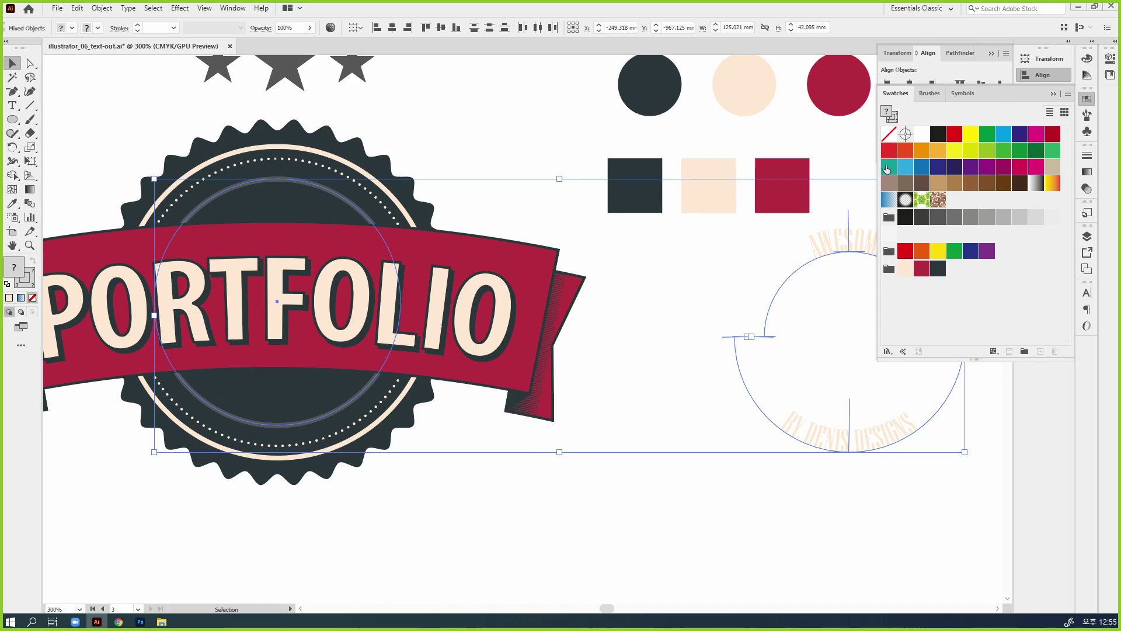
left_click(1030, 75)
left_click(1030, 75)
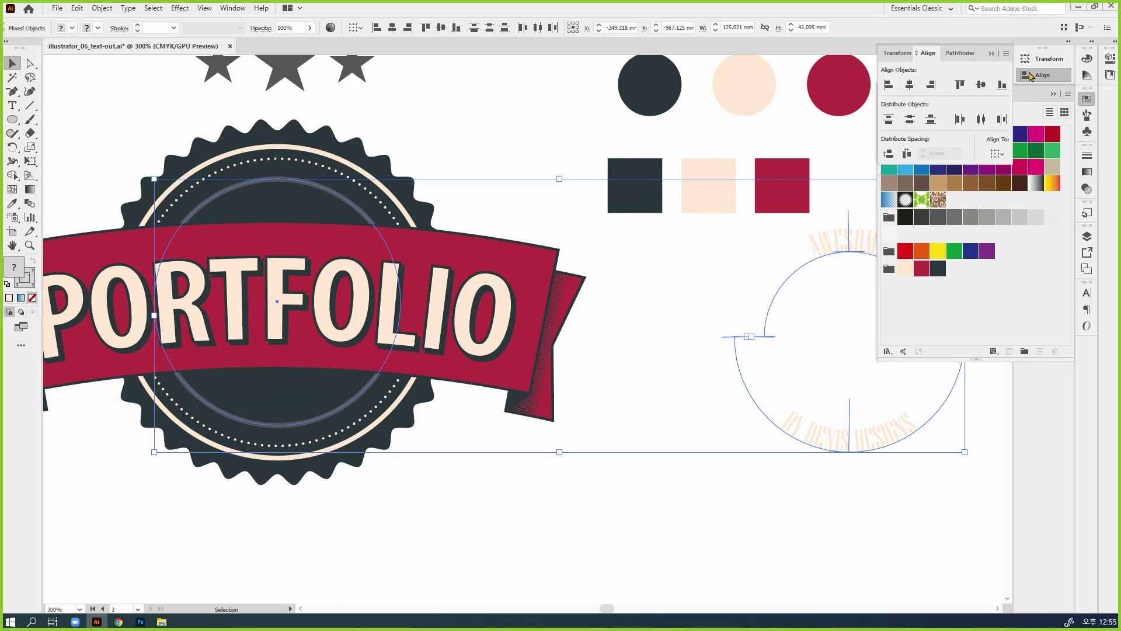
left_click(888, 85)
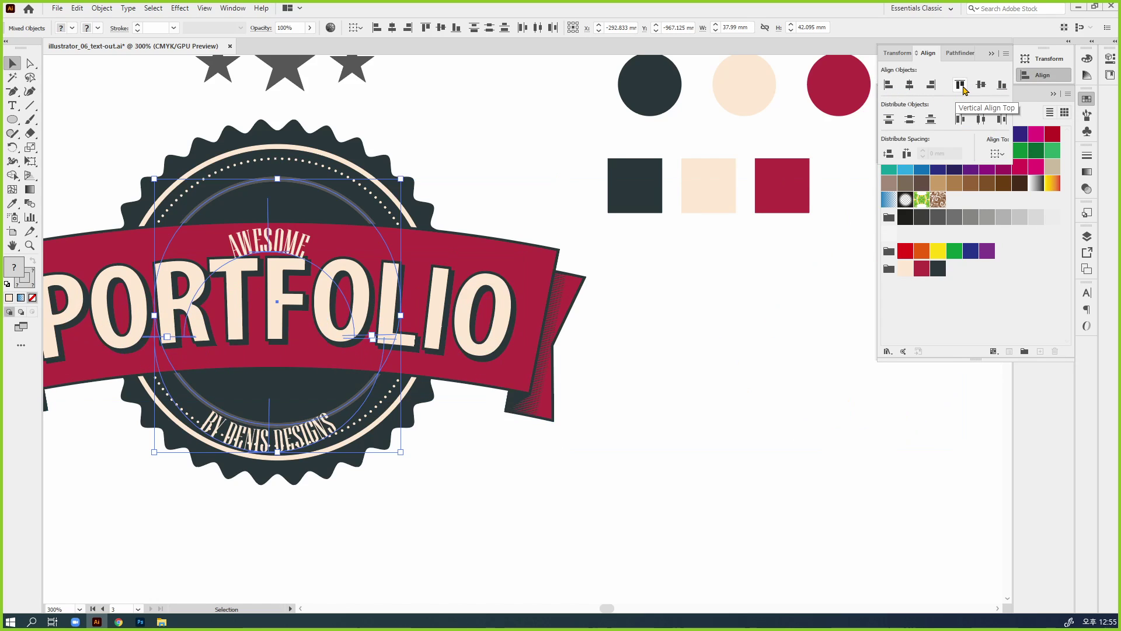
left_click(981, 85)
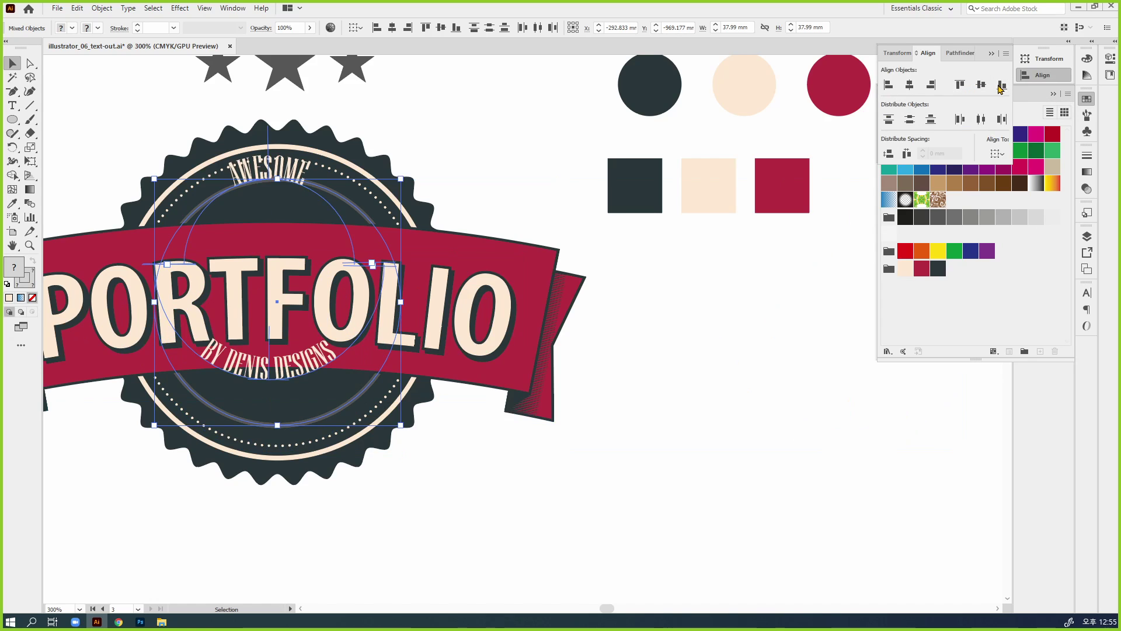
left_click(1001, 84)
Step: Make the inner grey ring the key object and centre the text group on it horizontally
scroll(670, 451, "left", 10)
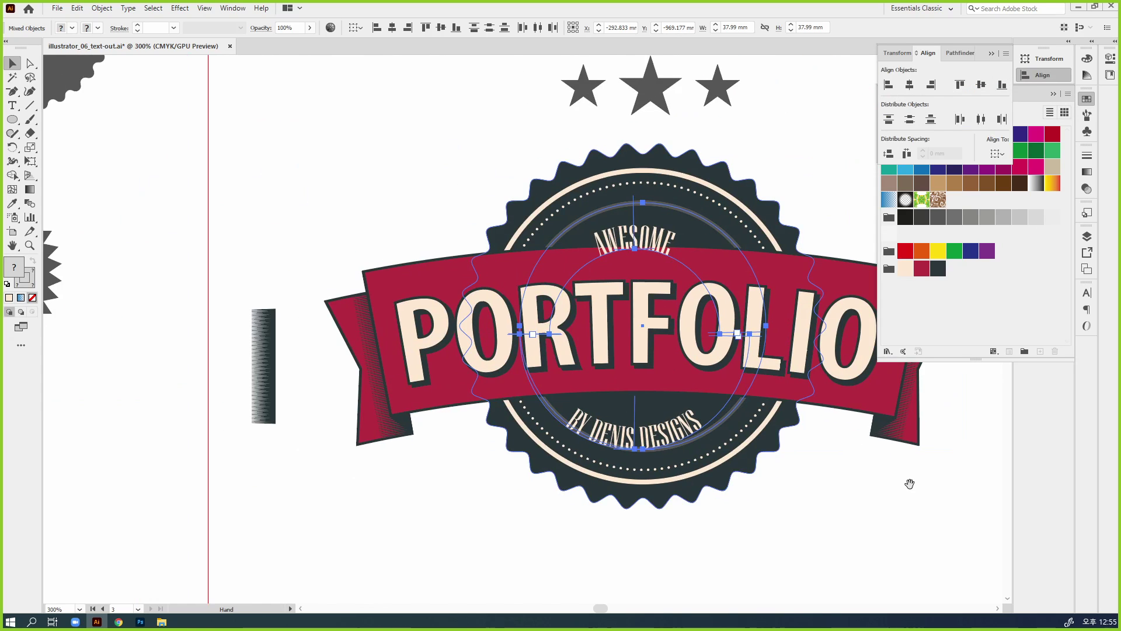
left_click(730, 241)
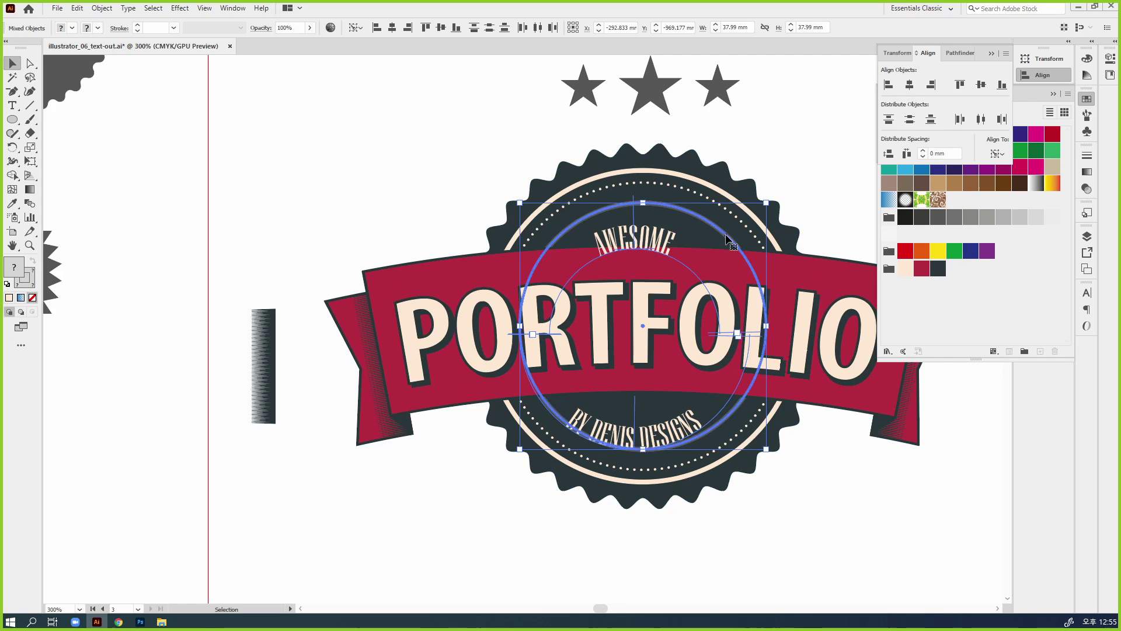
left_click(909, 84)
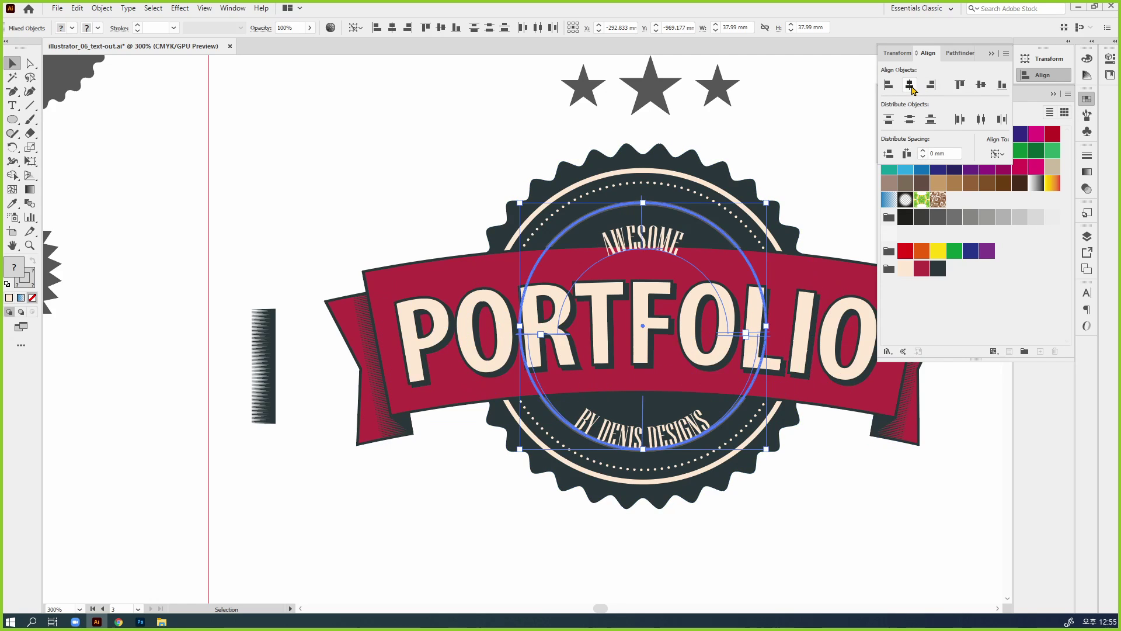
left_click(815, 561)
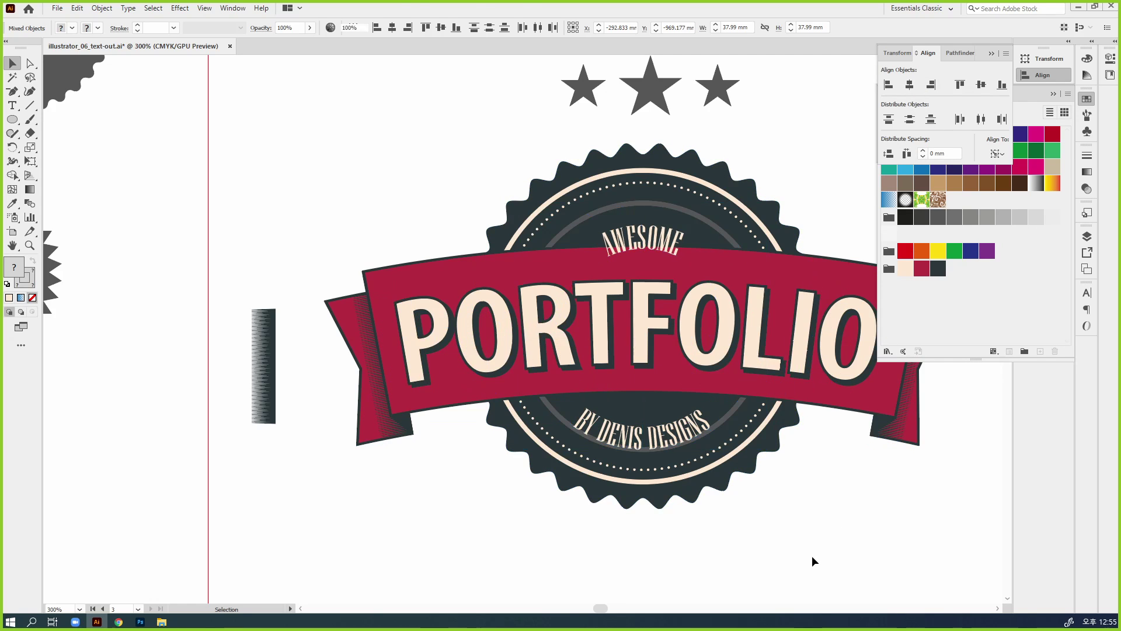
Step: Delete the inner grey ring from the seal and ungroup the two arc texts
left_click(714, 229)
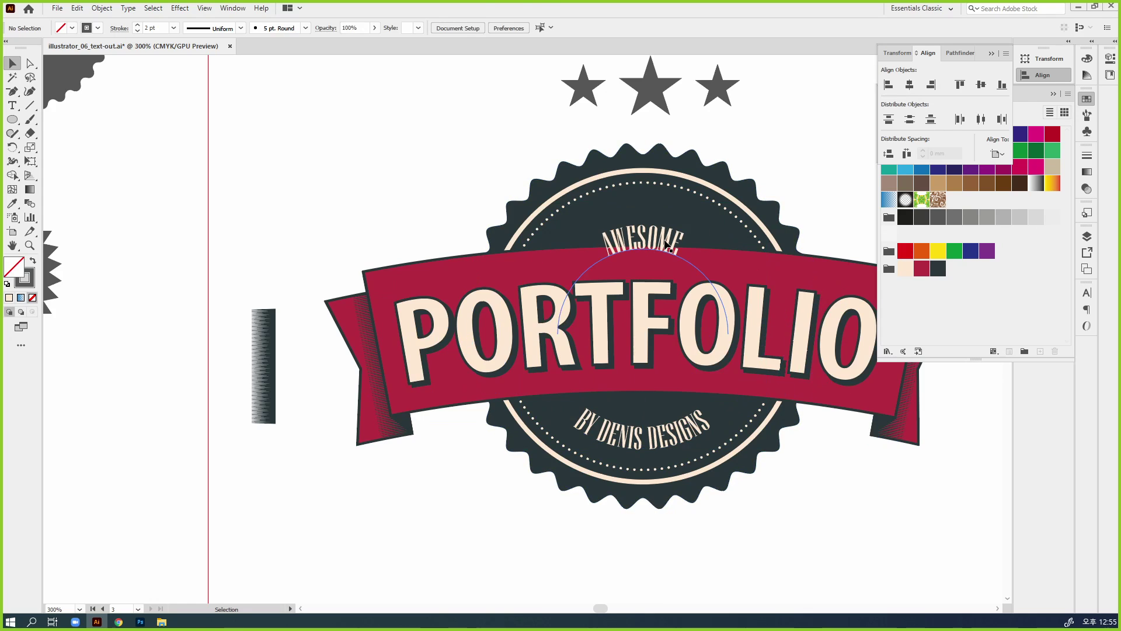
left_click(658, 243)
key("ctrl+shift+g")
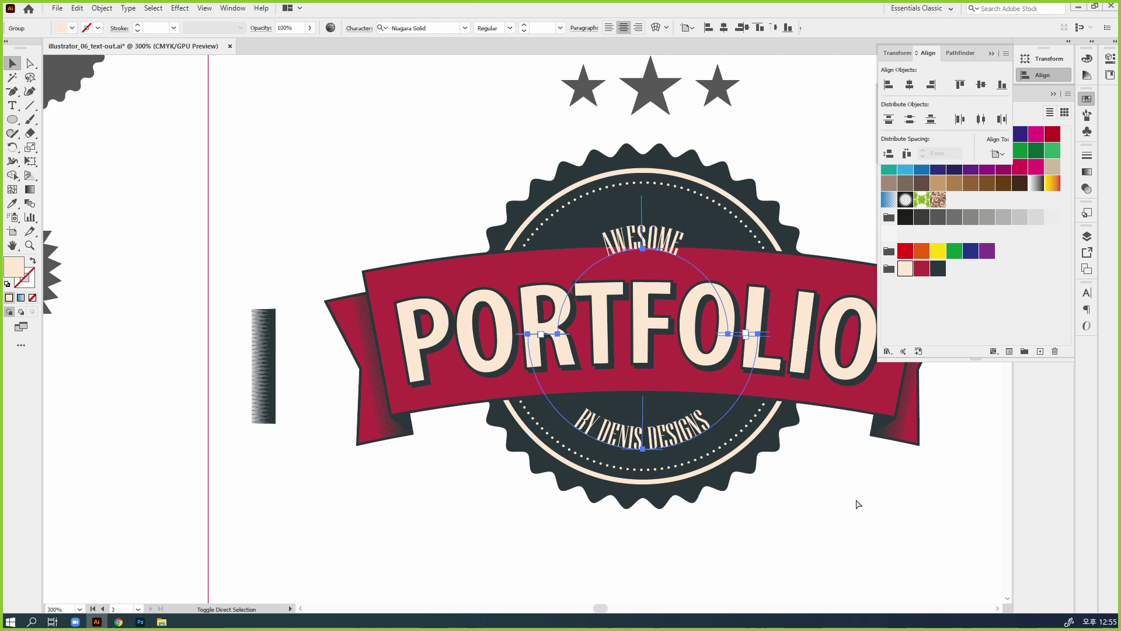
Step: Scale the AWESOME and BY DENIS DESIGNS arcs up slightly together about their shared centre
left_click(646, 250)
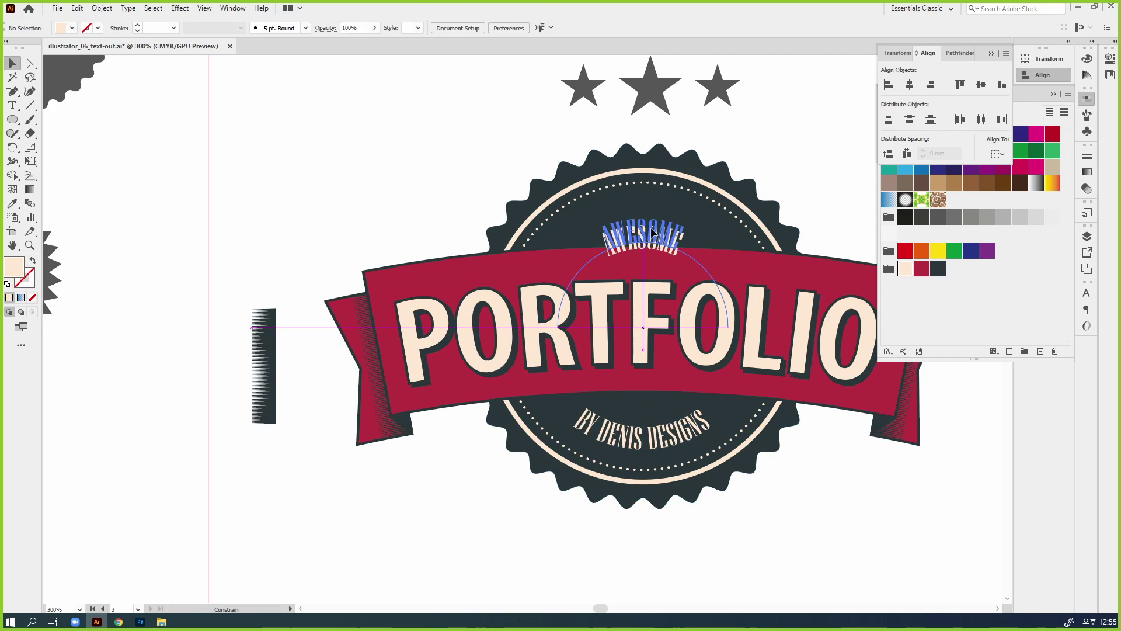
left_click(645, 249)
left_click(689, 435, "shift")
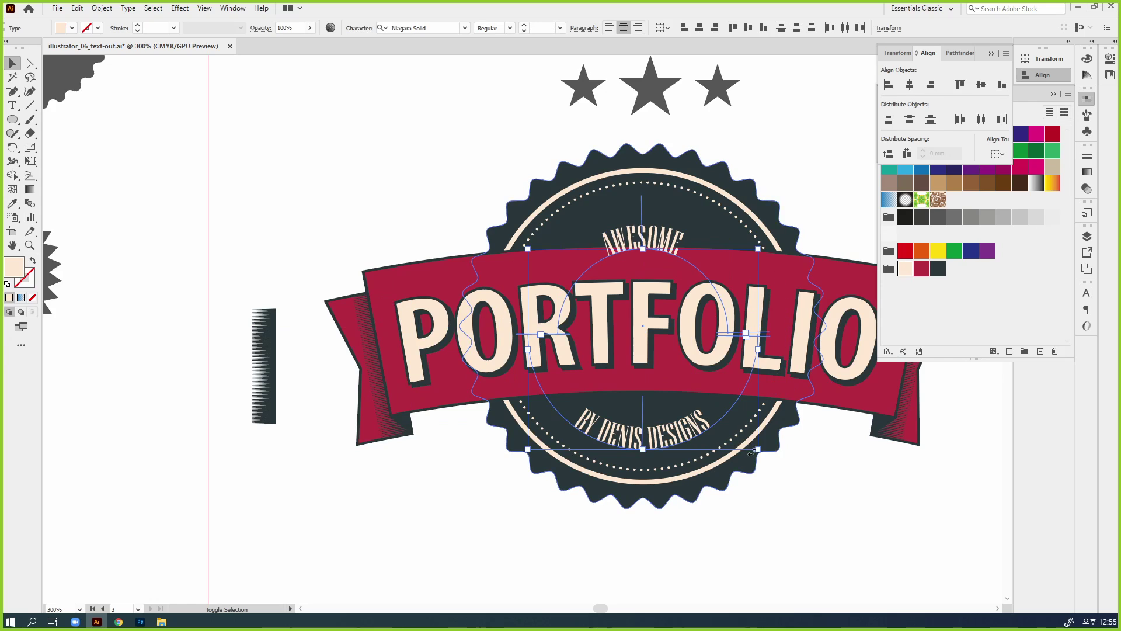
left_click_drag(758, 450, 765, 455)
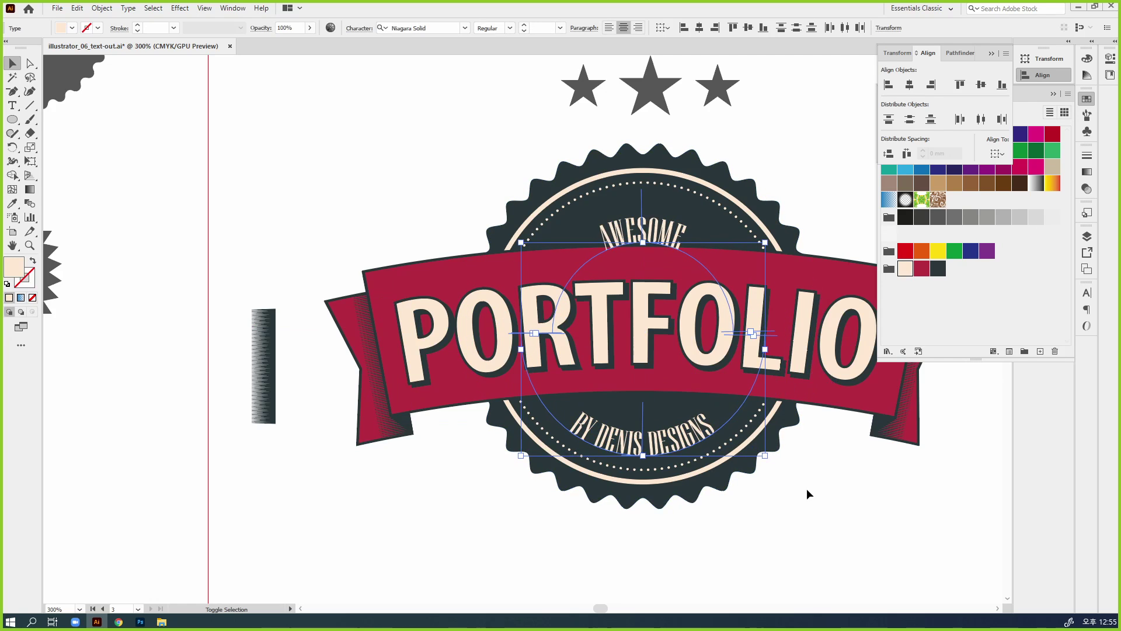
left_click(869, 532)
Step: Change the font of both arc texts to Myriad Variable Concept Semibold SemiCondensed
key("ctrl+minus")
key("ctrl+minus")
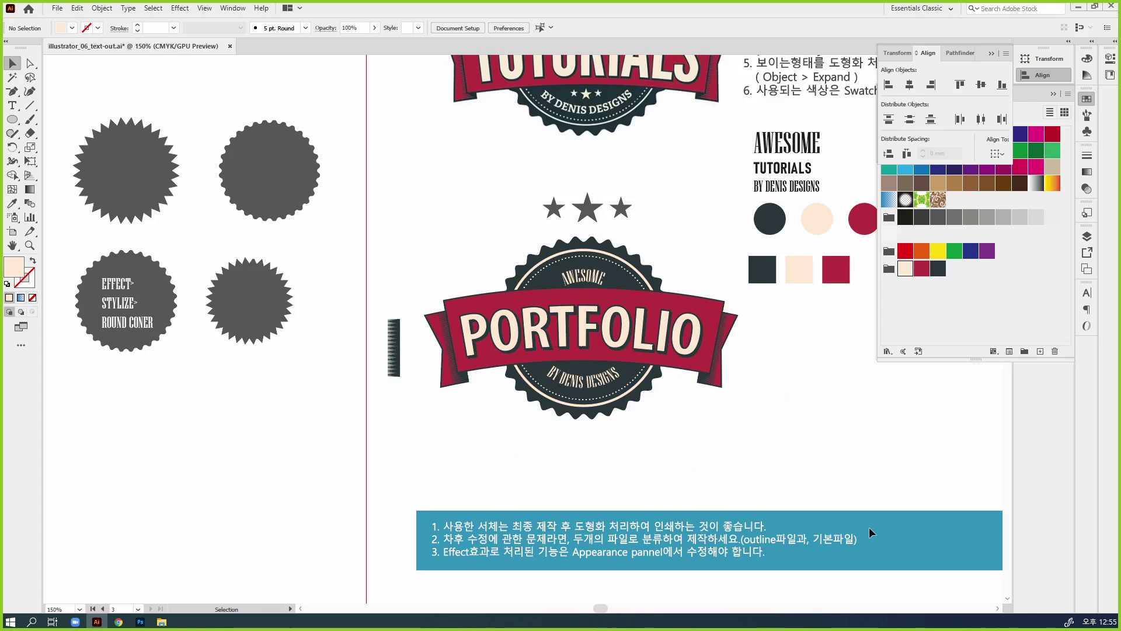
left_click_drag(744, 455, 713, 422)
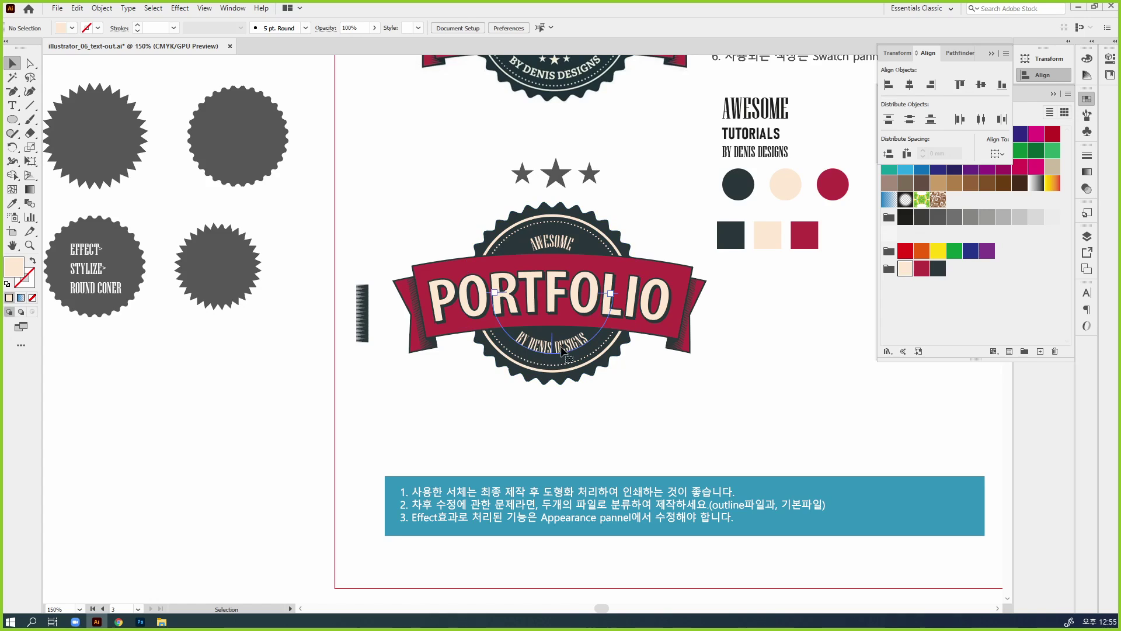
left_click(542, 269)
left_click(541, 268, "shift")
left_click(555, 250, "shift")
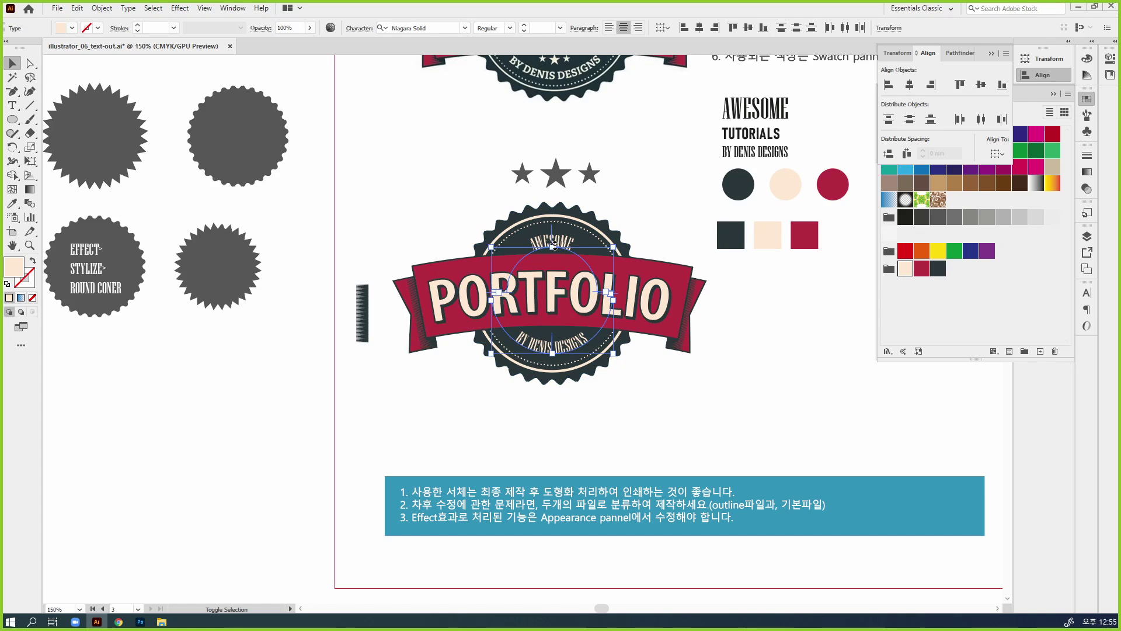
left_click(1086, 293)
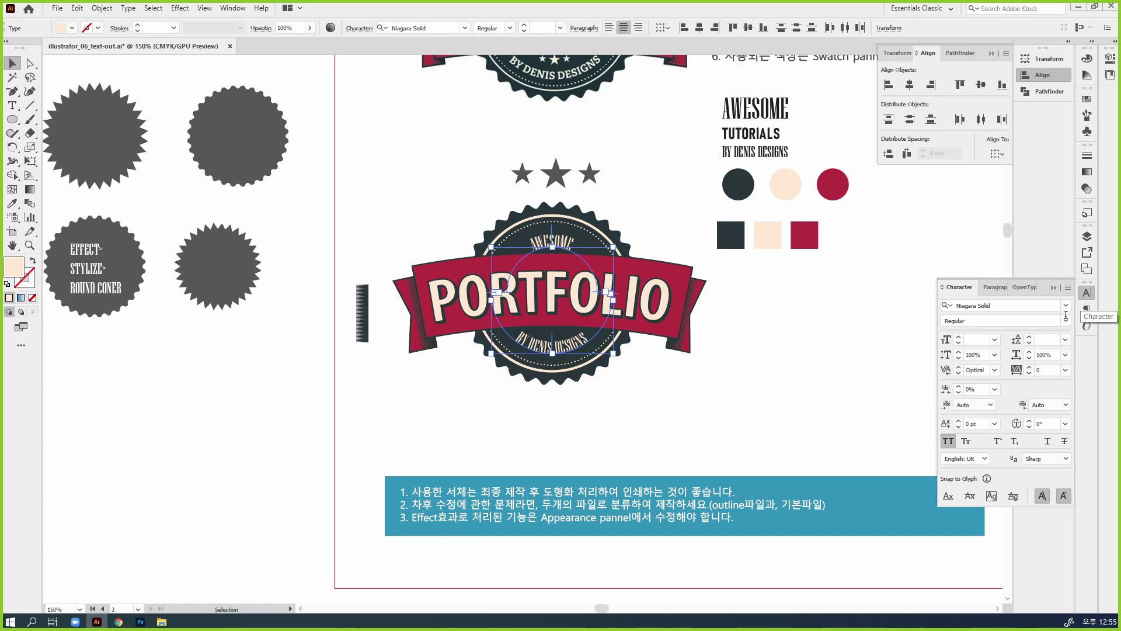
left_click(1049, 303)
type("my")
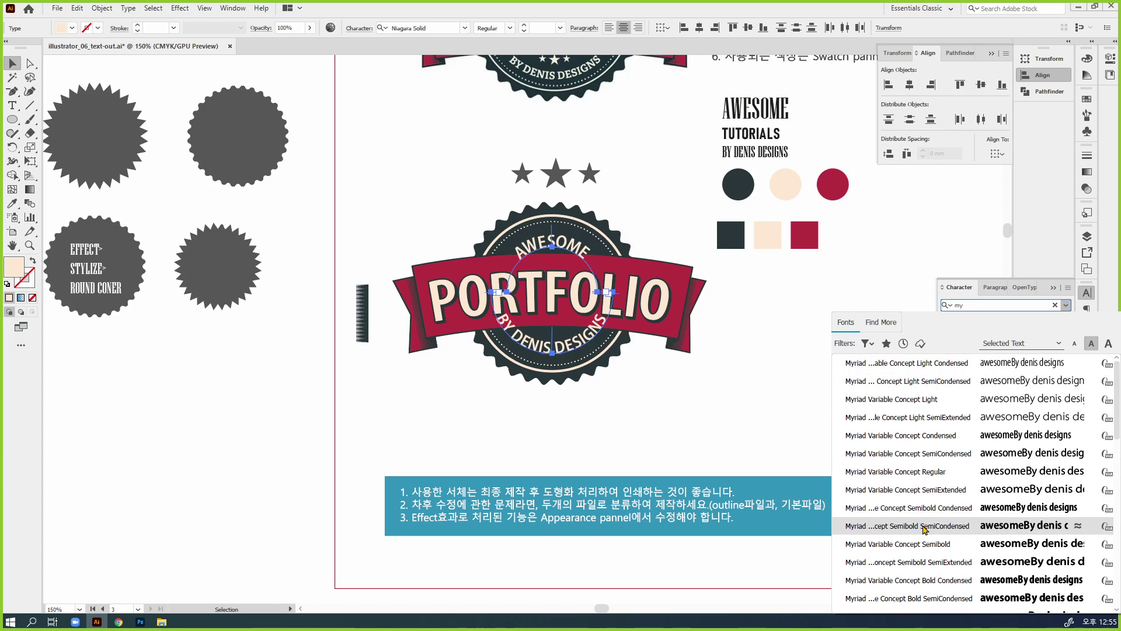
left_click(924, 527)
Step: Set both arc texts' font size to 11 pt and scale the two arcs up about their shared centre to fit the seal
left_click(957, 345)
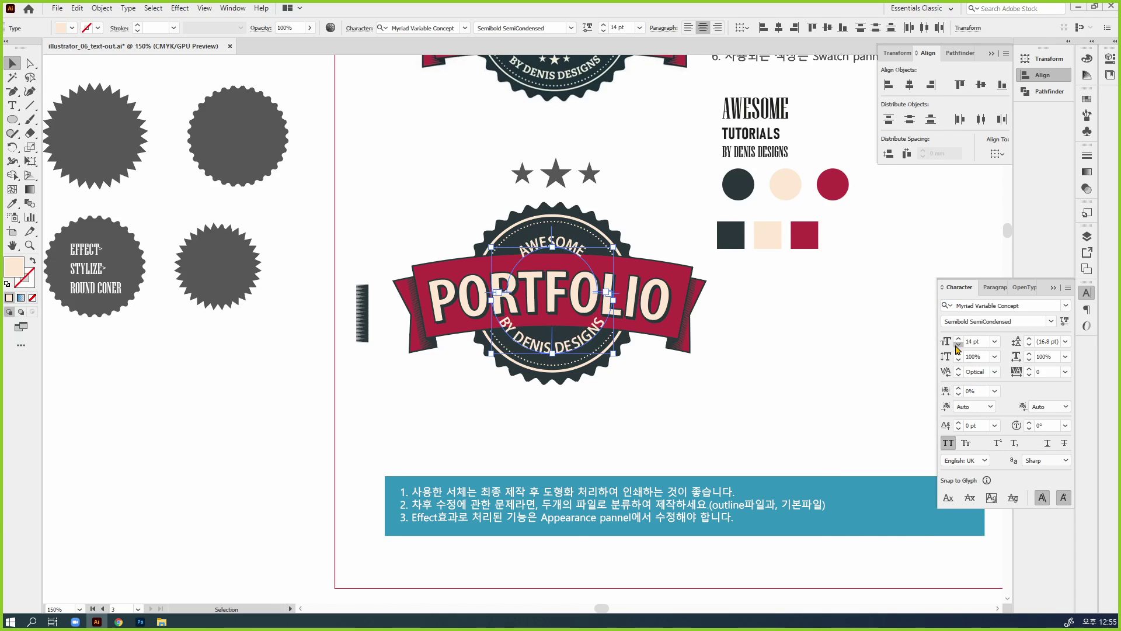
left_click(958, 345)
left_click(958, 345)
left_click(958, 345)
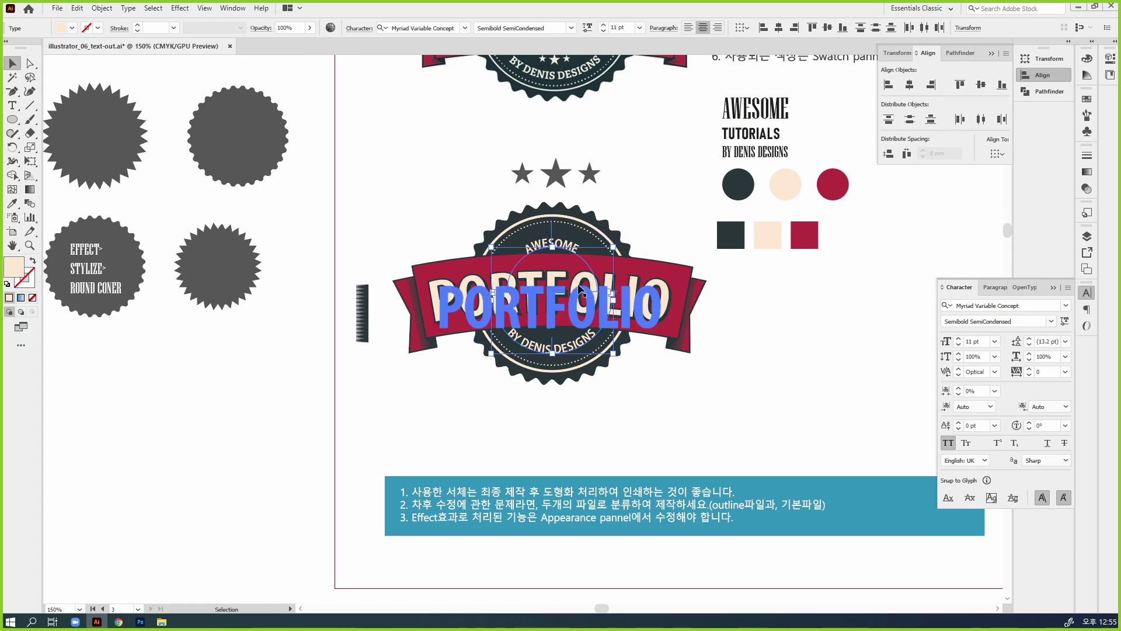
left_click_drag(612, 249, 630, 240)
left_click(796, 415)
left_click_drag(711, 420, 857, 365)
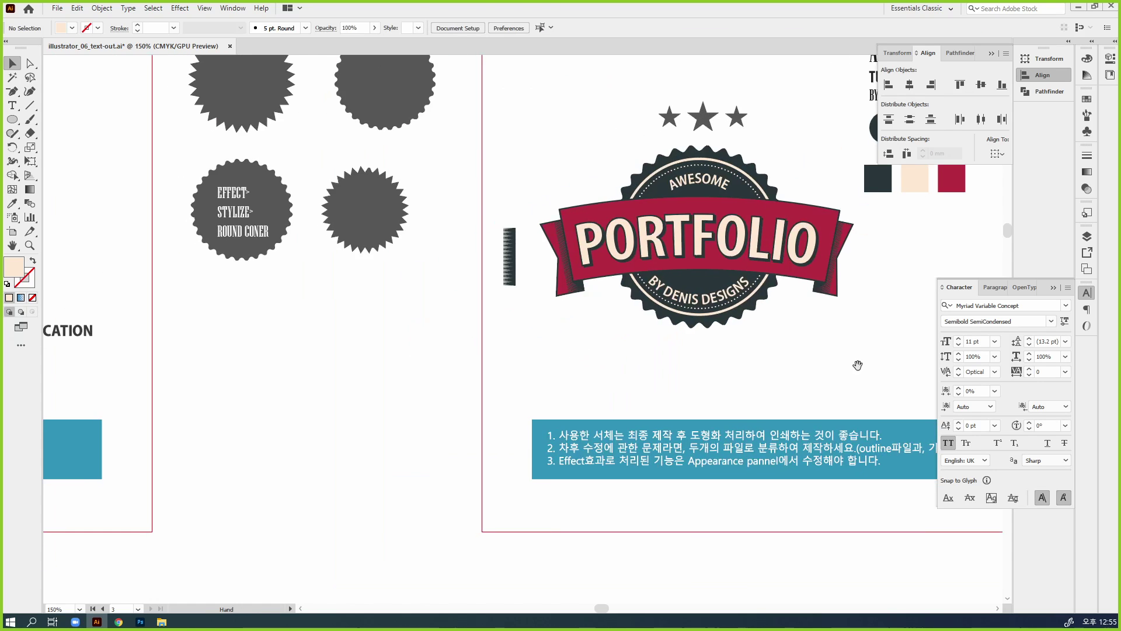
Step: Group the seal, ribbon and lettering of the PORTFOLIO badge
left_click(730, 303, "ctrl")
left_click_drag(464, 370, 592, 378)
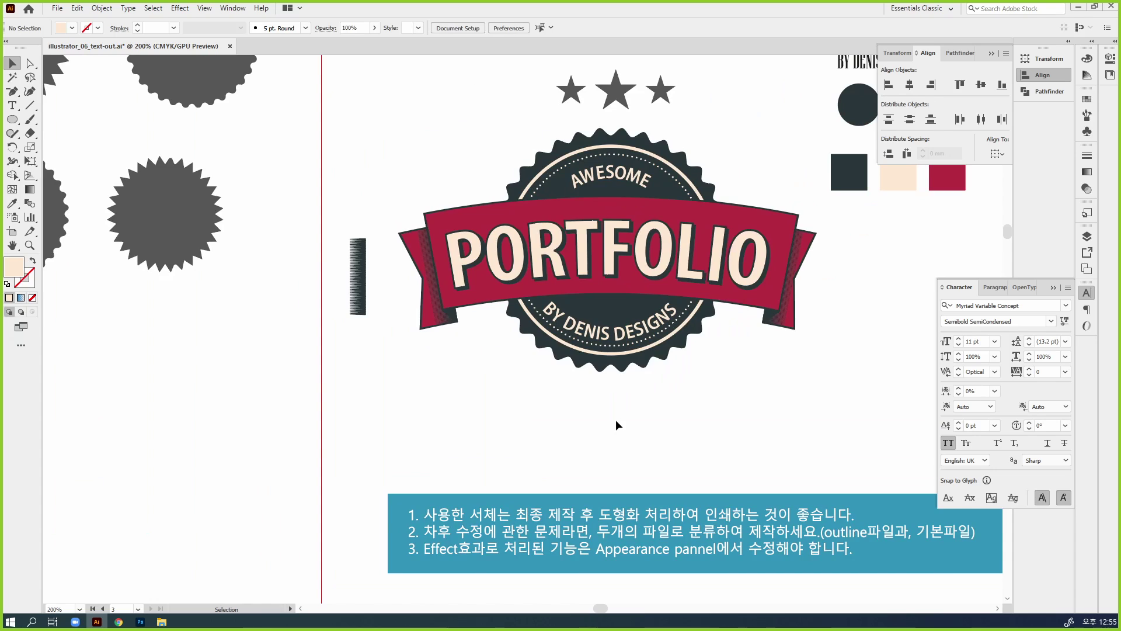
key("ctrl+minus")
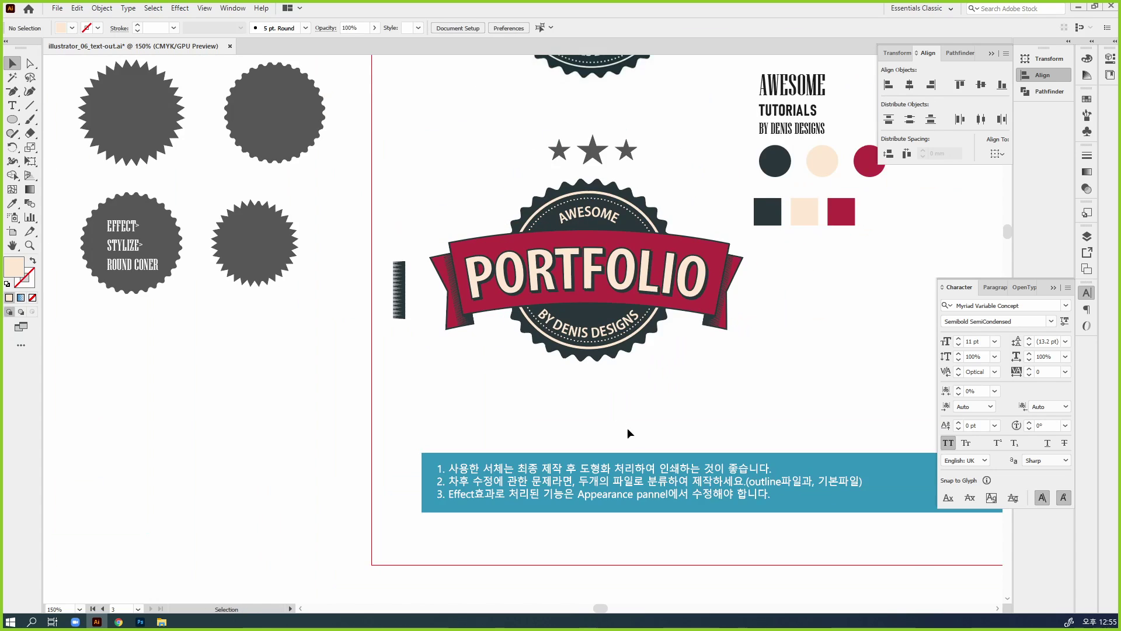
left_click_drag(503, 191, 491, 164)
key("ctrl+g")
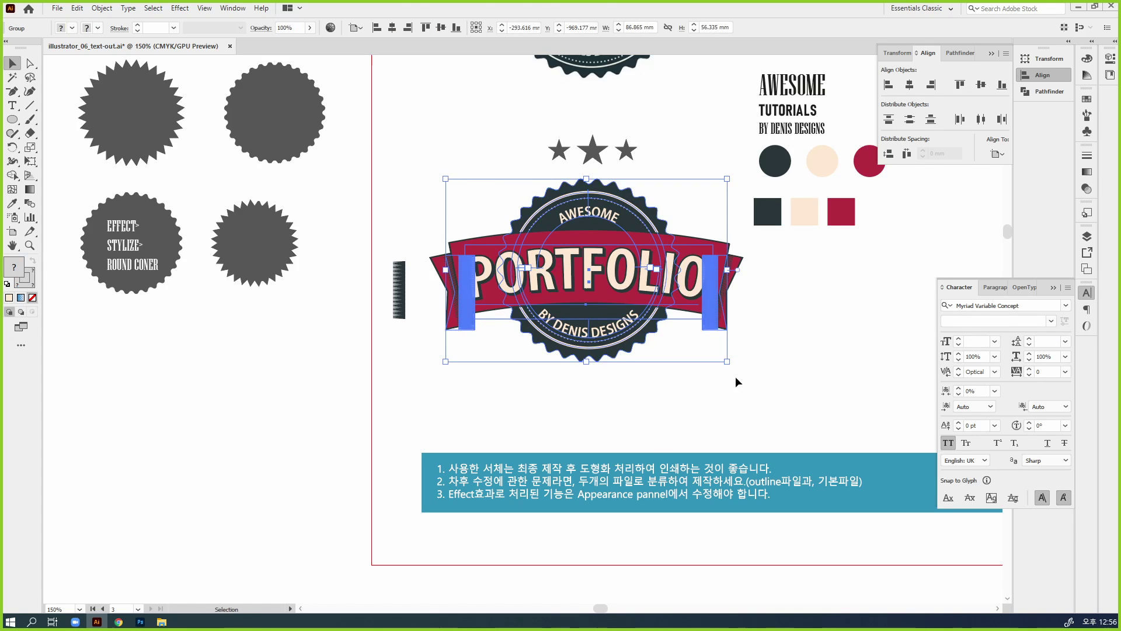
left_click(736, 381)
Step: Examine the BASIC label artboard and the assembled PORTFOLIO badge
left_click_drag(609, 359, 1031, 349)
left_click_drag(350, 327, 906, 313)
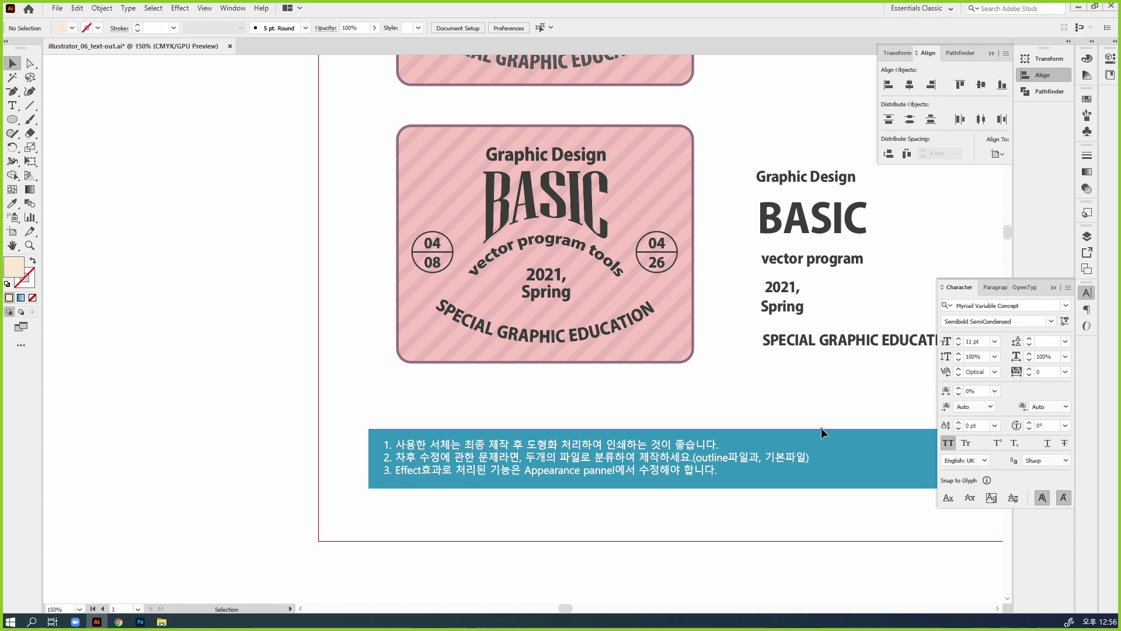
key("a")
key("ctrl+minus")
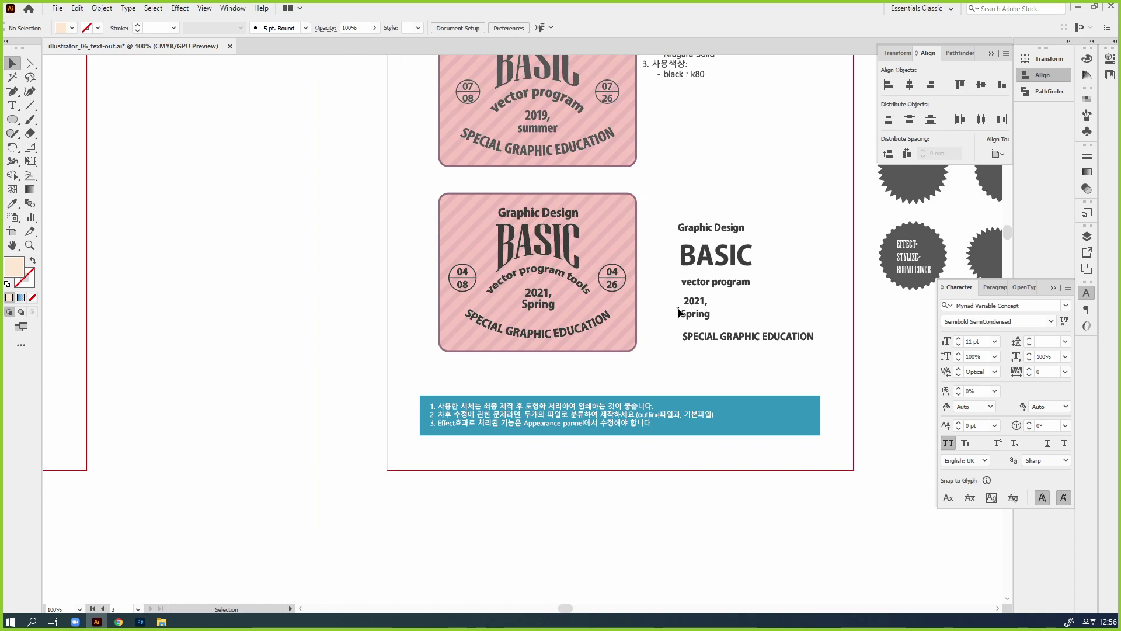
left_click_drag(809, 328, 167, 317)
left_click(563, 331, "ctrl")
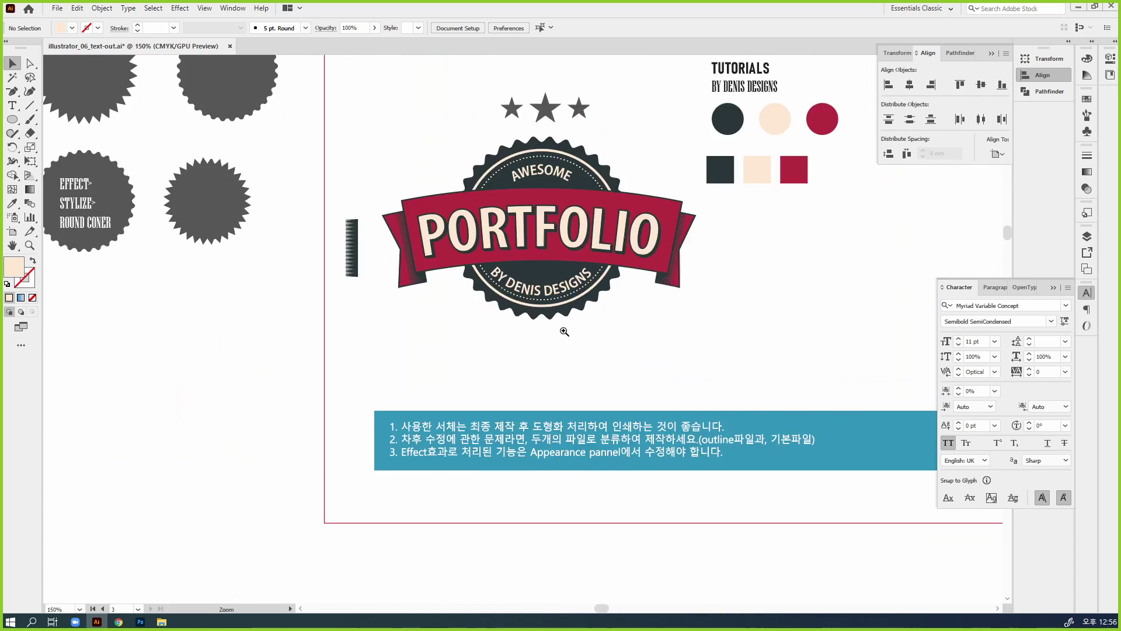
left_click(564, 331, "ctrl")
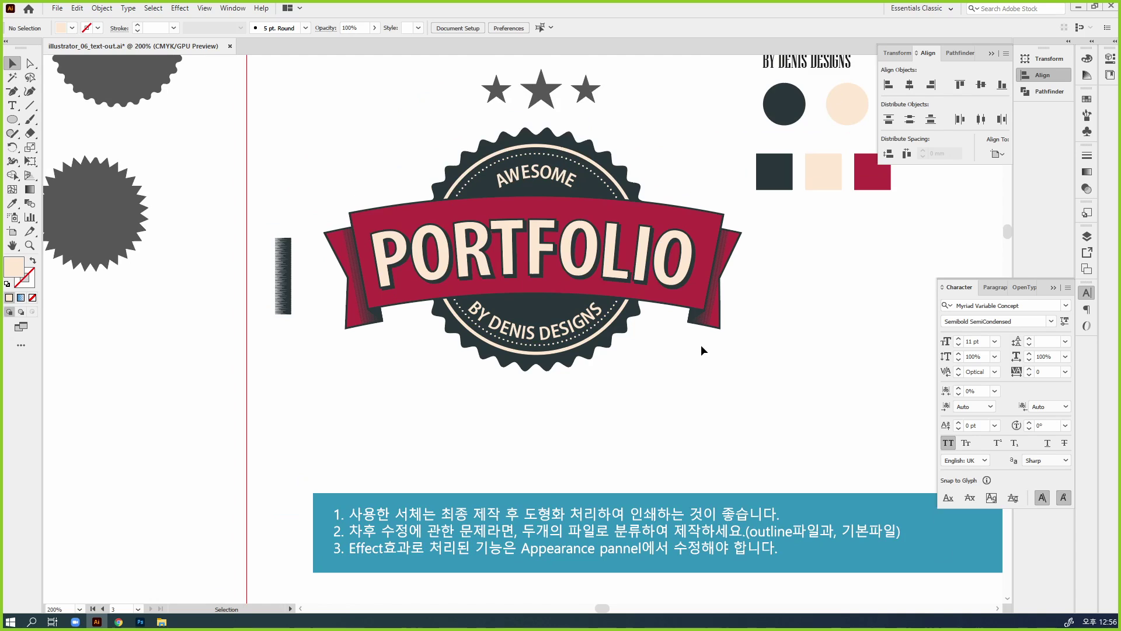
left_click_drag(716, 333, 678, 391)
Step: Draw a horizontal line about 62 mm long in the empty area beside the PORTFOLIO badge and remove its fill
left_click(1056, 79)
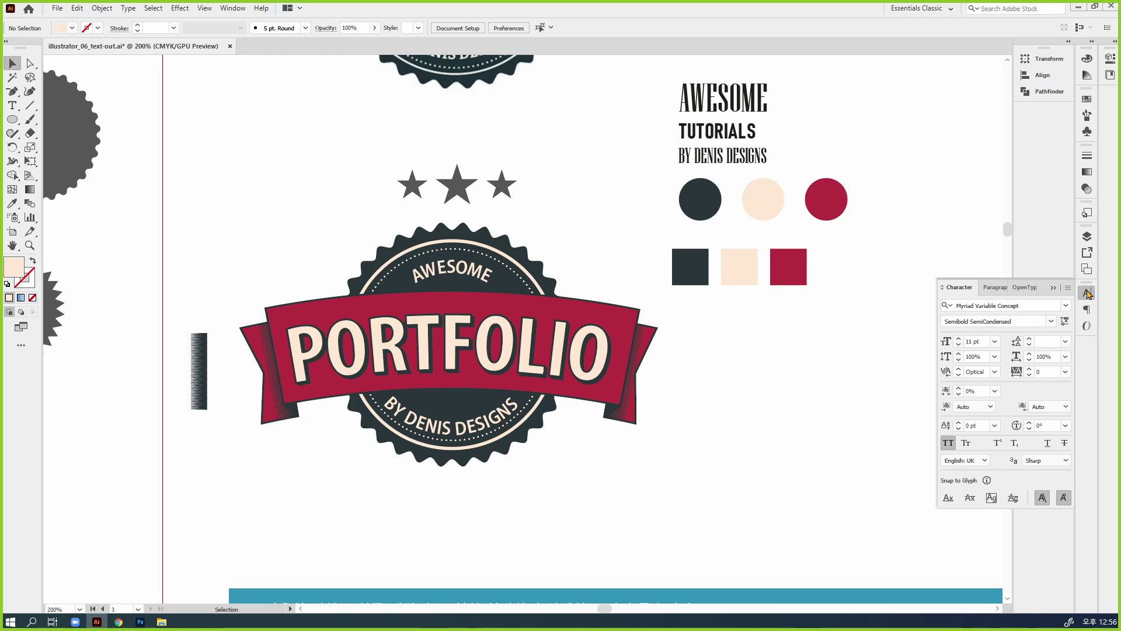
left_click(1087, 293)
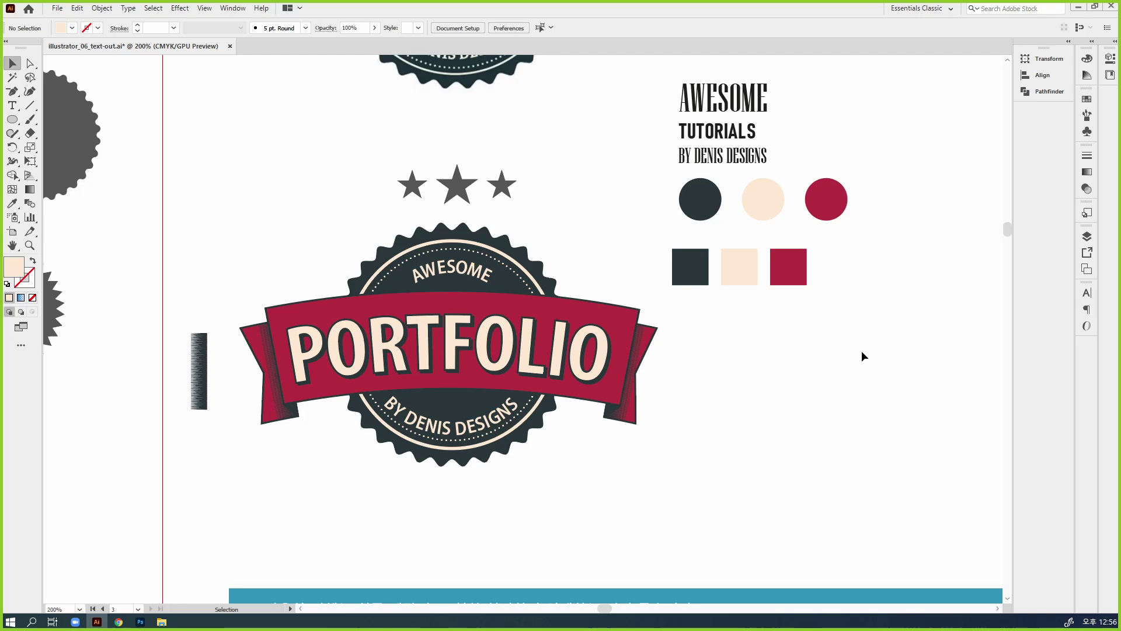
left_click(1087, 155)
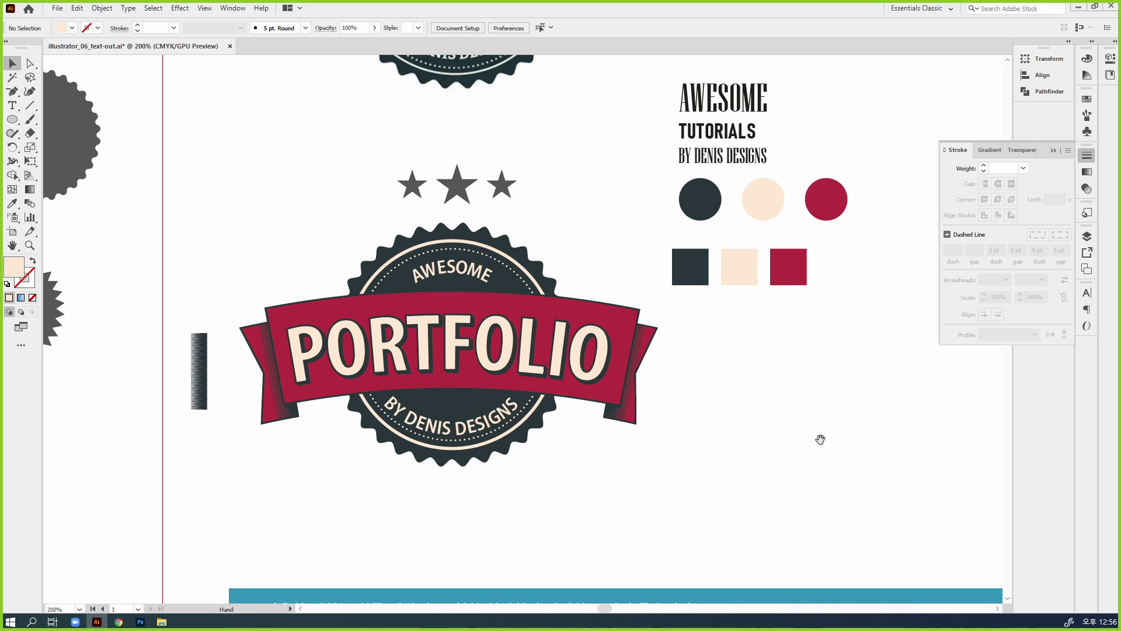
left_click_drag(819, 441, 361, 270)
left_click(30, 105)
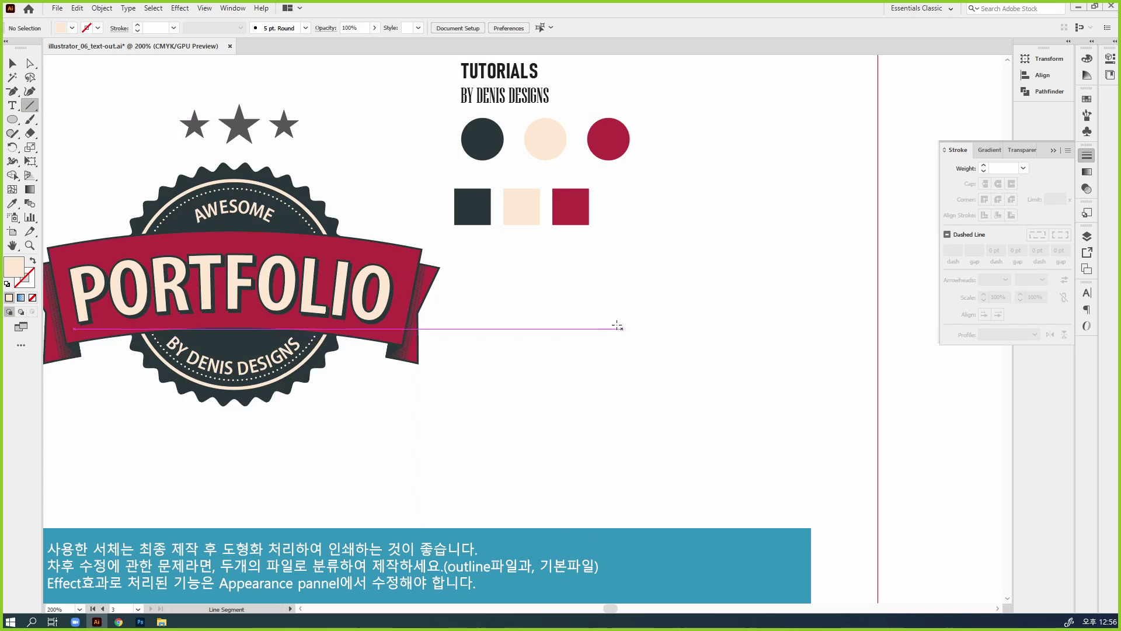
left_click_drag(552, 328, 822, 352)
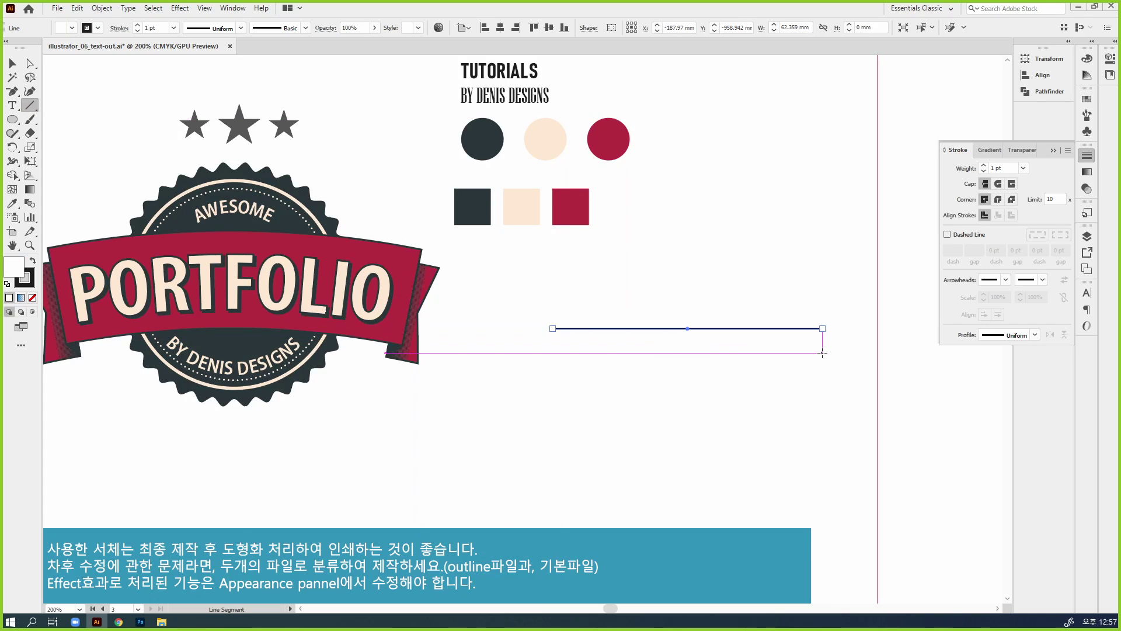
key("v")
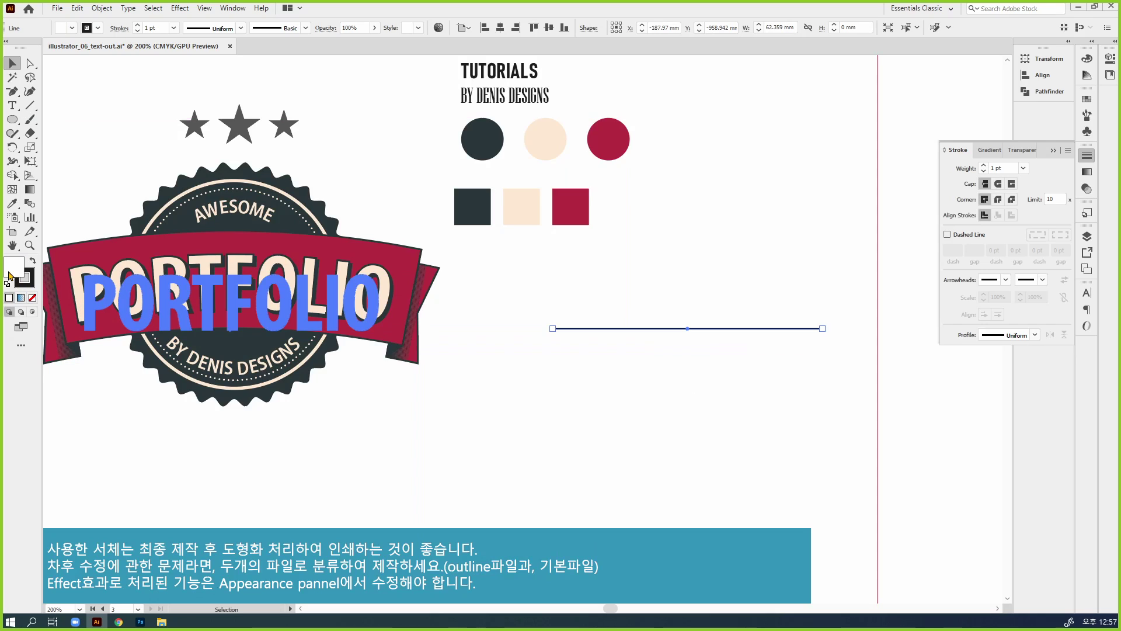
left_click(32, 298)
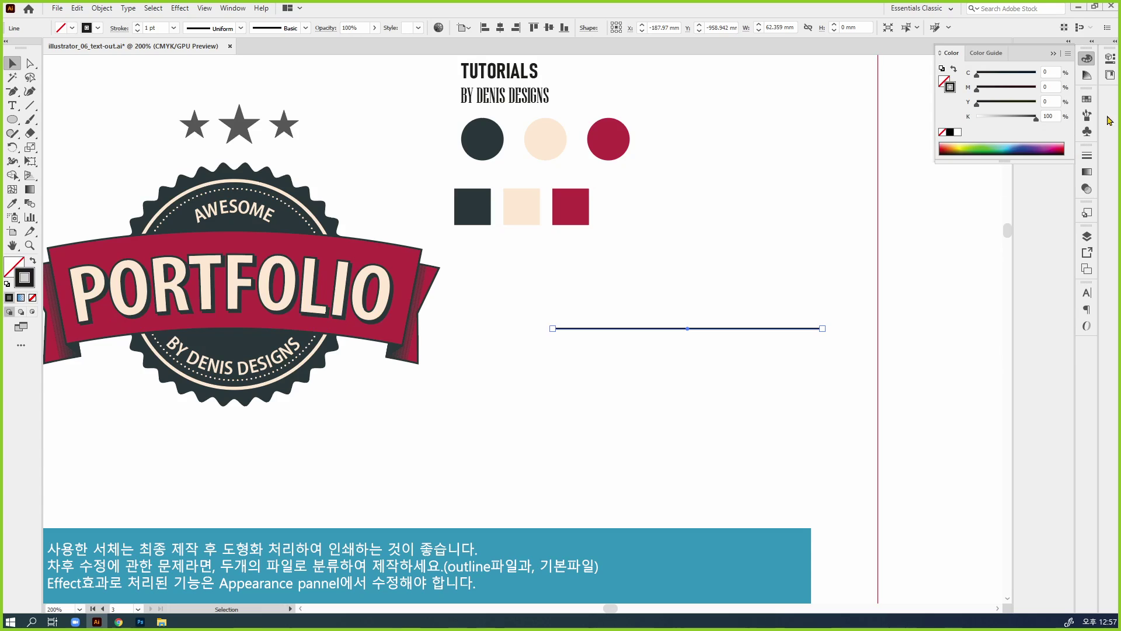
left_click(1087, 61)
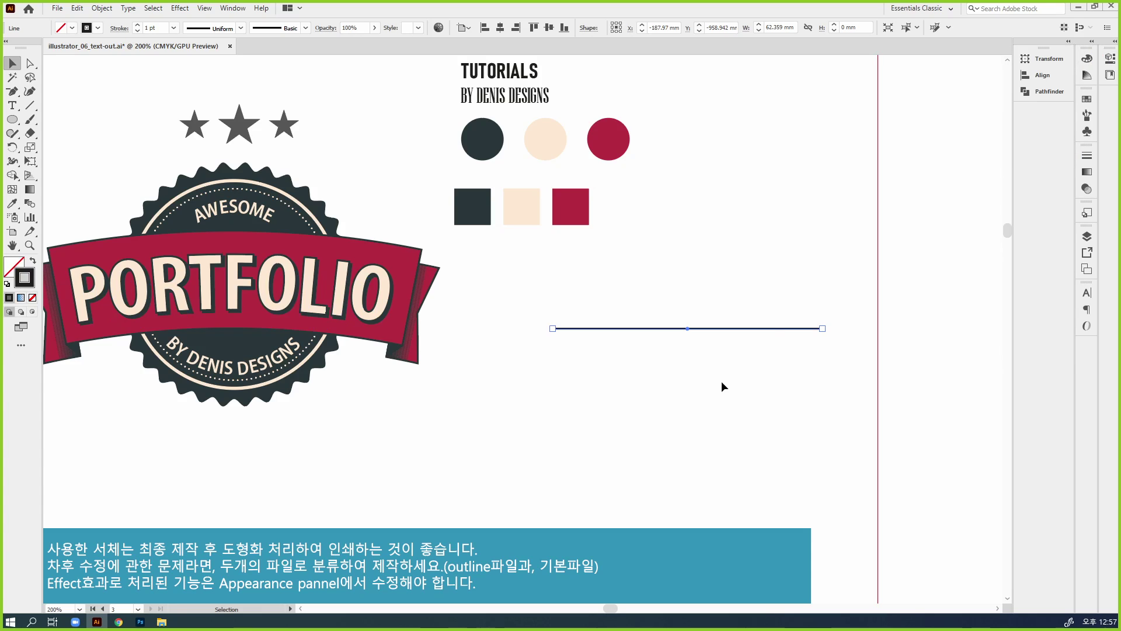
Step: Give the line a symmetrical lens-shaped width profile and increase its stroke weight to 25 pt
left_click(1089, 159)
left_click(1002, 337)
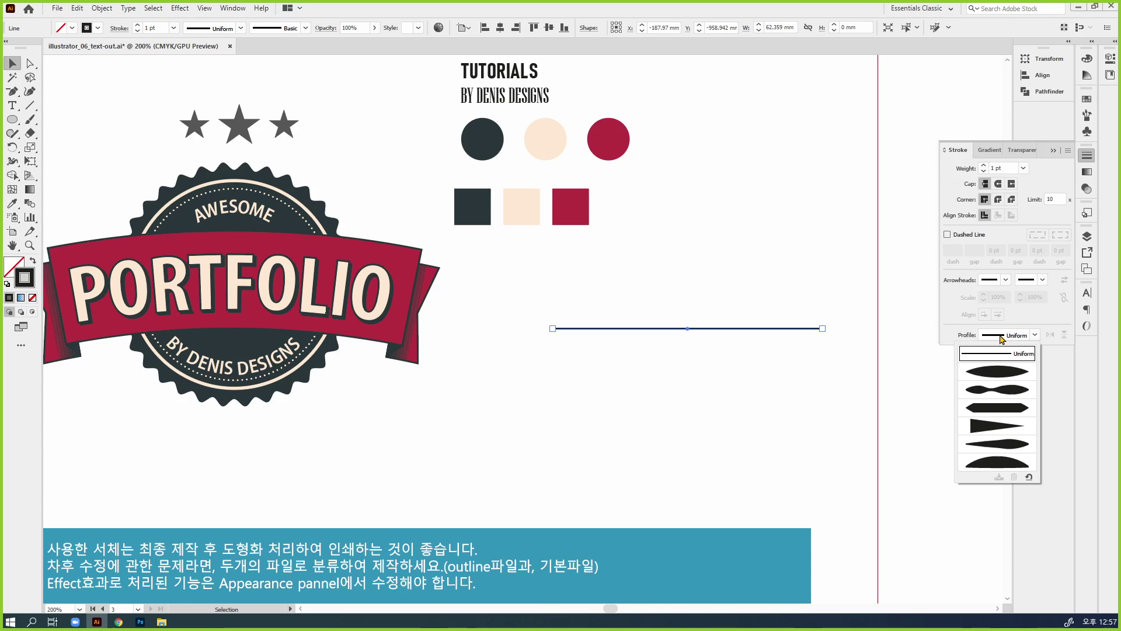
left_click(1000, 373)
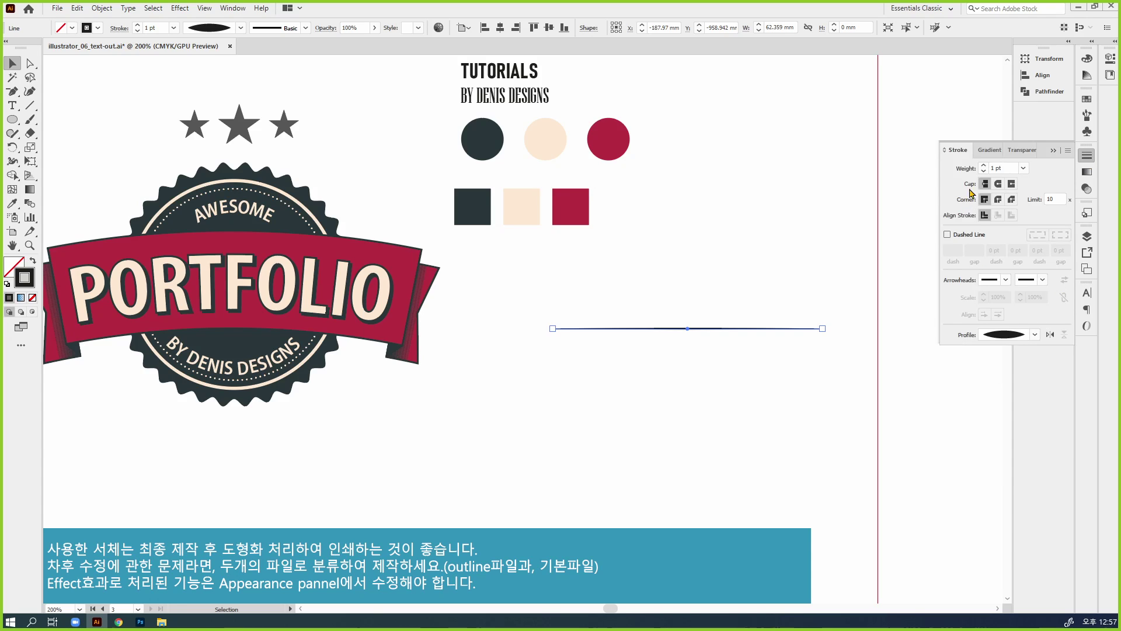
left_click(984, 165)
left_click(984, 165)
left_click(984, 165)
left_click(984, 165)
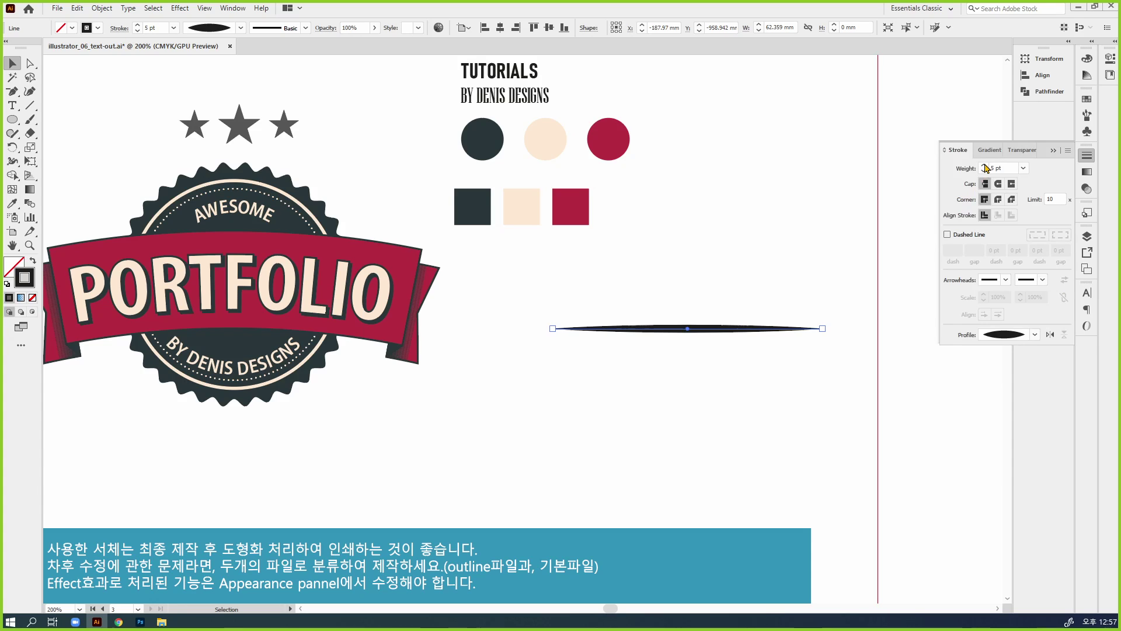
left_click_drag(985, 167, 984, 166)
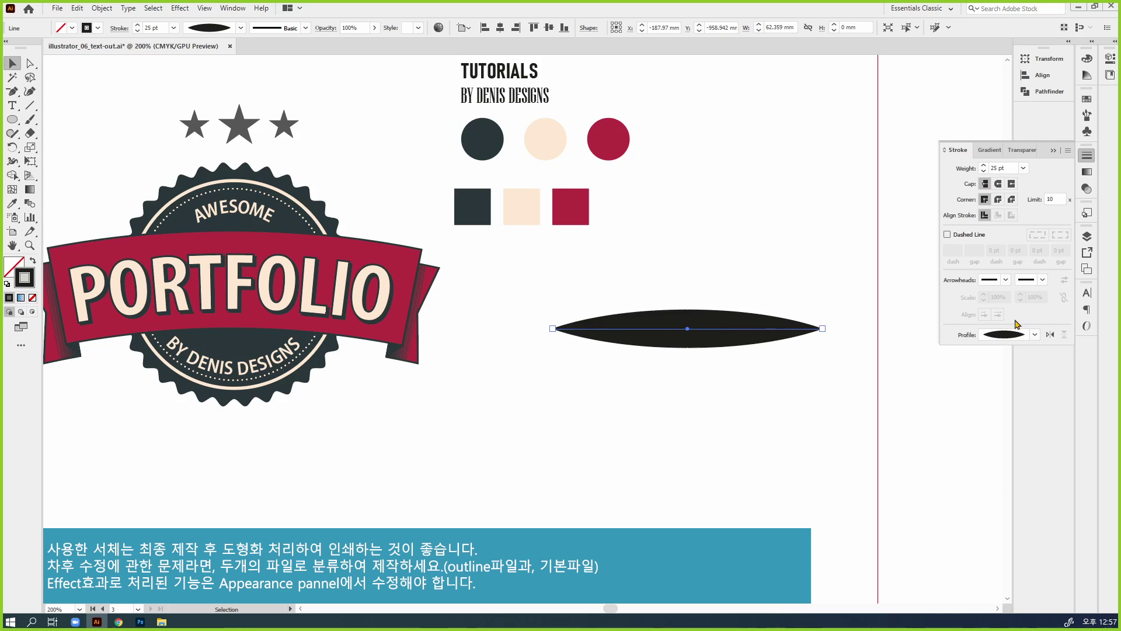
Step: Try Width Profile 4, Width Profile 5 and the lens-shaped profile on the line, ending with the Uniform profile
left_click(1015, 336)
left_click(998, 424)
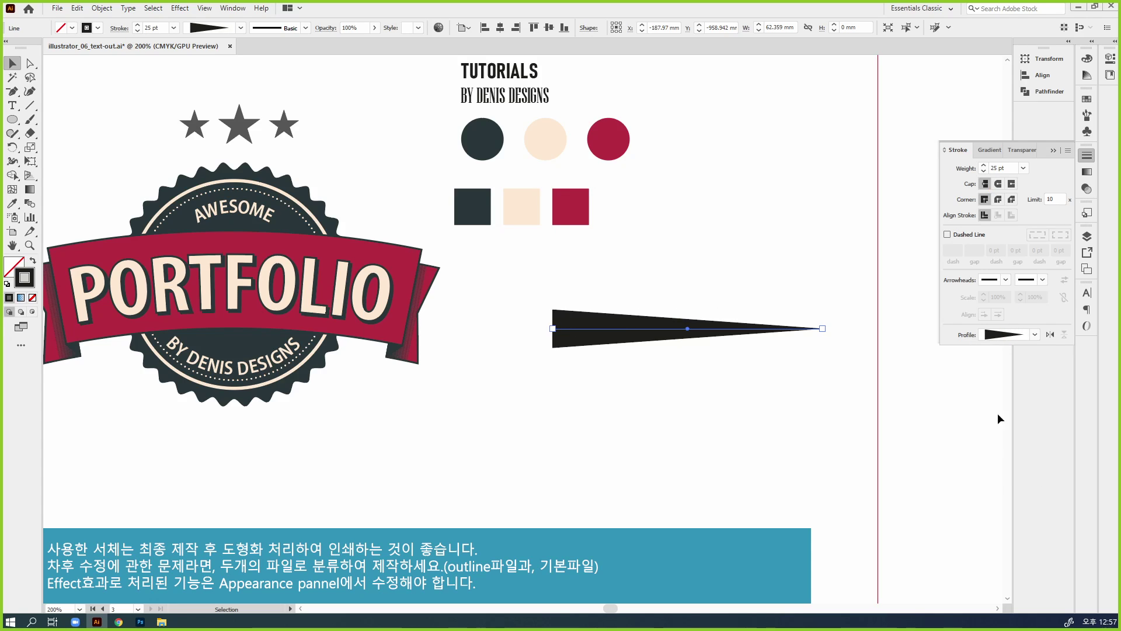
left_click(1002, 334)
left_click(1005, 445)
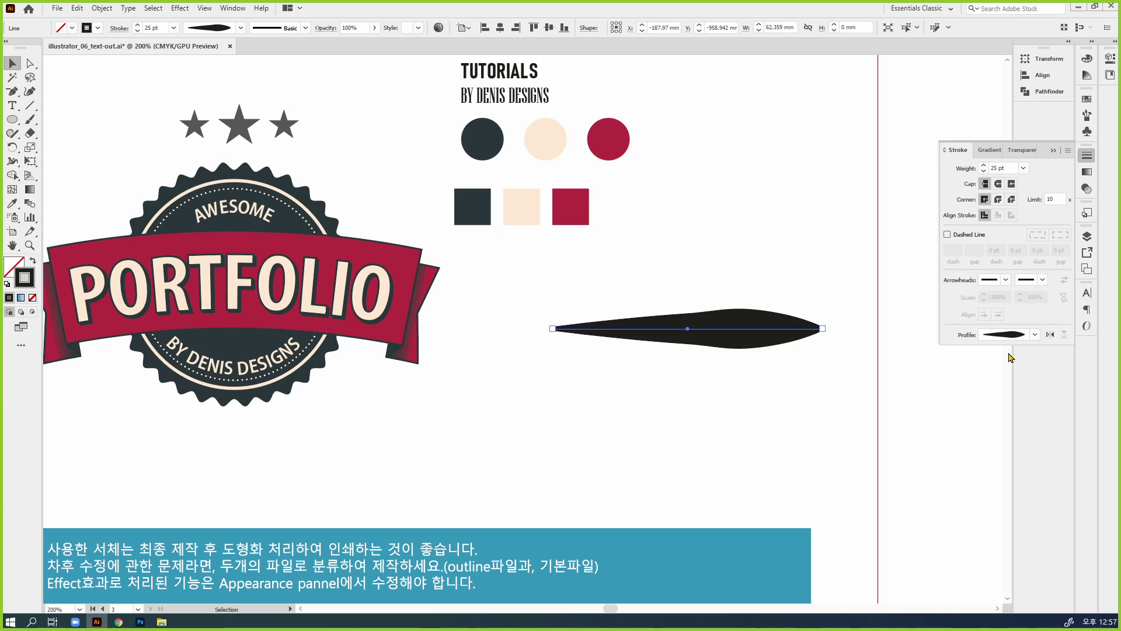
left_click(1014, 335)
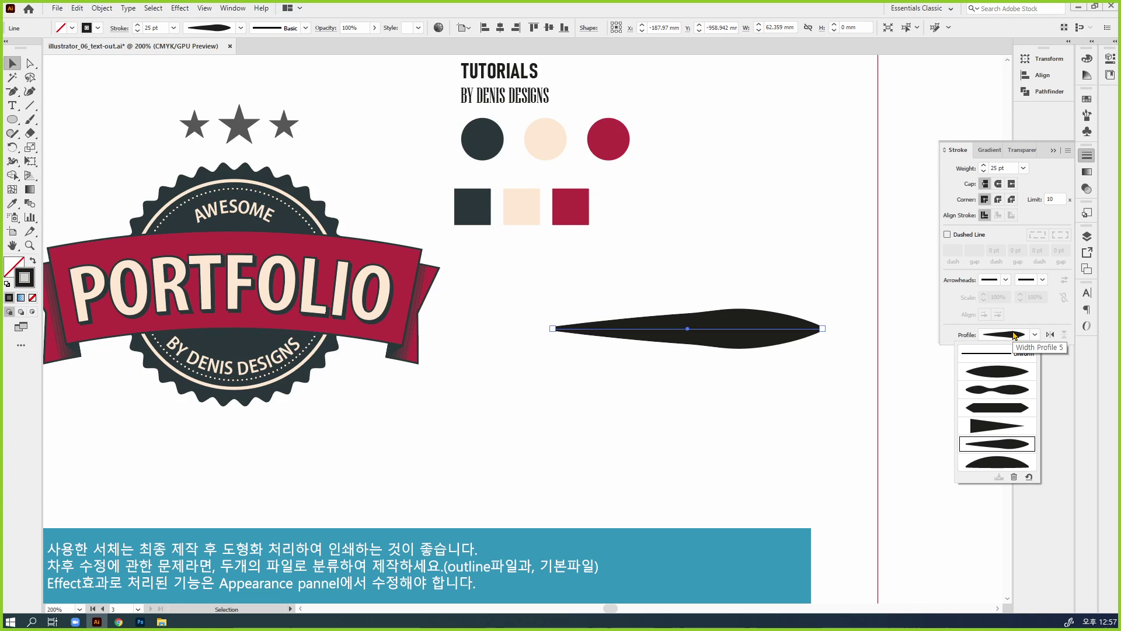
left_click(1009, 372)
left_click(1022, 339)
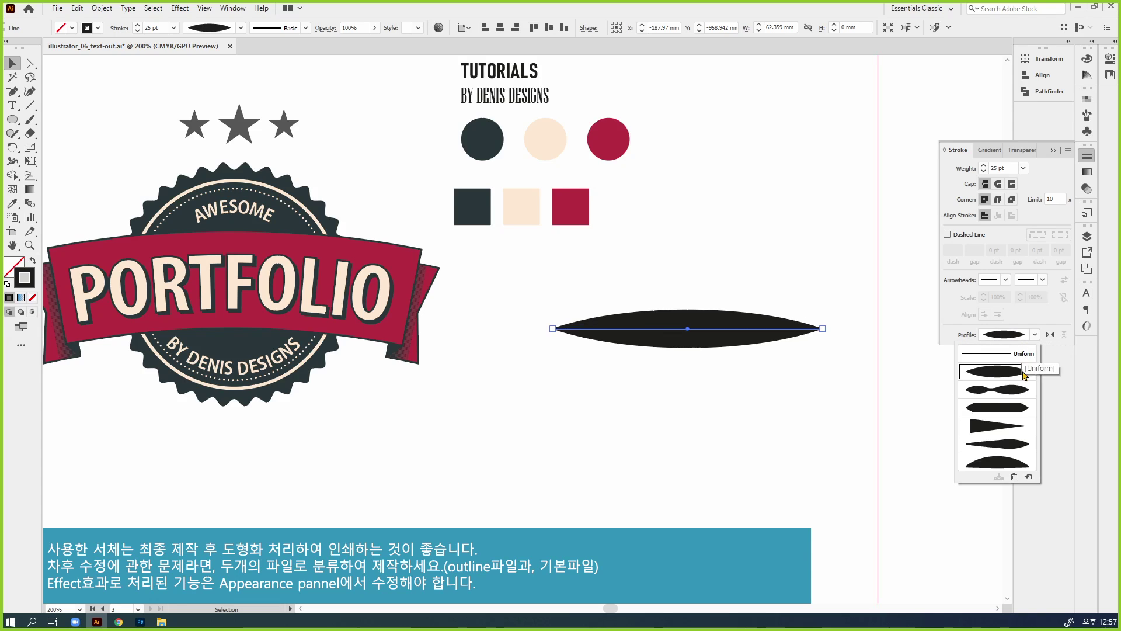
left_click(1020, 431)
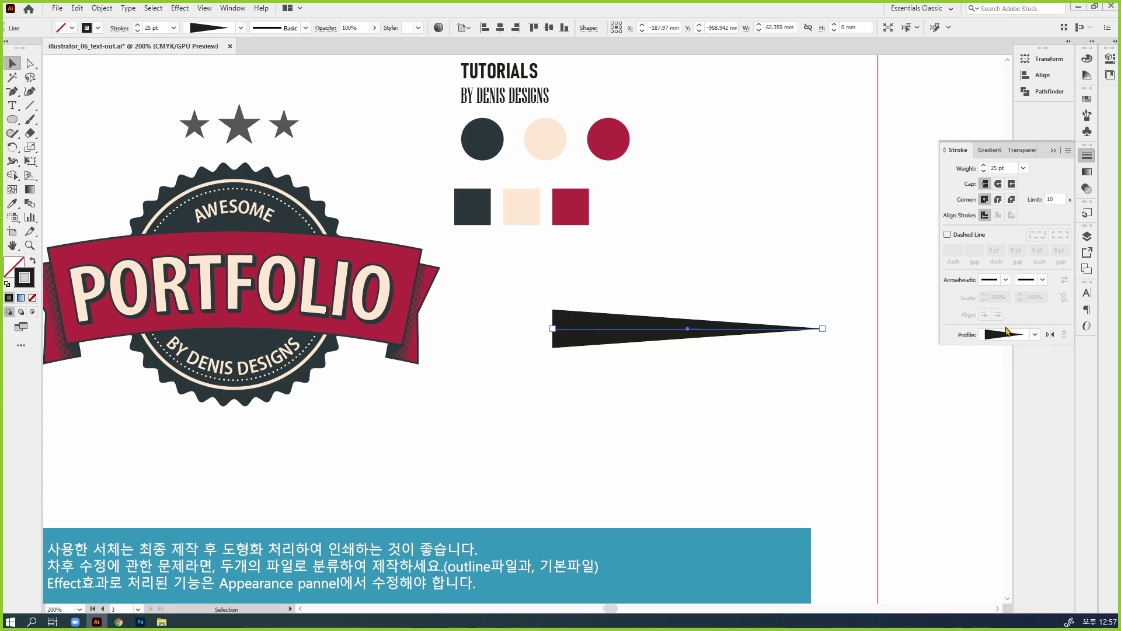
left_click(1007, 335)
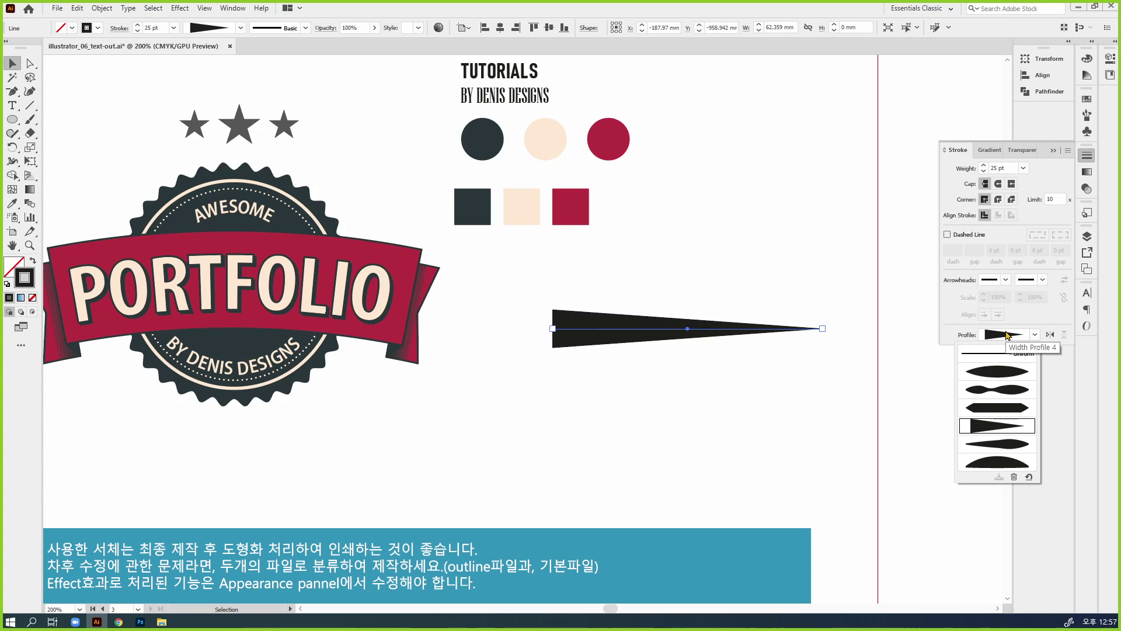
left_click(1014, 353)
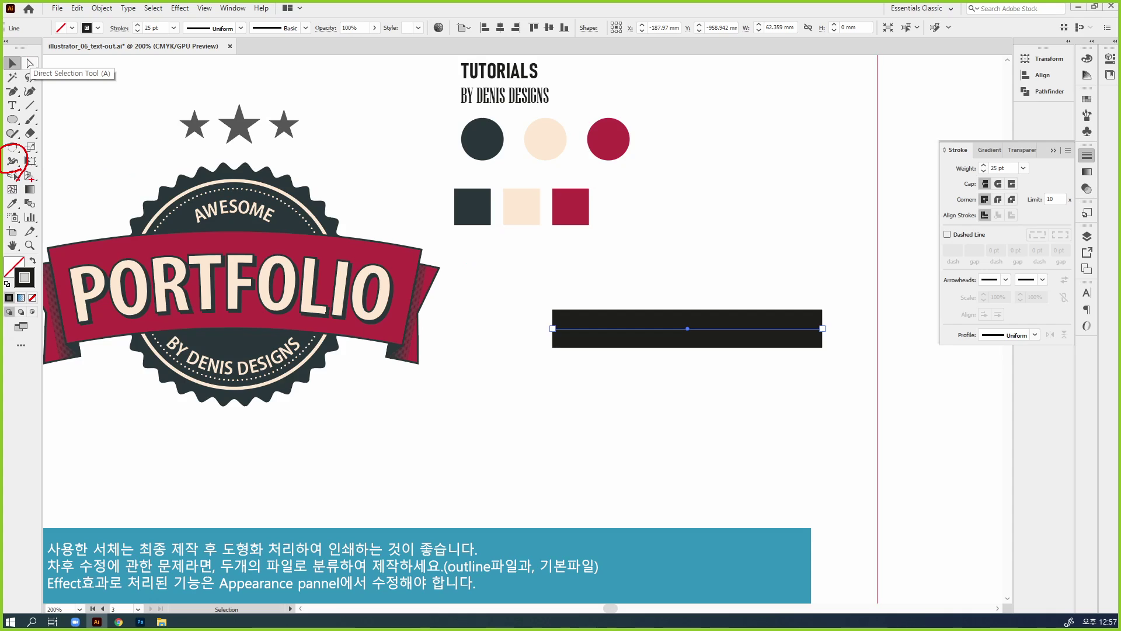
mouse_move(33, 159)
left_mouse_down()
mouse_move(110, 144)
mouse_move(123, 124)
left_mouse_up()
mouse_move(116, 110)
left_mouse_down()
mouse_move(125, 138)
mouse_move(140, 129)
left_mouse_up()
left_click_drag(73, 168, 158, 130)
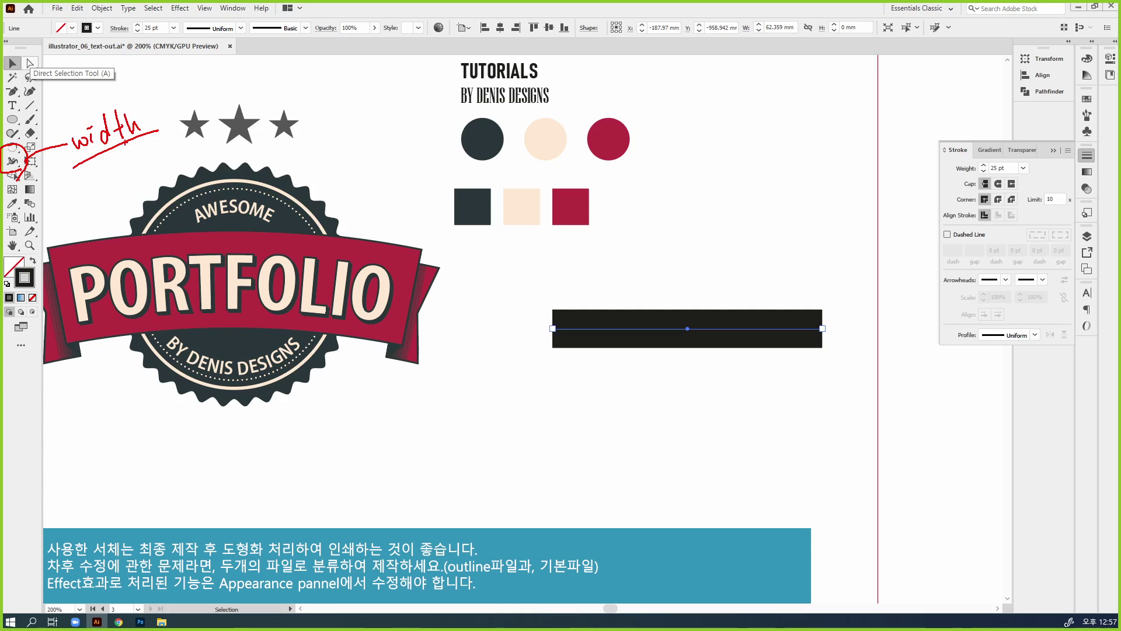
Step: Widen the line near its middle to about 193 pt with the Width tool and narrow it on both sides of the bulge
left_click(12, 161)
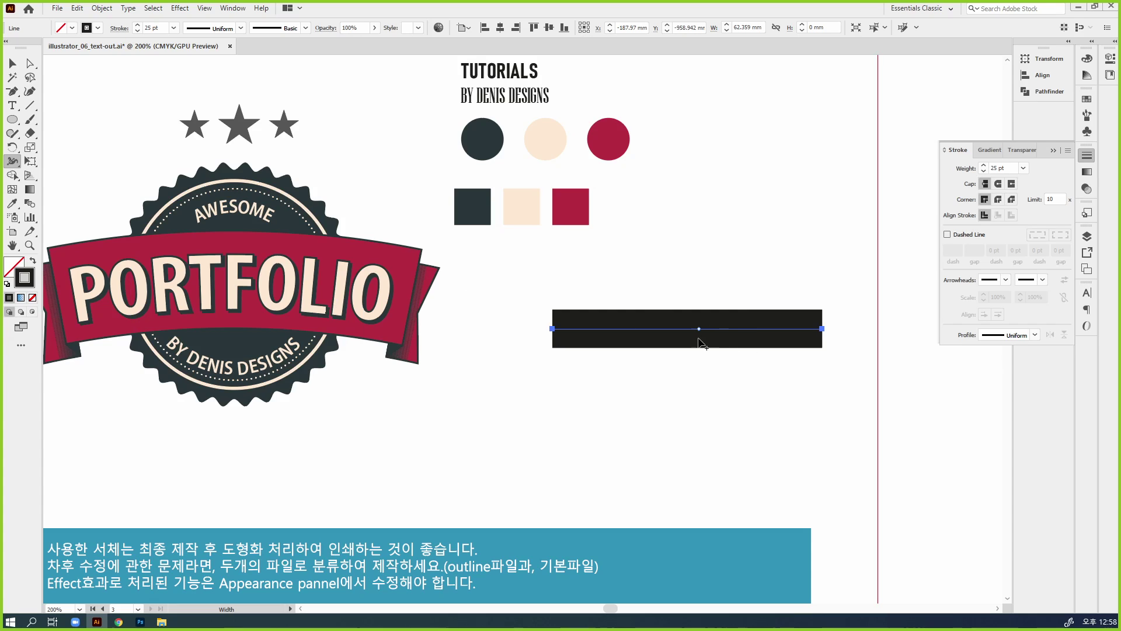
left_click_drag(696, 337, 683, 476)
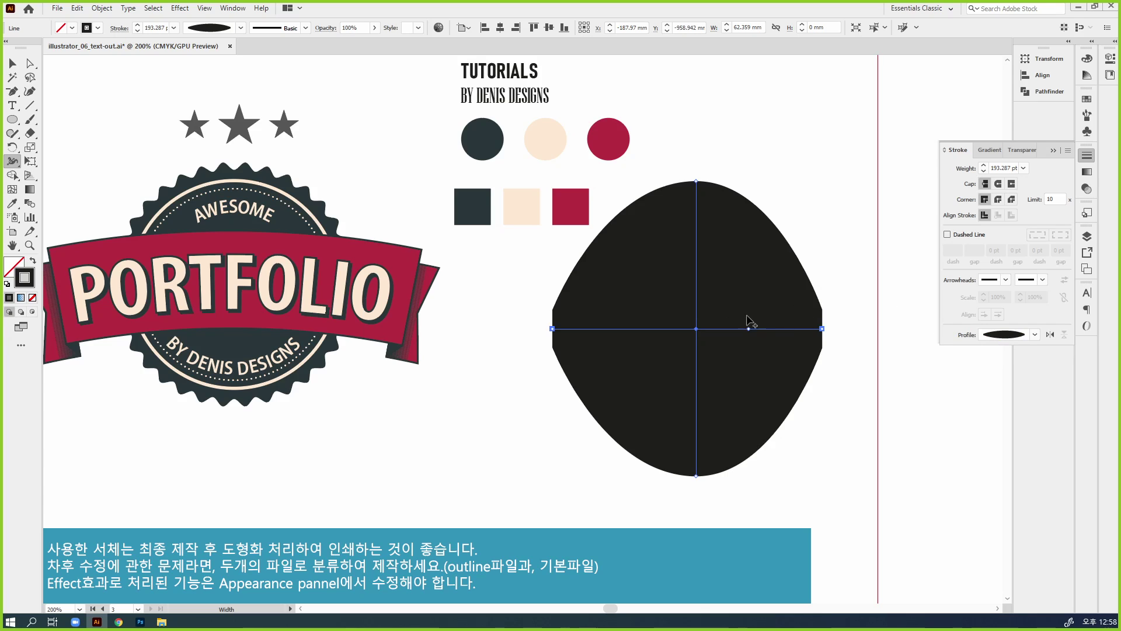
mouse_move(730, 329)
left_mouse_down()
mouse_move(741, 458)
mouse_move(747, 351)
left_mouse_up()
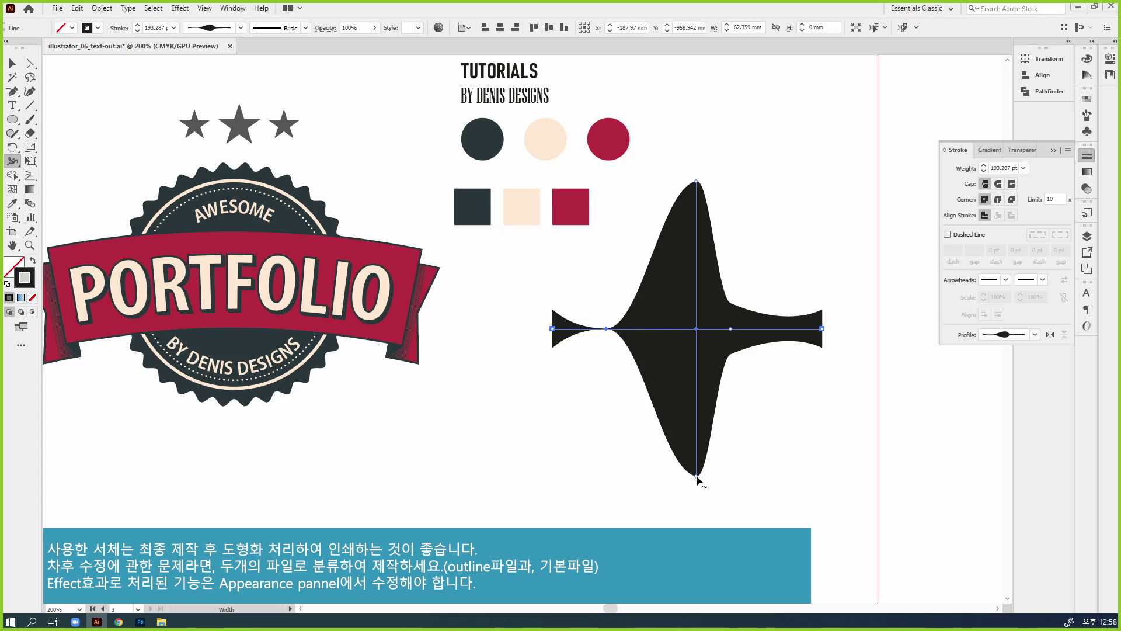
Step: Flatten only the lower side of the central bulge and reduce the peak to about 98 pt stroke width
left_click_drag(696, 474, 696, 343)
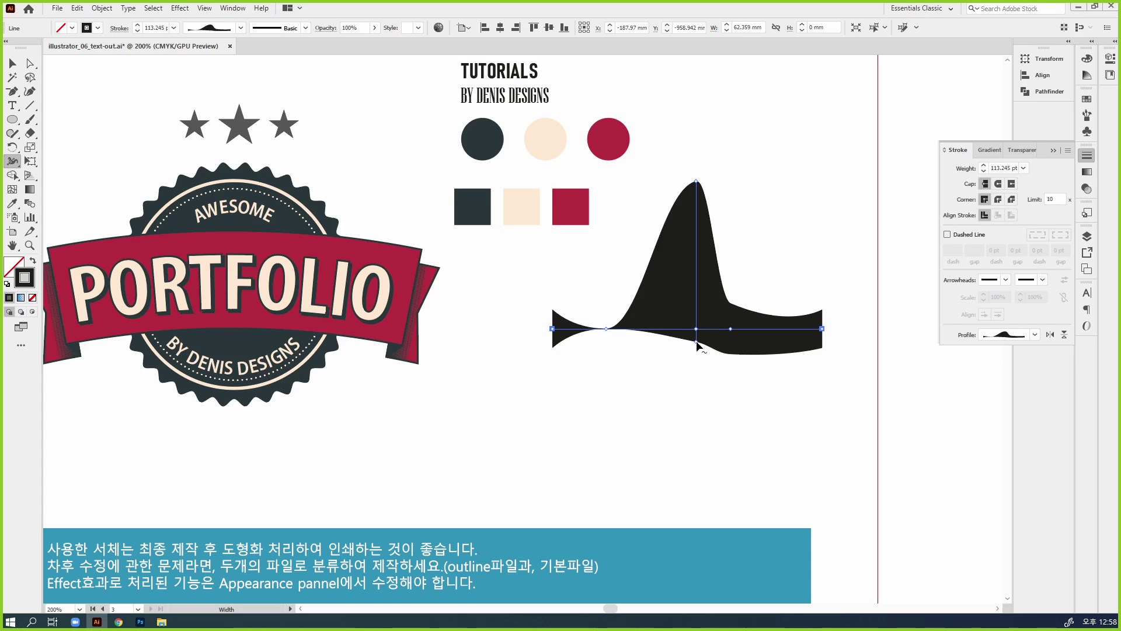
mouse_move(696, 342)
left_mouse_down()
mouse_move(696, 381)
mouse_move(697, 348)
left_mouse_up()
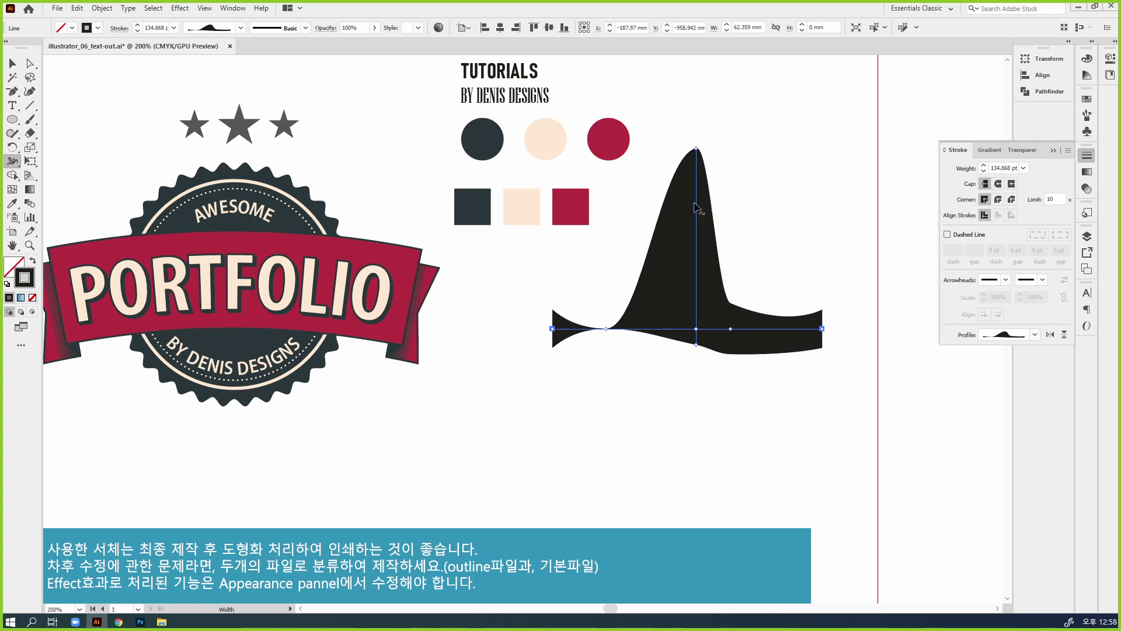
mouse_move(696, 151)
left_mouse_down()
mouse_move(693, 287)
mouse_move(696, 203)
left_mouse_up()
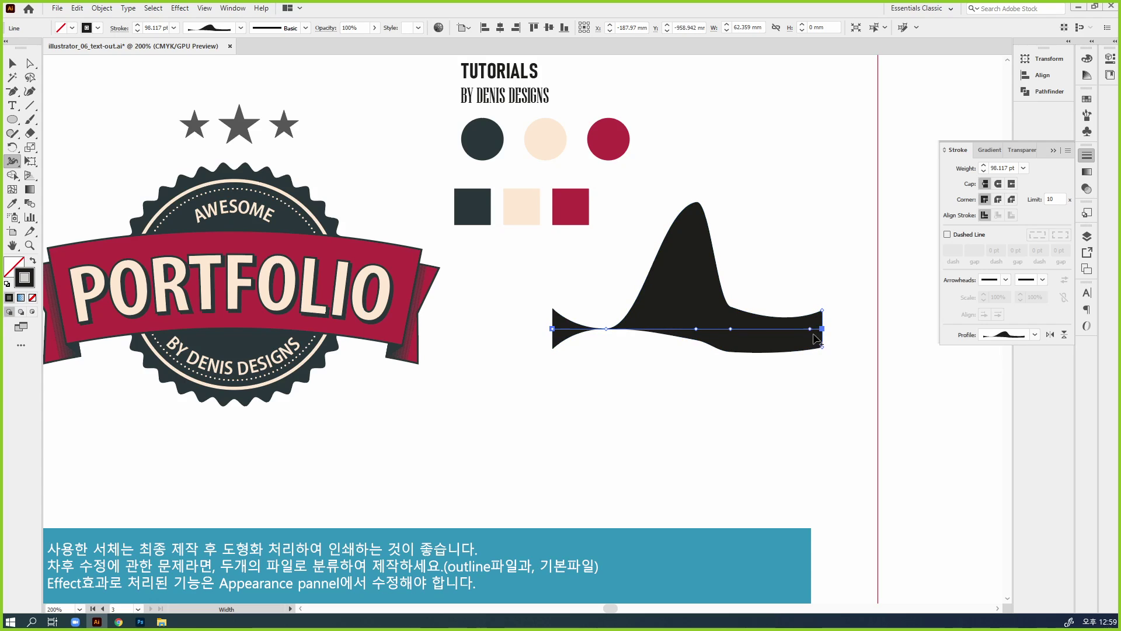
mouse_move(814, 330)
left_mouse_down()
mouse_move(782, 329)
mouse_move(808, 330)
left_mouse_up()
key("ctrl+z")
key("ctrl+z")
Step: Taper the right end of the line to a point with the Width tool
mouse_move(823, 311)
left_mouse_down()
mouse_move(790, 313)
mouse_move(827, 328)
mouse_move(834, 392)
left_mouse_up()
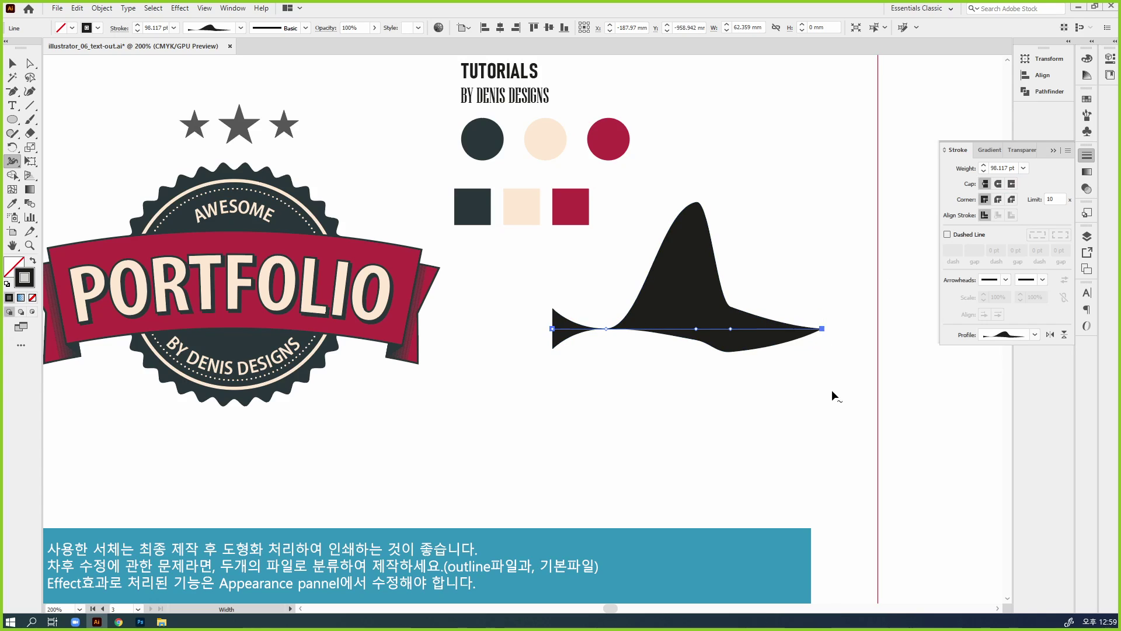
left_click(13, 63)
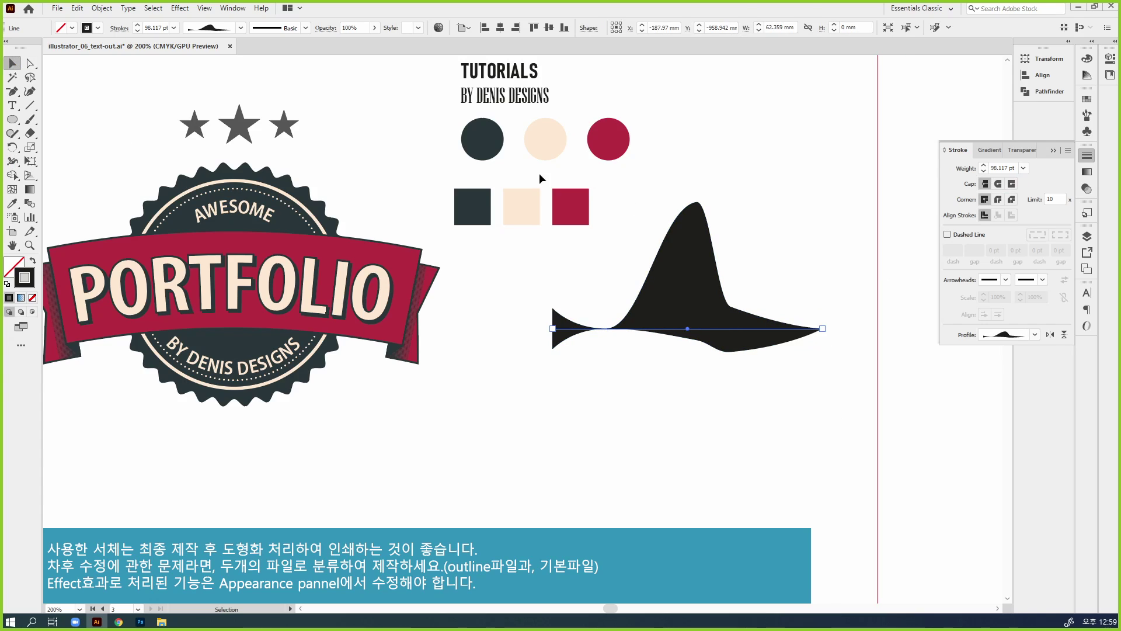
Step: Save the line's custom stroke shape as a variable width profile named Width Profile1, check it in the profile list, and reselect the line
left_click(1019, 337)
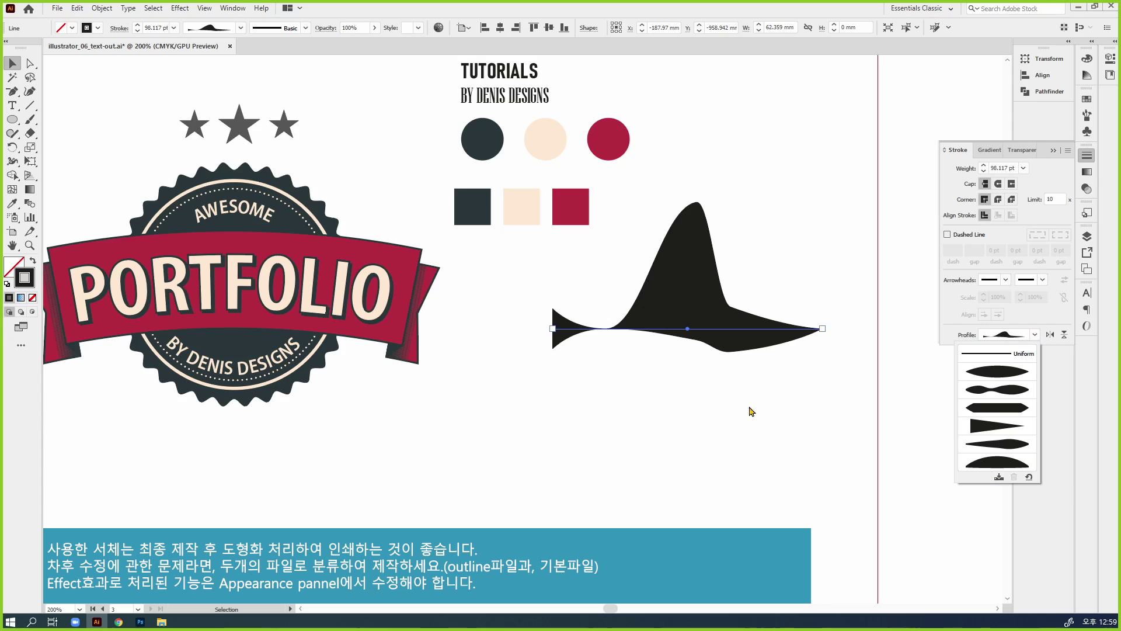
left_click(999, 477)
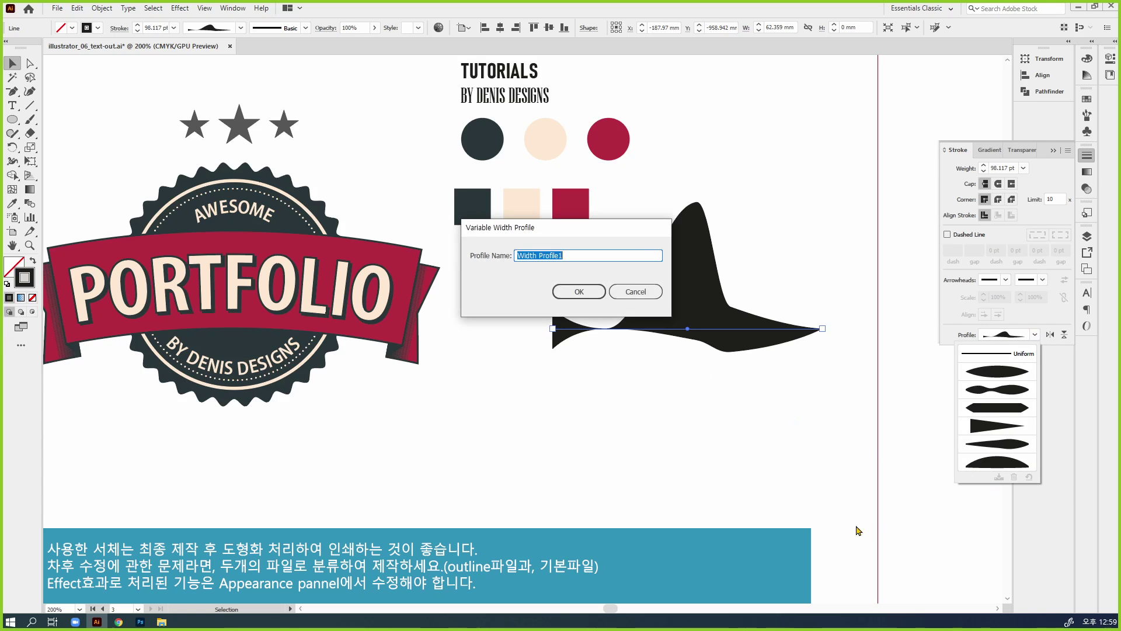
left_click(579, 291)
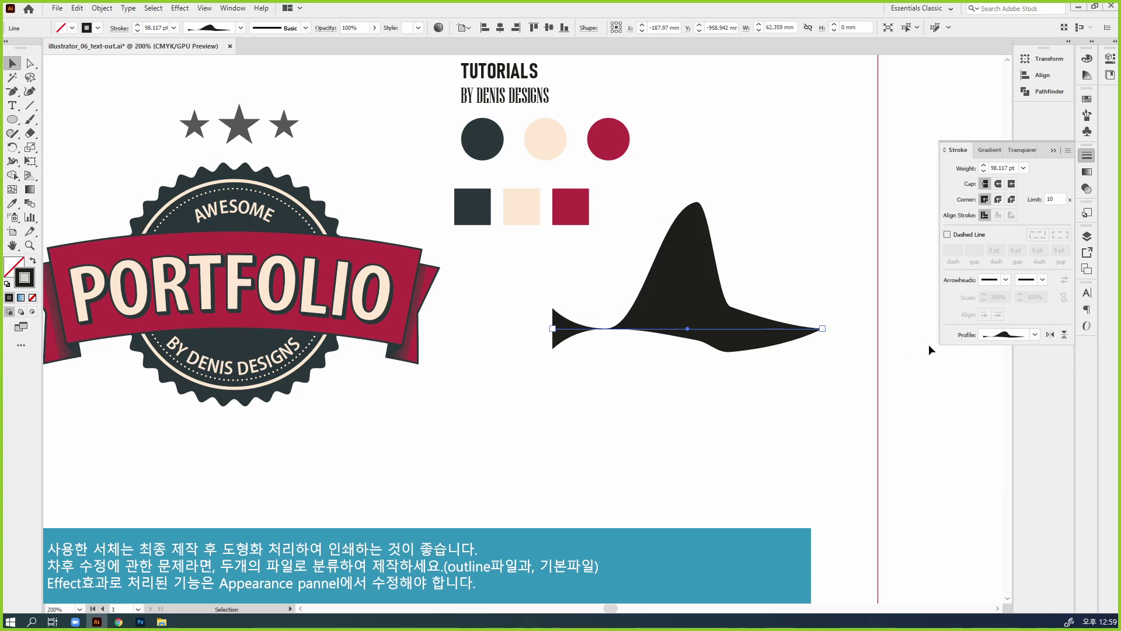
left_click(1036, 335)
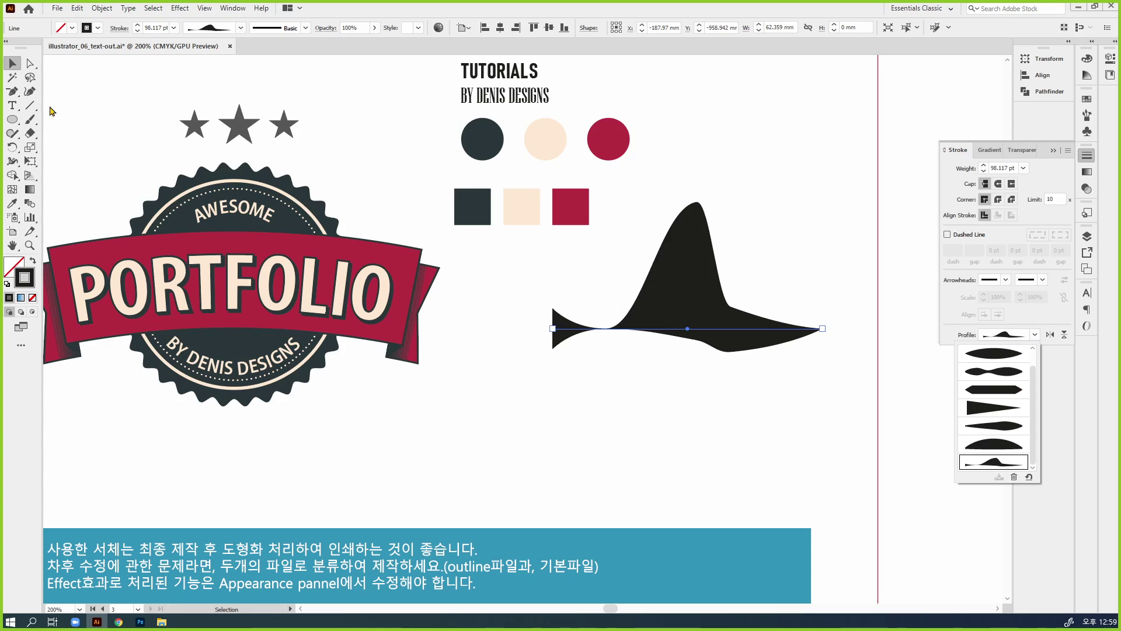
left_click(713, 426)
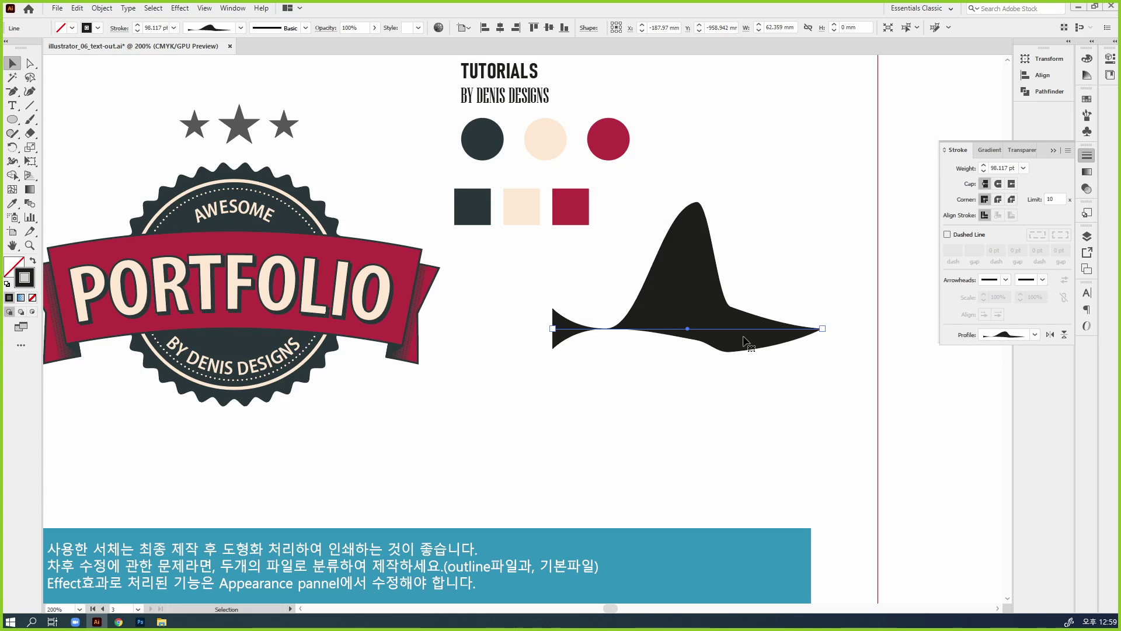
left_click(759, 386)
left_click_drag(759, 387, 690, 270)
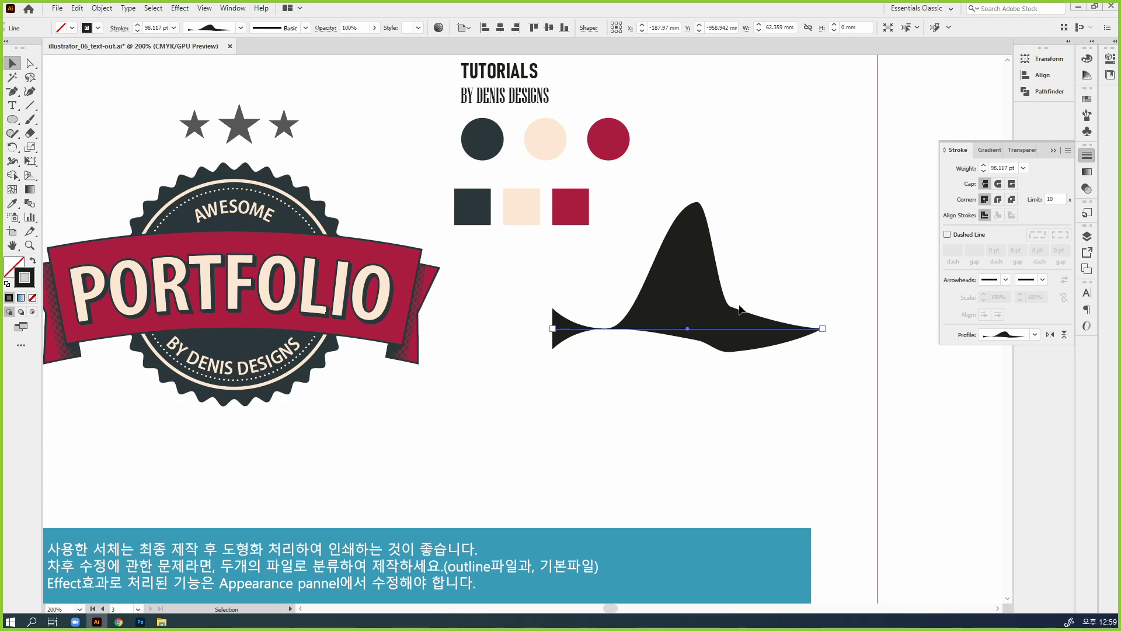